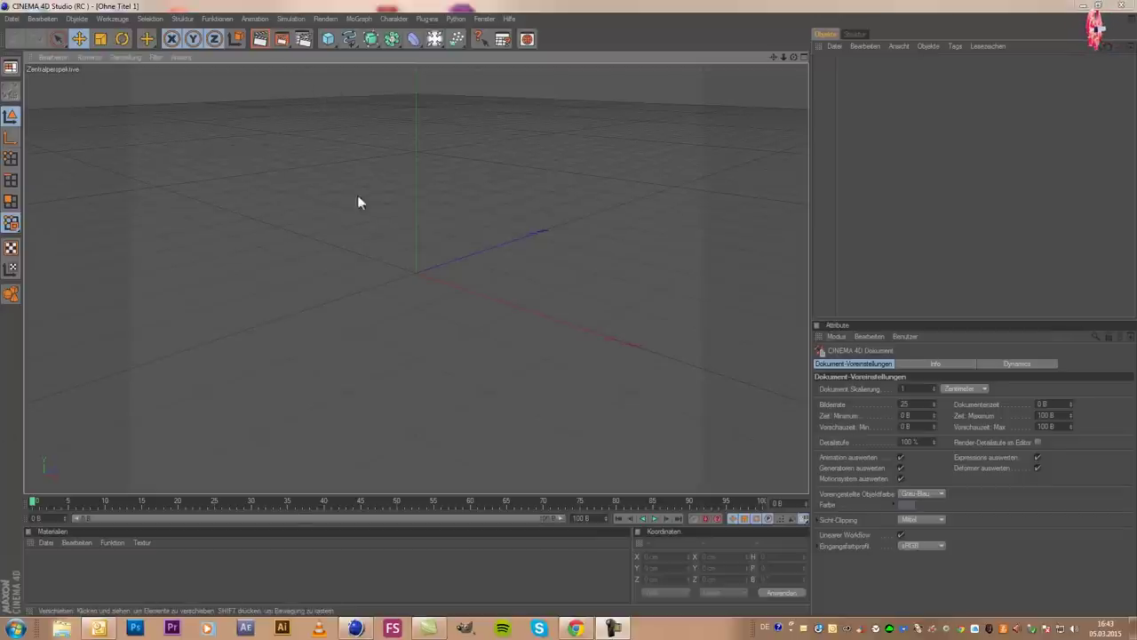
Tilt the camera to a flatter floor view and bring up the primitive object palette
{"action": "left_click_drag", "start_coordinate": [792, 57], "coordinate": [568, 307]}
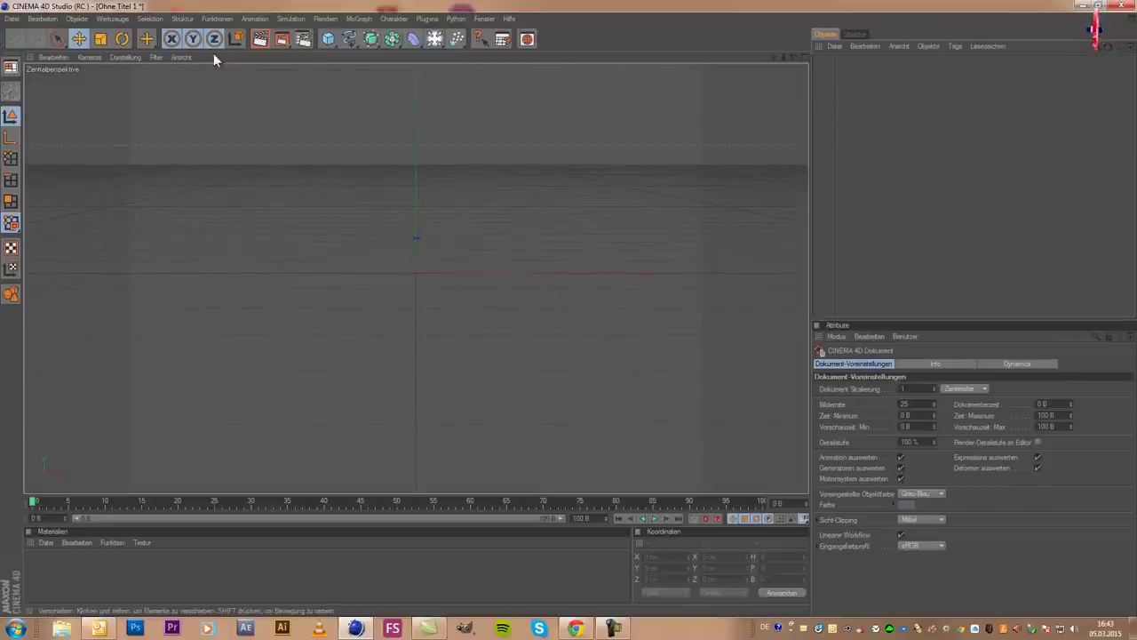
{"action": "left_click", "coordinate": [328, 40]}
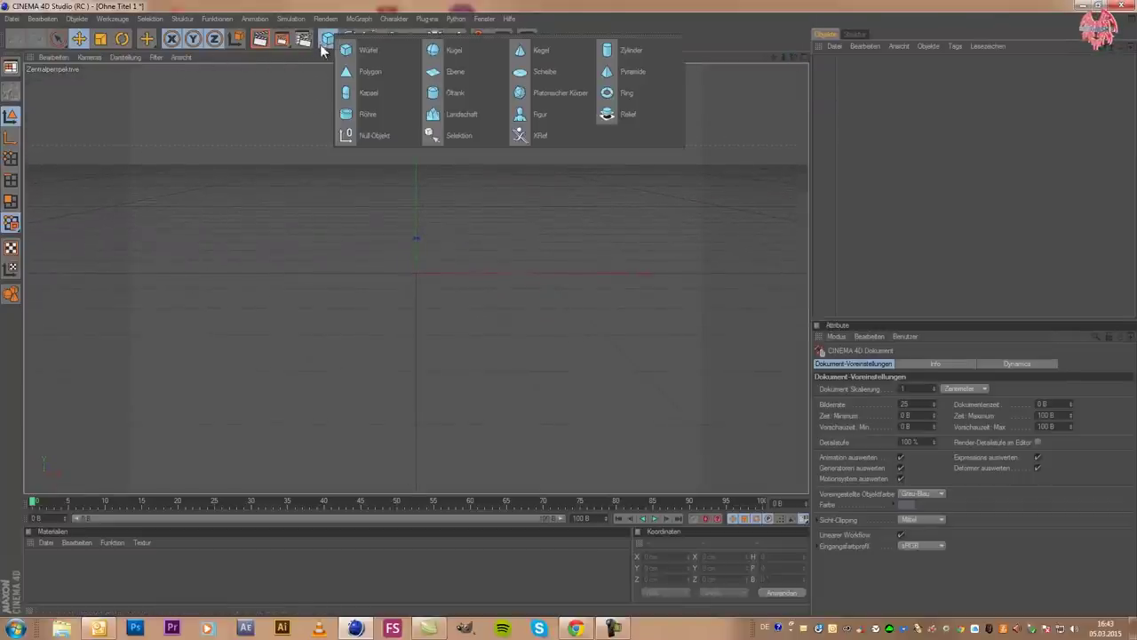
Add a Text spline from the spline palette and set its text to 'iDESIGNISH'
{"action": "left_click", "coordinate": [348, 39]}
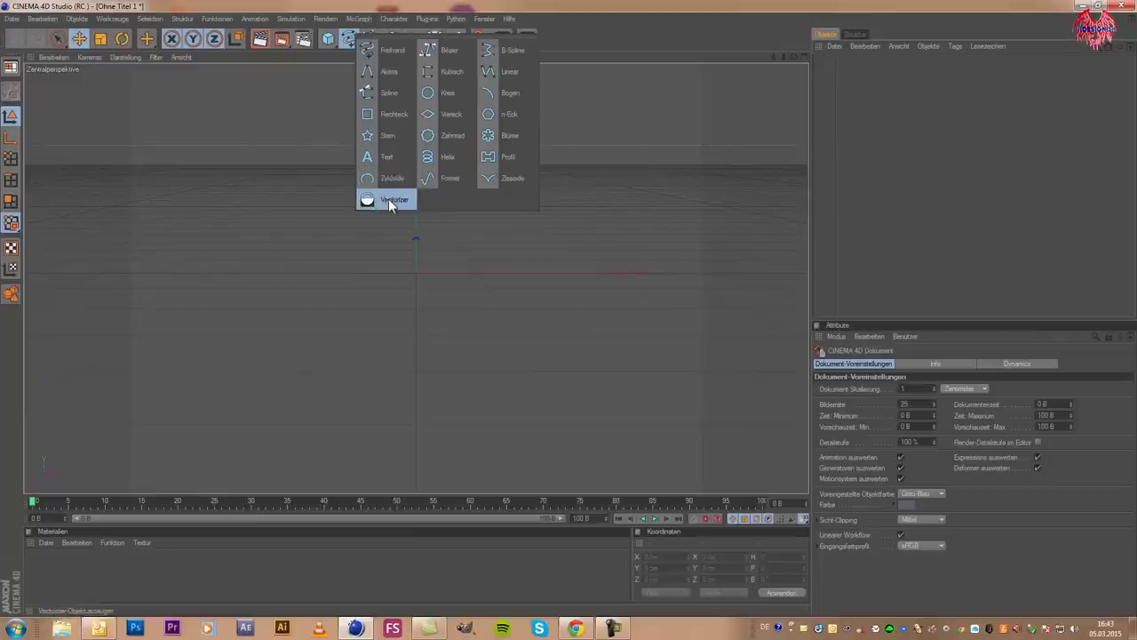
{"action": "left_click", "coordinate": [387, 160]}
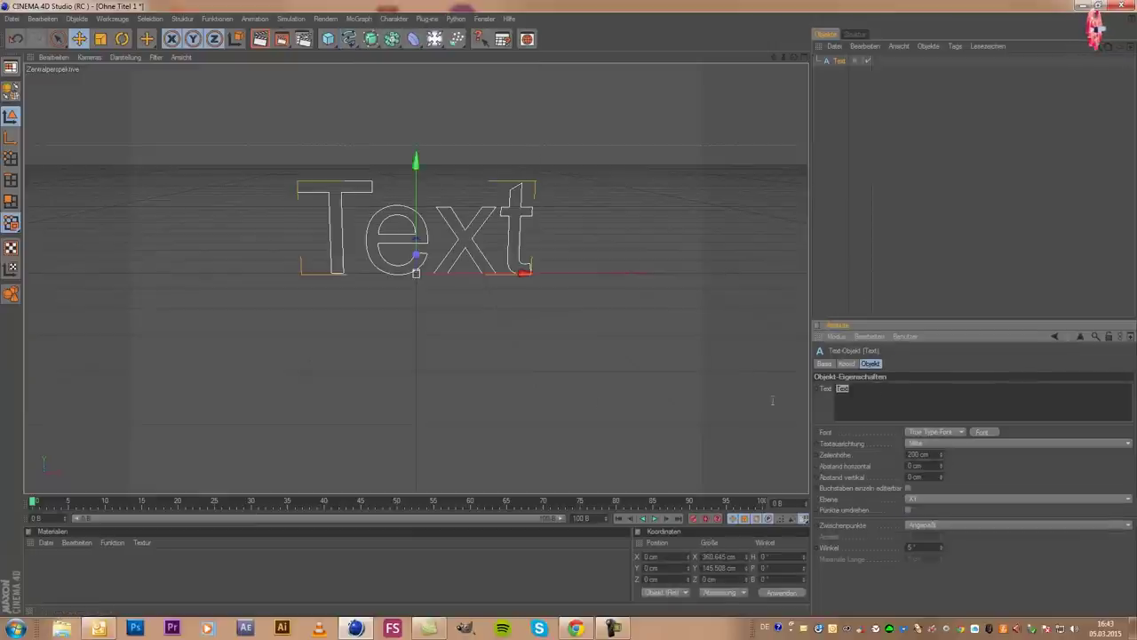
{"action": "type", "text": "iDESIGNISH"}
{"action": "left_click", "coordinate": [397, 325]}
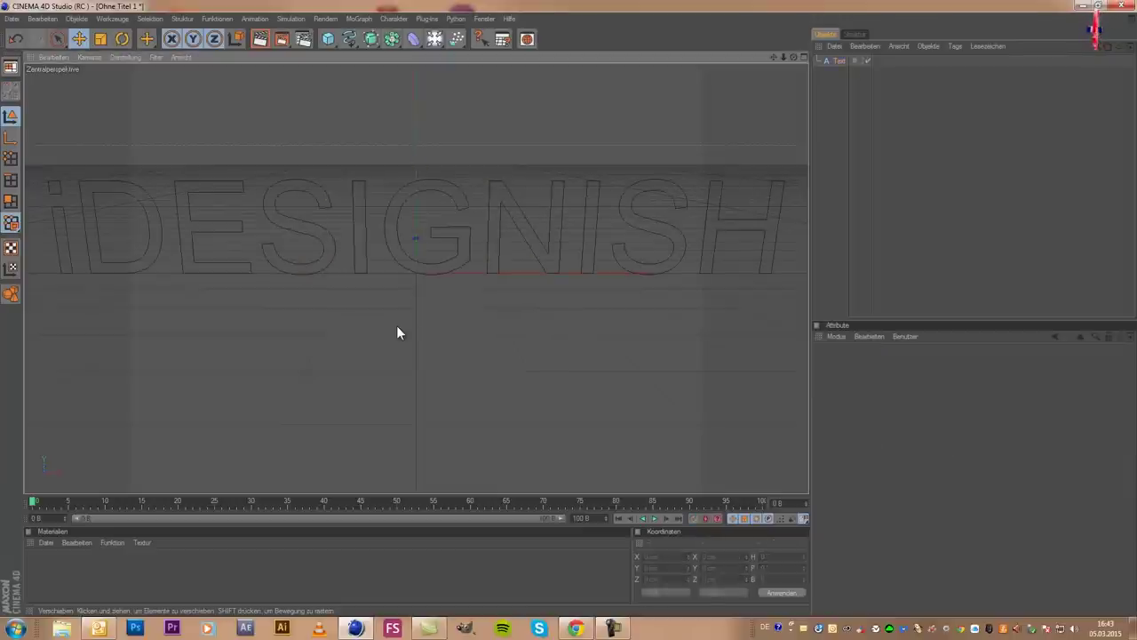
{"action": "scroll", "coordinate": [272, 337], "scroll_direction": "down", "scroll_amount": 3}
{"action": "scroll", "coordinate": [279, 302], "scroll_direction": "up", "scroll_amount": 1}
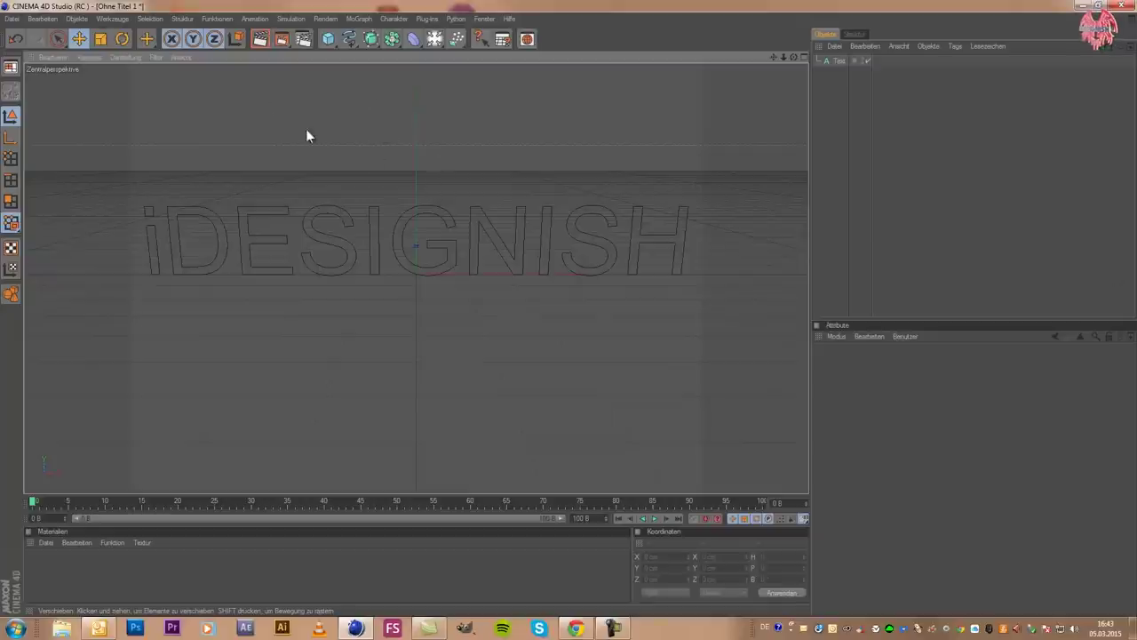
Add an Extrude-NURBS, nest the Text under it, and set Verschiebung Z to 71 cm
{"action": "left_click", "coordinate": [375, 39]}
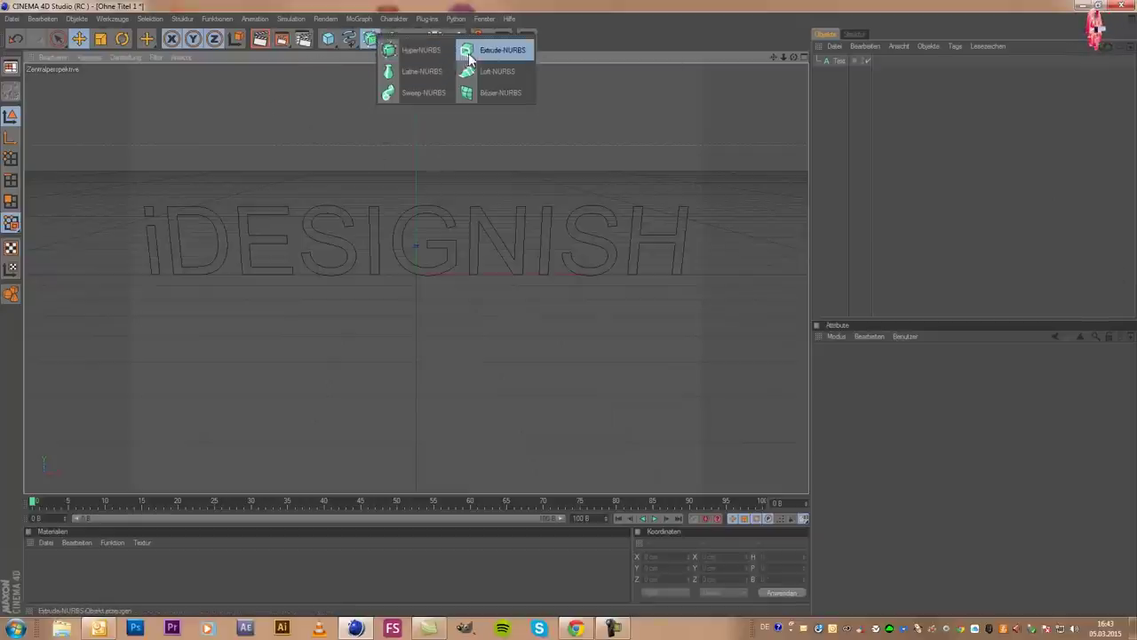
{"action": "left_click", "coordinate": [469, 55]}
{"action": "left_click_drag", "start_coordinate": [835, 72], "coordinate": [851, 62]}
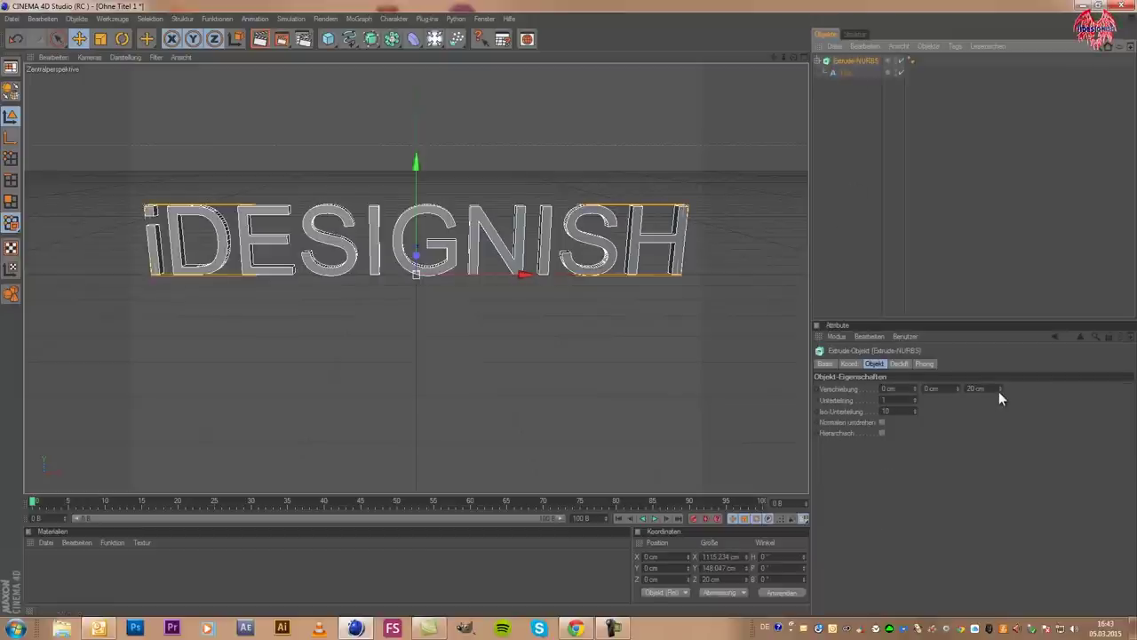
{"action": "left_click_drag", "start_coordinate": [999, 384], "coordinate": [998, 386]}
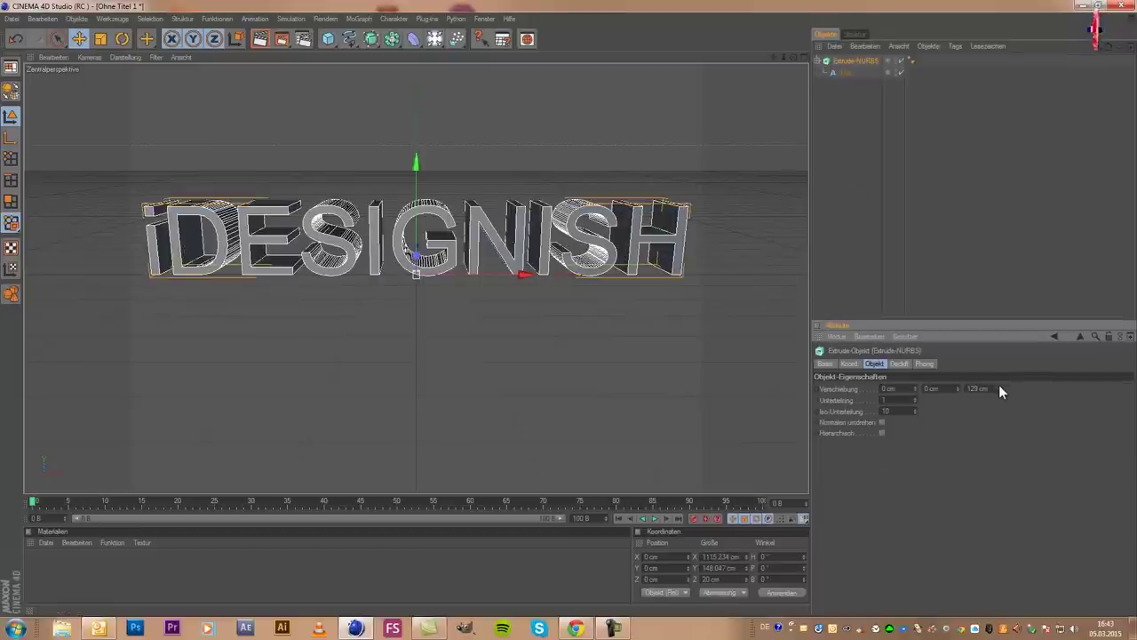
{"action": "left_click_drag", "start_coordinate": [997, 387], "coordinate": [998, 398]}
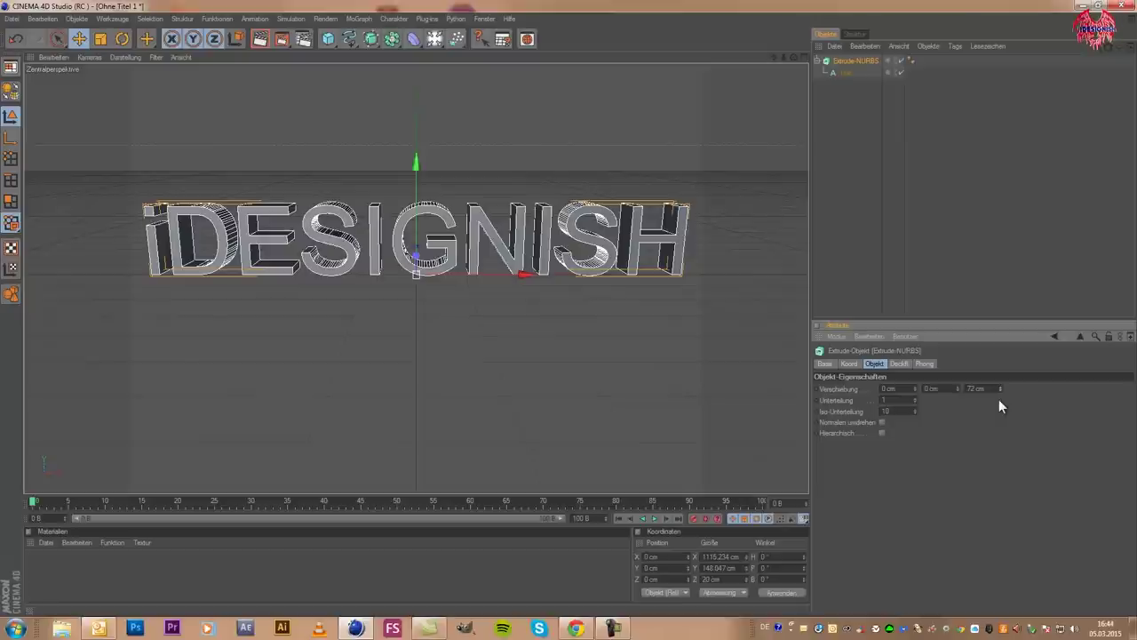
{"action": "left_click_drag", "start_coordinate": [998, 399], "coordinate": [999, 384]}
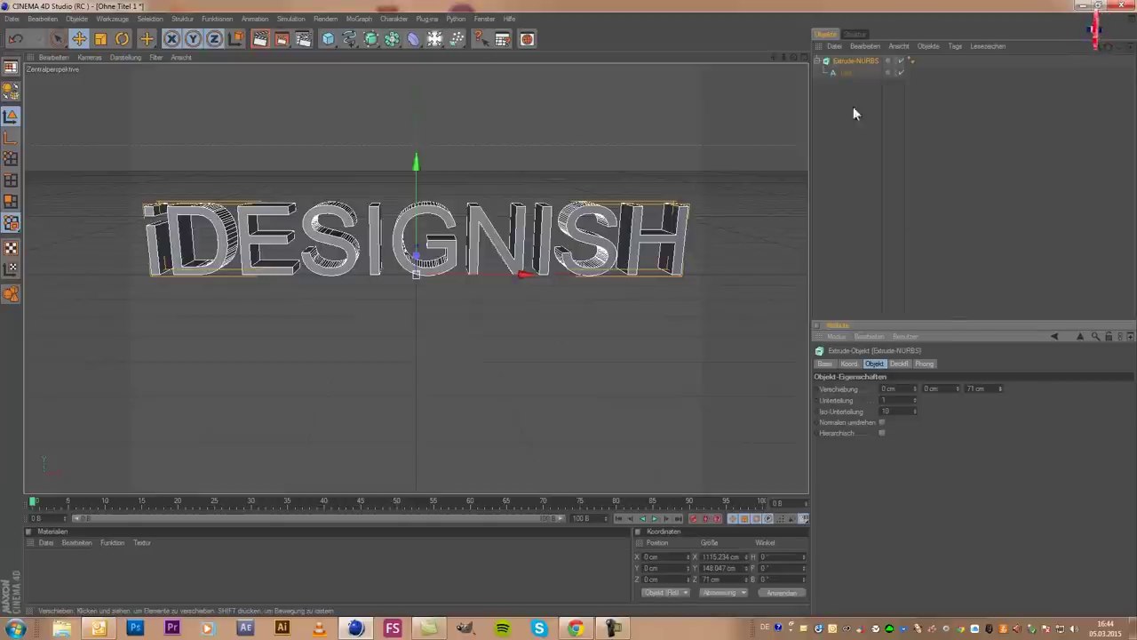
Change the Text object's font to Arial with the Schwarz style and inspect the bolder letters
{"action": "left_click", "coordinate": [846, 71]}
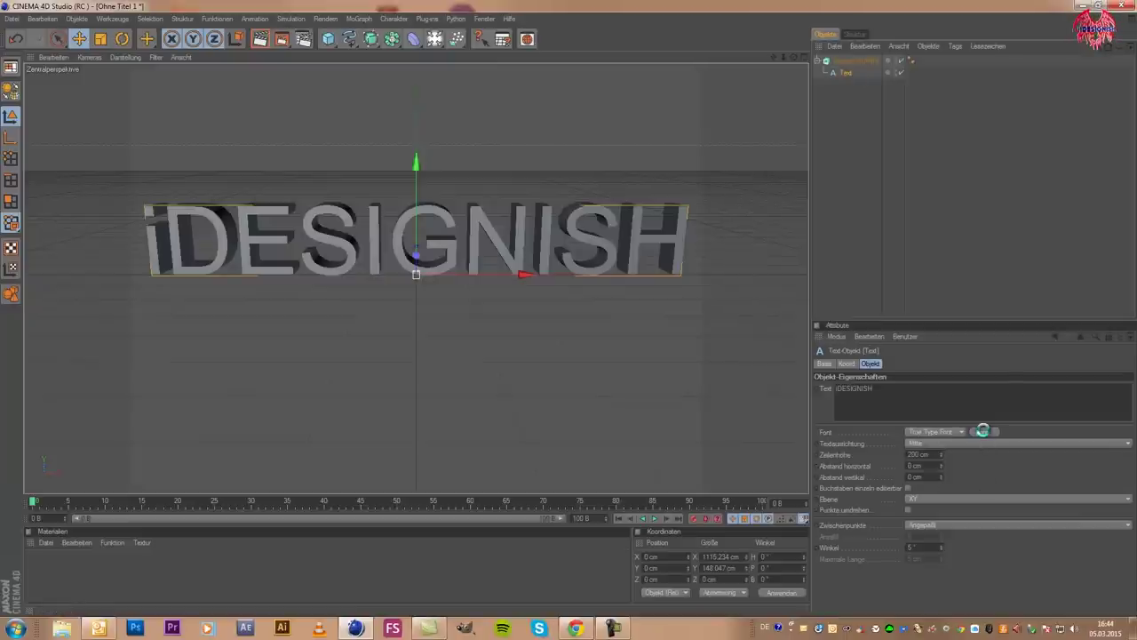
{"action": "left_click", "coordinate": [980, 432]}
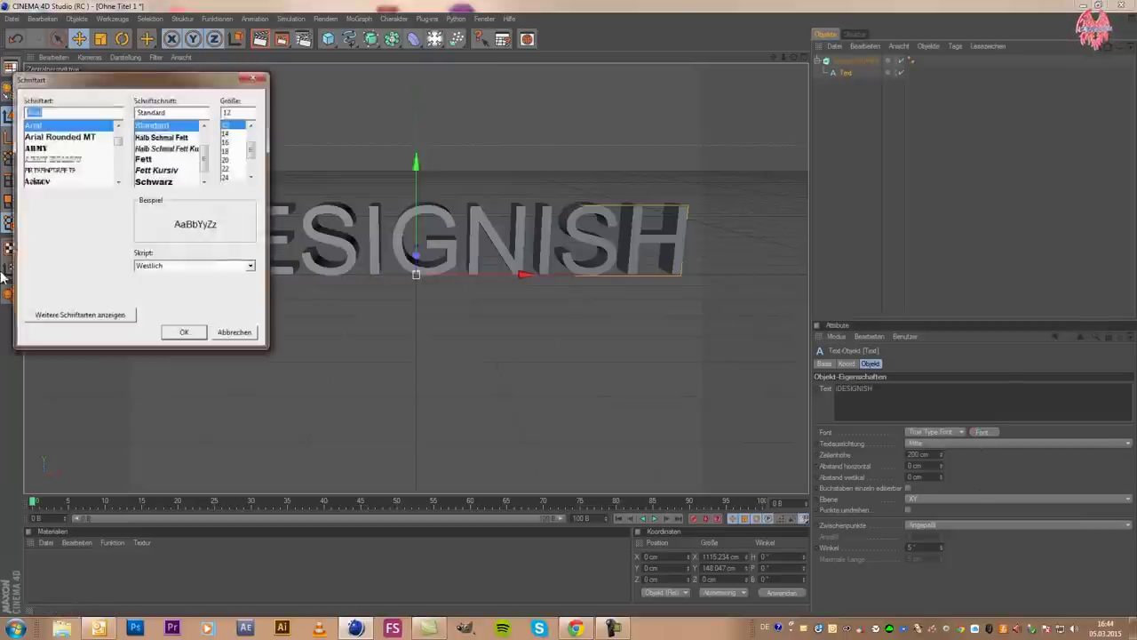
{"action": "left_click", "coordinate": [82, 137]}
{"action": "left_click", "coordinate": [93, 124]}
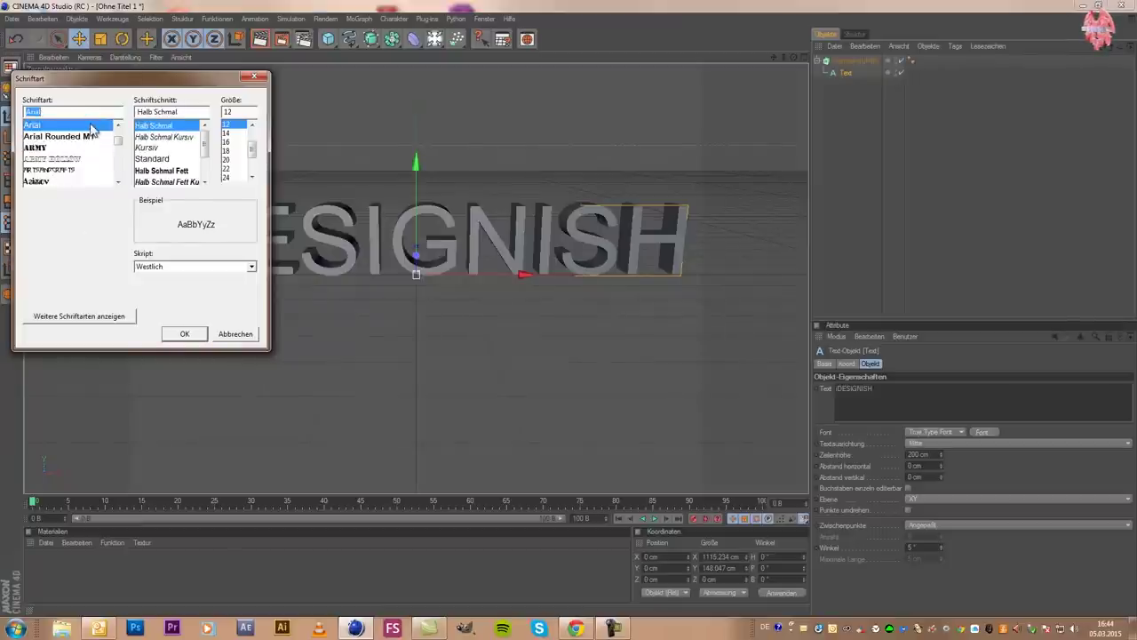
{"action": "left_click_drag", "start_coordinate": [204, 151], "coordinate": [208, 171]}
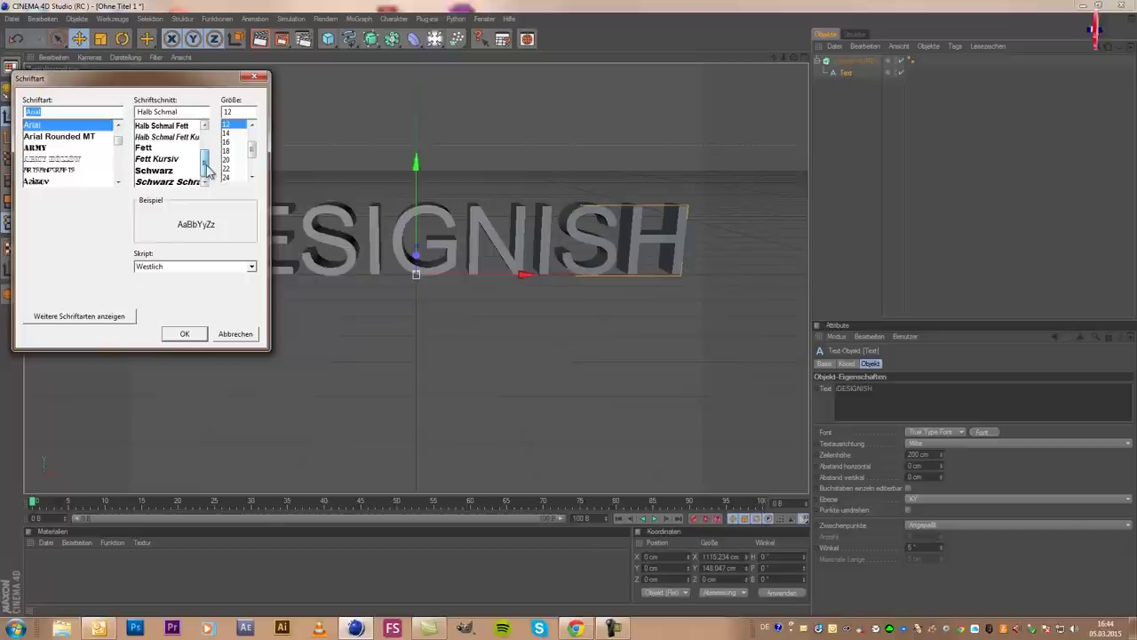
{"action": "left_click", "coordinate": [160, 171]}
{"action": "left_click", "coordinate": [182, 334]}
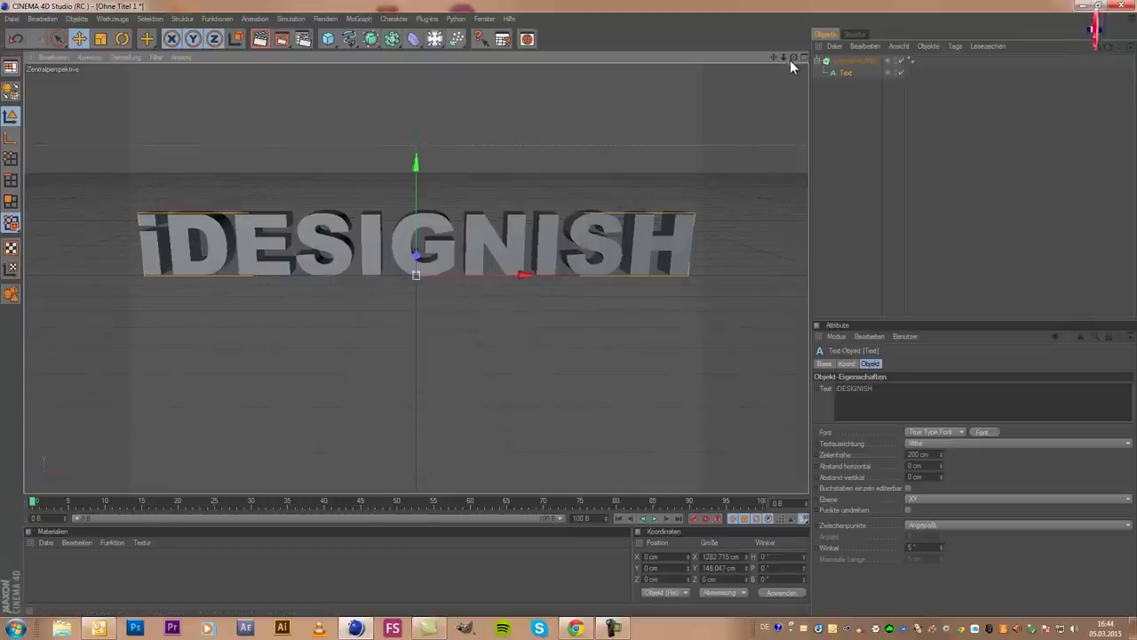
{"action": "left_click_drag", "start_coordinate": [790, 60], "coordinate": [569, 308]}
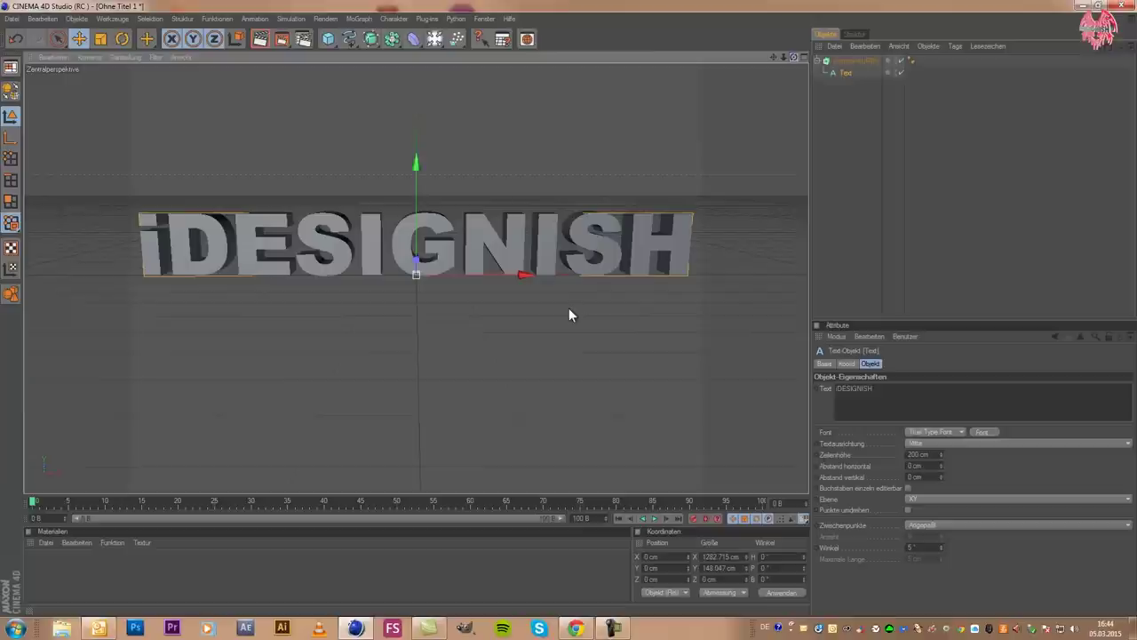
Add a MoGraph PolyFX object and nest it in the Extrude-NURBS, level with Text
{"action": "left_click", "coordinate": [853, 140]}
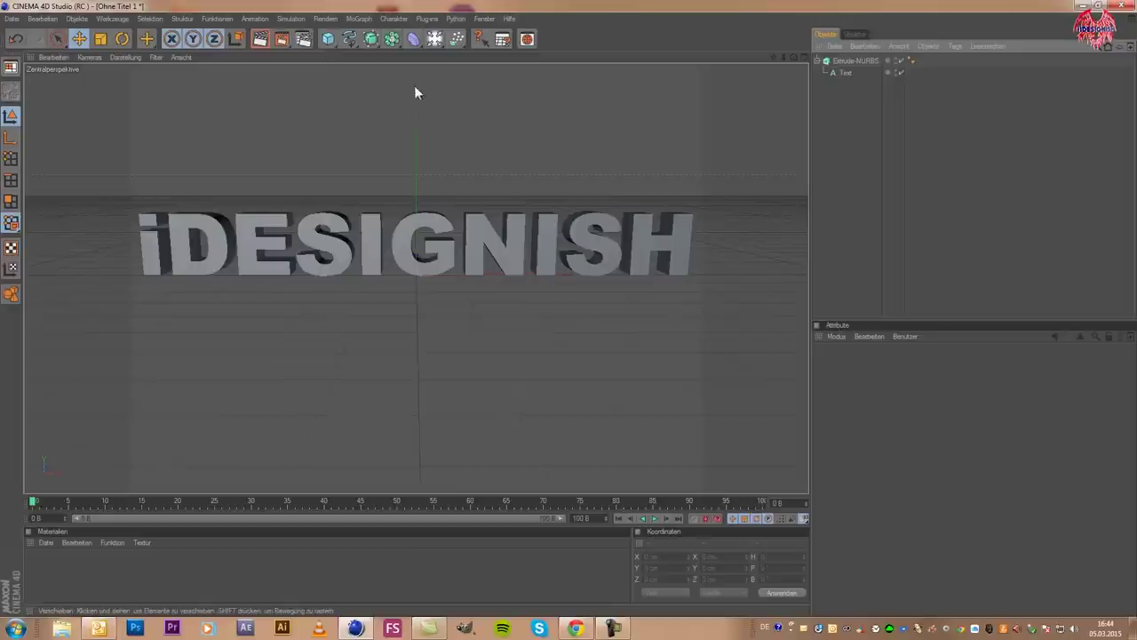
{"action": "left_click", "coordinate": [359, 19]}
{"action": "left_click", "coordinate": [379, 198]}
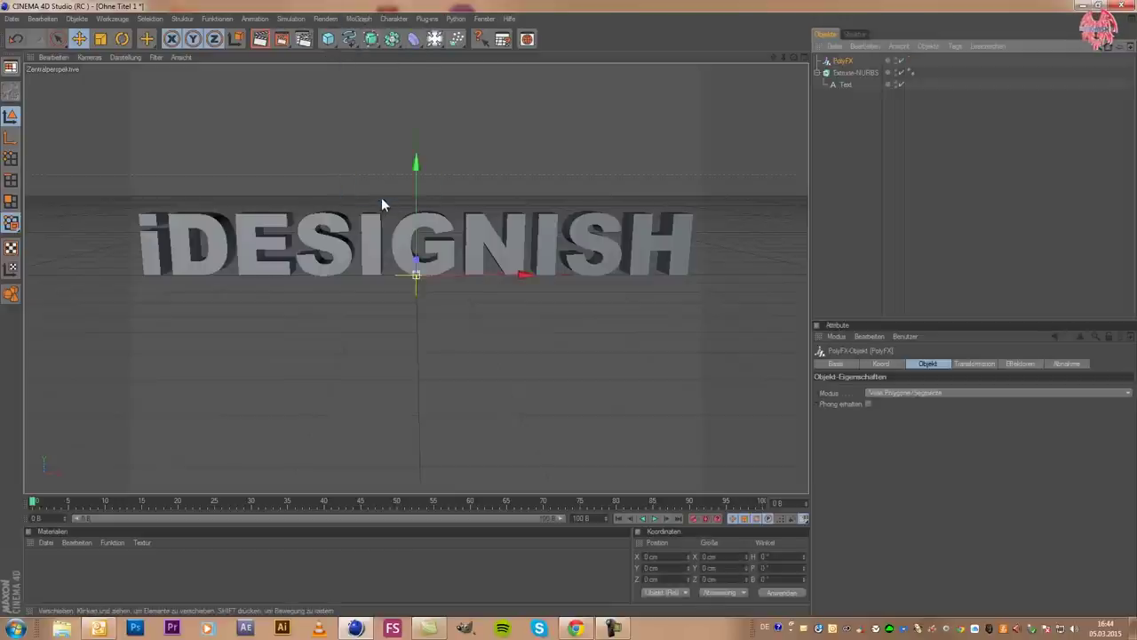
{"action": "left_click_drag", "start_coordinate": [835, 60], "coordinate": [842, 84]}
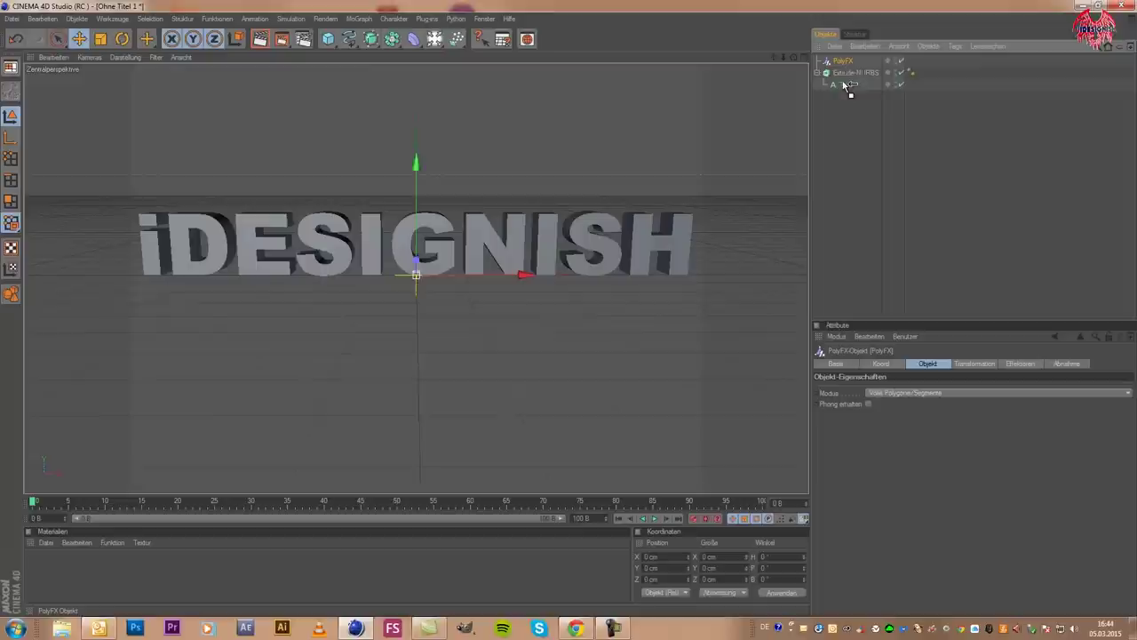
{"action": "left_click_drag", "start_coordinate": [846, 85], "coordinate": [850, 71]}
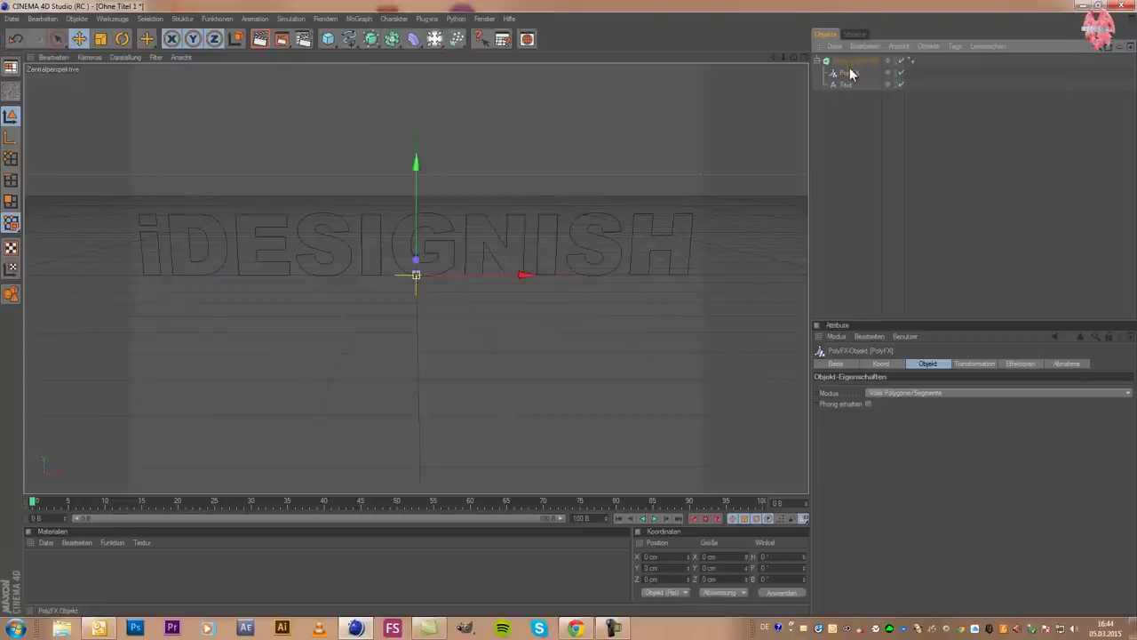
{"action": "left_click_drag", "start_coordinate": [850, 75], "coordinate": [849, 87]}
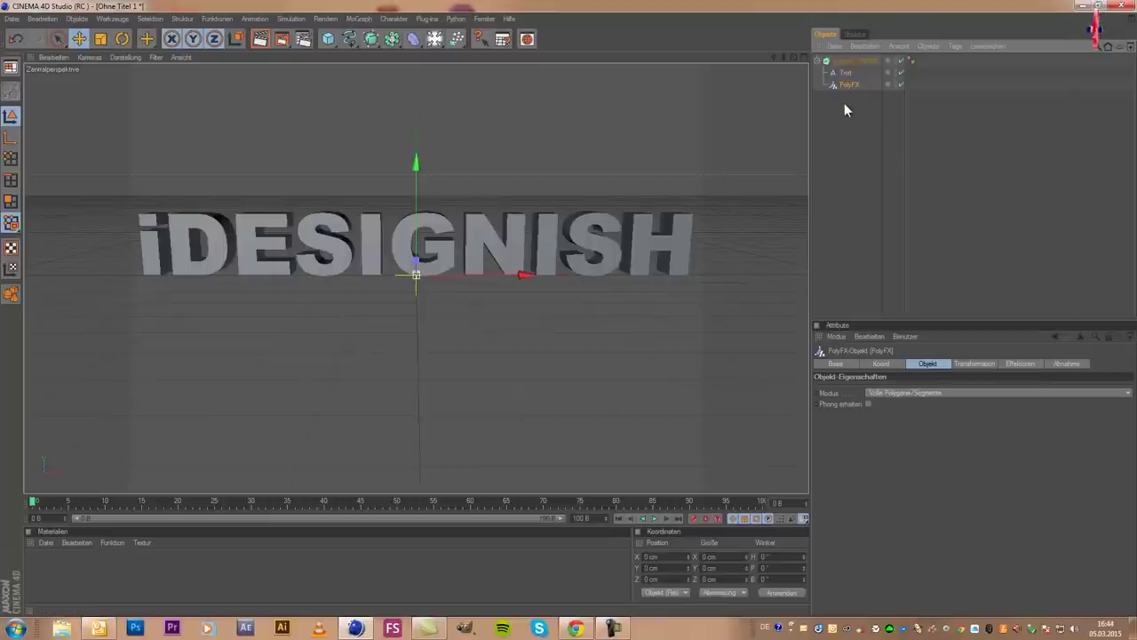
{"action": "left_click_drag", "start_coordinate": [847, 85], "coordinate": [852, 85]}
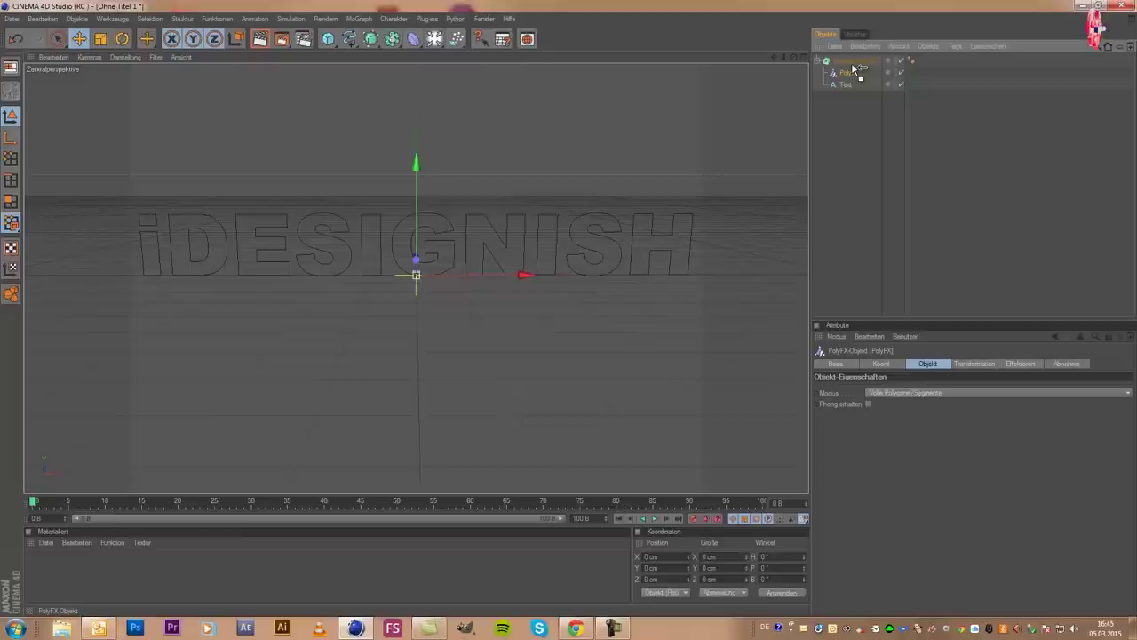
{"action": "mouse_move", "coordinate": [851, 64]}
{"action": "left_mouse_down"}
{"action": "mouse_move", "coordinate": [848, 88]}
{"action": "mouse_move", "coordinate": [866, 78]}
{"action": "mouse_move", "coordinate": [854, 83]}
{"action": "left_mouse_up"}
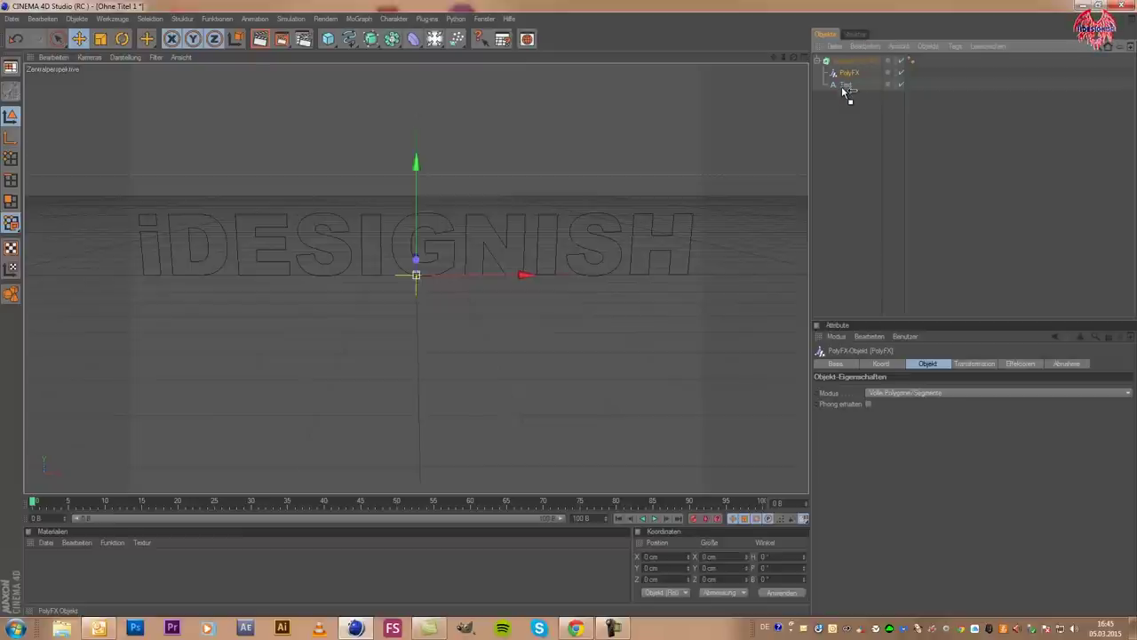
{"action": "left_click_drag", "start_coordinate": [846, 92], "coordinate": [844, 116]}
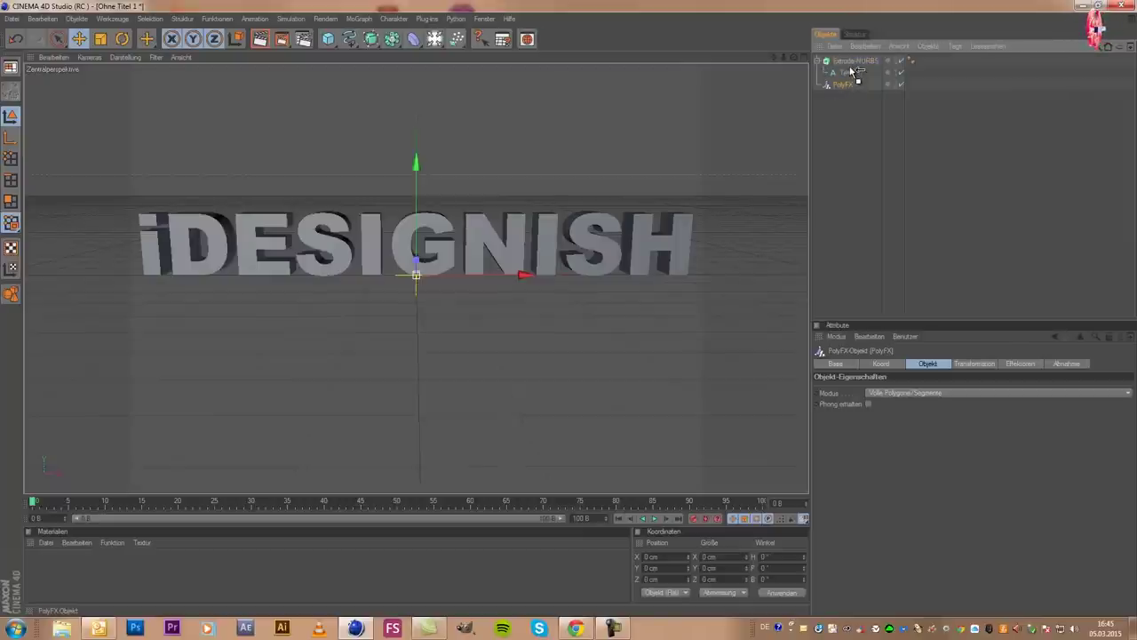
{"action": "left_click_drag", "start_coordinate": [851, 69], "coordinate": [842, 84]}
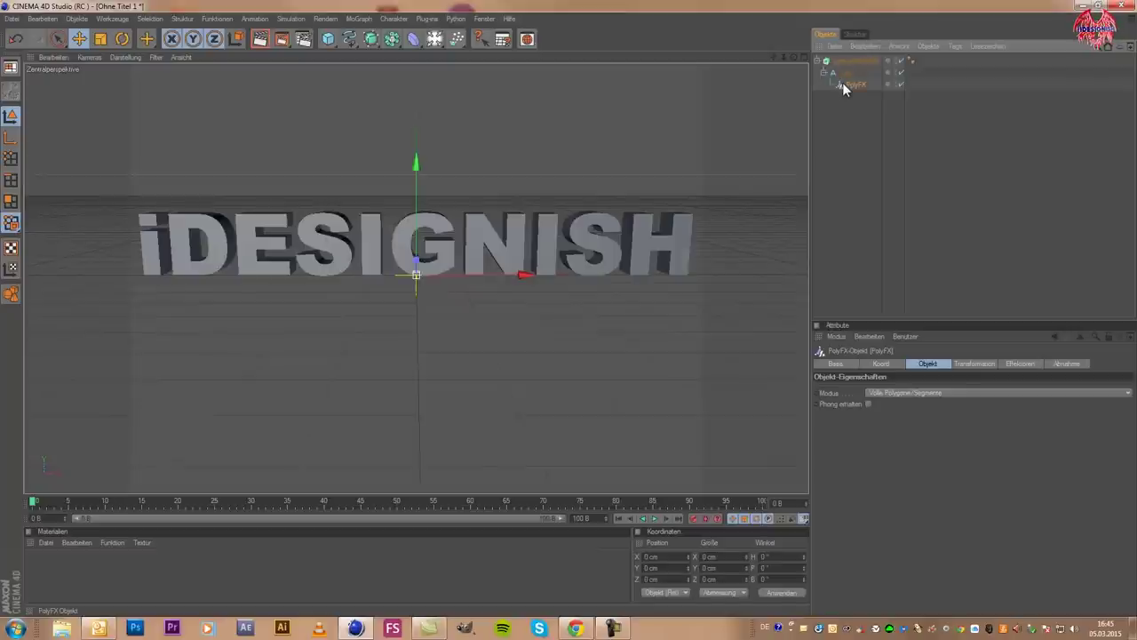
{"action": "left_click_drag", "start_coordinate": [848, 100], "coordinate": [844, 81]}
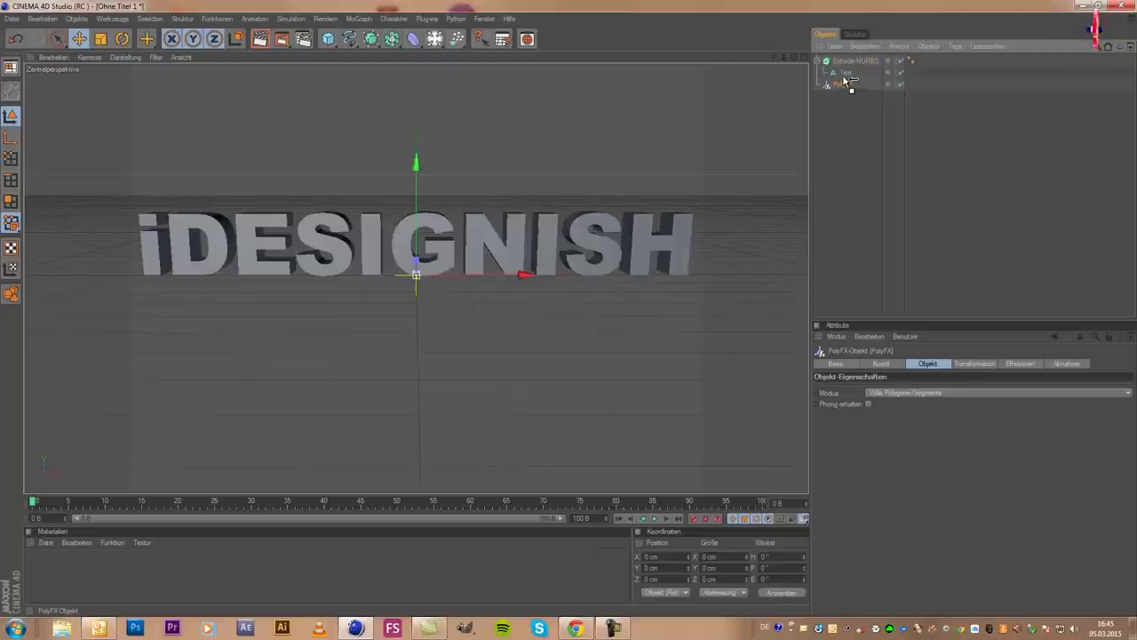
Select the PolyFX object and display its Effectors settings
{"action": "left_click", "coordinate": [838, 102]}
{"action": "left_click", "coordinate": [843, 73]}
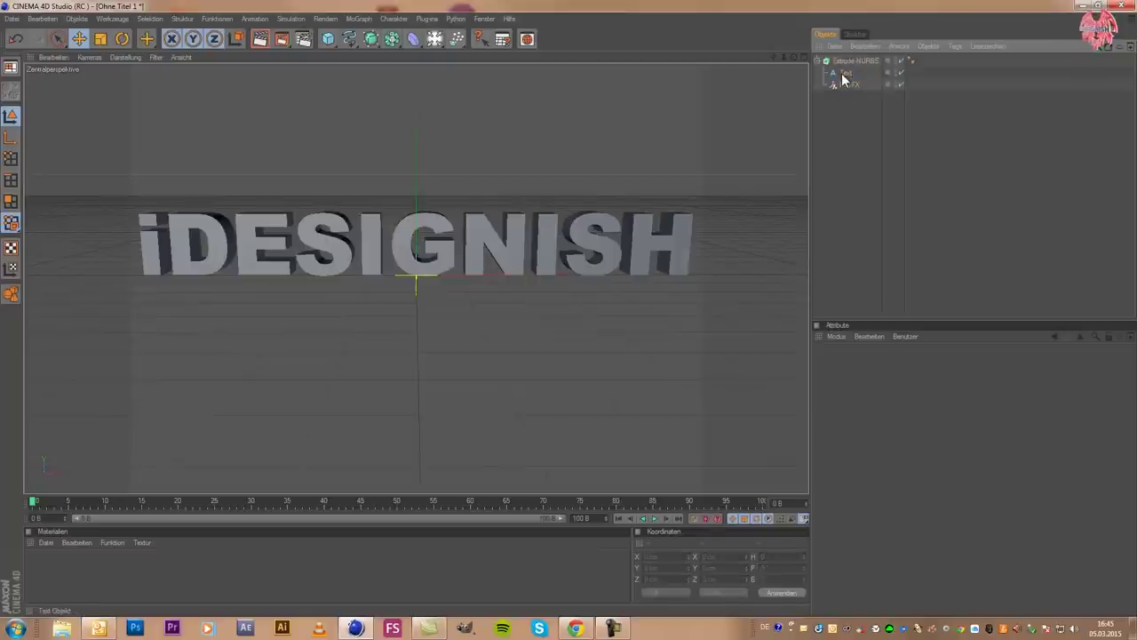
{"action": "left_click", "coordinate": [850, 85]}
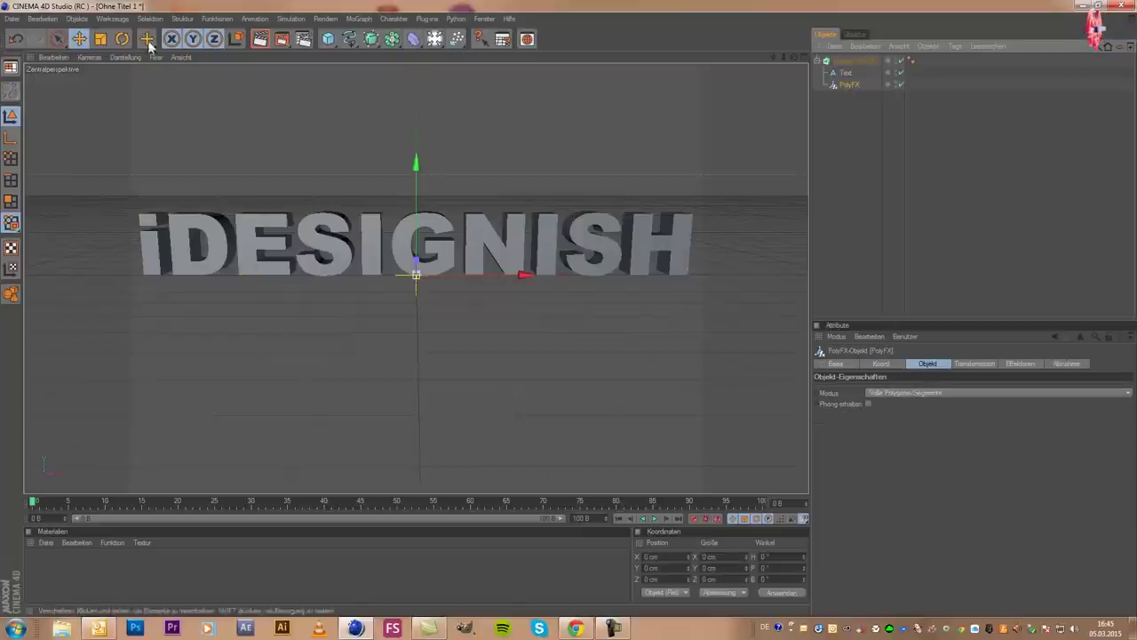
{"action": "left_click", "coordinate": [1020, 363]}
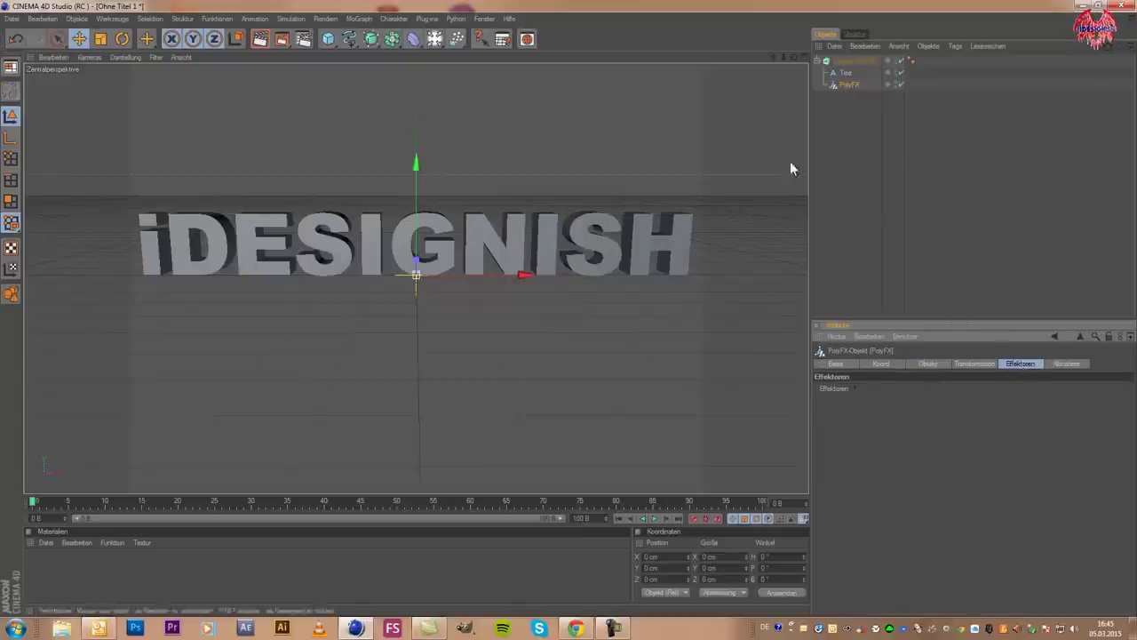
{"action": "left_click", "coordinate": [352, 22]}
{"action": "mouse_move", "coordinate": [374, 36]}
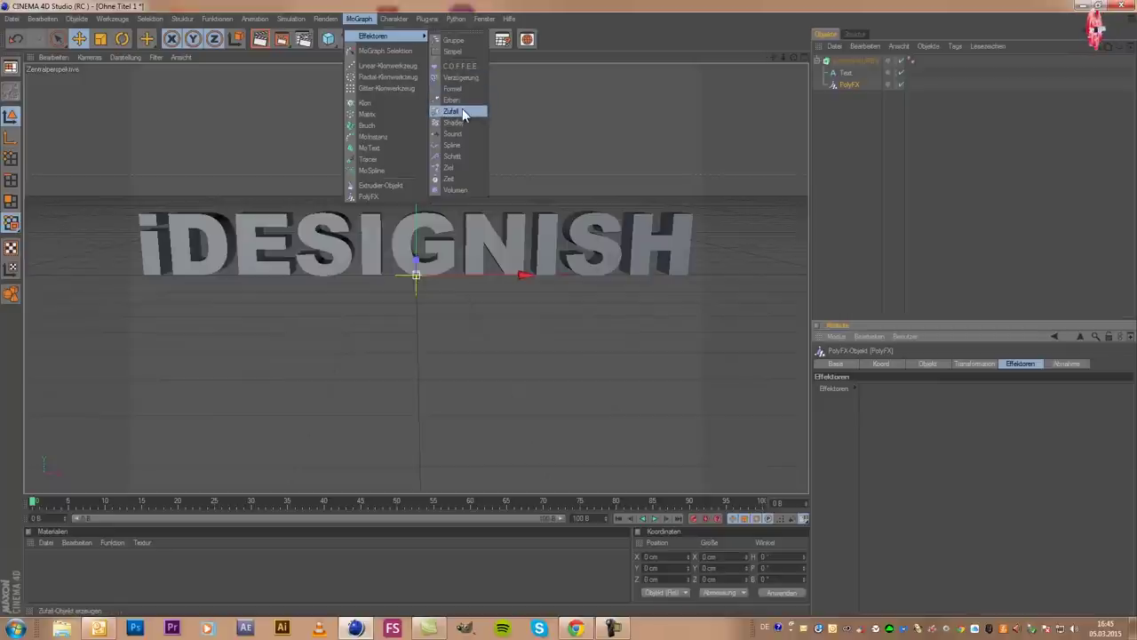
Add a Simpel effector with Position off, Skalierung and Gleichmäßig skal on, shrinking the letters away
{"action": "left_click", "coordinate": [462, 49]}
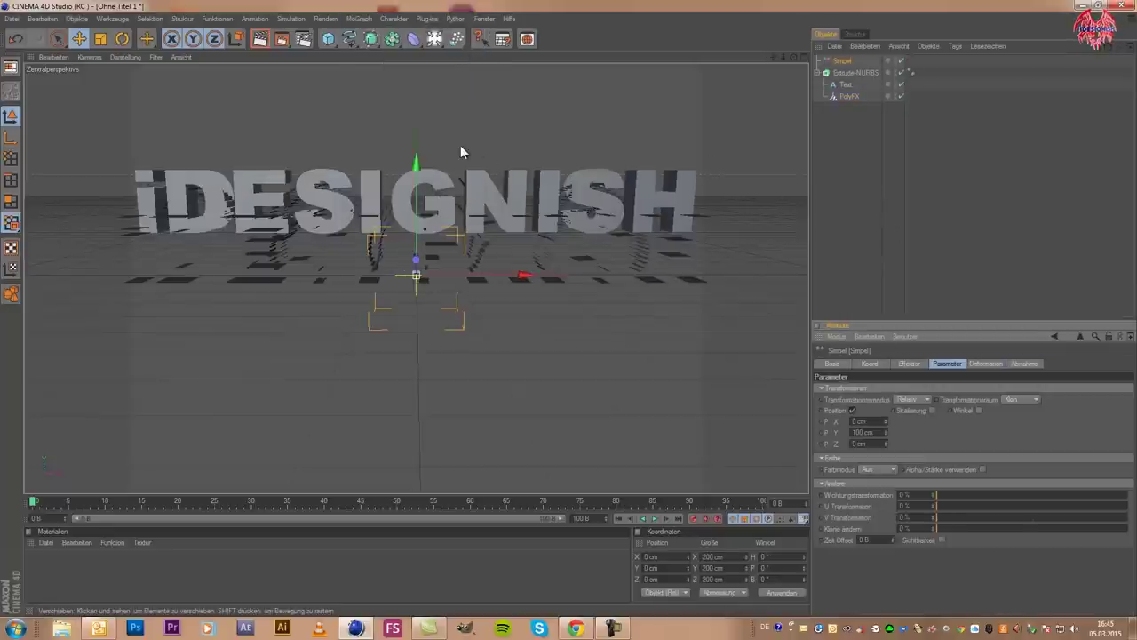
{"action": "mouse_move", "coordinate": [418, 171]}
{"action": "left_mouse_down"}
{"action": "mouse_move", "coordinate": [569, 311]}
{"action": "mouse_move", "coordinate": [435, 321]}
{"action": "left_mouse_up"}
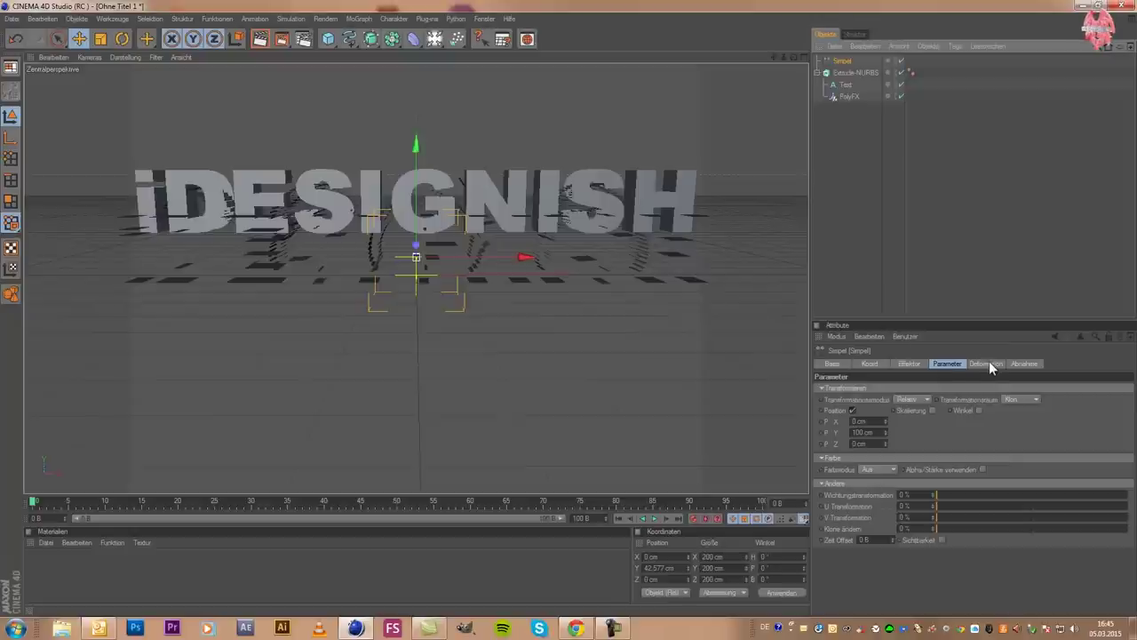
{"action": "left_click", "coordinate": [852, 411]}
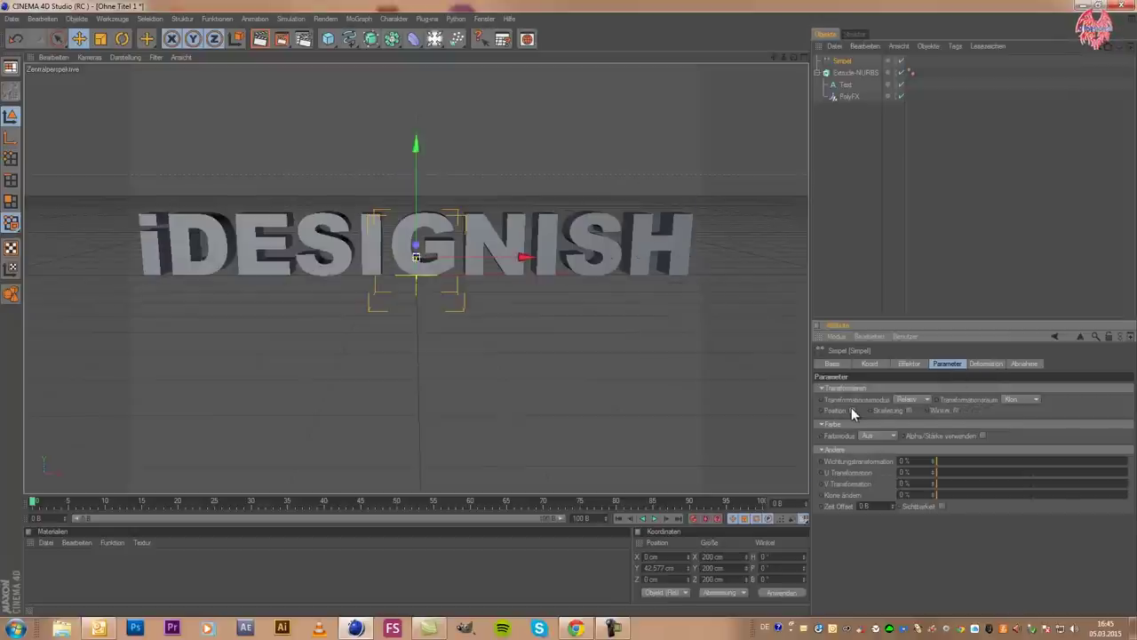
{"action": "left_click", "coordinate": [907, 410]}
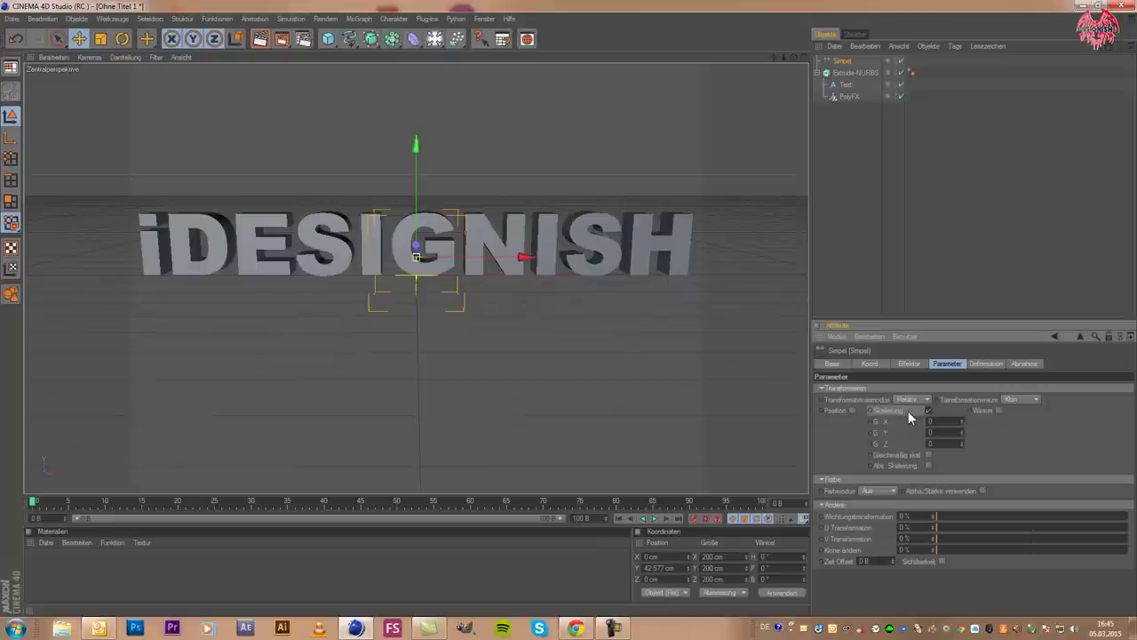
{"action": "left_click", "coordinate": [928, 455]}
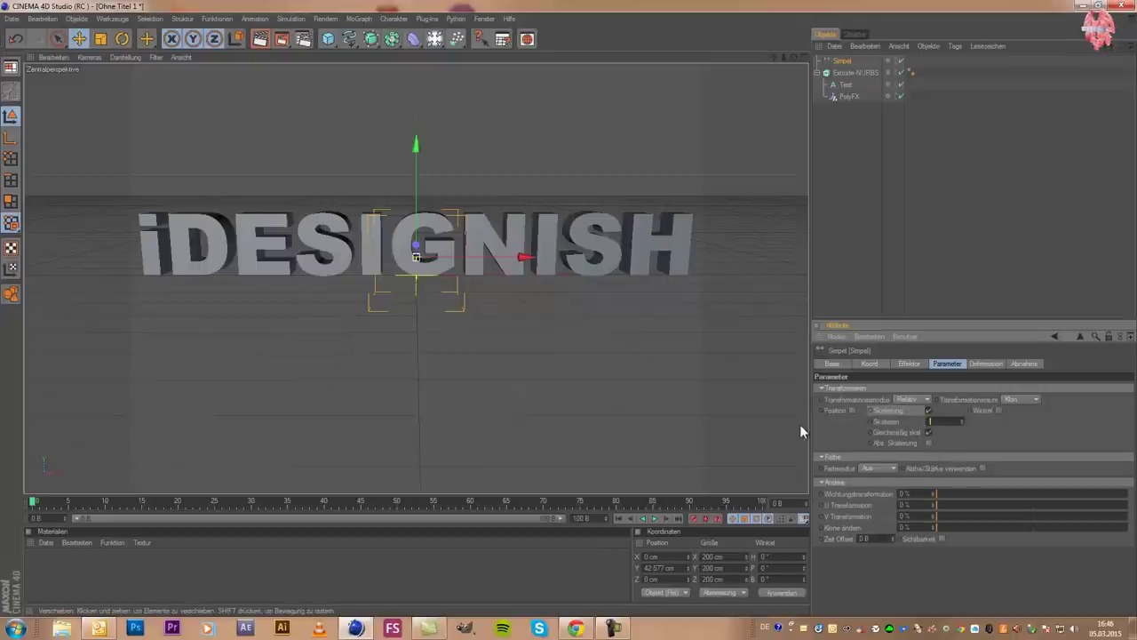
{"action": "key", "text": "Return"}
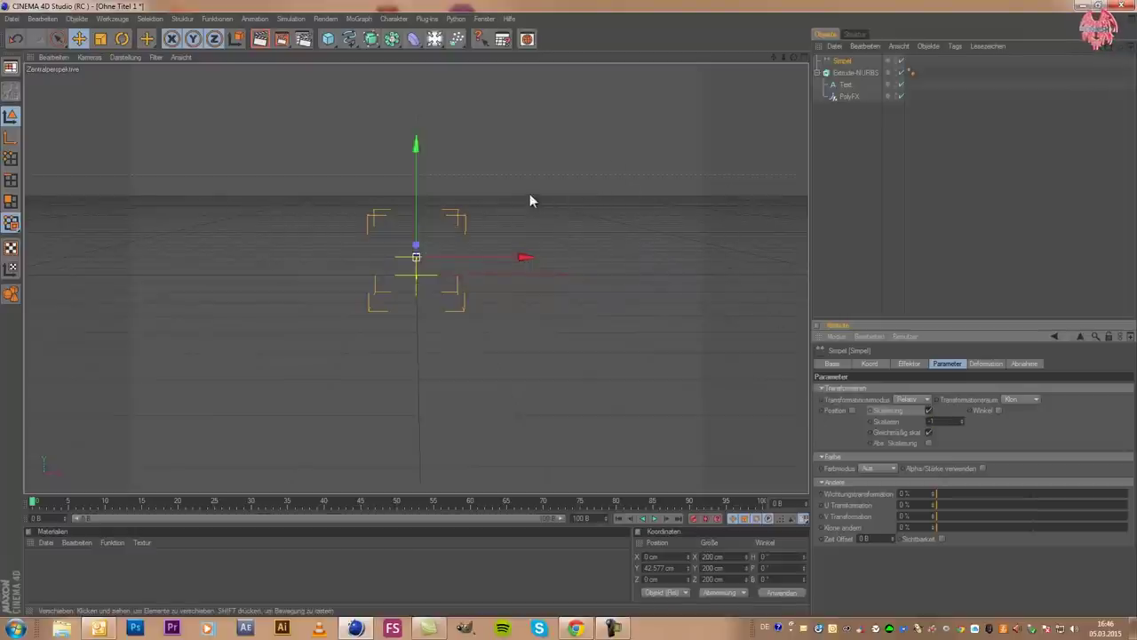
{"action": "left_click", "coordinate": [1009, 366]}
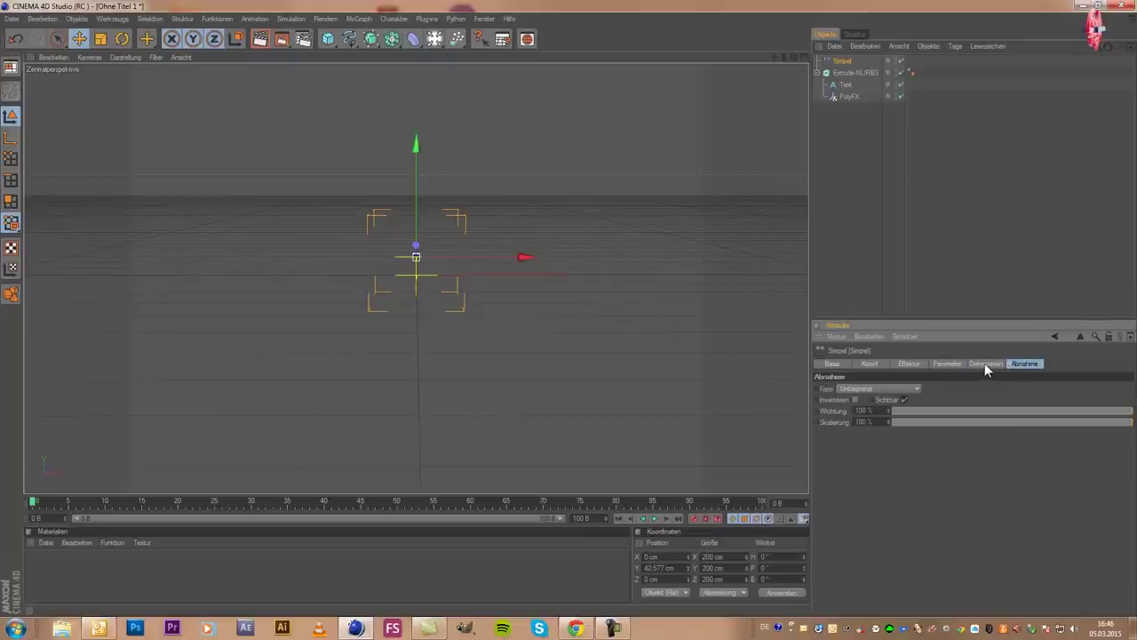
Set the effector falloff Form to Linear, Ausrichtung +Y, and position the falloff box in the text
{"action": "left_click", "coordinate": [882, 391]}
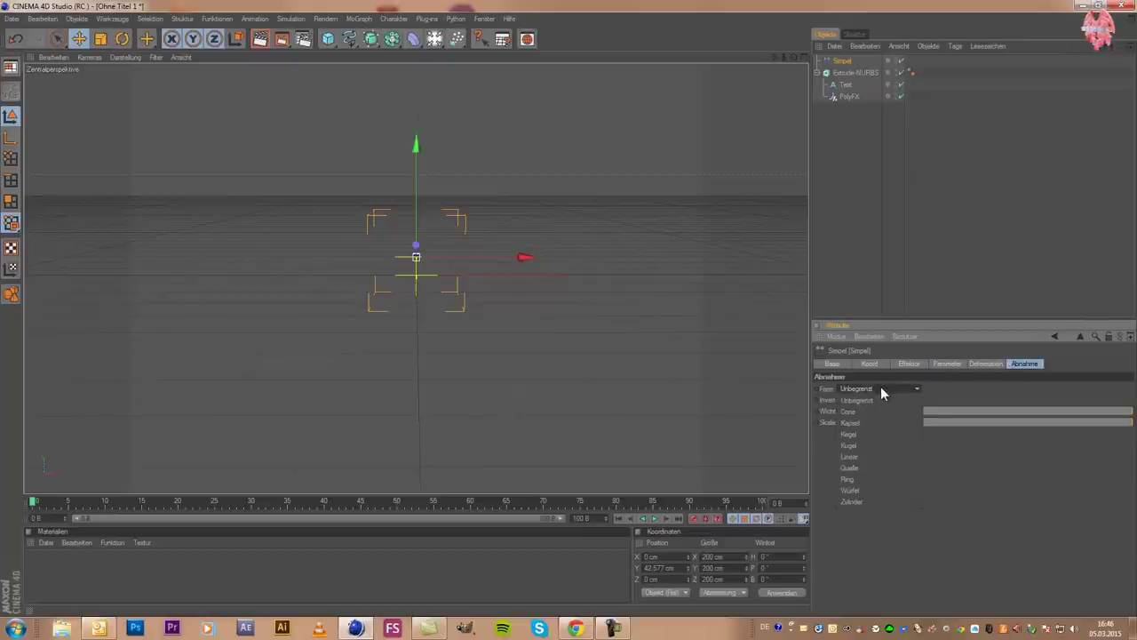
{"action": "left_click", "coordinate": [867, 457]}
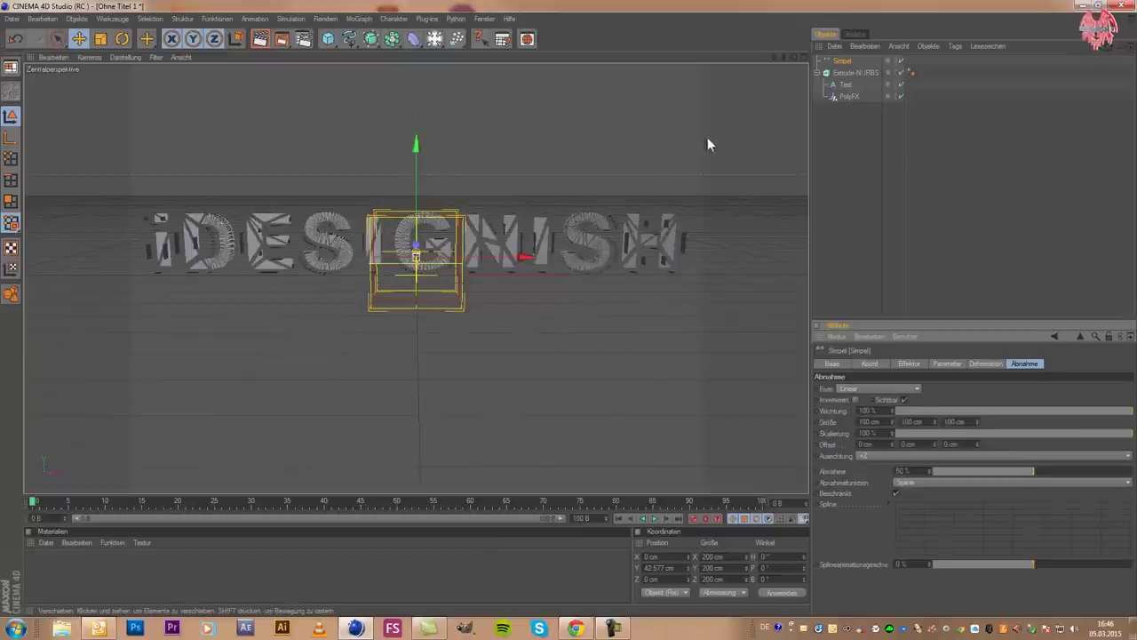
{"action": "left_click_drag", "start_coordinate": [419, 181], "coordinate": [572, 335]}
{"action": "mouse_move", "coordinate": [493, 270]}
{"action": "left_mouse_down"}
{"action": "mouse_move", "coordinate": [559, 312]}
{"action": "mouse_move", "coordinate": [519, 311]}
{"action": "left_mouse_up"}
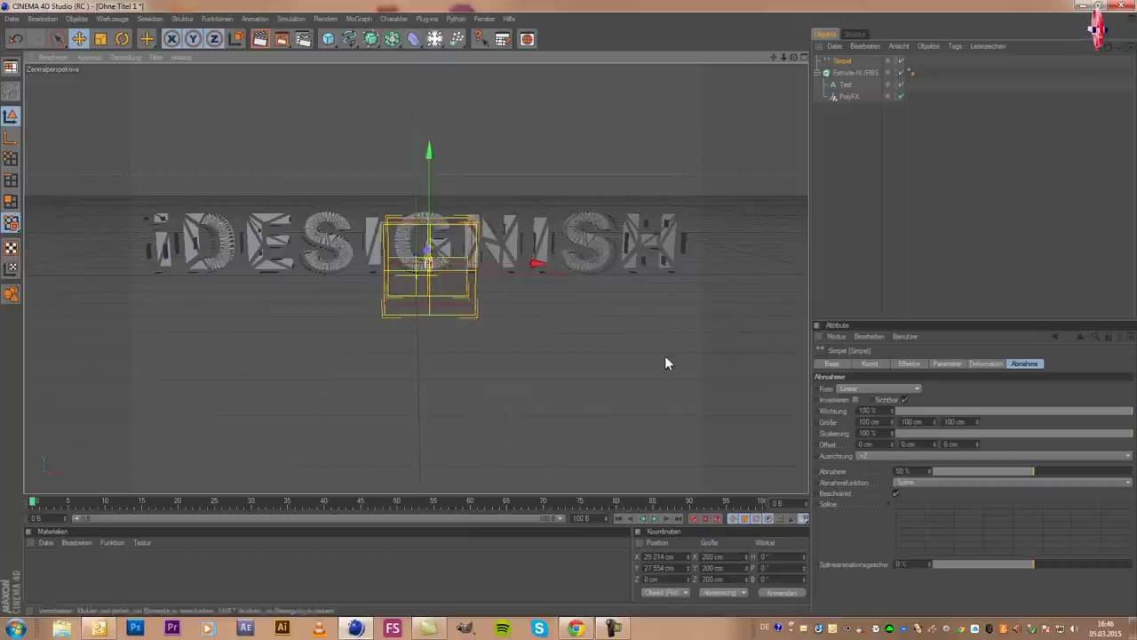
{"action": "left_click", "coordinate": [879, 456]}
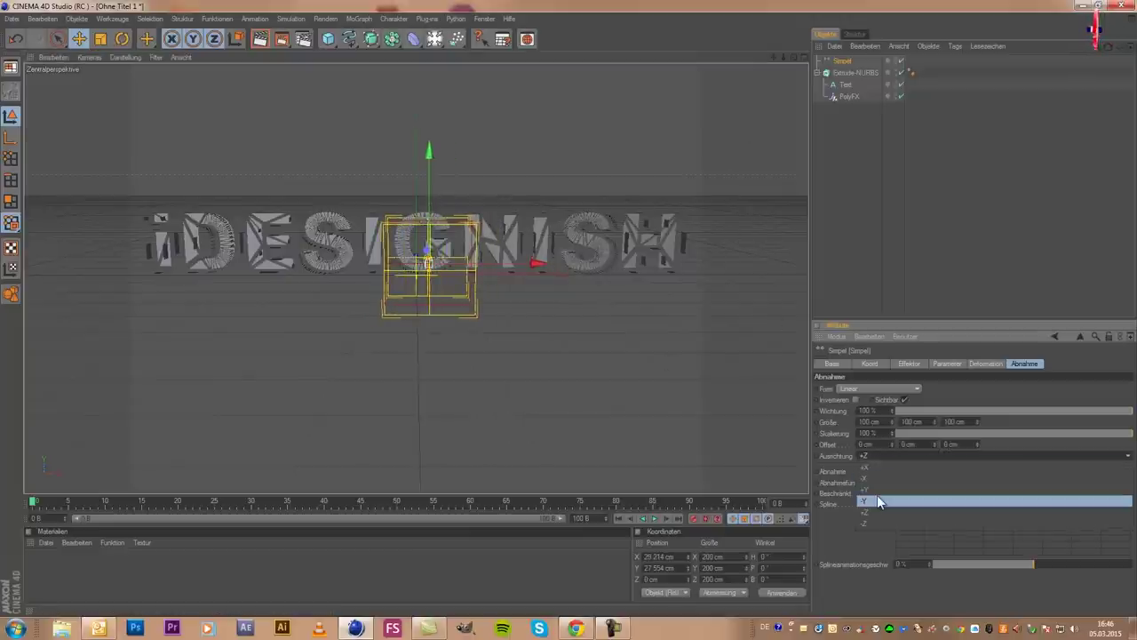
{"action": "left_click", "coordinate": [877, 491]}
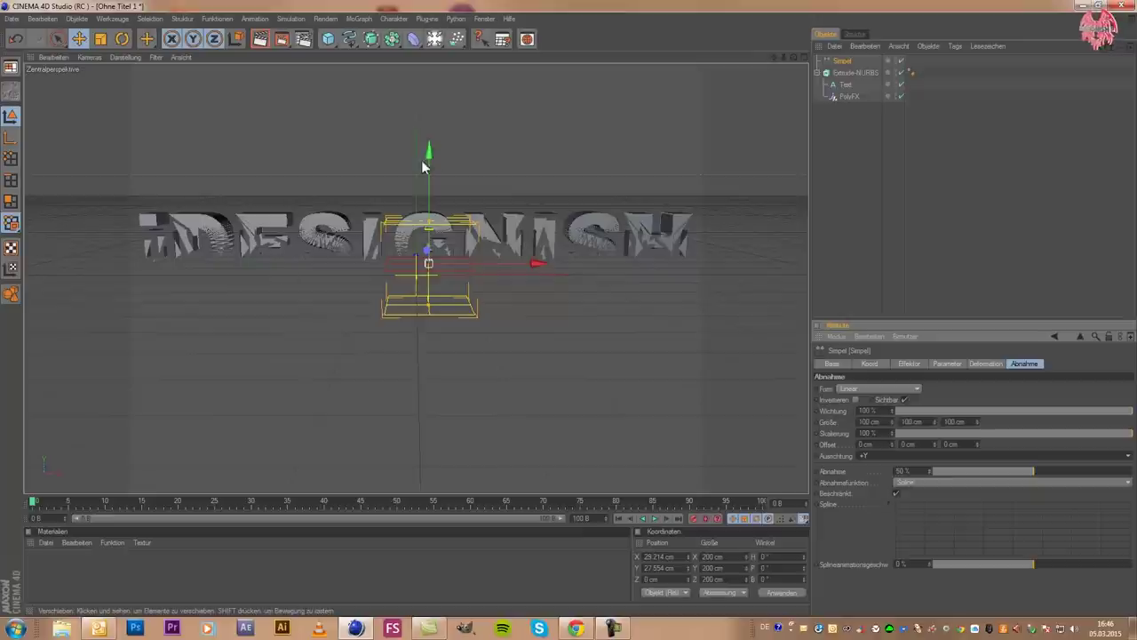
{"action": "left_click_drag", "start_coordinate": [435, 180], "coordinate": [569, 318]}
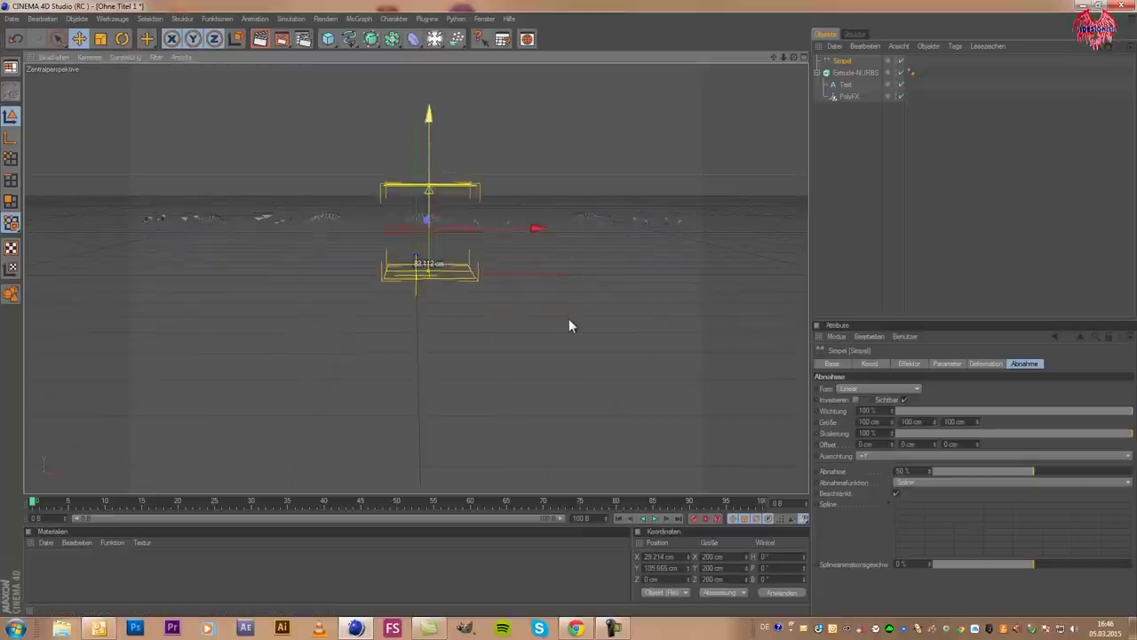
{"action": "left_click_drag", "start_coordinate": [568, 318], "coordinate": [568, 299]}
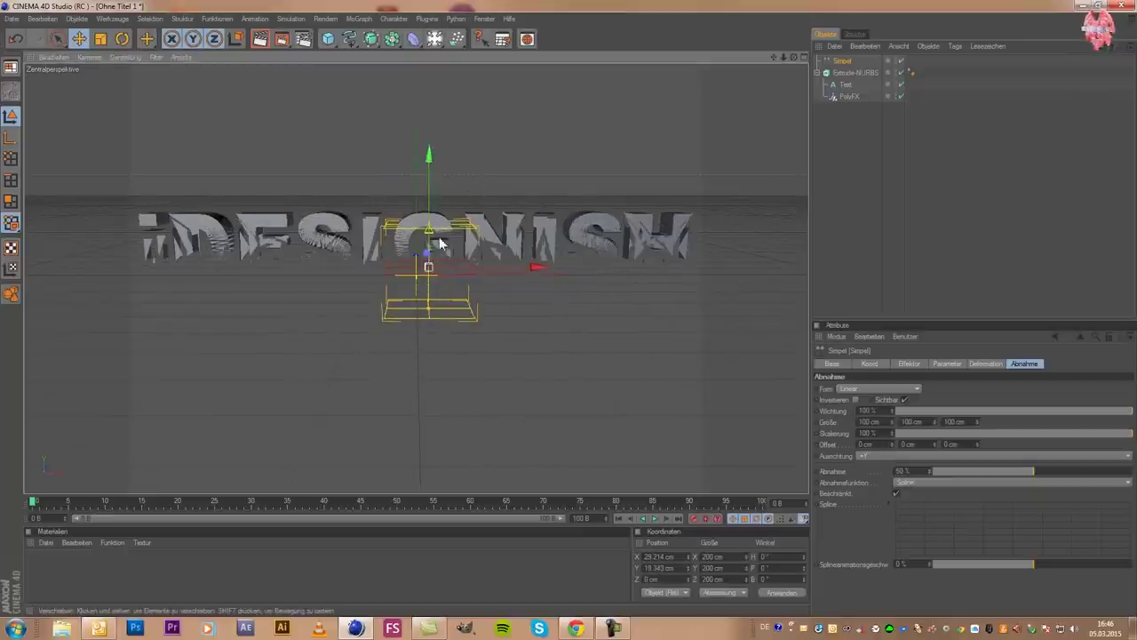
{"action": "scroll", "coordinate": [434, 258], "scroll_direction": "up", "scroll_amount": 2}
{"action": "scroll", "coordinate": [440, 241], "scroll_direction": "up", "scroll_amount": 1}
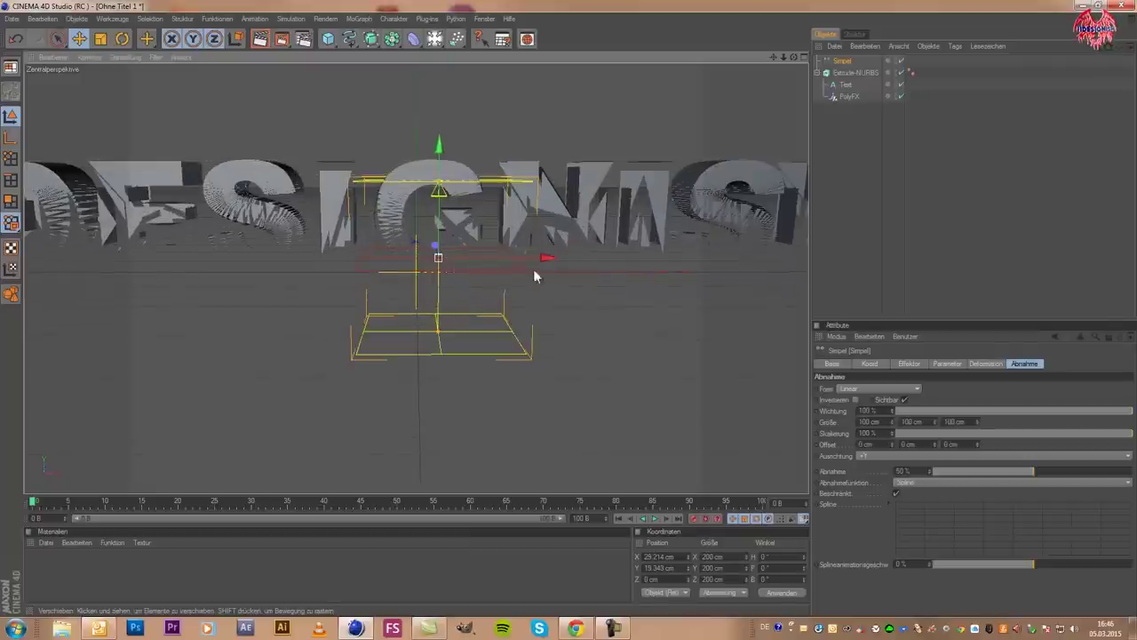
{"action": "scroll", "coordinate": [462, 238], "scroll_direction": "down", "scroll_amount": 2}
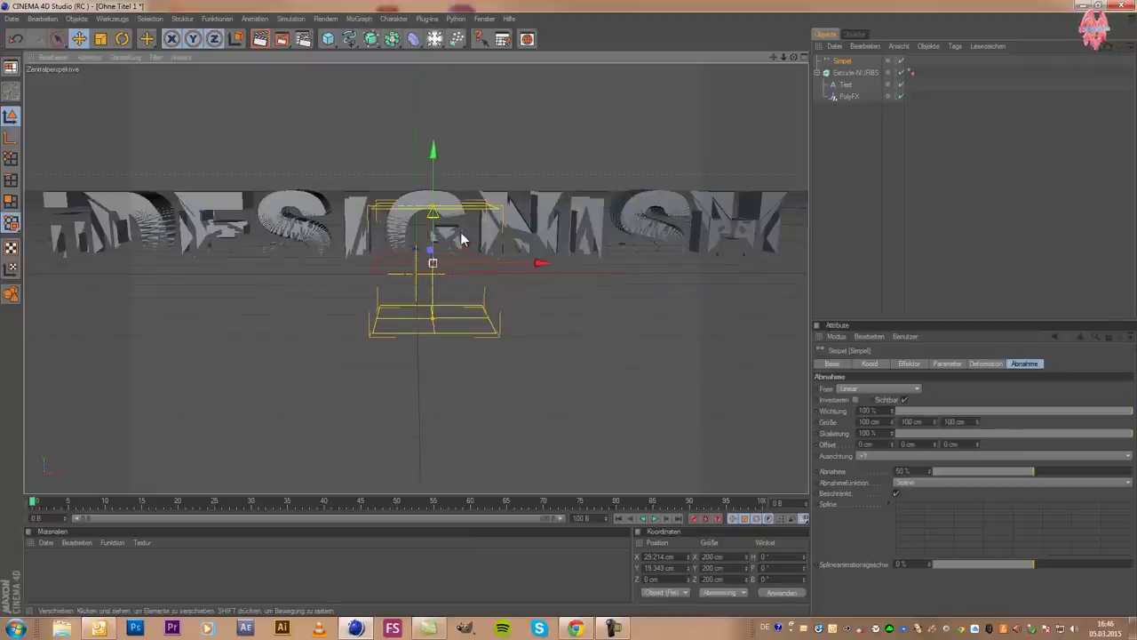
Try a -X falloff direction, then restore +Y and raise the falloff box through the text
{"action": "left_click", "coordinate": [874, 456]}
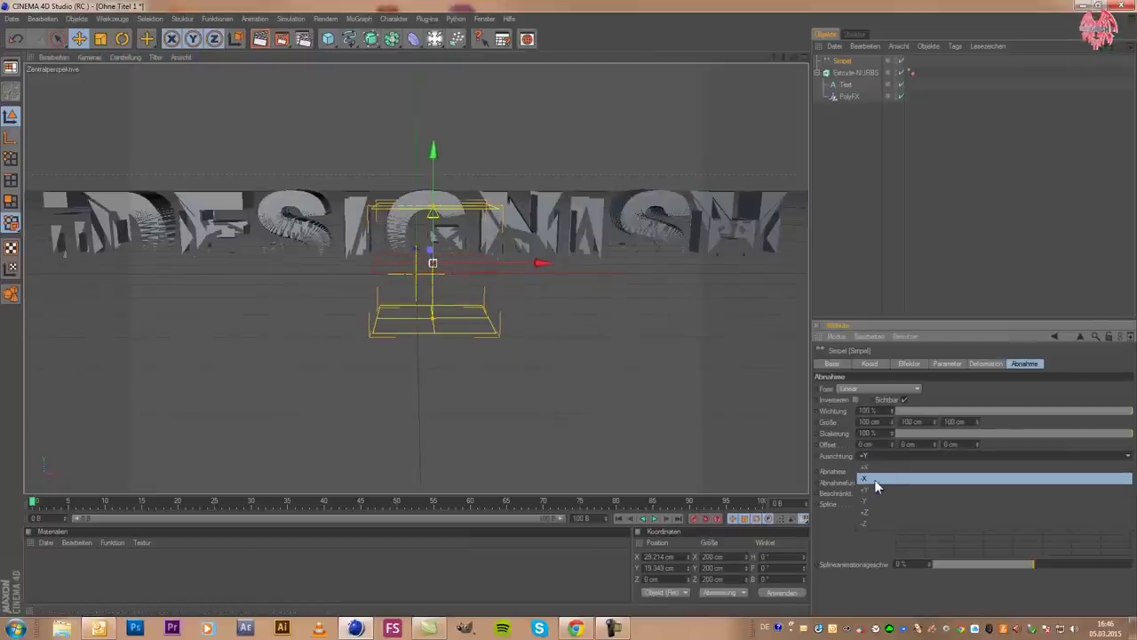
{"action": "left_click", "coordinate": [874, 479]}
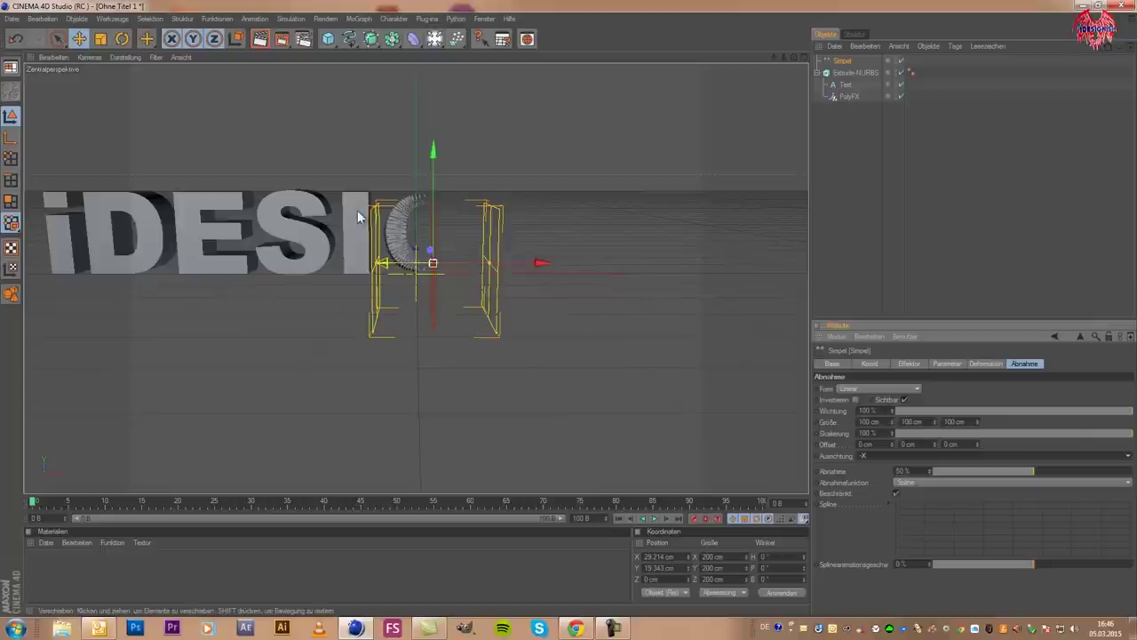
{"action": "left_click_drag", "start_coordinate": [496, 262], "coordinate": [573, 314]}
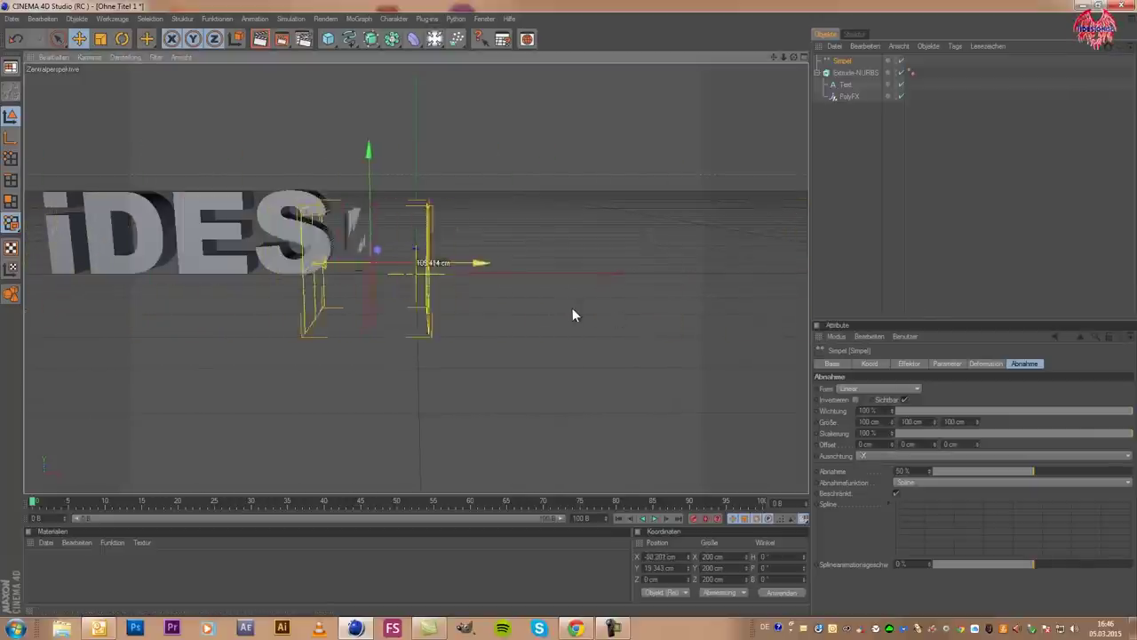
{"action": "left_click_drag", "start_coordinate": [573, 314], "coordinate": [712, 347]}
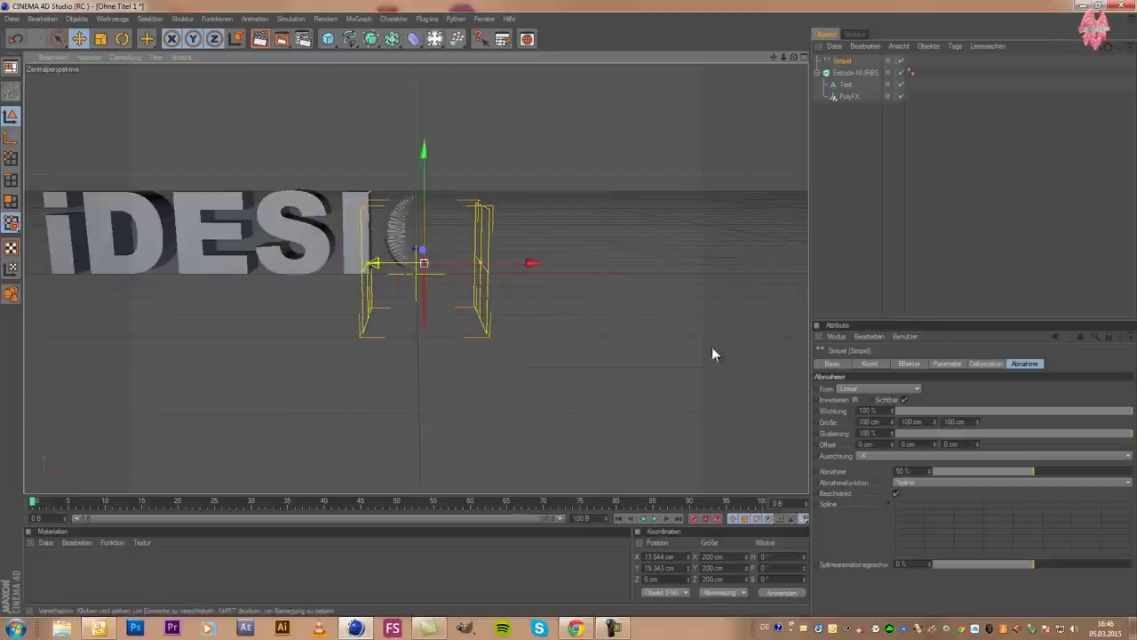
{"action": "left_click", "coordinate": [910, 458]}
{"action": "left_click", "coordinate": [892, 494]}
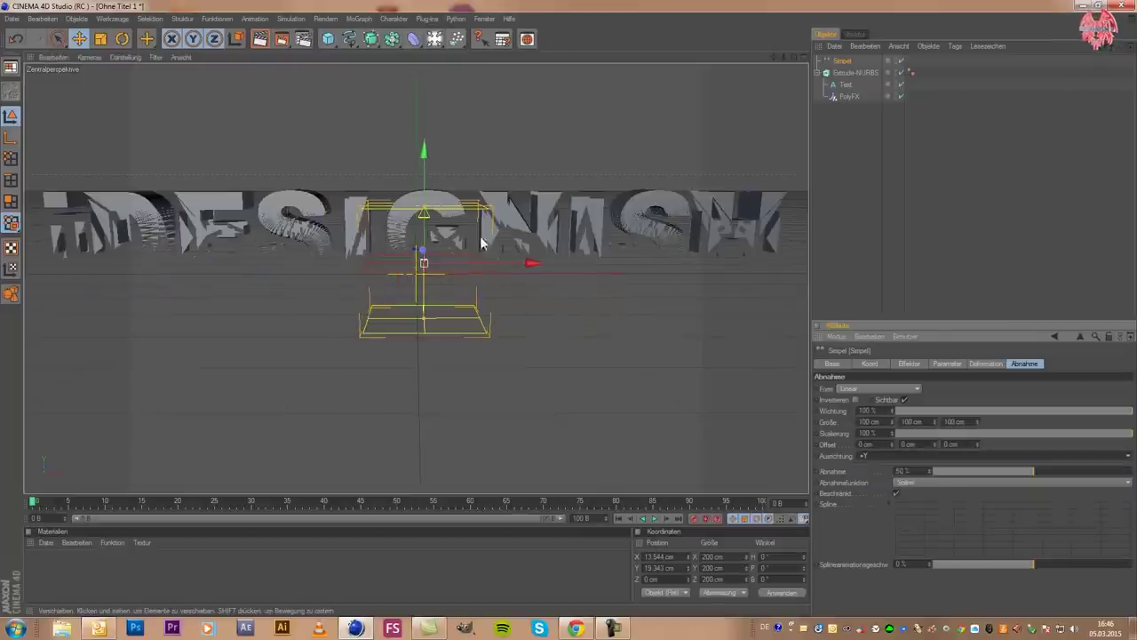
{"action": "left_click_drag", "start_coordinate": [433, 219], "coordinate": [568, 311]}
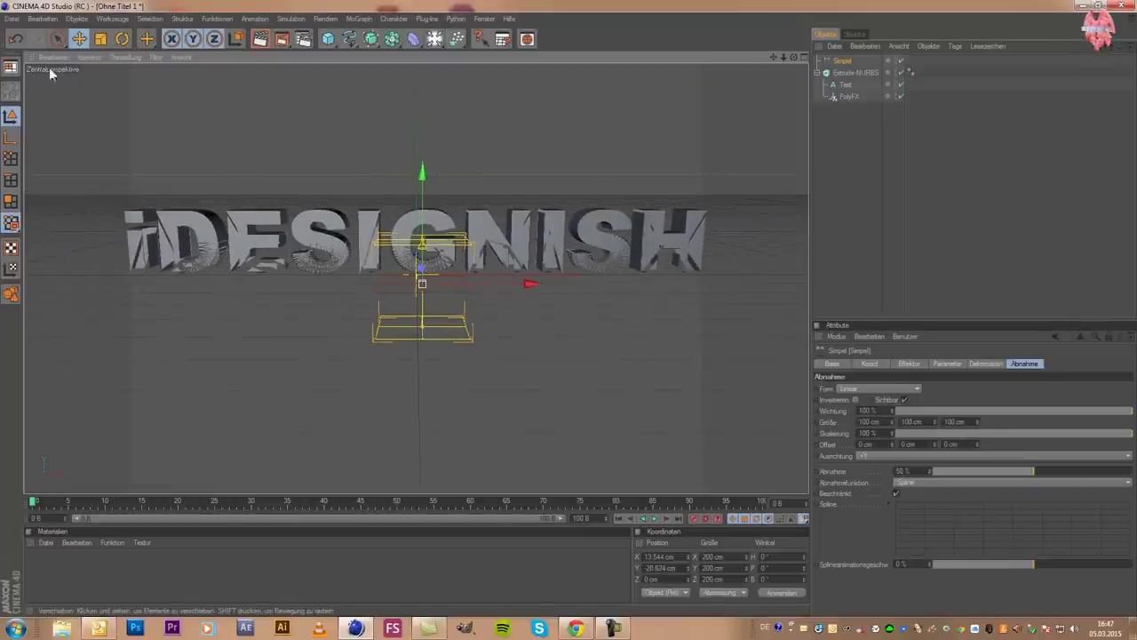
Save the scene to the Desktop under the file name 'Intro Tut'
{"action": "left_click", "coordinate": [12, 17]}
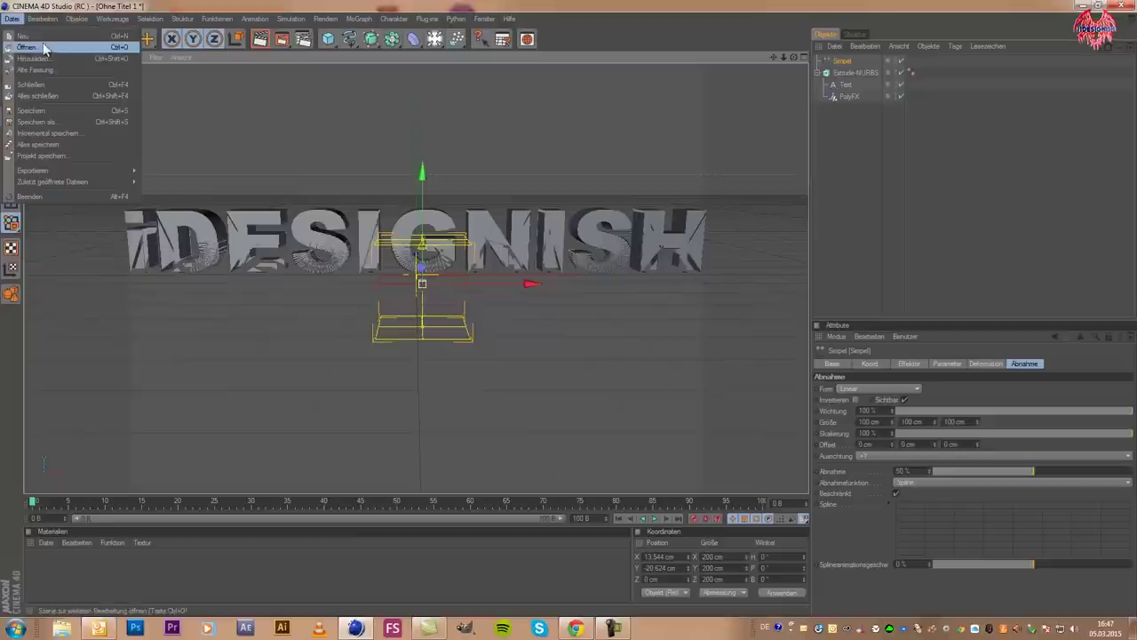
{"action": "left_click", "coordinate": [69, 123]}
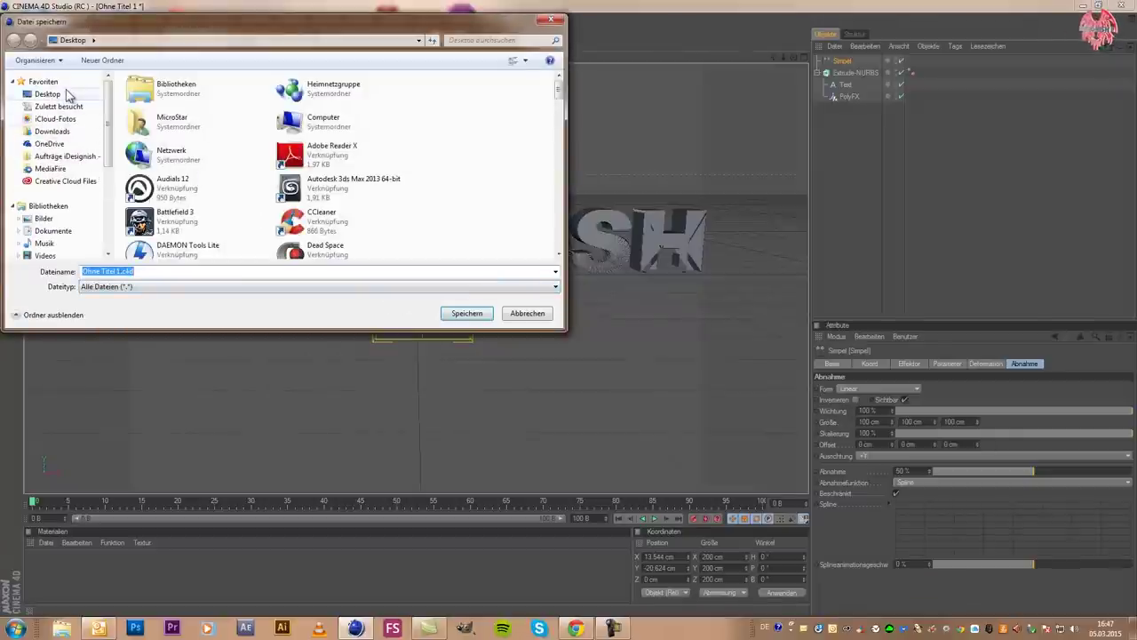
{"action": "left_click", "coordinate": [62, 93]}
{"action": "left_click_drag", "start_coordinate": [188, 270], "coordinate": [79, 258]}
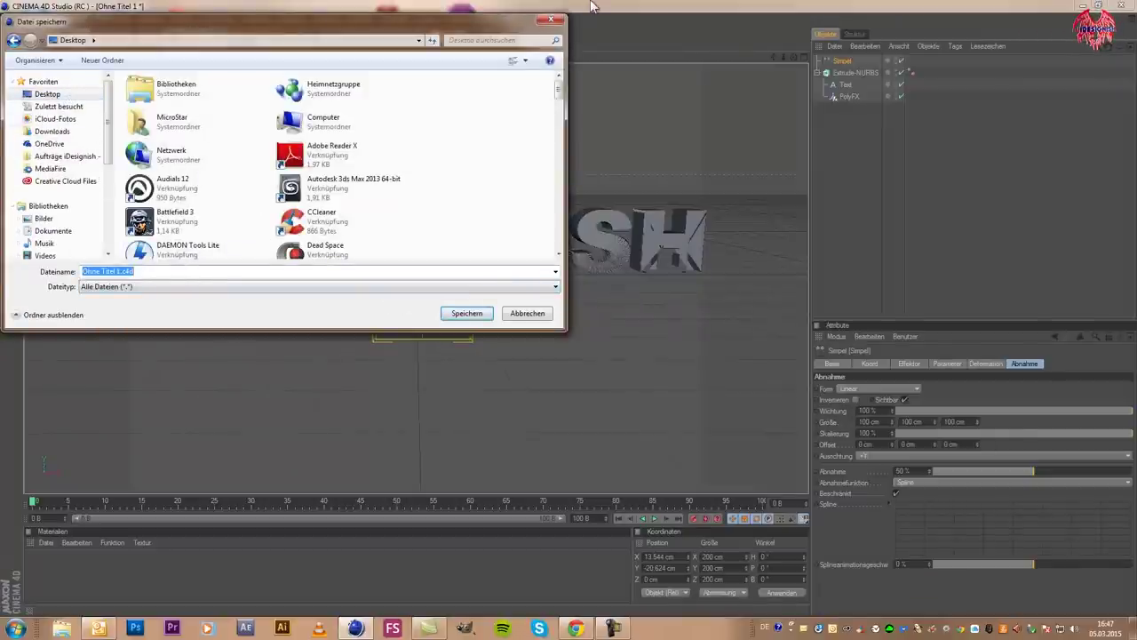
{"action": "type", "text": "Intro Tut"}
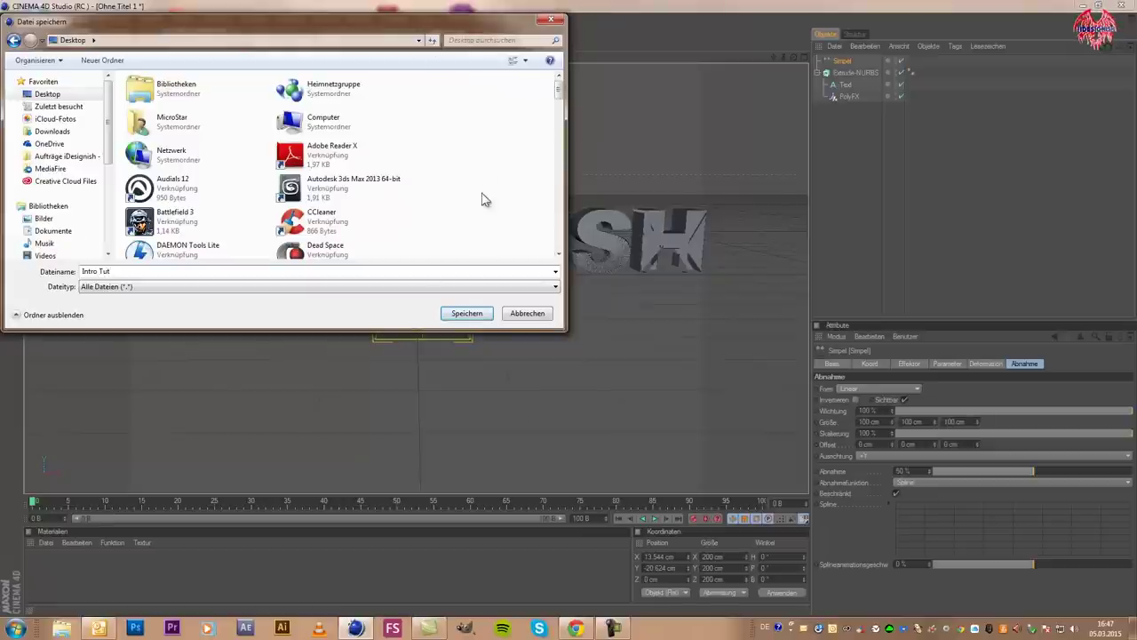
{"action": "left_click", "coordinate": [453, 313]}
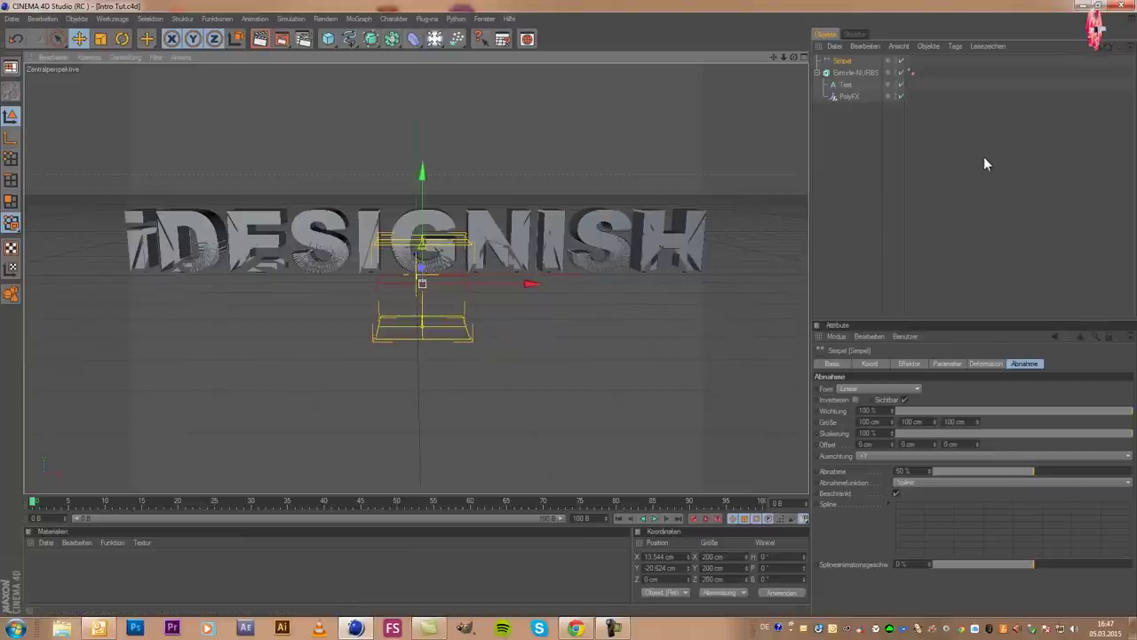
Copy and paste the Text object to create Text 1, then orbit to a side view
{"action": "left_click", "coordinate": [857, 94]}
{"action": "left_click", "coordinate": [849, 85]}
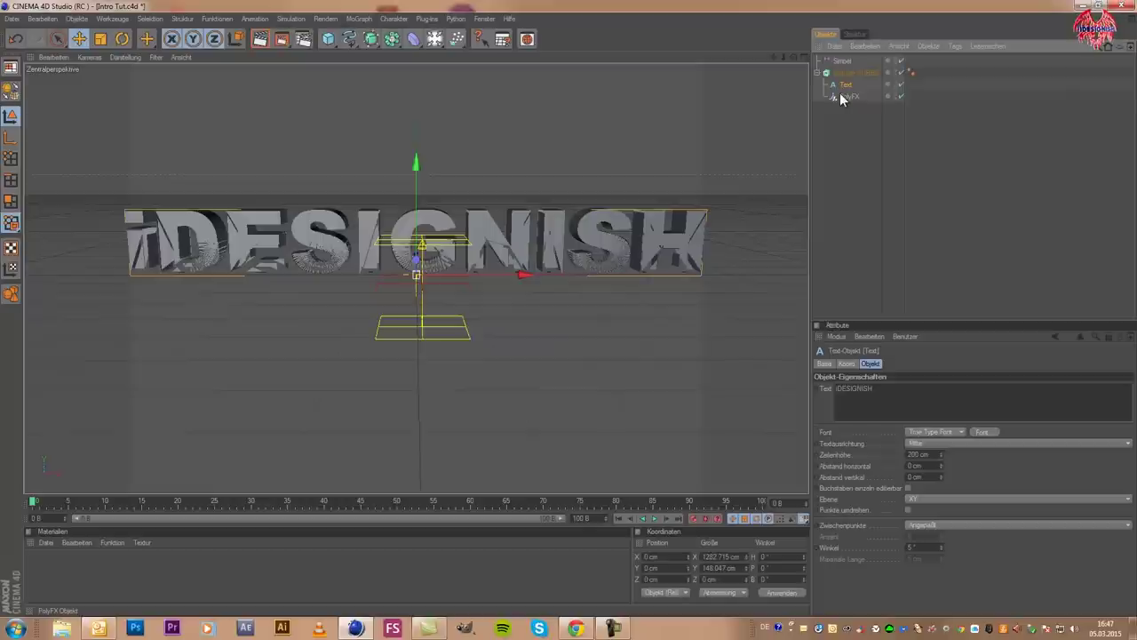
{"action": "key", "text": "ctrl+c"}
{"action": "key", "text": "ctrl+v"}
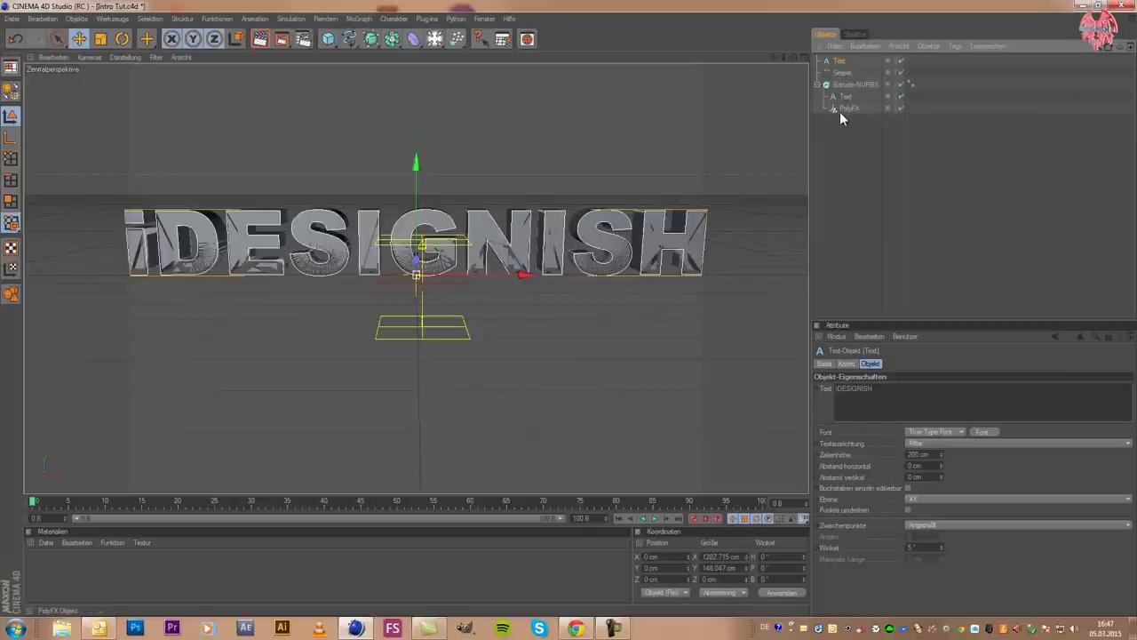
{"action": "key", "text": "ctrl+v"}
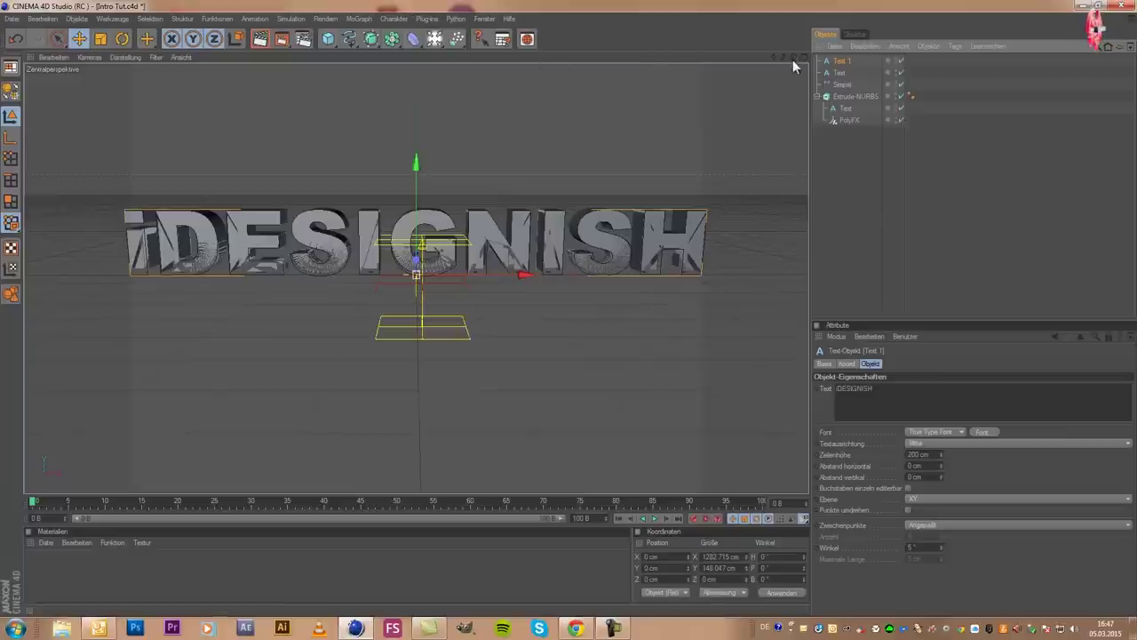
{"action": "mouse_move", "coordinate": [571, 310]}
{"action": "left_mouse_down", "text": "alt"}
{"action": "mouse_move", "coordinate": [604, 312]}
{"action": "mouse_move", "coordinate": [568, 307]}
{"action": "left_mouse_up", "text": "alt"}
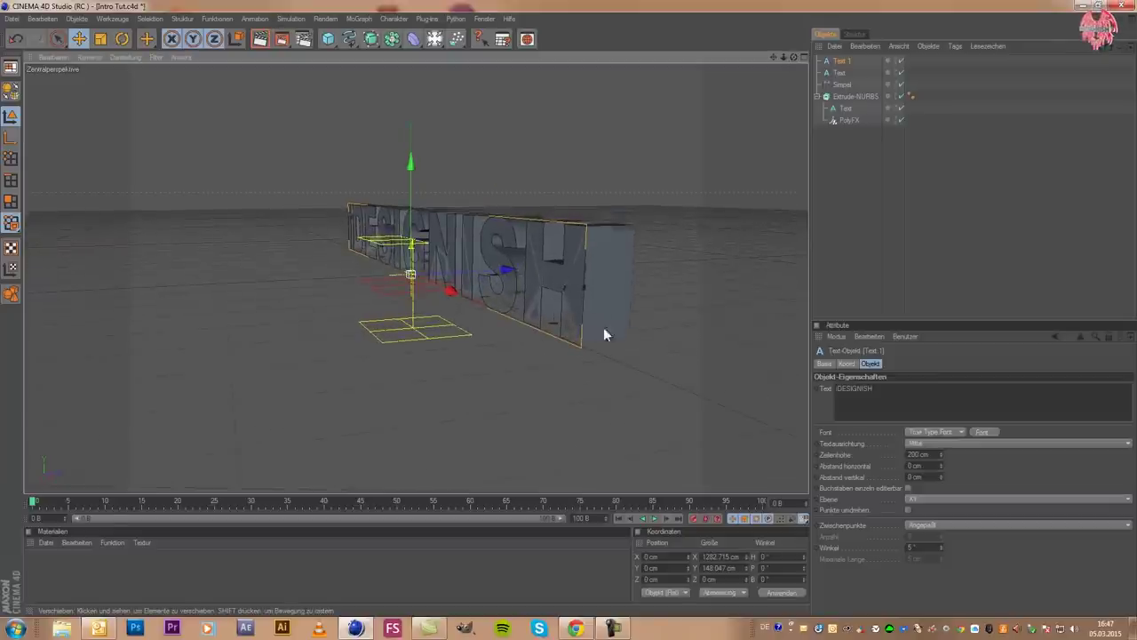
Select Text 1 and drag it back about 70 cm along Z to the rear of the letters
{"action": "left_click", "coordinate": [600, 273]}
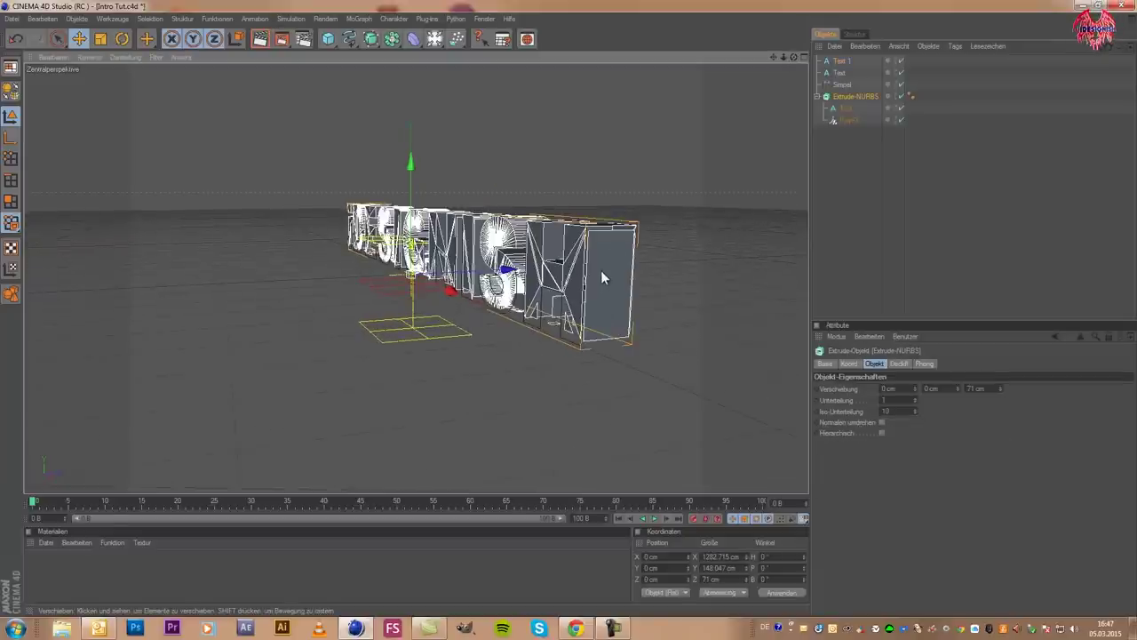
{"action": "left_click", "coordinate": [841, 64]}
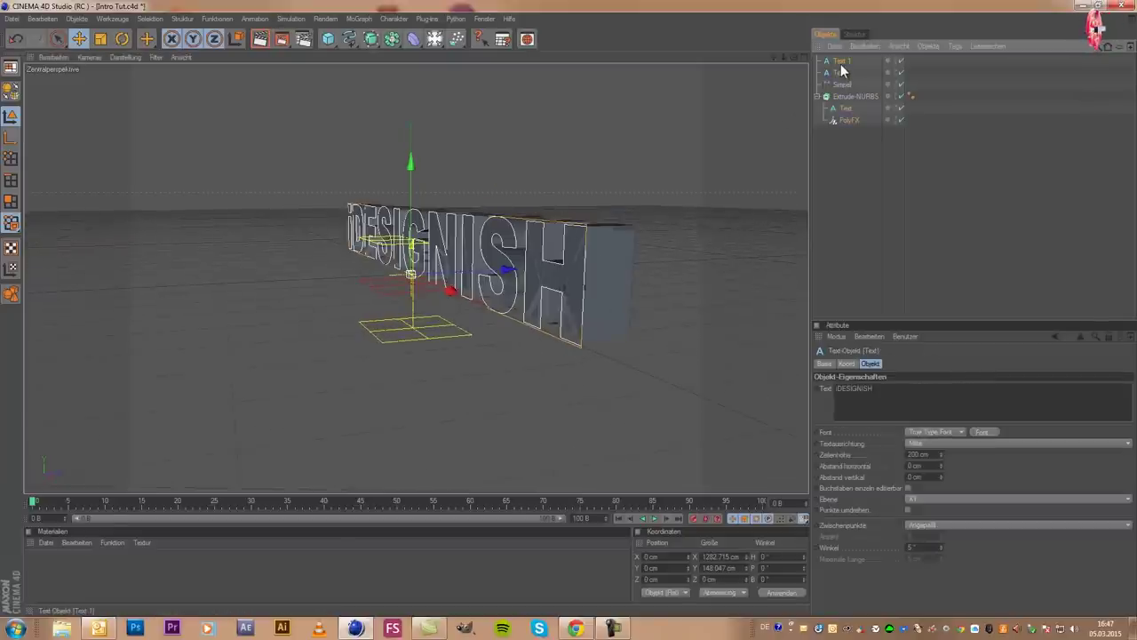
{"action": "left_click", "coordinate": [840, 73]}
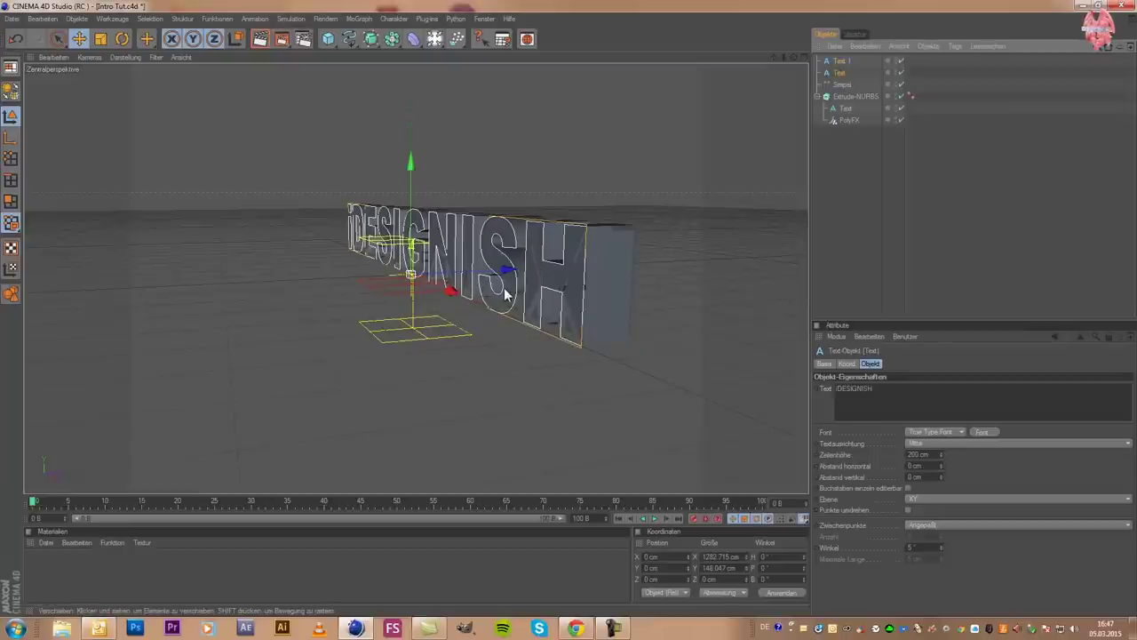
{"action": "left_click", "coordinate": [836, 64]}
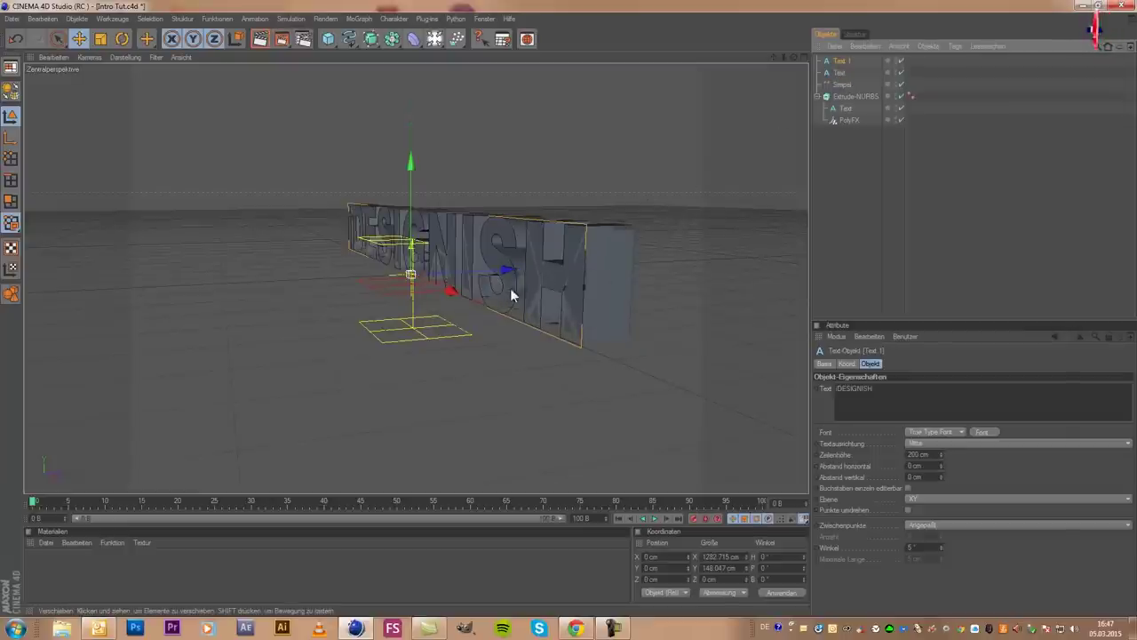
{"action": "mouse_move", "coordinate": [791, 57]}
{"action": "left_mouse_down"}
{"action": "mouse_move", "coordinate": [570, 316]}
{"action": "mouse_move", "coordinate": [424, 329]}
{"action": "left_mouse_up"}
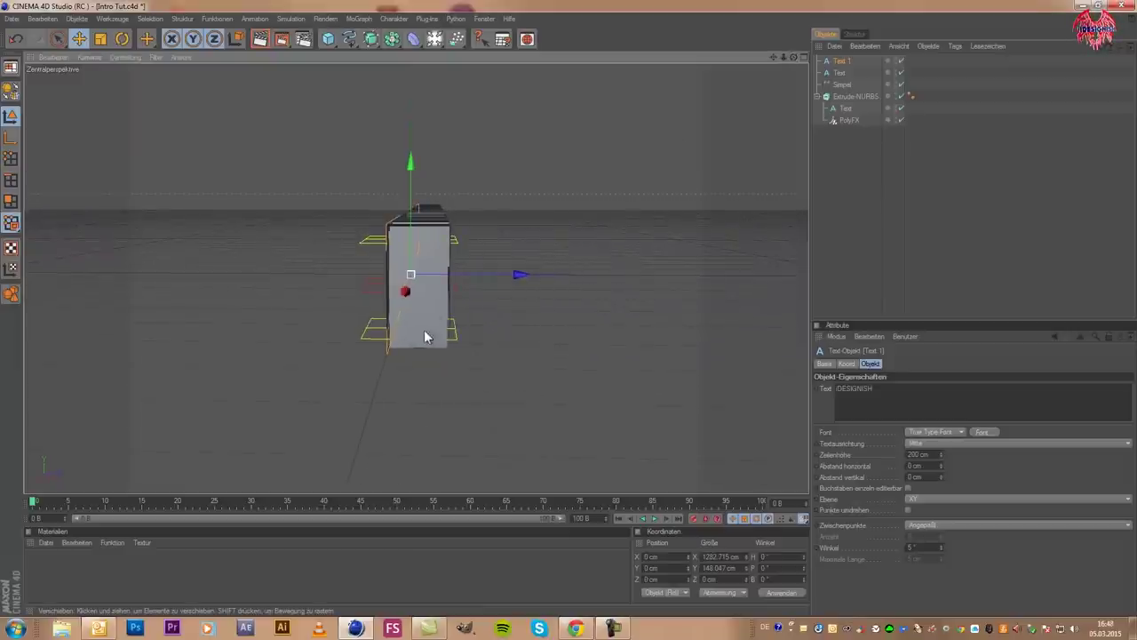
{"action": "left_click_drag", "start_coordinate": [470, 281], "coordinate": [568, 309]}
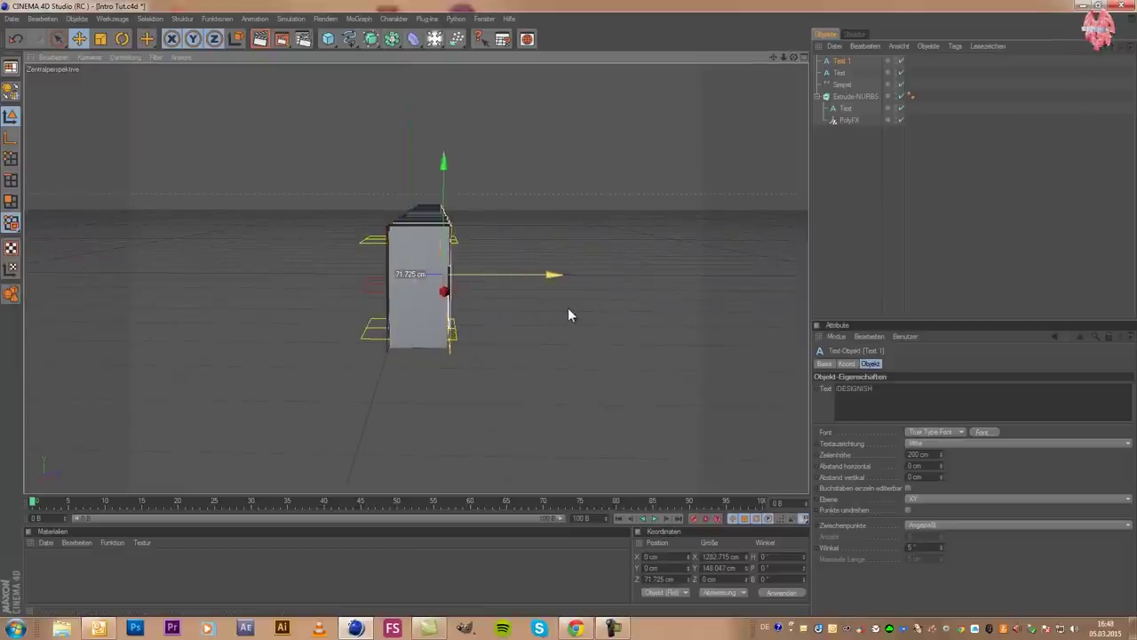
{"action": "mouse_move", "coordinate": [568, 307]}
{"action": "left_mouse_down"}
{"action": "mouse_move", "coordinate": [508, 309]}
{"action": "mouse_move", "coordinate": [530, 294]}
{"action": "mouse_move", "coordinate": [569, 308]}
{"action": "left_mouse_up"}
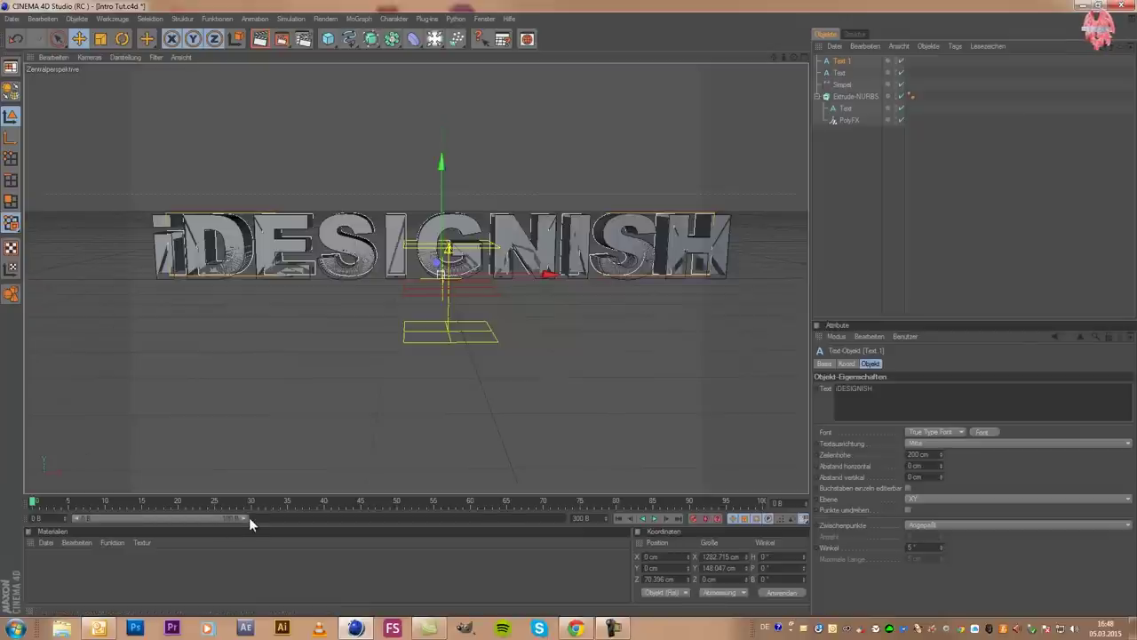
Extend the timeline to 300 frames and lower Text and Text 1 to about Y -250 cm
{"action": "left_click_drag", "start_coordinate": [247, 518], "coordinate": [636, 521]}
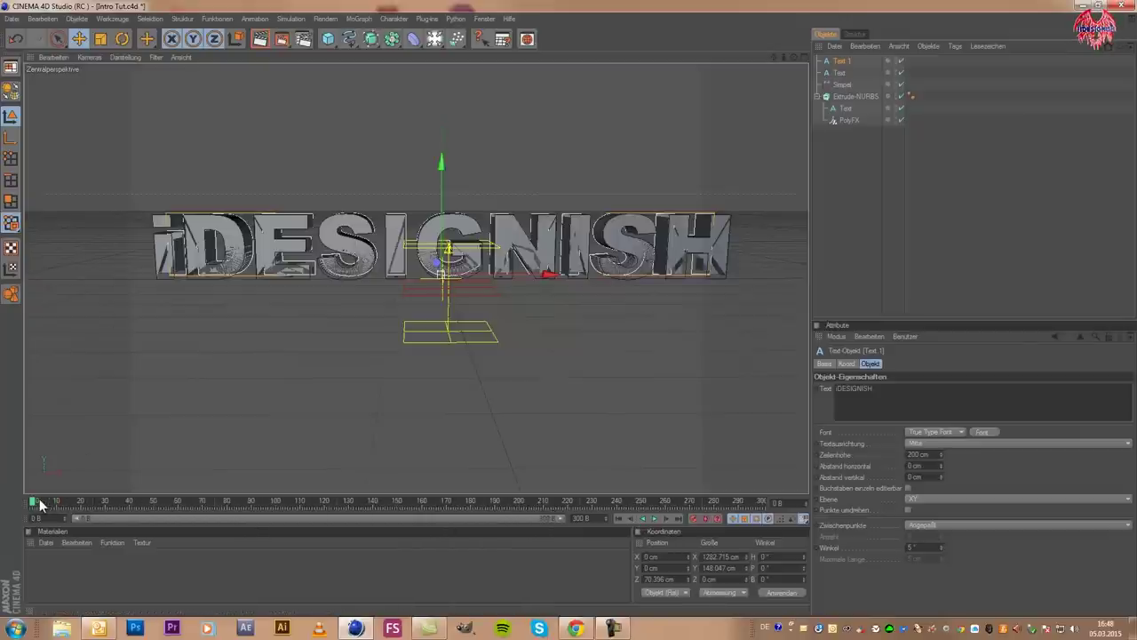
{"action": "left_click", "coordinate": [840, 73], "text": "ctrl"}
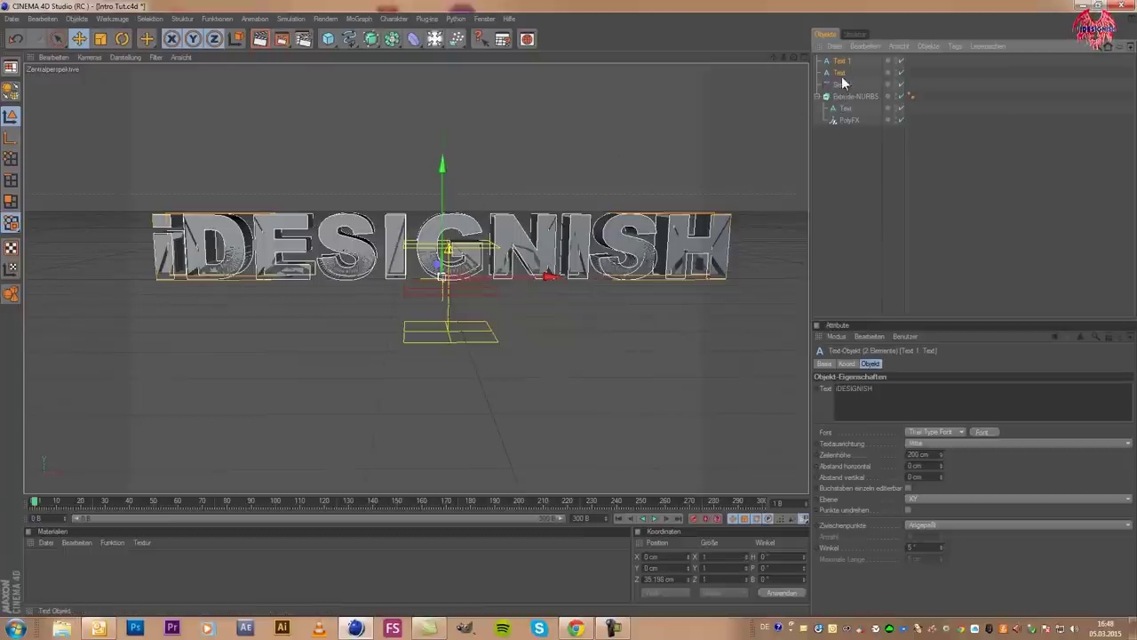
{"action": "left_click_drag", "start_coordinate": [442, 164], "coordinate": [571, 314]}
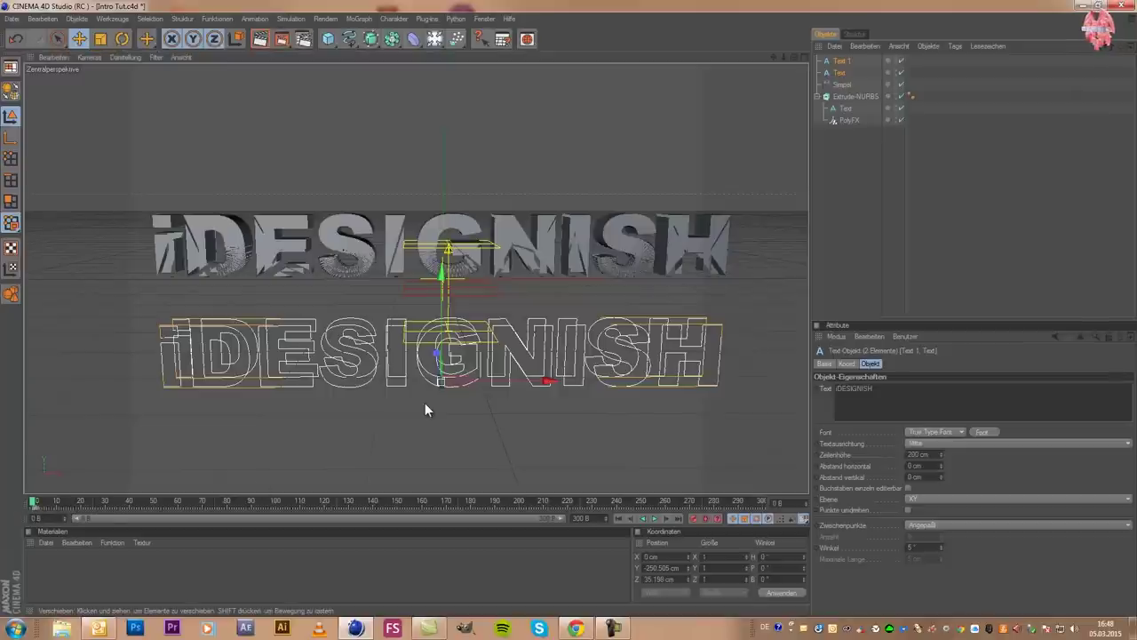
{"action": "key", "text": "ctrl+z"}
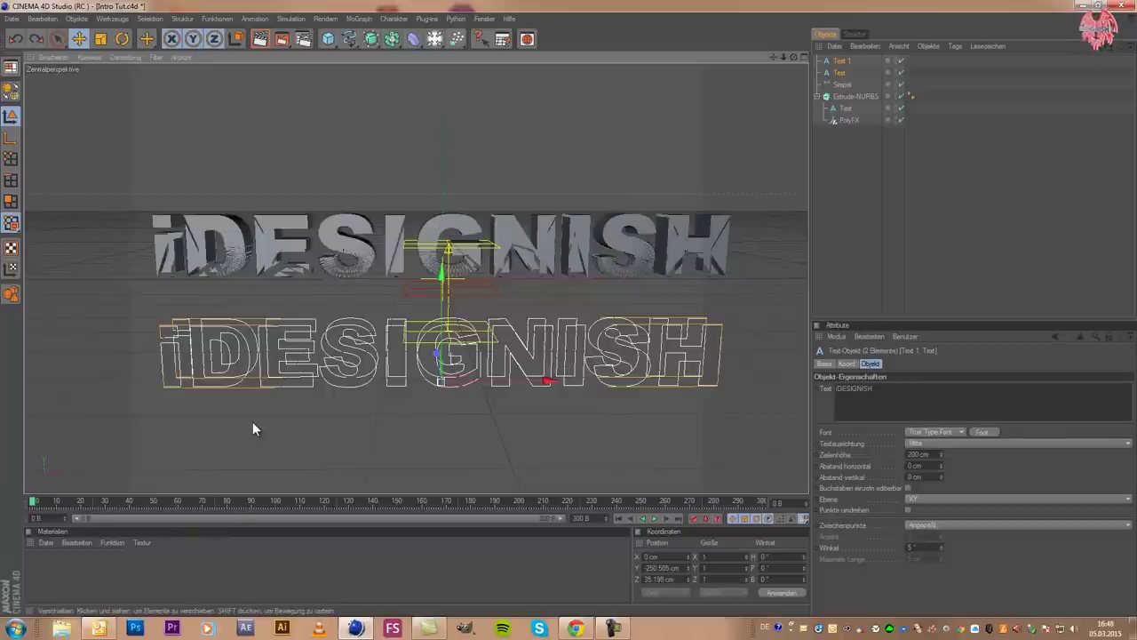
Keyframe the text copies' low position at frame 0, then raise them at frame 100
{"action": "left_click", "coordinate": [692, 518]}
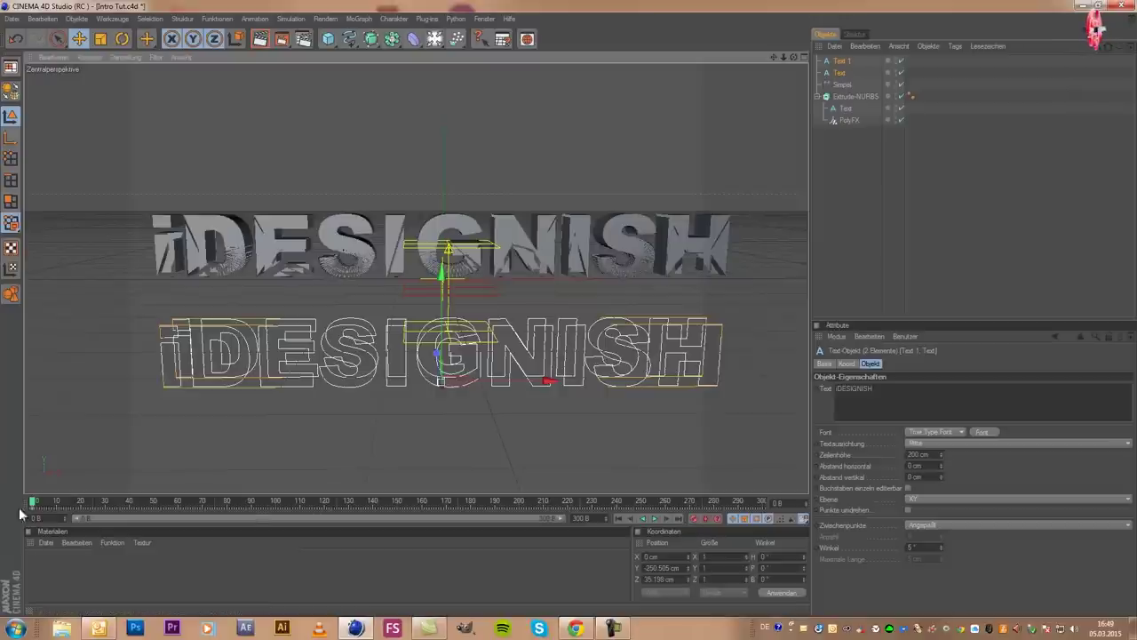
{"action": "left_click", "coordinate": [37, 502]}
{"action": "left_click_drag", "start_coordinate": [53, 507], "coordinate": [275, 526]}
{"action": "left_click_drag", "start_coordinate": [446, 279], "coordinate": [570, 315]}
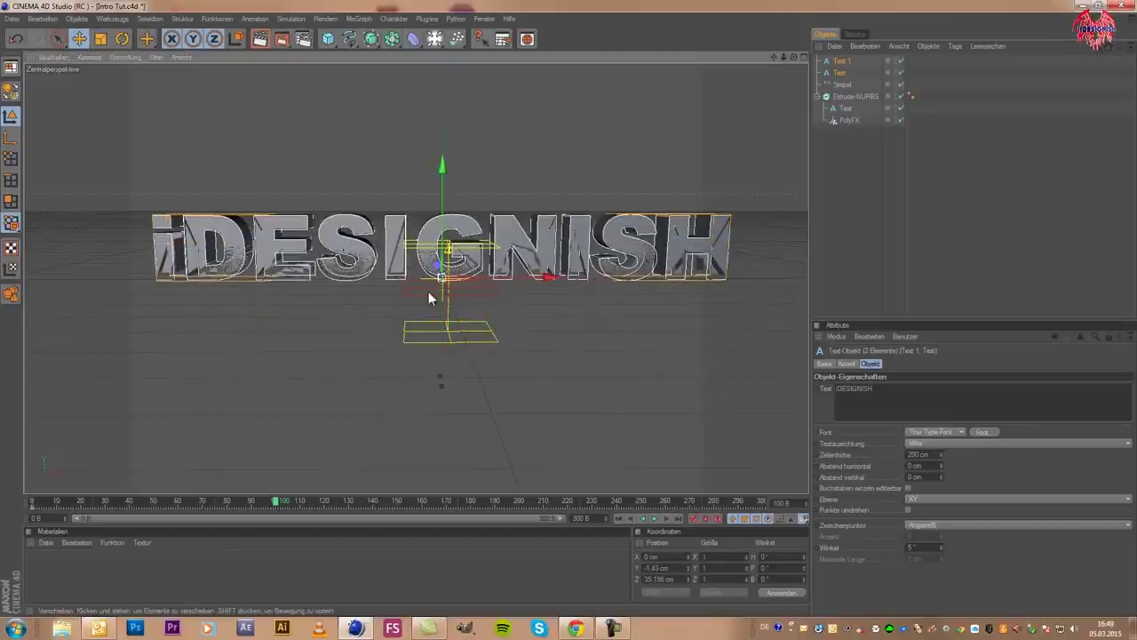
Nudge the Simpel effector, then align both text copies level with the title at about Y 0 cm
{"action": "left_click", "coordinate": [844, 86]}
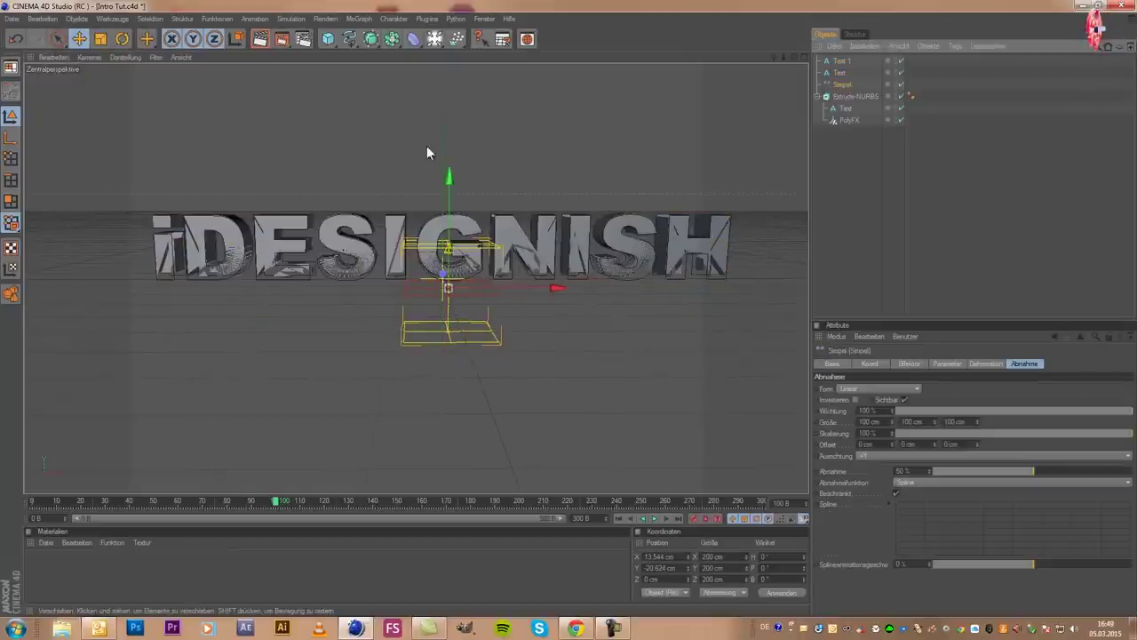
{"action": "left_click_drag", "start_coordinate": [455, 183], "coordinate": [569, 317]}
{"action": "left_click", "coordinate": [840, 61]}
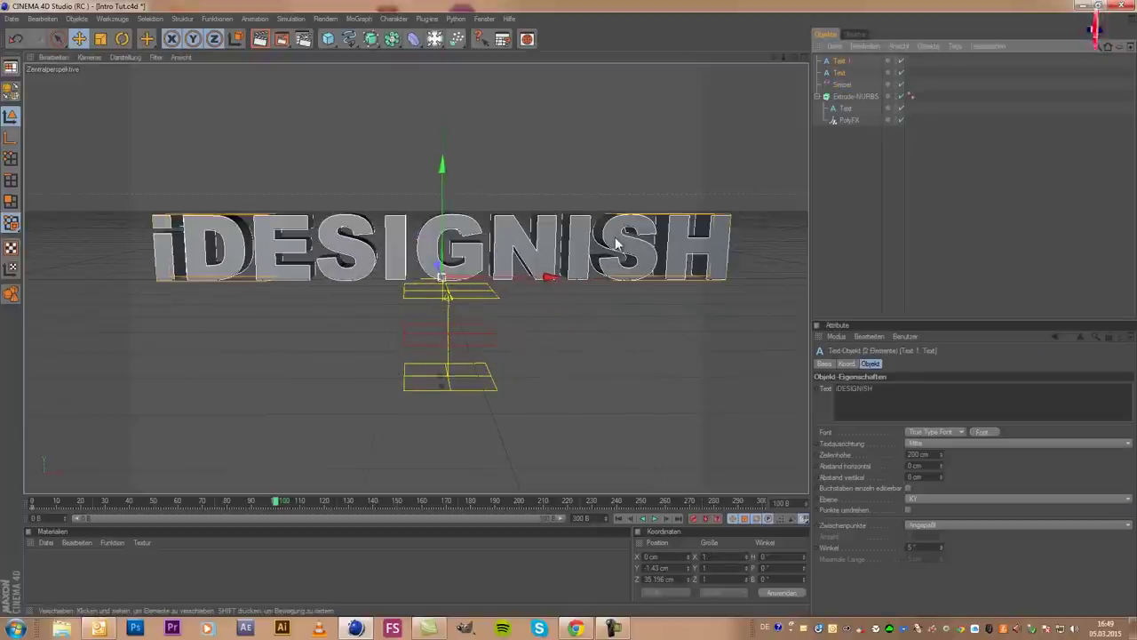
{"action": "scroll", "coordinate": [620, 247], "scroll_direction": "up", "scroll_amount": 2}
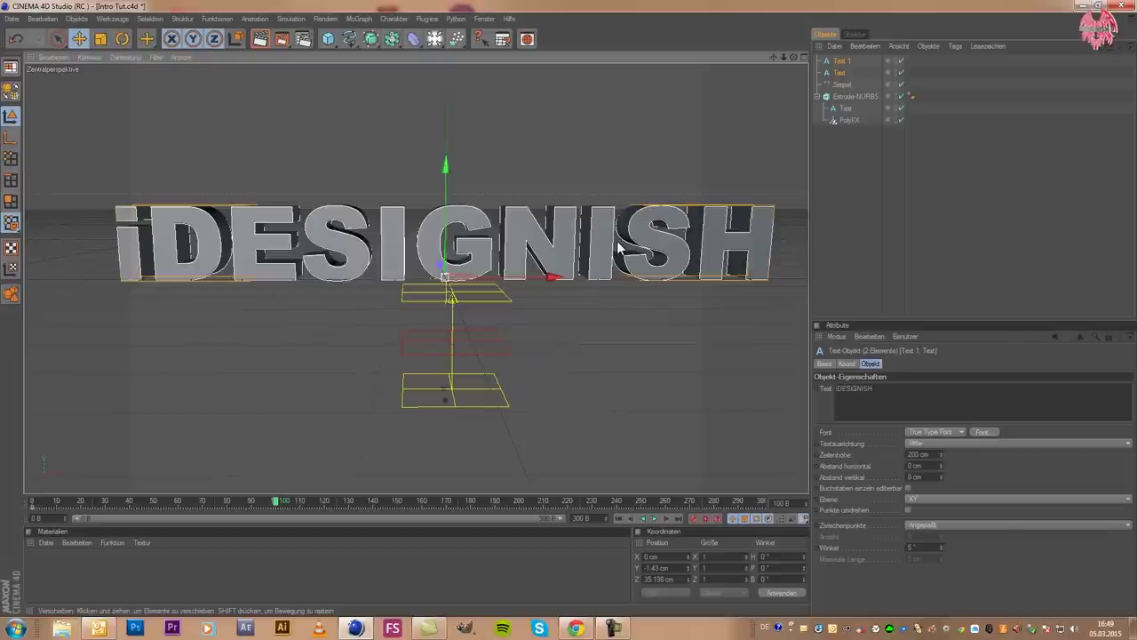
{"action": "scroll", "coordinate": [626, 247], "scroll_direction": "down", "scroll_amount": 1}
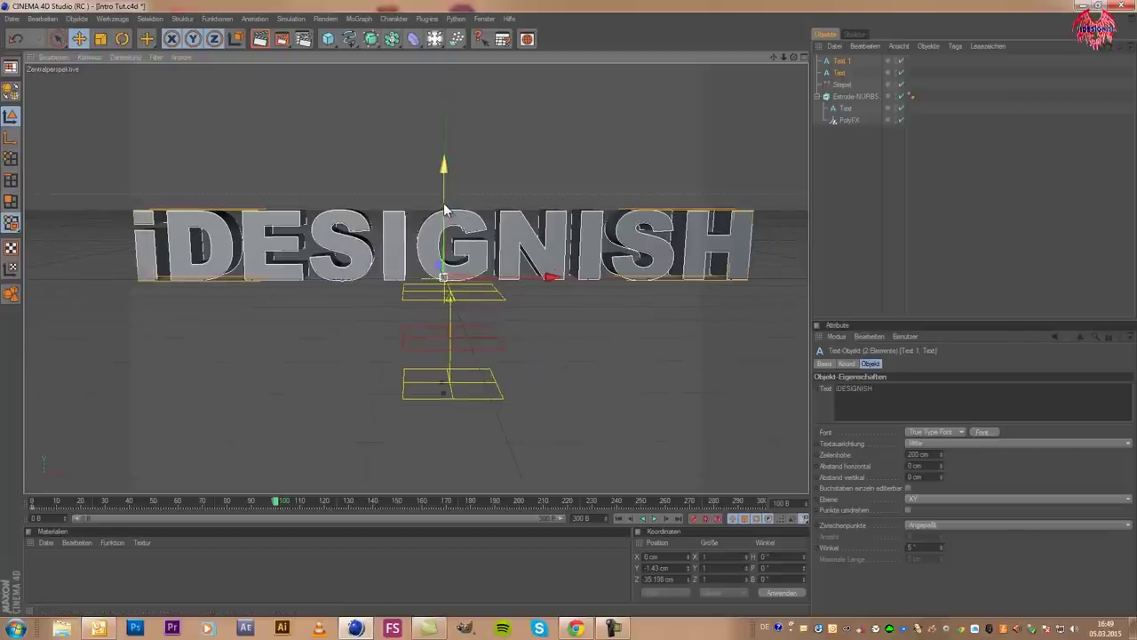
{"action": "left_click_drag", "start_coordinate": [447, 211], "coordinate": [569, 312]}
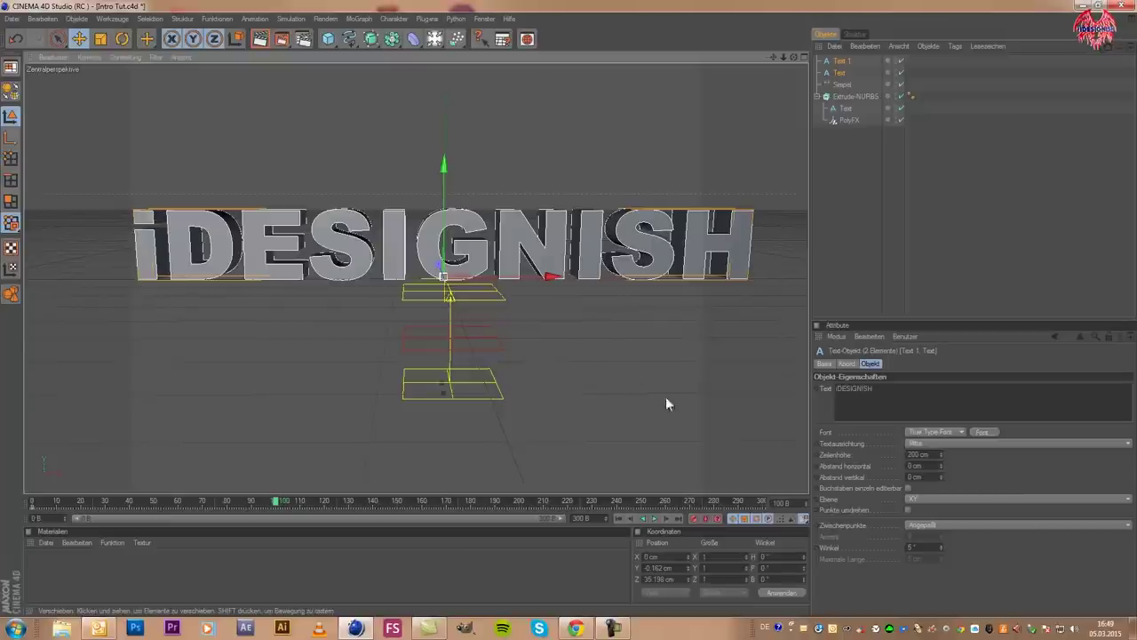
Keyframe the raised text position at frame 100 and preview the animation from the start
{"action": "left_click", "coordinate": [690, 518]}
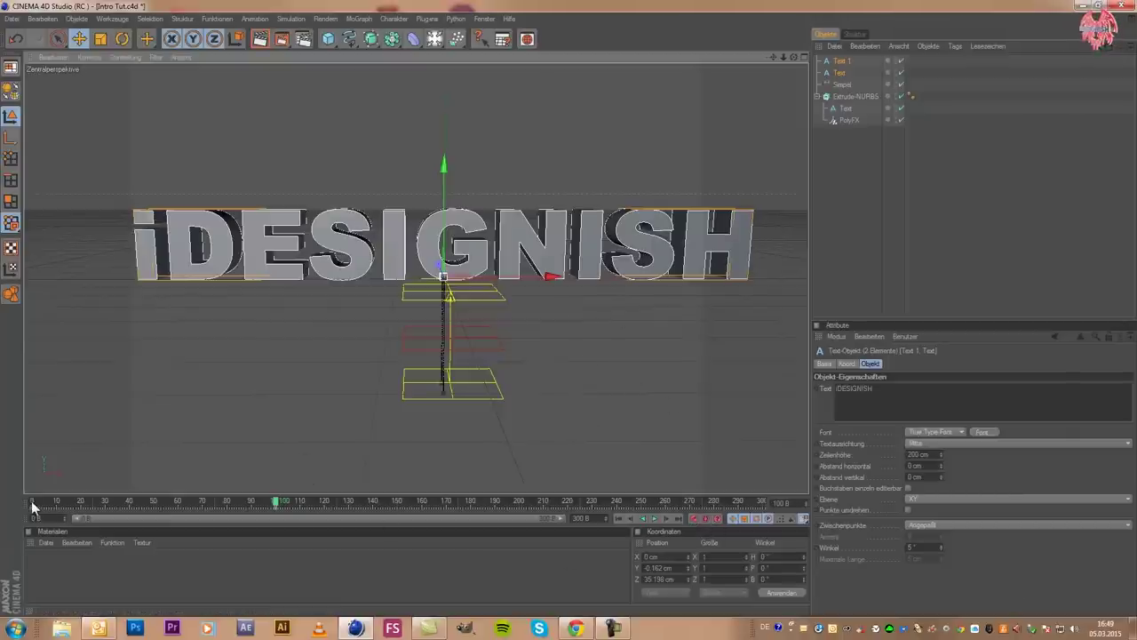
{"action": "left_click", "coordinate": [32, 505]}
{"action": "left_click", "coordinate": [656, 518]}
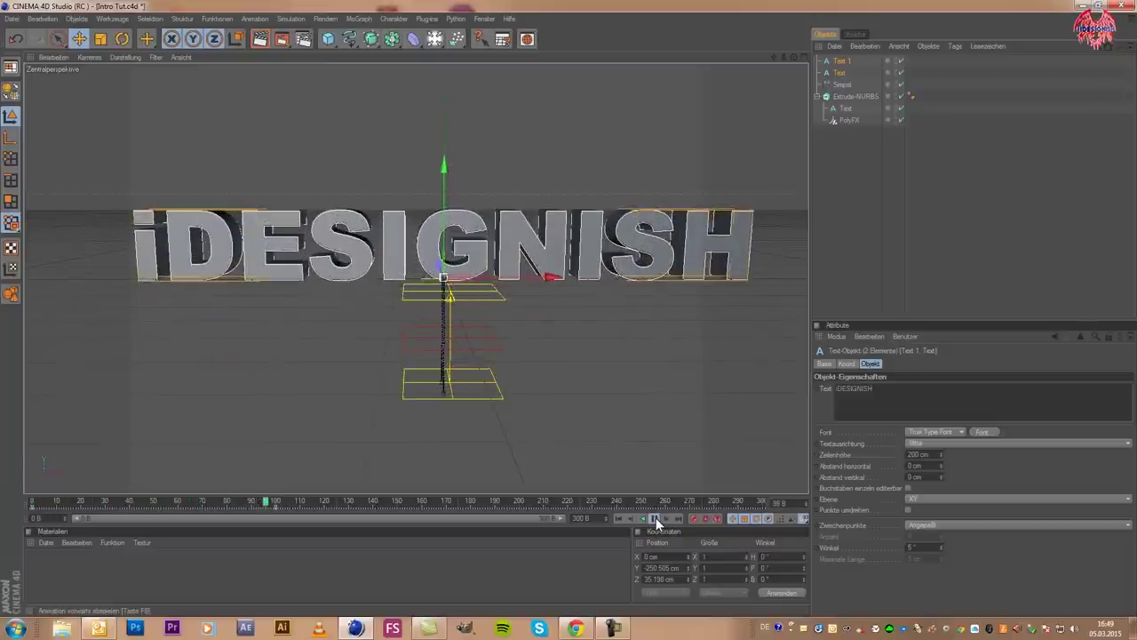
{"action": "left_click", "coordinate": [656, 518]}
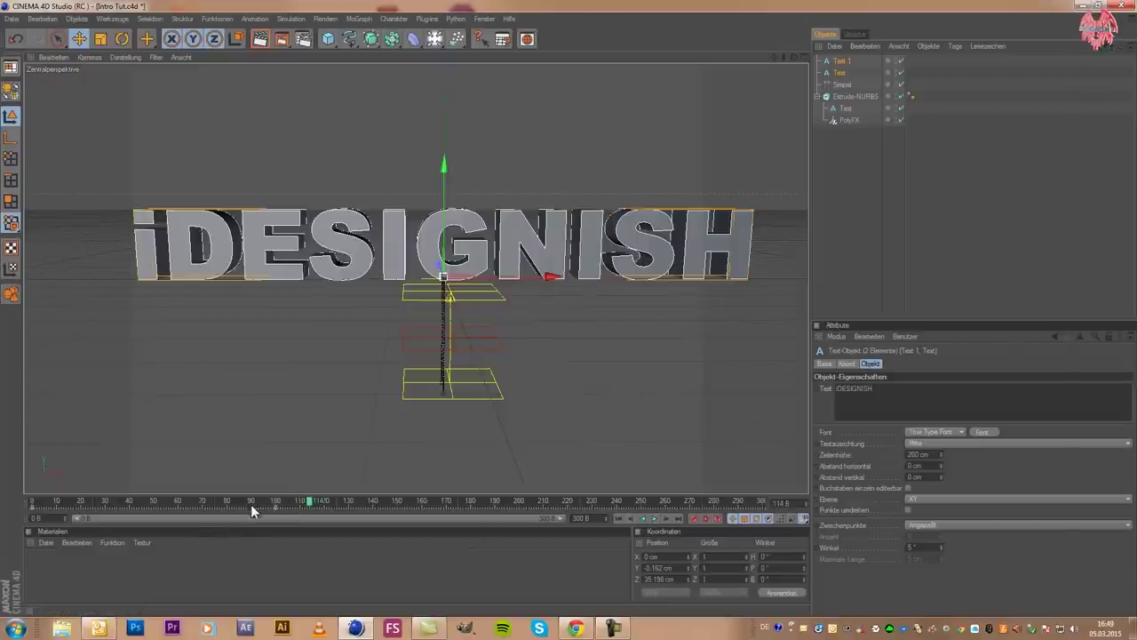
{"action": "left_click_drag", "start_coordinate": [271, 502], "coordinate": [257, 504]}
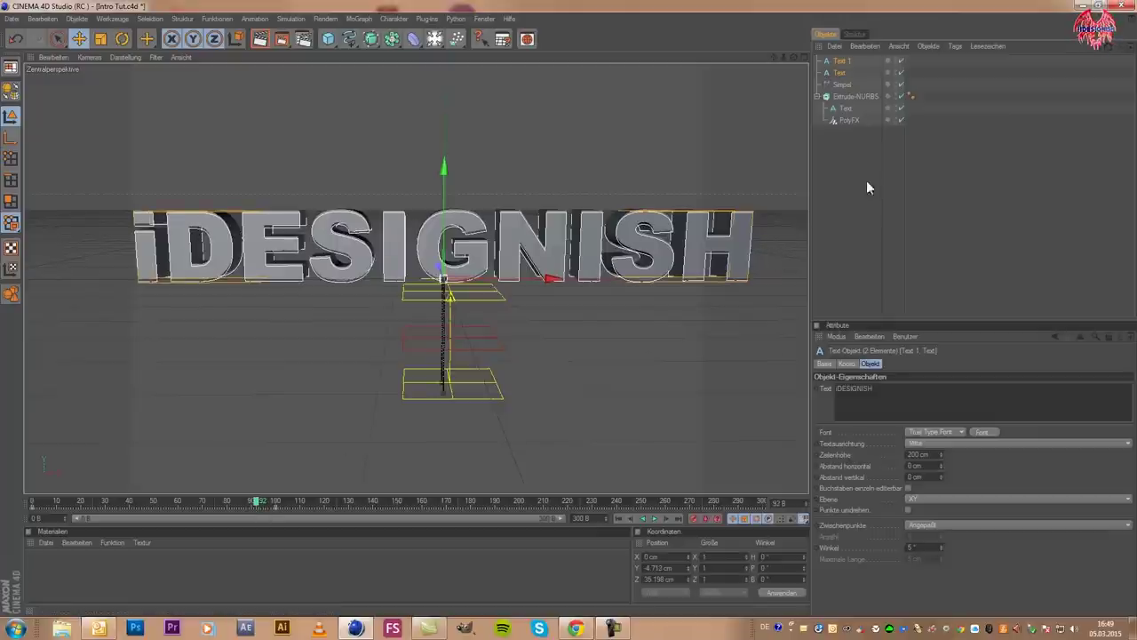
Raise the Simpel effector above the iDESIGNISH title
{"action": "left_click", "coordinate": [841, 84]}
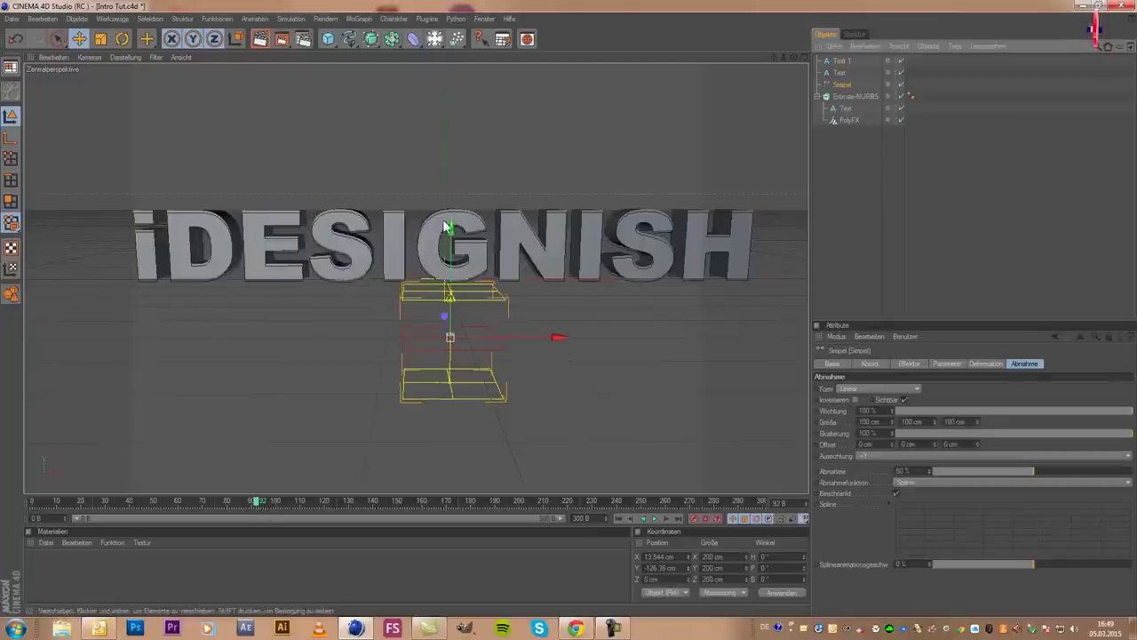
{"action": "left_click_drag", "start_coordinate": [452, 233], "coordinate": [451, 186]}
{"action": "left_click_drag", "start_coordinate": [570, 311], "coordinate": [570, 317]}
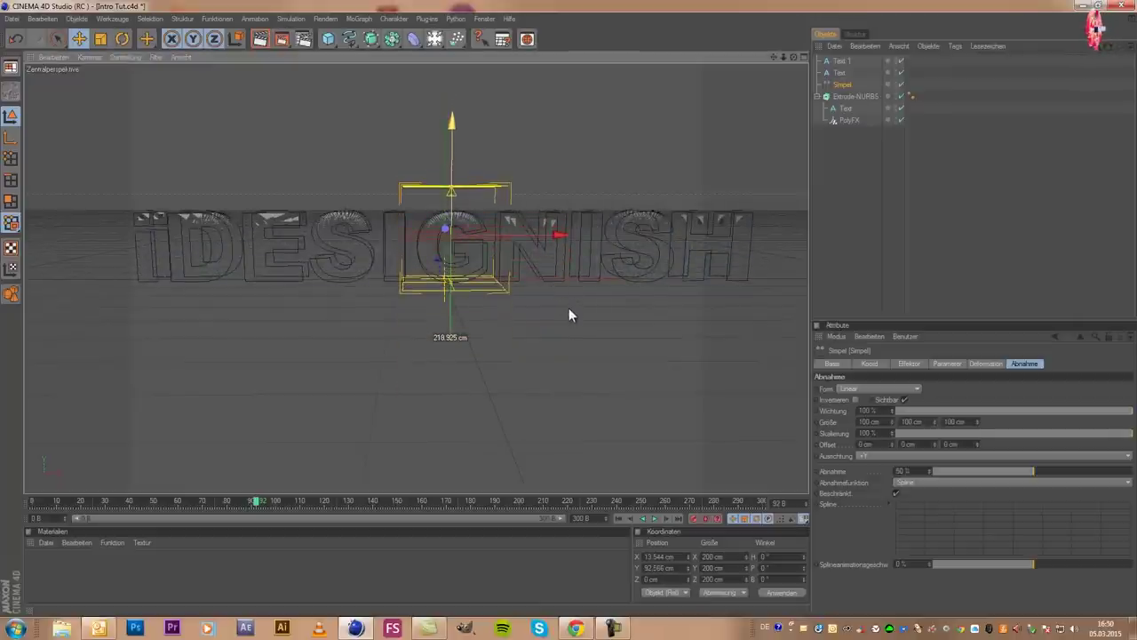
{"action": "left_click_drag", "start_coordinate": [570, 315], "coordinate": [570, 315]}
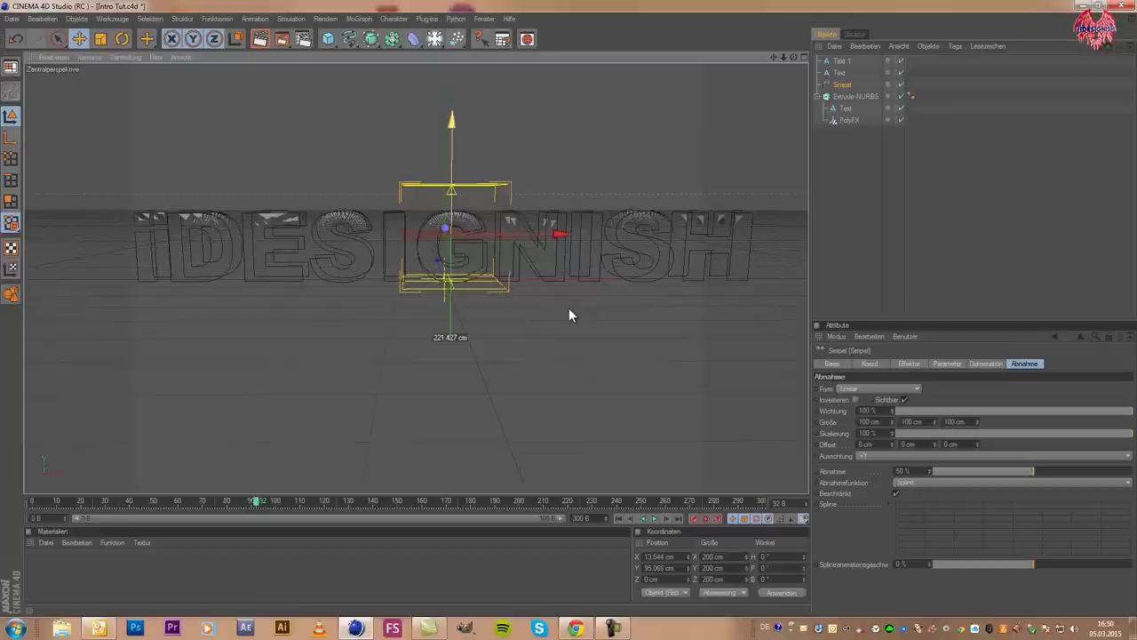
{"action": "left_click_drag", "start_coordinate": [568, 313], "coordinate": [567, 309]}
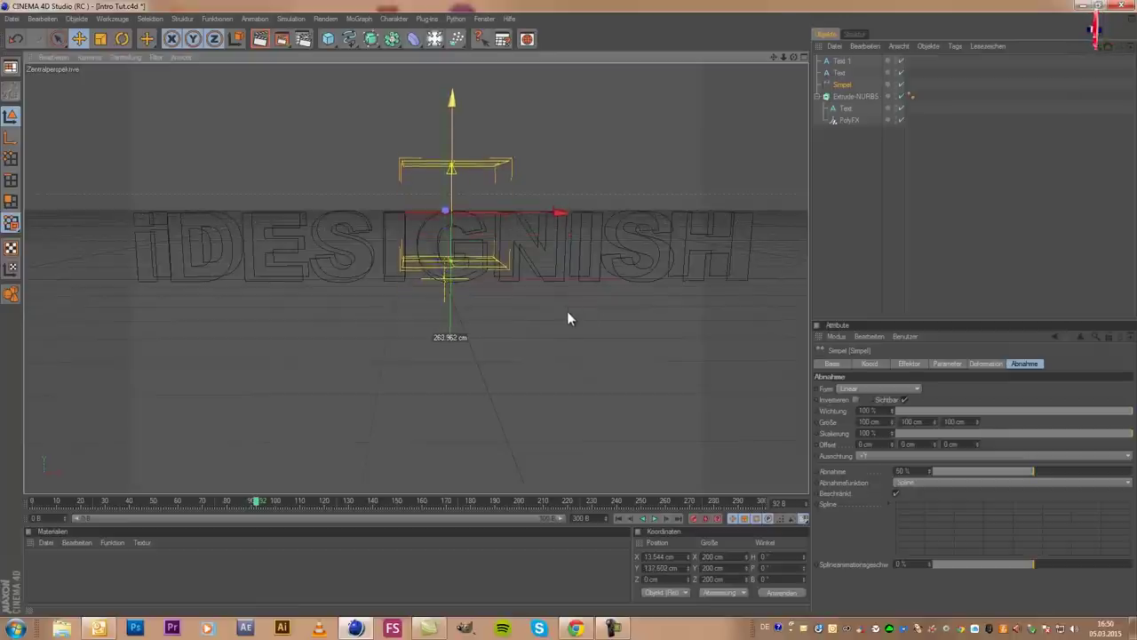
{"action": "left_click_drag", "start_coordinate": [568, 308], "coordinate": [568, 308]}
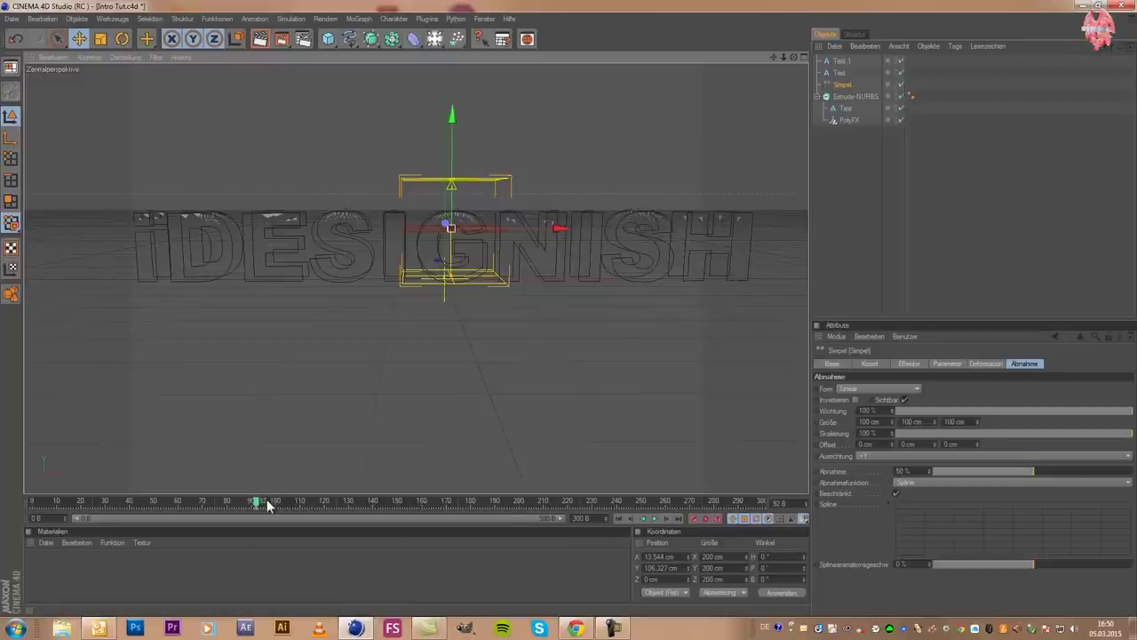
At around frame 146, move the Simpel effector down below the text
{"action": "left_click_drag", "start_coordinate": [257, 505], "coordinate": [391, 534]}
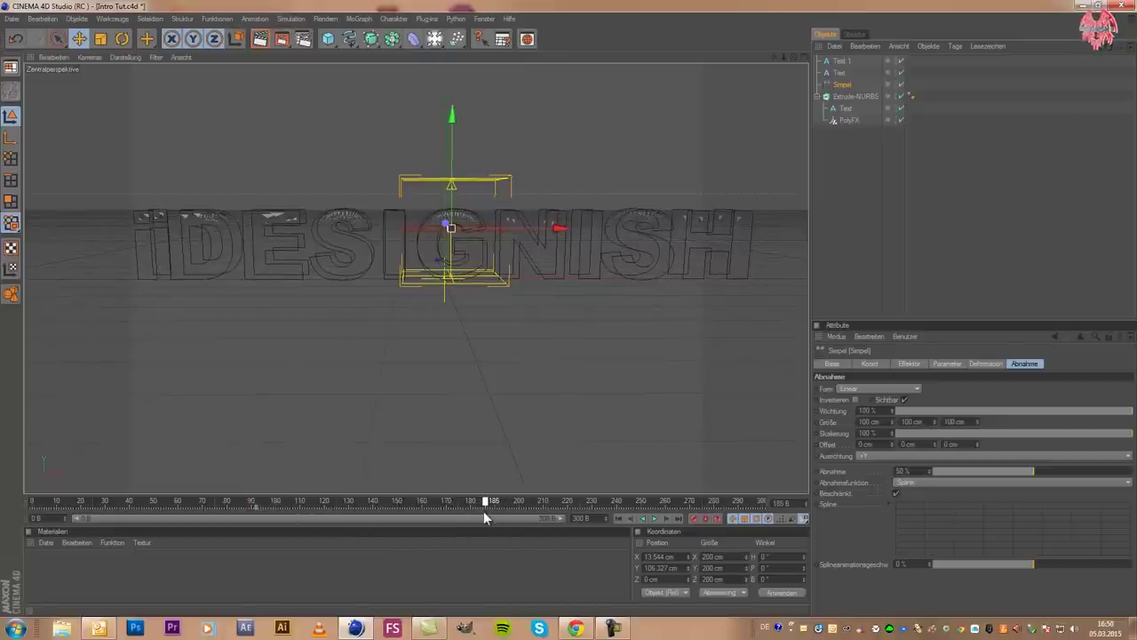
{"action": "left_click_drag", "start_coordinate": [453, 507], "coordinate": [450, 507]}
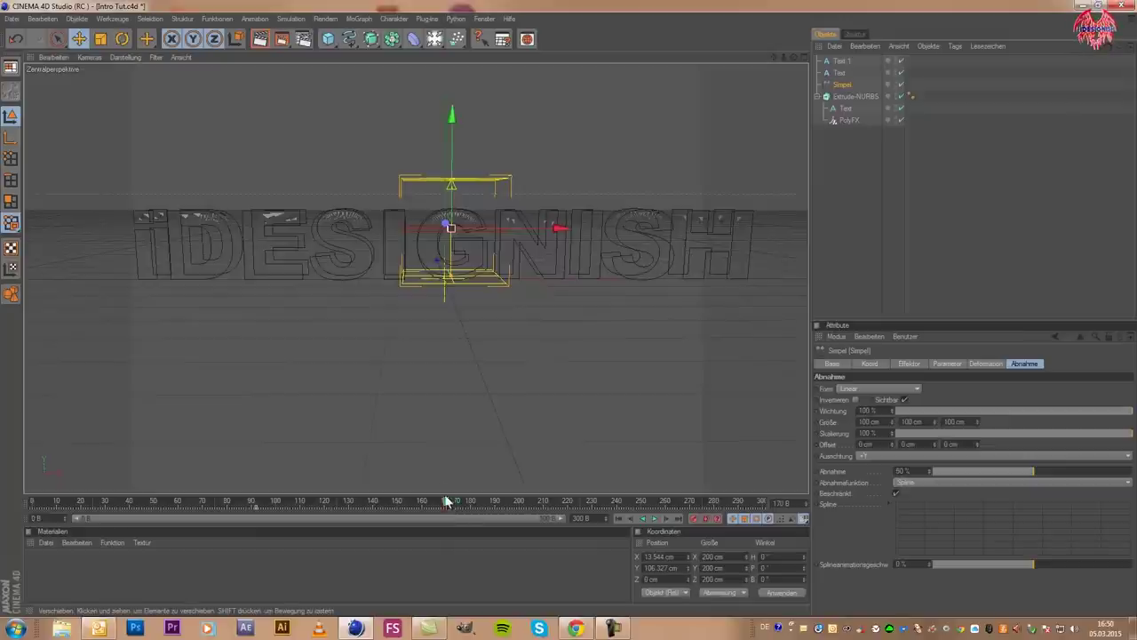
{"action": "left_click_drag", "start_coordinate": [452, 178], "coordinate": [567, 311]}
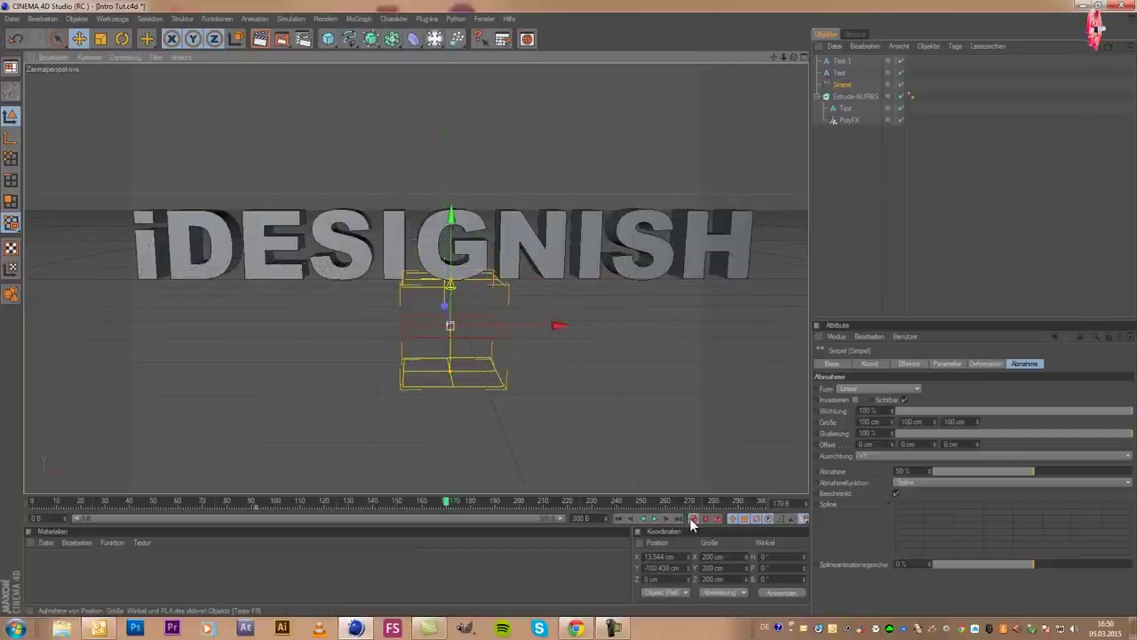
Preview the animation from an early frame, then check frames 170 and 97
{"action": "mouse_move", "coordinate": [358, 500]}
{"action": "left_mouse_down"}
{"action": "mouse_move", "coordinate": [60, 509]}
{"action": "mouse_move", "coordinate": [249, 502]}
{"action": "left_mouse_up"}
{"action": "left_click", "coordinate": [654, 518]}
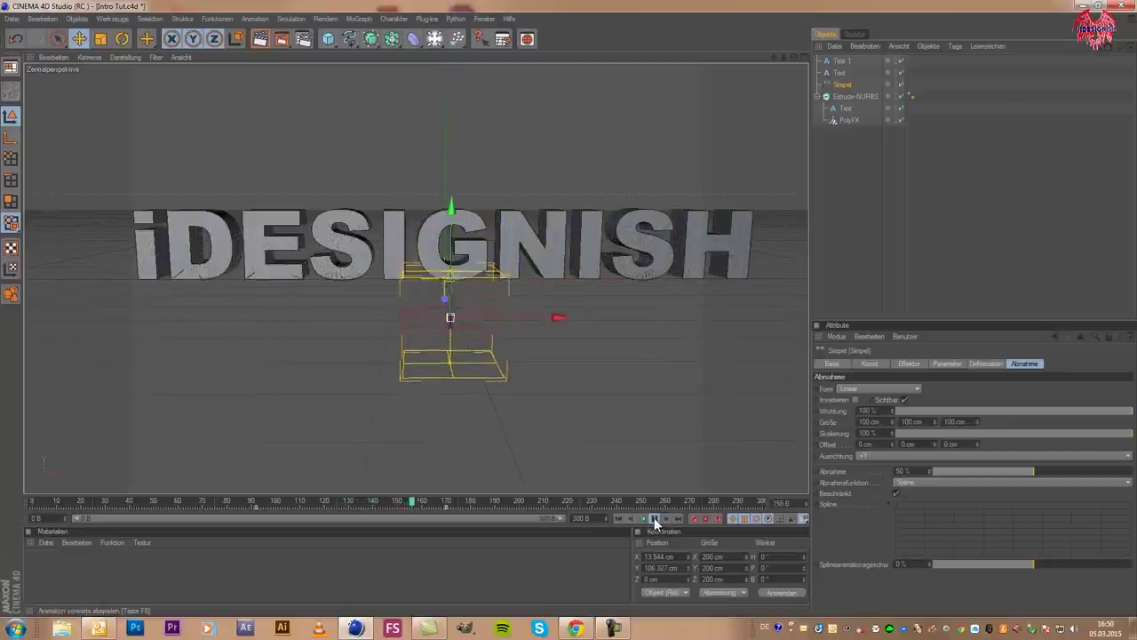
{"action": "left_click", "coordinate": [653, 518]}
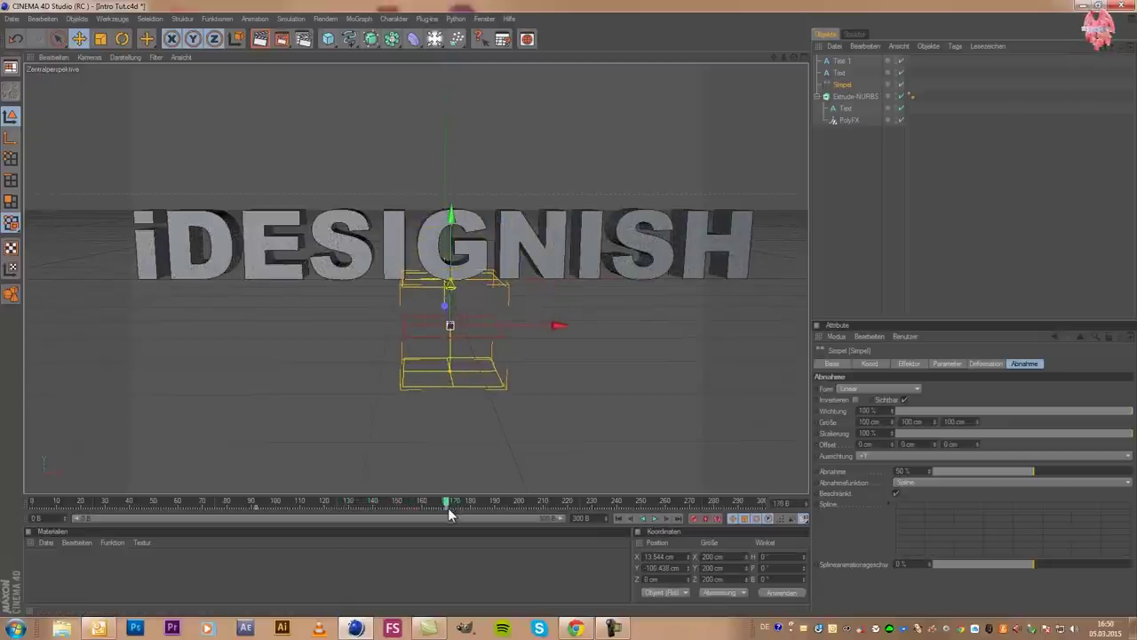
{"action": "left_click_drag", "start_coordinate": [453, 513], "coordinate": [468, 510]}
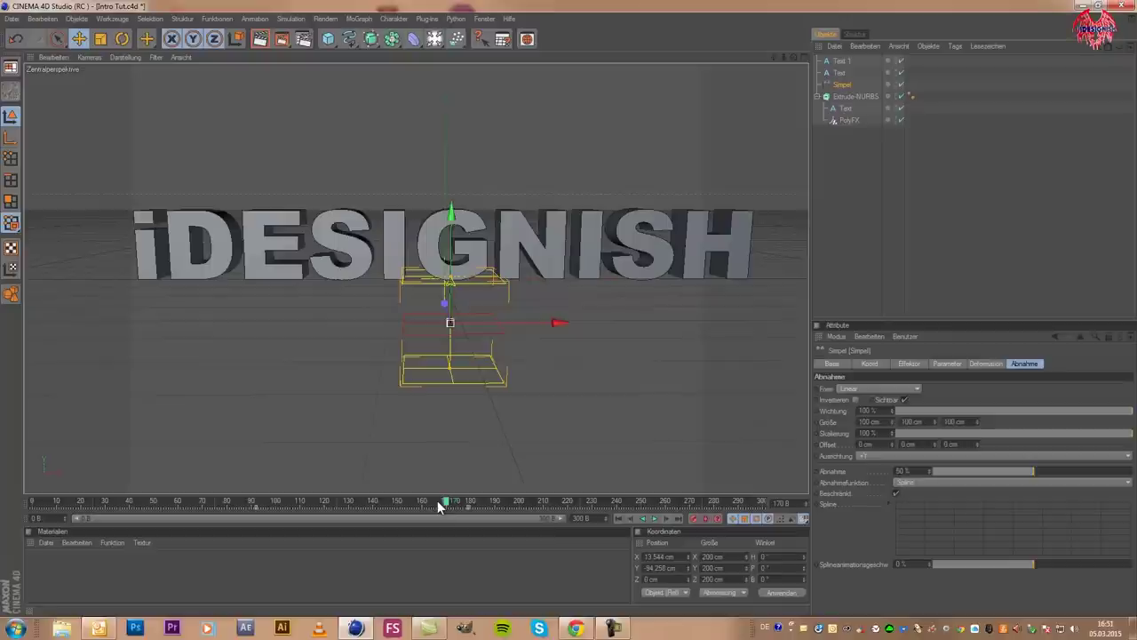
{"action": "mouse_move", "coordinate": [447, 505]}
{"action": "left_mouse_down"}
{"action": "mouse_move", "coordinate": [268, 518]}
{"action": "mouse_move", "coordinate": [355, 508]}
{"action": "mouse_move", "coordinate": [306, 512]}
{"action": "mouse_move", "coordinate": [362, 522]}
{"action": "mouse_move", "coordinate": [293, 520]}
{"action": "mouse_move", "coordinate": [355, 519]}
{"action": "left_mouse_up"}
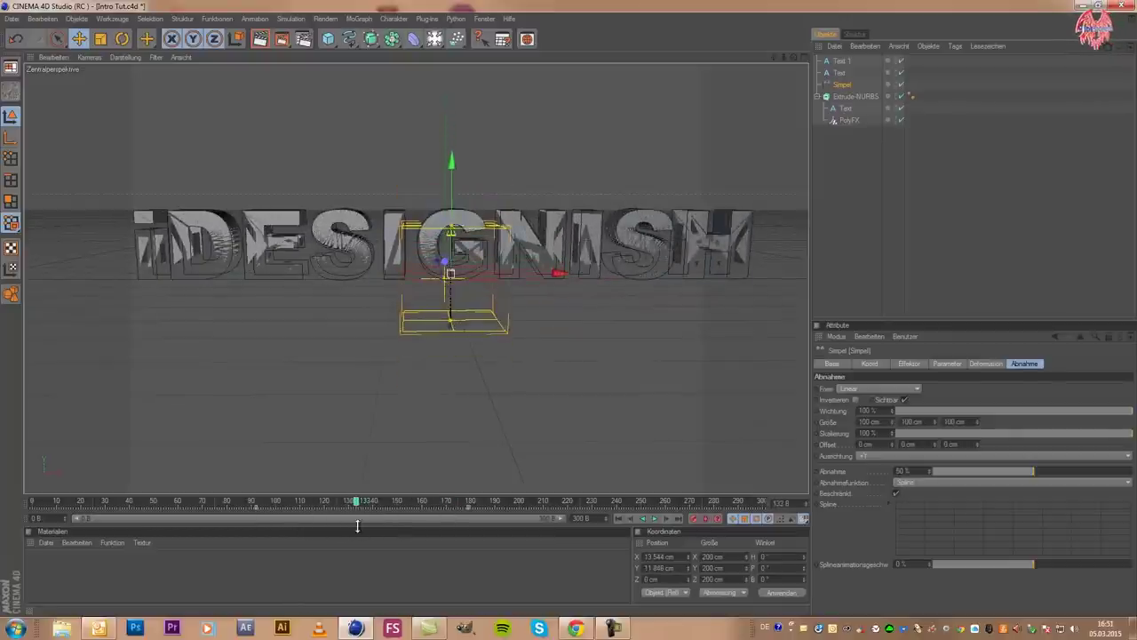
{"action": "left_click", "coordinate": [848, 119]}
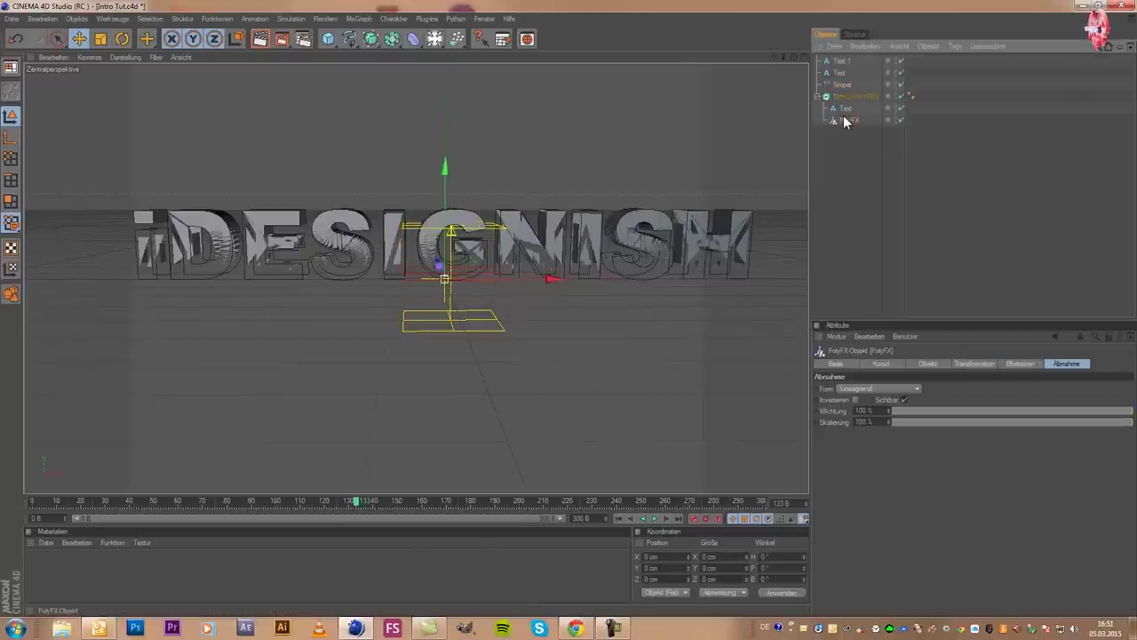
Add a Zufall effector to PolyFX with random position 25 cm in X and Y
{"action": "left_click", "coordinate": [363, 20]}
{"action": "mouse_move", "coordinate": [377, 35]}
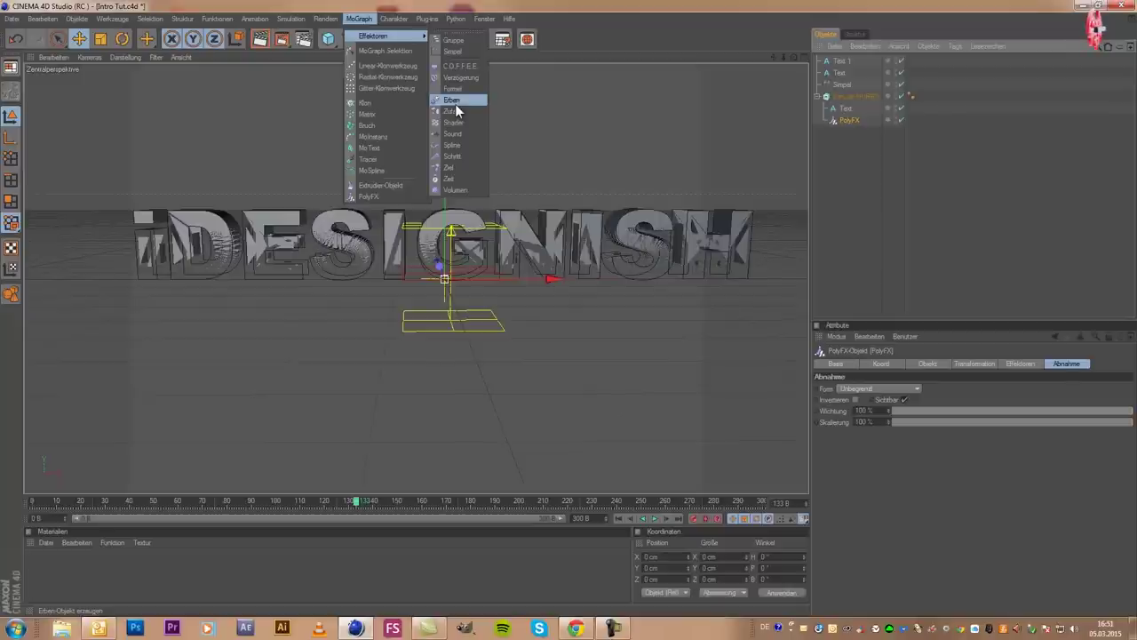
{"action": "left_click", "coordinate": [455, 110]}
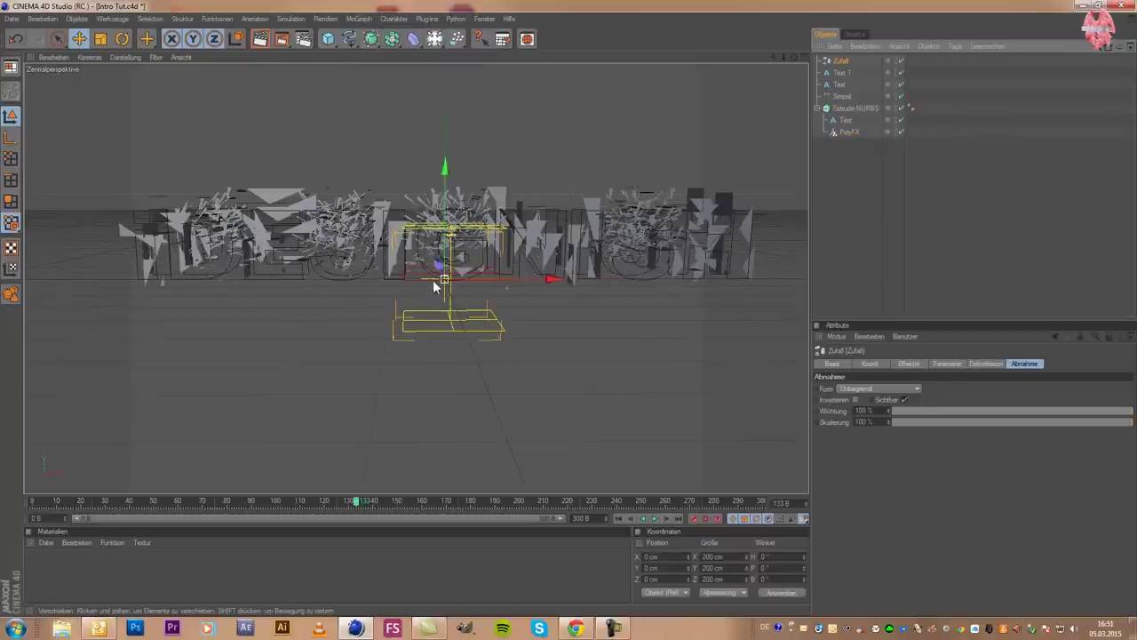
{"action": "left_click", "coordinate": [942, 365]}
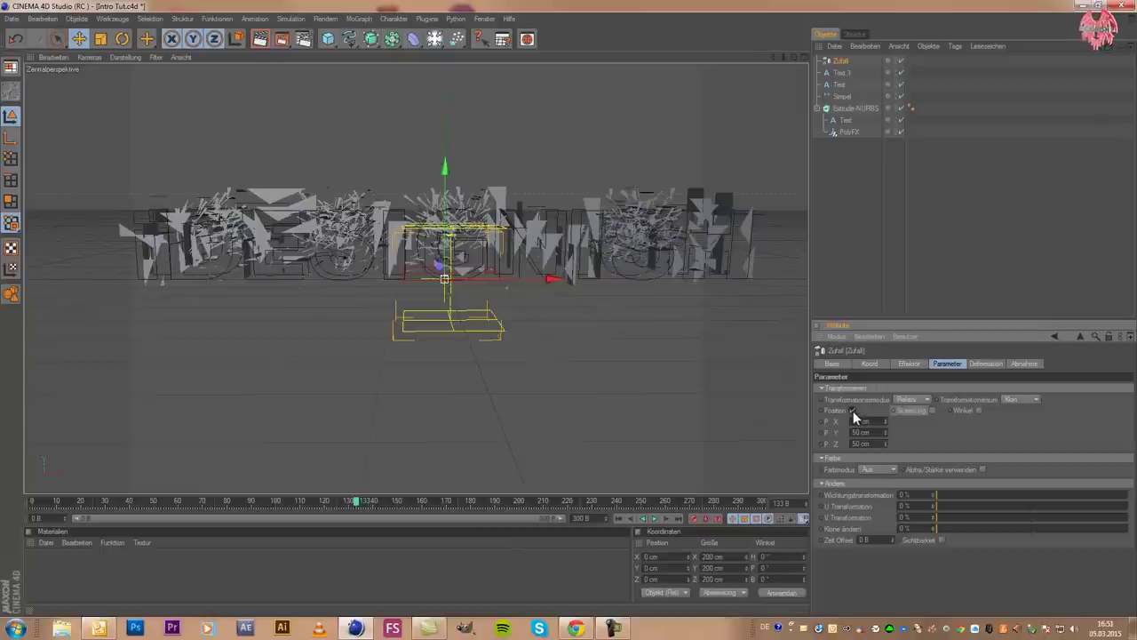
{"action": "left_click", "coordinate": [872, 444]}
{"action": "type", "text": "1"}
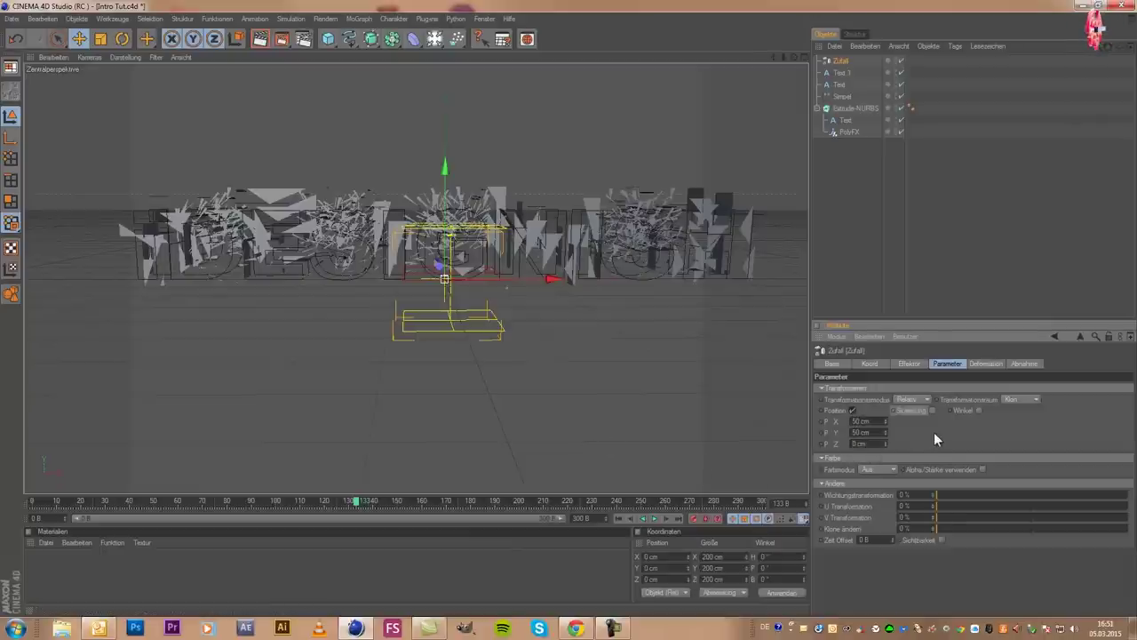
{"action": "left_click", "coordinate": [868, 432]}
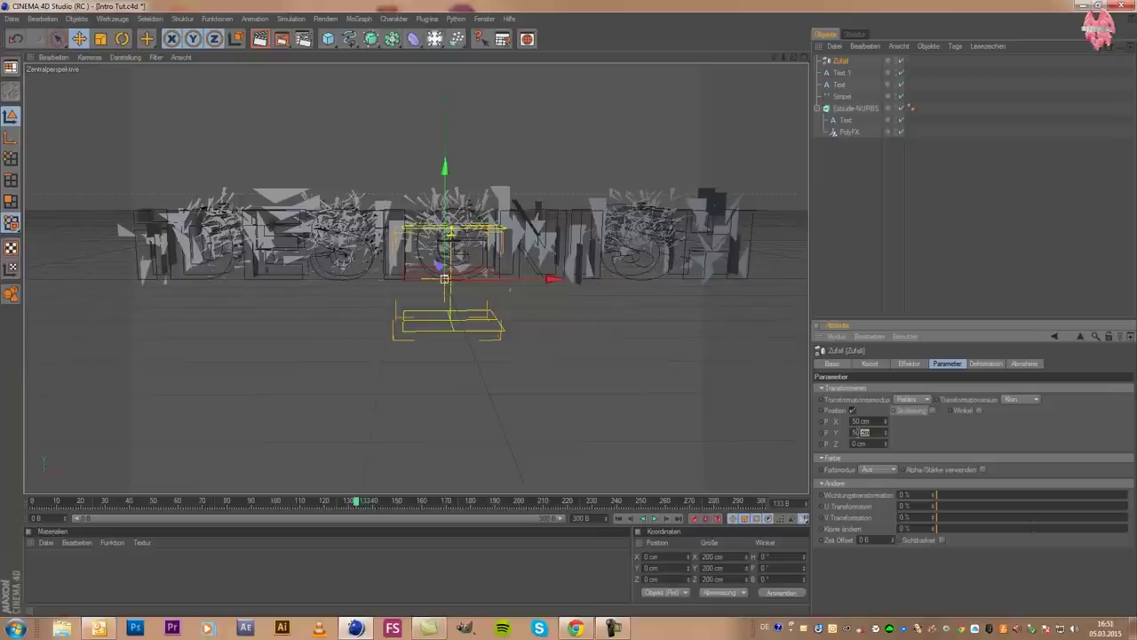
{"action": "type", "text": "25"}
{"action": "key", "text": "shift+Tab"}
{"action": "type", "text": "25"}
{"action": "key", "text": "Return"}
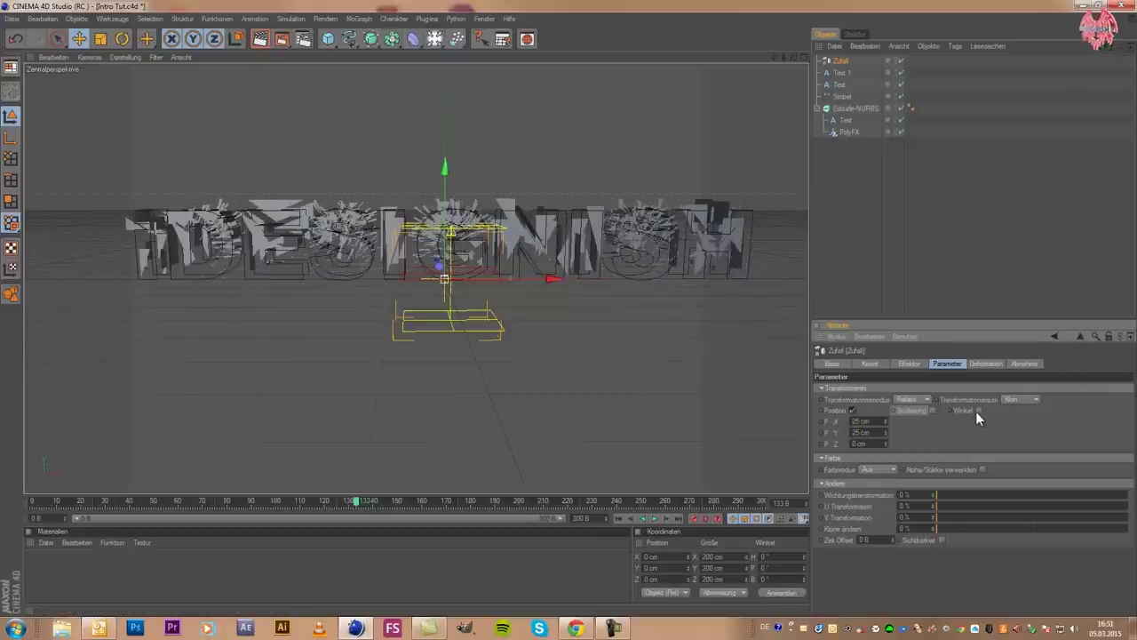
Enable random rotation at H 300°, P 200°, B 100°, and move the Zufall effector along Y
{"action": "left_click", "coordinate": [978, 410]}
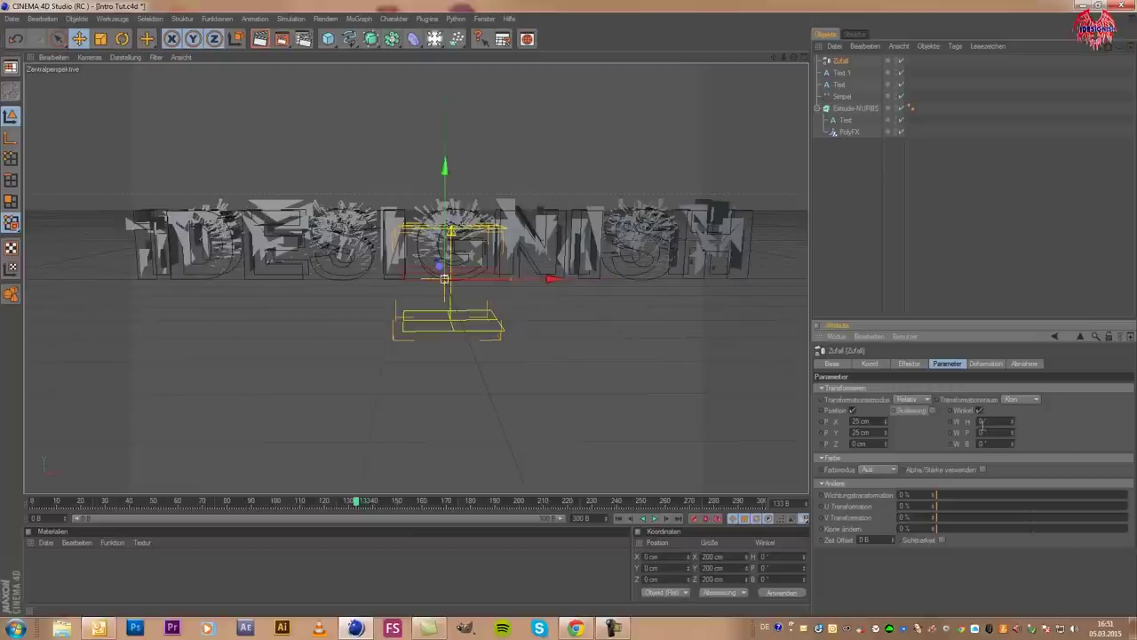
{"action": "left_click", "coordinate": [992, 444]}
{"action": "type", "text": "100"}
{"action": "key", "text": "shift+Tab"}
{"action": "type", "text": "200"}
{"action": "key", "text": "shift+Tab"}
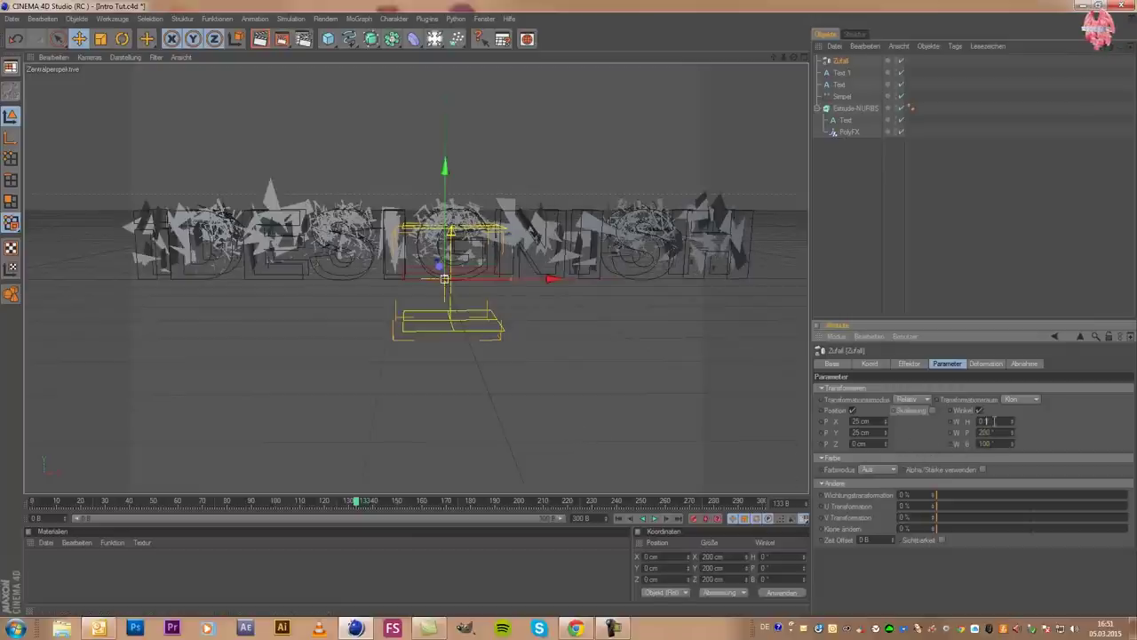
{"action": "type", "text": "300"}
{"action": "key", "text": "Return"}
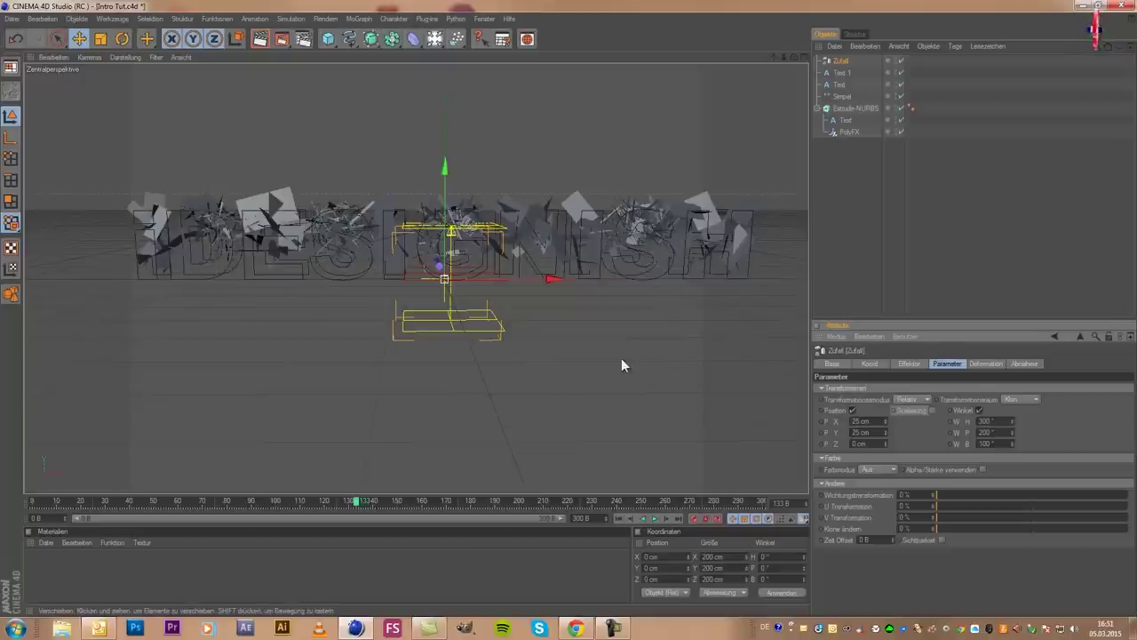
{"action": "left_click_drag", "start_coordinate": [444, 204], "coordinate": [568, 312]}
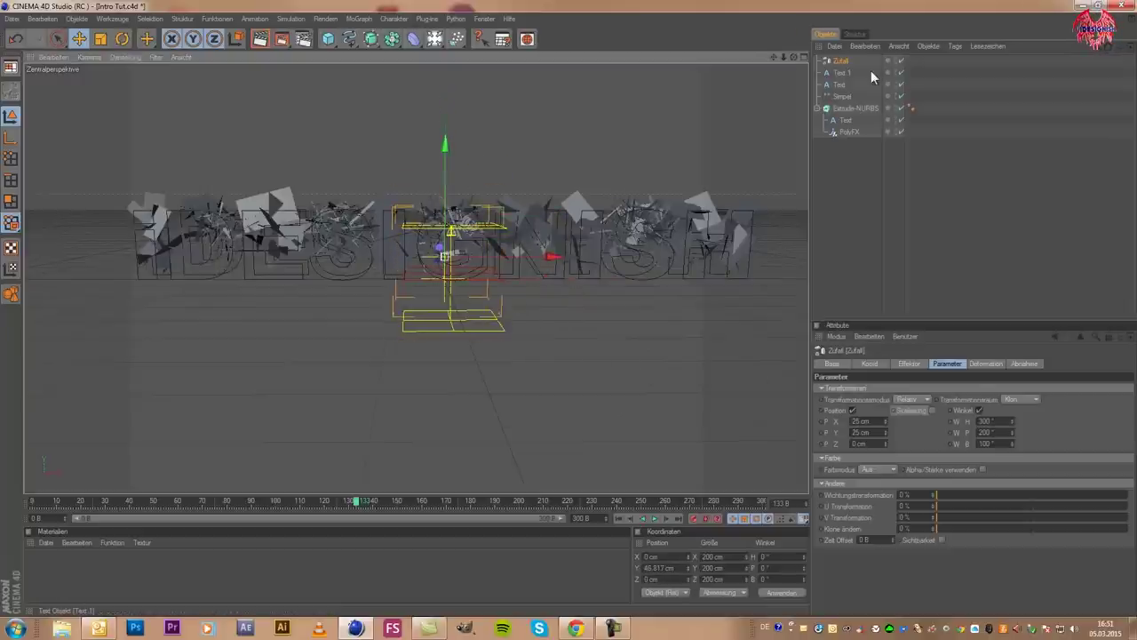
Raise the Simpel effector along Y and review its settings tabs
{"action": "left_click", "coordinate": [842, 95]}
{"action": "left_click_drag", "start_coordinate": [455, 176], "coordinate": [569, 316]}
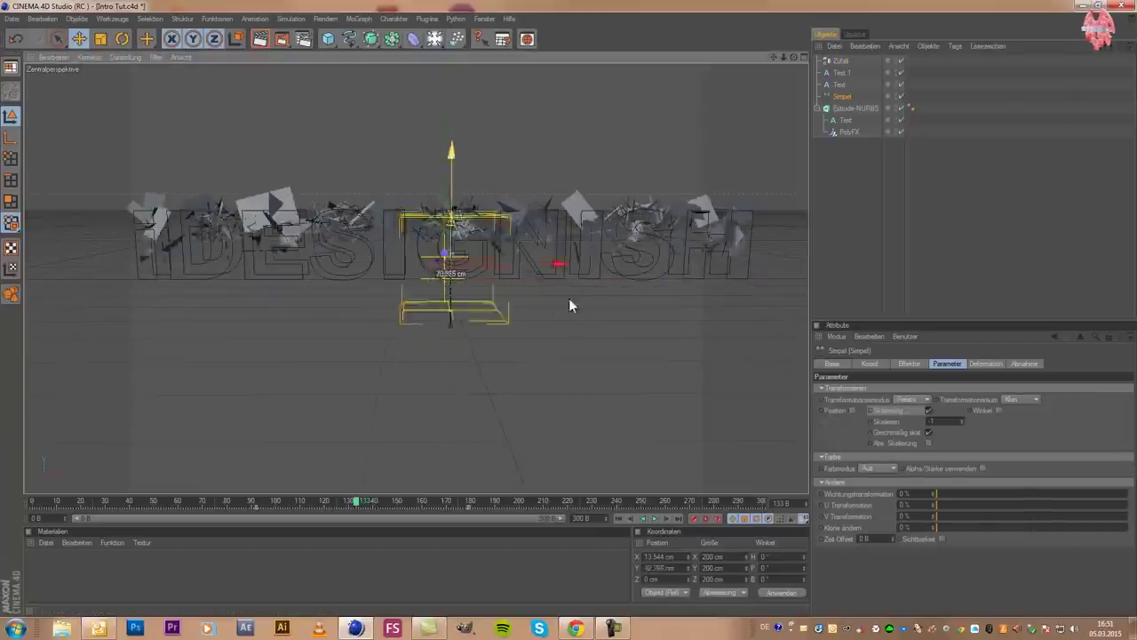
{"action": "left_click_drag", "start_coordinate": [569, 317], "coordinate": [569, 314]}
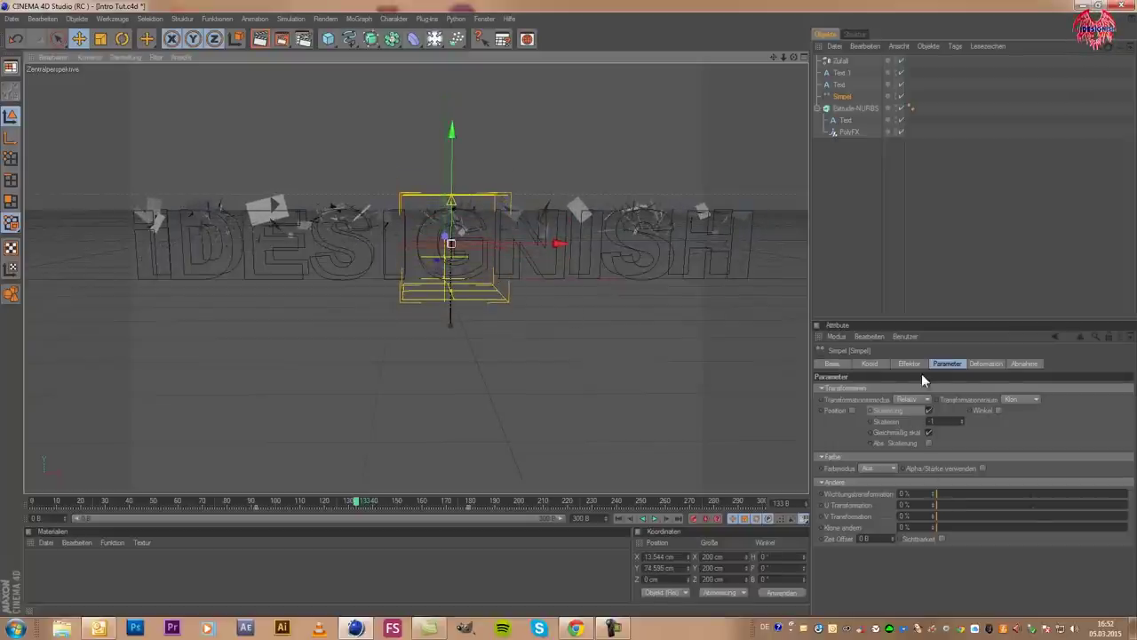
{"action": "left_click", "coordinate": [921, 365]}
{"action": "left_click", "coordinate": [860, 366]}
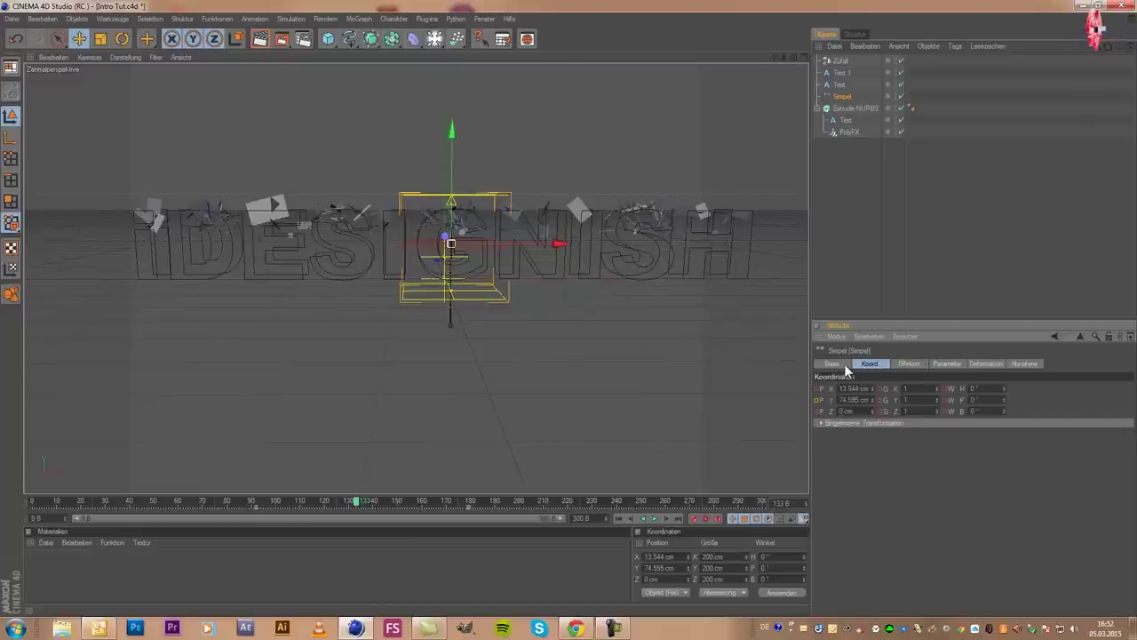
{"action": "left_click", "coordinate": [844, 364]}
{"action": "left_click", "coordinate": [932, 364]}
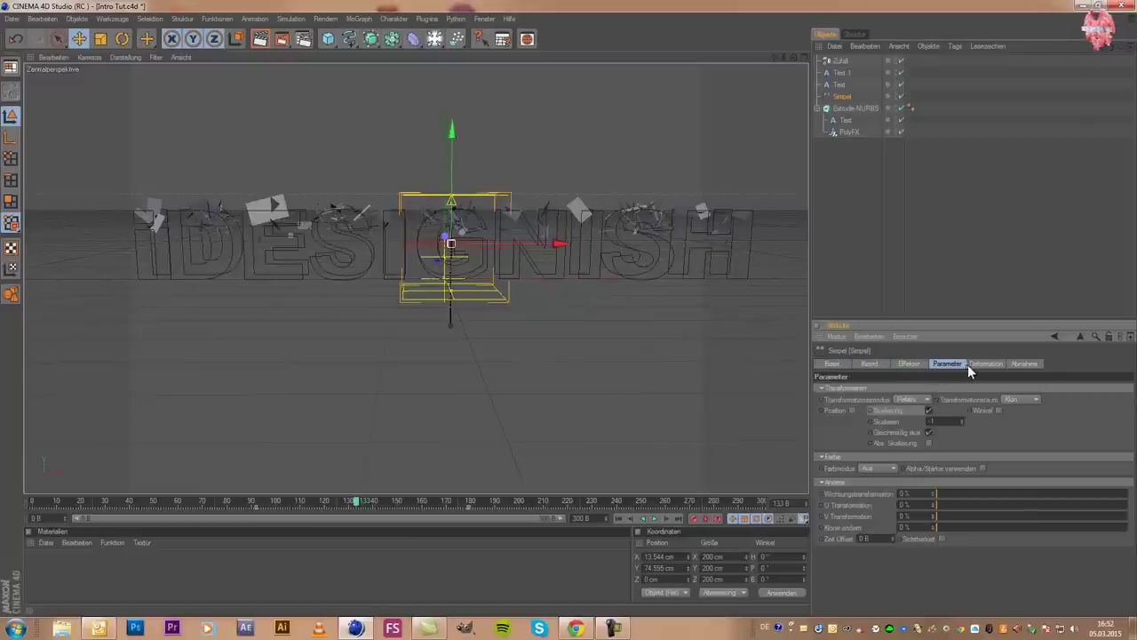
{"action": "left_click", "coordinate": [970, 364]}
{"action": "left_click", "coordinate": [900, 365]}
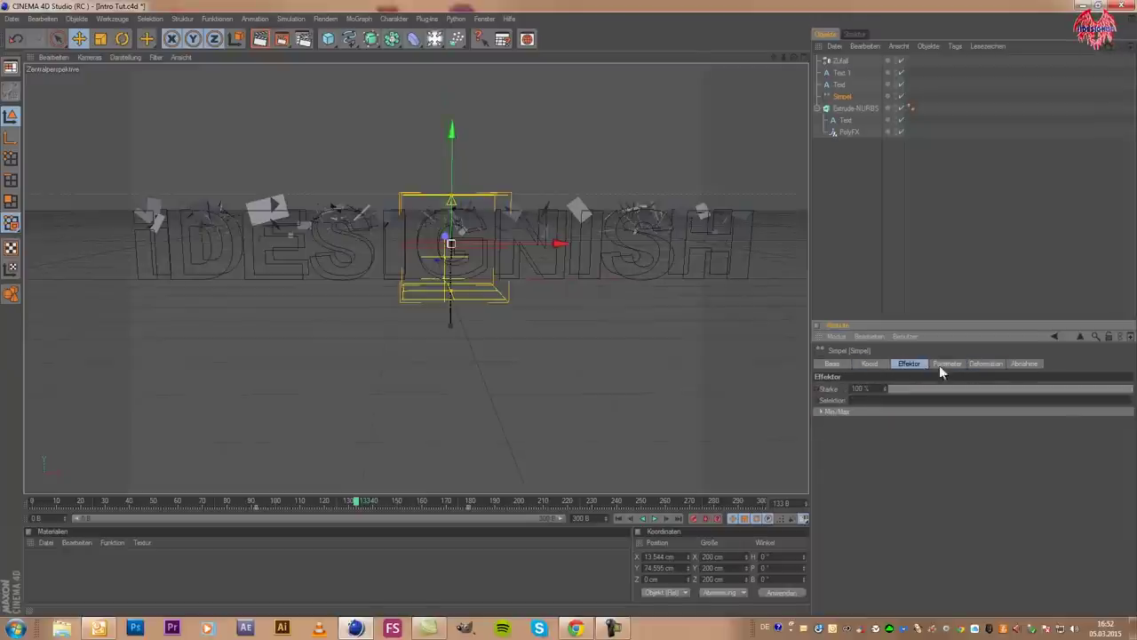
{"action": "left_click", "coordinate": [981, 364]}
{"action": "left_click", "coordinate": [1015, 365]}
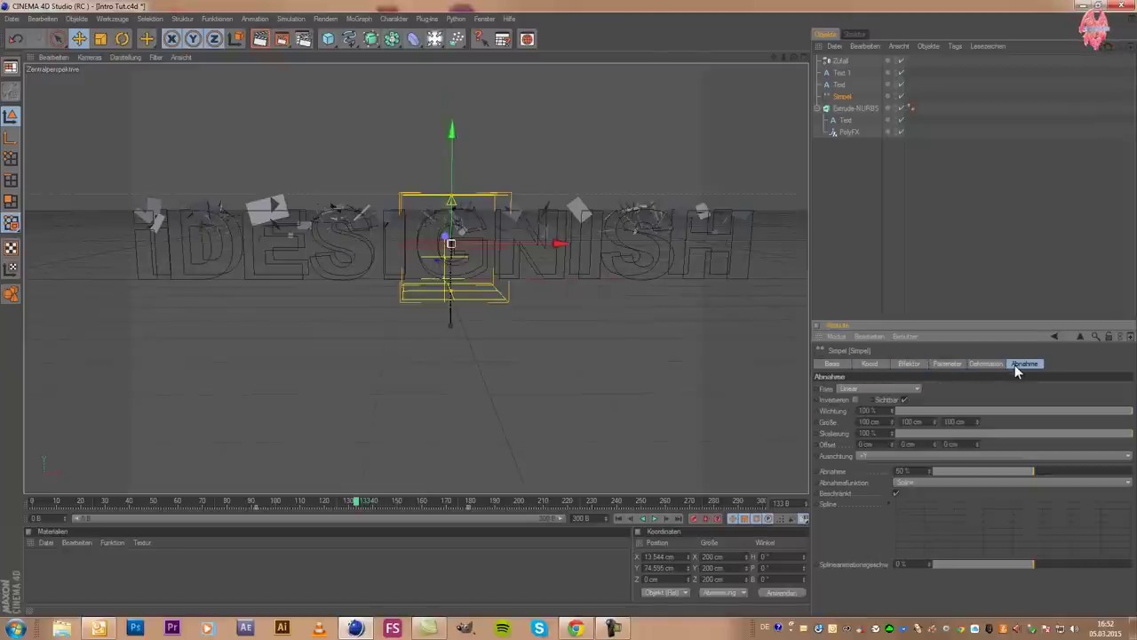
{"action": "left_click", "coordinate": [943, 363]}
{"action": "left_click", "coordinate": [909, 364]}
{"action": "left_click", "coordinate": [870, 364]}
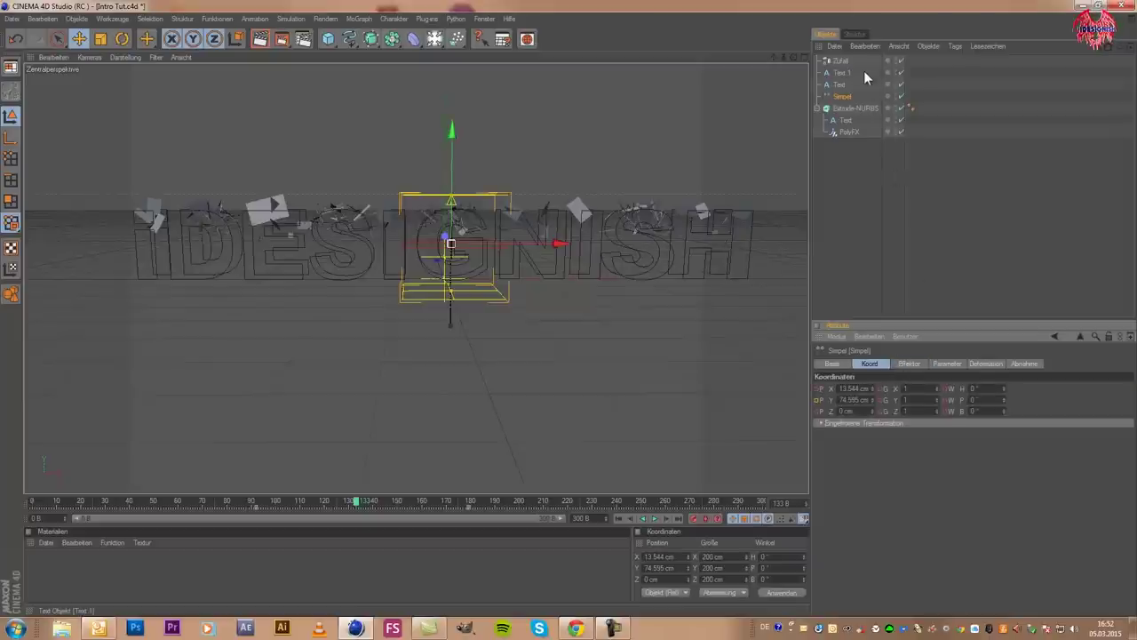
Keyframe the Zufall effector's random X/Y/Z position and H/P/B angles at frame 133
{"action": "left_click", "coordinate": [840, 62]}
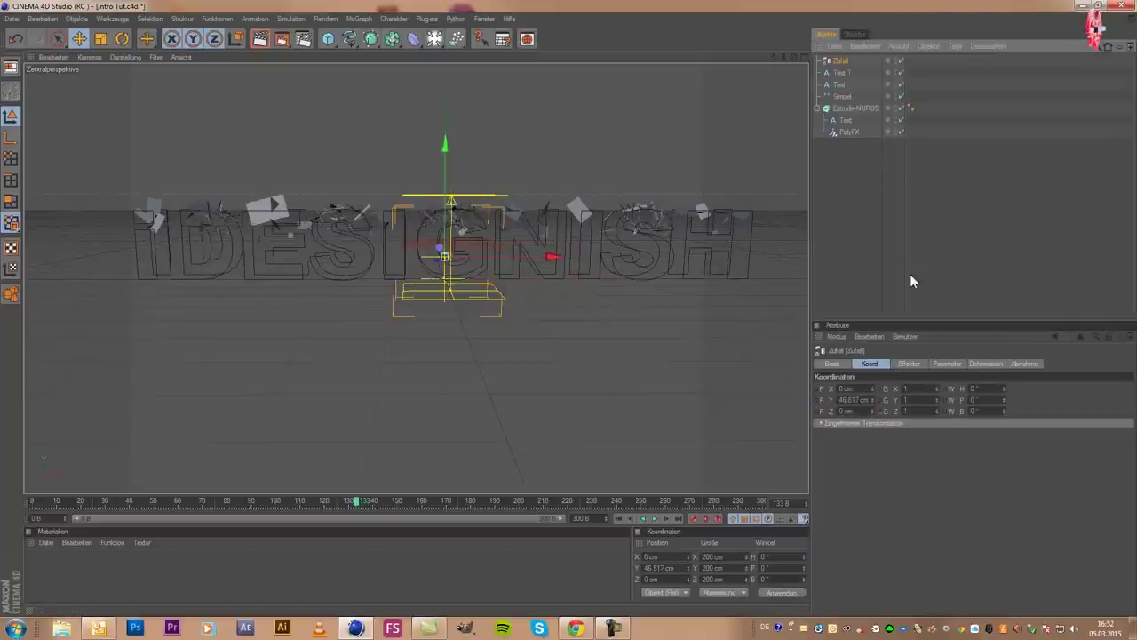
{"action": "left_click", "coordinate": [902, 365]}
{"action": "left_click", "coordinate": [944, 364]}
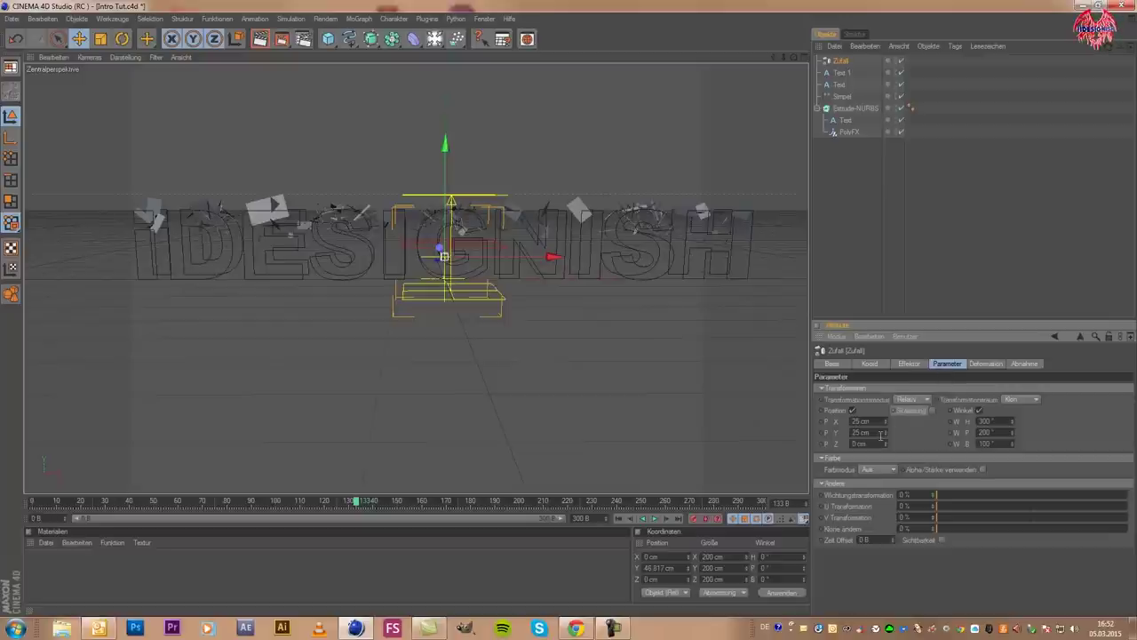
{"action": "left_click", "coordinate": [821, 443]}
{"action": "left_click", "coordinate": [821, 433]}
{"action": "left_click", "coordinate": [821, 421]}
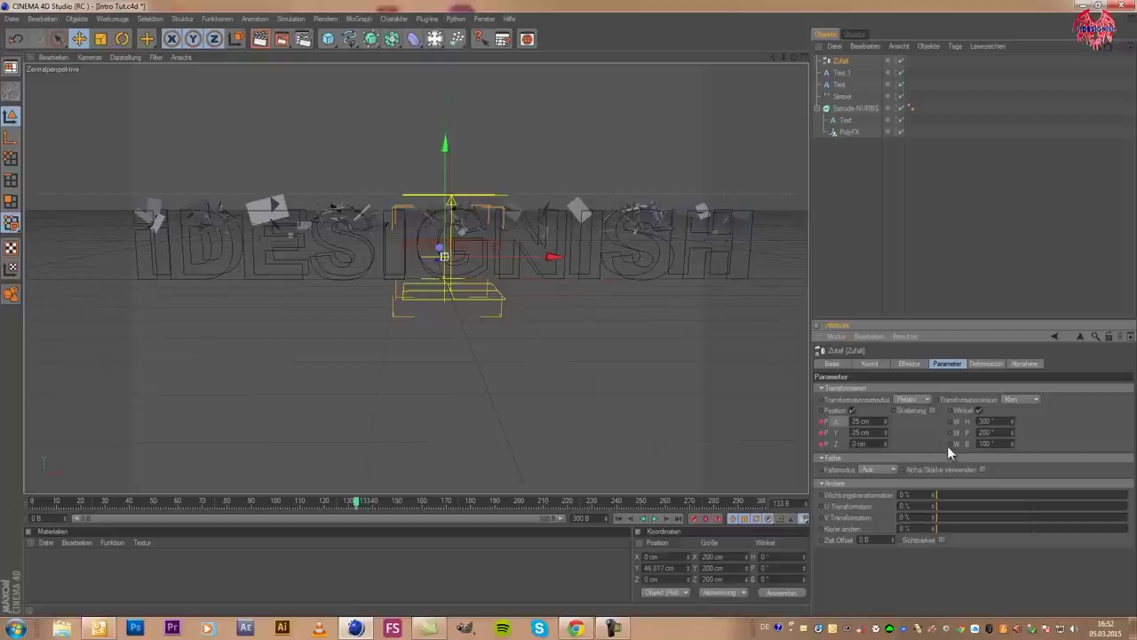
{"action": "left_click", "coordinate": [950, 443]}
{"action": "left_click", "coordinate": [951, 433]}
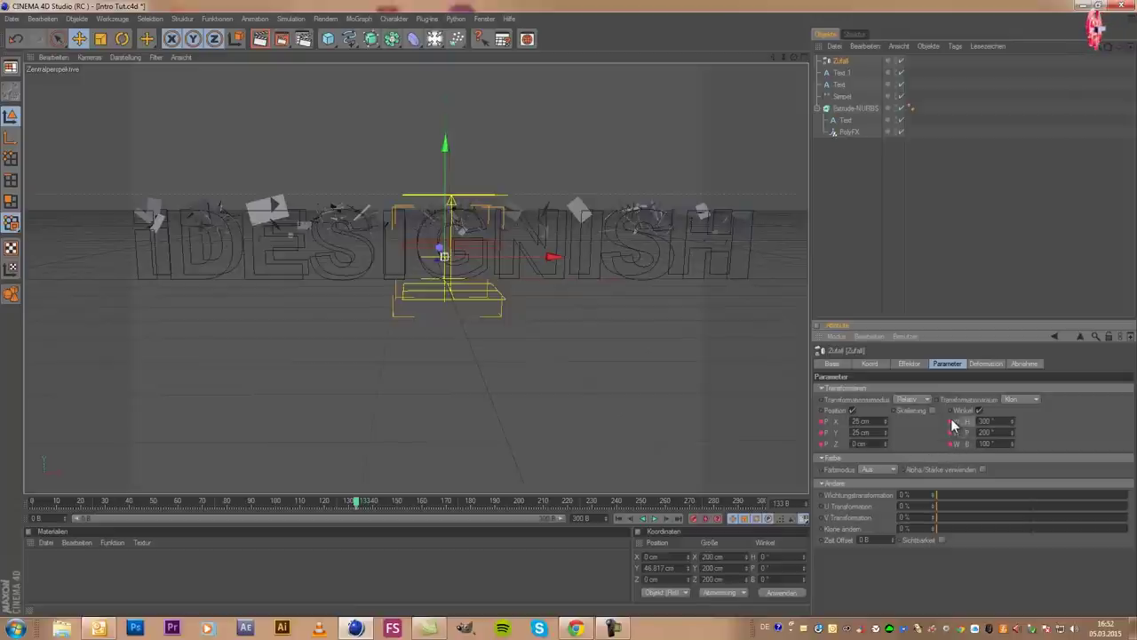
{"action": "left_click", "coordinate": [951, 421]}
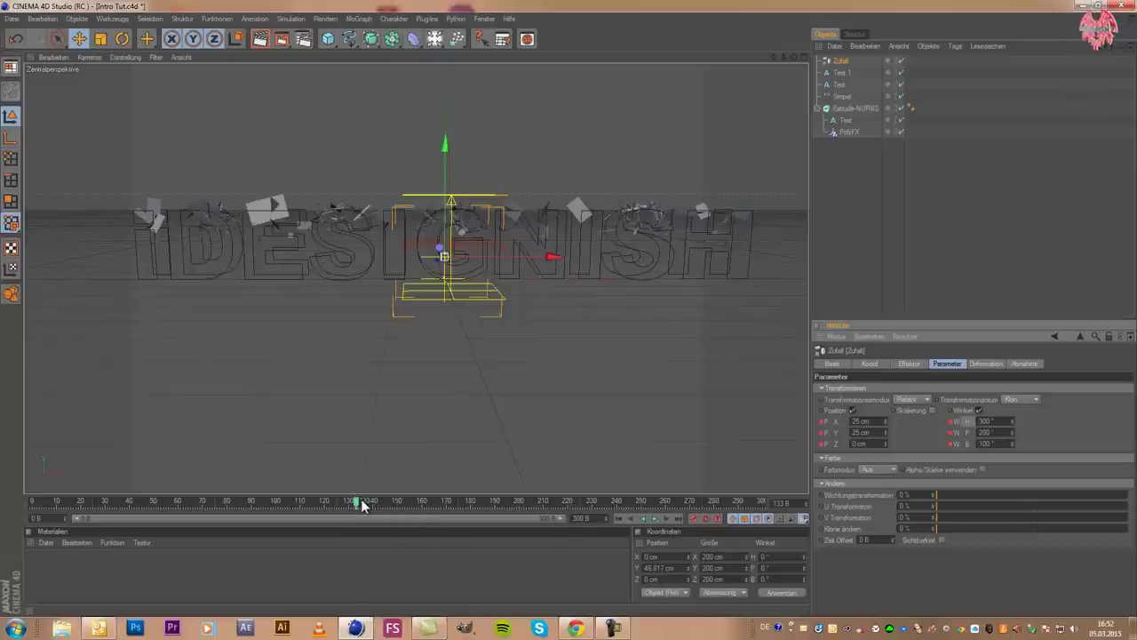
At frame 156, set the Zufall random position and H/P/B angles to 0 and keyframe them
{"action": "mouse_move", "coordinate": [360, 505]}
{"action": "left_mouse_down"}
{"action": "mouse_move", "coordinate": [441, 503]}
{"action": "mouse_move", "coordinate": [391, 514]}
{"action": "mouse_move", "coordinate": [406, 513]}
{"action": "left_mouse_up"}
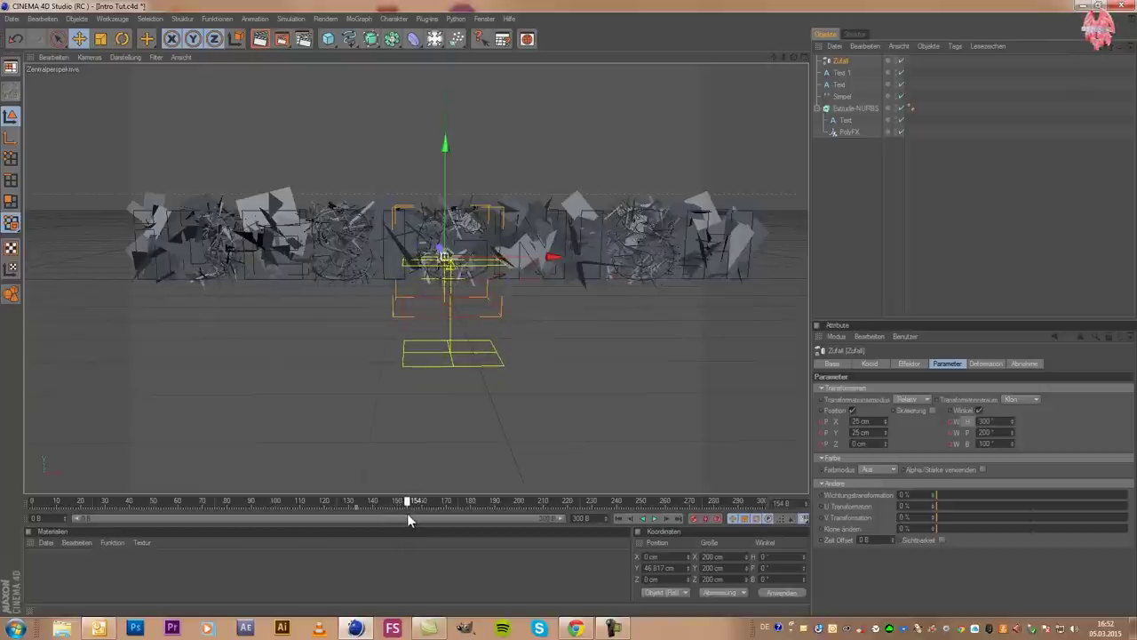
{"action": "left_click_drag", "start_coordinate": [407, 513], "coordinate": [413, 514]}
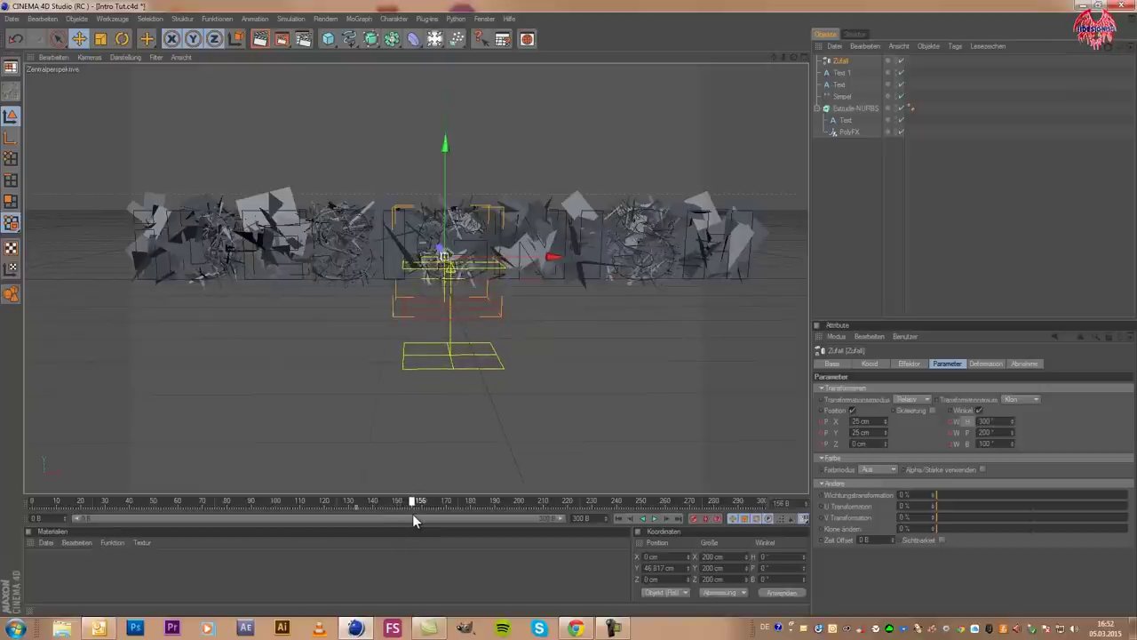
{"action": "left_click", "coordinate": [889, 423]}
{"action": "type", "text": "0"}
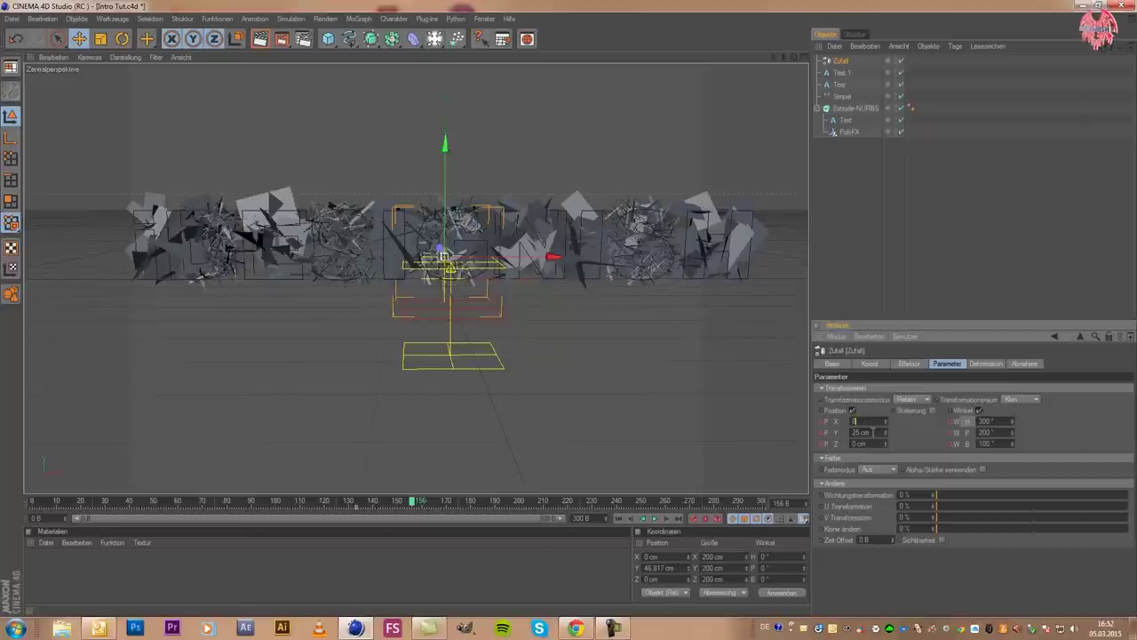
{"action": "left_click", "coordinate": [861, 432]}
{"action": "type", "text": "0"}
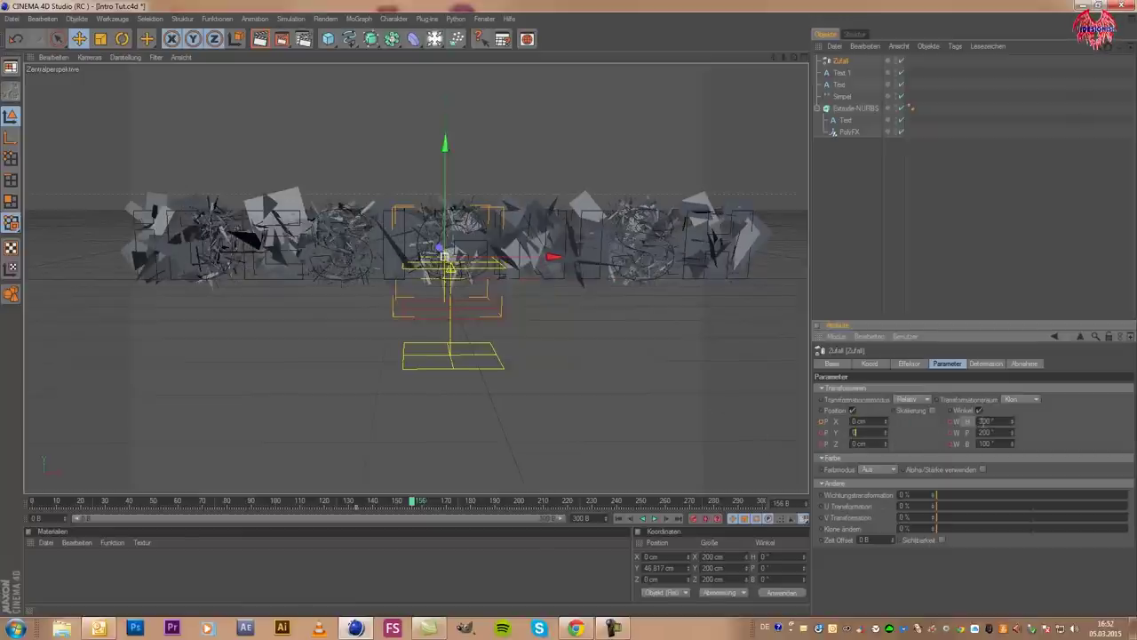
{"action": "left_click", "coordinate": [981, 421]}
{"action": "type", "text": "0"}
{"action": "key", "text": "Tab"}
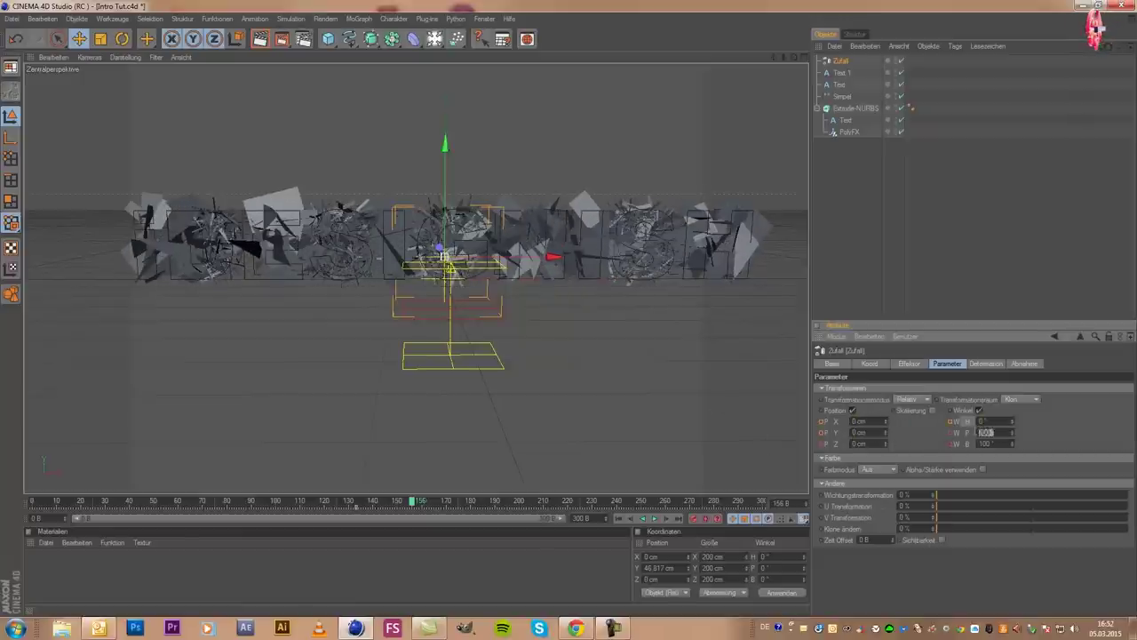
{"action": "type", "text": "0"}
{"action": "key", "text": "Tab"}
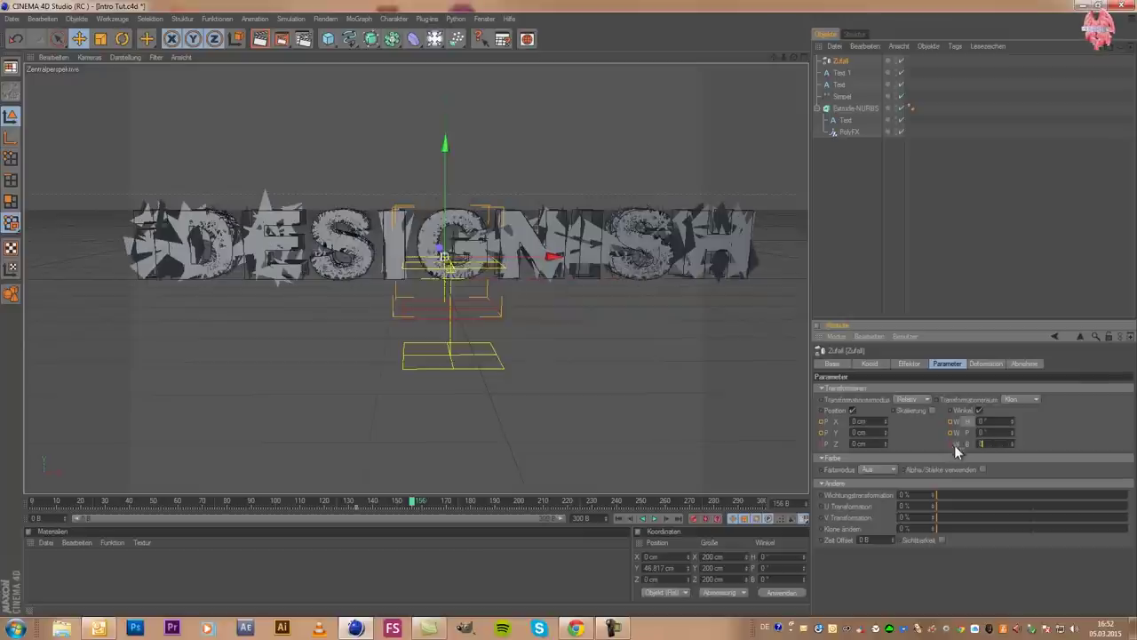
{"action": "key", "text": "Return"}
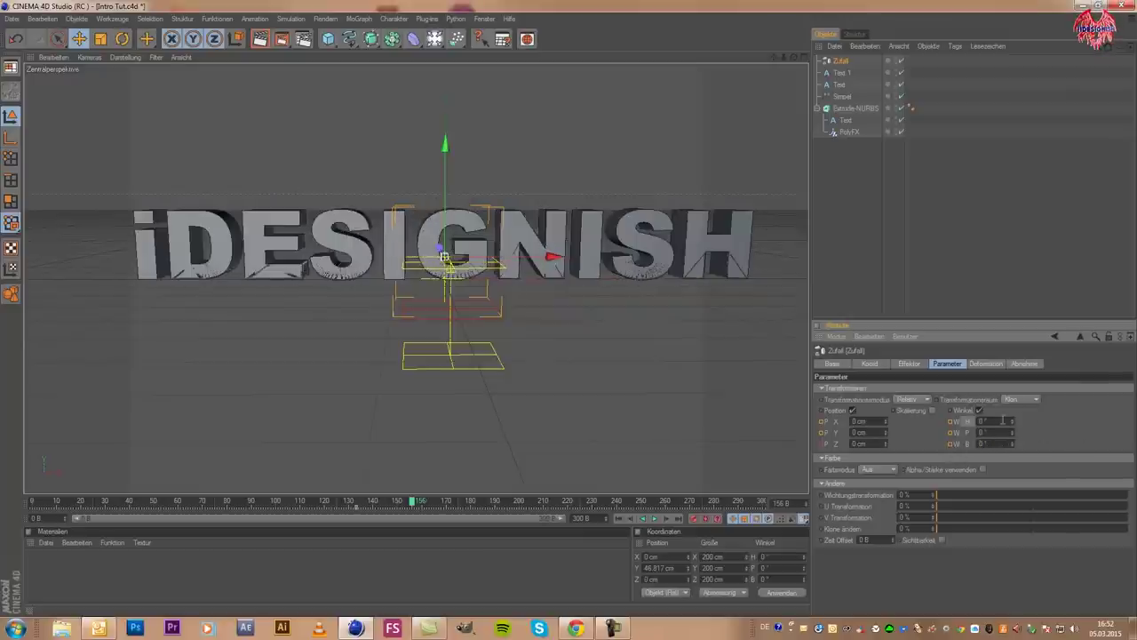
{"action": "left_click_drag", "start_coordinate": [949, 446], "coordinate": [955, 419]}
{"action": "left_click", "coordinate": [951, 420]}
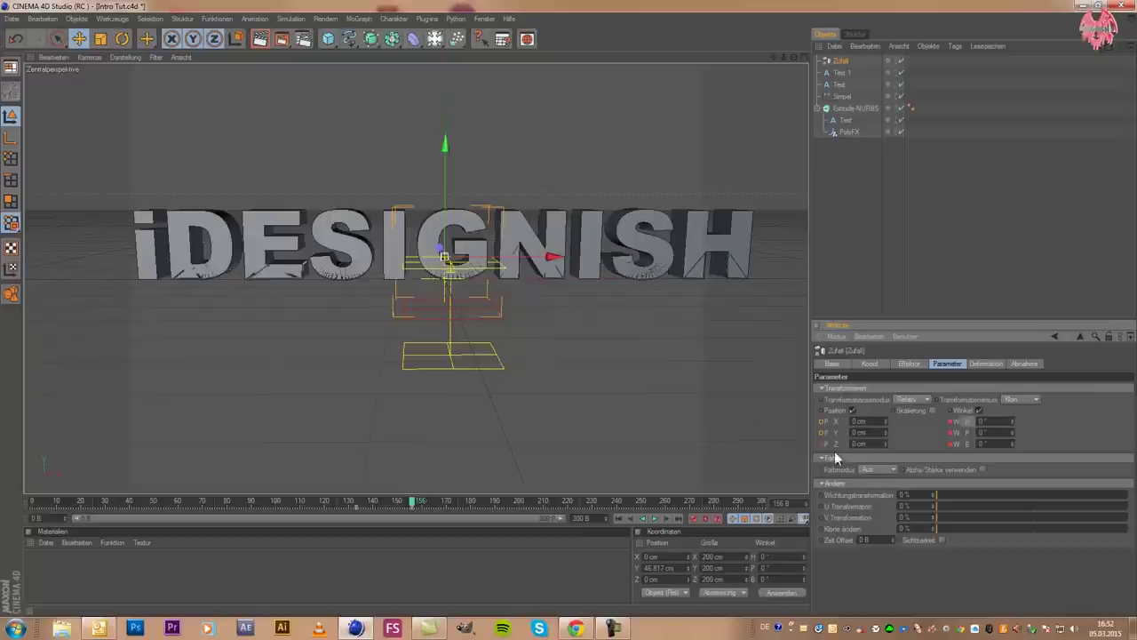
{"action": "left_click_drag", "start_coordinate": [818, 420], "coordinate": [821, 442]}
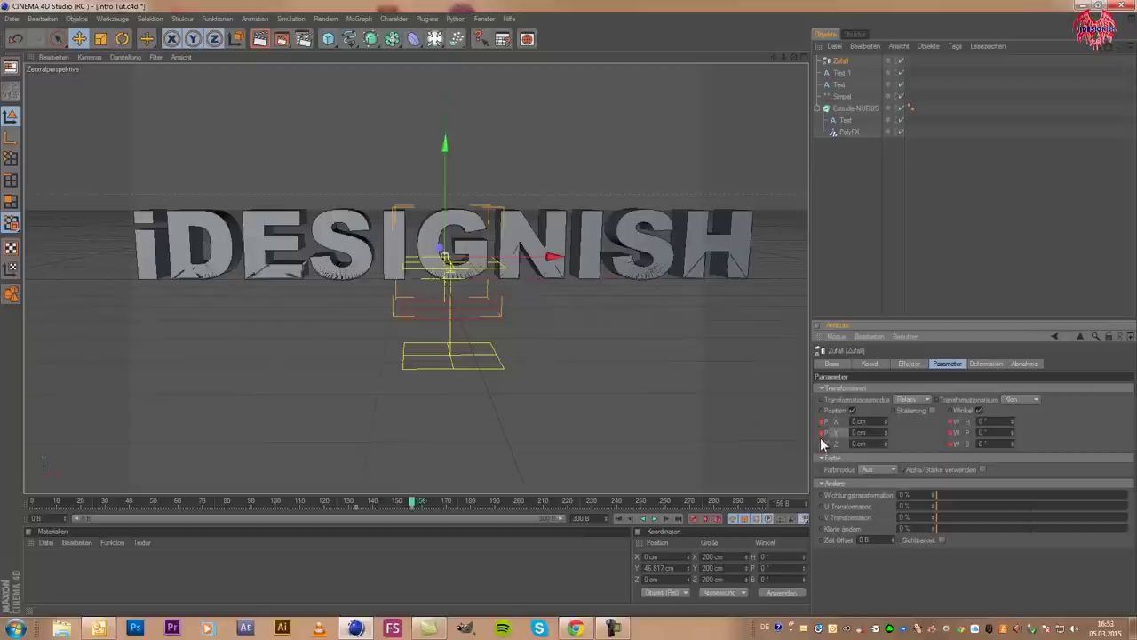
Play back from around frames 115 and 74 to check the text assembles
{"action": "left_click", "coordinate": [407, 503]}
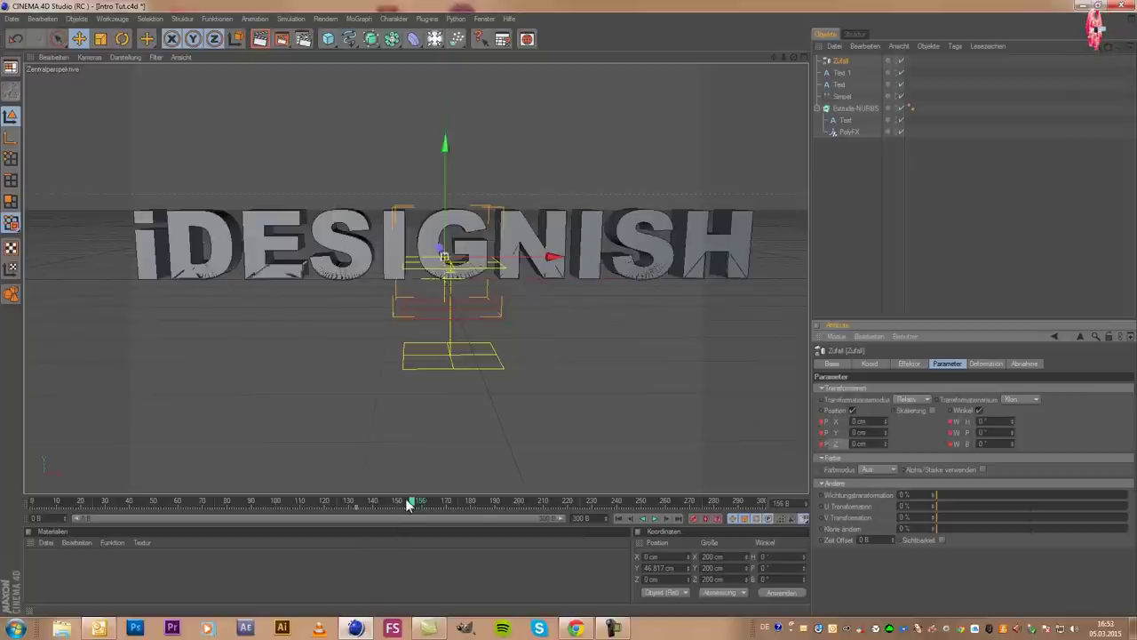
{"action": "left_click_drag", "start_coordinate": [407, 503], "coordinate": [310, 503]}
{"action": "left_click", "coordinate": [655, 518]}
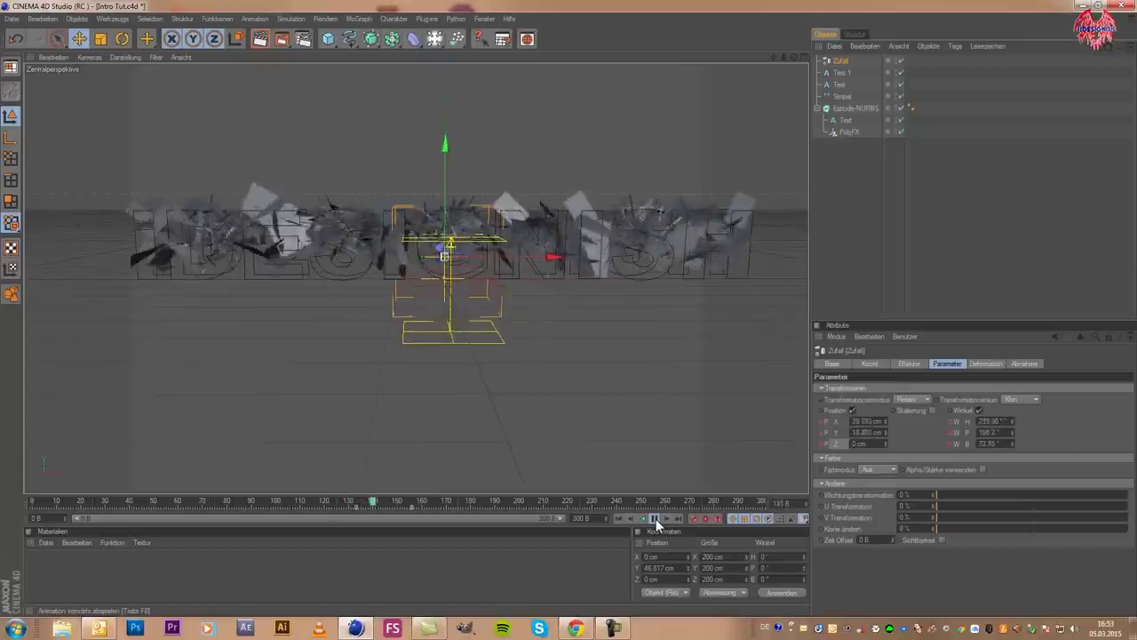
{"action": "left_click", "coordinate": [656, 519]}
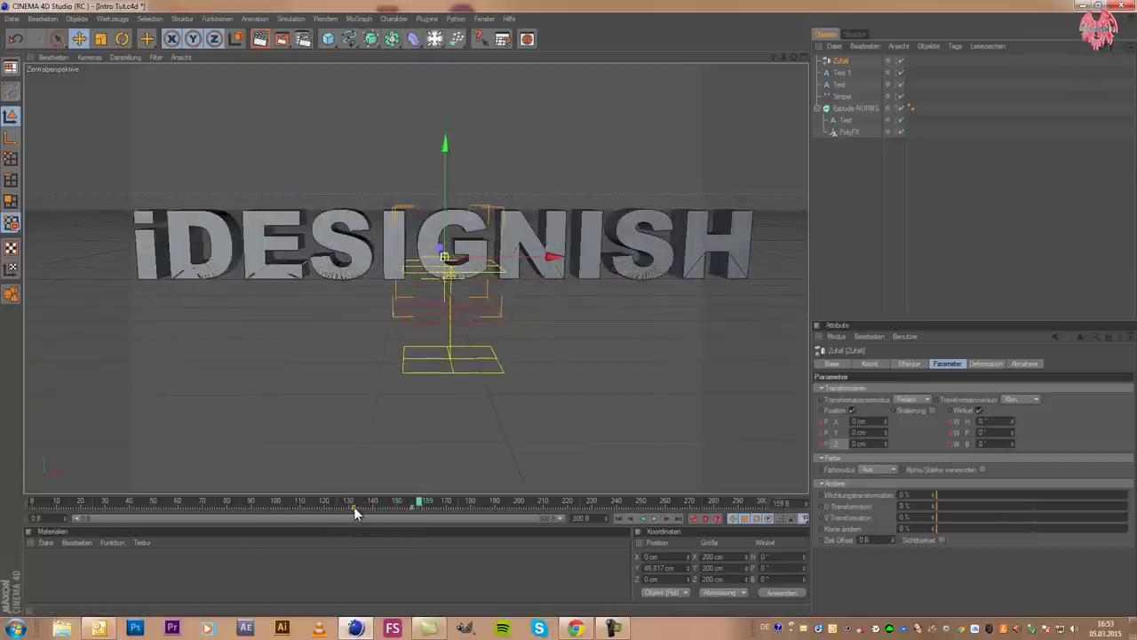
{"action": "left_click", "coordinate": [305, 504]}
{"action": "mouse_move", "coordinate": [305, 509]}
{"action": "left_mouse_down"}
{"action": "mouse_move", "coordinate": [289, 502]}
{"action": "mouse_move", "coordinate": [318, 500]}
{"action": "left_mouse_up"}
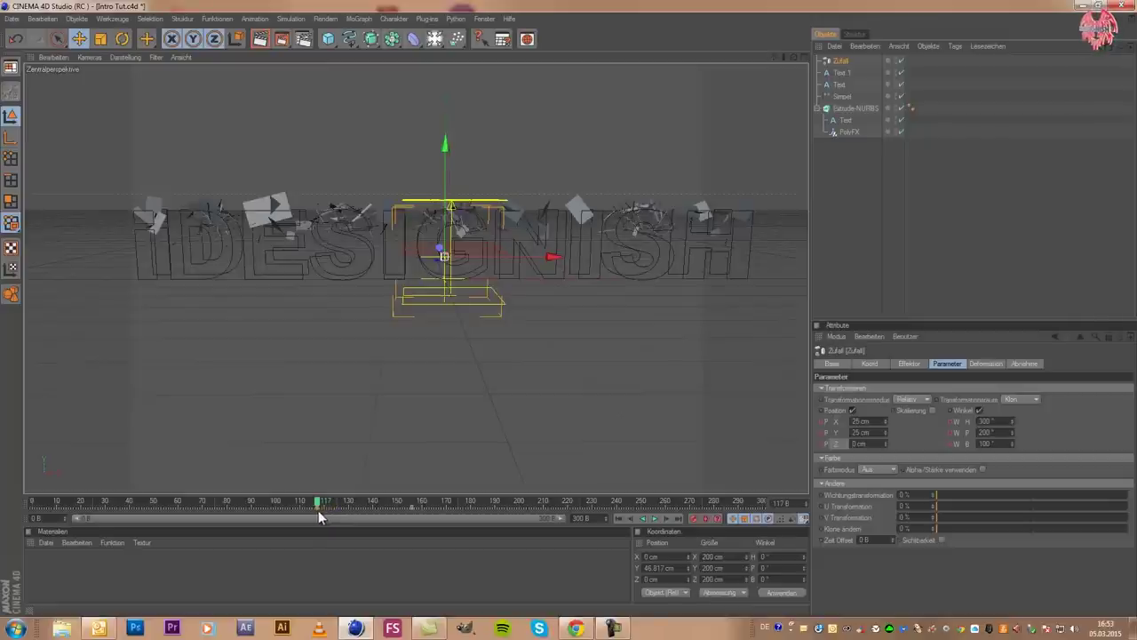
{"action": "left_click_drag", "start_coordinate": [259, 503], "coordinate": [212, 504]}
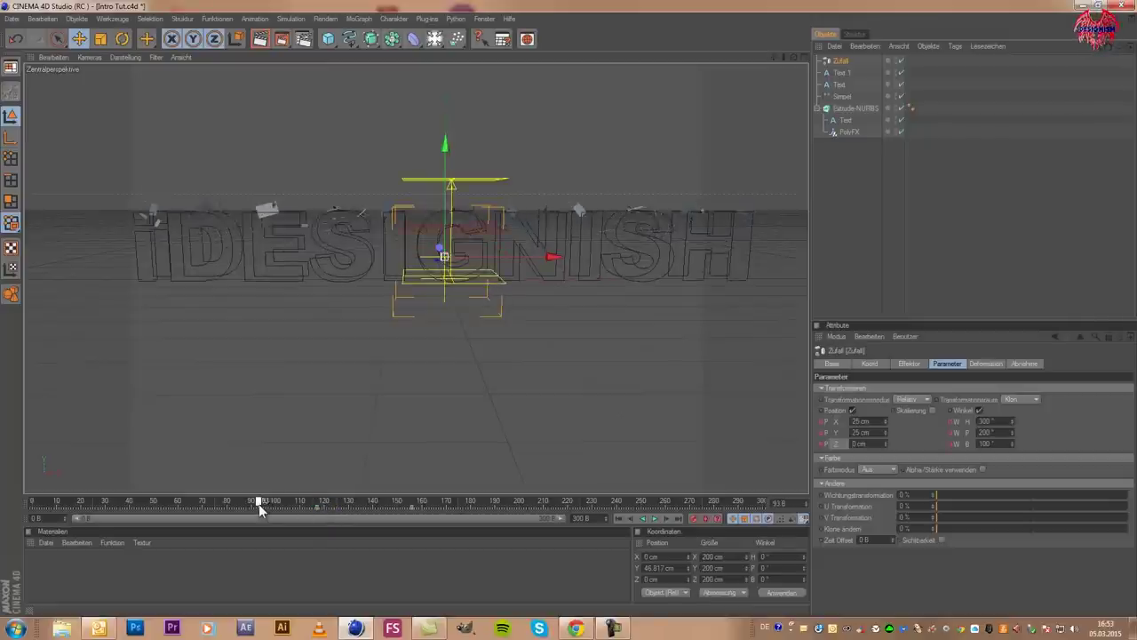
{"action": "left_click", "coordinate": [655, 518]}
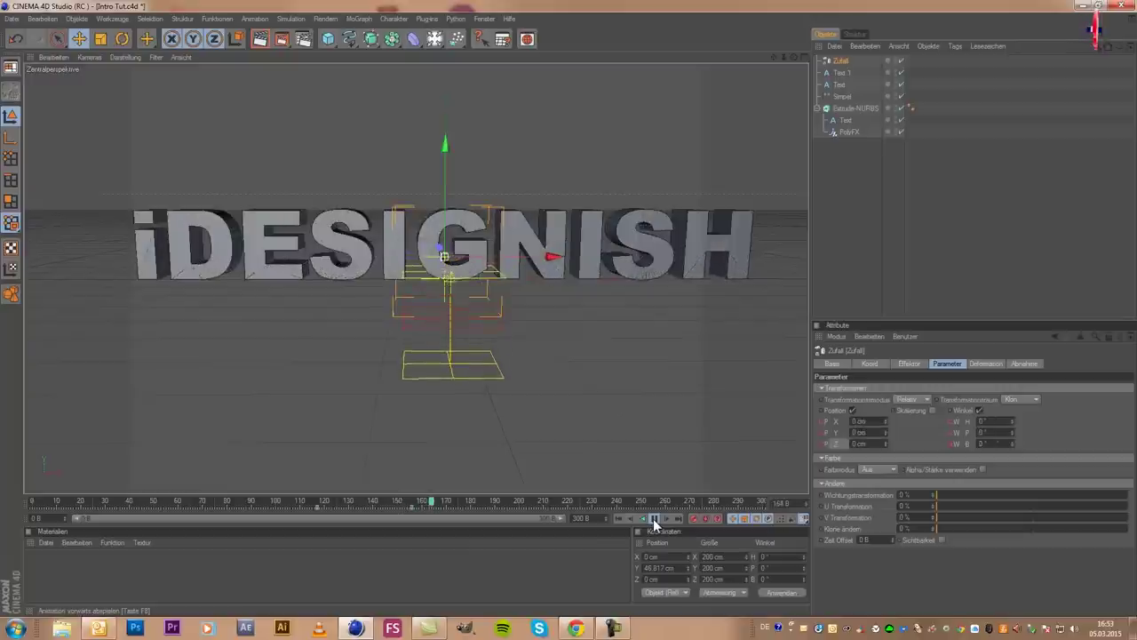
{"action": "left_click", "coordinate": [652, 517]}
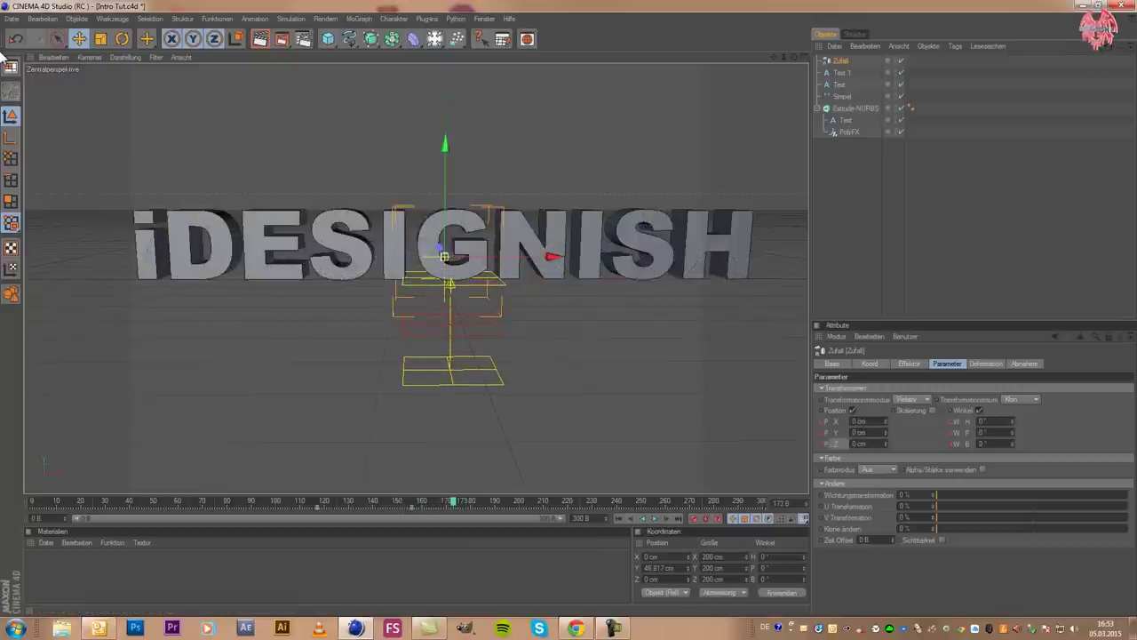
Save the scene with Datei > Speichern
{"action": "left_click", "coordinate": [13, 20]}
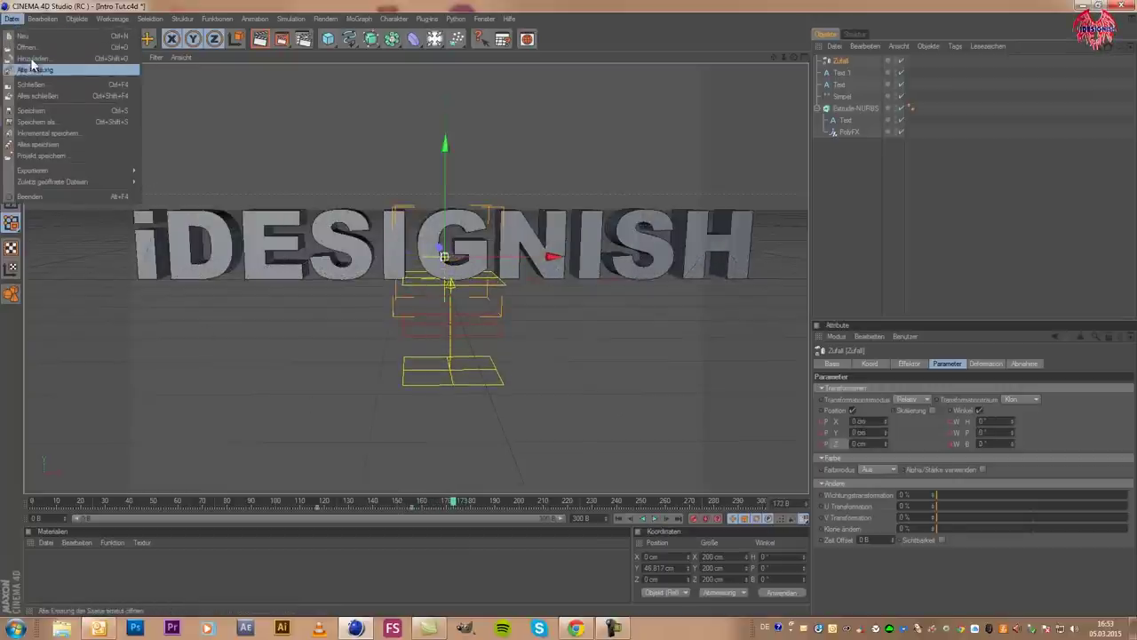
{"action": "left_click", "coordinate": [49, 110]}
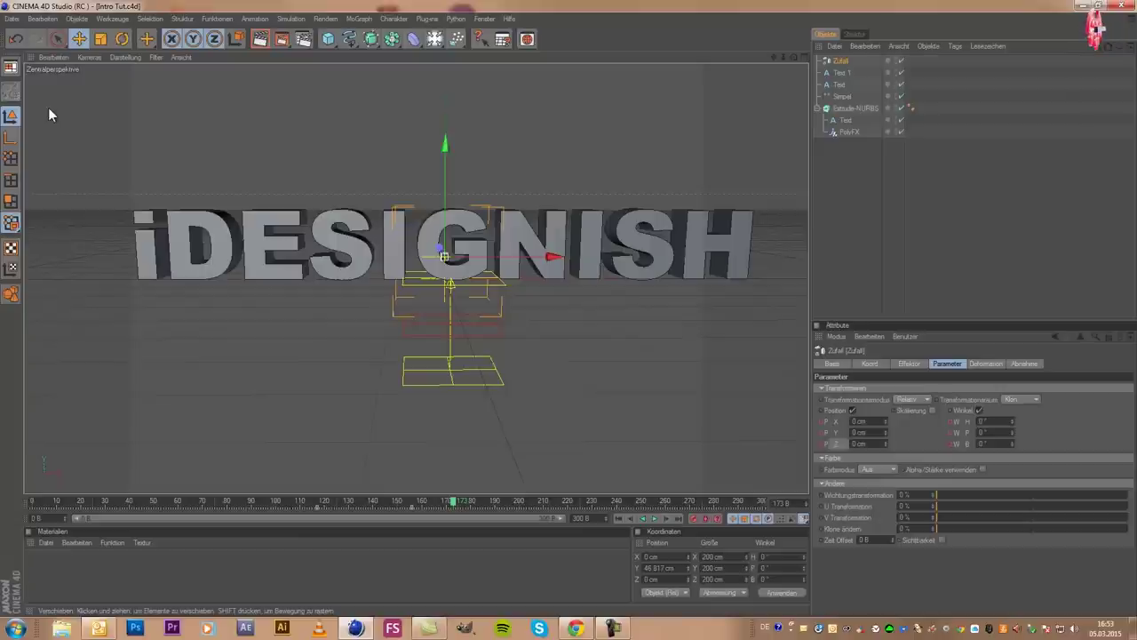
{"action": "left_click", "coordinate": [884, 209]}
Create a new material Mat and put a Fresnel shader in its Farbe texture
{"action": "double_click", "coordinate": [53, 580]}
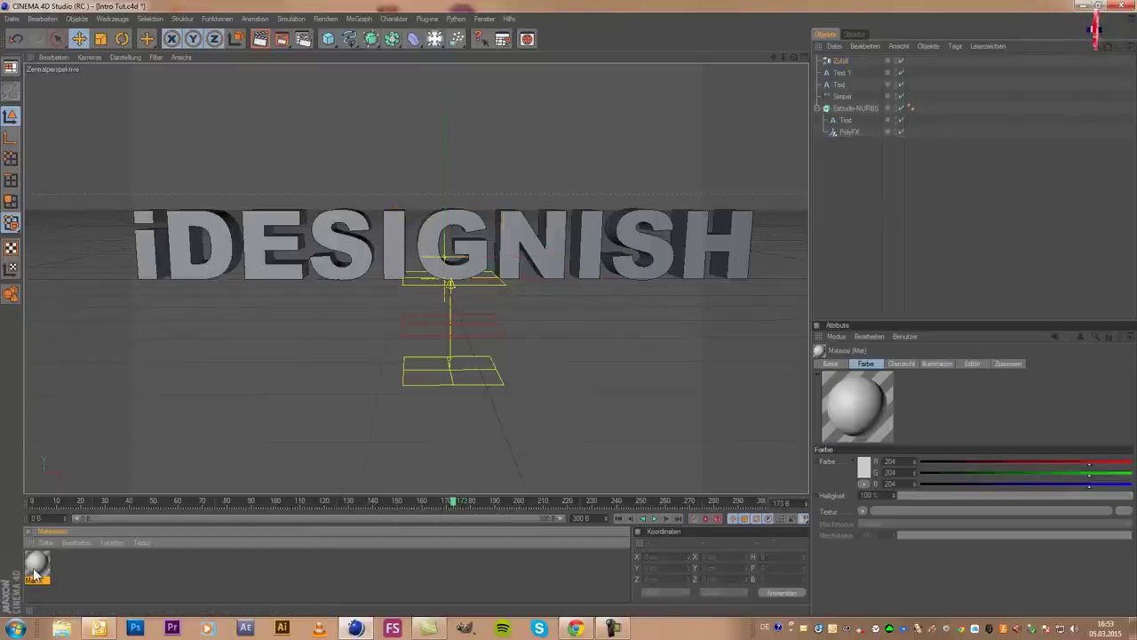
{"action": "double_click", "coordinate": [36, 562]}
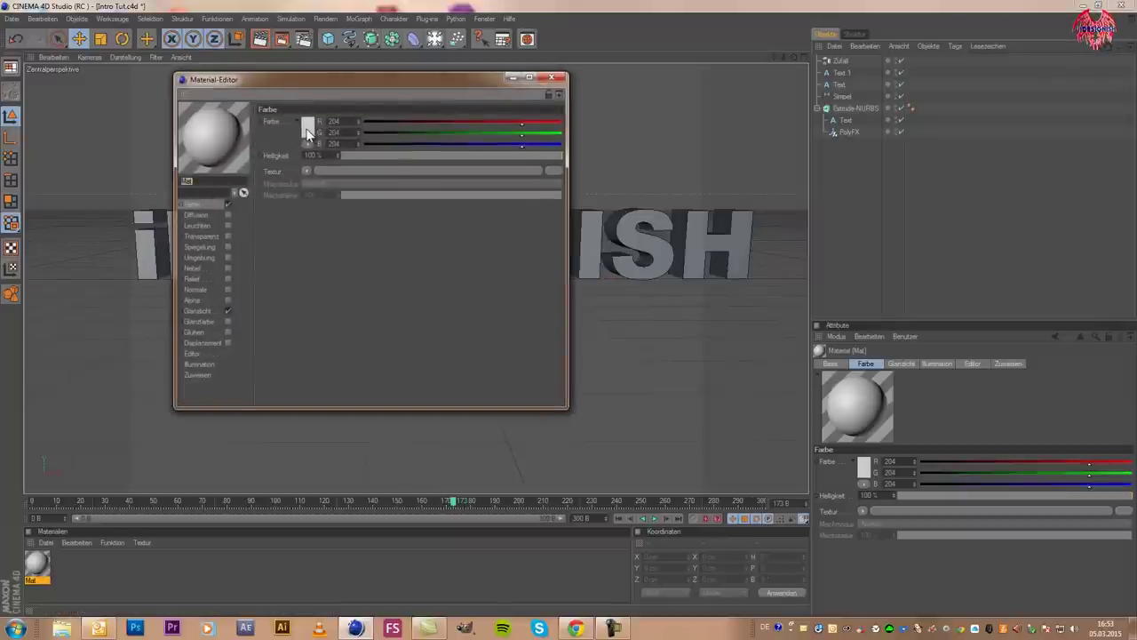
{"action": "left_click", "coordinate": [307, 129]}
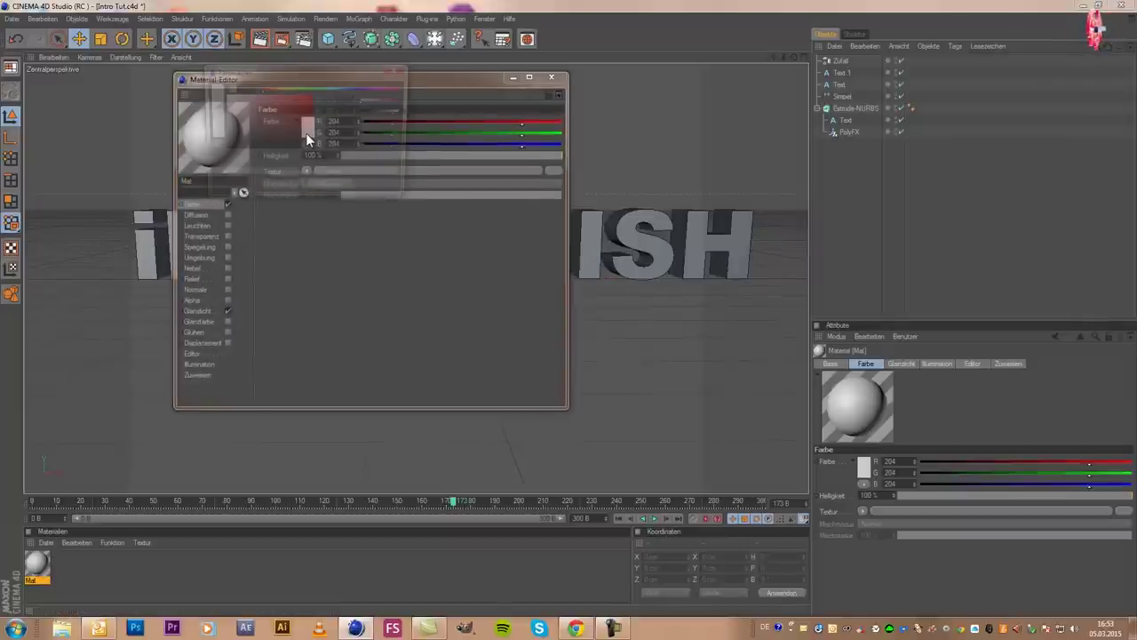
{"action": "left_click", "coordinate": [322, 185]}
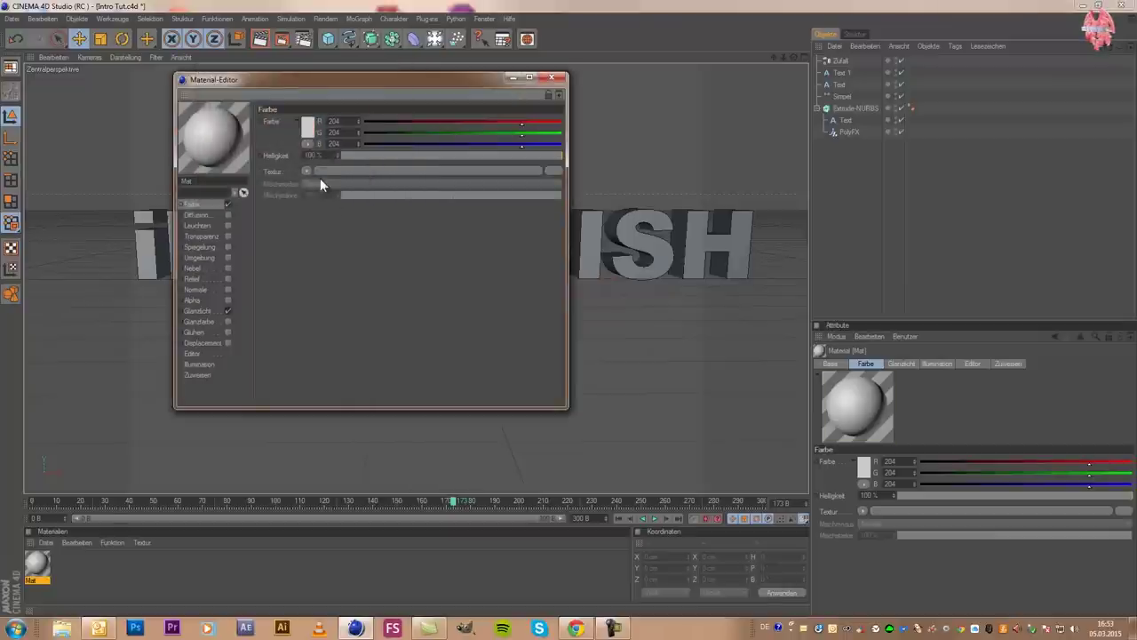
{"action": "left_click", "coordinate": [306, 171]}
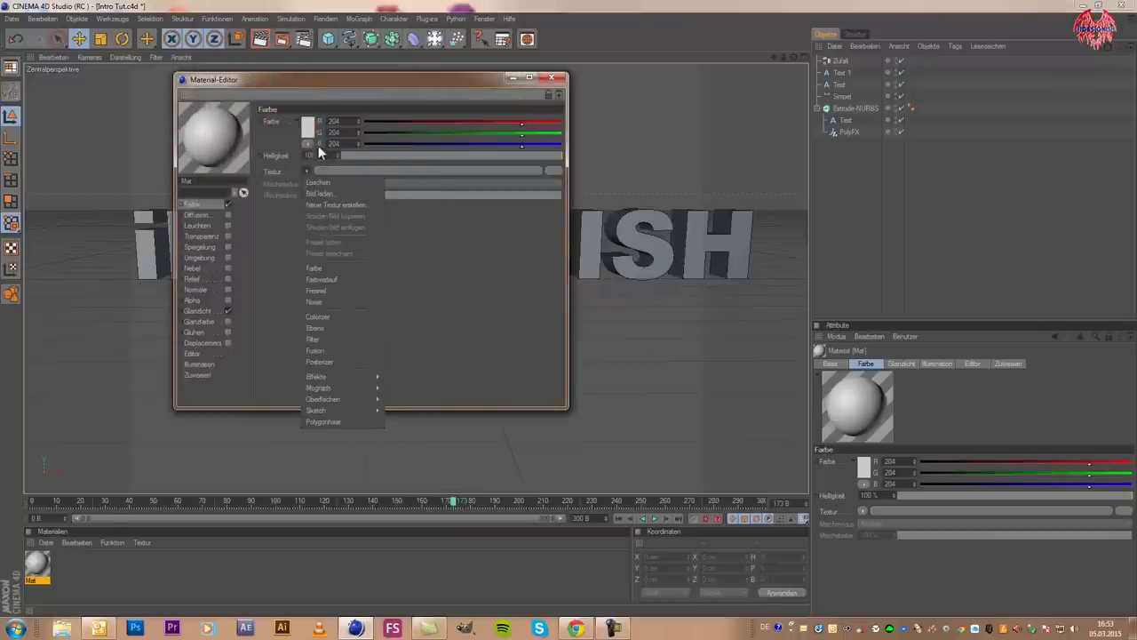
{"action": "left_click", "coordinate": [340, 290]}
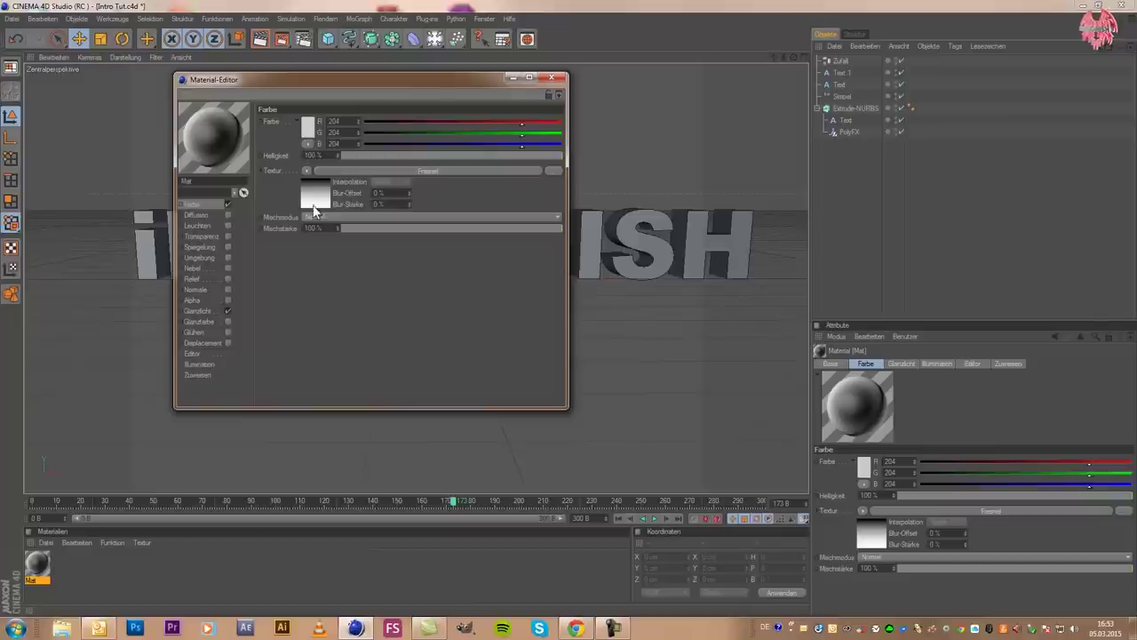
{"action": "left_click", "coordinate": [313, 199]}
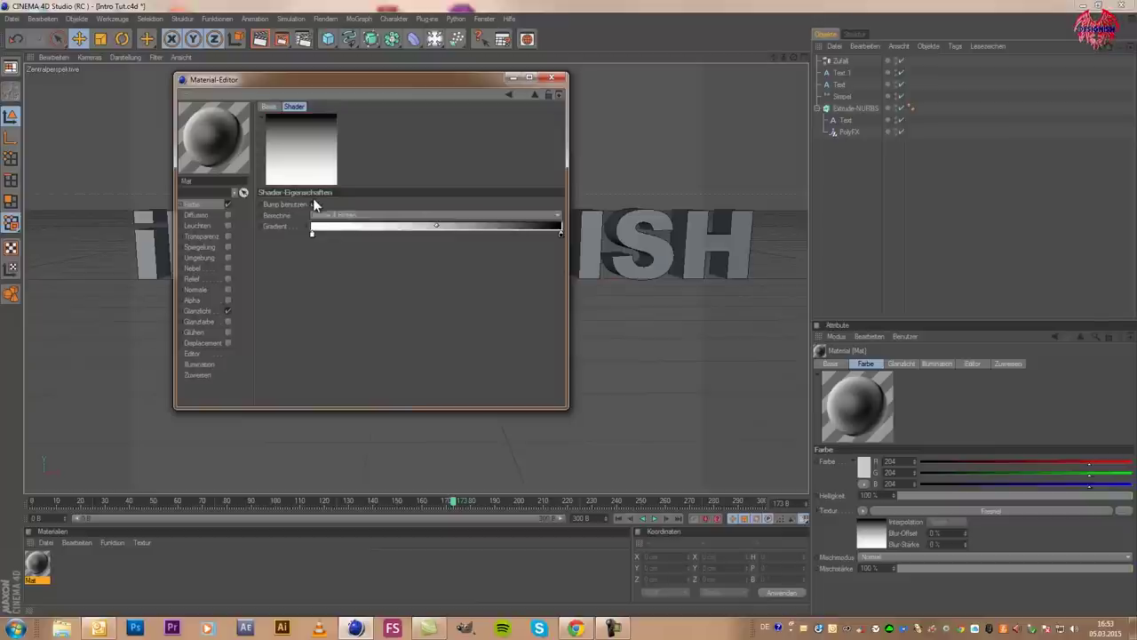
{"action": "left_click", "coordinate": [190, 204]}
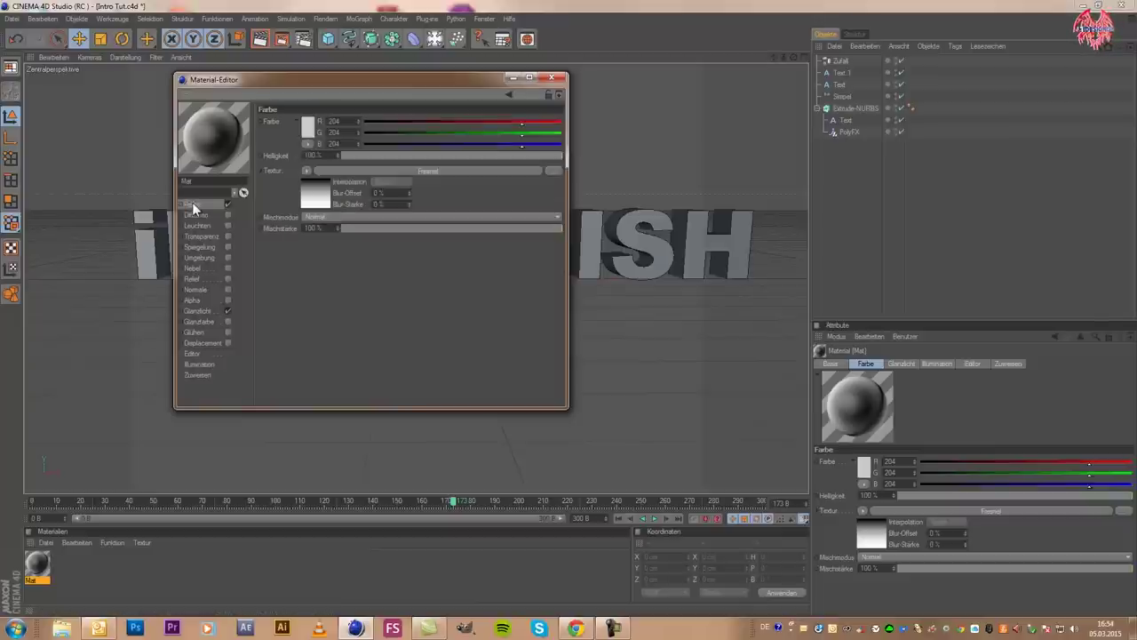
{"action": "left_click", "coordinate": [307, 171]}
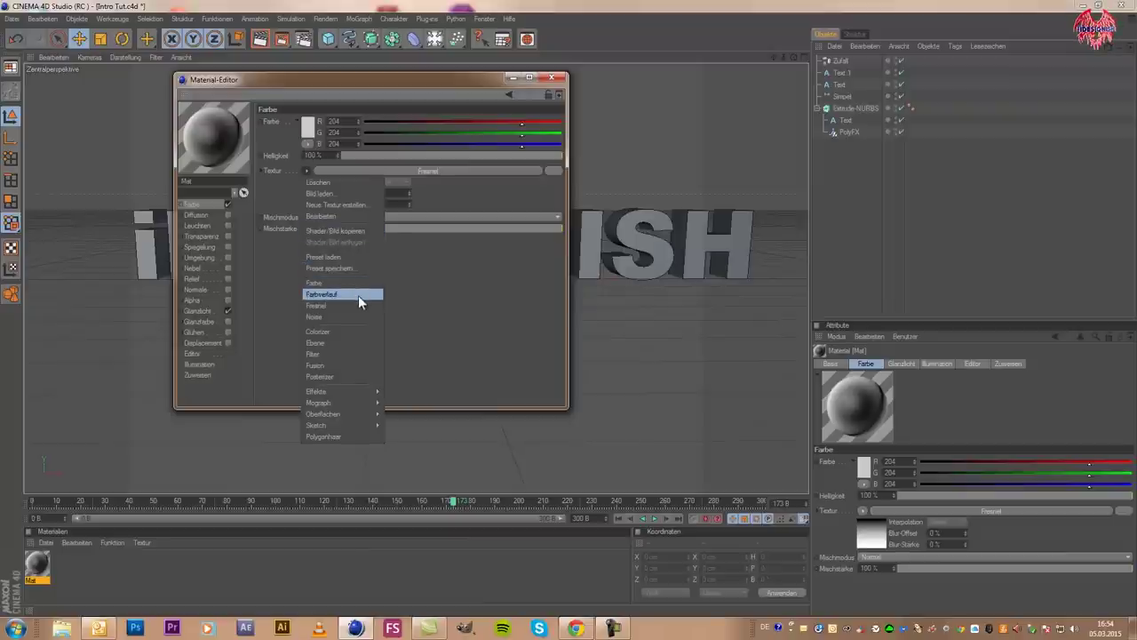
Switch the texture to a 2D-V Farbverlauf gradient and make its right knot black
{"action": "left_click", "coordinate": [357, 294]}
{"action": "left_click", "coordinate": [312, 195]}
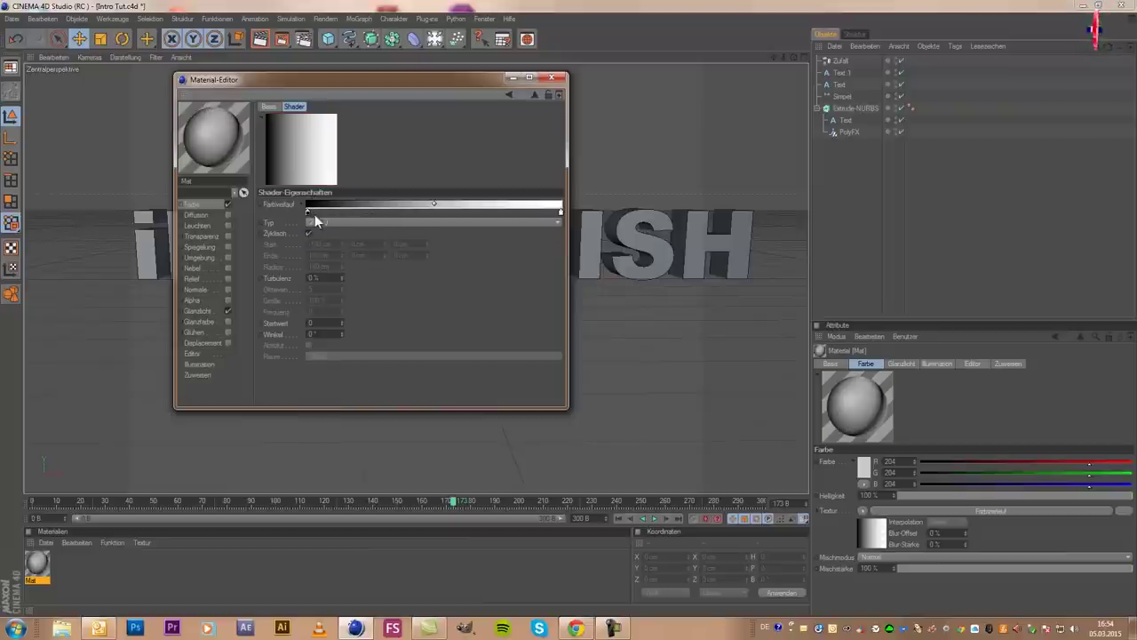
{"action": "left_click", "coordinate": [320, 223]}
{"action": "left_click", "coordinate": [323, 245]}
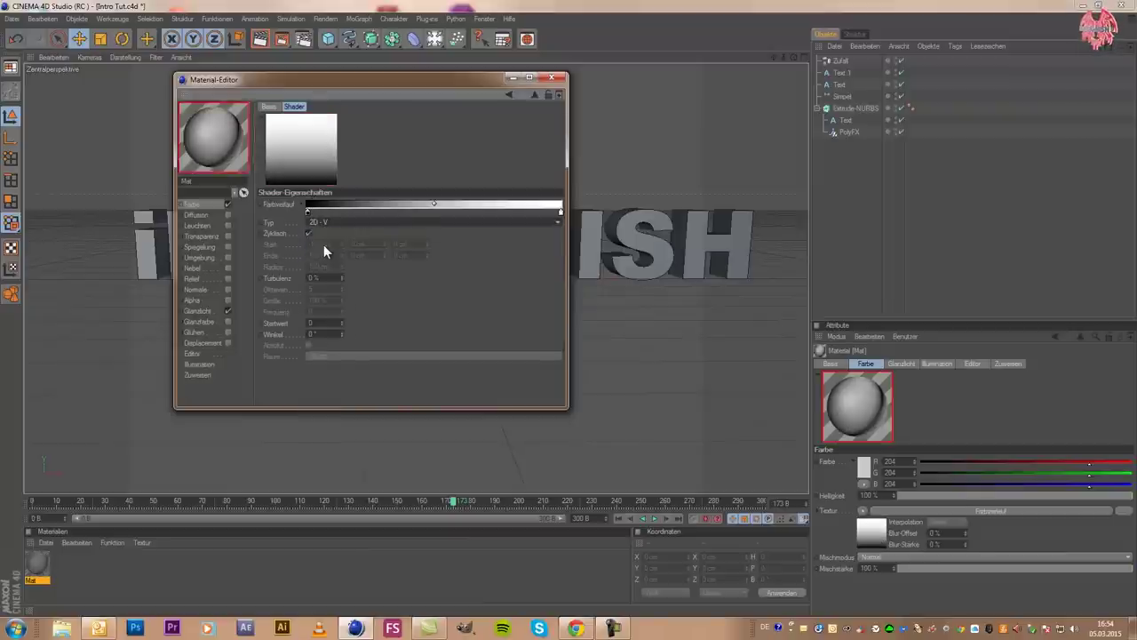
{"action": "double_click", "coordinate": [562, 212]}
{"action": "left_click_drag", "start_coordinate": [560, 212], "coordinate": [564, 272]}
{"action": "left_click", "coordinate": [536, 267]}
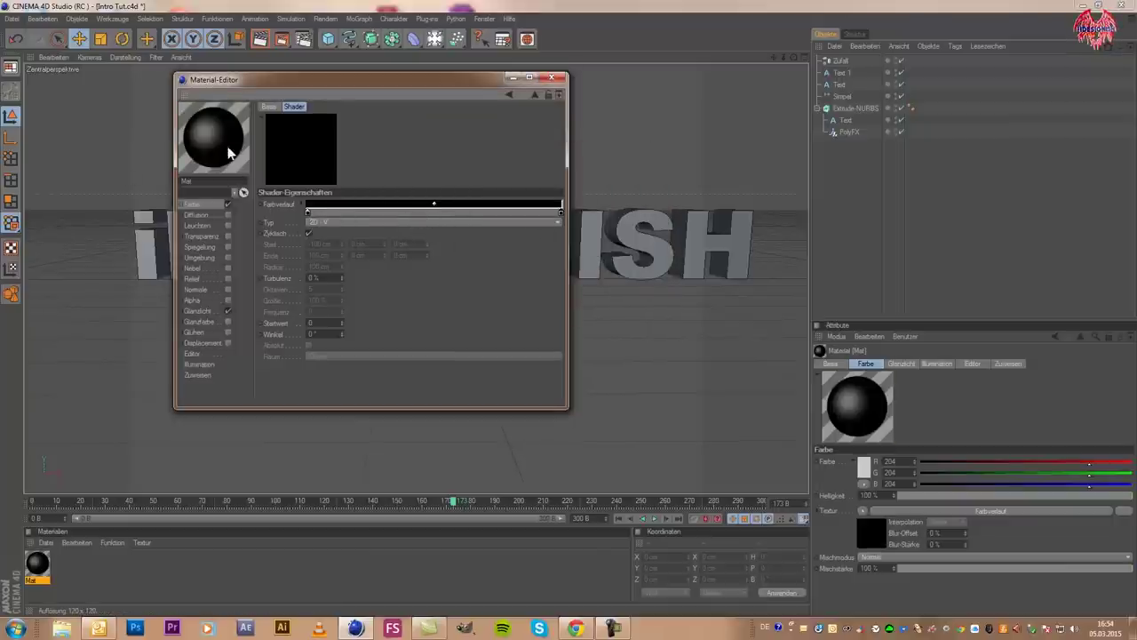
Add a new gradient knot and colour it bright green
{"action": "double_click", "coordinate": [417, 209]}
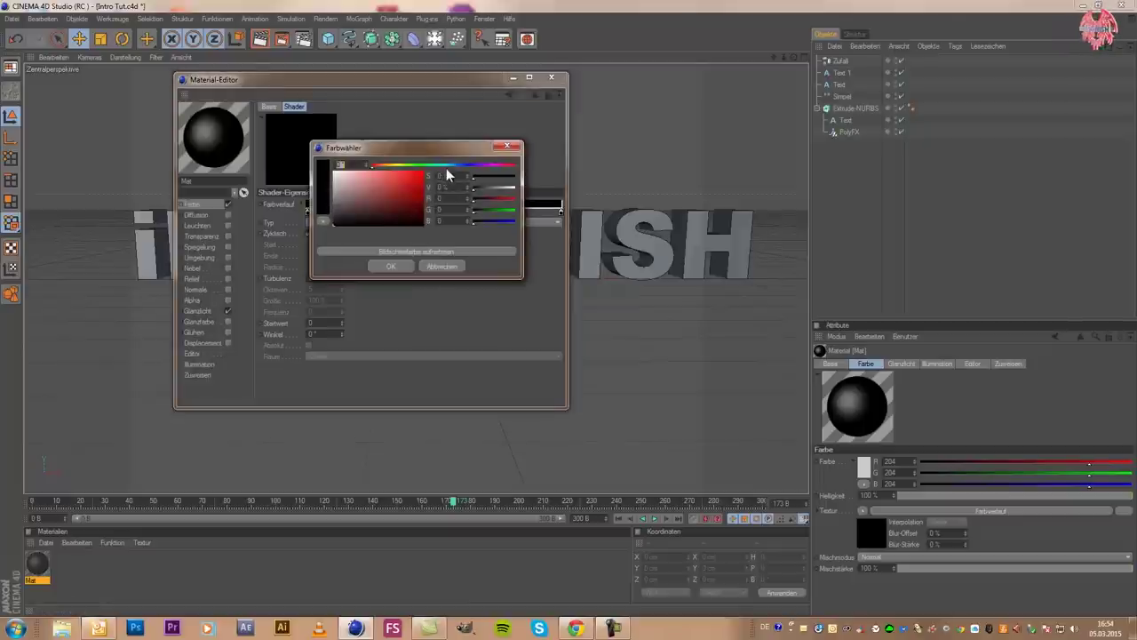
{"action": "left_click", "coordinate": [442, 266]}
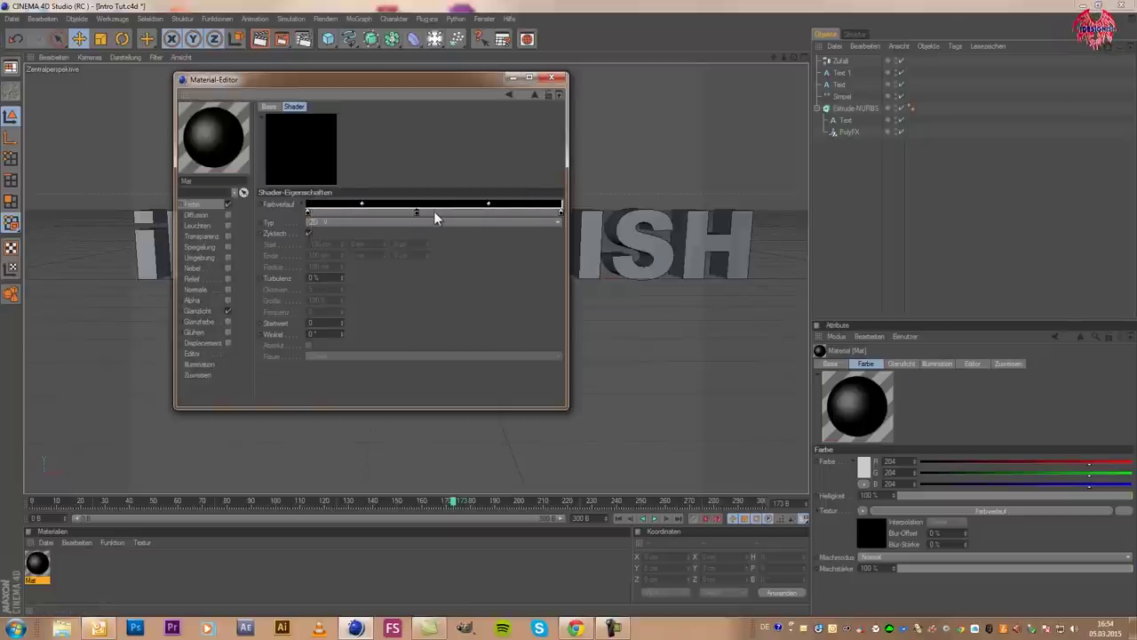
{"action": "left_click", "coordinate": [440, 211]}
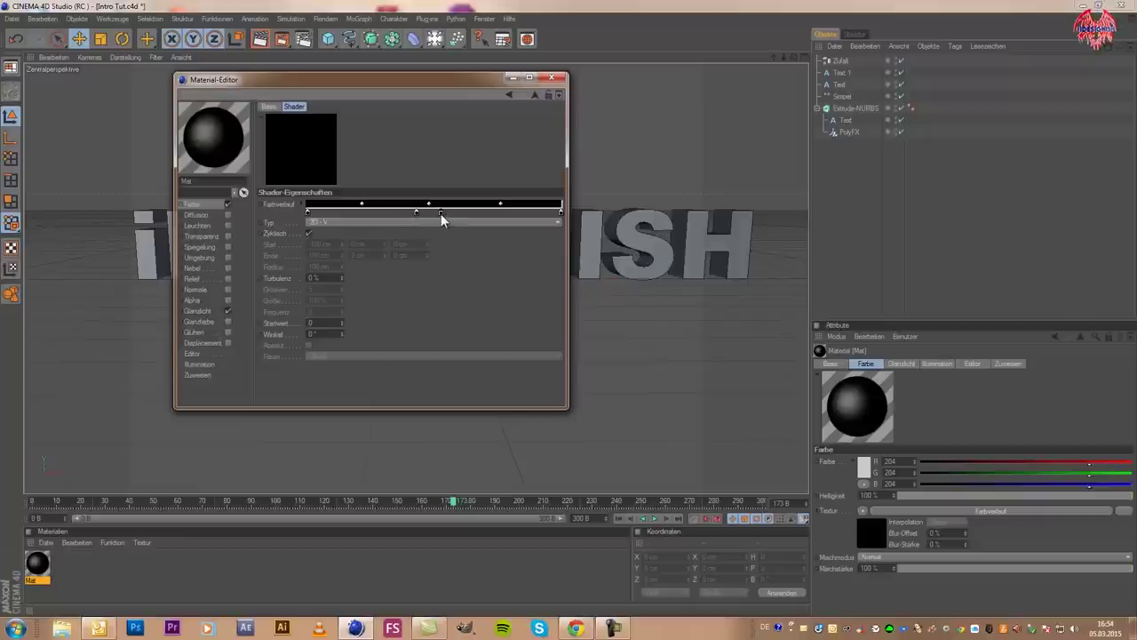
{"action": "left_click", "coordinate": [440, 214]}
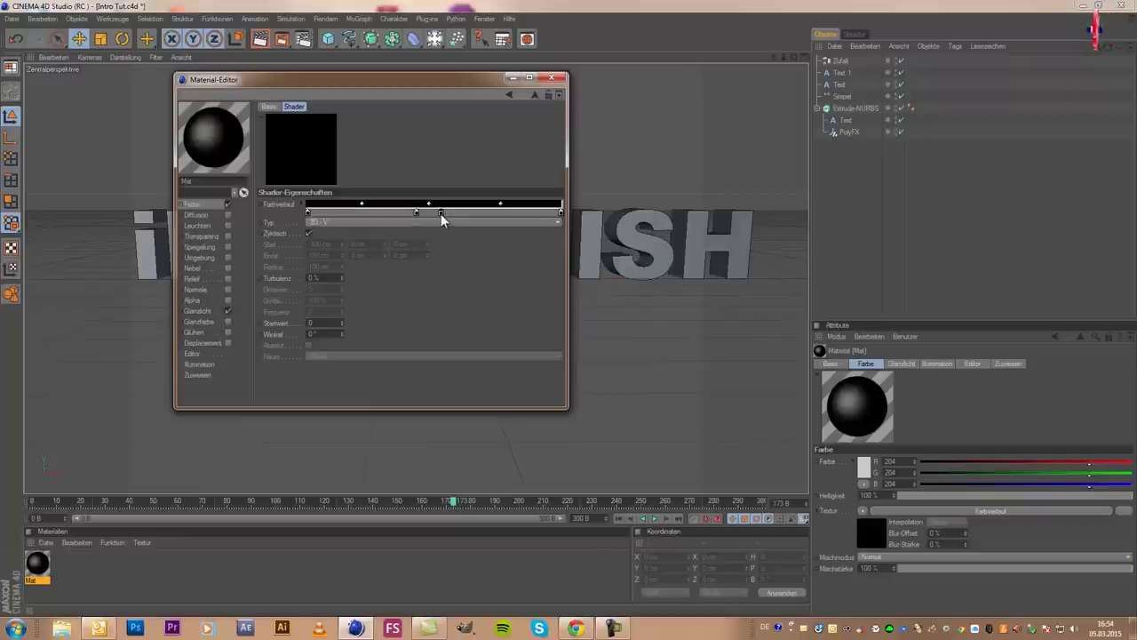
{"action": "double_click", "coordinate": [441, 213]}
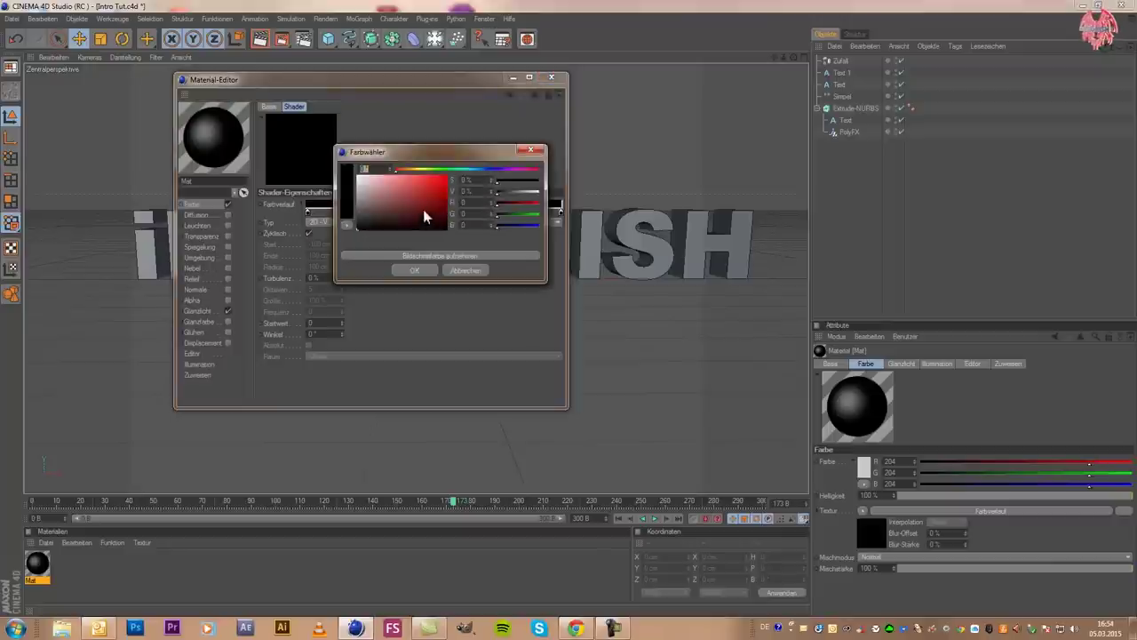
{"action": "left_click_drag", "start_coordinate": [464, 171], "coordinate": [442, 171]}
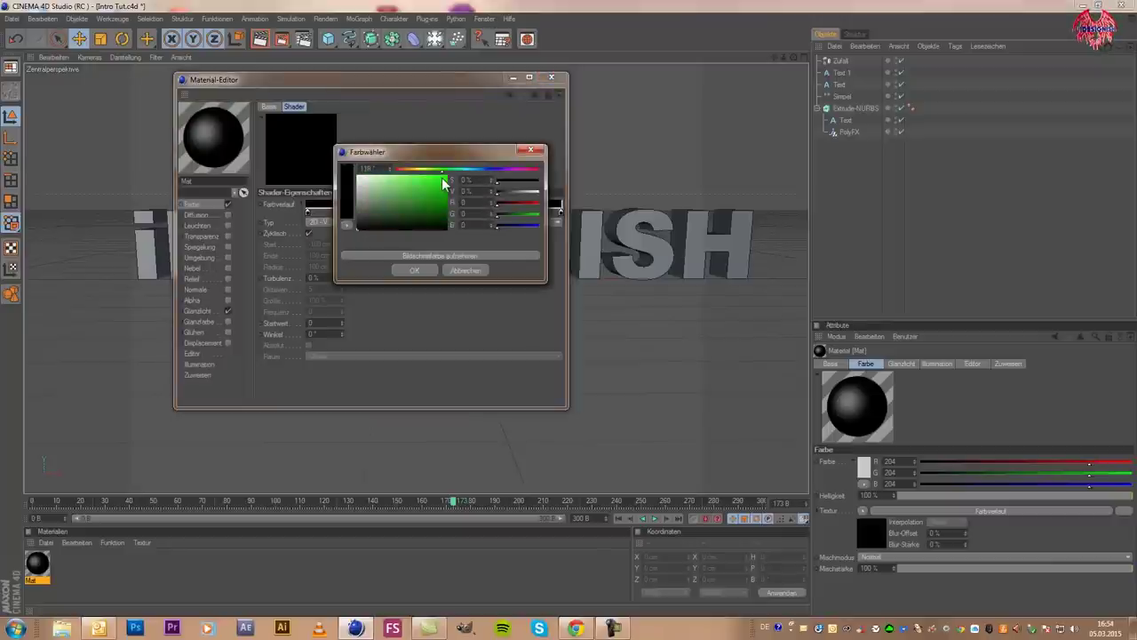
{"action": "left_click", "coordinate": [468, 178]}
{"action": "left_click", "coordinate": [425, 266]}
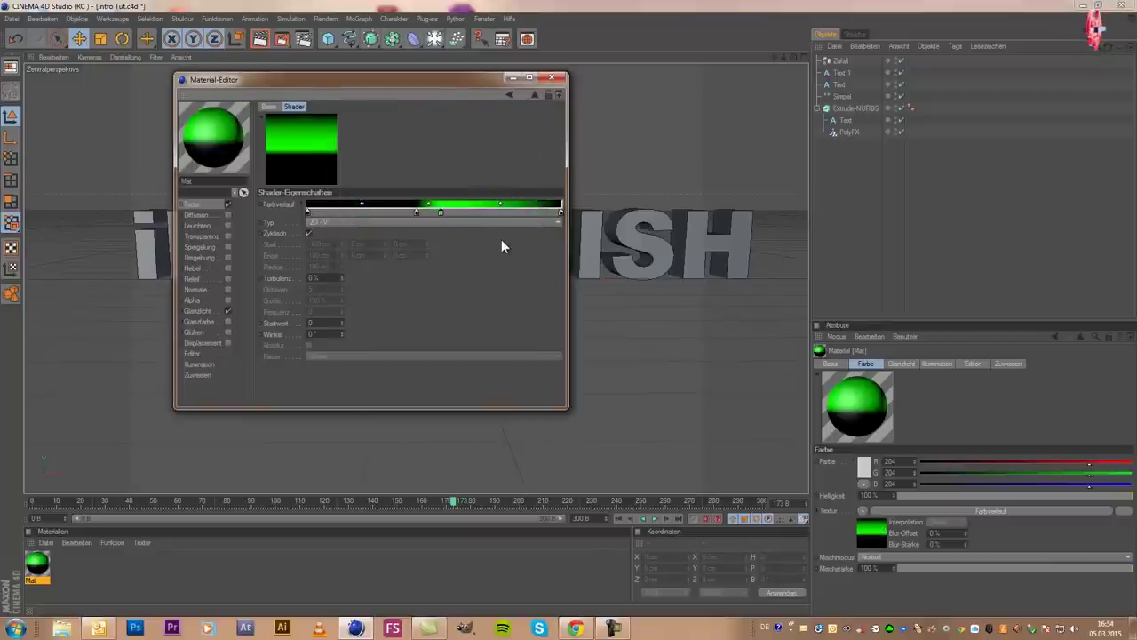
Adjust the knots to narrow the green into a thin band mid-gradient
{"action": "left_click_drag", "start_coordinate": [501, 203], "coordinate": [435, 206]}
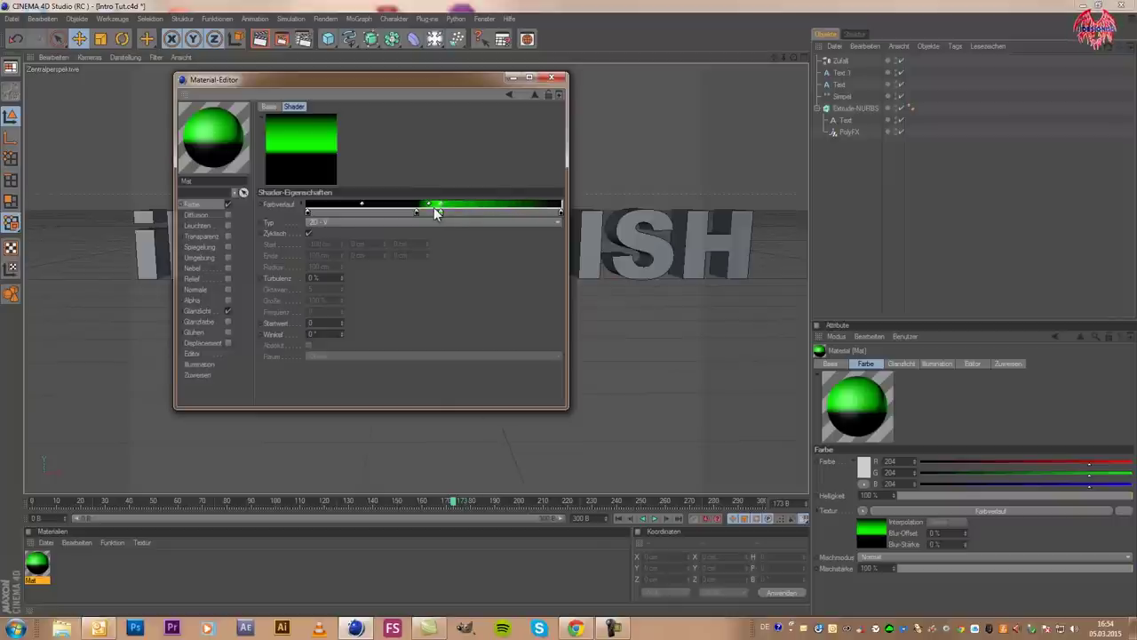
{"action": "left_click", "coordinate": [436, 210]}
{"action": "left_click_drag", "start_coordinate": [433, 207], "coordinate": [421, 210]}
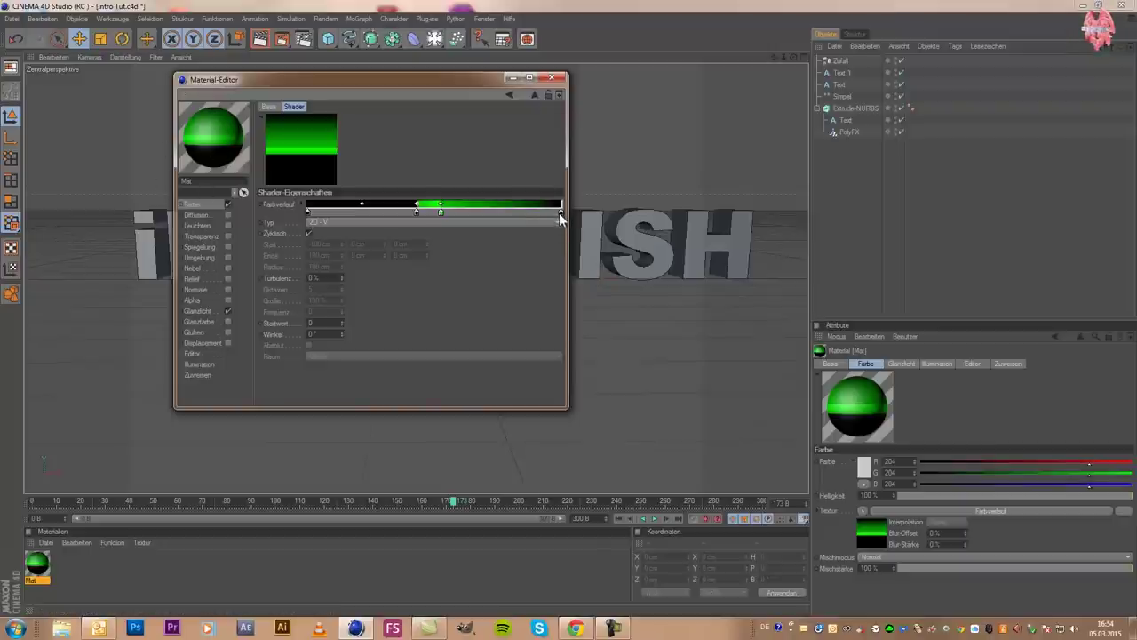
{"action": "left_click_drag", "start_coordinate": [559, 212], "coordinate": [459, 223]}
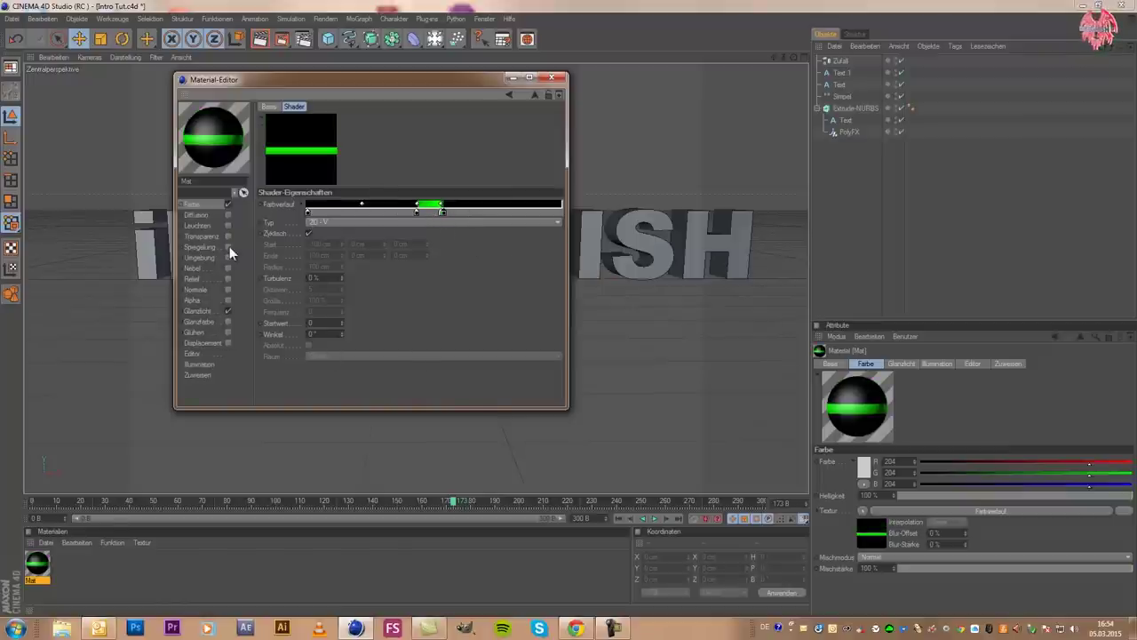
Copy the Farbe channel's gradient shader and paste it into the newly enabled Leuchten channel
{"action": "left_click", "coordinate": [206, 205]}
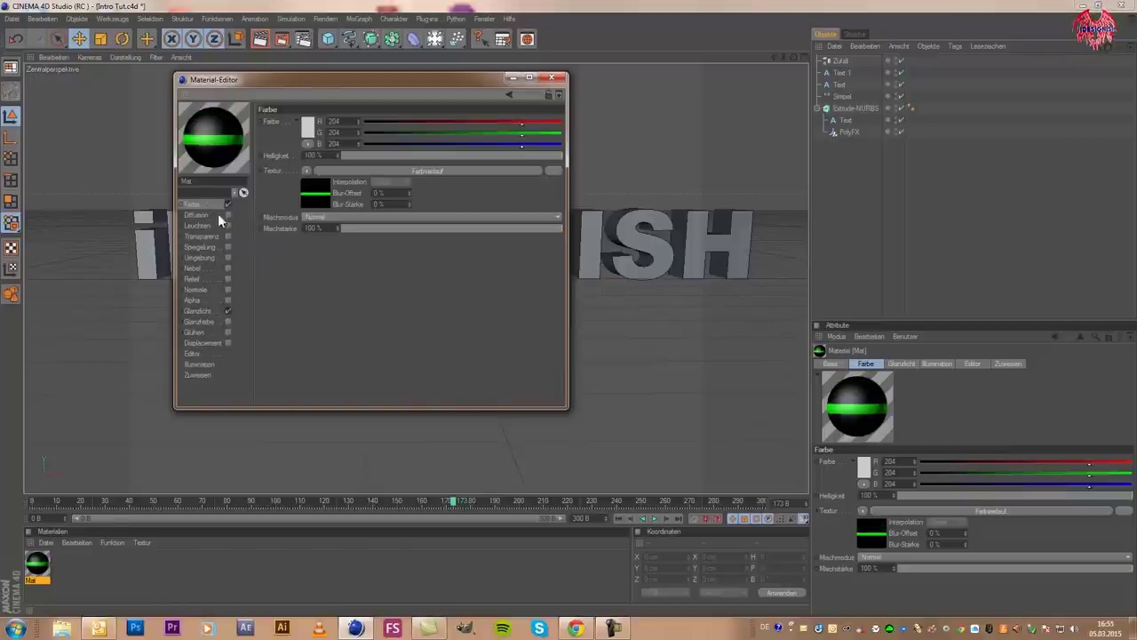
{"action": "left_click", "coordinate": [308, 171]}
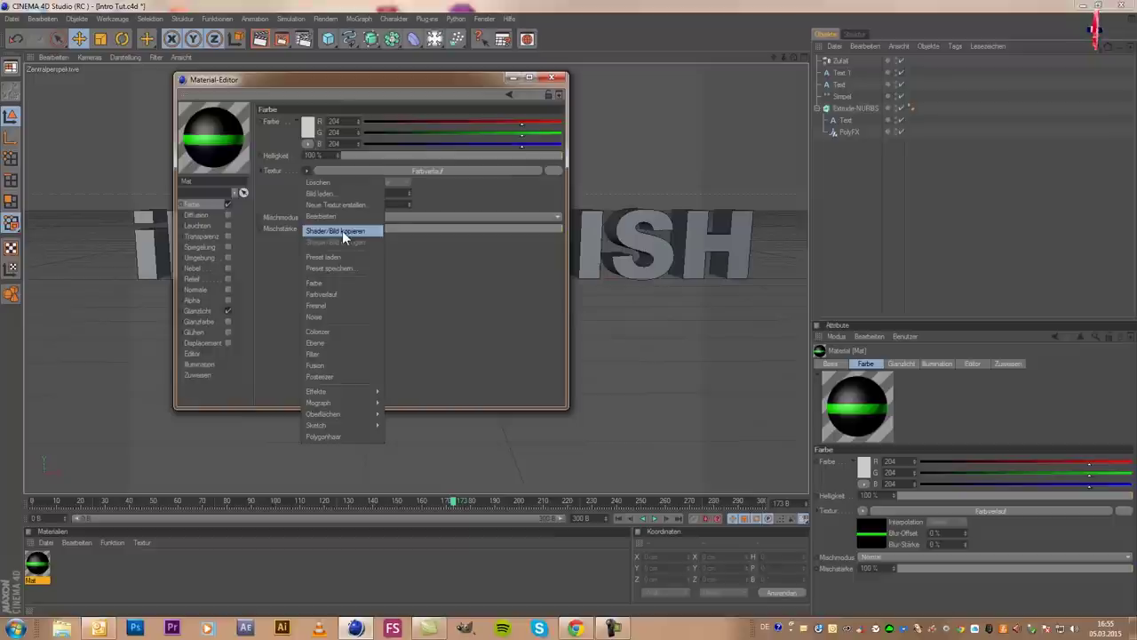
{"action": "left_click", "coordinate": [342, 230]}
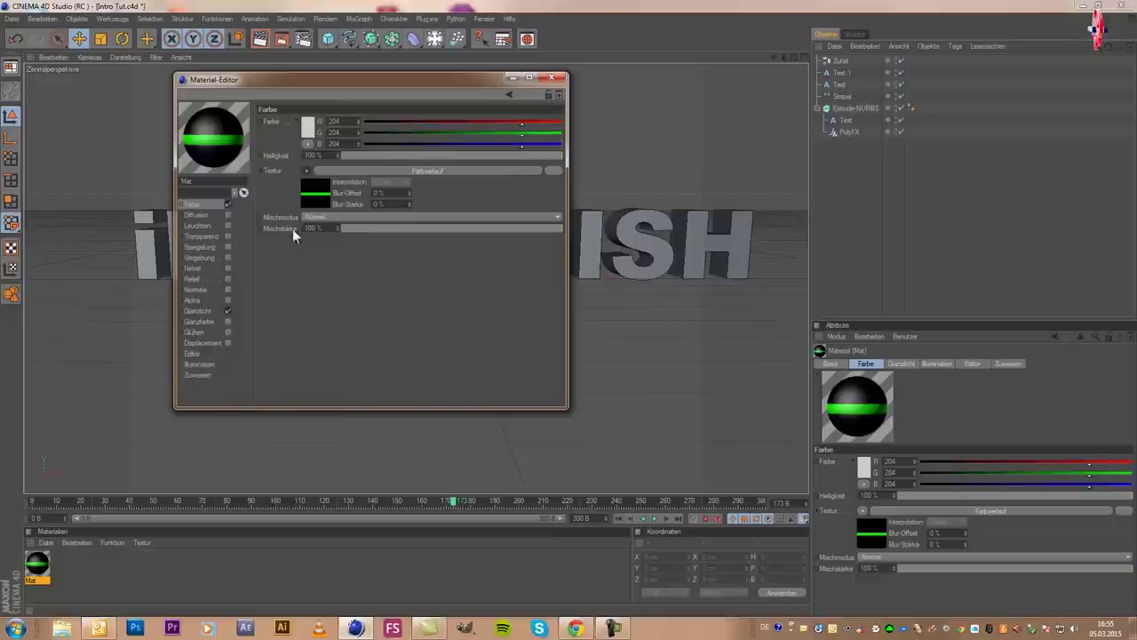
{"action": "left_click", "coordinate": [211, 226]}
{"action": "left_click", "coordinate": [227, 224]}
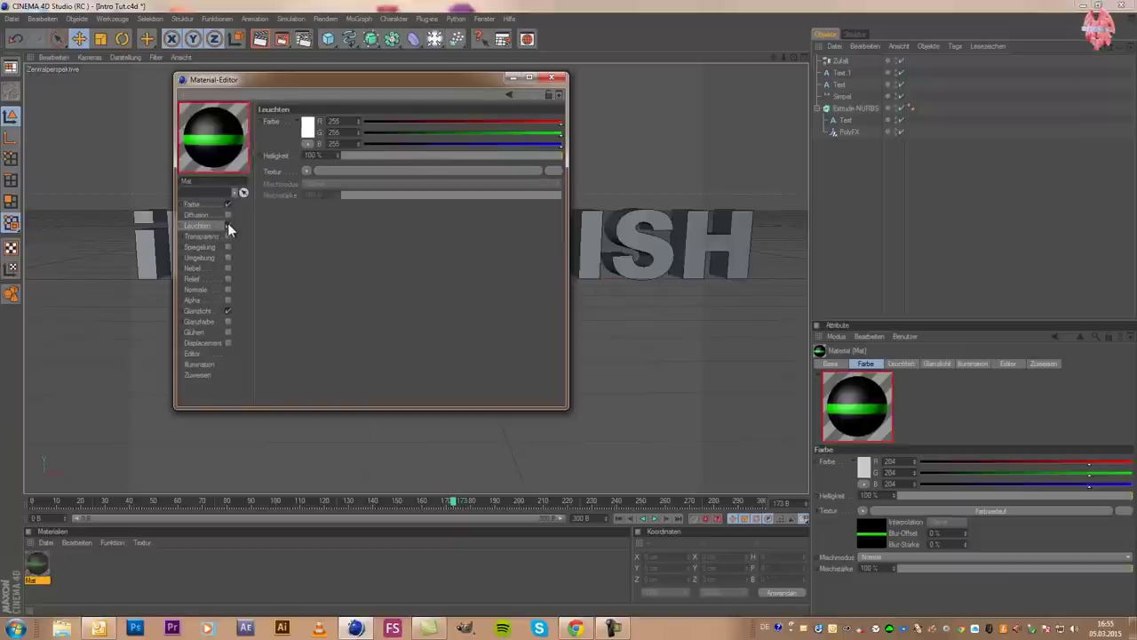
{"action": "left_click", "coordinate": [306, 171]}
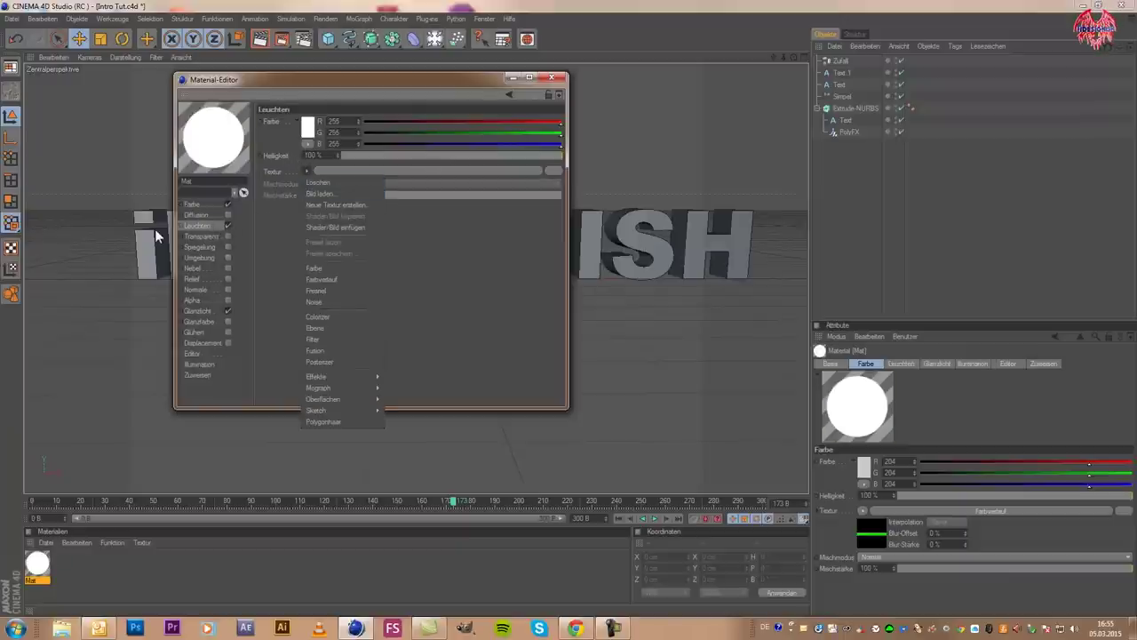
{"action": "left_click", "coordinate": [364, 227]}
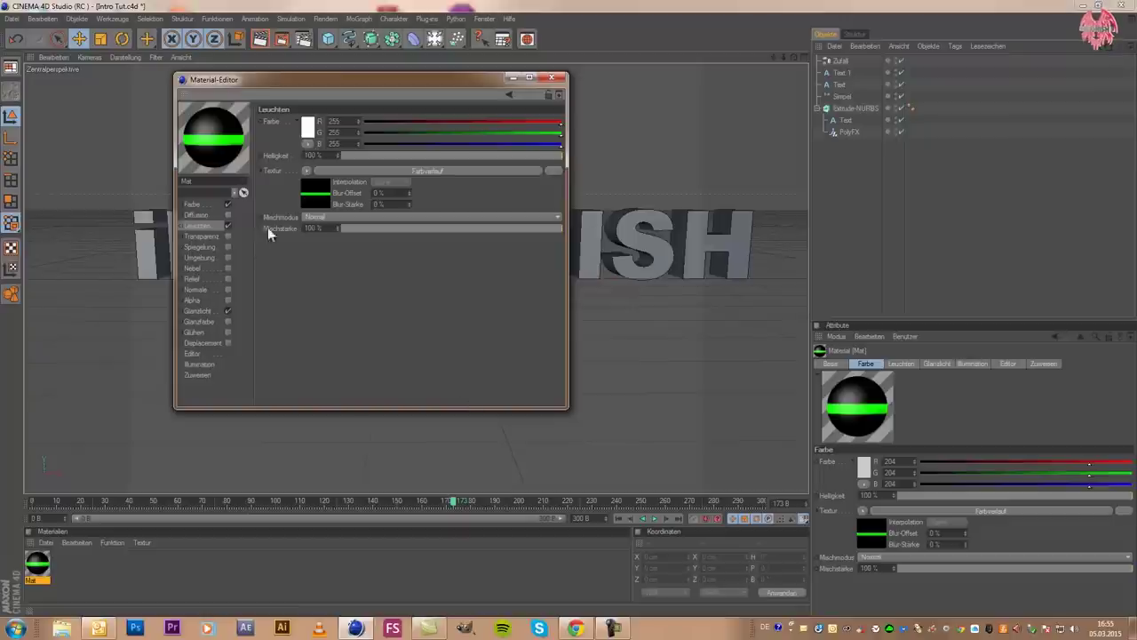
Enable Spiegelung with a Fresnel texture and close the Material-Editor
{"action": "left_click", "coordinate": [199, 310]}
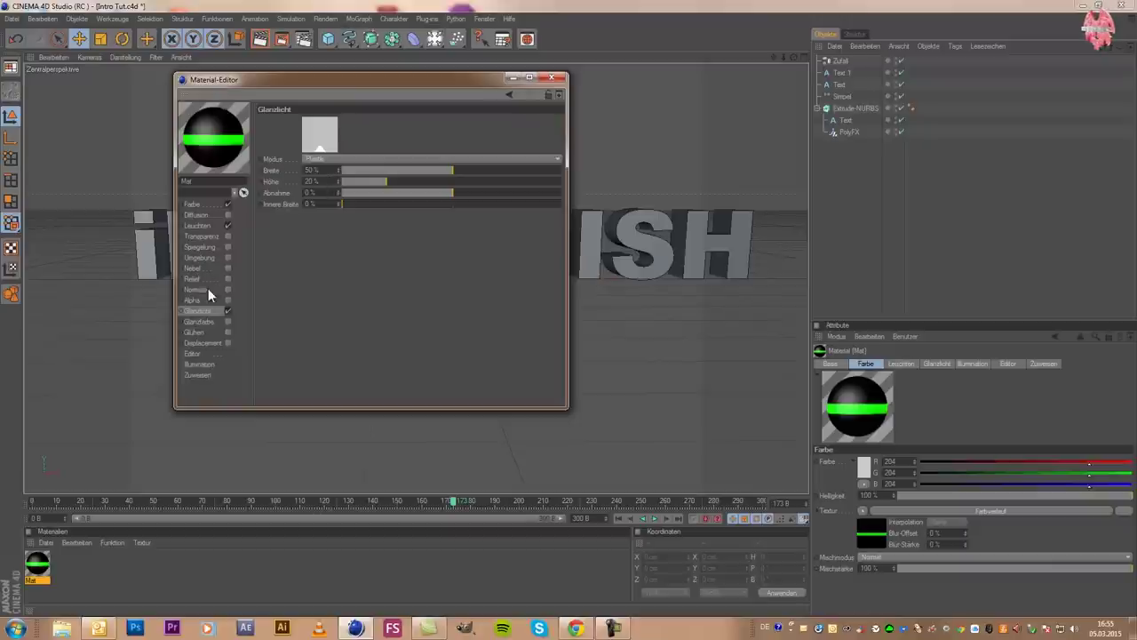
{"action": "left_click", "coordinate": [201, 247]}
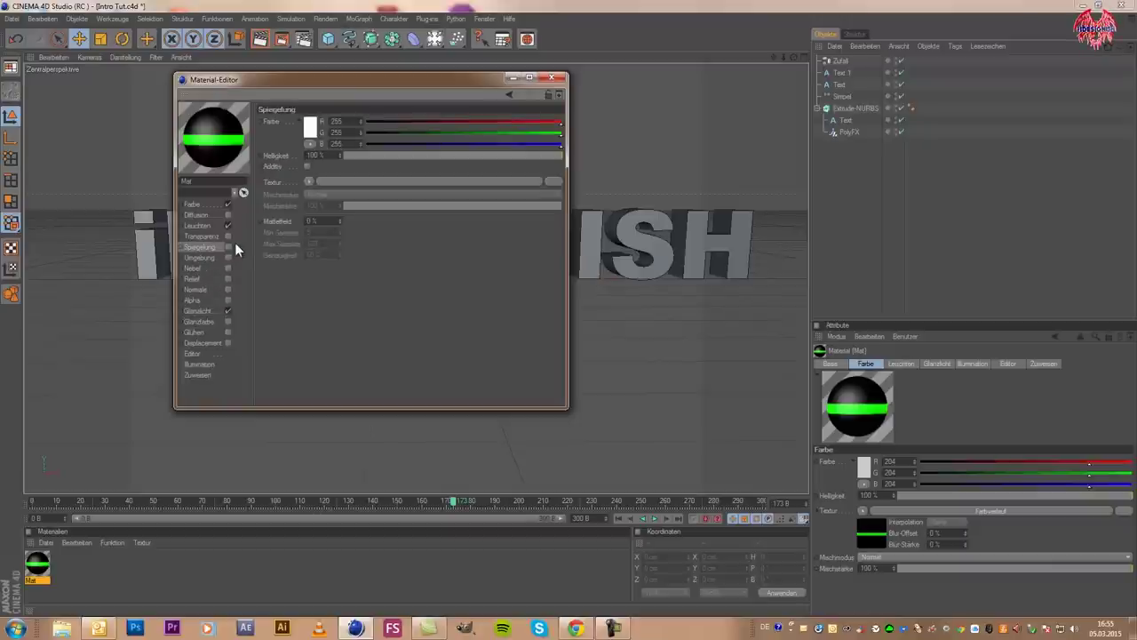
{"action": "left_click", "coordinate": [227, 246]}
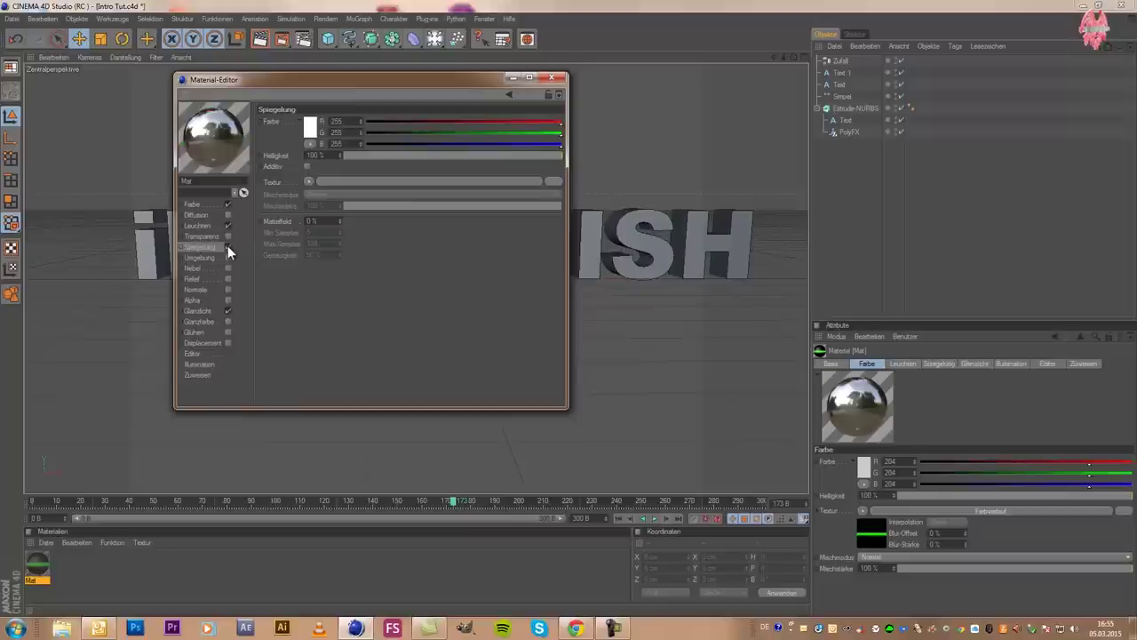
{"action": "left_click", "coordinate": [311, 181]}
{"action": "left_click", "coordinate": [348, 302]}
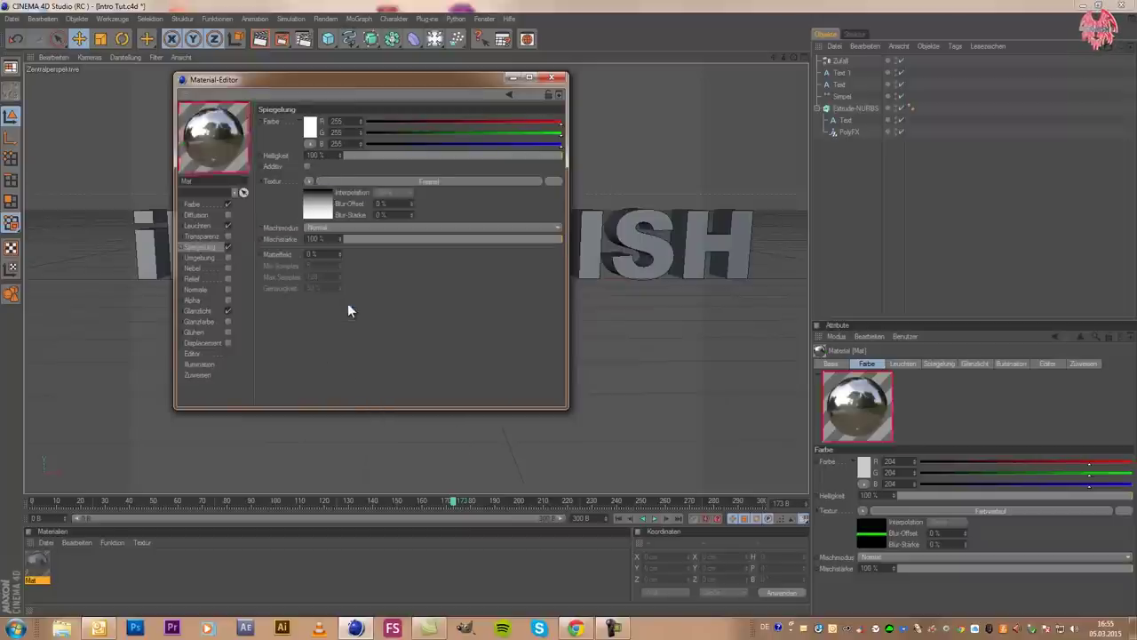
{"action": "left_click", "coordinate": [551, 78]}
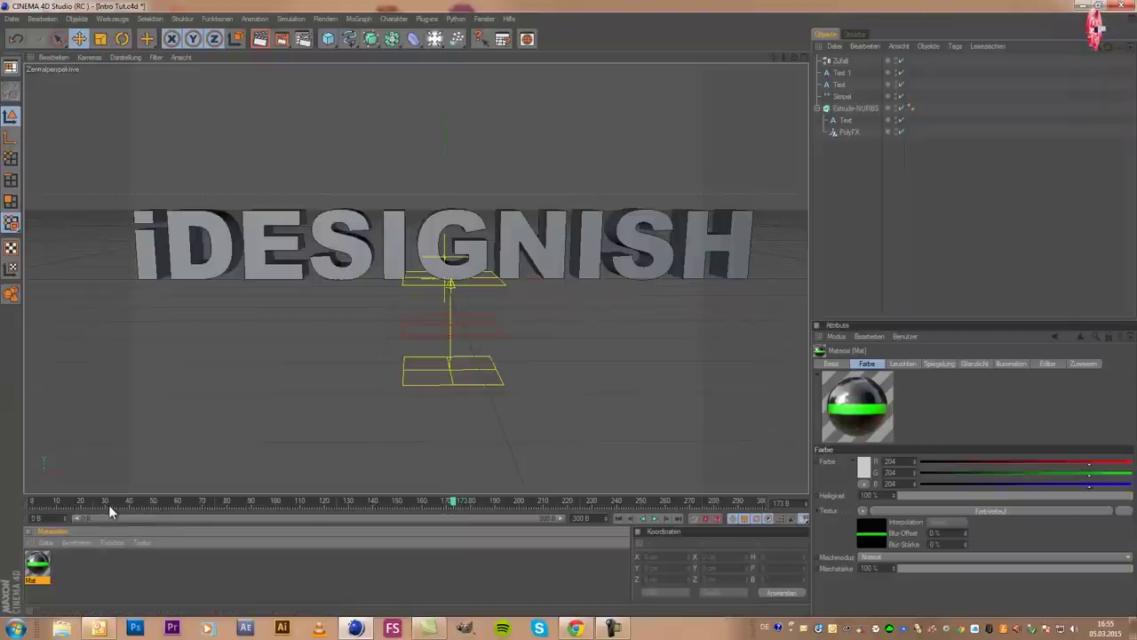
Duplicate Mat with Ctrl+C and Ctrl+V into four materials and open the third one's Leuchten channel
{"action": "left_click", "coordinate": [48, 564]}
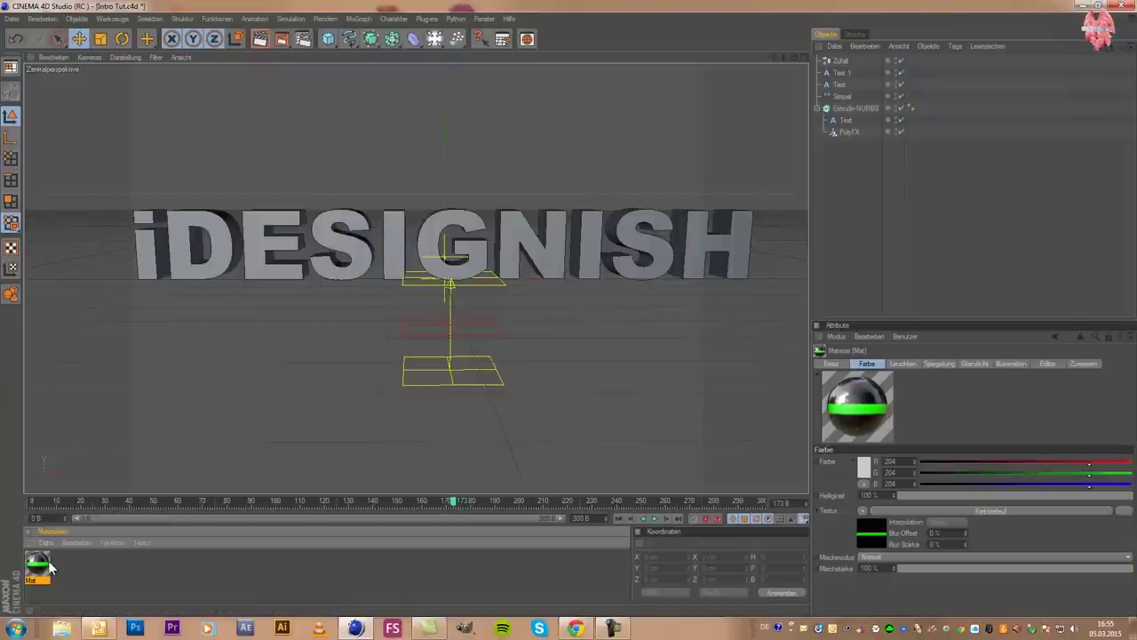
{"action": "key", "text": "ctrl+c"}
{"action": "key", "text": "ctrl+v"}
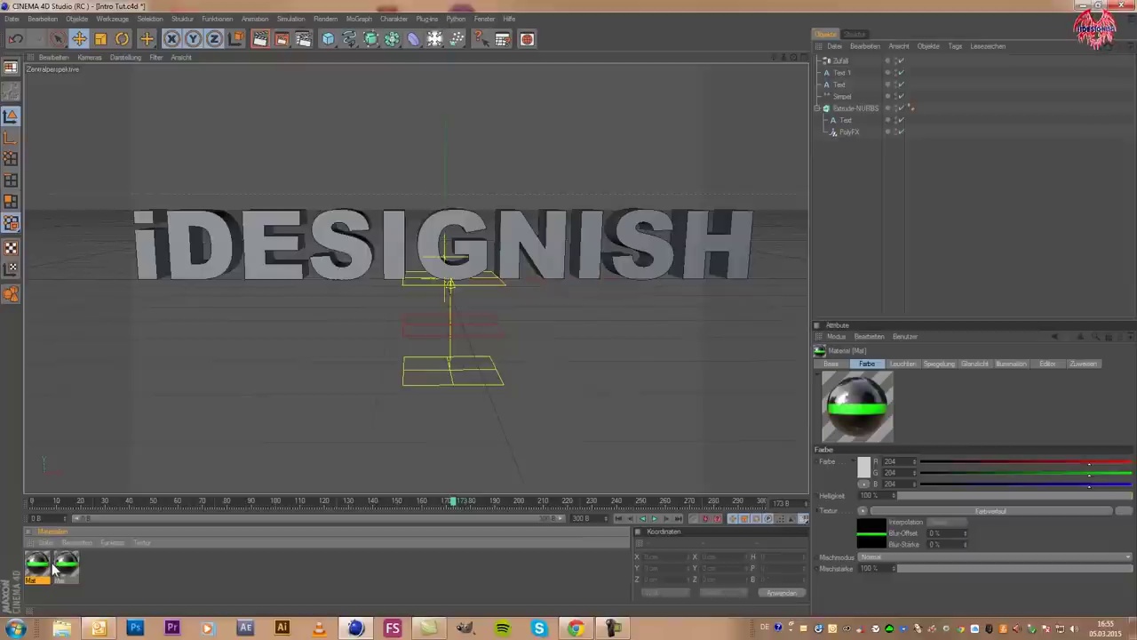
{"action": "key", "text": "ctrl+v"}
{"action": "key", "text": "ctrl+v"}
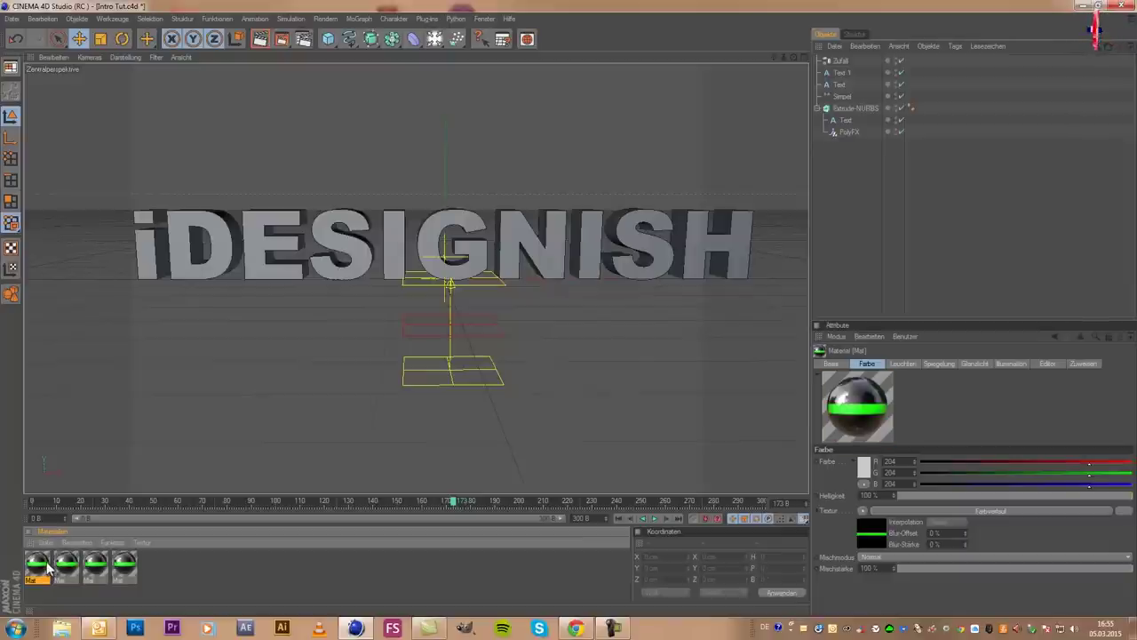
{"action": "left_click", "coordinate": [123, 567]}
{"action": "left_click", "coordinate": [97, 565]}
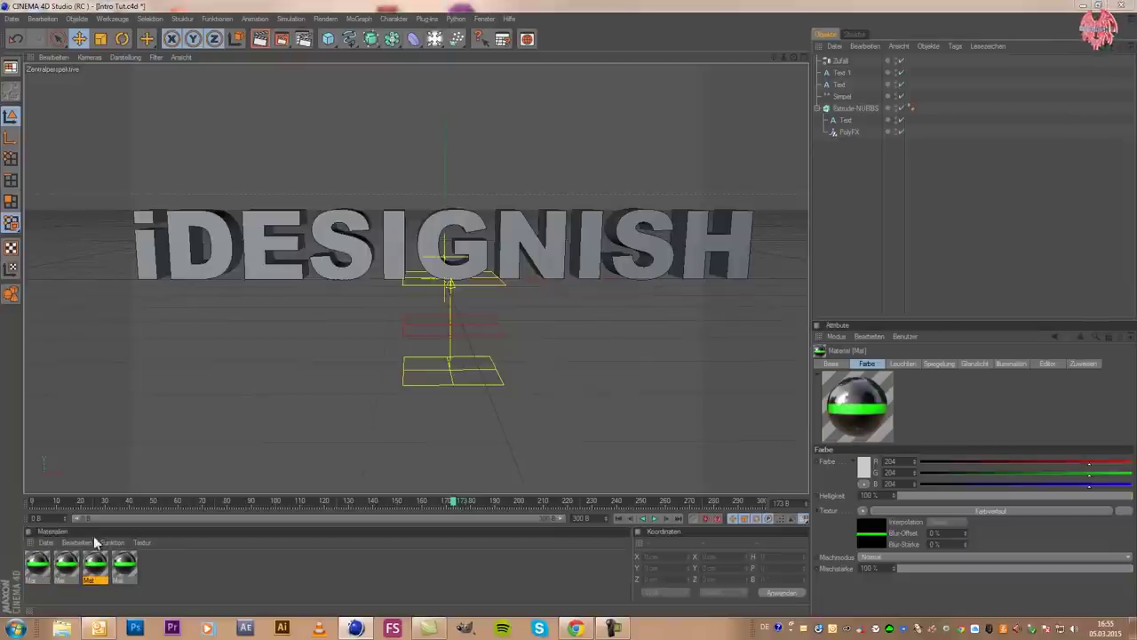
{"action": "double_click", "coordinate": [95, 565]}
{"action": "left_click", "coordinate": [189, 225]}
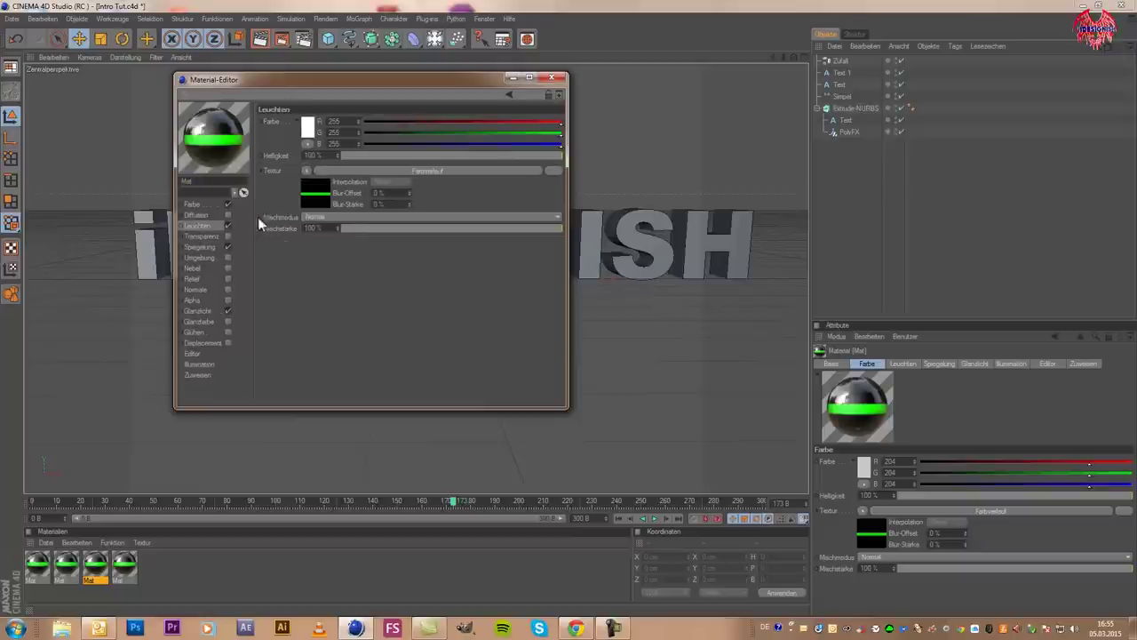
Change the third material's Leuchten gradient knot from green to red
{"action": "left_click", "coordinate": [328, 199]}
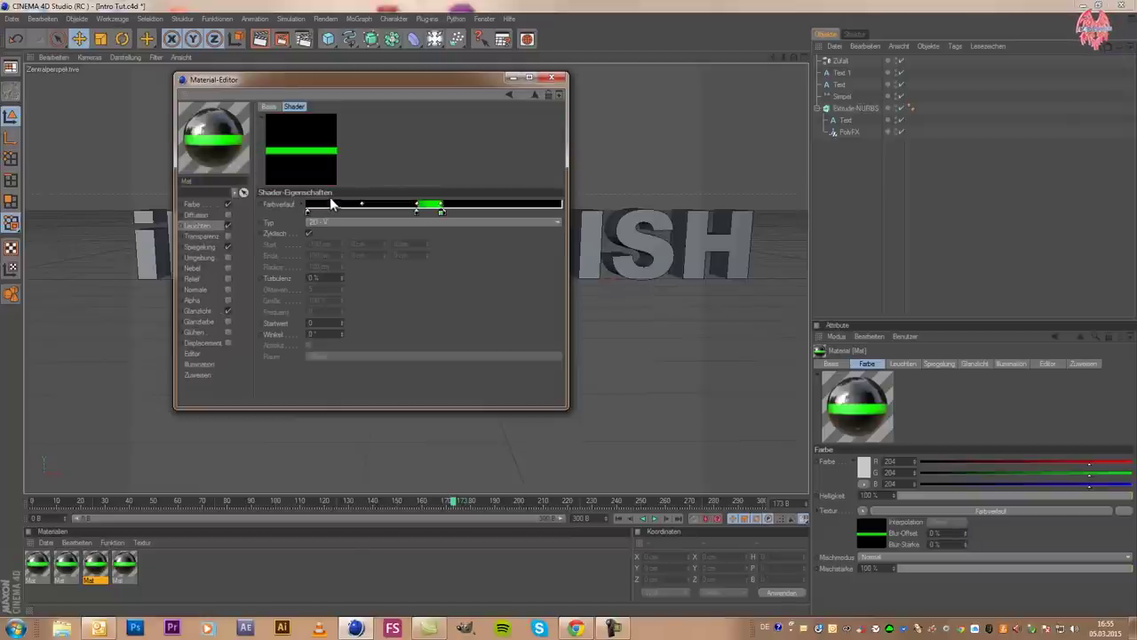
{"action": "double_click", "coordinate": [441, 213]}
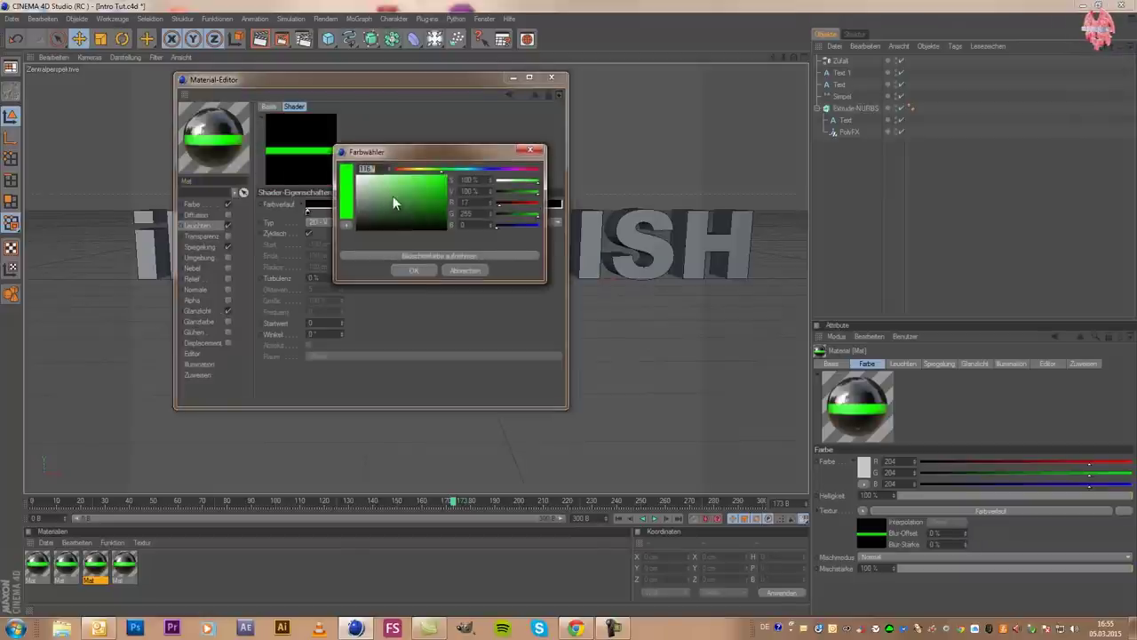
{"action": "left_click_drag", "start_coordinate": [435, 170], "coordinate": [349, 189]}
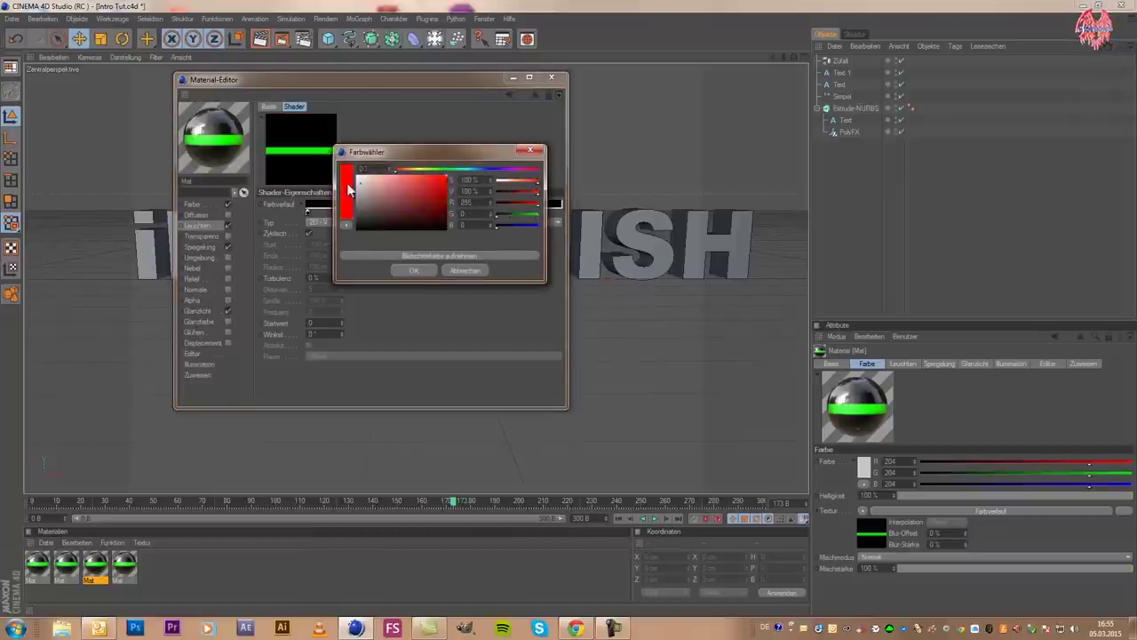
{"action": "left_click", "coordinate": [434, 269]}
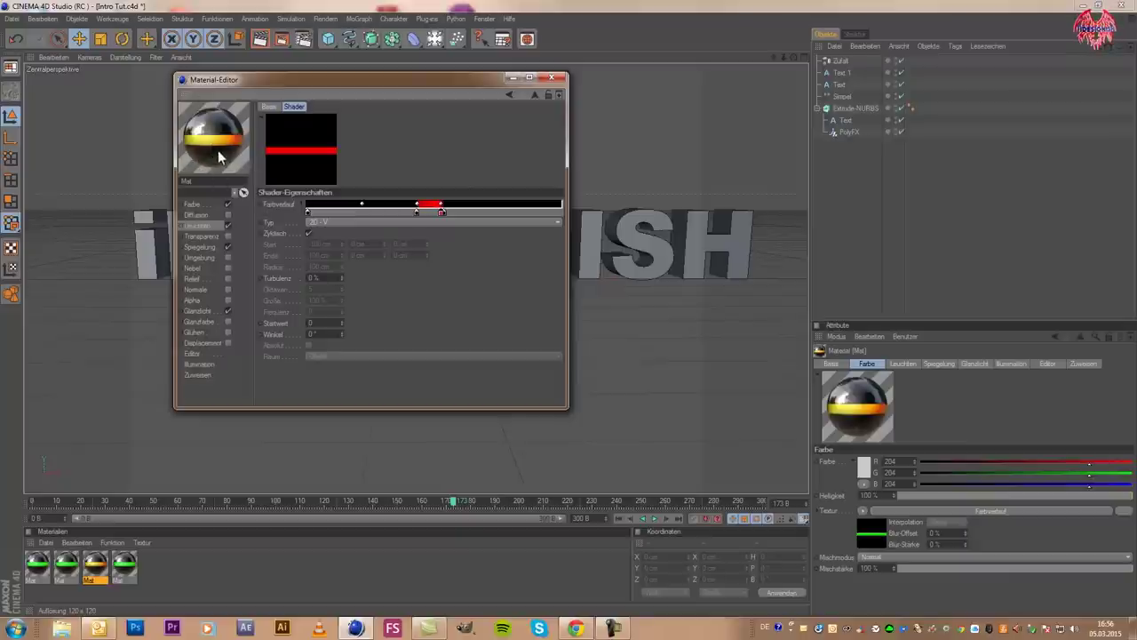
{"action": "left_click", "coordinate": [551, 78]}
Recolour the second material's Leuchten gradient knot from green to purple
{"action": "double_click", "coordinate": [66, 565]}
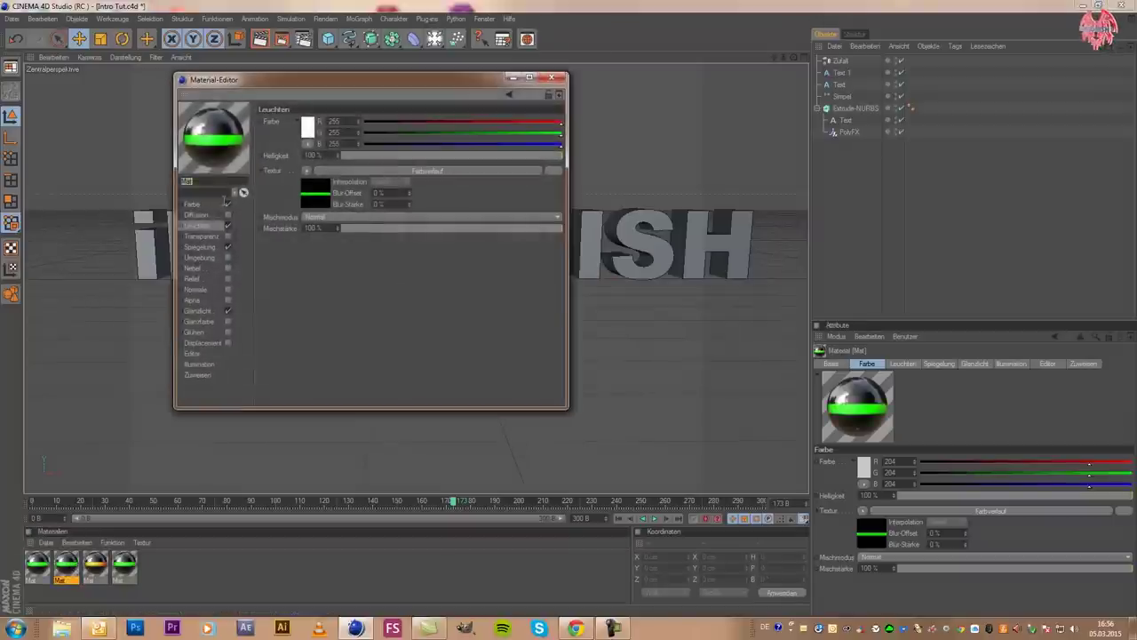
{"action": "left_click", "coordinate": [300, 200]}
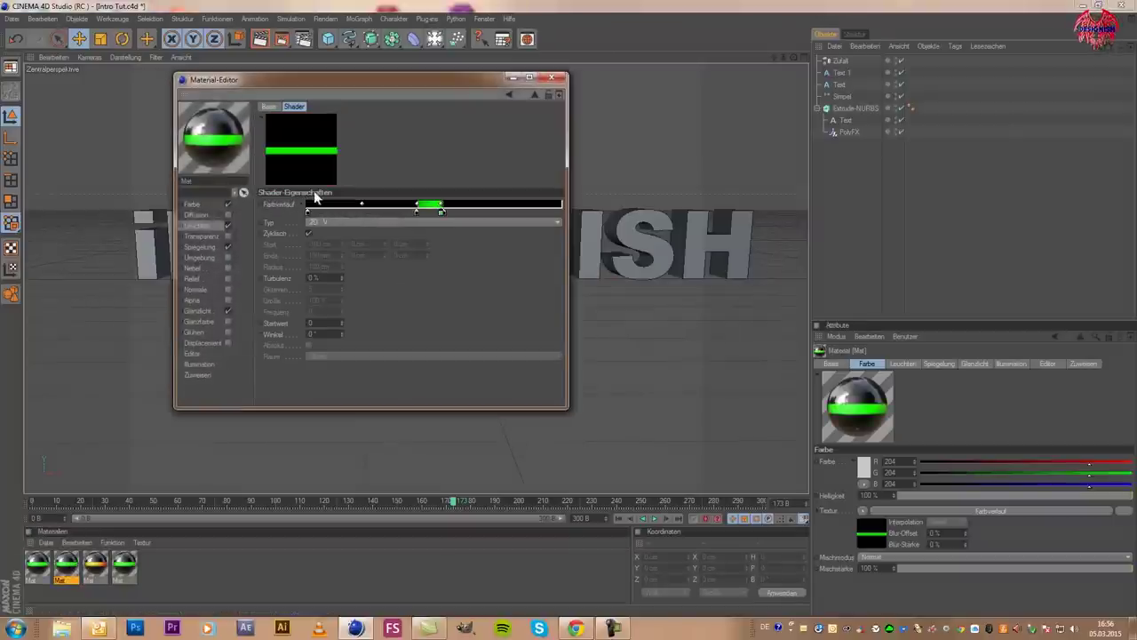
{"action": "double_click", "coordinate": [441, 213]}
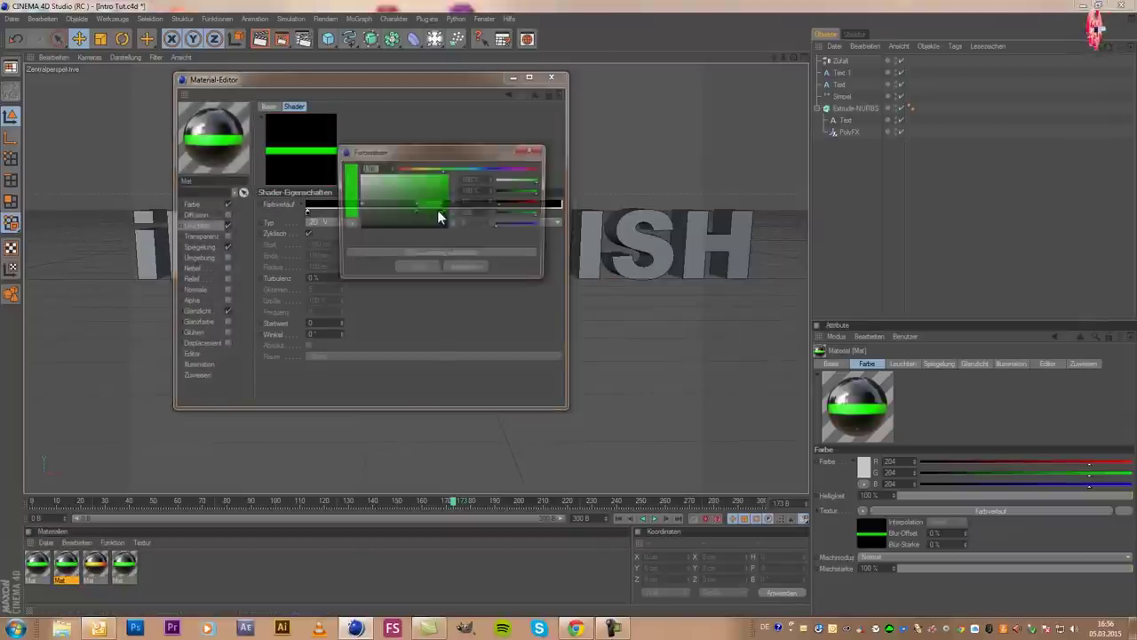
{"action": "left_click_drag", "start_coordinate": [442, 168], "coordinate": [511, 168]}
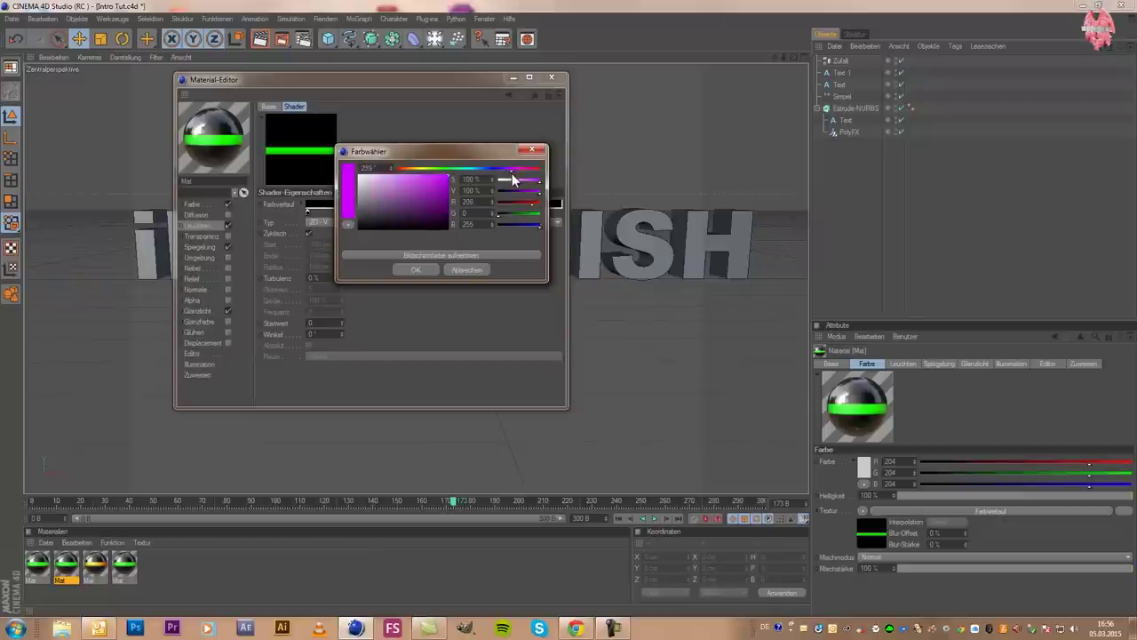
{"action": "left_click", "coordinate": [411, 269]}
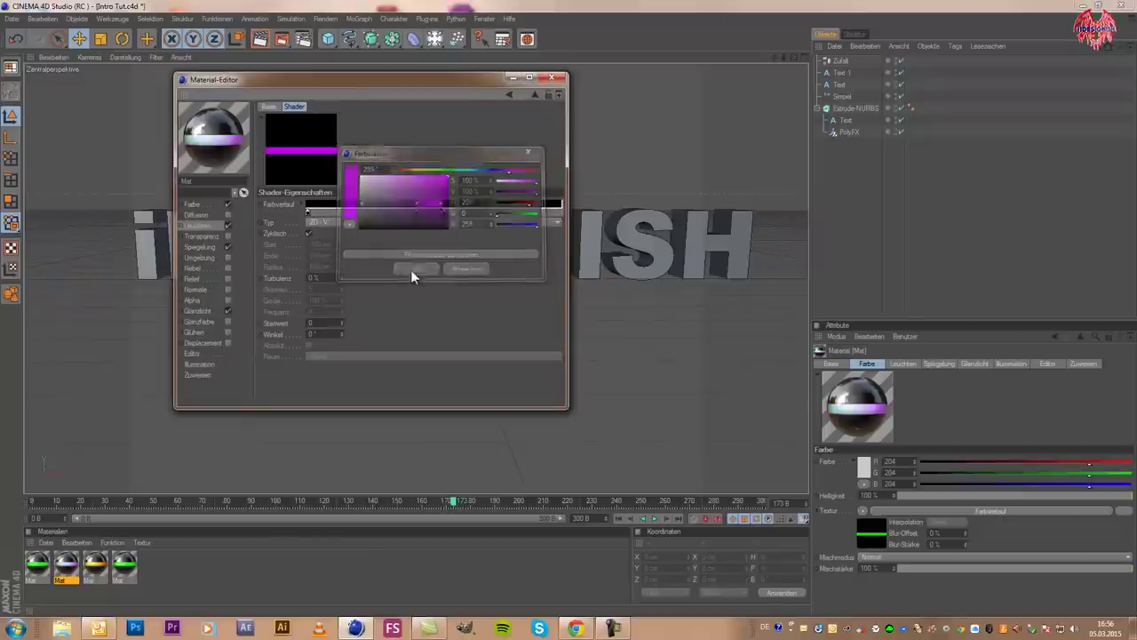
{"action": "left_click", "coordinate": [537, 79]}
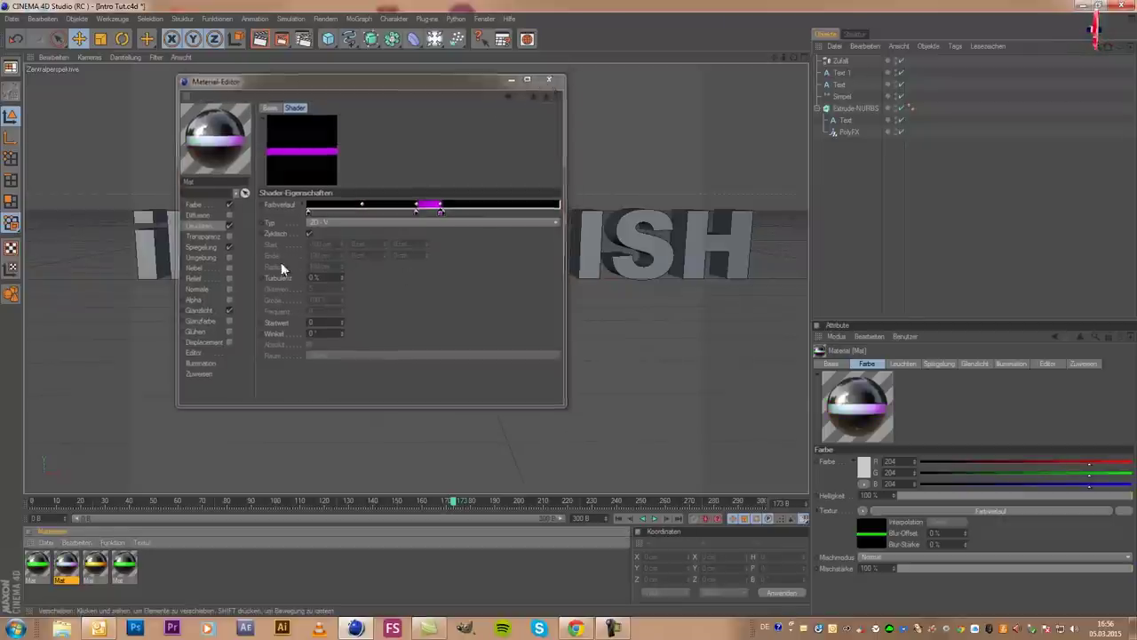
{"action": "left_click", "coordinate": [34, 567]}
{"action": "double_click", "coordinate": [34, 567]}
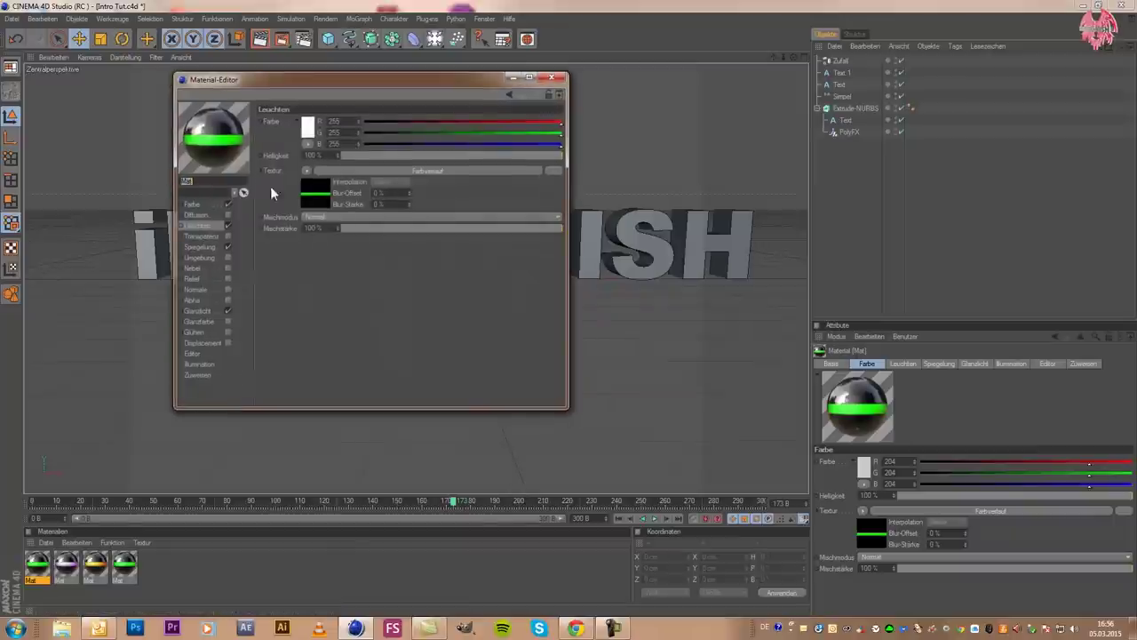
Set the first material's Leuchten gradient knot to blue
{"action": "left_click", "coordinate": [332, 187]}
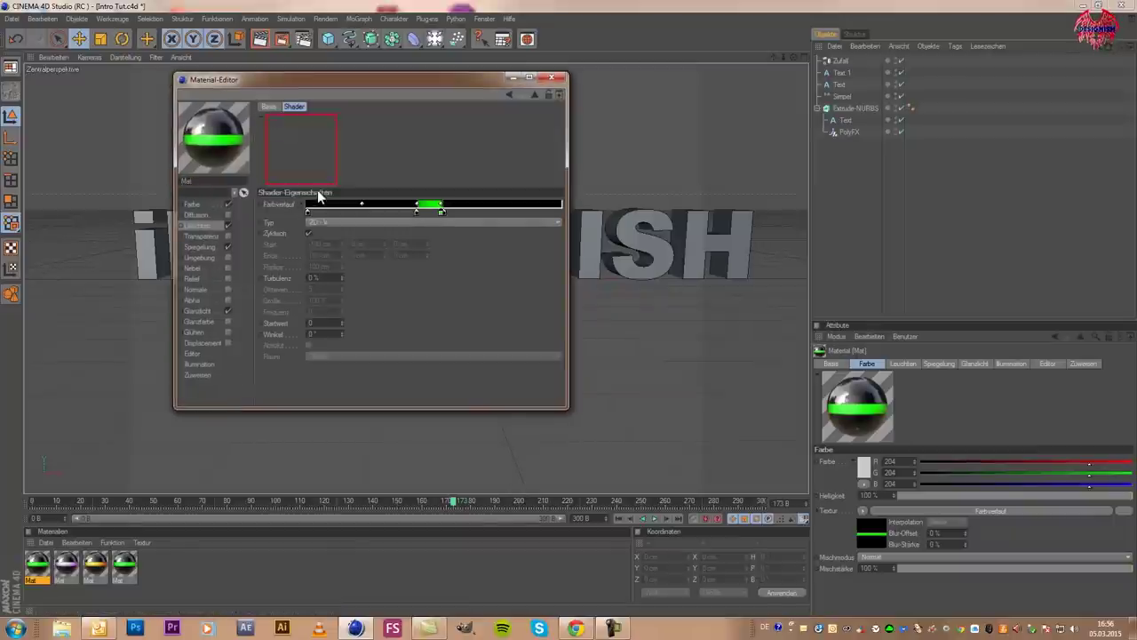
{"action": "double_click", "coordinate": [440, 212]}
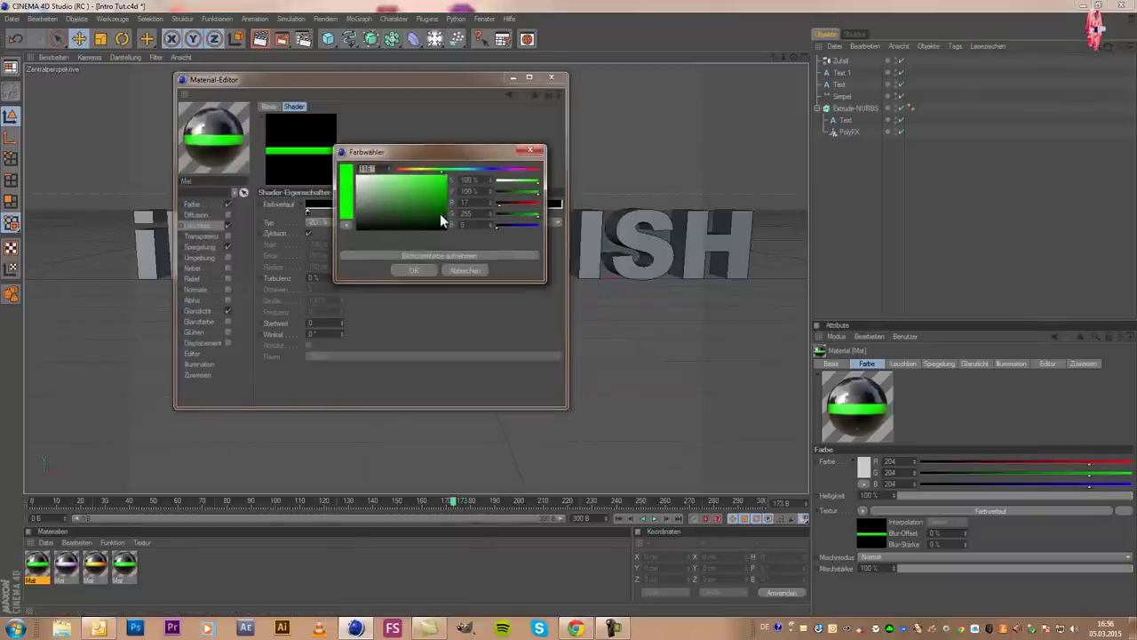
{"action": "left_click", "coordinate": [487, 168]}
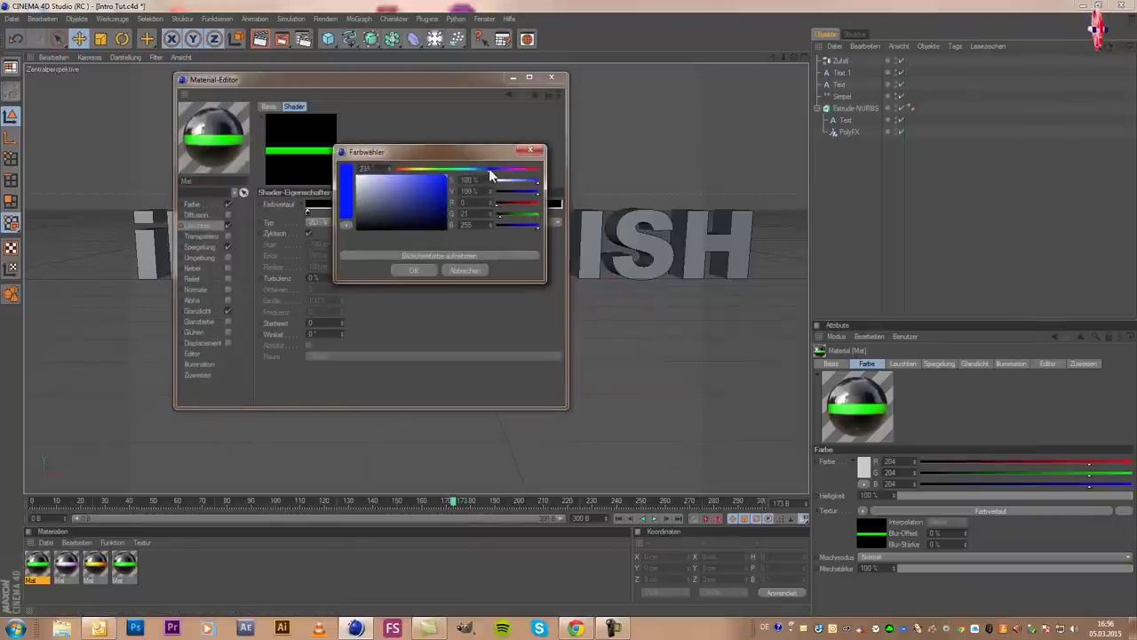
{"action": "left_click", "coordinate": [425, 270]}
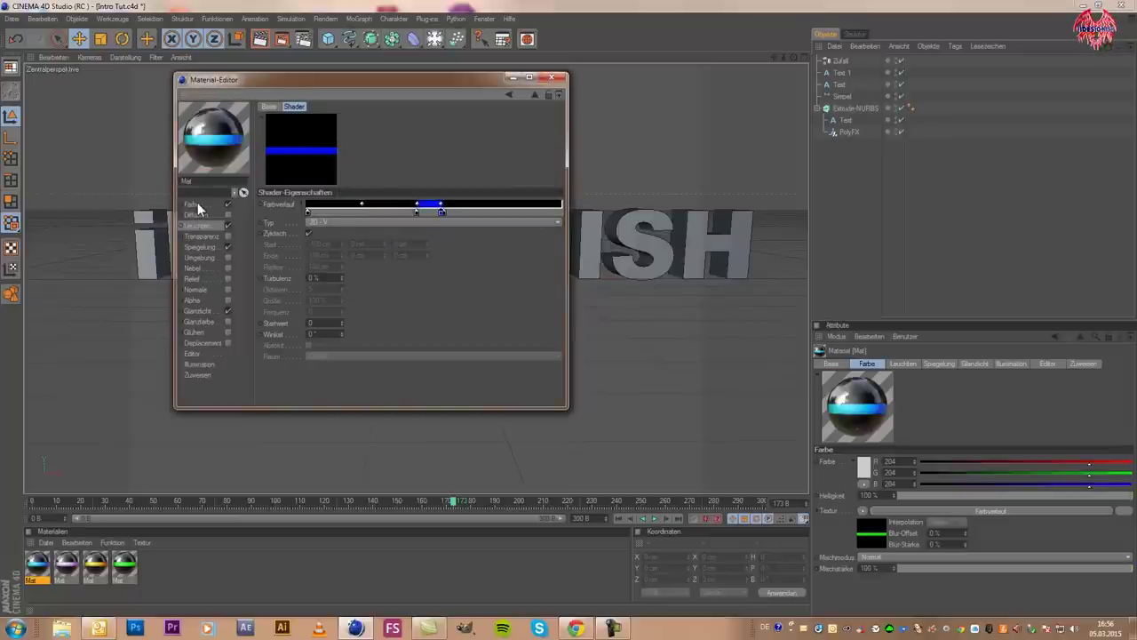
Change the Farbe channel's gradient knot from green to red and close the Material-Editor
{"action": "left_click", "coordinate": [197, 225]}
{"action": "left_click", "coordinate": [315, 194]}
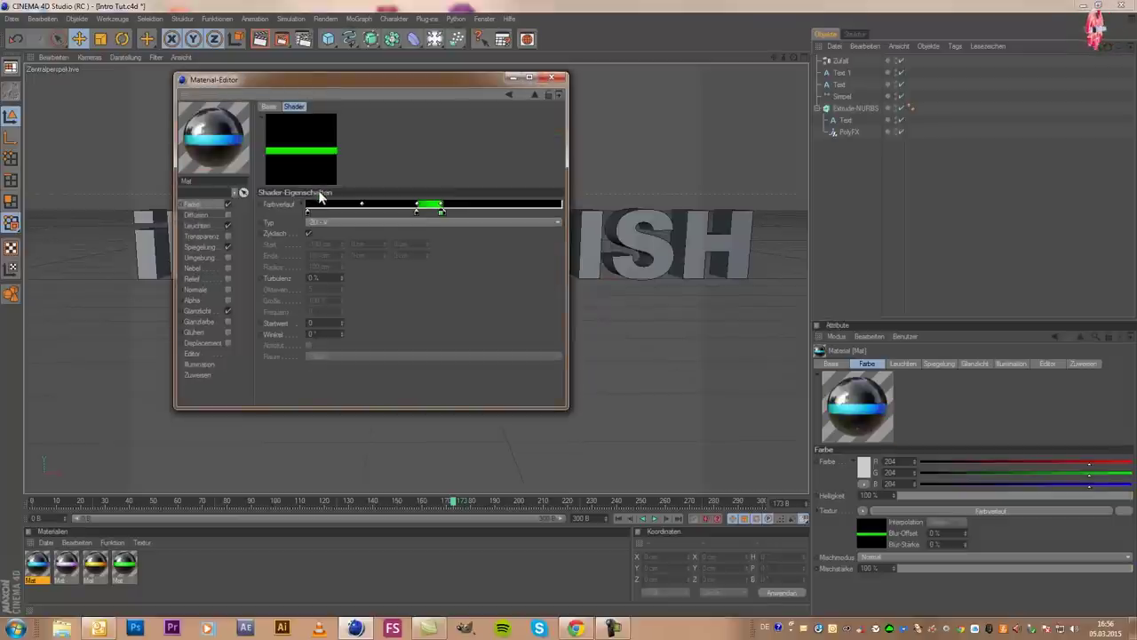
{"action": "double_click", "coordinate": [442, 212]}
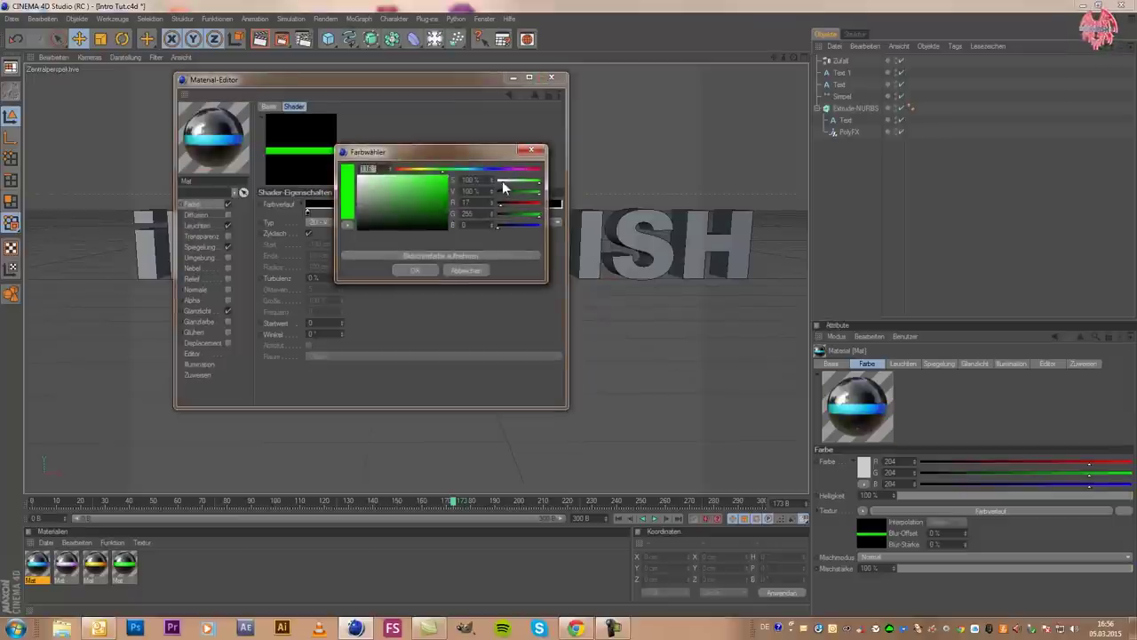
{"action": "left_click_drag", "start_coordinate": [510, 172], "coordinate": [587, 174]}
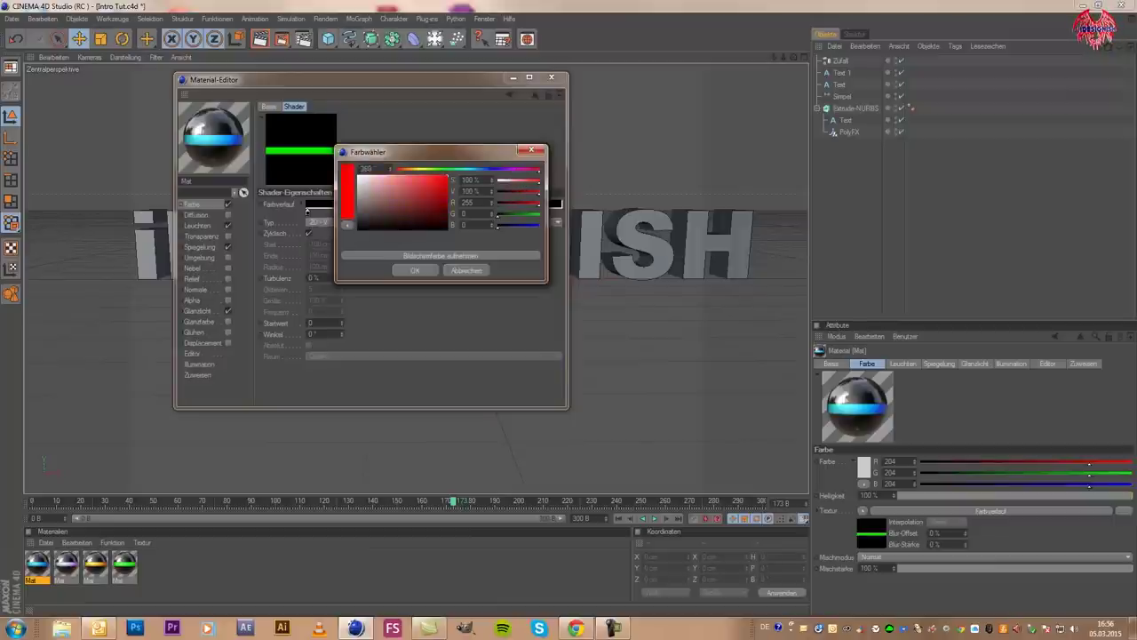
{"action": "left_click", "coordinate": [432, 267]}
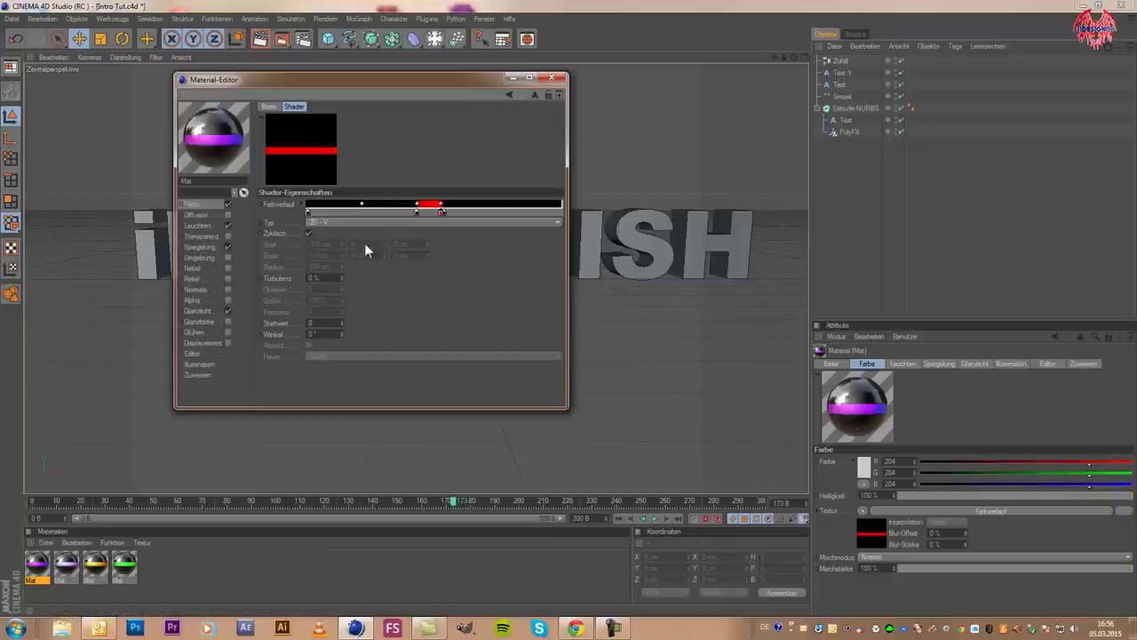
{"action": "left_click", "coordinate": [550, 76]}
{"action": "left_click", "coordinate": [11, 18]}
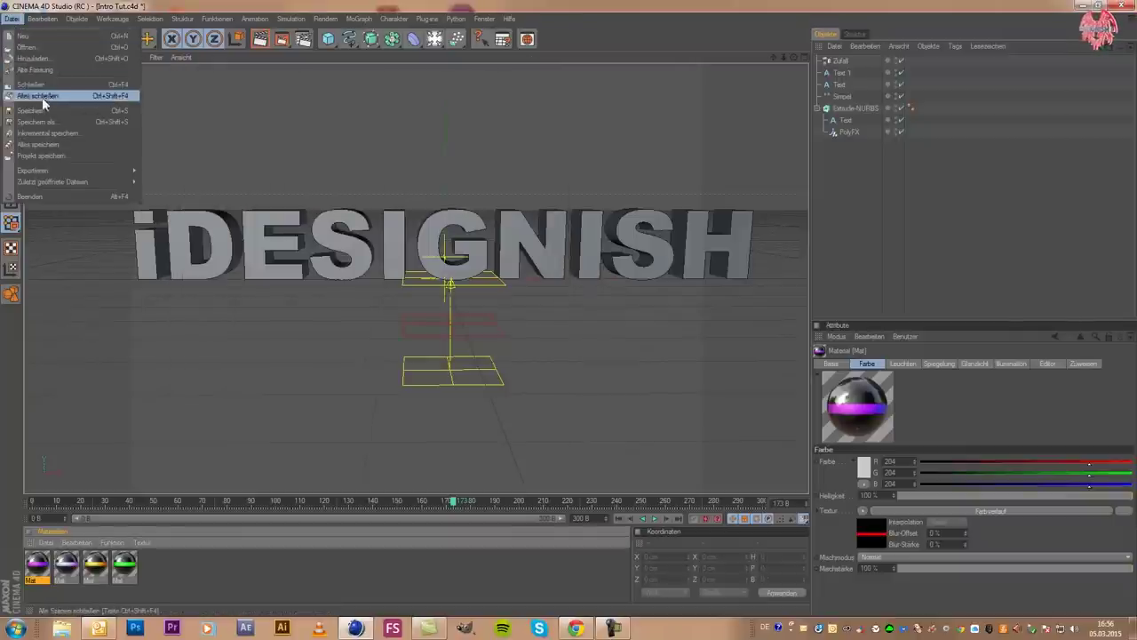
Save the scene and add a Kugel with a 3 cm radius and 3 segments
{"action": "left_click", "coordinate": [43, 110]}
{"action": "left_click", "coordinate": [327, 39]}
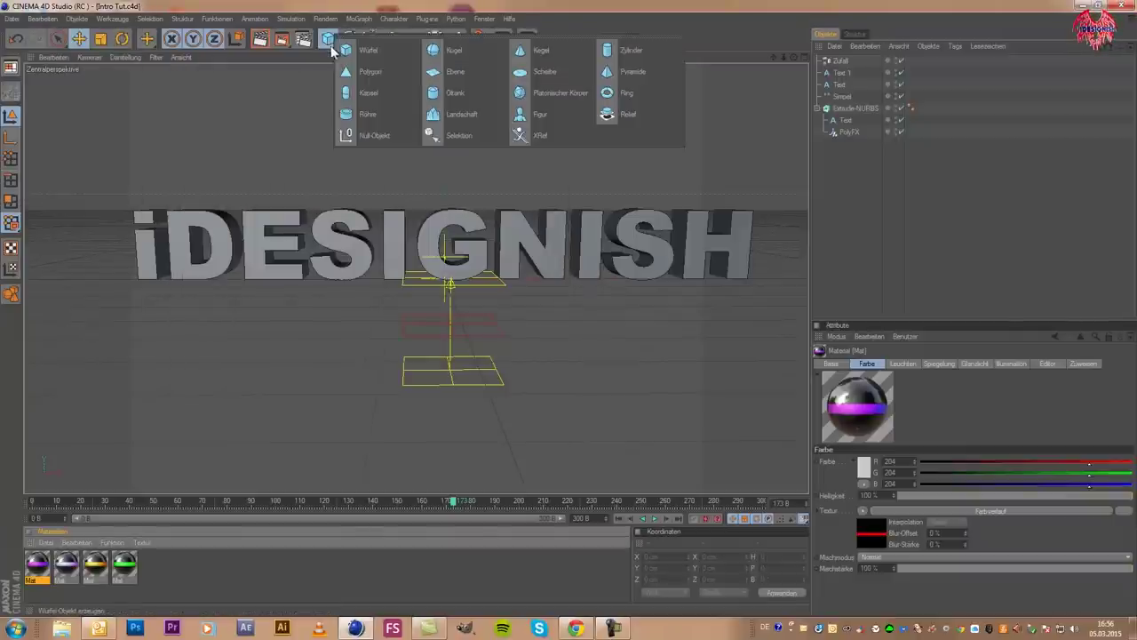
{"action": "left_click", "coordinate": [473, 50]}
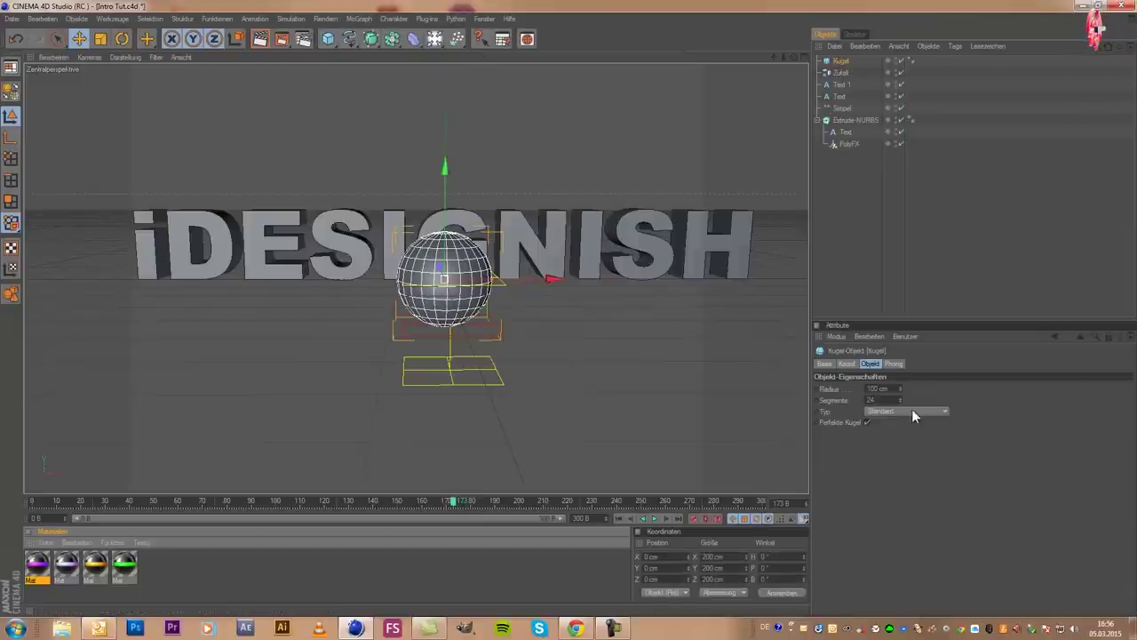
{"action": "left_click", "coordinate": [898, 389]}
{"action": "type", "text": "3"}
{"action": "key", "text": "Tab"}
{"action": "type", "text": "3"}
{"action": "key", "text": "Return"}
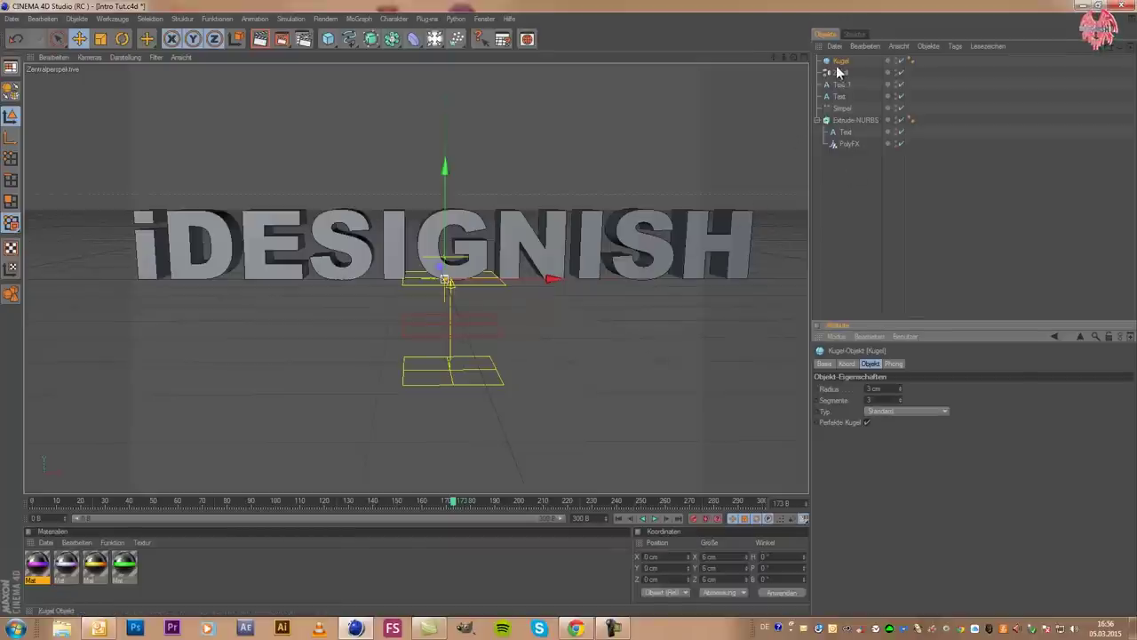
Copy and paste the sphere to get four spheres, Kugel through Kugel 3
{"action": "left_click", "coordinate": [827, 37]}
{"action": "key", "text": "ctrl+c"}
{"action": "key", "text": "ctrl+v"}
{"action": "key", "text": "ctrl+v"}
{"action": "key", "text": "ctrl+v"}
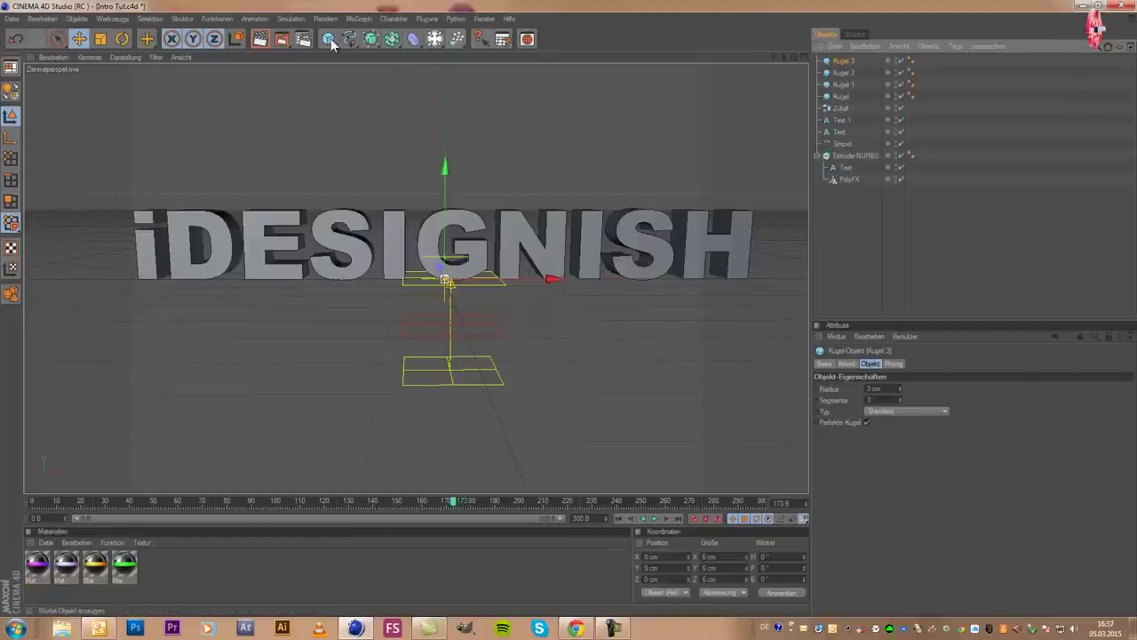
{"action": "left_click", "coordinate": [125, 566]}
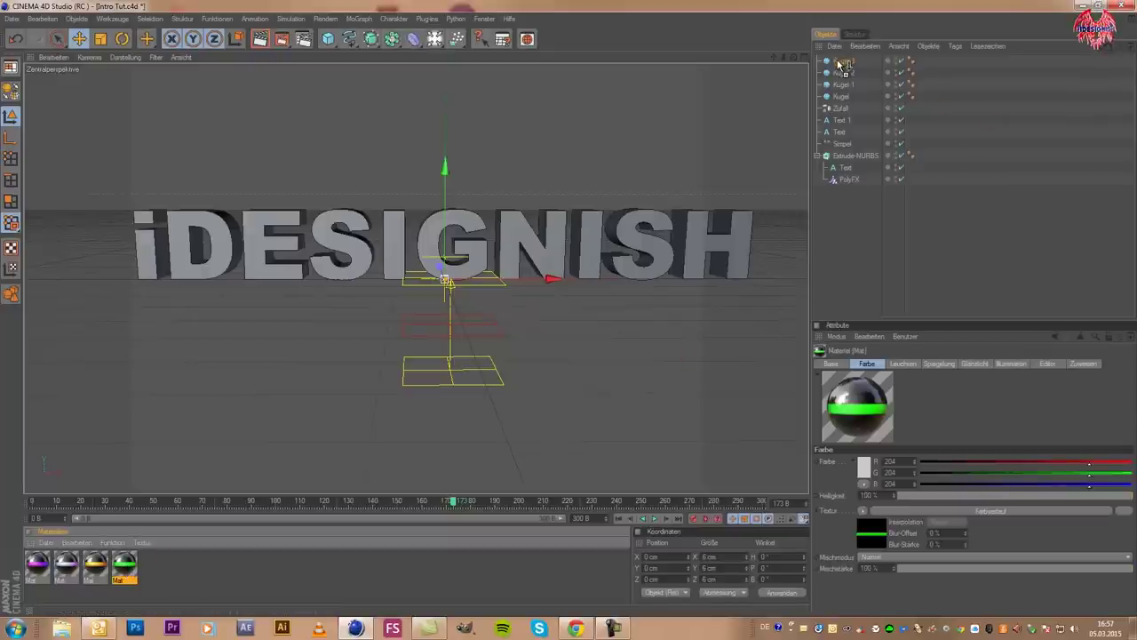
Drag the Mat materials onto Kugel 3, Kugel 2, Kugel 1 and Kugel, including green and purple
{"action": "left_click_drag", "start_coordinate": [841, 60], "coordinate": [842, 61]}
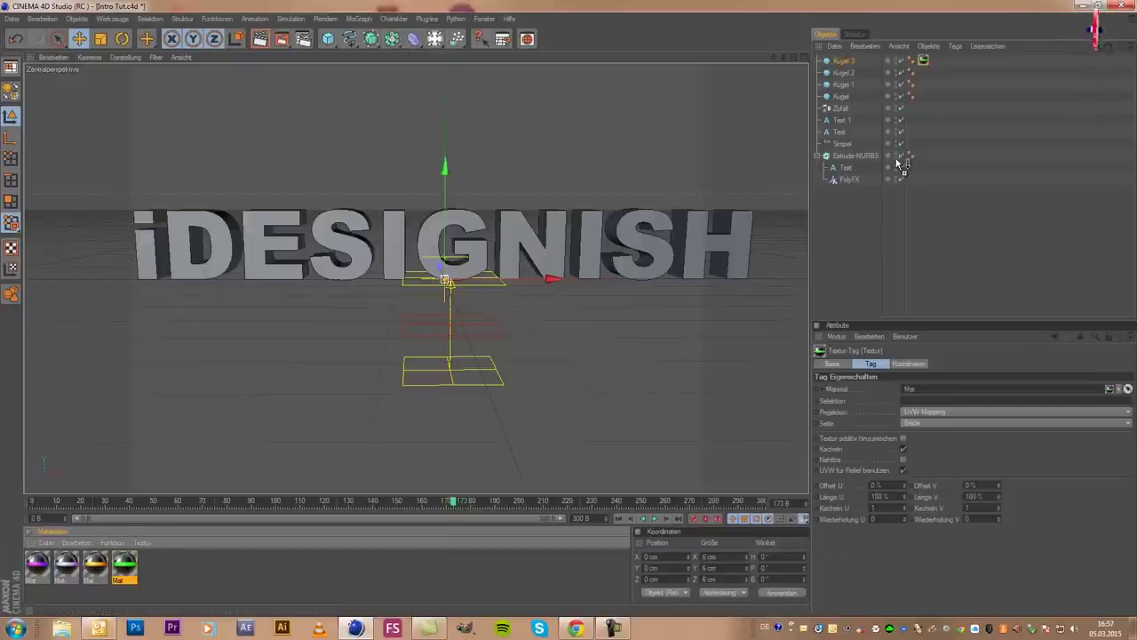
{"action": "left_click_drag", "start_coordinate": [168, 546], "coordinate": [844, 73]}
{"action": "left_click_drag", "start_coordinate": [64, 573], "coordinate": [842, 84]}
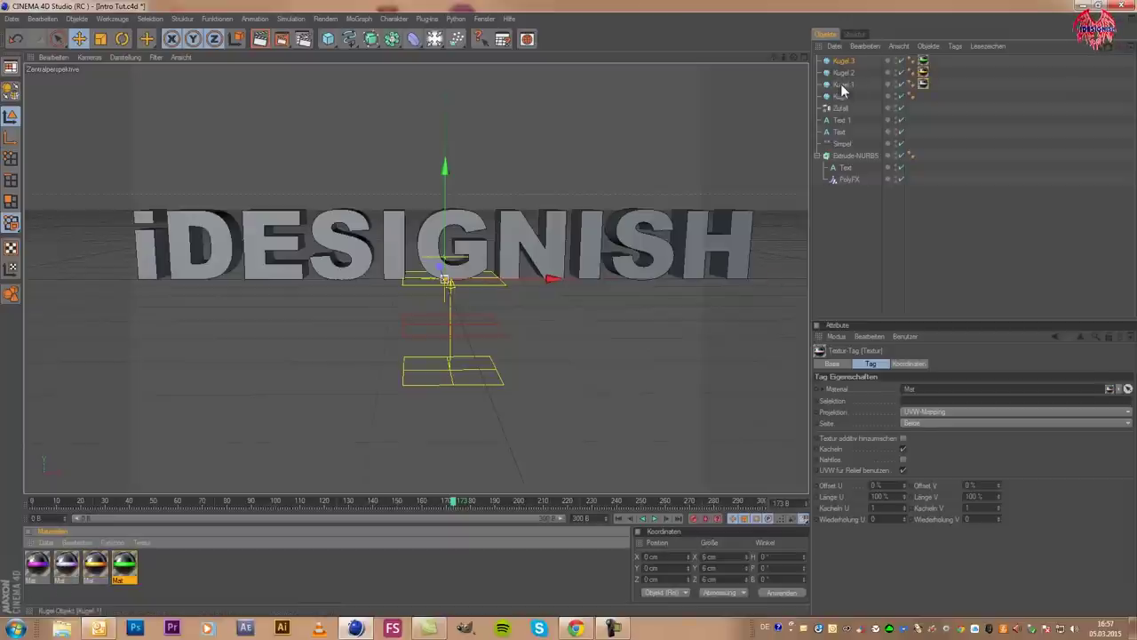
{"action": "left_click_drag", "start_coordinate": [37, 564], "coordinate": [835, 98]}
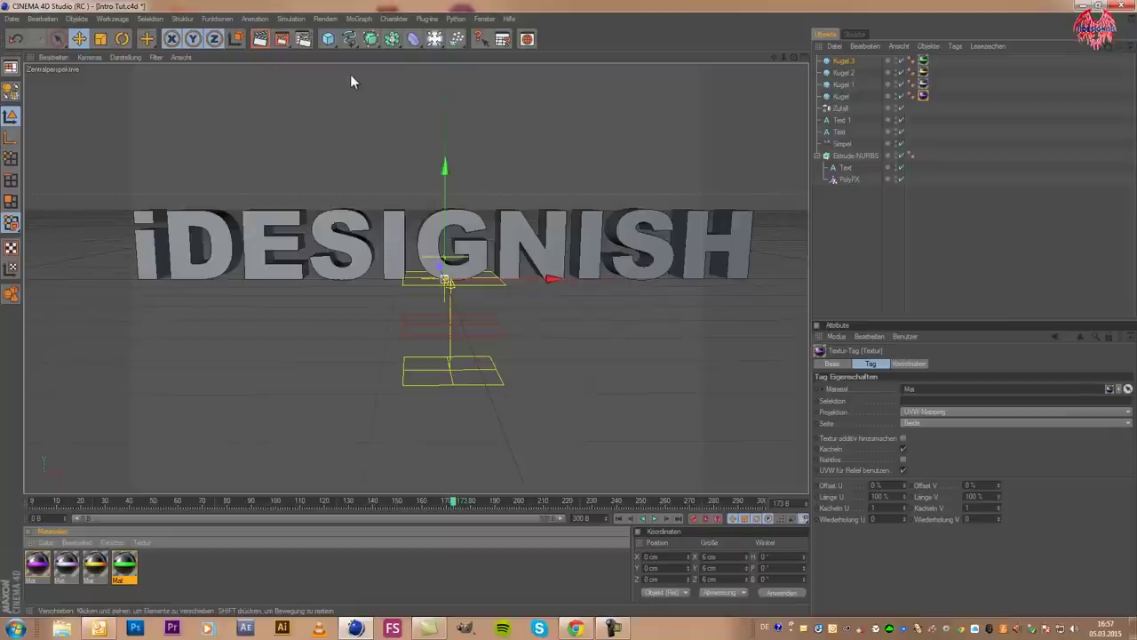
{"action": "left_click", "coordinate": [359, 18]}
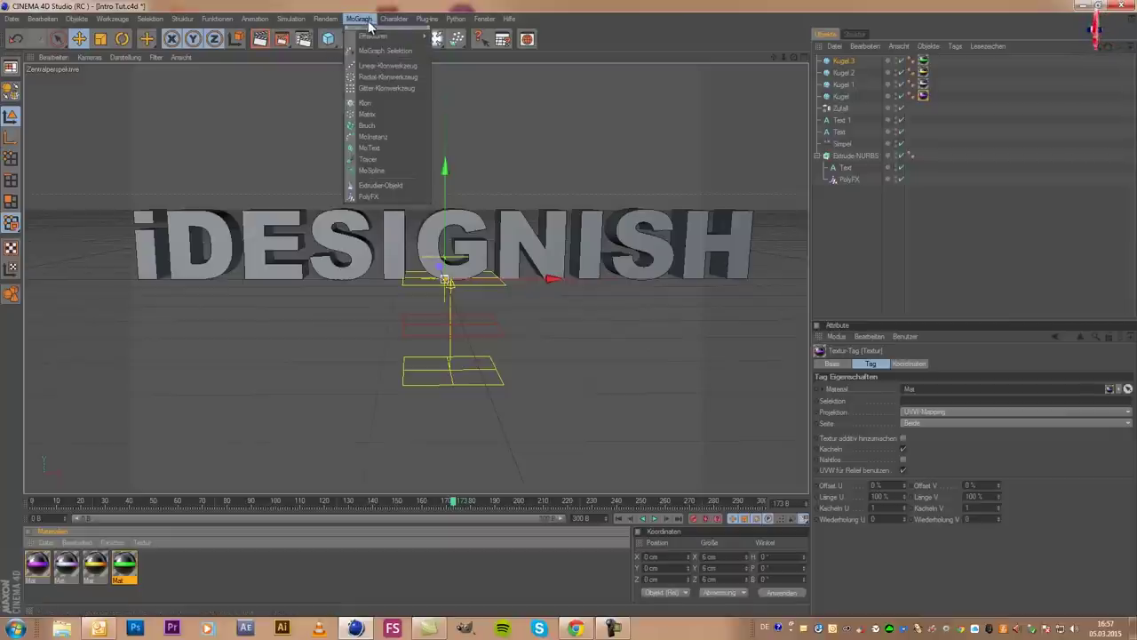
Add a Klon cloner, nest the four Kugel spheres in it, set Modus to Objekt and link Text 1
{"action": "left_click", "coordinate": [389, 104]}
{"action": "left_click_drag", "start_coordinate": [848, 71], "coordinate": [950, 117]}
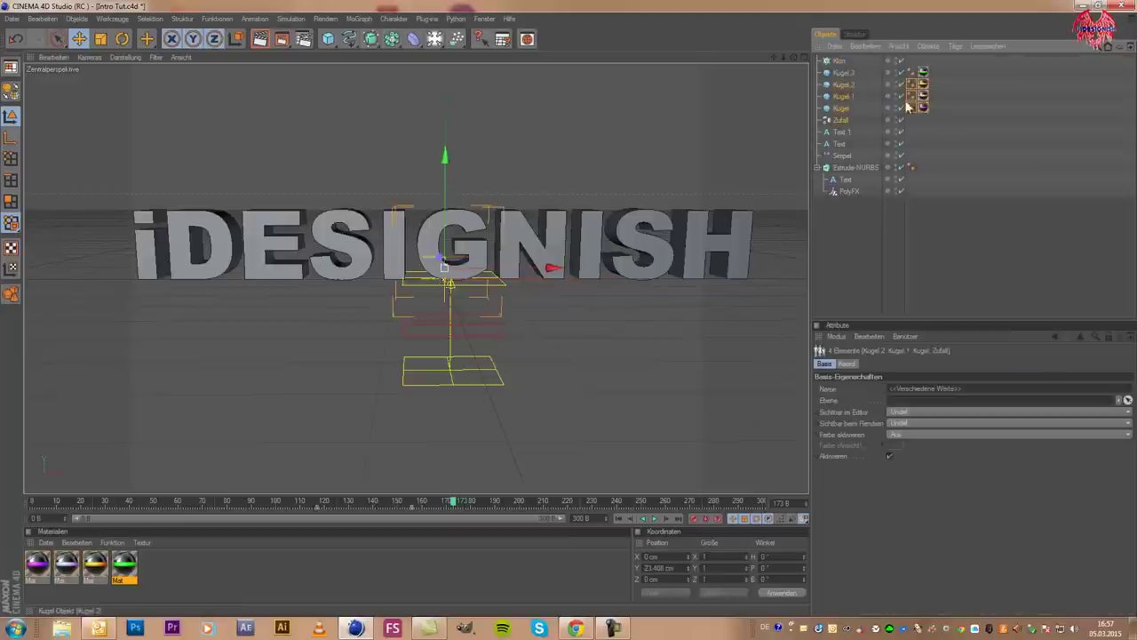
{"action": "mouse_move", "coordinate": [951, 111]}
{"action": "left_mouse_down"}
{"action": "mouse_move", "coordinate": [830, 71]}
{"action": "mouse_move", "coordinate": [840, 61]}
{"action": "left_mouse_up"}
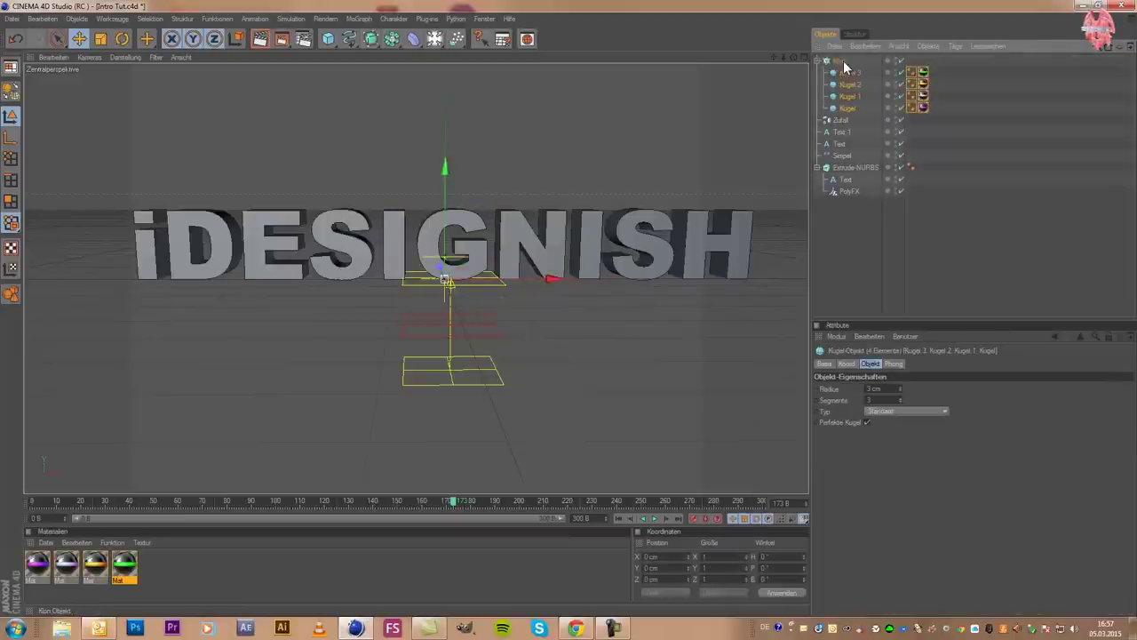
{"action": "left_click", "coordinate": [882, 365]}
{"action": "left_click", "coordinate": [922, 365]}
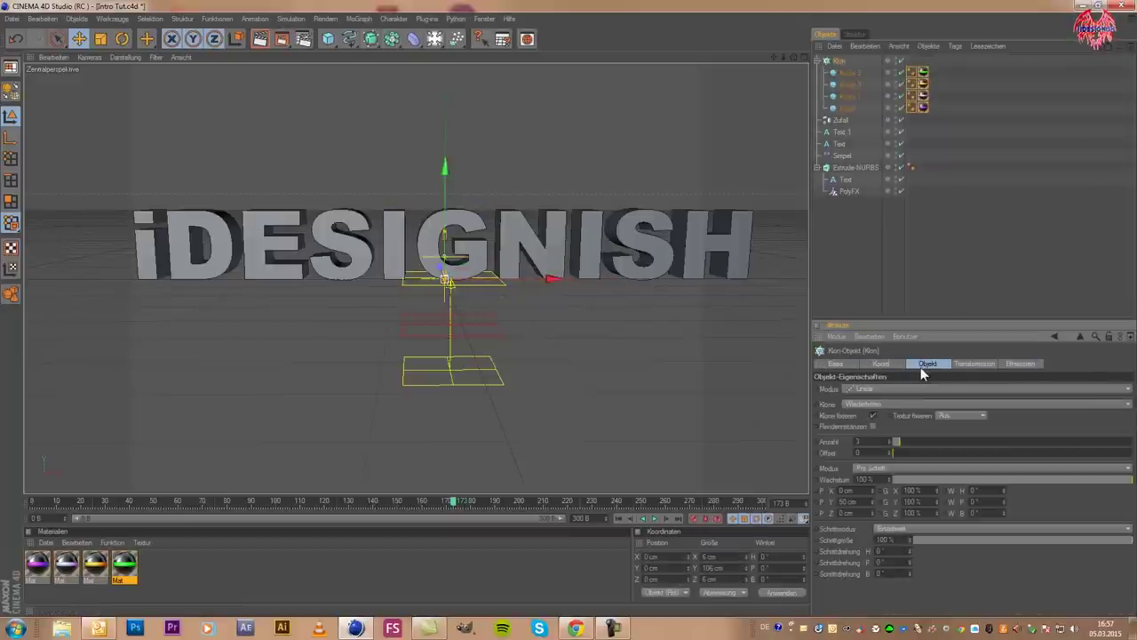
{"action": "left_click", "coordinate": [893, 389]}
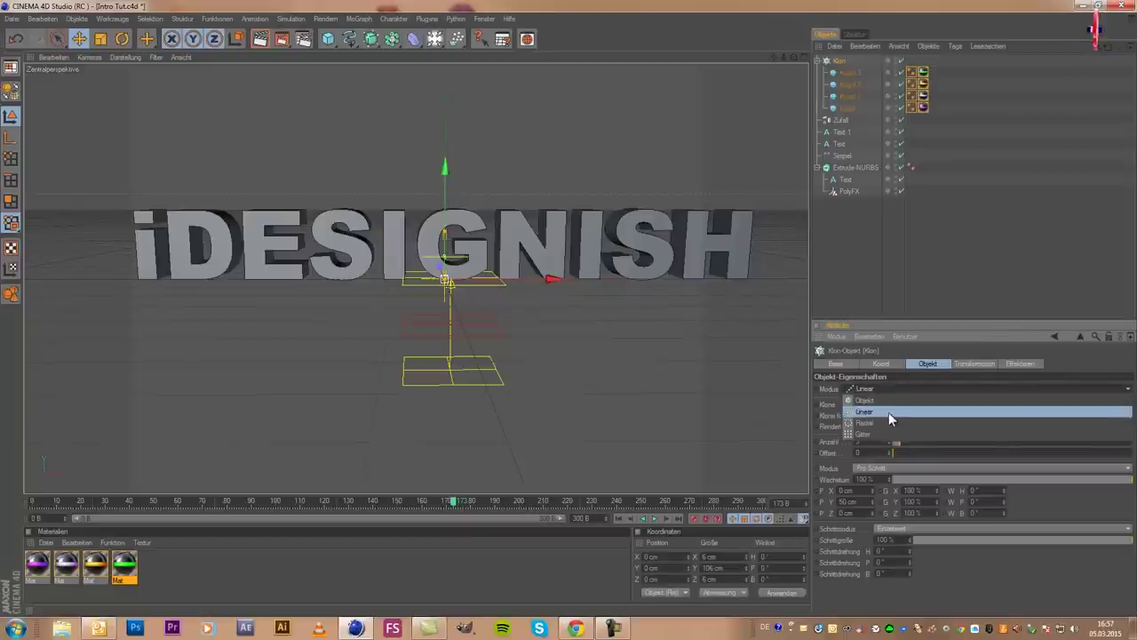
{"action": "left_click", "coordinate": [886, 402]}
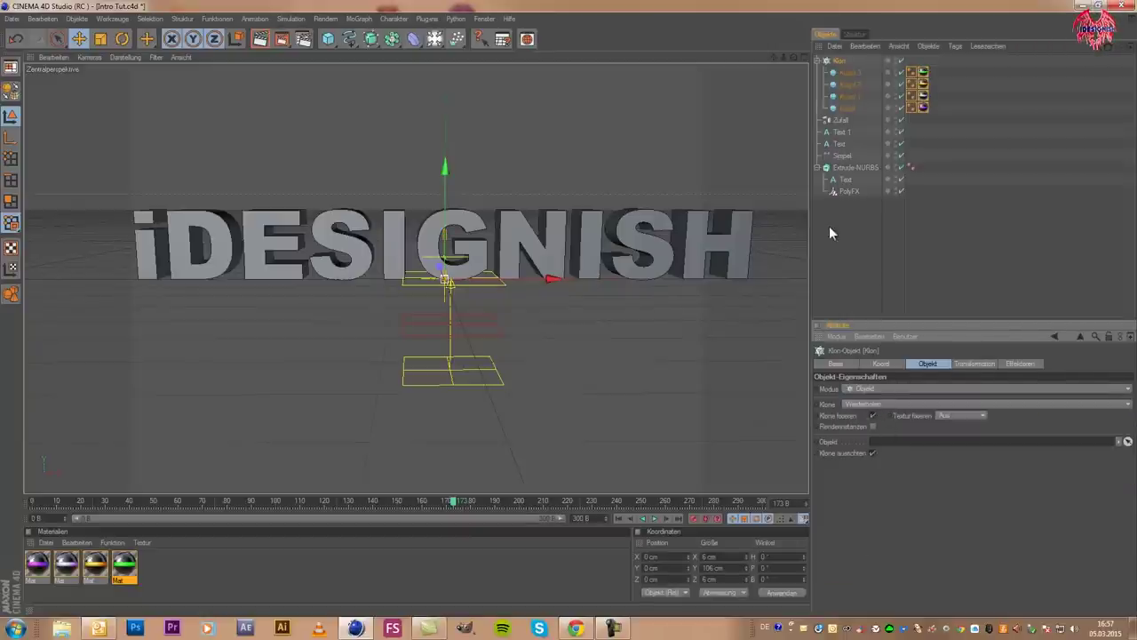
{"action": "mouse_move", "coordinate": [840, 131]}
{"action": "left_mouse_down"}
{"action": "mouse_move", "coordinate": [958, 420]}
{"action": "mouse_move", "coordinate": [951, 442]}
{"action": "left_mouse_up"}
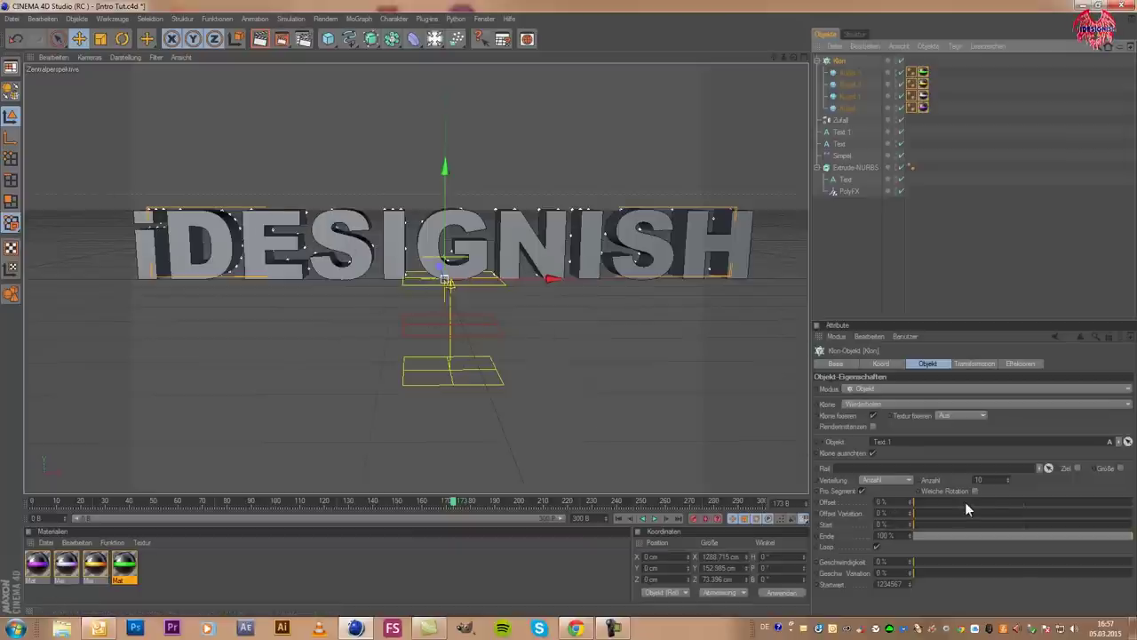
Set the Klon cloner's Verteilung to Schritt with a 10 cm step
{"action": "left_click", "coordinate": [883, 481]}
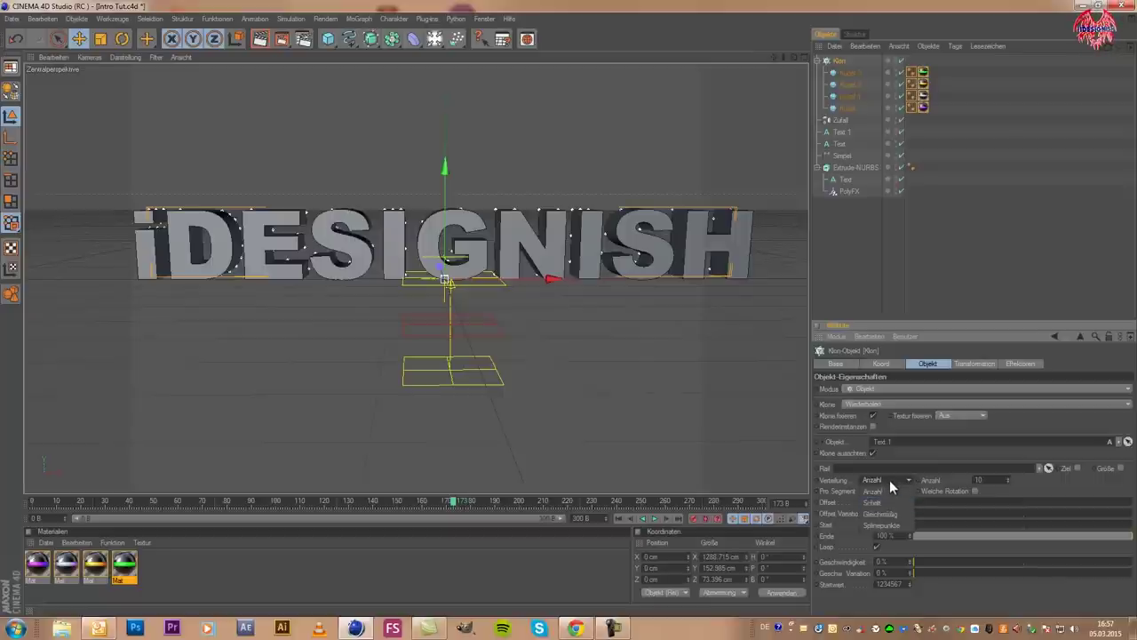
{"action": "left_click", "coordinate": [891, 503]}
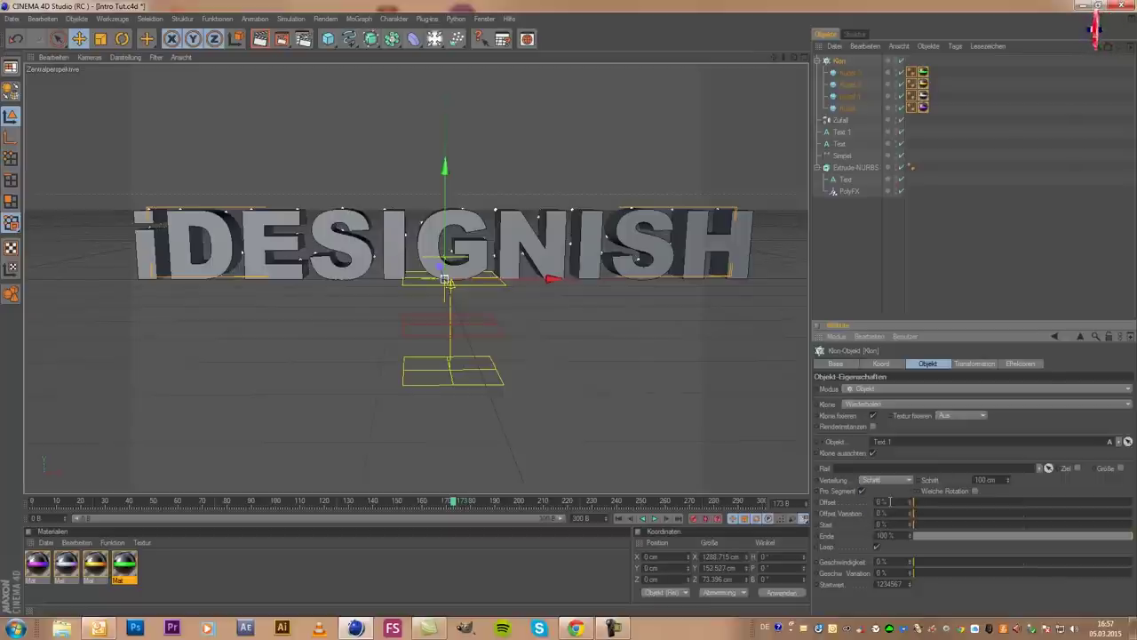
{"action": "left_click", "coordinate": [997, 480]}
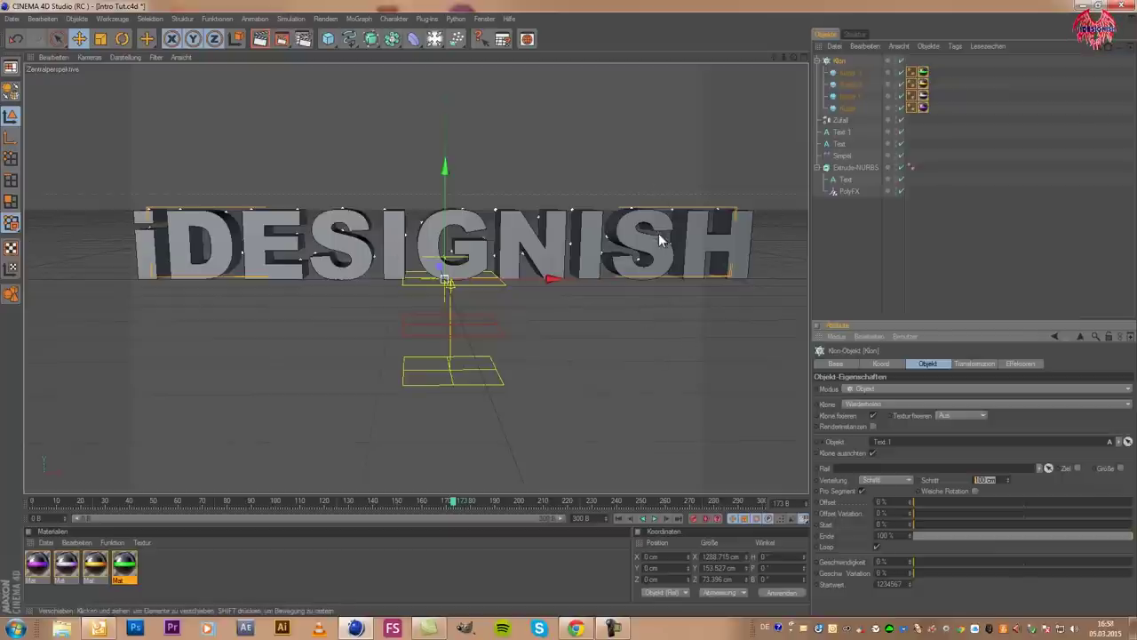
{"action": "type", "text": "10"}
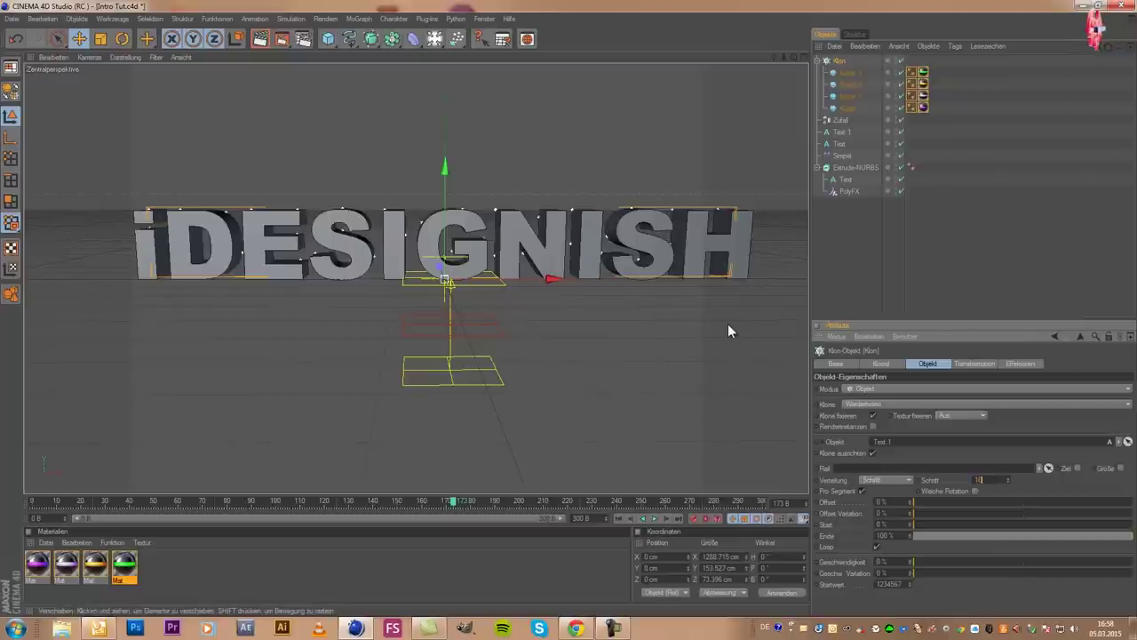
{"action": "key", "text": "Return"}
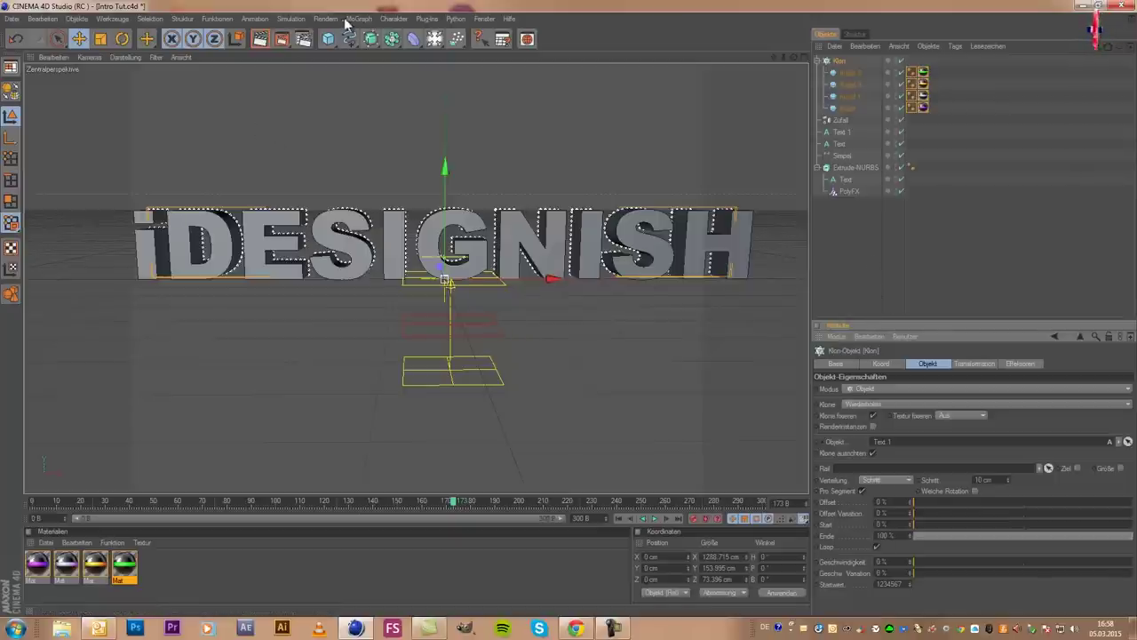
Add a second cloner, Klon 1, holding copies of the four spheres
{"action": "left_click", "coordinate": [944, 118]}
{"action": "mouse_move", "coordinate": [945, 119]}
{"action": "left_mouse_down"}
{"action": "mouse_move", "coordinate": [823, 77]}
{"action": "mouse_move", "coordinate": [824, 58]}
{"action": "left_mouse_up"}
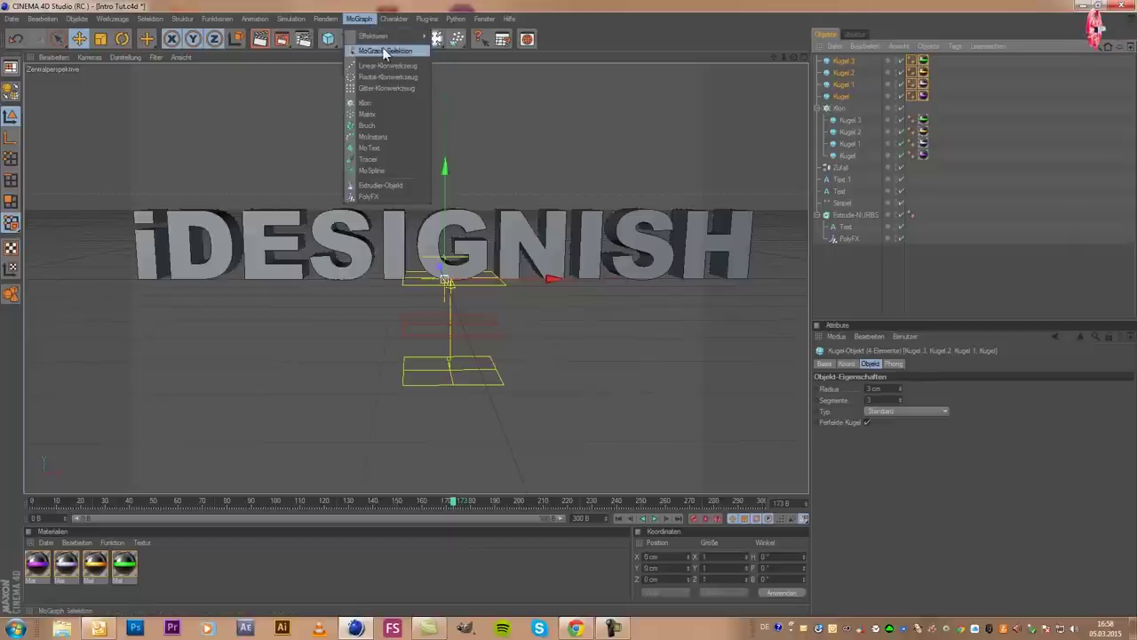
{"action": "left_click_drag", "start_coordinate": [371, 35], "coordinate": [383, 106]}
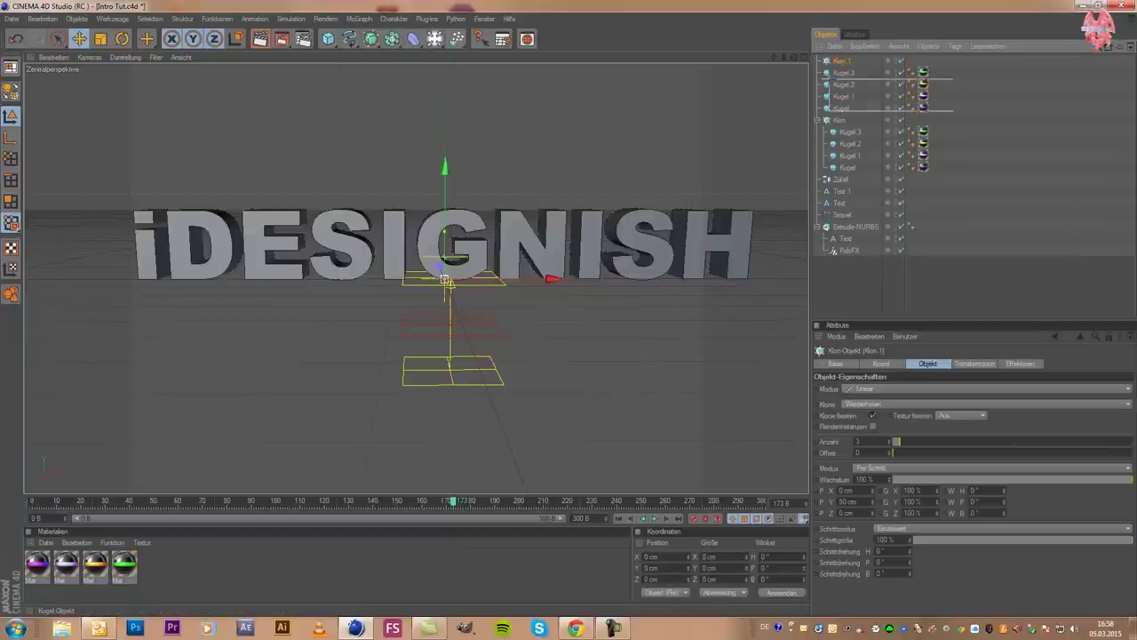
{"action": "left_click_drag", "start_coordinate": [953, 110], "coordinate": [841, 62]}
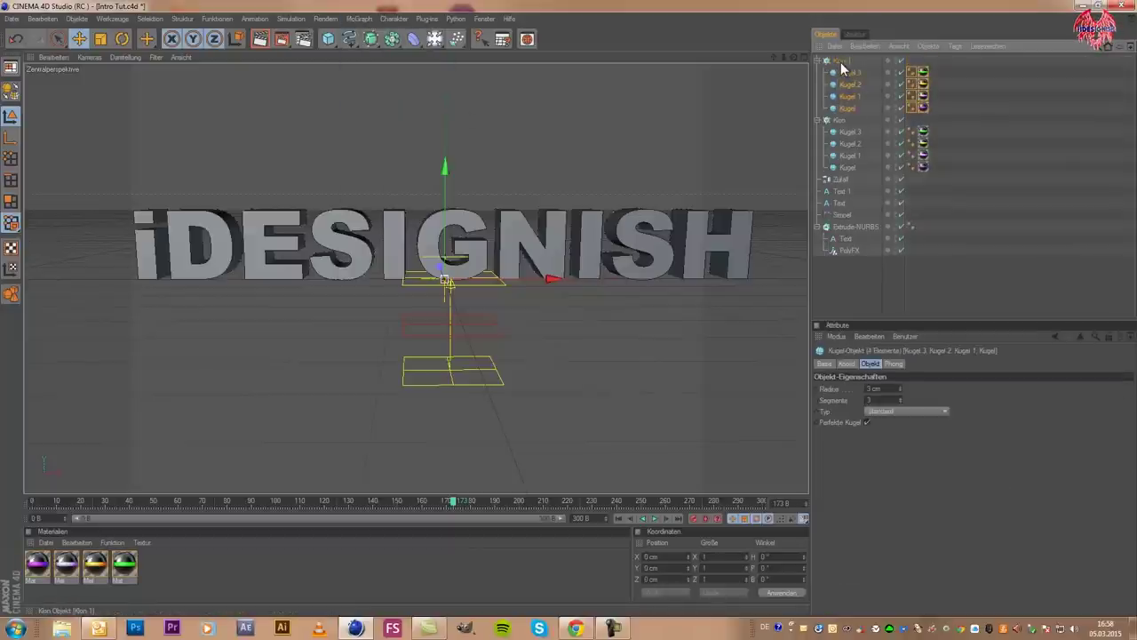
{"action": "left_click", "coordinate": [840, 63]}
Set Klon 1 to Objekt mode on the Text object with Schritt distribution of 10 cm
{"action": "left_click", "coordinate": [882, 365]}
{"action": "left_click", "coordinate": [913, 364]}
{"action": "left_click", "coordinate": [902, 388]}
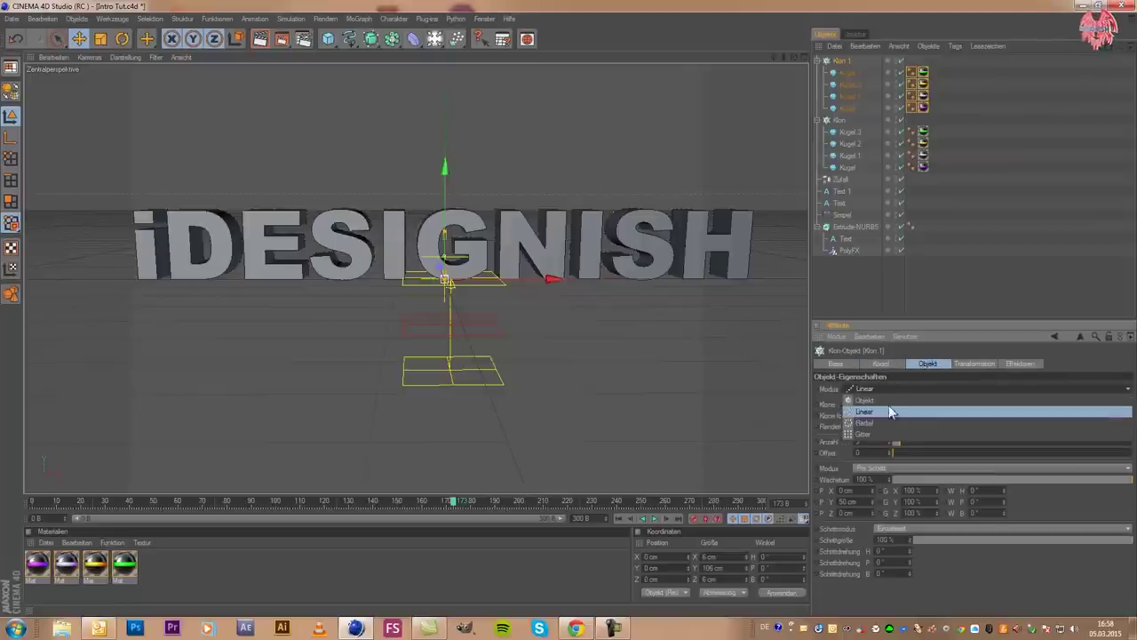
{"action": "left_click", "coordinate": [886, 400]}
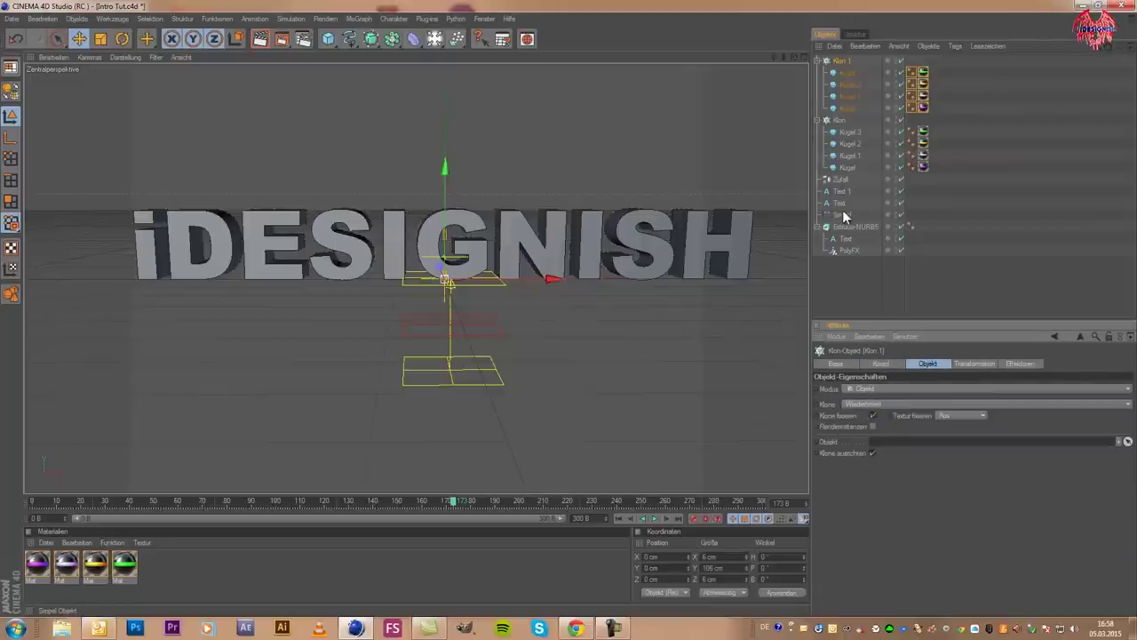
{"action": "left_click_drag", "start_coordinate": [842, 203], "coordinate": [921, 441]}
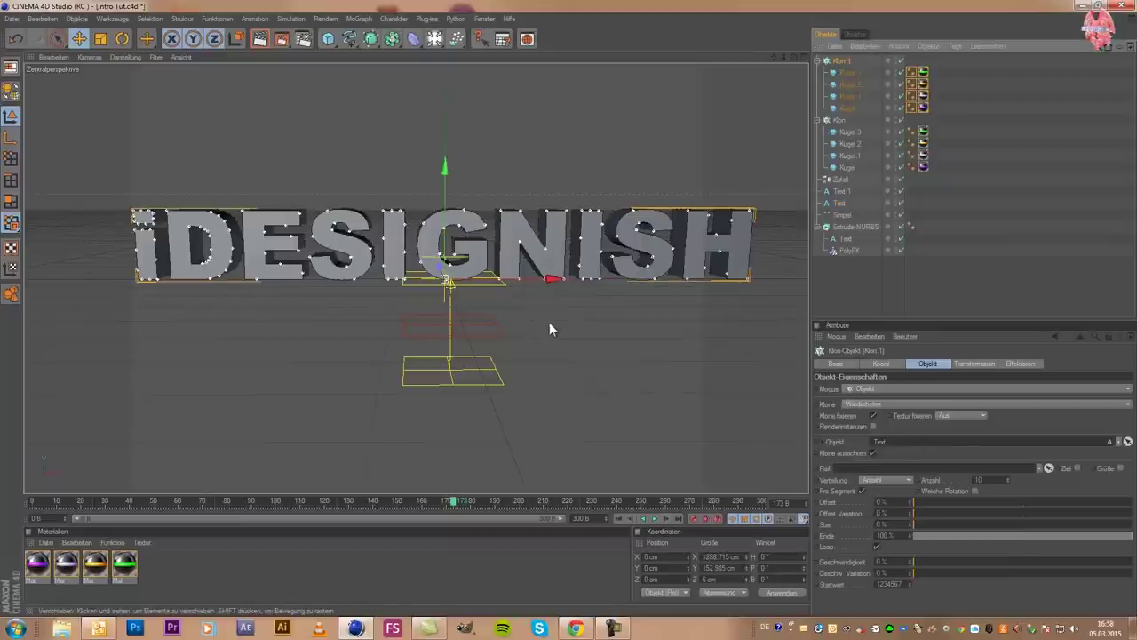
{"action": "left_click", "coordinate": [894, 480]}
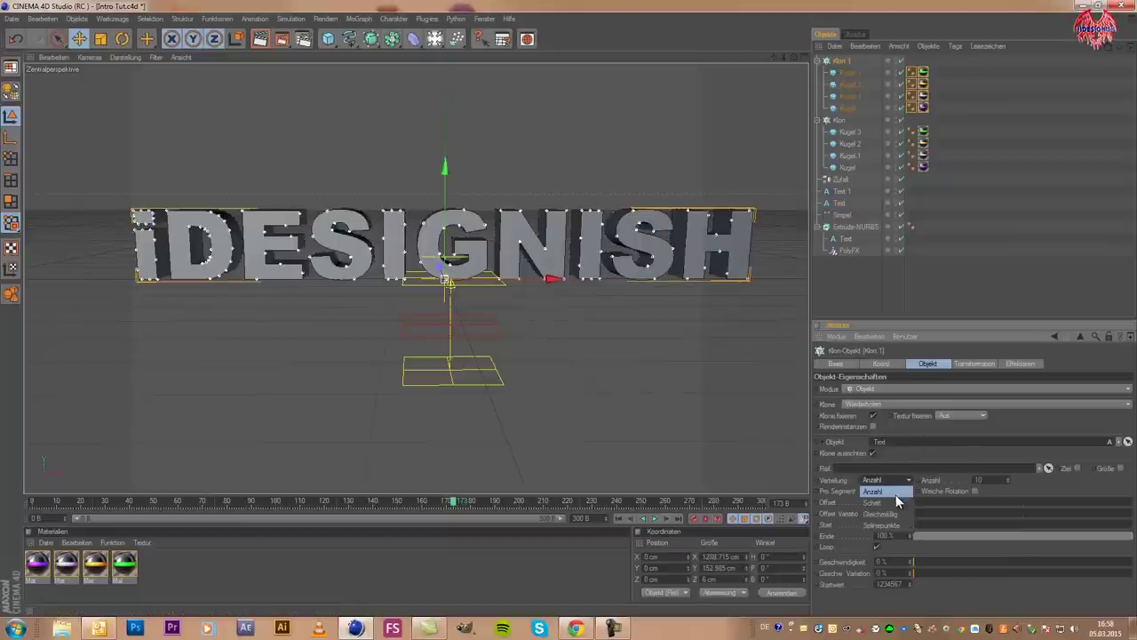
{"action": "left_click", "coordinate": [893, 502]}
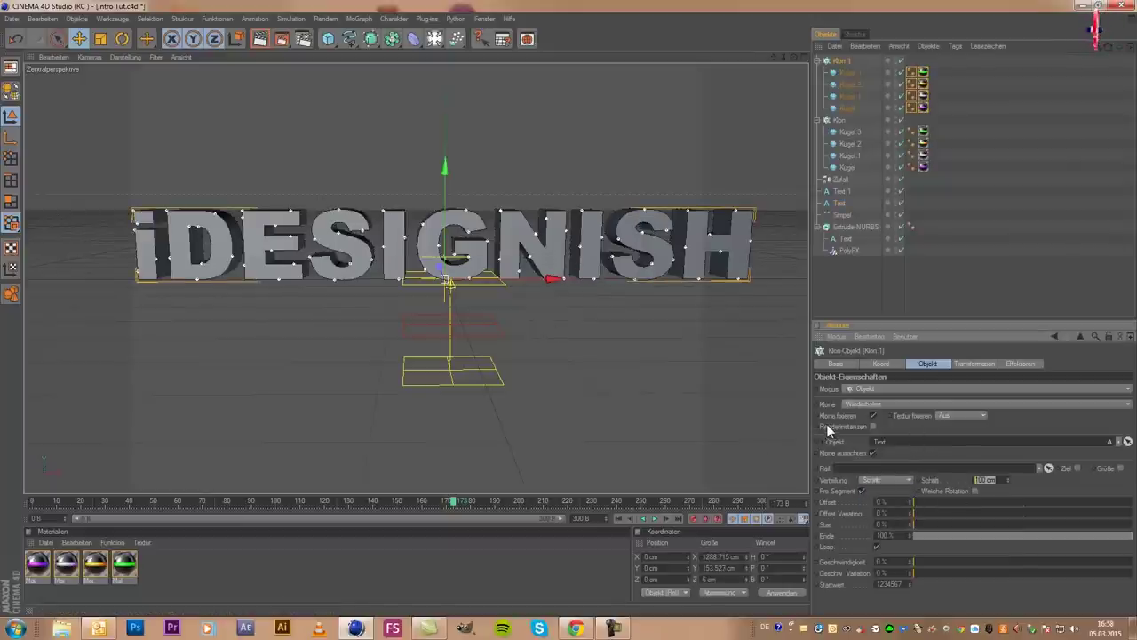
{"action": "type", "text": "10"}
{"action": "key", "text": "Return"}
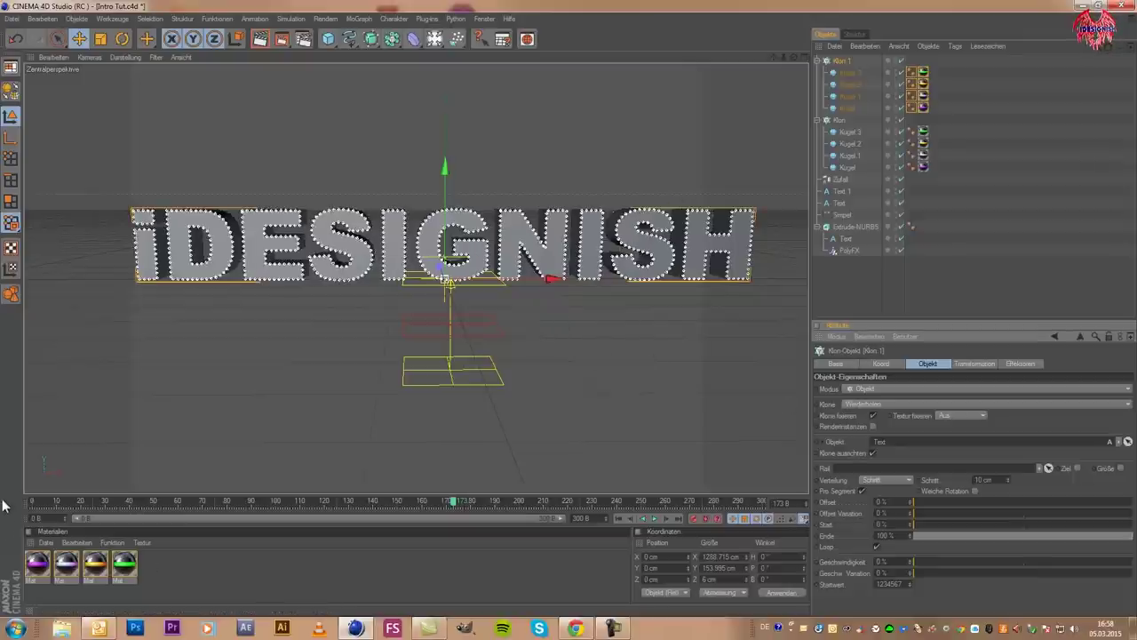
{"action": "left_click", "coordinate": [32, 503]}
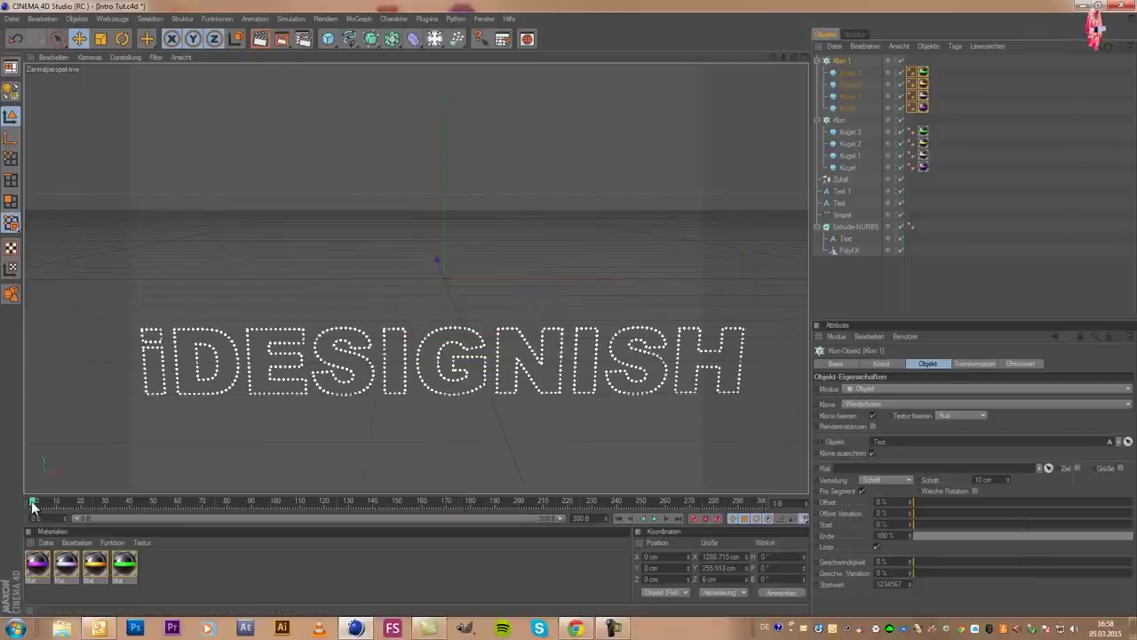
Play the animation to frame 33, save Intro Tut.c4d, and select both cloners
{"action": "left_click", "coordinate": [657, 518]}
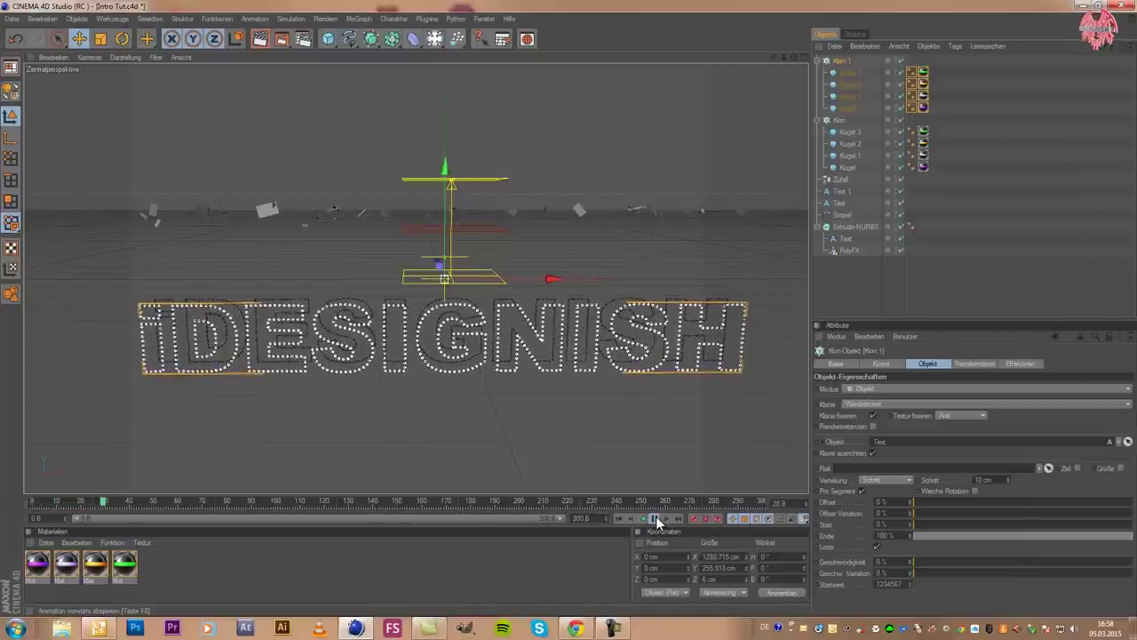
{"action": "left_click", "coordinate": [657, 521]}
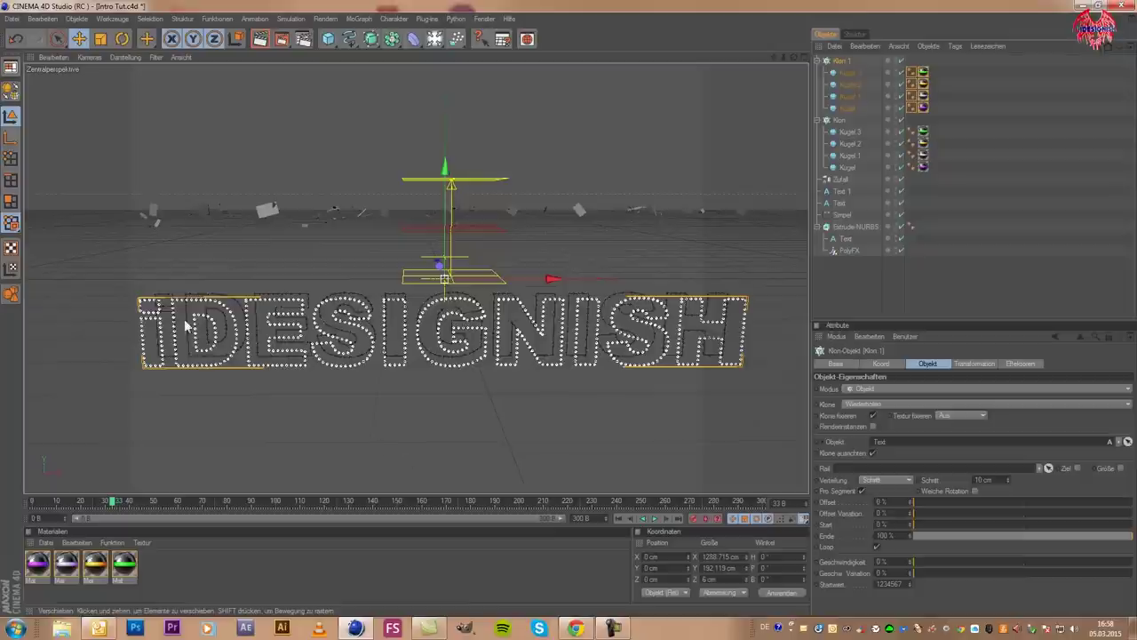
{"action": "left_click", "coordinate": [11, 18]}
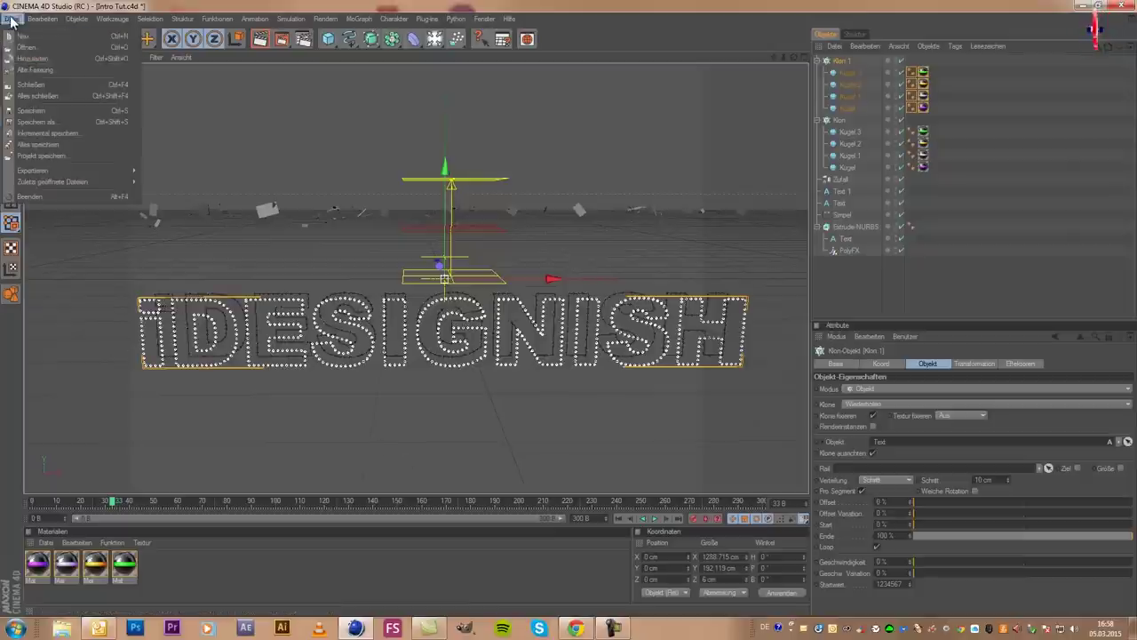
{"action": "left_click", "coordinate": [54, 110]}
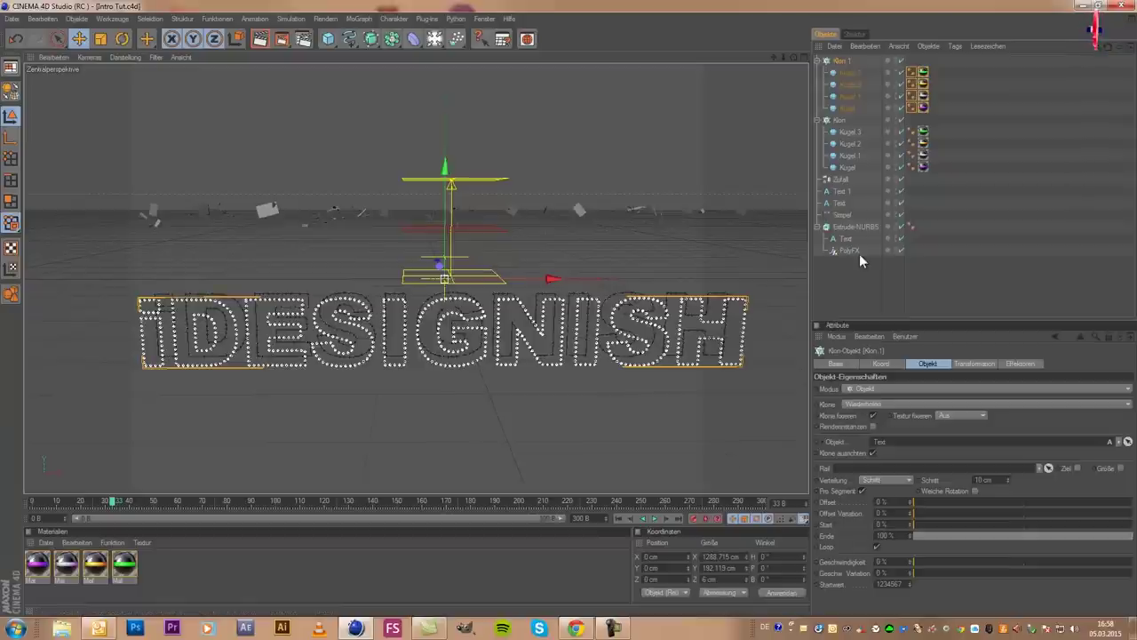
{"action": "left_click", "coordinate": [839, 120], "text": "ctrl"}
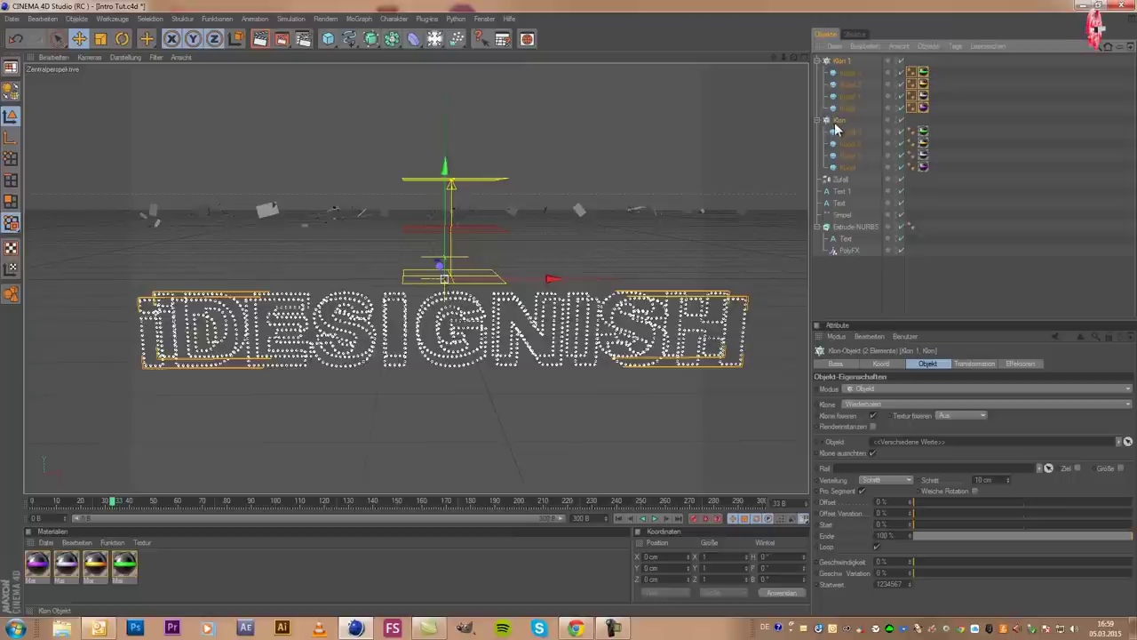
Add a random effector to the cloners and set its strength to 200%
{"action": "left_click", "coordinate": [358, 19]}
{"action": "mouse_move", "coordinate": [373, 36]}
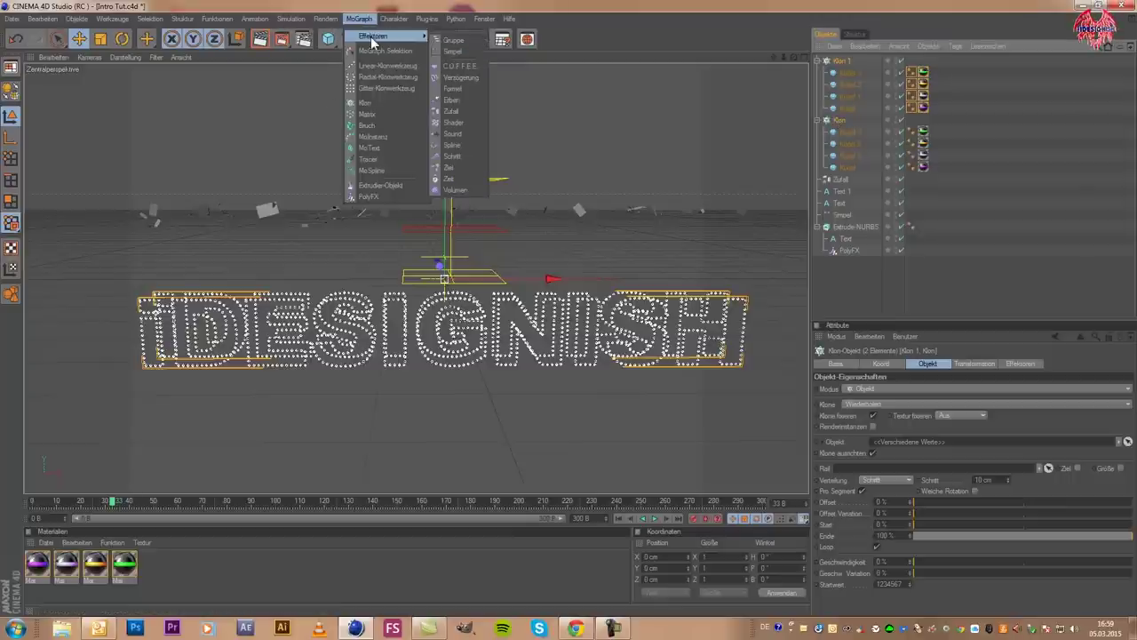
{"action": "left_click", "coordinate": [471, 110]}
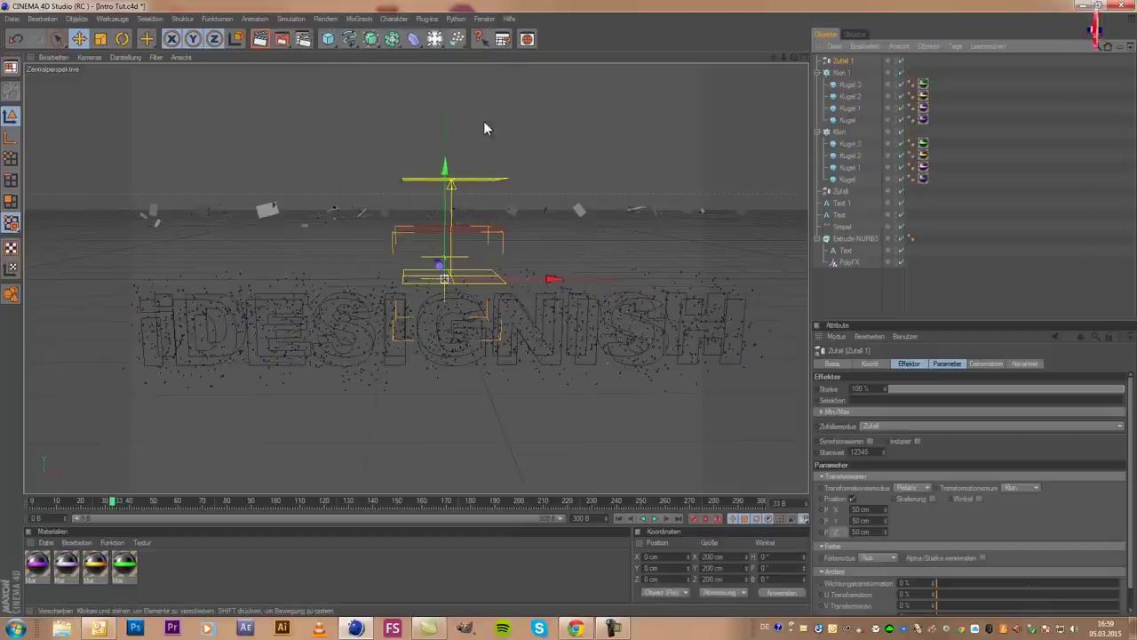
{"action": "left_click", "coordinate": [876, 387]}
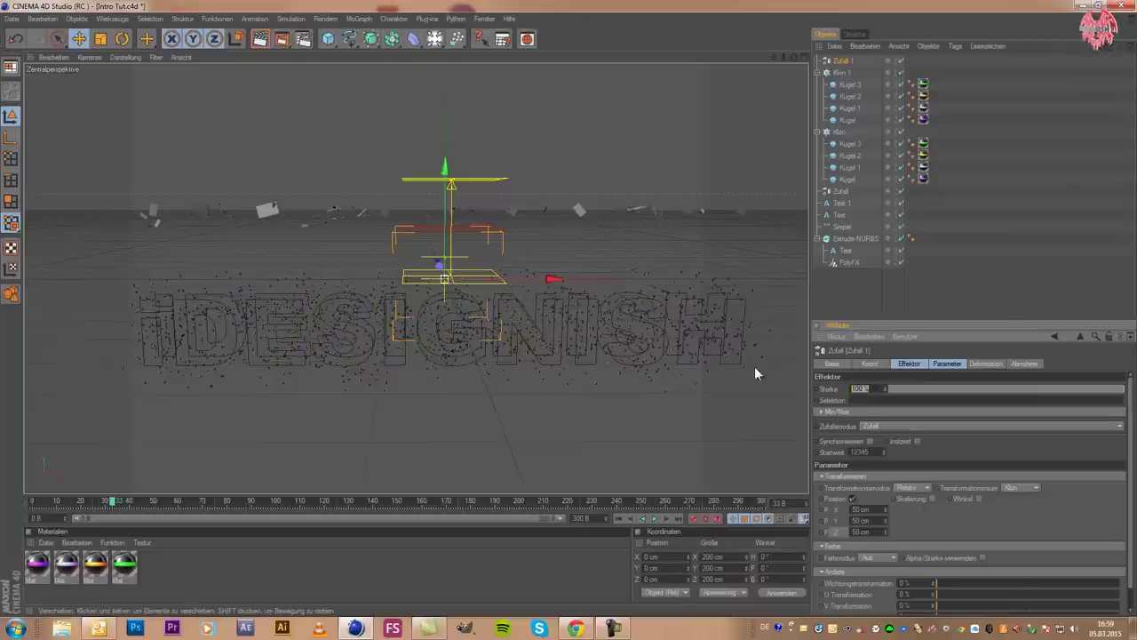
{"action": "type", "text": "200"}
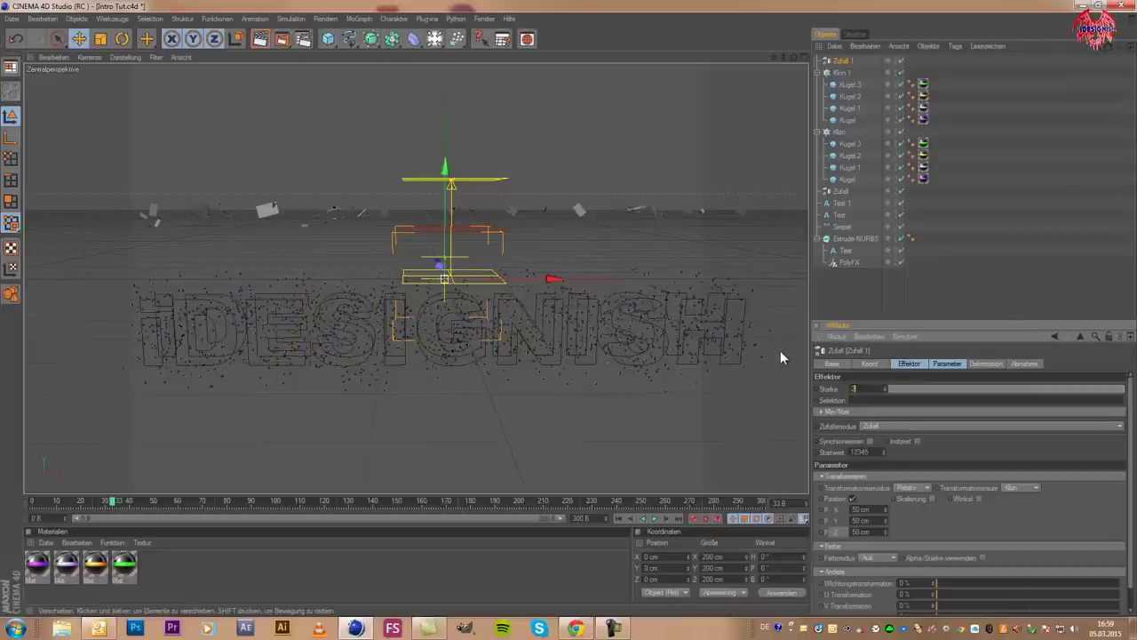
{"action": "key", "text": "Return"}
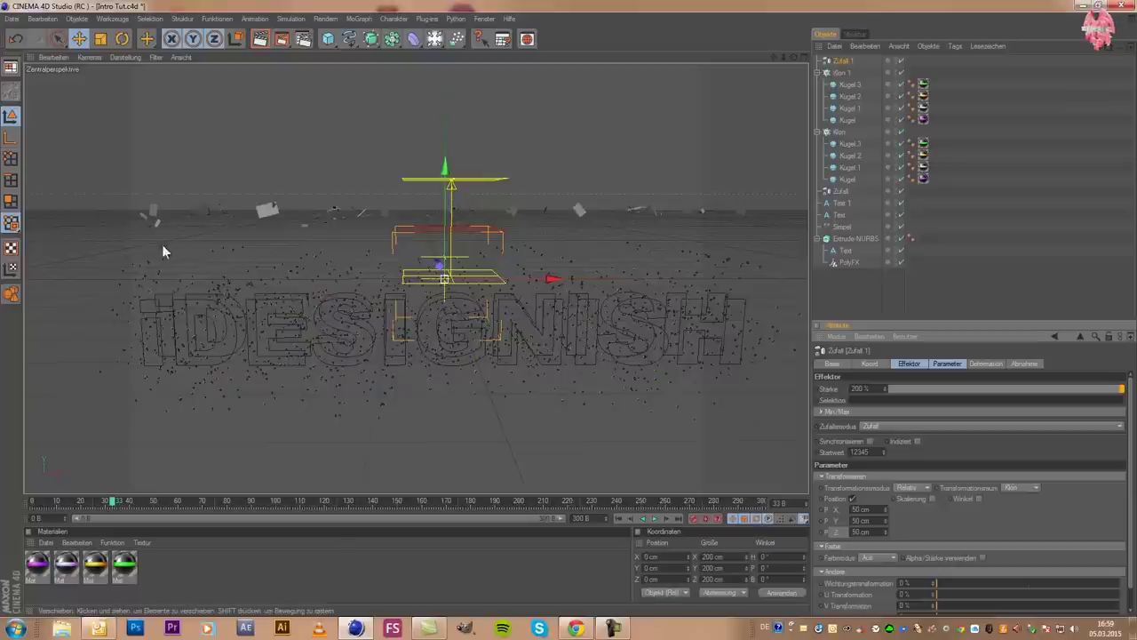
Keyframe the effector strength at 200% on frame 0, then 0% later so clones reassemble
{"action": "left_click_drag", "start_coordinate": [114, 506], "coordinate": [0, 504]}
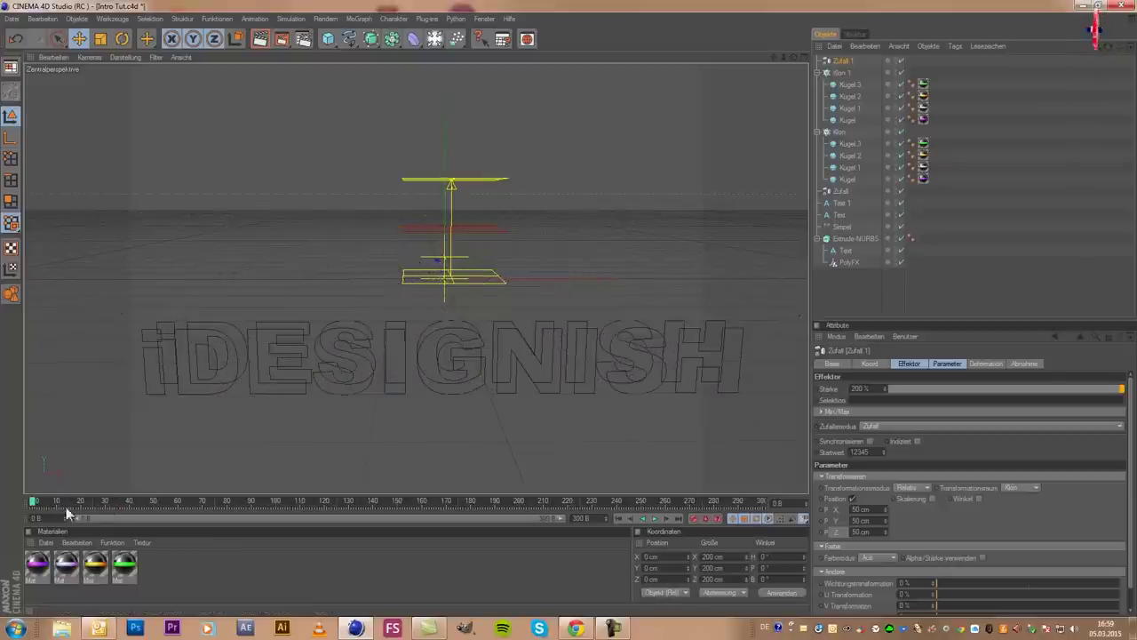
{"action": "left_click", "coordinate": [819, 389]}
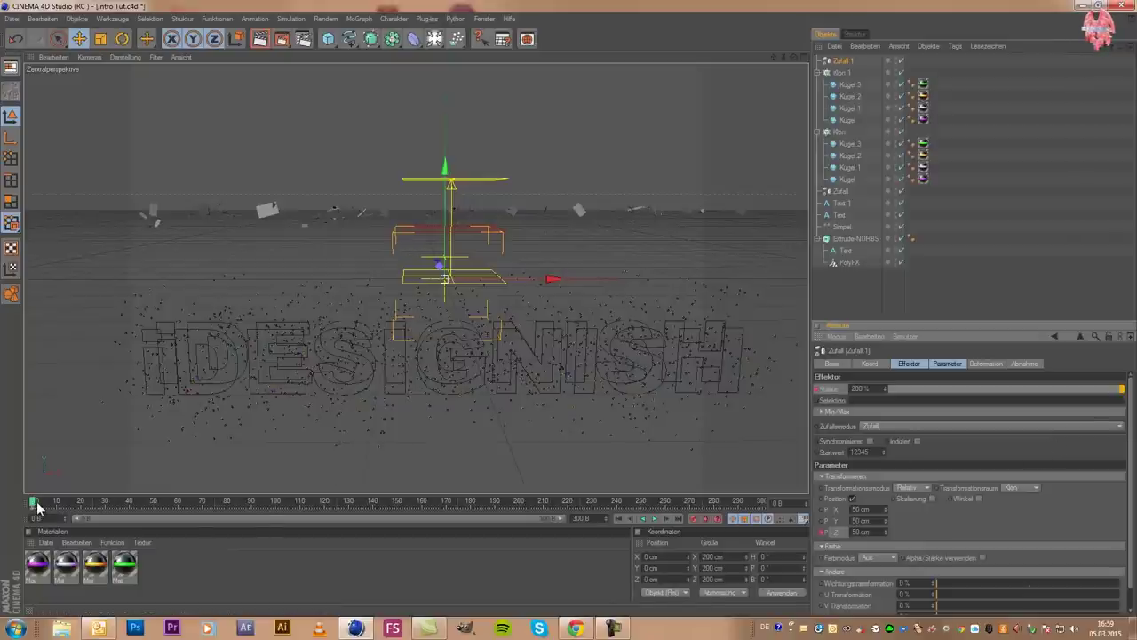
{"action": "left_click_drag", "start_coordinate": [35, 504], "coordinate": [333, 529]}
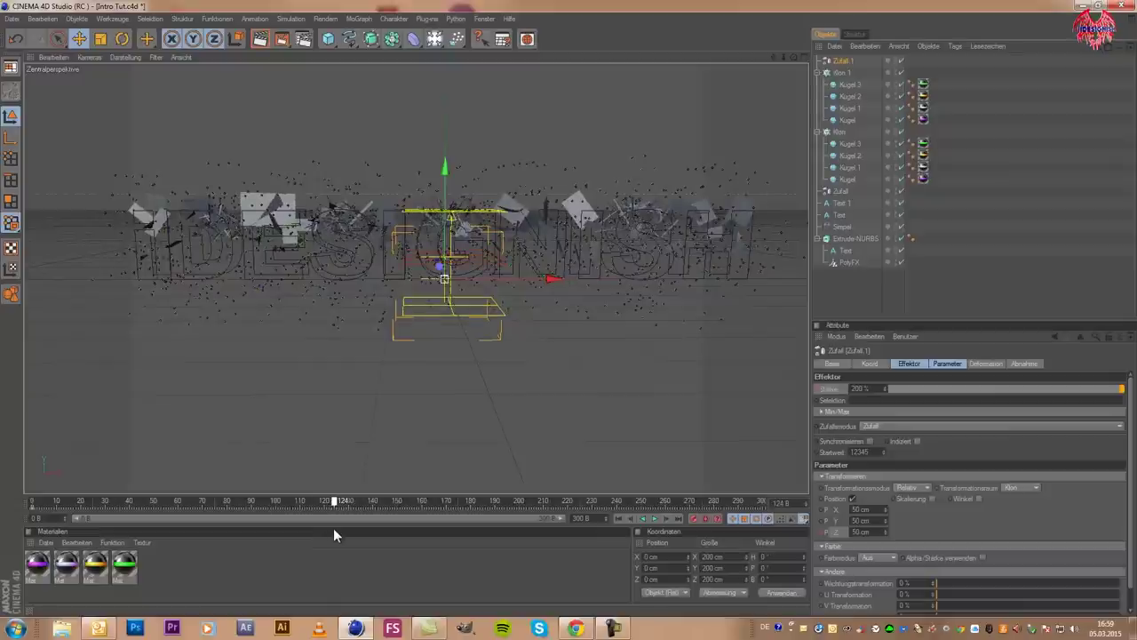
{"action": "left_click", "coordinate": [866, 388]}
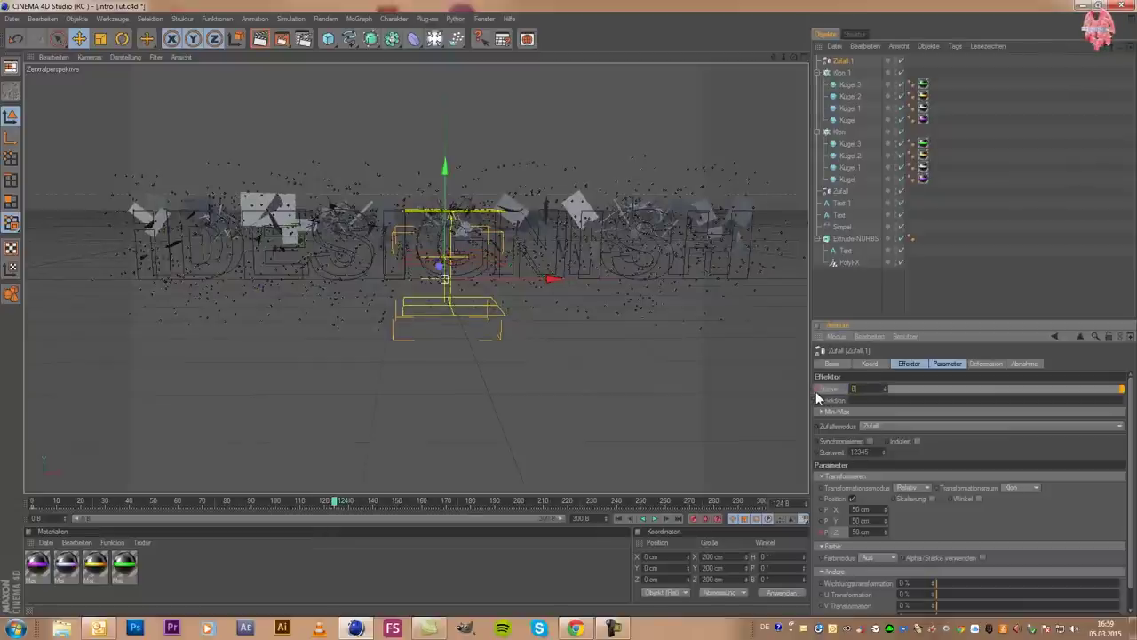
{"action": "key", "text": "Return"}
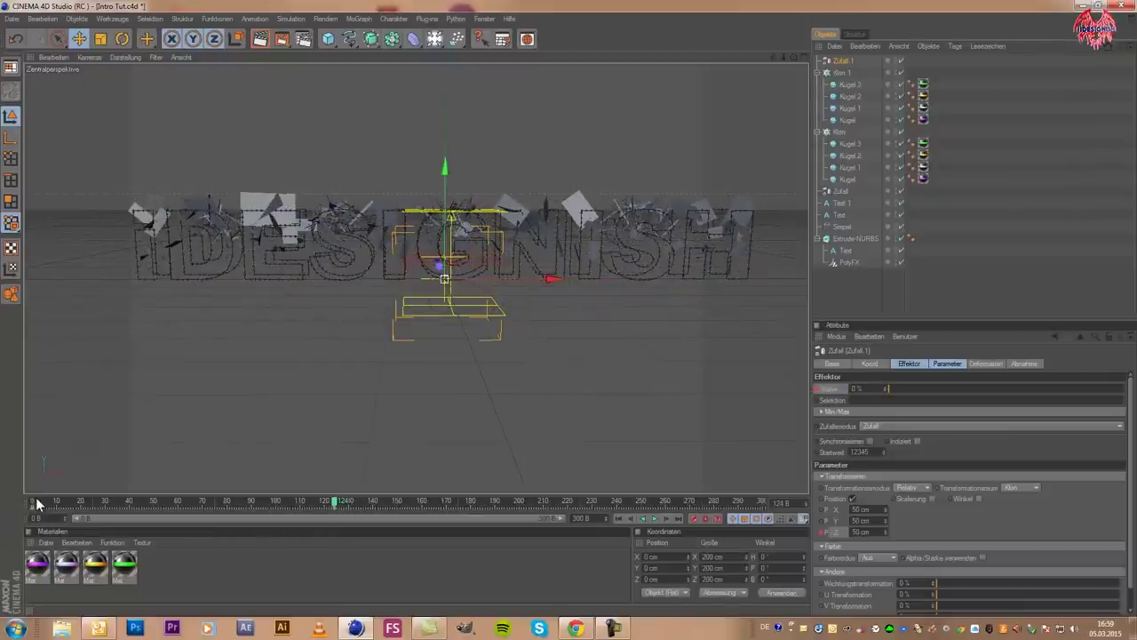
Play back the scatter animation, then select both cloners, Klon and Klon 1
{"action": "left_click", "coordinate": [34, 503]}
{"action": "key", "text": "F8"}
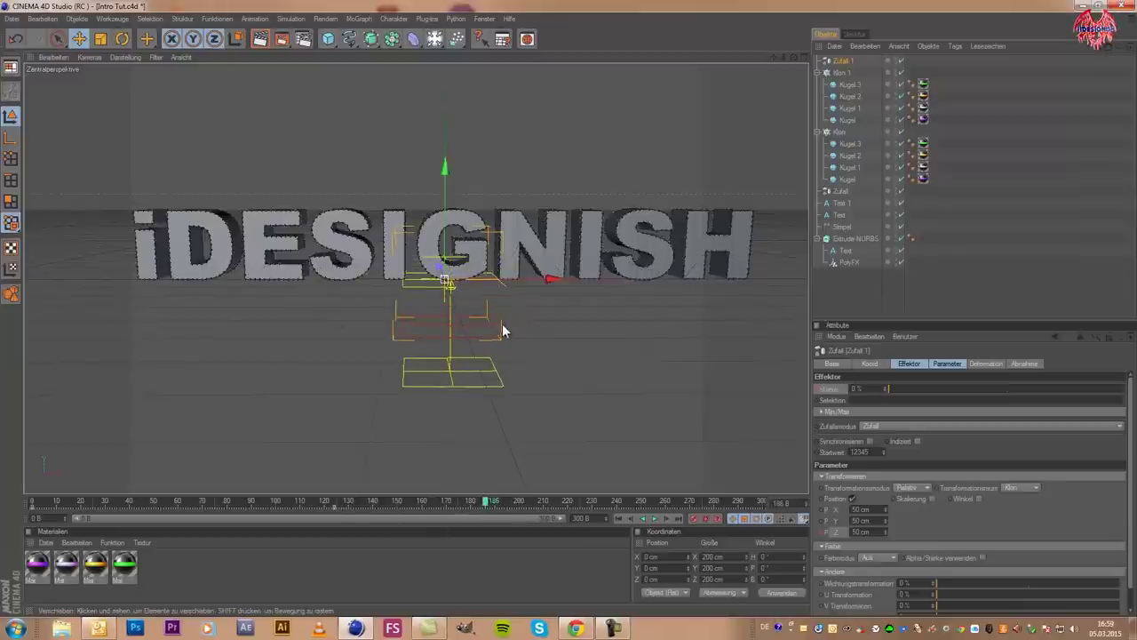
{"action": "mouse_move", "coordinate": [487, 500]}
{"action": "left_mouse_down"}
{"action": "mouse_move", "coordinate": [313, 502]}
{"action": "mouse_move", "coordinate": [403, 511]}
{"action": "left_mouse_up"}
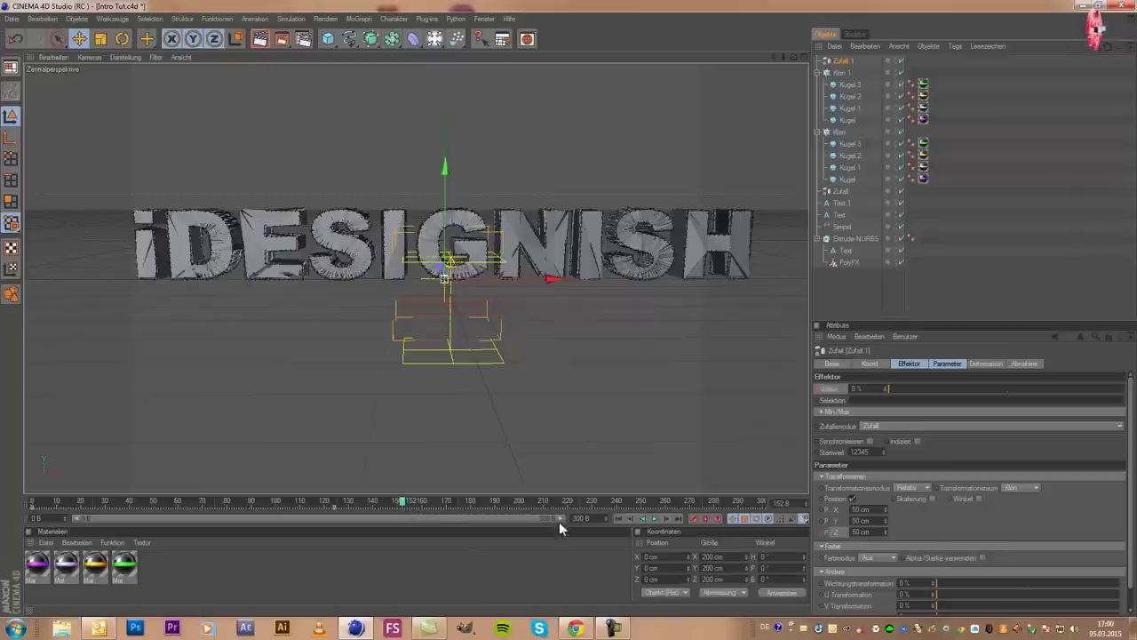
{"action": "left_click", "coordinate": [297, 503]}
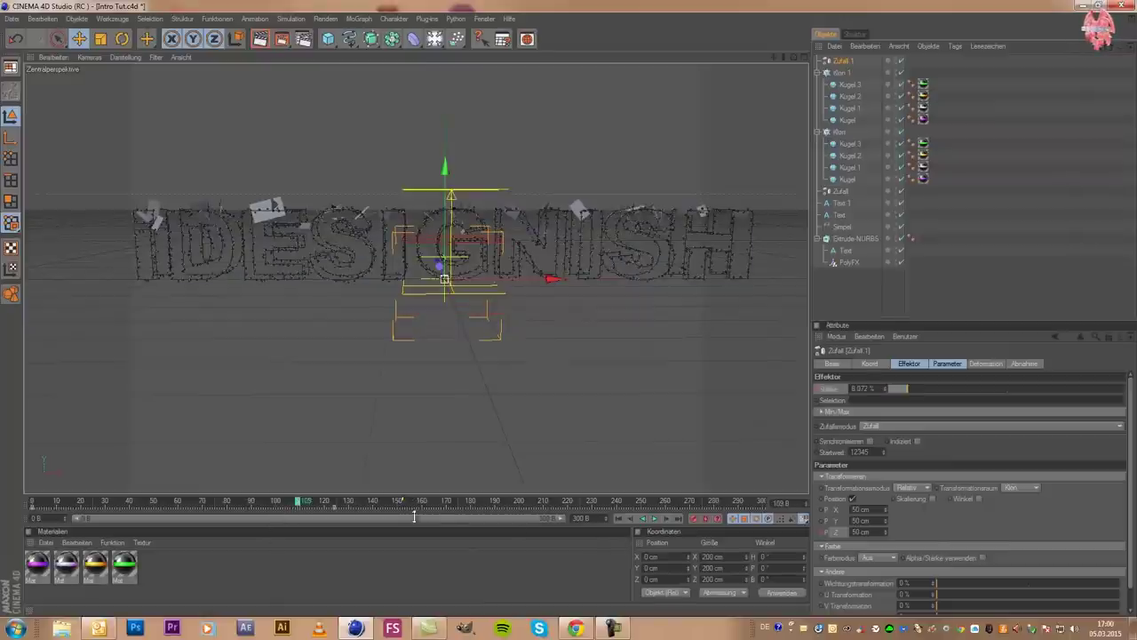
{"action": "left_click", "coordinate": [656, 518]}
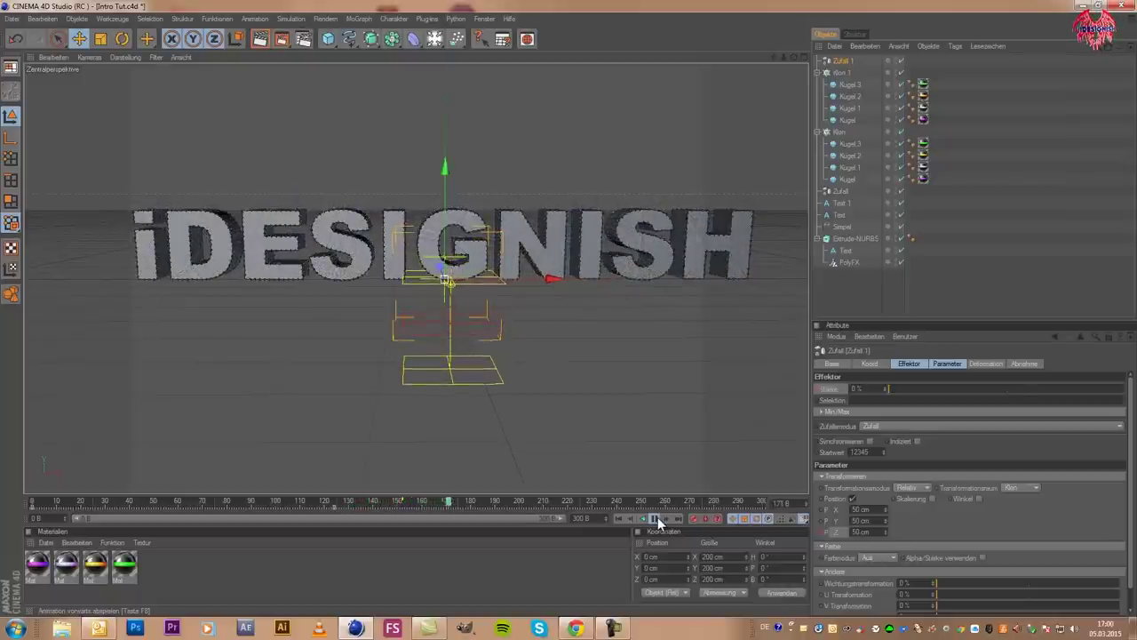
{"action": "left_click", "coordinate": [657, 517]}
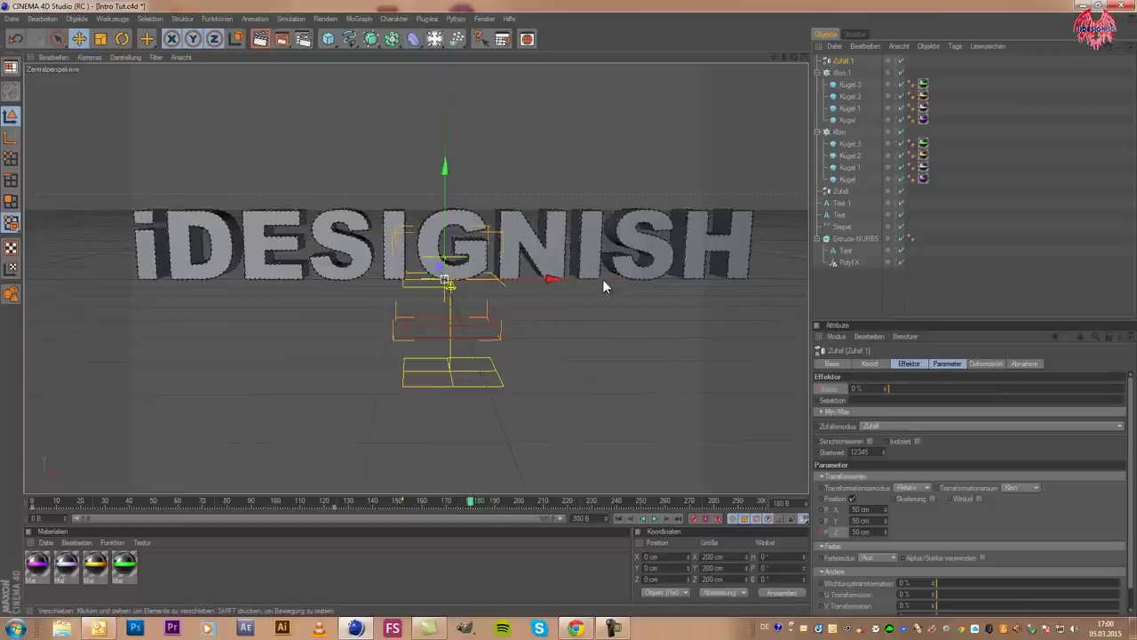
{"action": "left_click", "coordinate": [840, 132]}
{"action": "left_click", "coordinate": [828, 73], "text": "ctrl"}
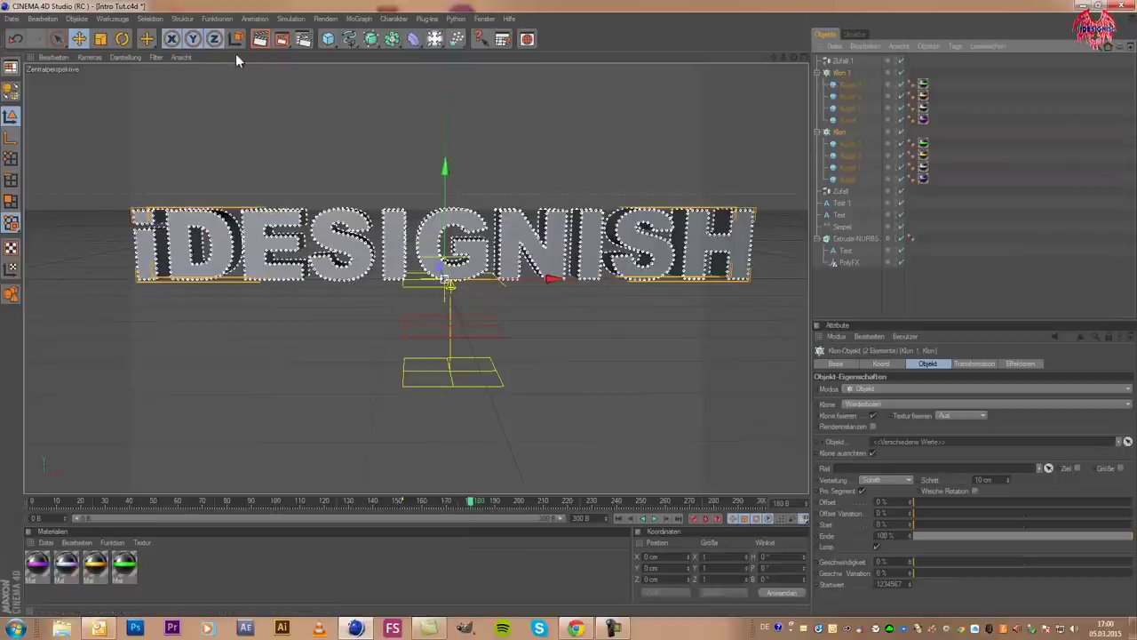
Make both cloners rigid bodies with Aktiviert keyframed off at frame 0, then test playback
{"action": "left_click", "coordinate": [284, 19]}
{"action": "mouse_move", "coordinate": [294, 47]}
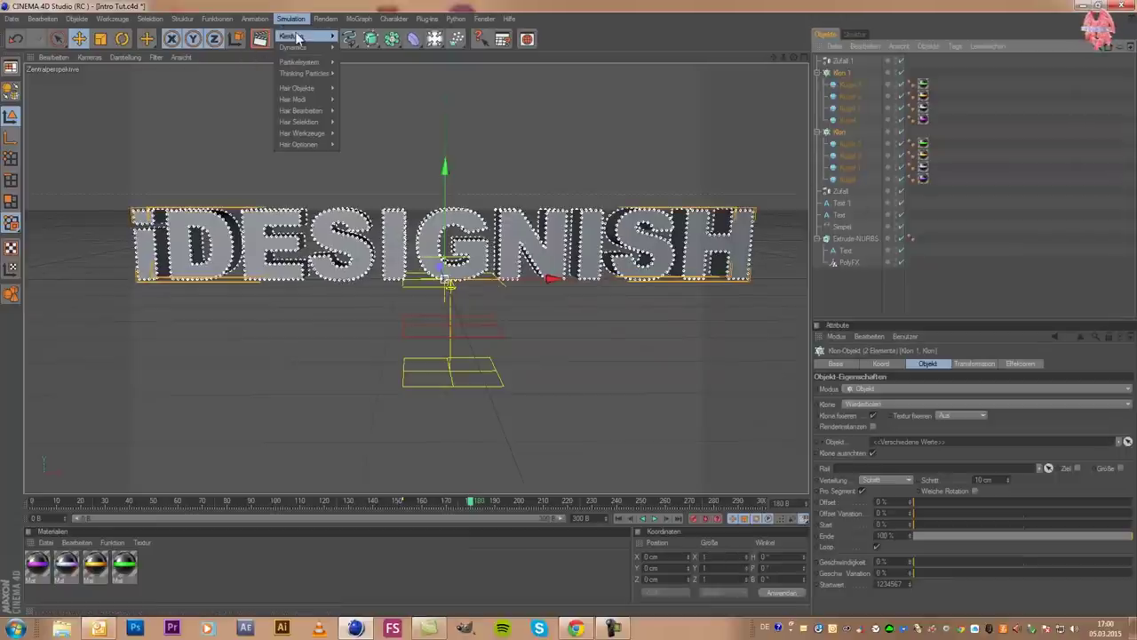
{"action": "left_click", "coordinate": [364, 50]}
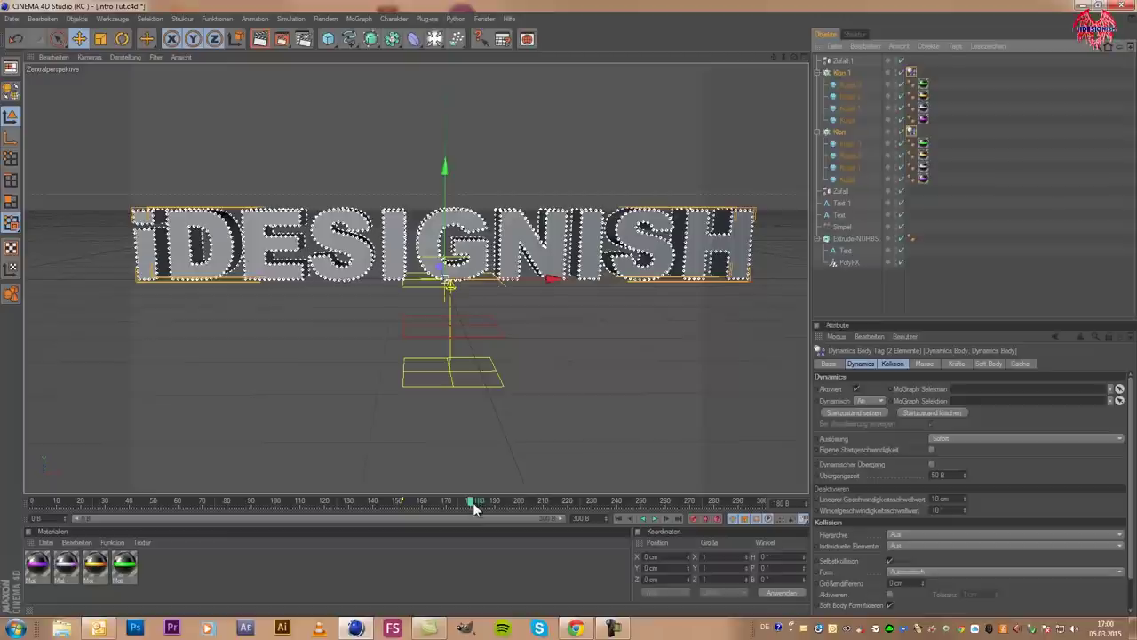
{"action": "left_click", "coordinate": [817, 388], "text": "ctrl"}
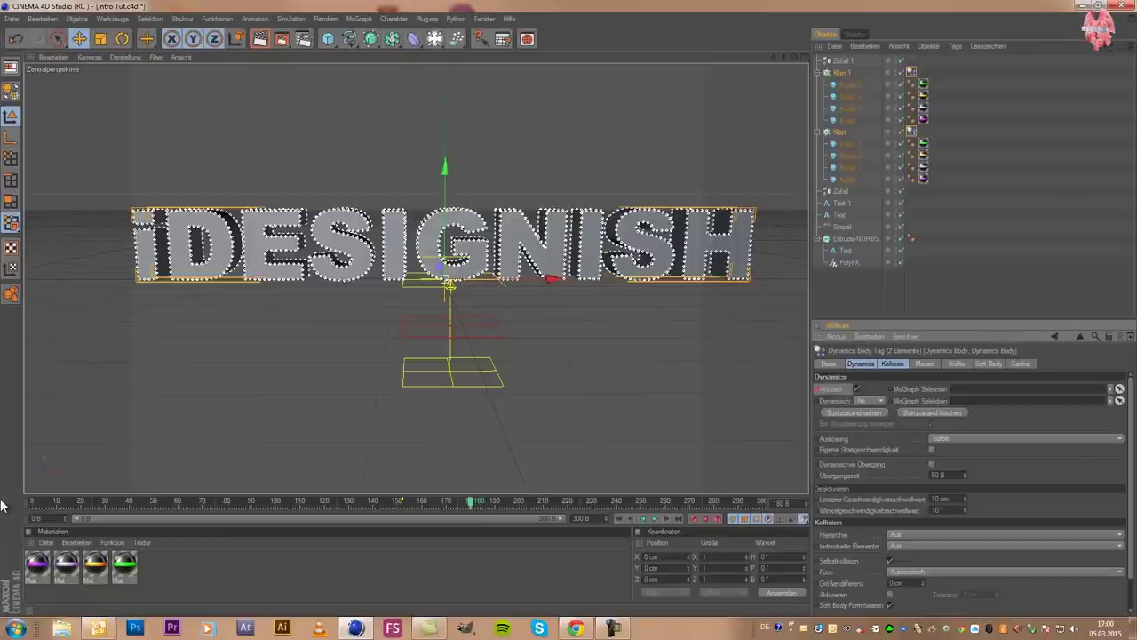
{"action": "left_click", "coordinate": [34, 502]}
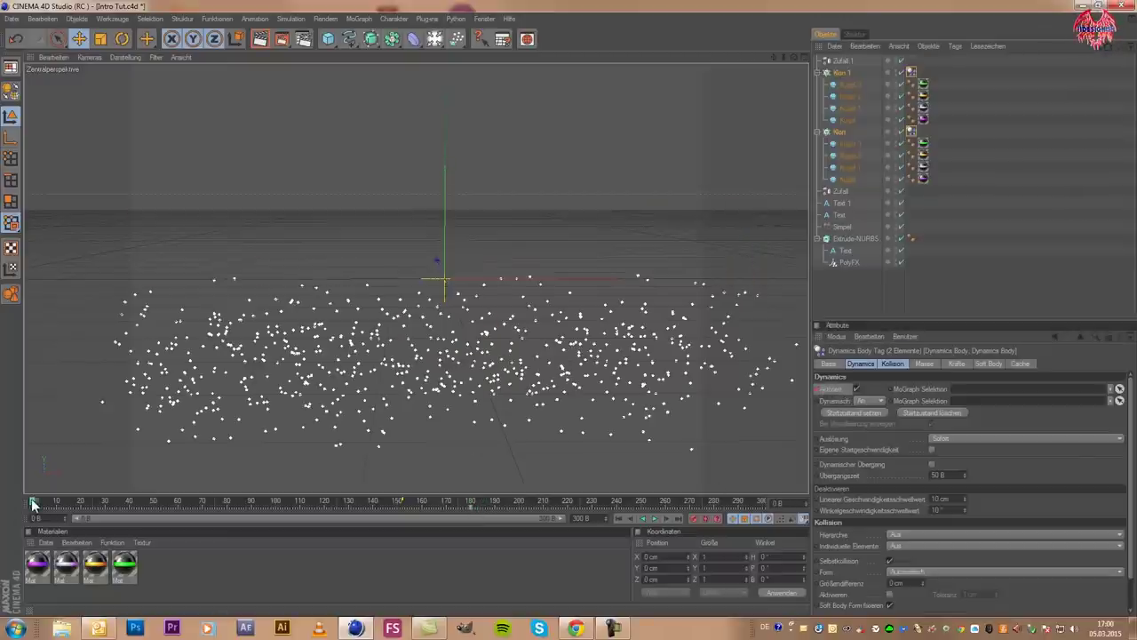
{"action": "left_click", "coordinate": [856, 388]}
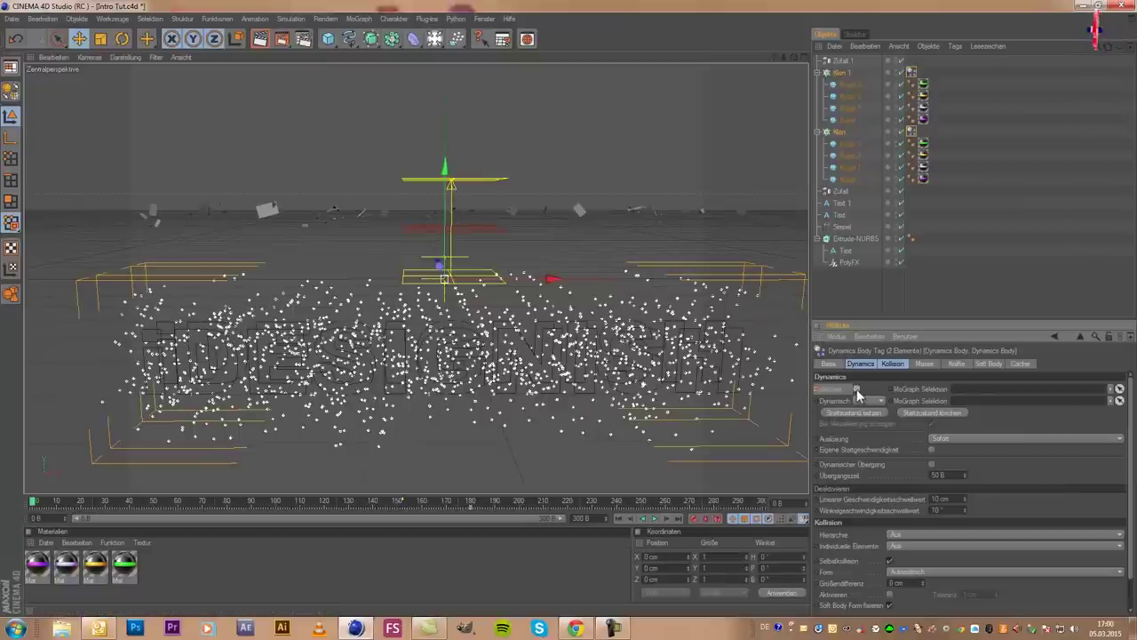
{"action": "left_click", "coordinate": [816, 390], "text": "ctrl"}
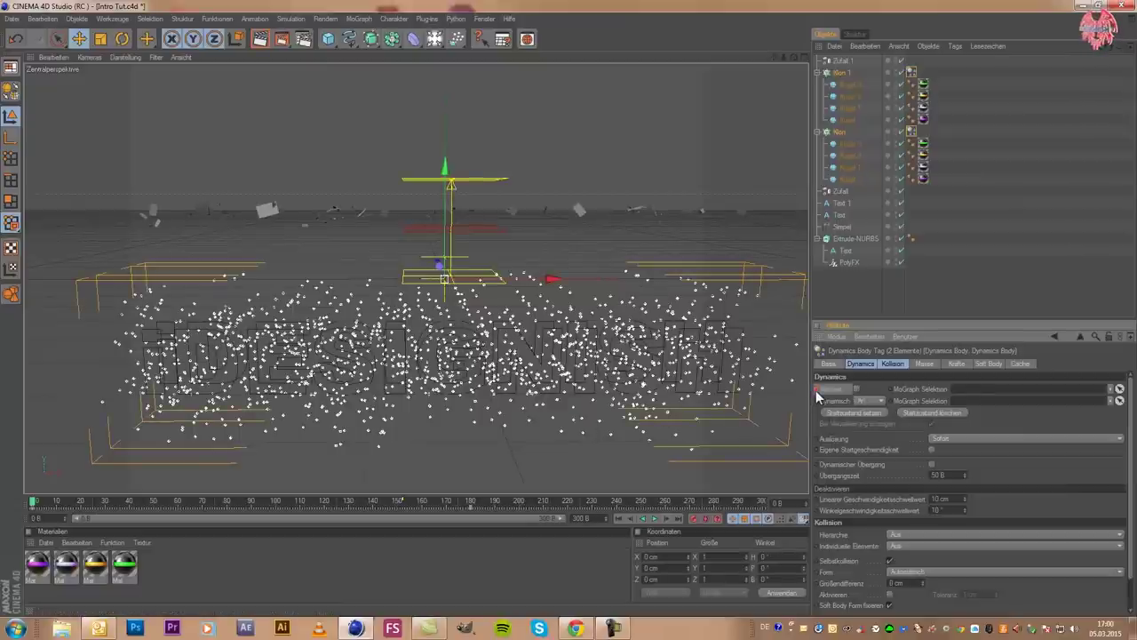
{"action": "left_click", "coordinate": [450, 501]}
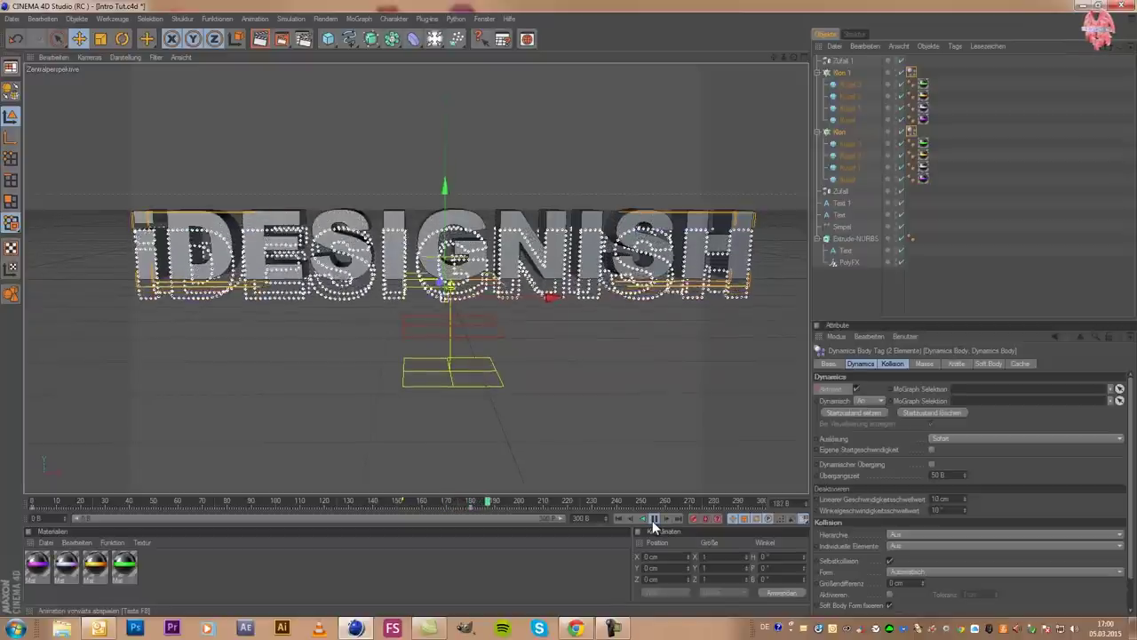
{"action": "left_click", "coordinate": [652, 521]}
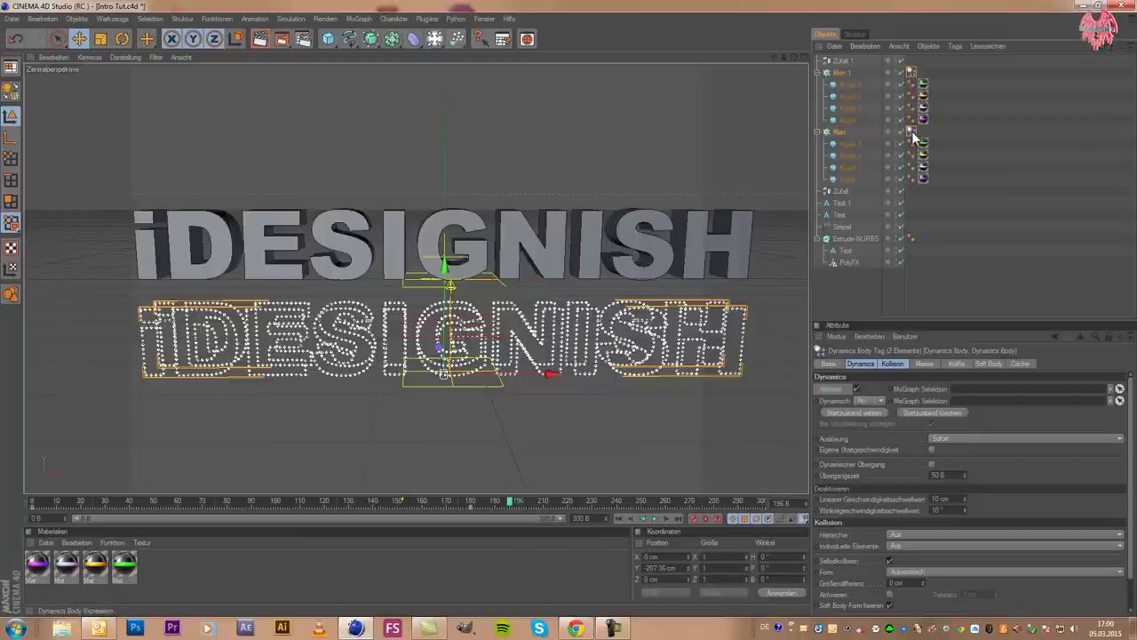
Set the Klon dynamics tag's individual-element collisions to Alle
{"action": "left_click_drag", "start_coordinate": [913, 131], "coordinate": [908, 73]}
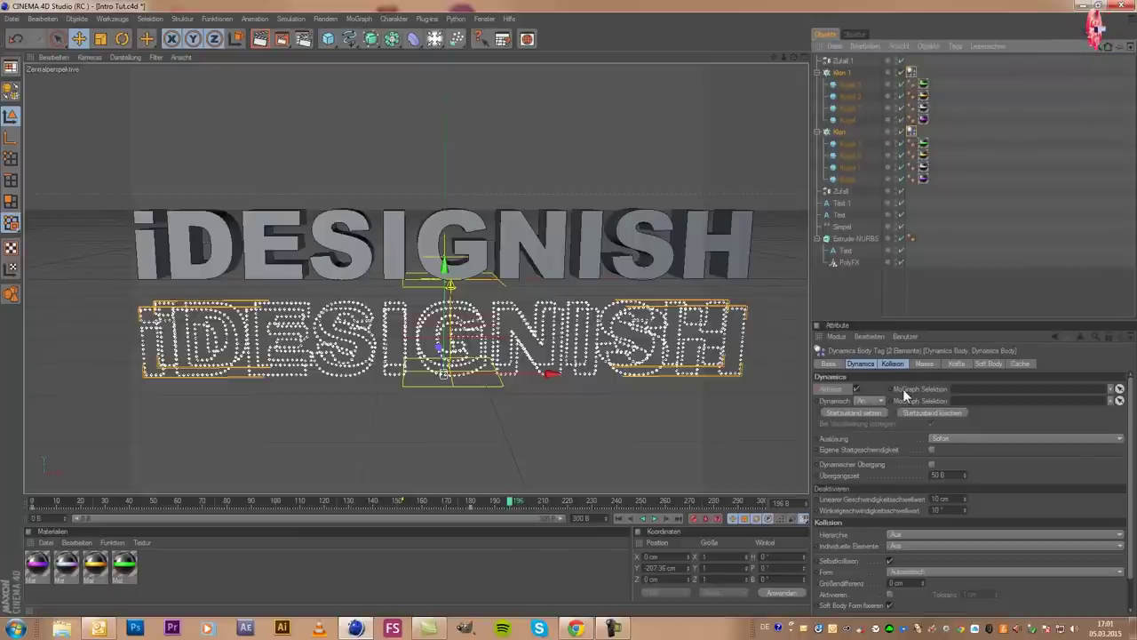
{"action": "left_click", "coordinate": [892, 364]}
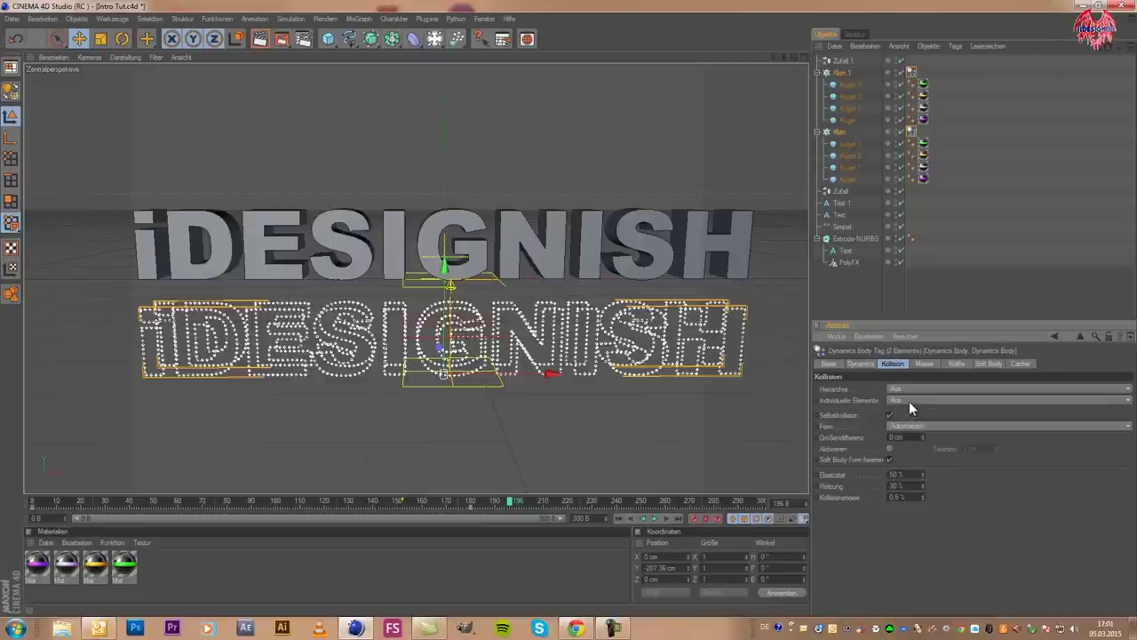
{"action": "left_click", "coordinate": [908, 401]}
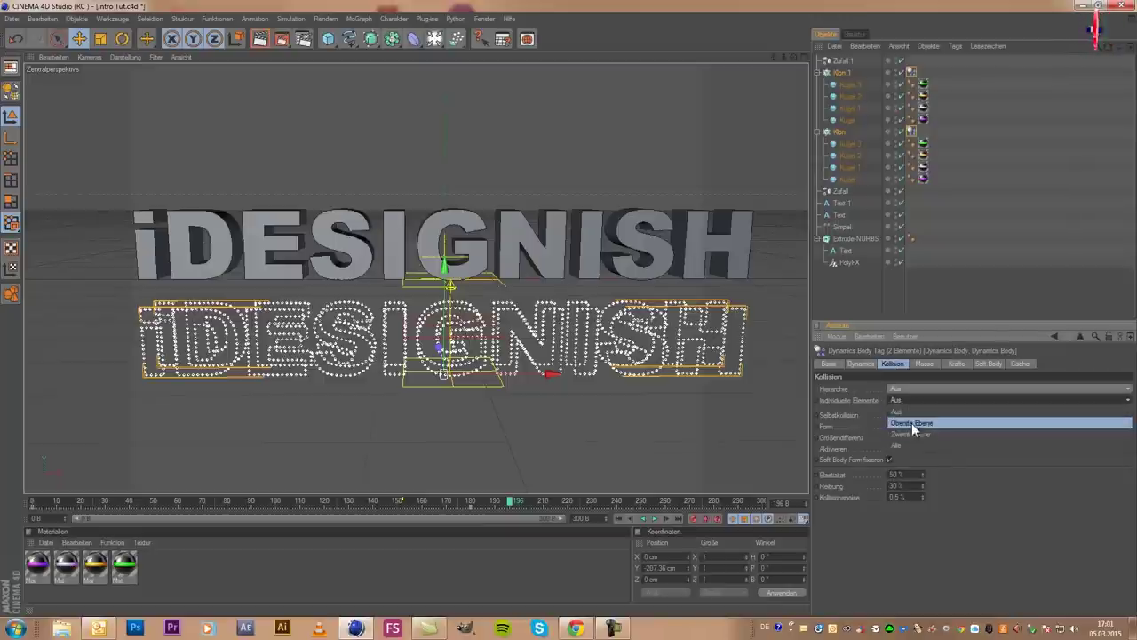
{"action": "left_click", "coordinate": [907, 442]}
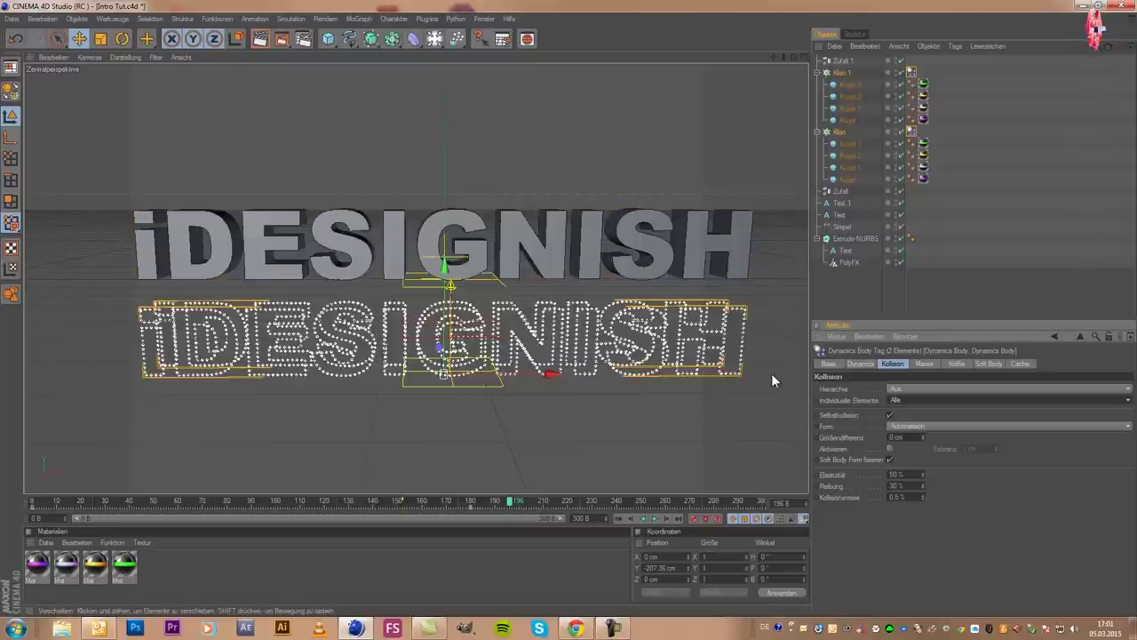
Save the scene and select the extruded iDESIGNISH text
{"action": "left_click", "coordinate": [12, 19]}
{"action": "left_click", "coordinate": [51, 114]}
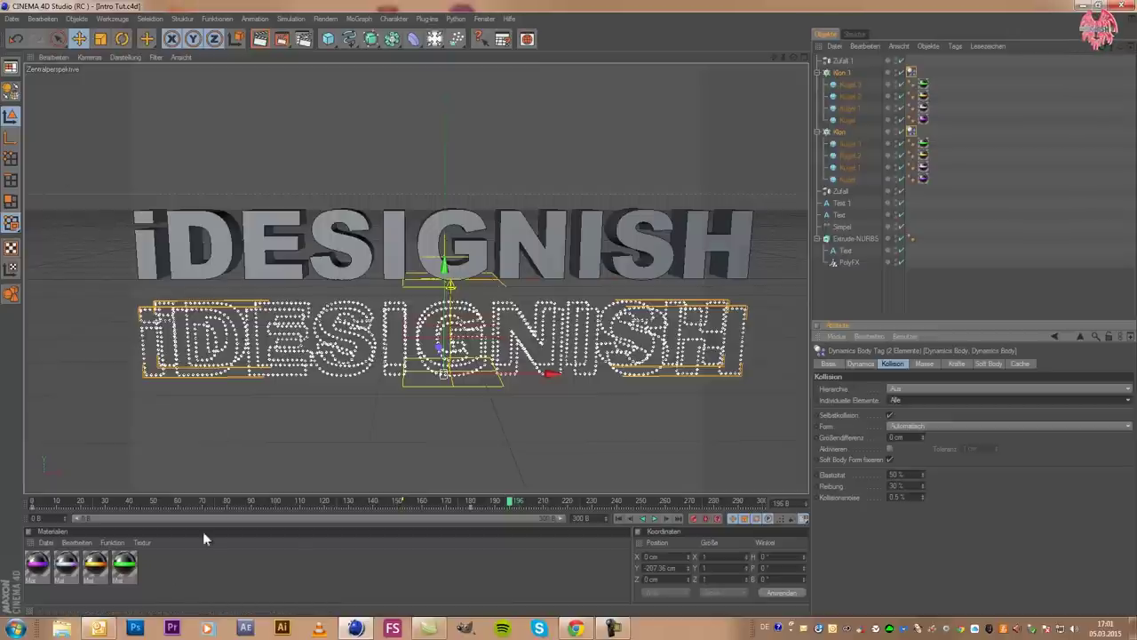
{"action": "left_click", "coordinate": [838, 239]}
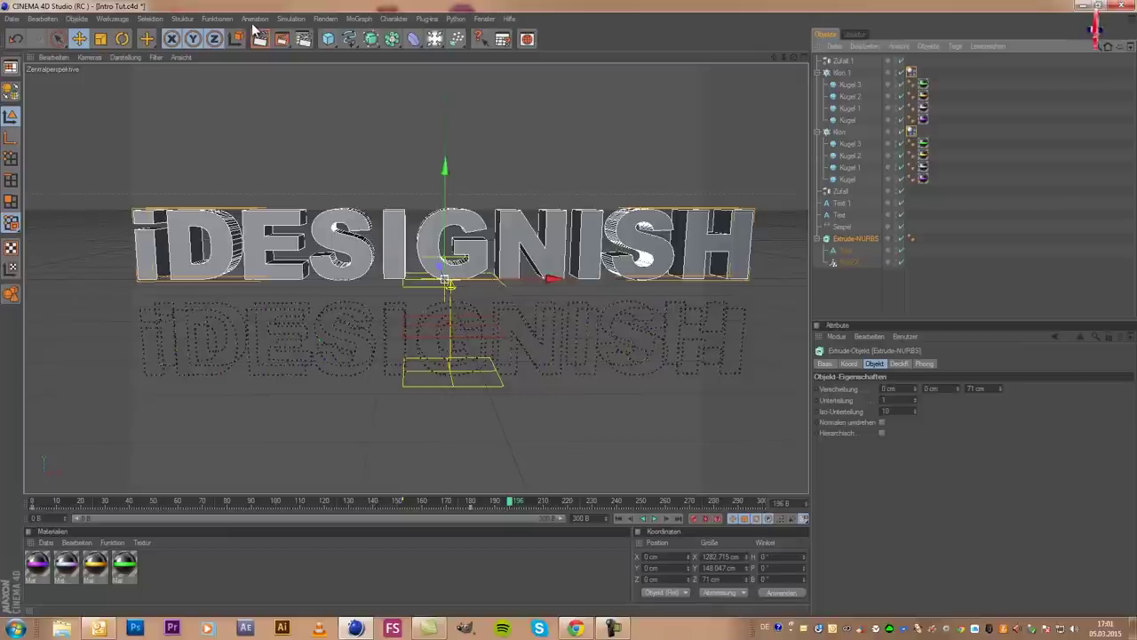
Add a dynamics body tag to the extruded iDESIGNISH text and replay the animation from frame 0
{"action": "left_click", "coordinate": [286, 20]}
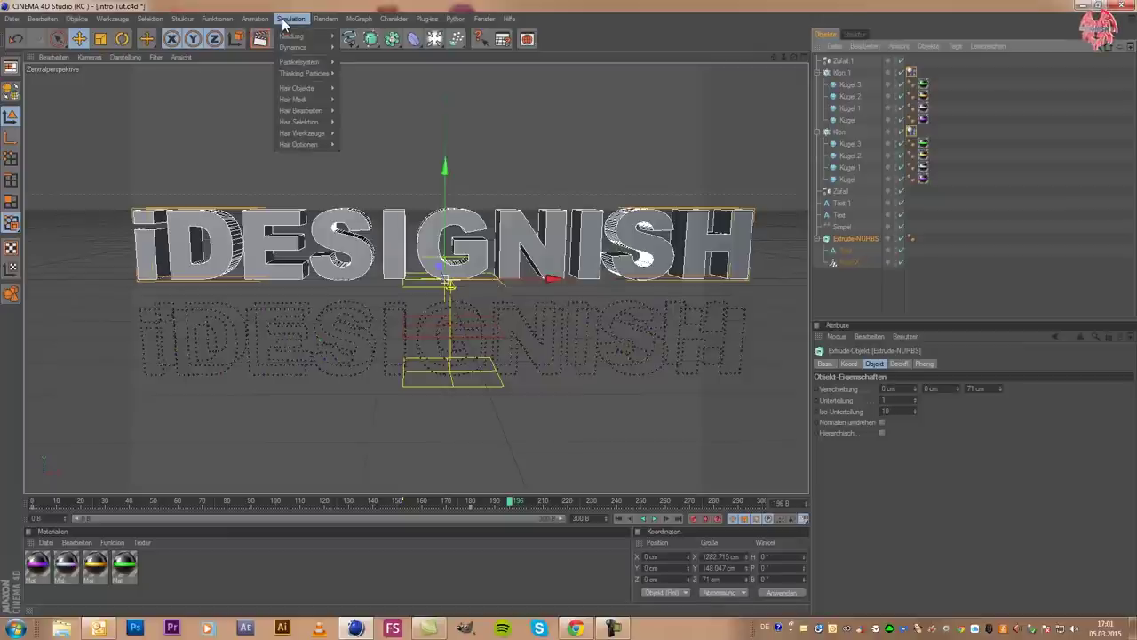
{"action": "mouse_move", "coordinate": [293, 48]}
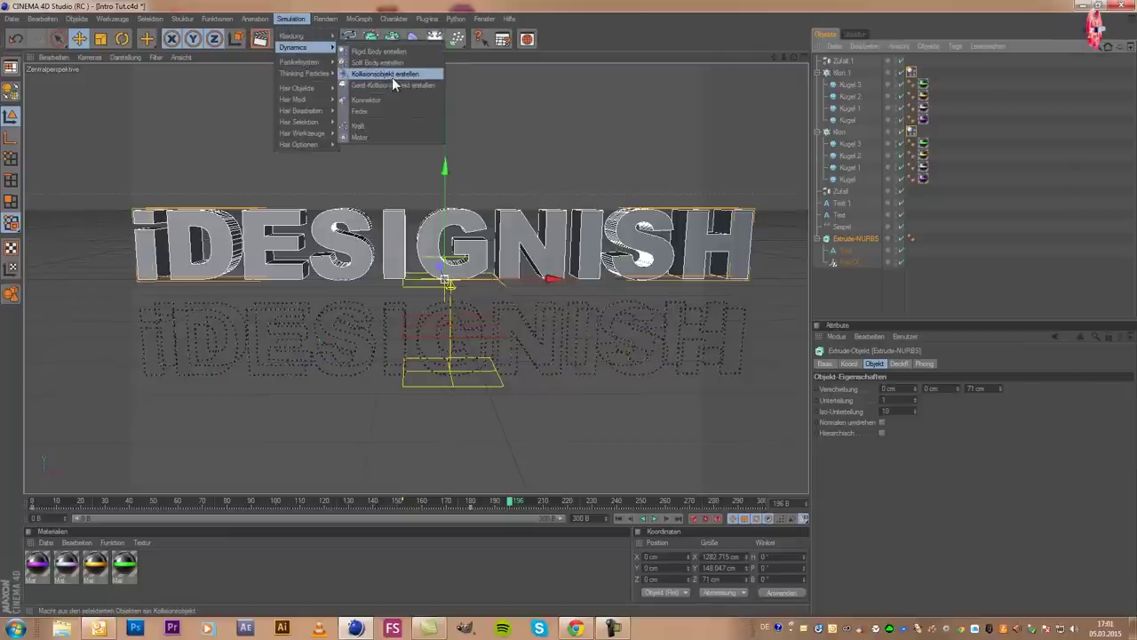
{"action": "left_click", "coordinate": [392, 74]}
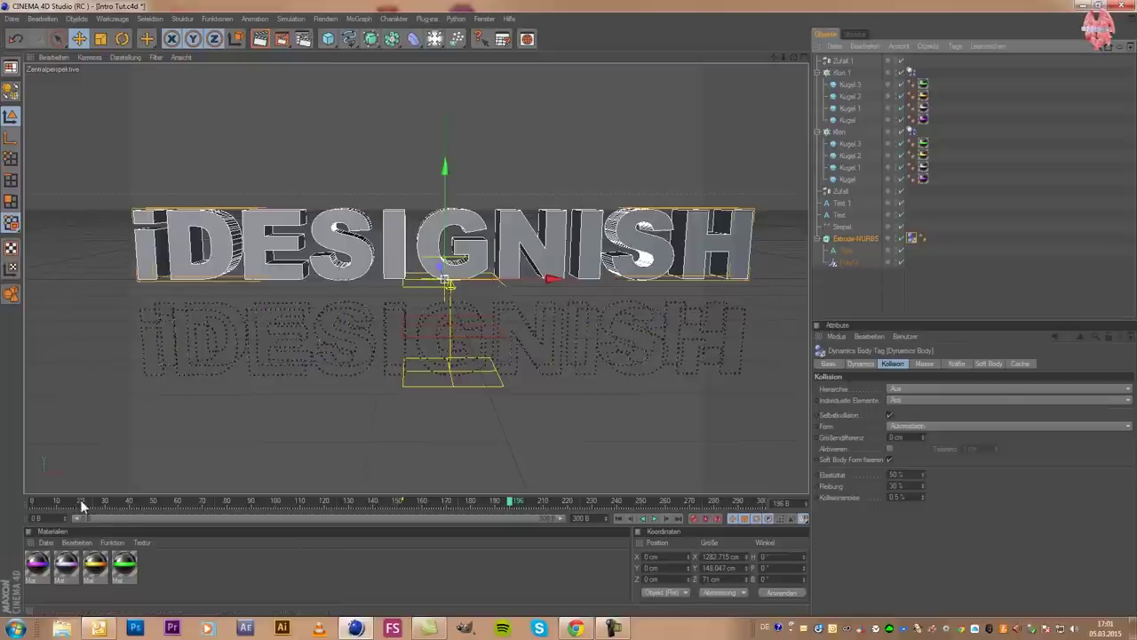
{"action": "left_click_drag", "start_coordinate": [458, 500], "coordinate": [374, 501]}
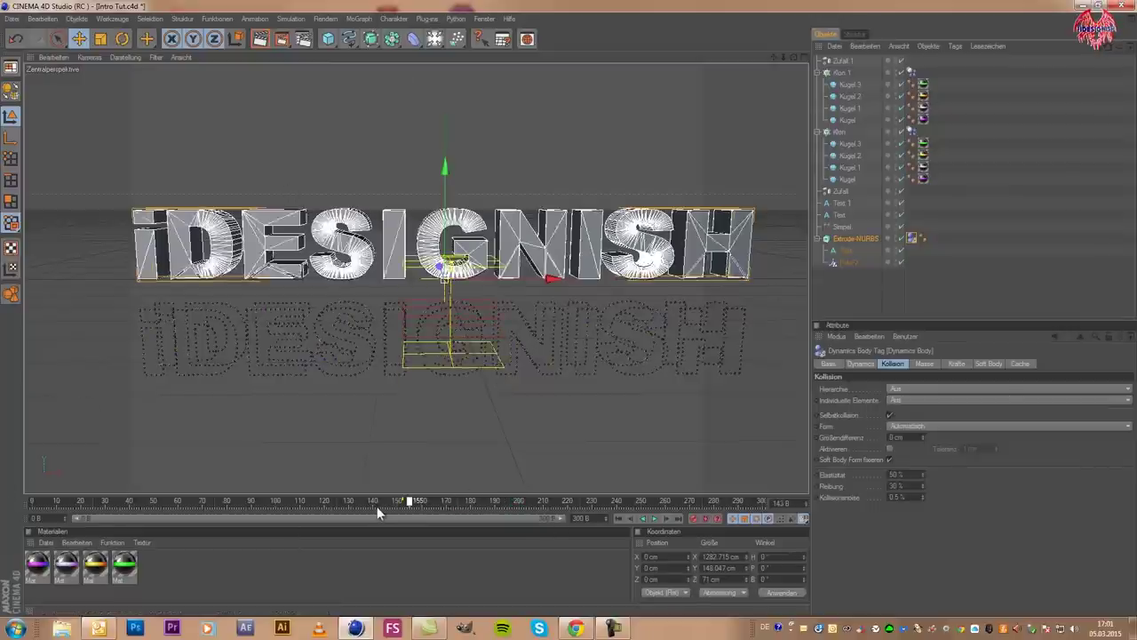
{"action": "left_click", "coordinate": [653, 518]}
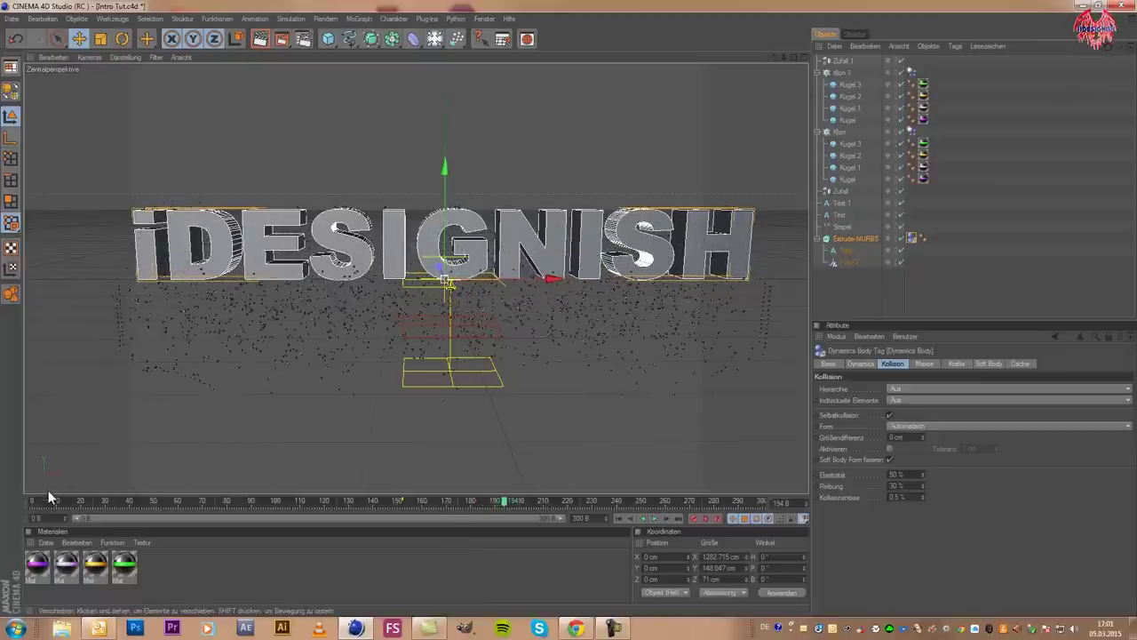
{"action": "left_click_drag", "start_coordinate": [48, 497], "coordinate": [6, 505]}
{"action": "key", "text": "F8"}
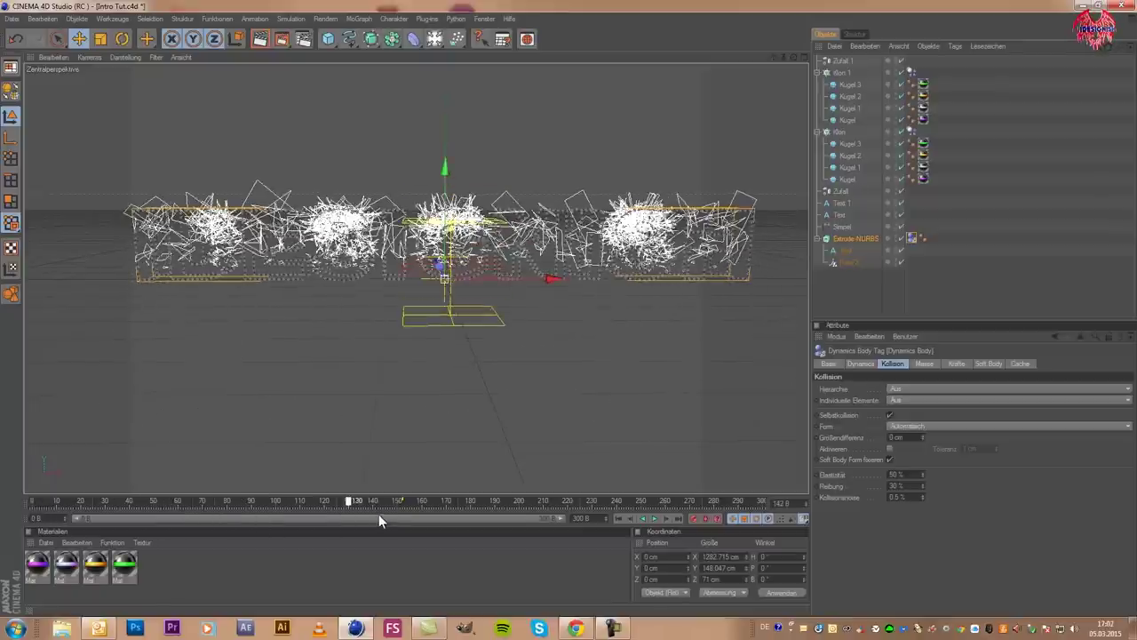
Create material Mat.1 with a black (0, 0, 0) Farbe and show its Glanzlicht settings
{"action": "double_click", "coordinate": [348, 569]}
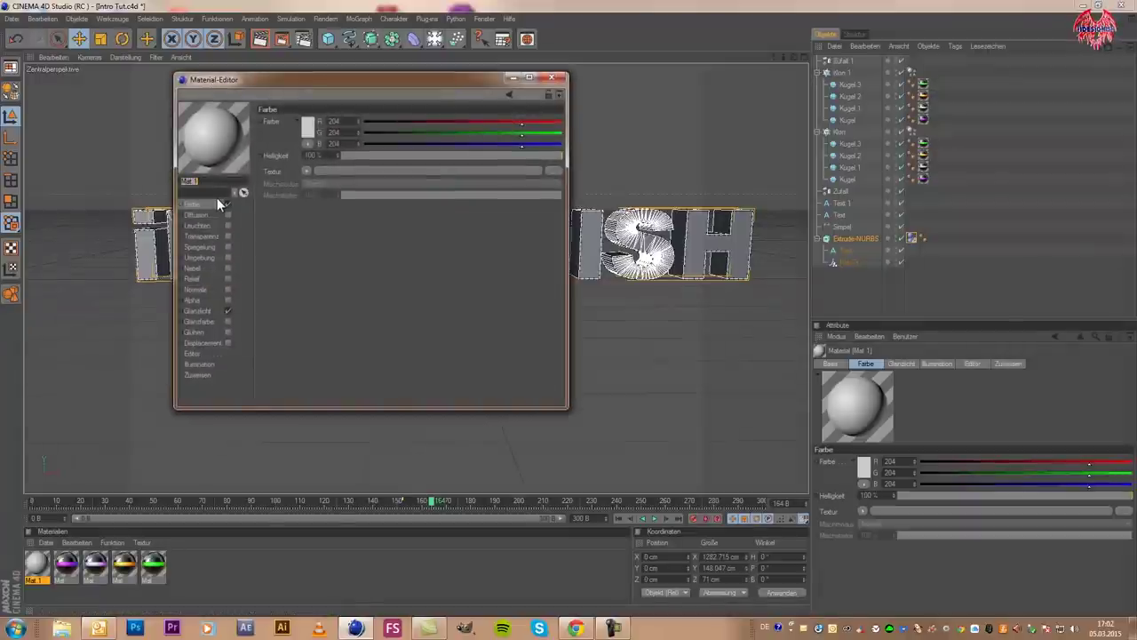
{"action": "left_click", "coordinate": [311, 126]}
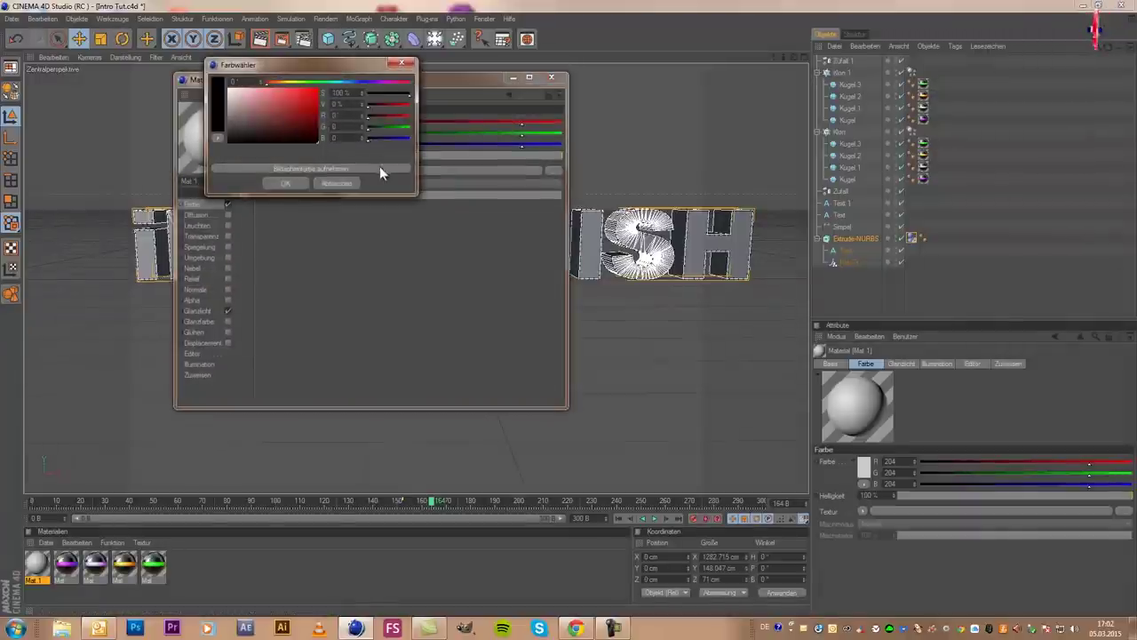
{"action": "left_click", "coordinate": [273, 180]}
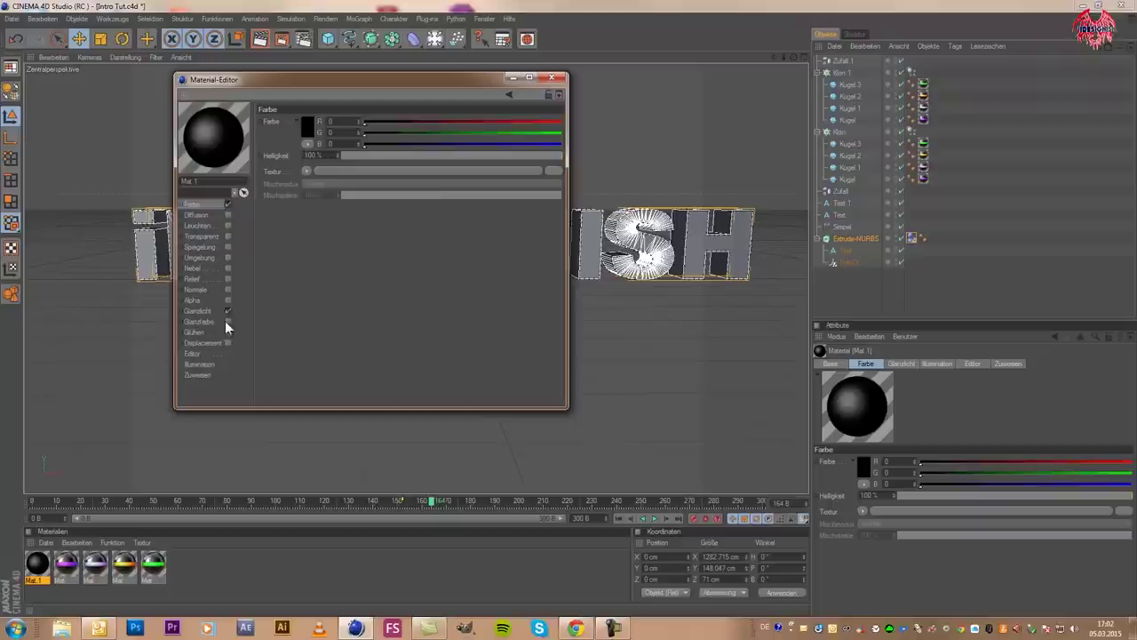
{"action": "left_click", "coordinate": [212, 311]}
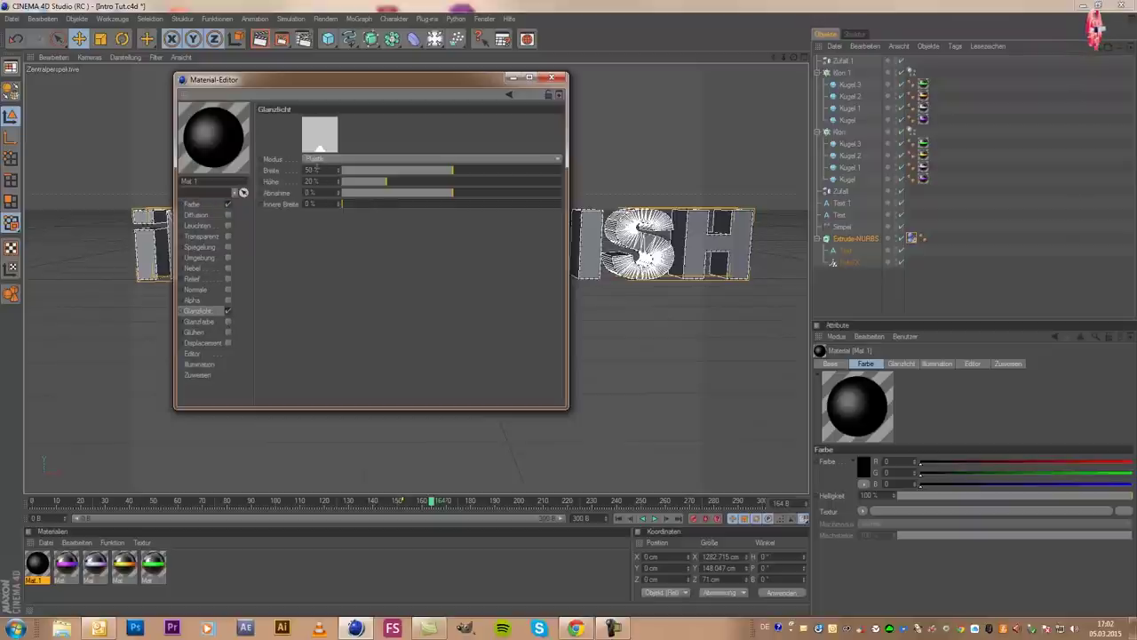
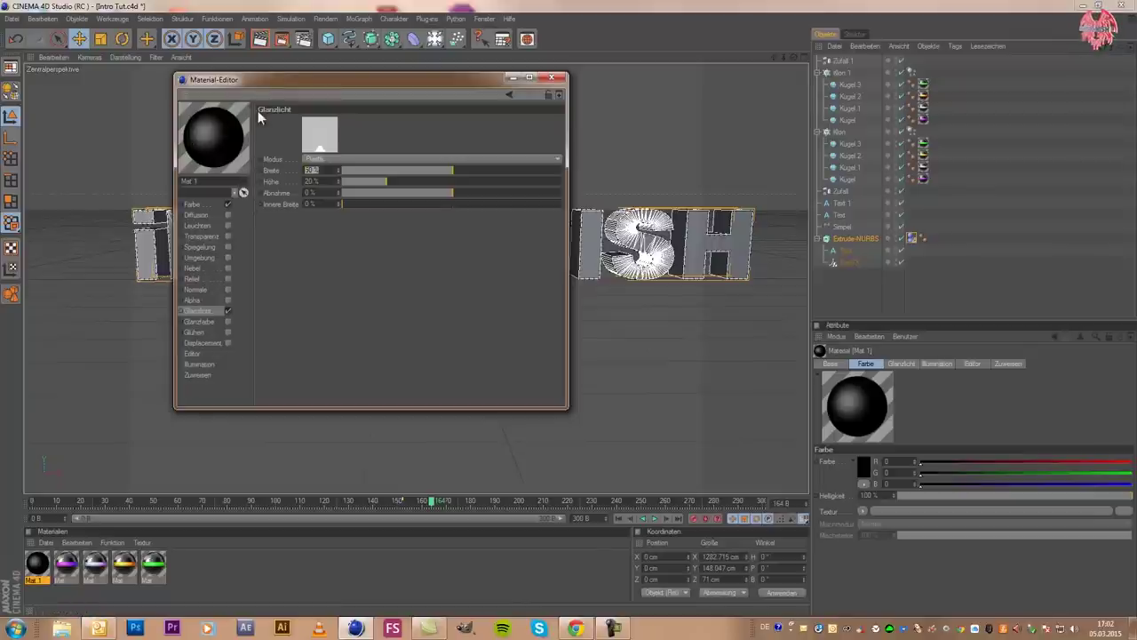
Give Mat 1 a Glanzlicht width of 25 and height of 200, then close the Material Editor
{"action": "type", "text": "25"}
{"action": "key", "text": "Return"}
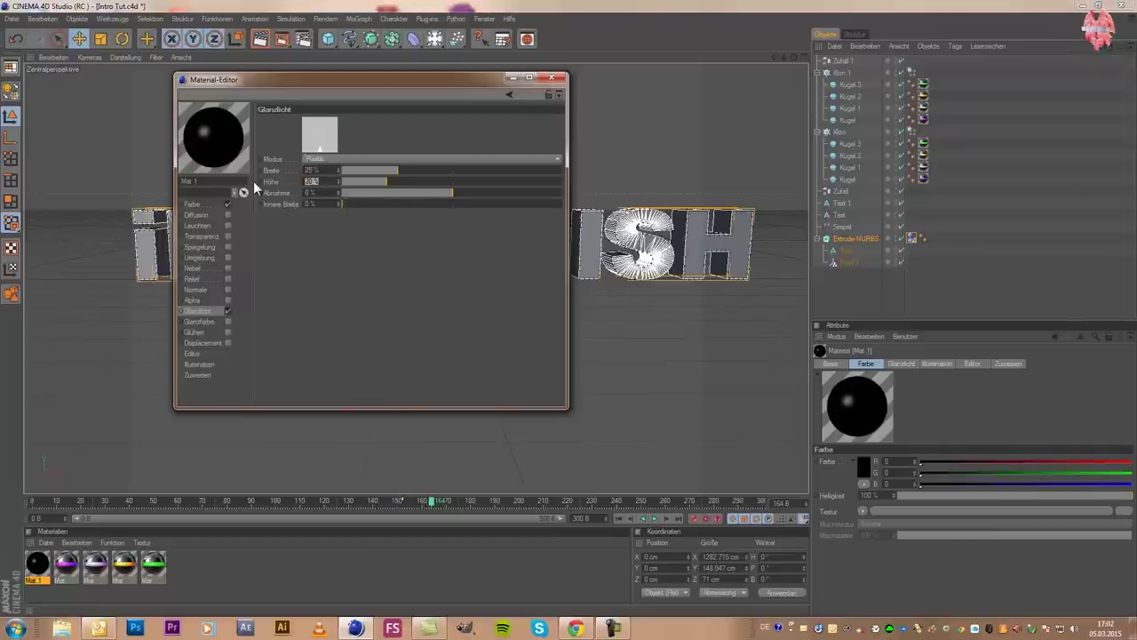
{"action": "type", "text": "200"}
{"action": "key", "text": "Return"}
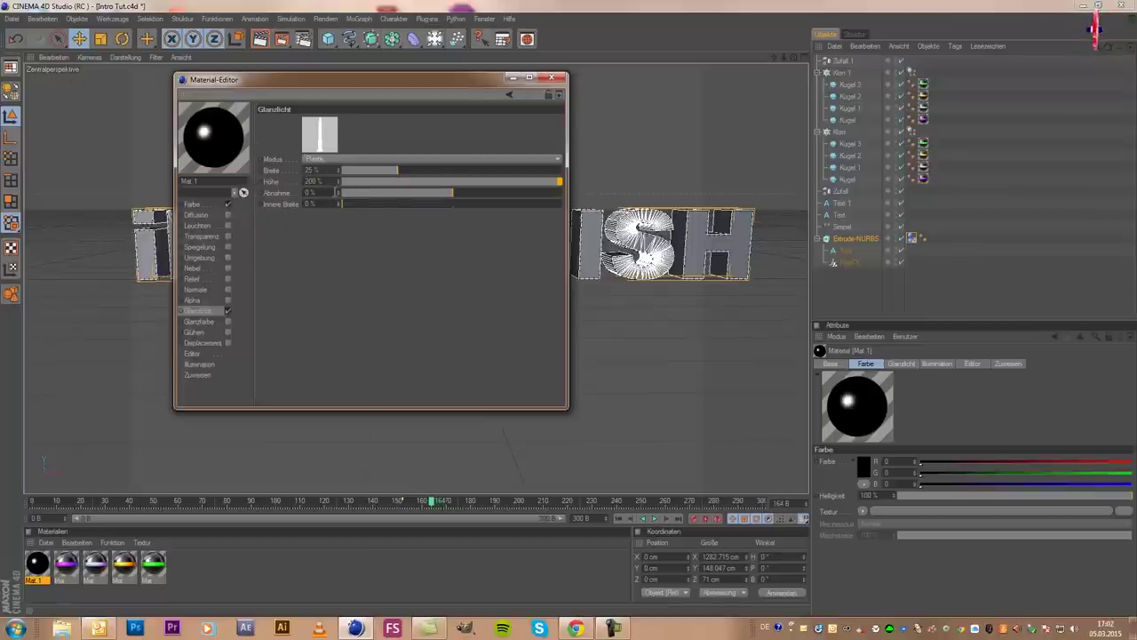
{"action": "left_click", "coordinate": [550, 77]}
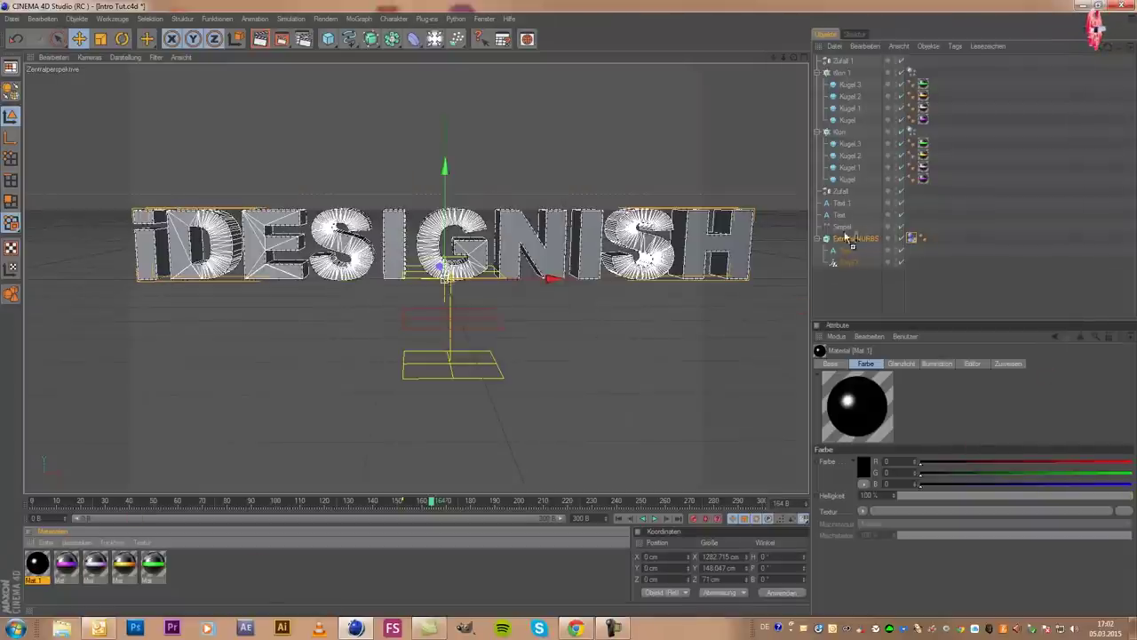
Apply Mat 1 to the Extrude-NURBS text, save the scene and render a quick preview
{"action": "left_click_drag", "start_coordinate": [586, 400], "coordinate": [854, 237]}
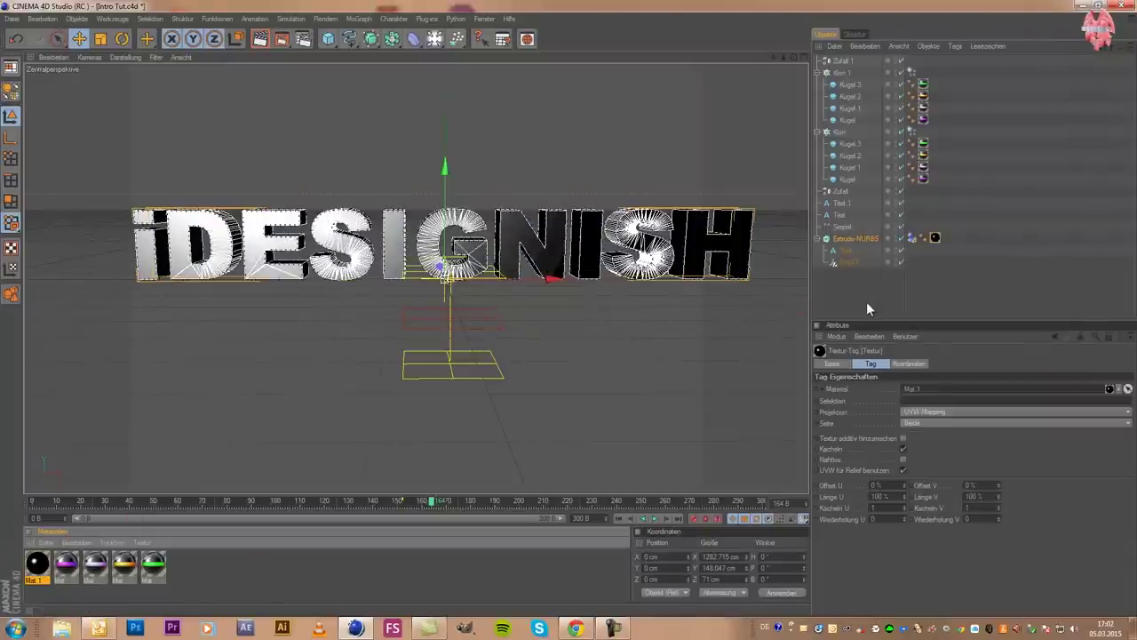
{"action": "left_click", "coordinate": [11, 18]}
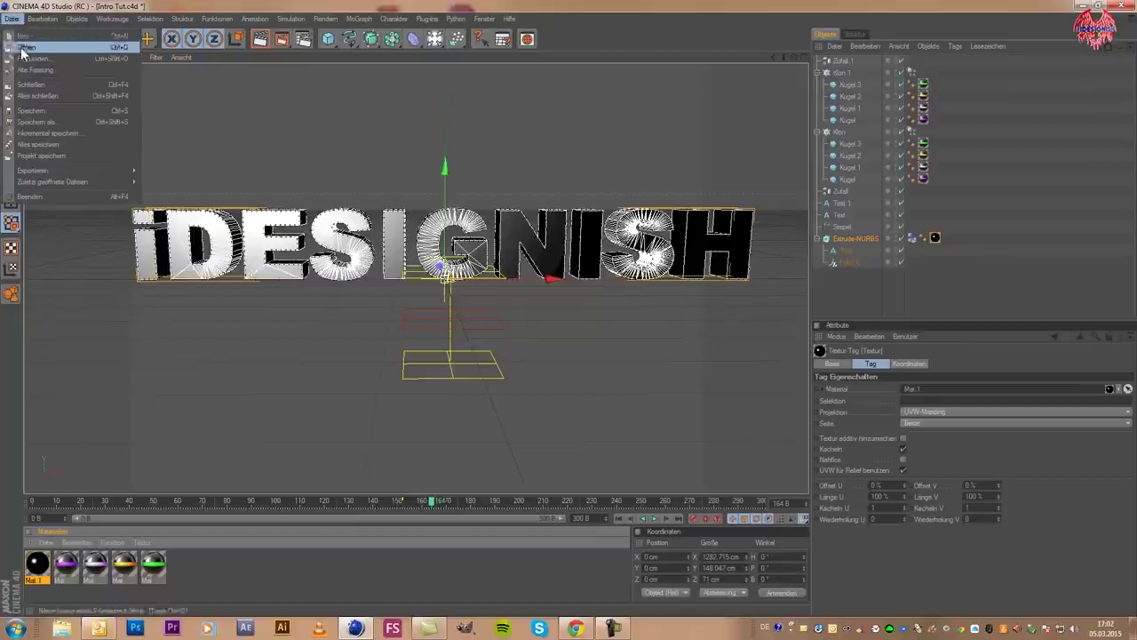
{"action": "left_click", "coordinate": [44, 111]}
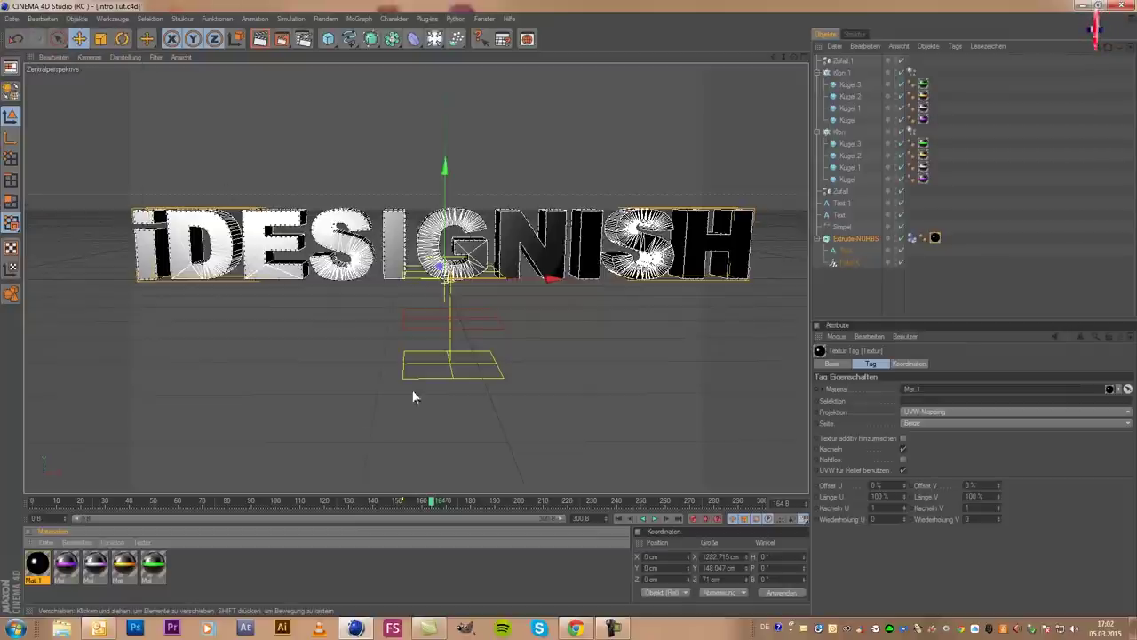
{"action": "left_click", "coordinate": [260, 40]}
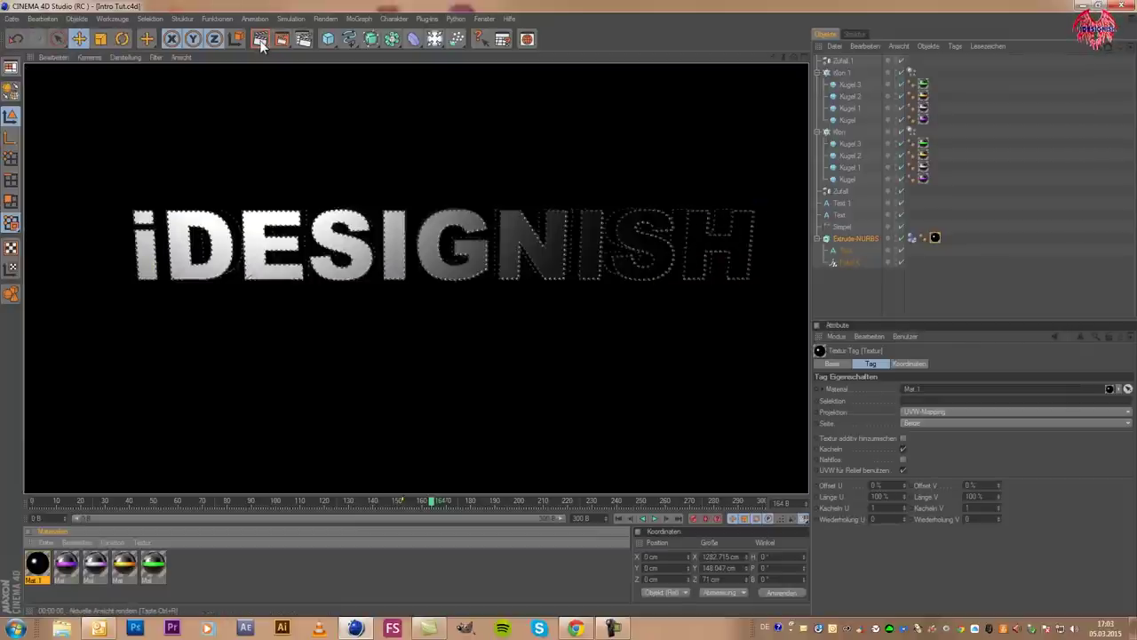
{"action": "left_click", "coordinate": [881, 295]}
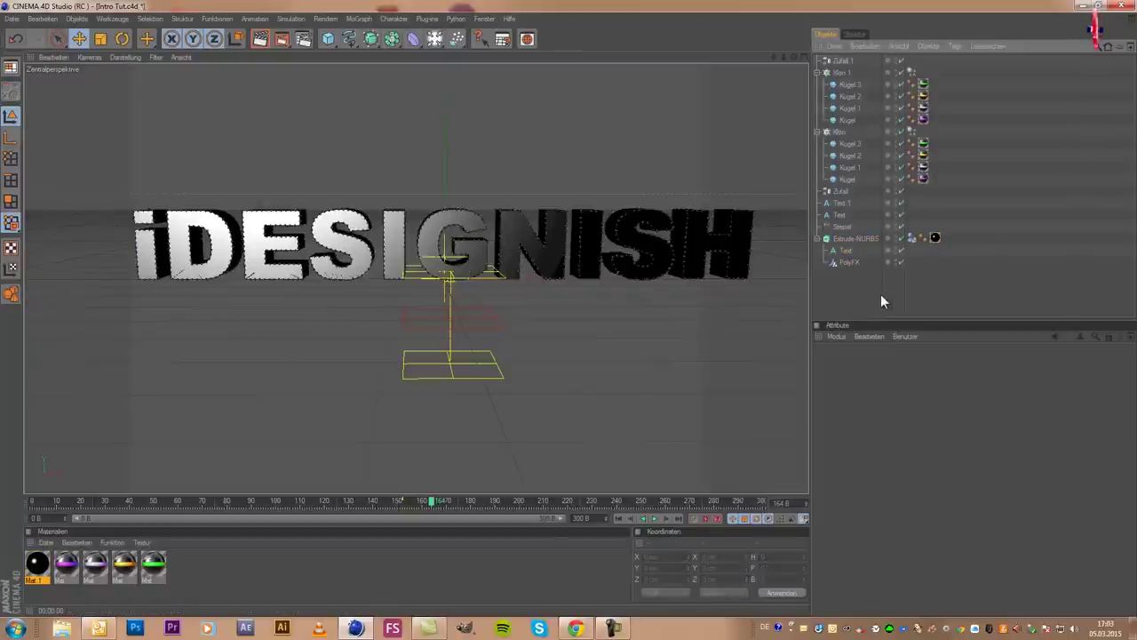
Add a Himmel sky object from the light palette
{"action": "left_click", "coordinate": [434, 39]}
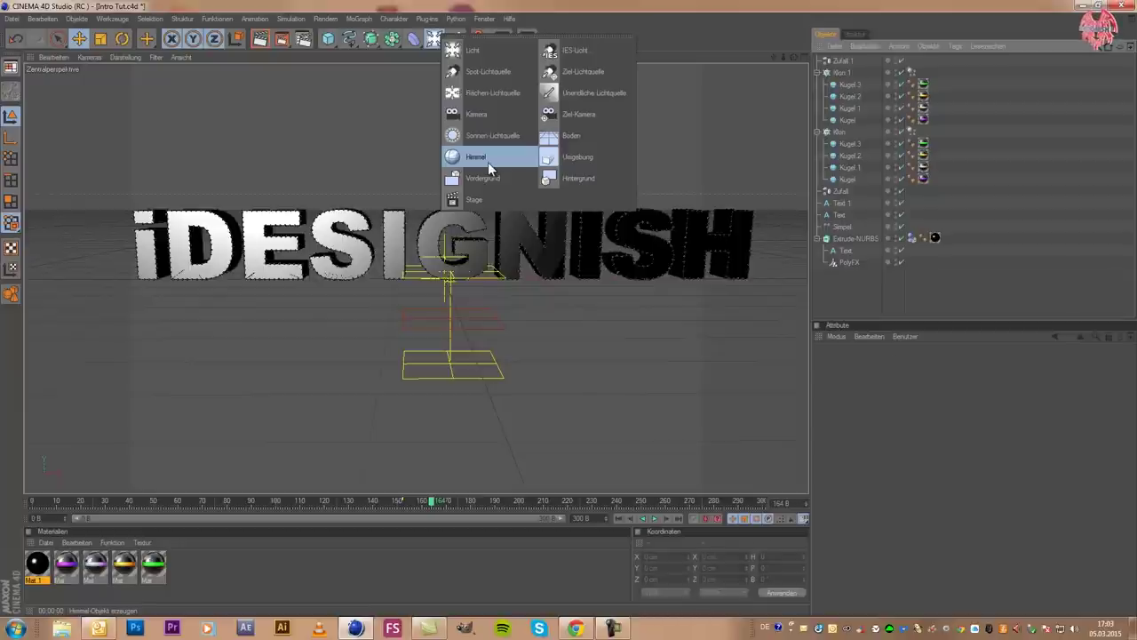
{"action": "left_click", "coordinate": [488, 162]}
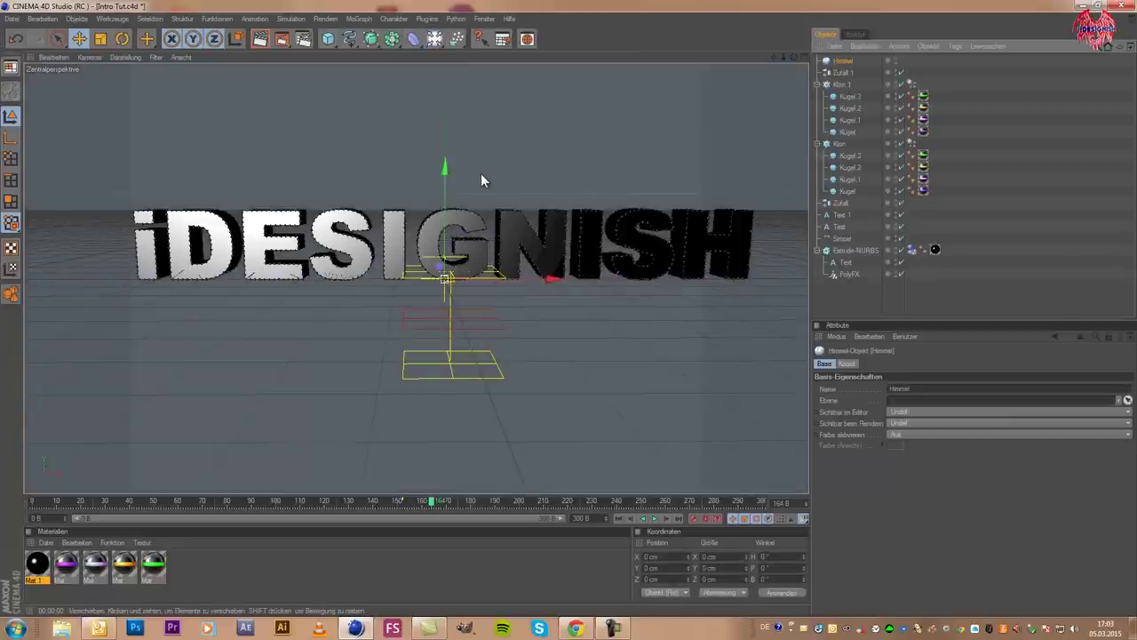
{"action": "scroll", "coordinate": [469, 151], "scroll_direction": "down", "scroll_amount": 4}
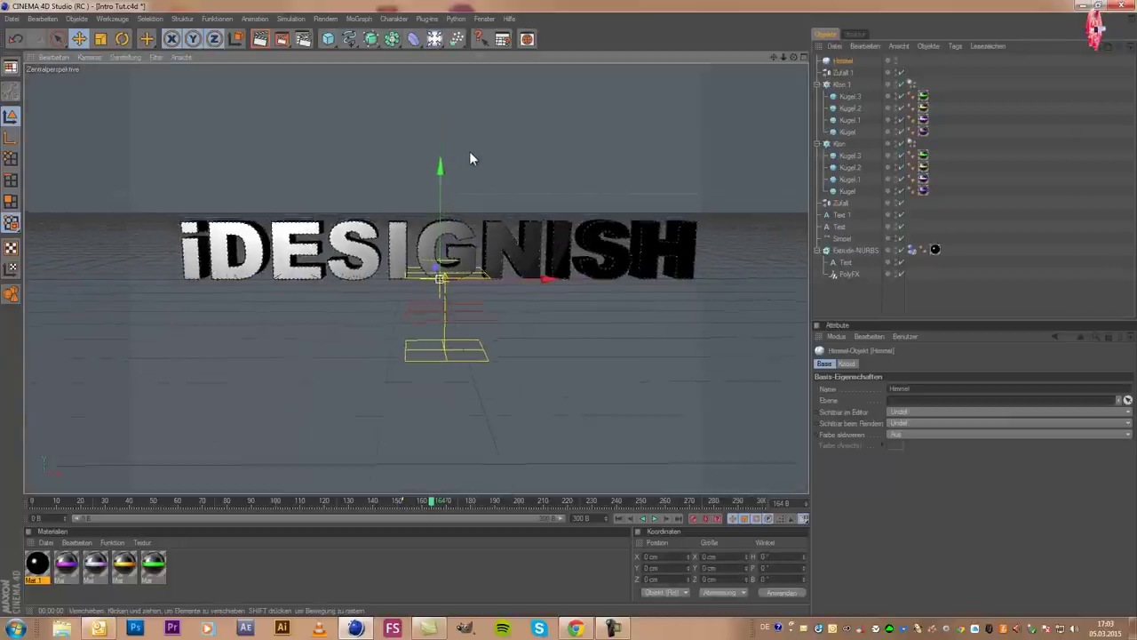
{"action": "left_click", "coordinate": [438, 38]}
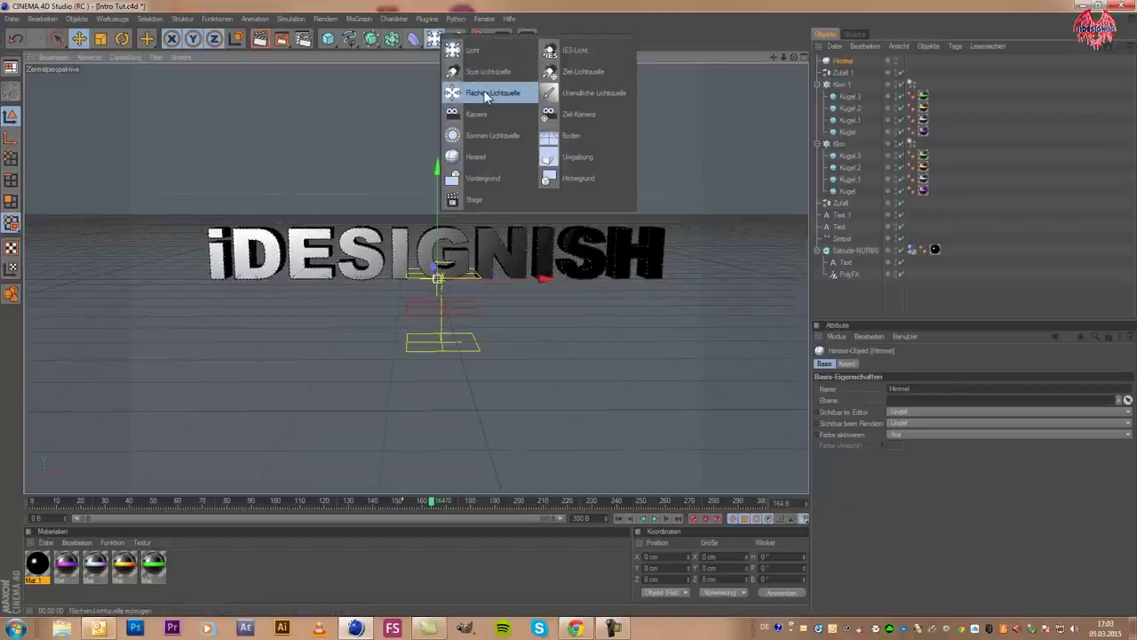
Add a Flächen-Lichtquelle with Shad-Maps (Weich) shadows and a 90° P rotation
{"action": "left_click", "coordinate": [484, 92]}
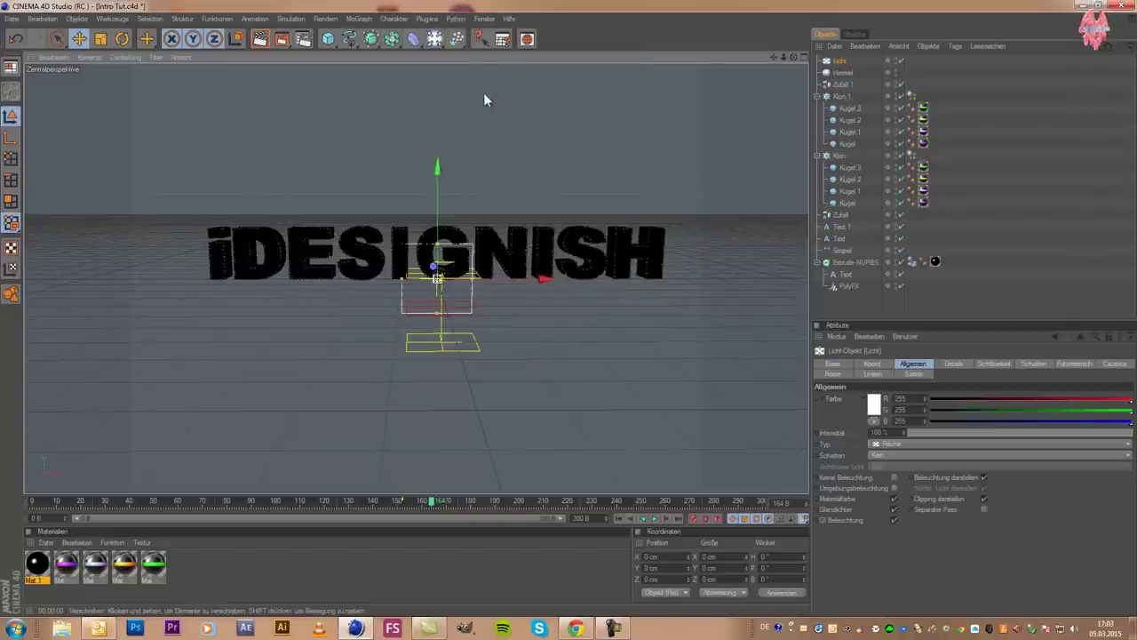
{"action": "left_click", "coordinate": [880, 455]}
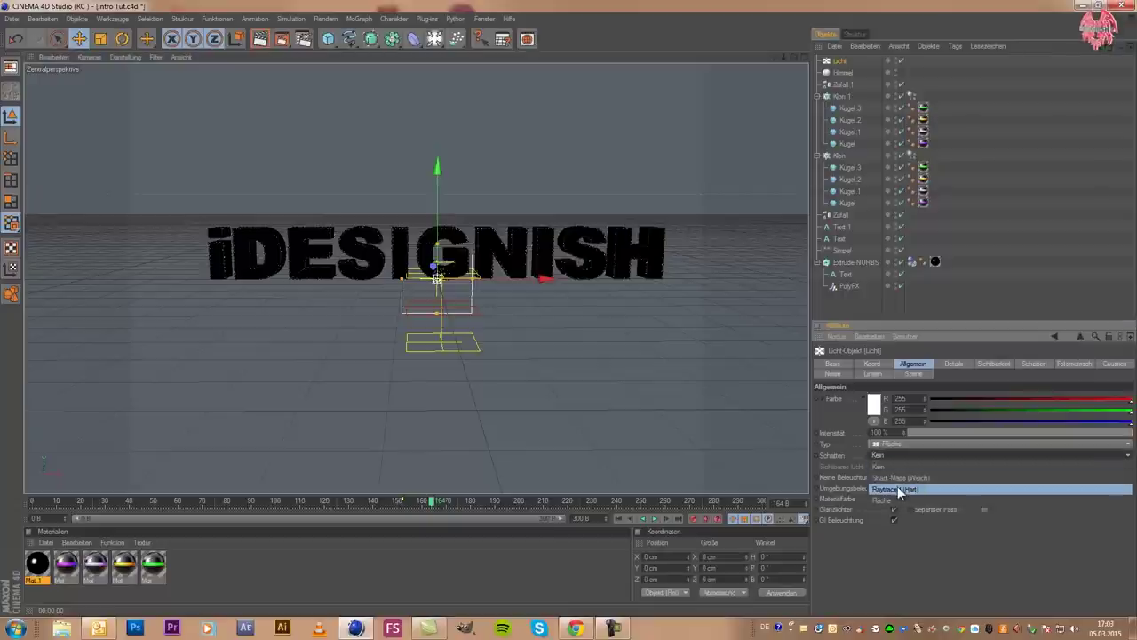
{"action": "left_click", "coordinate": [903, 479]}
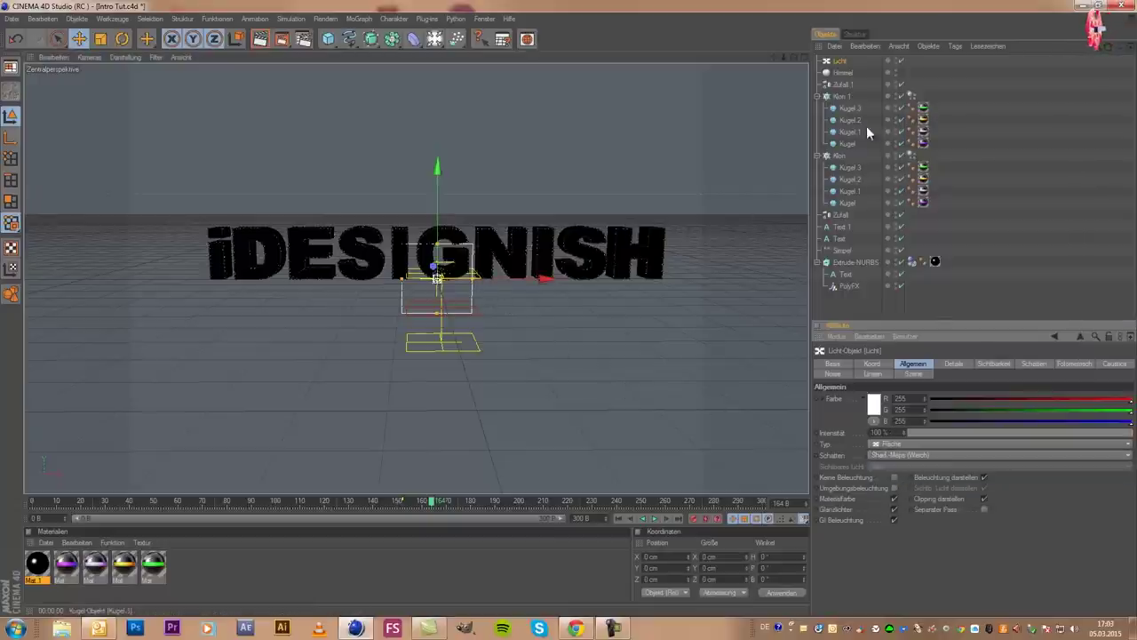
{"action": "left_click", "coordinate": [784, 569]}
{"action": "type", "text": "90"}
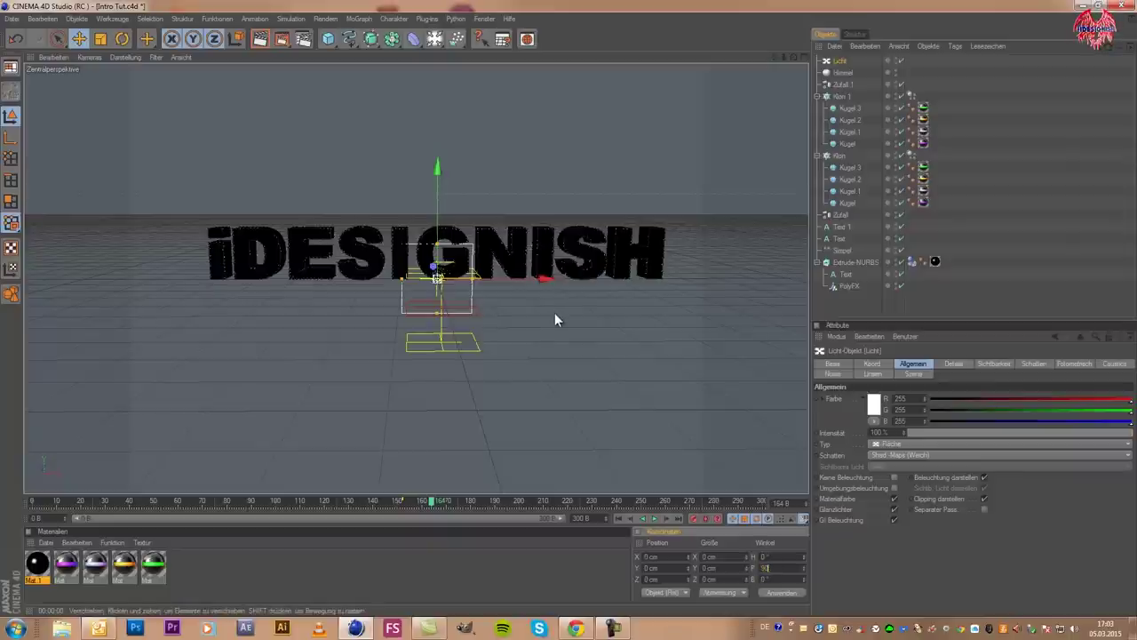
{"action": "key", "text": "Return"}
Enlarge the area light and raise it high above the text to about Y 515.844 cm
{"action": "left_click_drag", "start_coordinate": [432, 244], "coordinate": [569, 308]}
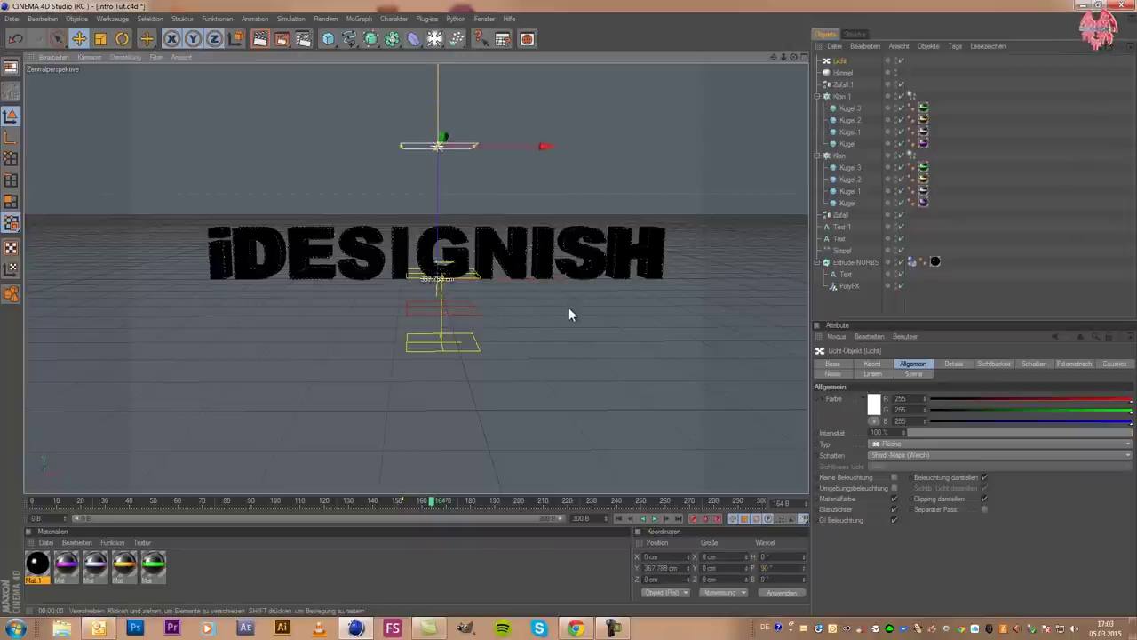
{"action": "mouse_move", "coordinate": [681, 293]}
{"action": "left_mouse_down"}
{"action": "mouse_move", "coordinate": [579, 305]}
{"action": "mouse_move", "coordinate": [637, 287]}
{"action": "mouse_move", "coordinate": [306, 384]}
{"action": "mouse_move", "coordinate": [574, 312]}
{"action": "mouse_move", "coordinate": [533, 325]}
{"action": "mouse_move", "coordinate": [556, 317]}
{"action": "left_mouse_up"}
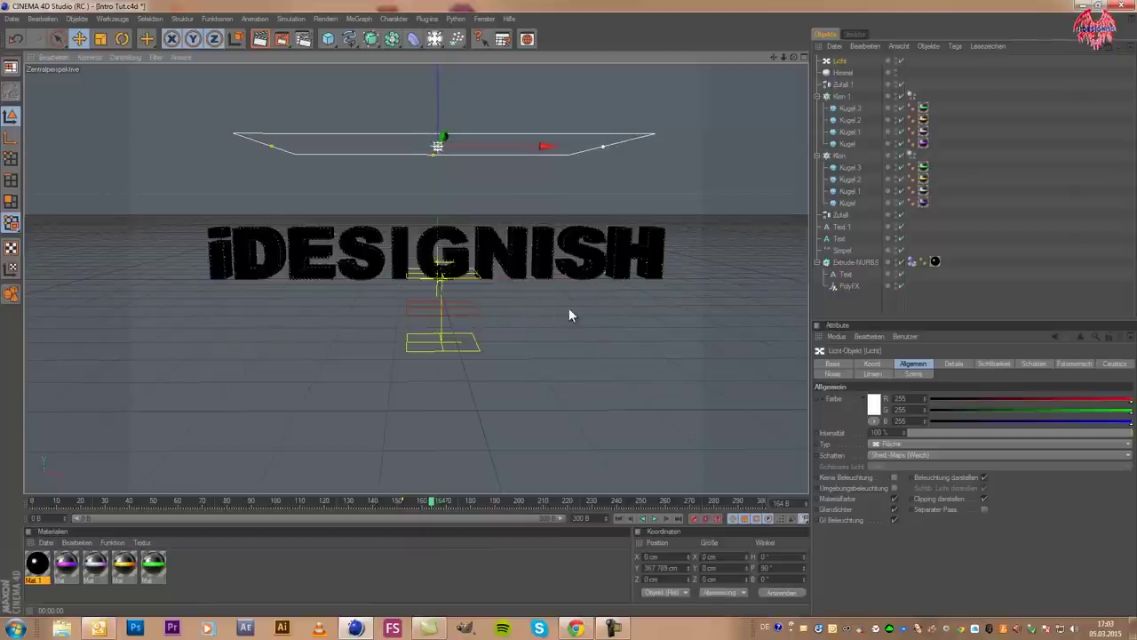
{"action": "mouse_move", "coordinate": [555, 312]}
{"action": "left_mouse_down"}
{"action": "mouse_move", "coordinate": [573, 298]}
{"action": "mouse_move", "coordinate": [569, 311]}
{"action": "left_mouse_up"}
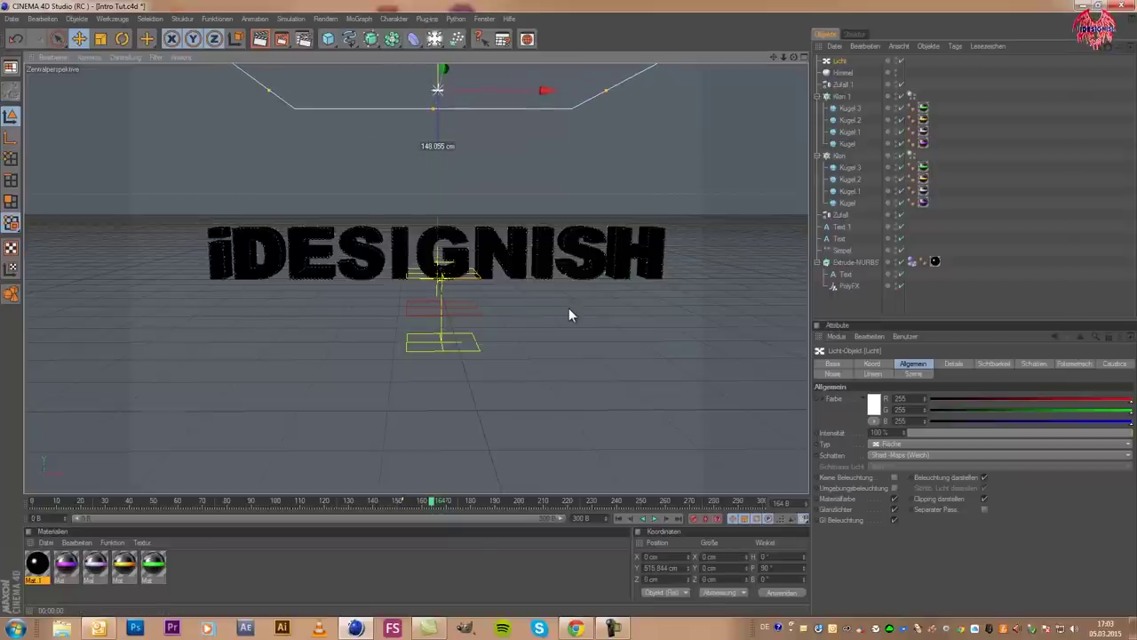
{"action": "left_click_drag", "start_coordinate": [568, 311], "coordinate": [568, 310]}
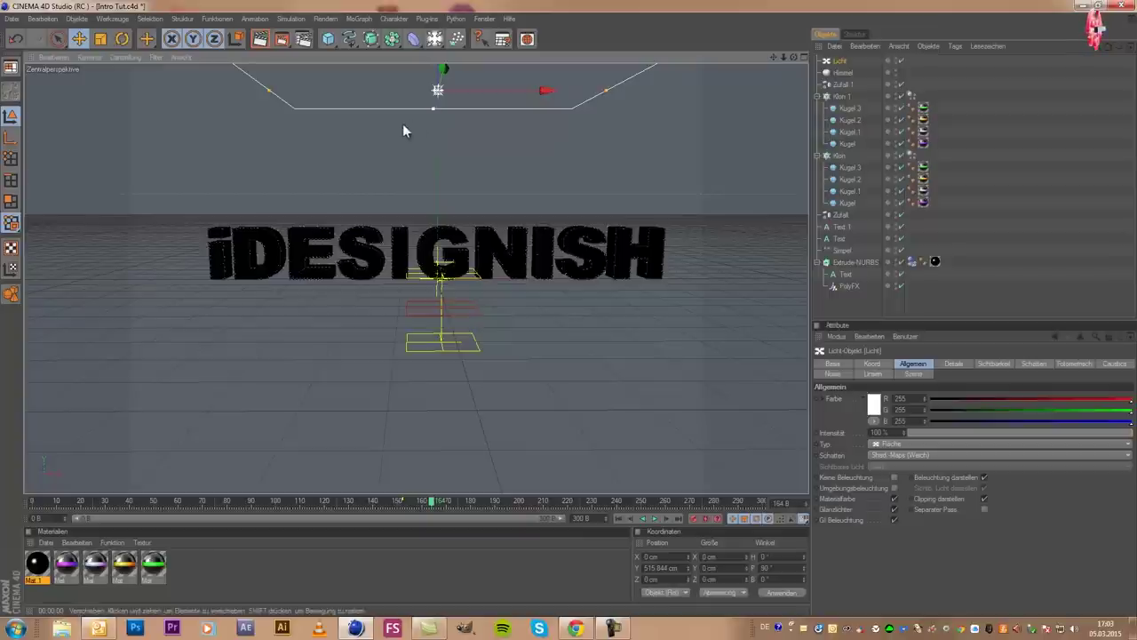
{"action": "left_click", "coordinate": [441, 43]}
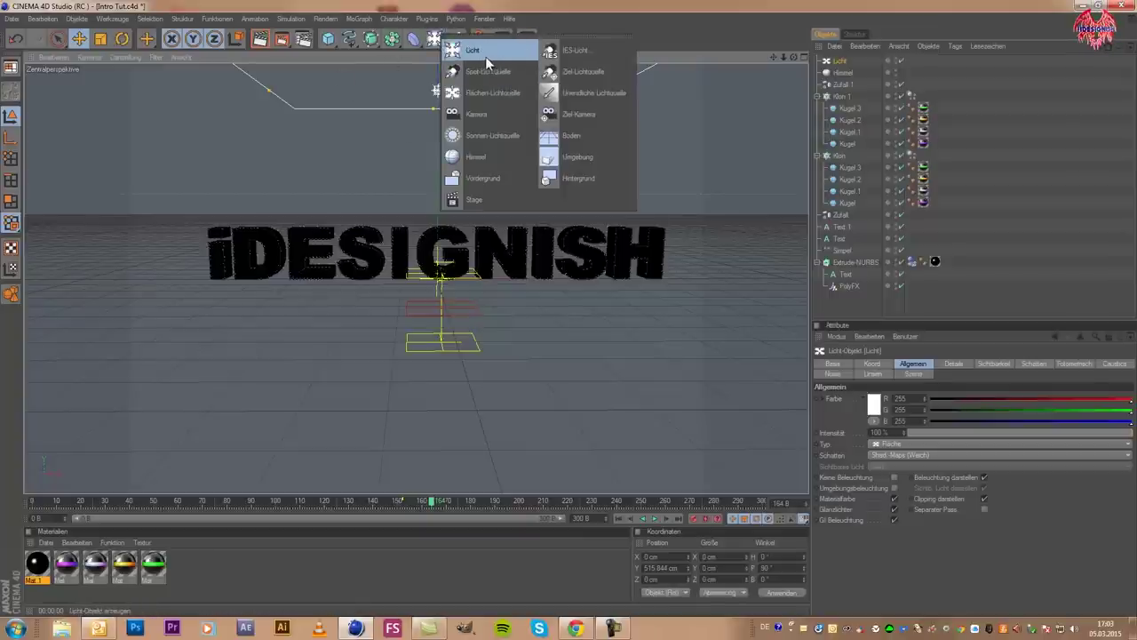
Add a raised point light on the left and a copy on the right side
{"action": "left_click", "coordinate": [470, 50]}
{"action": "left_click_drag", "start_coordinate": [445, 238], "coordinate": [485, 229]}
{"action": "left_click_drag", "start_coordinate": [497, 110], "coordinate": [569, 306]}
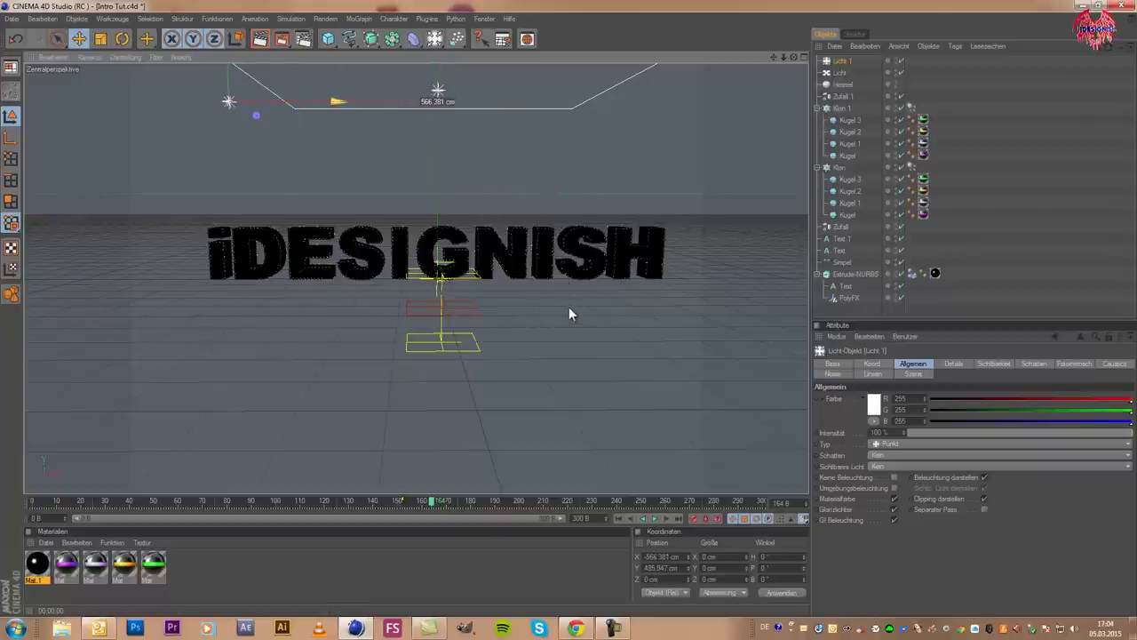
{"action": "key", "text": "ctrl+c"}
{"action": "key", "text": "ctrl+v"}
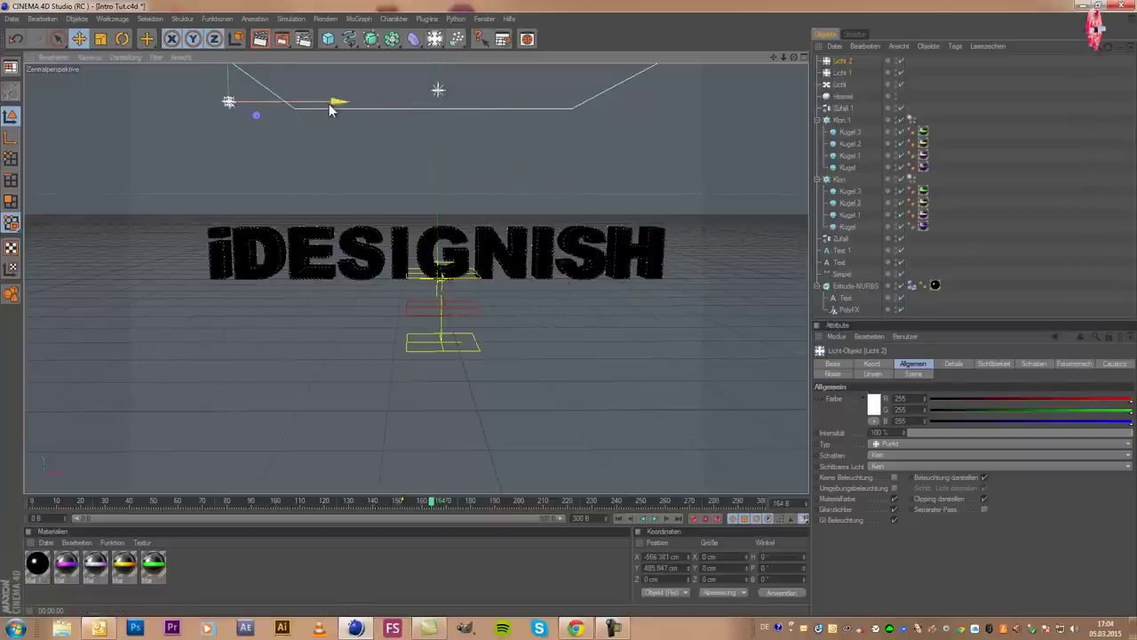
{"action": "left_click_drag", "start_coordinate": [318, 106], "coordinate": [568, 310]}
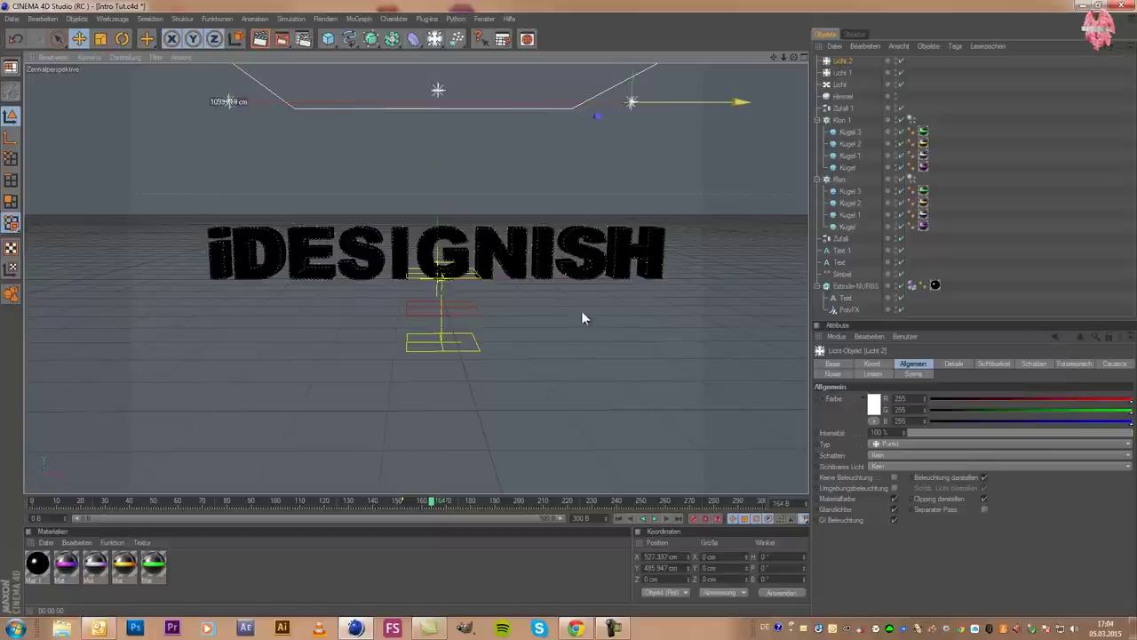
{"action": "left_click_drag", "start_coordinate": [568, 310], "coordinate": [570, 310]}
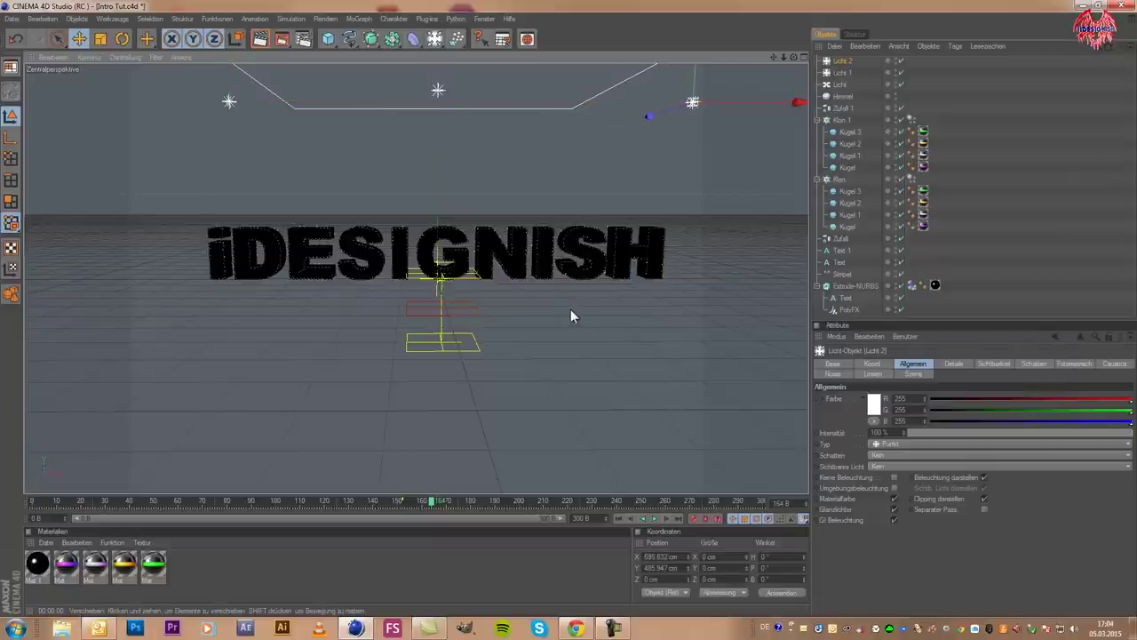
Duplicate a third light, Licht.3, and move it higher and further right of the text
{"action": "key", "text": "ctrl+c"}
{"action": "key", "text": "ctrl+v"}
{"action": "left_click_drag", "start_coordinate": [648, 116], "coordinate": [739, 278]}
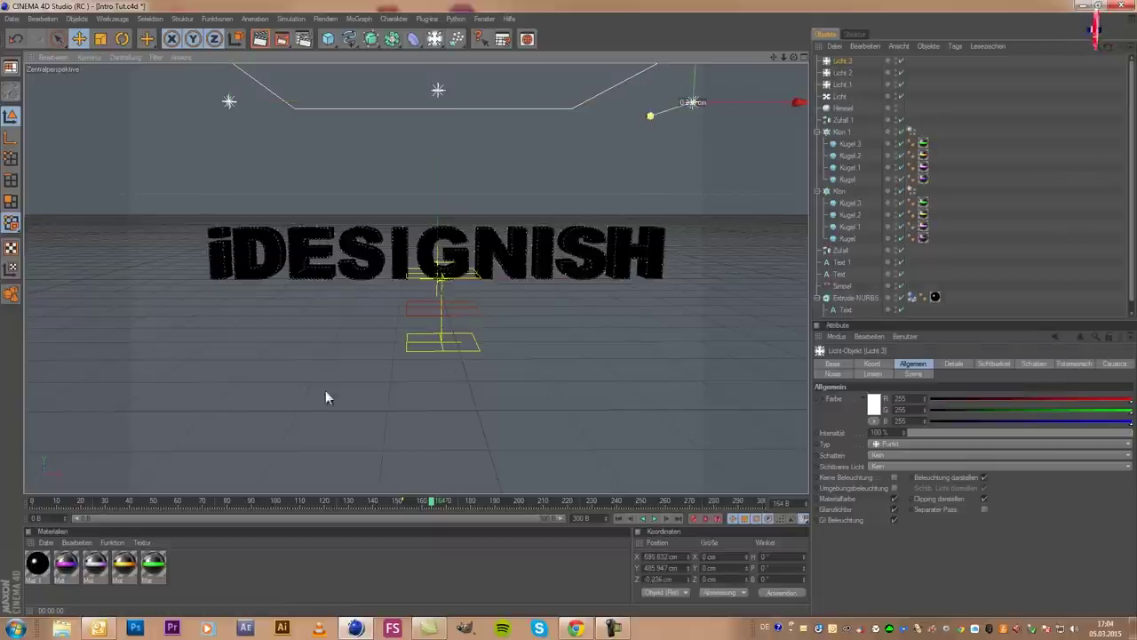
{"action": "left_click", "coordinate": [600, 324]}
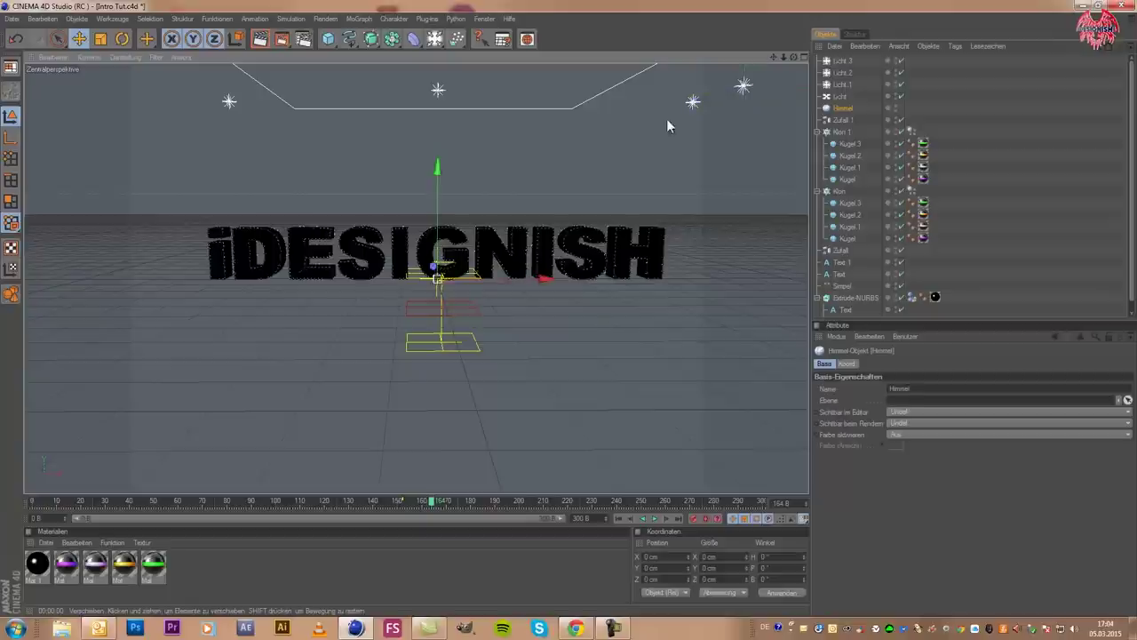
{"action": "left_click", "coordinate": [744, 88]}
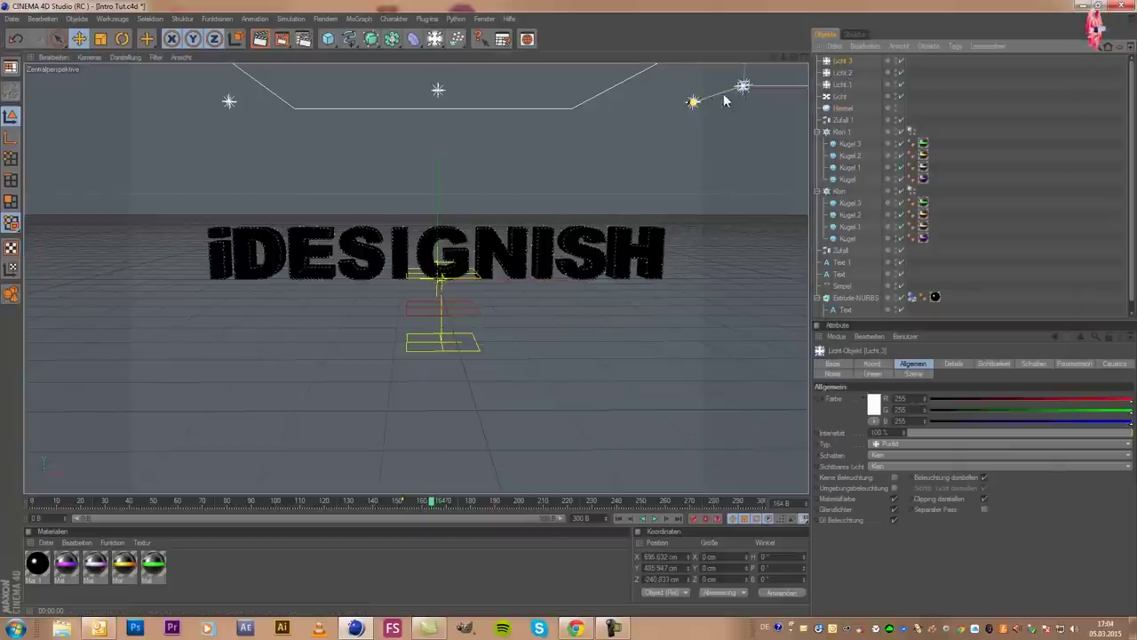
{"action": "mouse_move", "coordinate": [453, 344]}
{"action": "left_mouse_down"}
{"action": "mouse_move", "coordinate": [611, 309]}
{"action": "mouse_move", "coordinate": [413, 333]}
{"action": "left_mouse_up"}
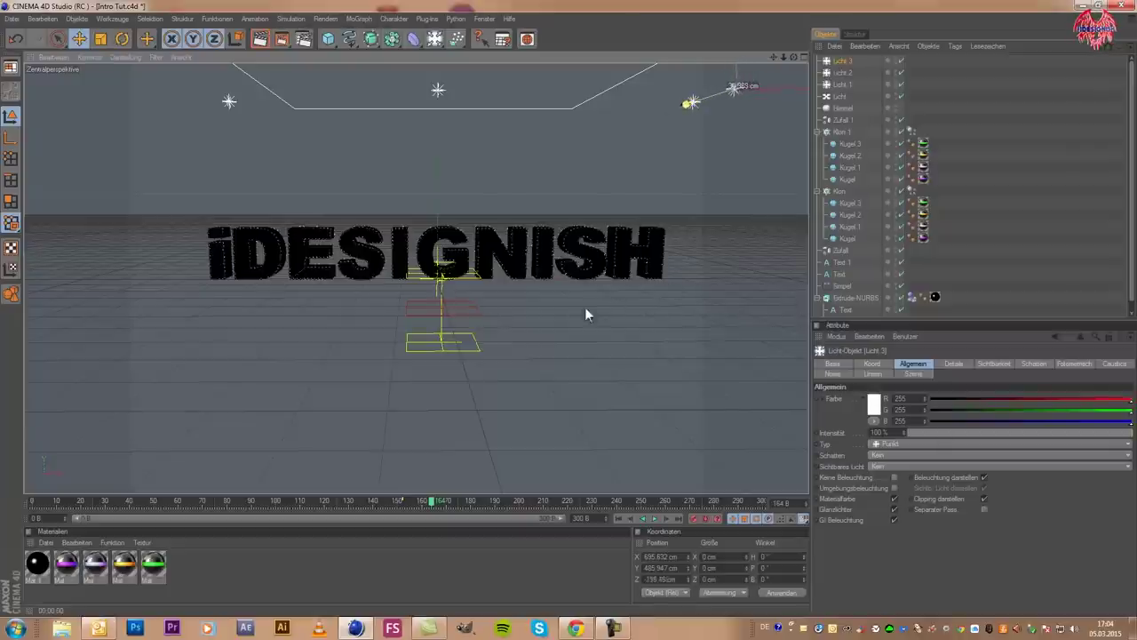
{"action": "mouse_move", "coordinate": [414, 327]}
{"action": "left_mouse_down"}
{"action": "mouse_move", "coordinate": [1003, 300]}
{"action": "mouse_move", "coordinate": [327, 329]}
{"action": "left_mouse_up"}
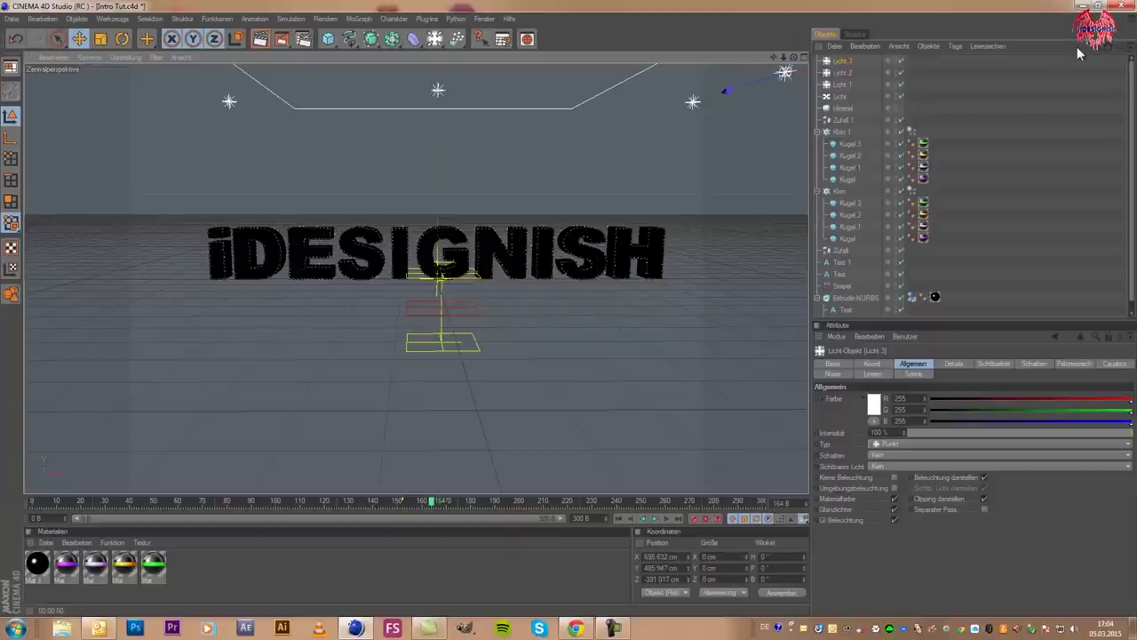
Orbit to look down on the scene and push Licht.3 along its depth axis
{"action": "scroll", "coordinate": [605, 186], "scroll_direction": "down", "scroll_amount": 1}
{"action": "left_click_drag", "start_coordinate": [791, 56], "coordinate": [795, 61]}
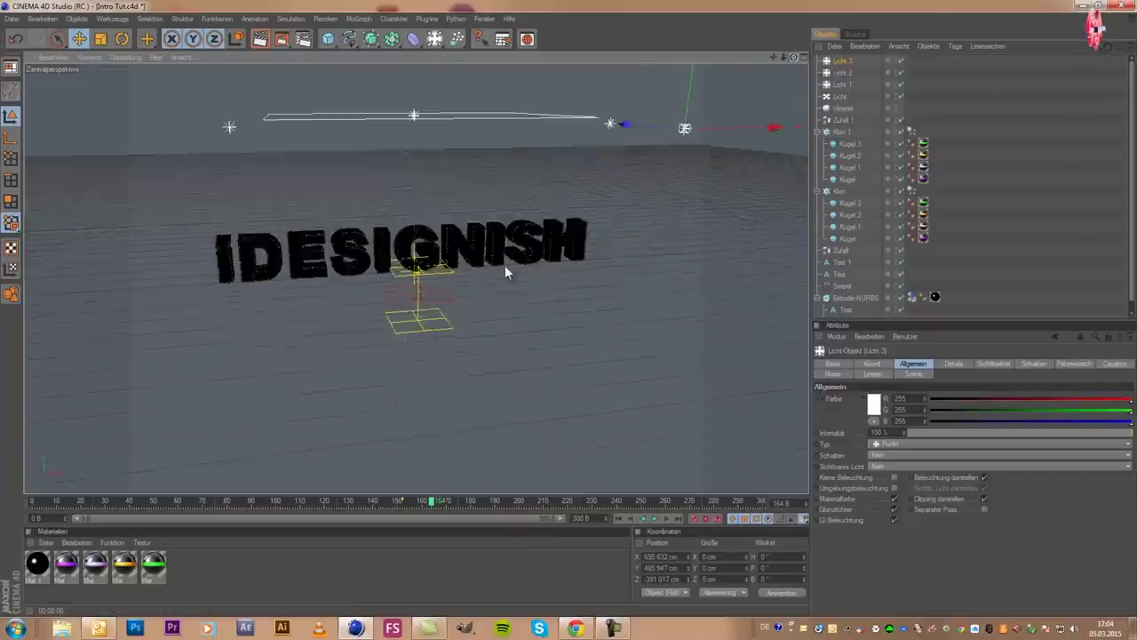
{"action": "left_click_drag", "start_coordinate": [609, 130], "coordinate": [559, 308]}
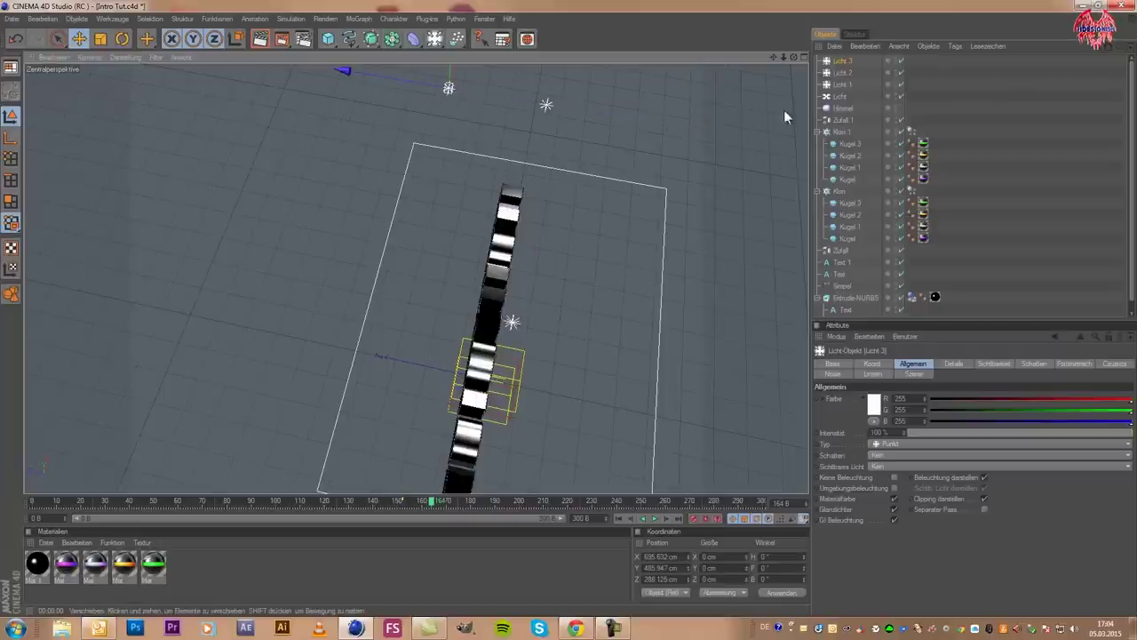
{"action": "scroll", "coordinate": [615, 298], "scroll_direction": "down", "scroll_amount": 2}
{"action": "scroll", "coordinate": [620, 279], "scroll_direction": "down", "scroll_amount": 2}
{"action": "scroll", "coordinate": [621, 280], "scroll_direction": "up", "scroll_amount": 3}
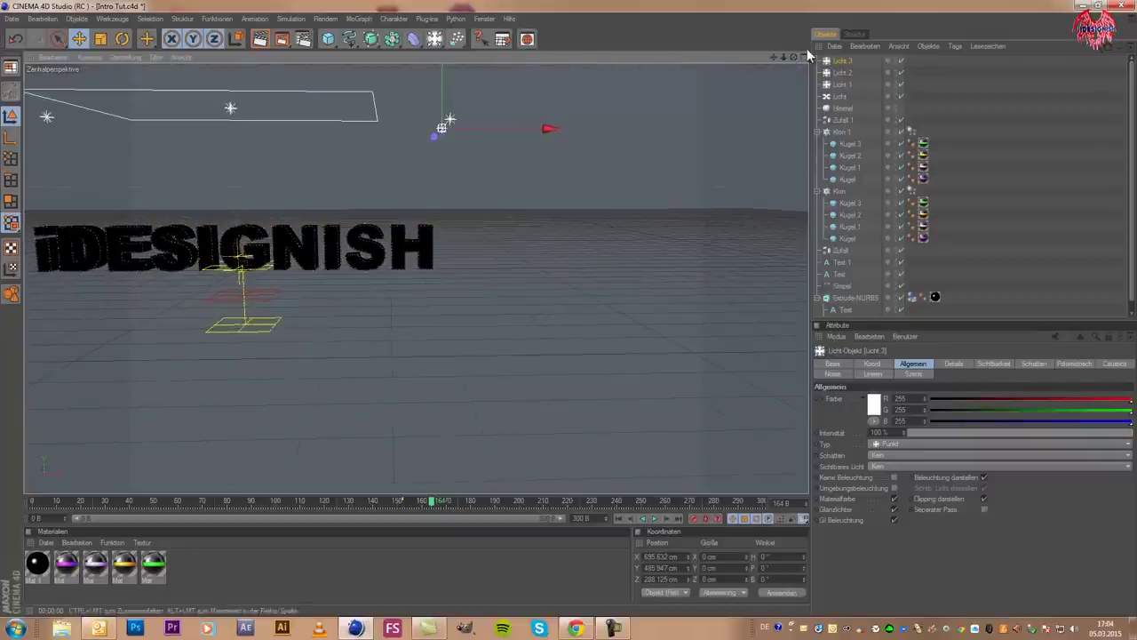
Reframe the iDESIGNISH text and render a preview of the new lighting
{"action": "left_click_drag", "start_coordinate": [771, 59], "coordinate": [730, 70]}
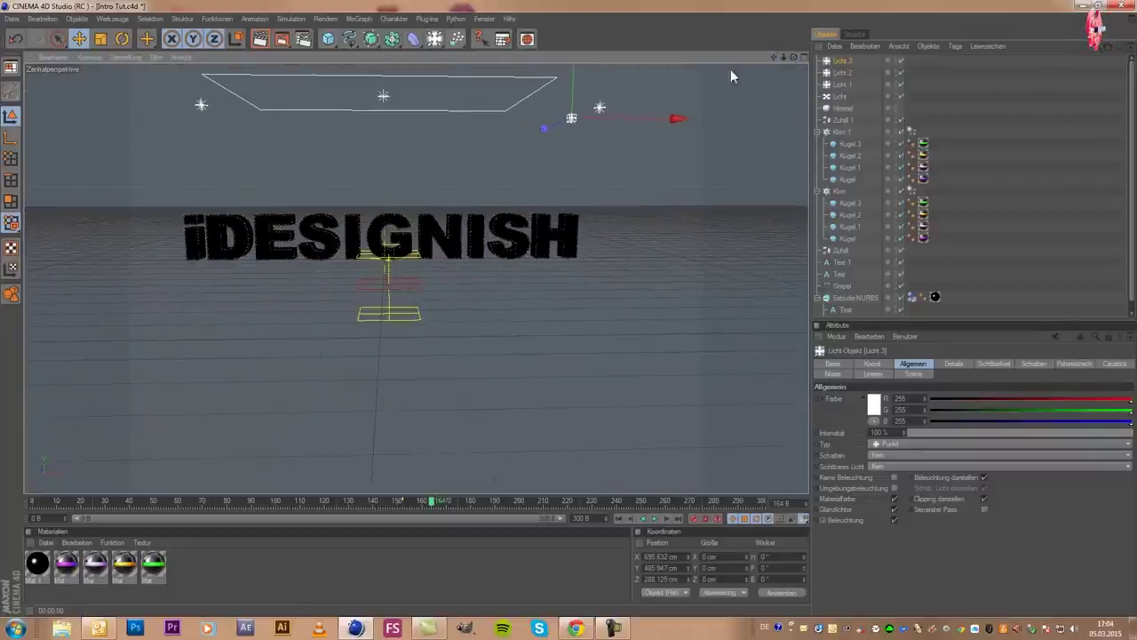
{"action": "scroll", "coordinate": [543, 152], "scroll_direction": "up", "scroll_amount": 1}
{"action": "scroll", "coordinate": [533, 149], "scroll_direction": "up", "scroll_amount": 1}
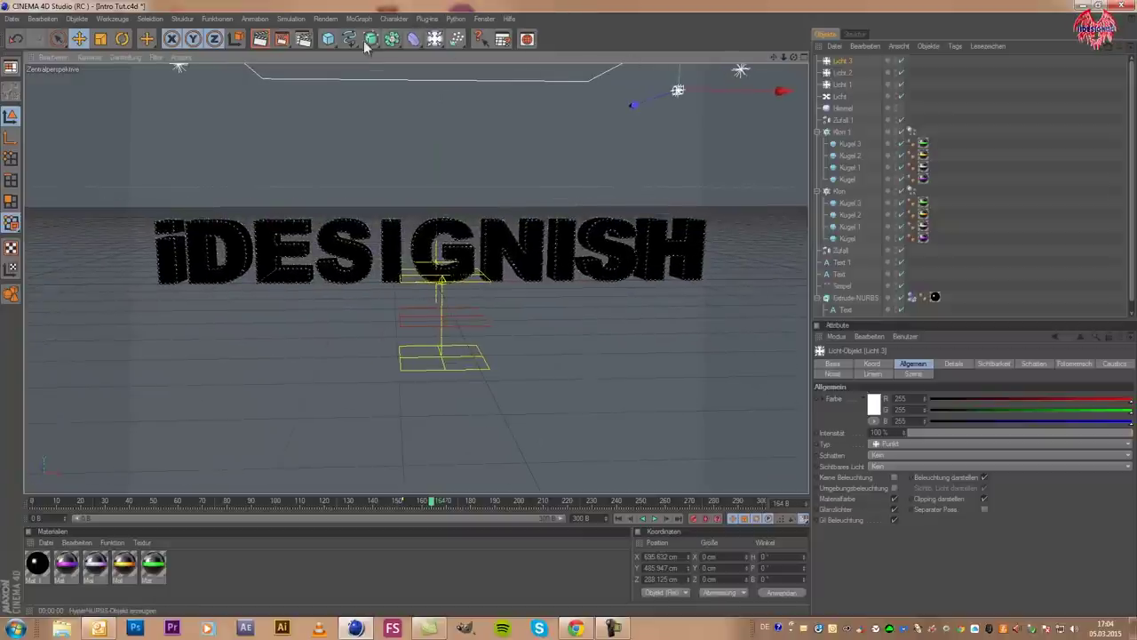
{"action": "left_click", "coordinate": [262, 42]}
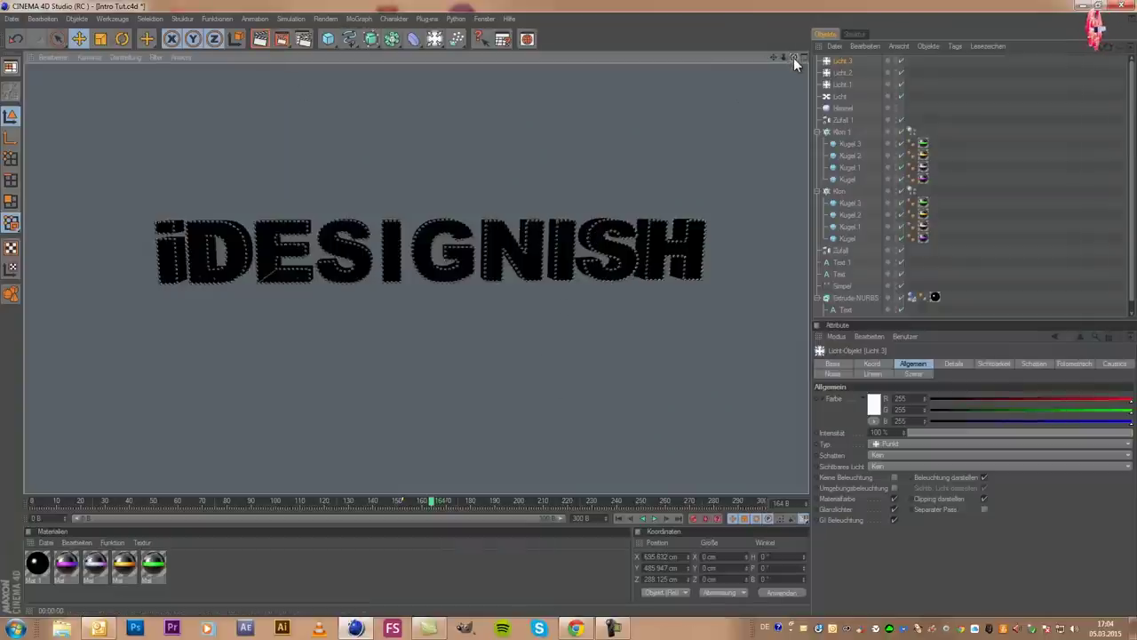
{"action": "left_click", "coordinate": [568, 308]}
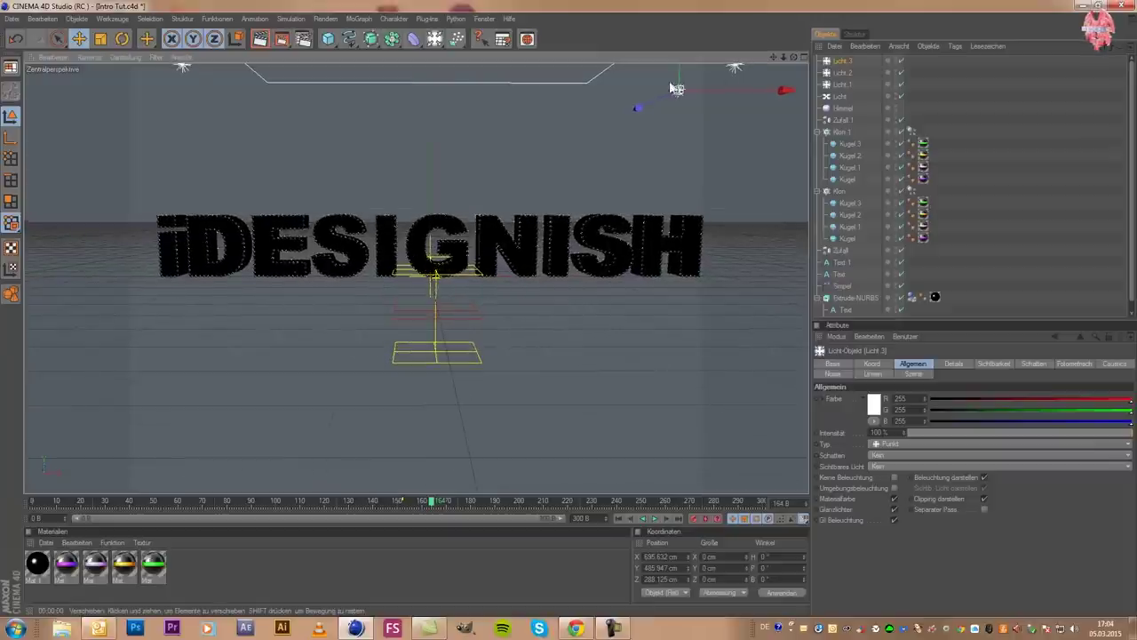
{"action": "left_click", "coordinate": [260, 40]}
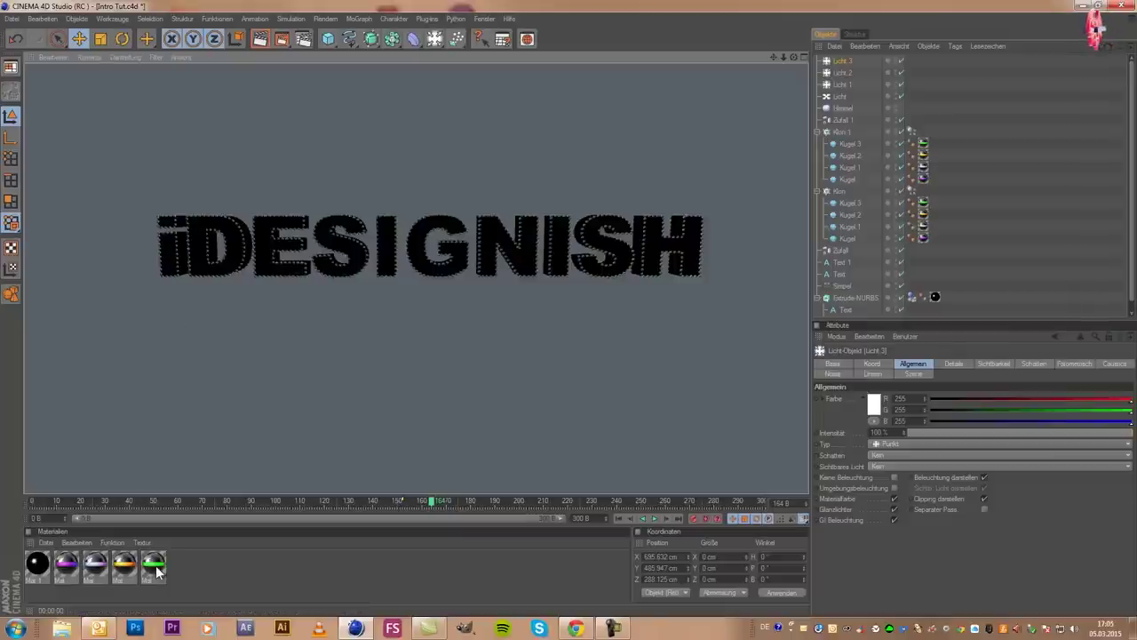
Zoom in on the letters and render a close-up of the sphere clones
{"action": "scroll", "coordinate": [462, 258], "scroll_direction": "up", "scroll_amount": 3}
{"action": "scroll", "coordinate": [536, 241], "scroll_direction": "up", "scroll_amount": 3}
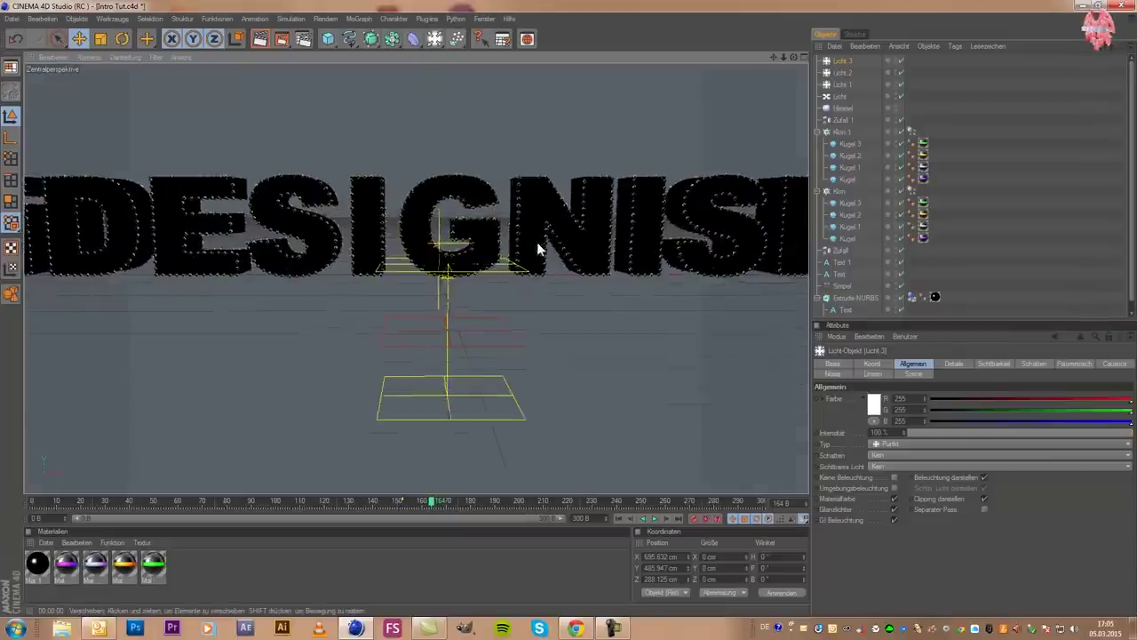
{"action": "scroll", "coordinate": [536, 242], "scroll_direction": "up", "scroll_amount": 3}
{"action": "scroll", "coordinate": [537, 242], "scroll_direction": "up", "scroll_amount": 3}
{"action": "scroll", "coordinate": [539, 233], "scroll_direction": "up", "scroll_amount": 3}
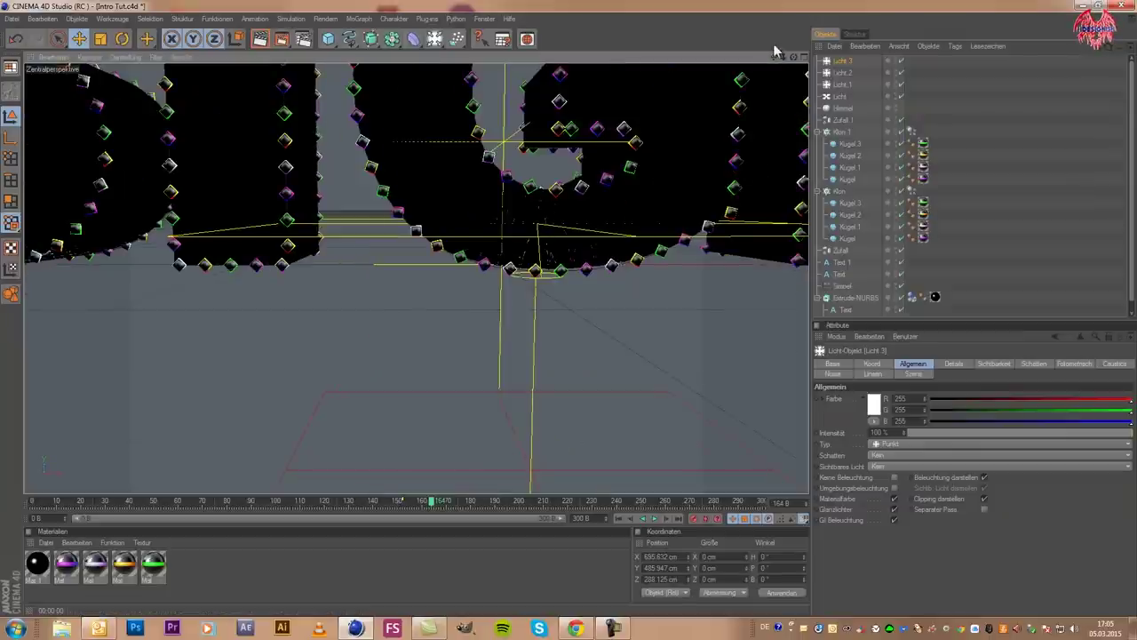
{"action": "mouse_move", "coordinate": [778, 61]}
{"action": "left_mouse_down"}
{"action": "mouse_move", "coordinate": [548, 275]}
{"action": "mouse_move", "coordinate": [643, 42]}
{"action": "left_mouse_up"}
{"action": "left_click", "coordinate": [262, 42]}
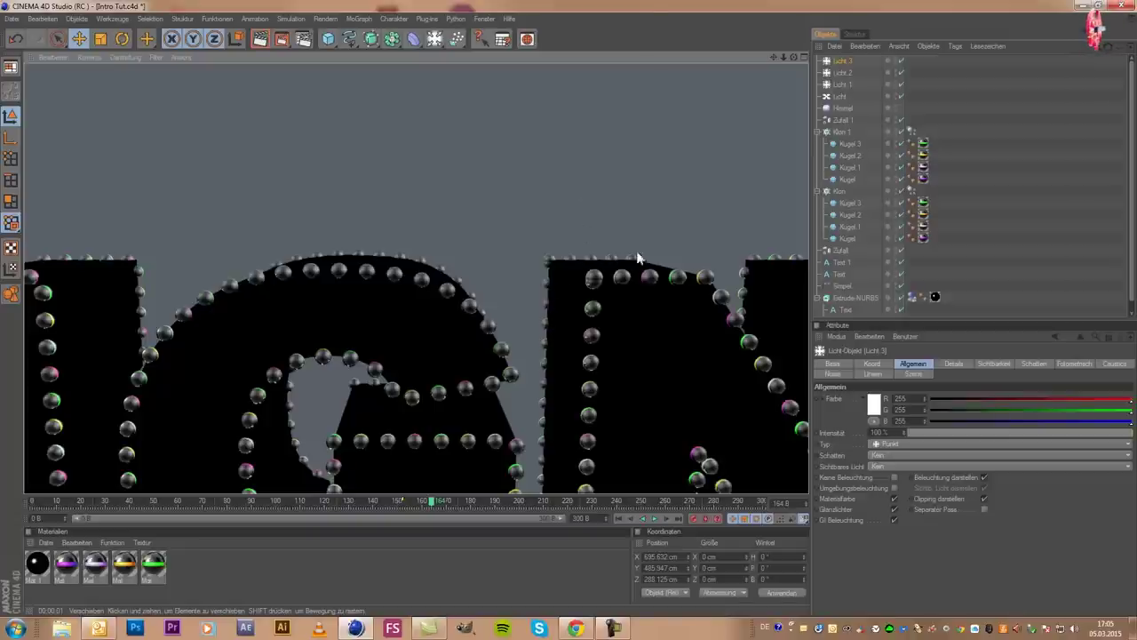
Select Klon.1, then Zufall.1, and drag its Stärke slider upward
{"action": "left_click", "coordinate": [848, 131]}
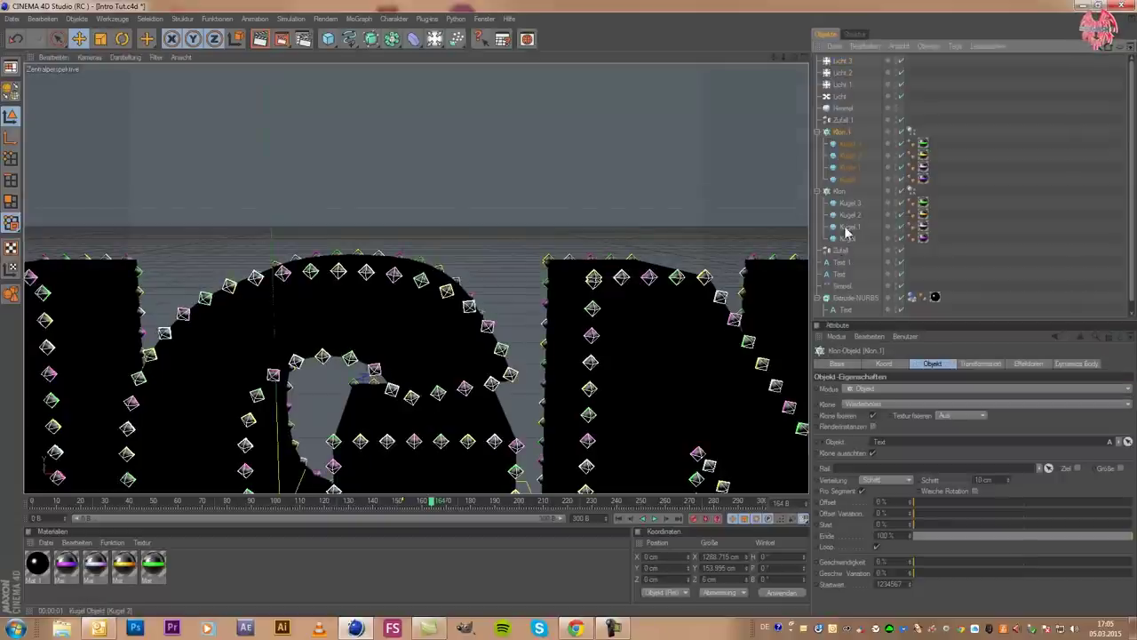
{"action": "left_click", "coordinate": [844, 119]}
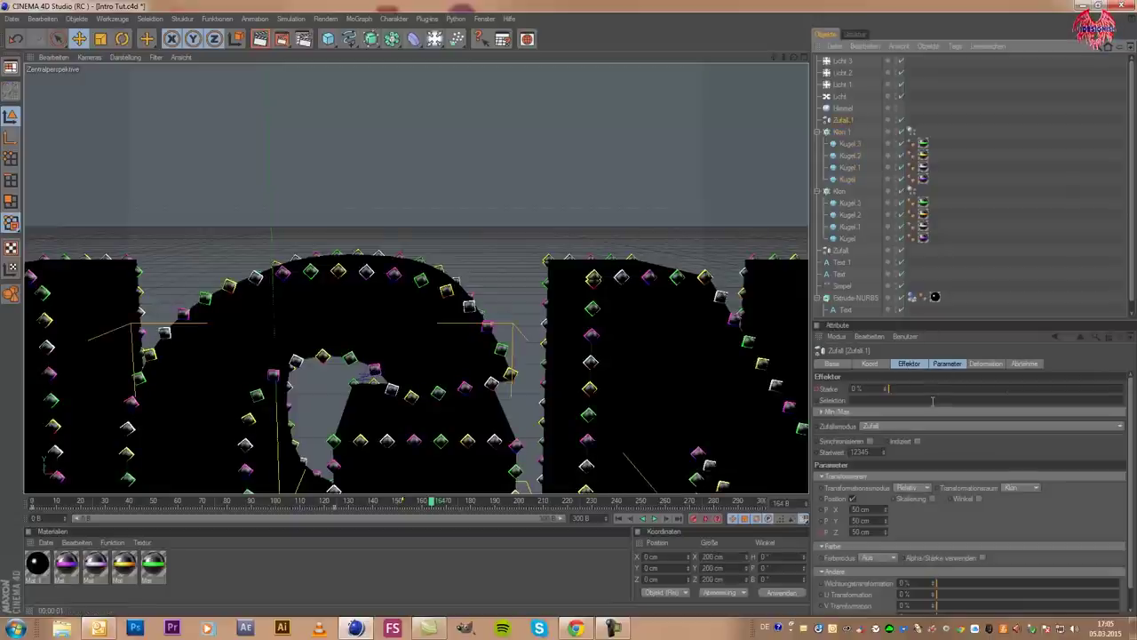
{"action": "mouse_move", "coordinate": [932, 390]}
{"action": "left_mouse_down"}
{"action": "mouse_move", "coordinate": [942, 391]}
{"action": "mouse_move", "coordinate": [917, 391]}
{"action": "left_mouse_up"}
Undo the strength change and enable Zufall.1 random rotation with H 300°, P 200°, B 100°
{"action": "key", "text": "ctrl+z"}
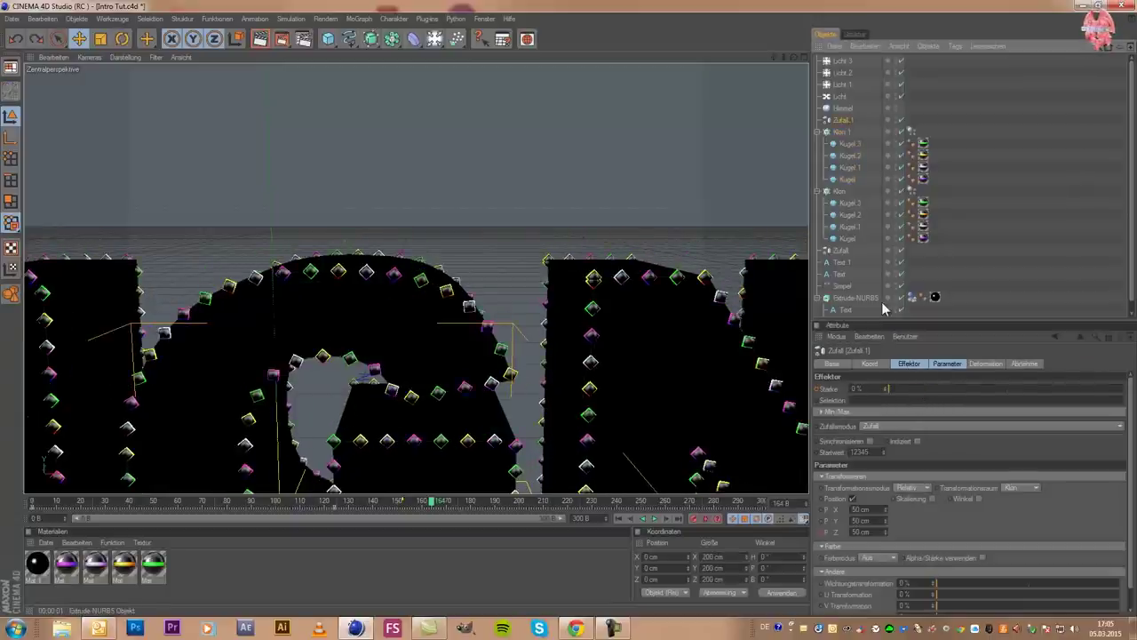
{"action": "left_click", "coordinate": [946, 364]}
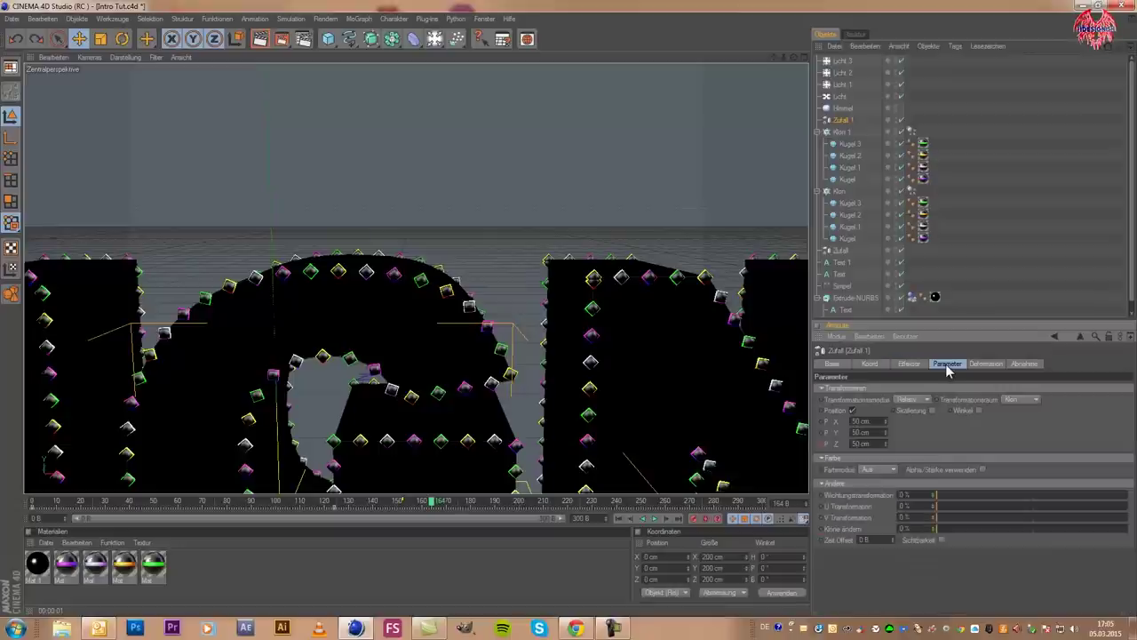
{"action": "left_click", "coordinate": [978, 410]}
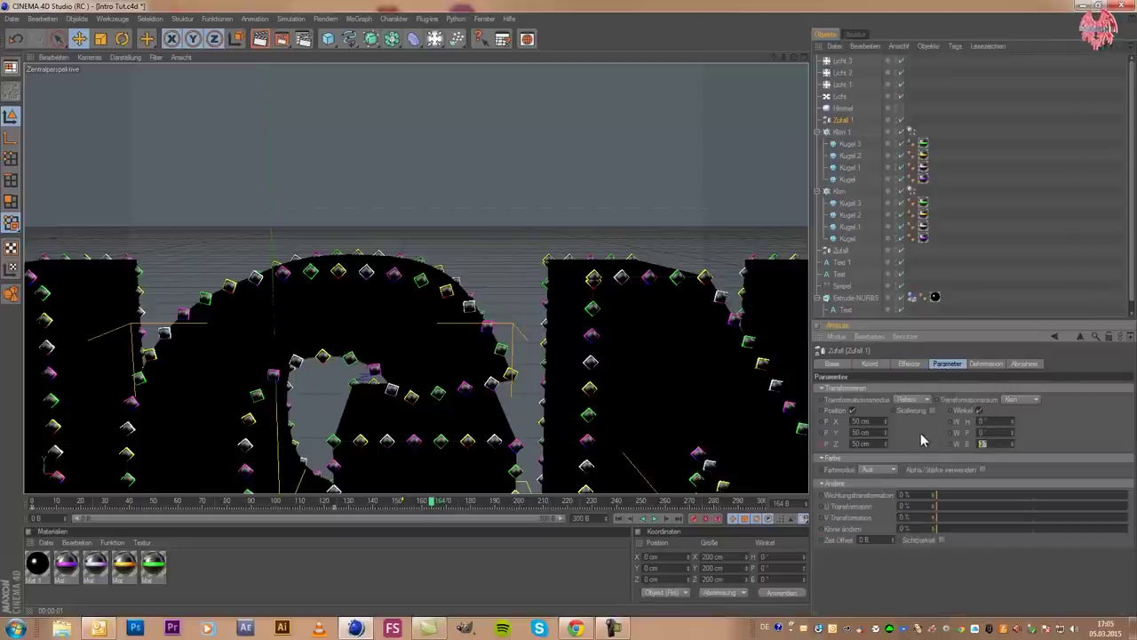
{"action": "type", "text": "10"}
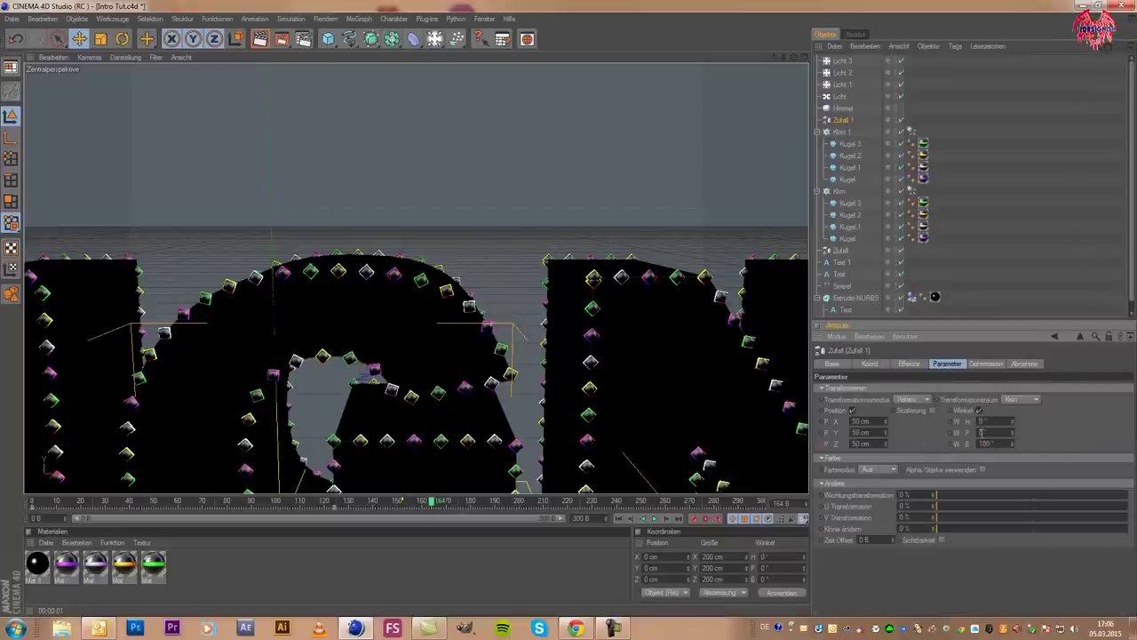
{"action": "double_click", "coordinate": [987, 432]}
{"action": "type", "text": "200"}
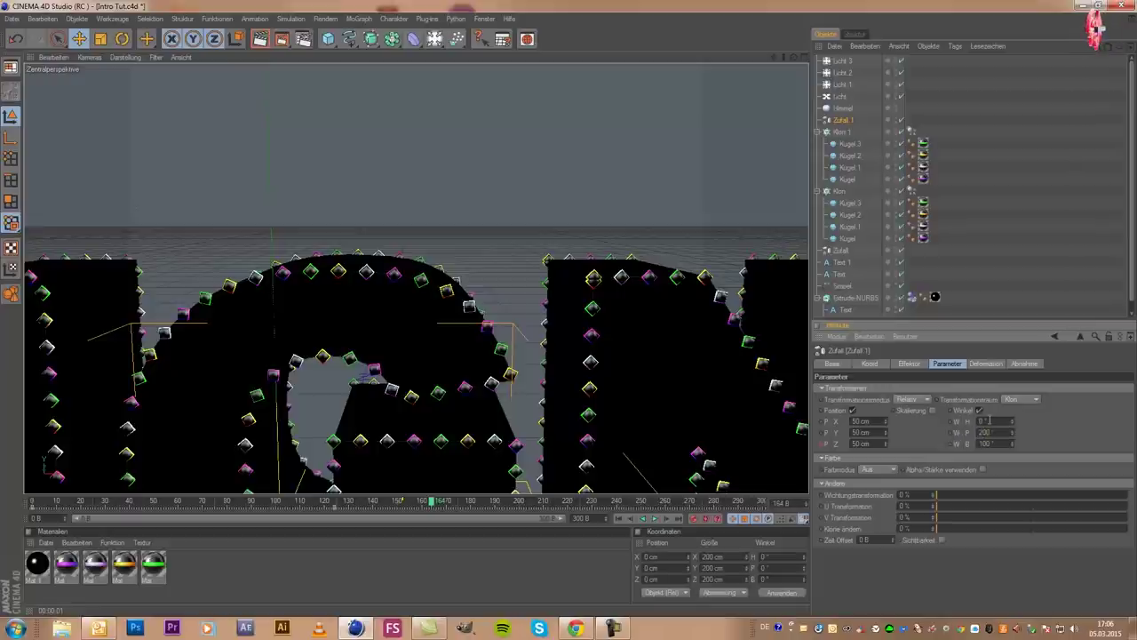
{"action": "type", "text": "300"}
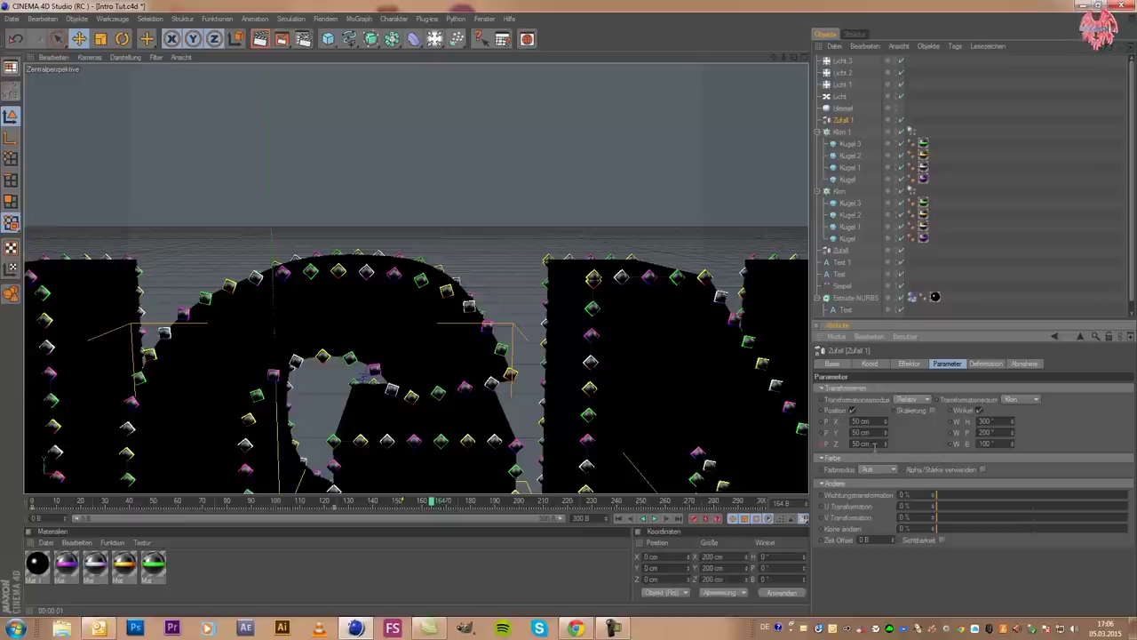
{"action": "left_click", "coordinate": [31, 502]}
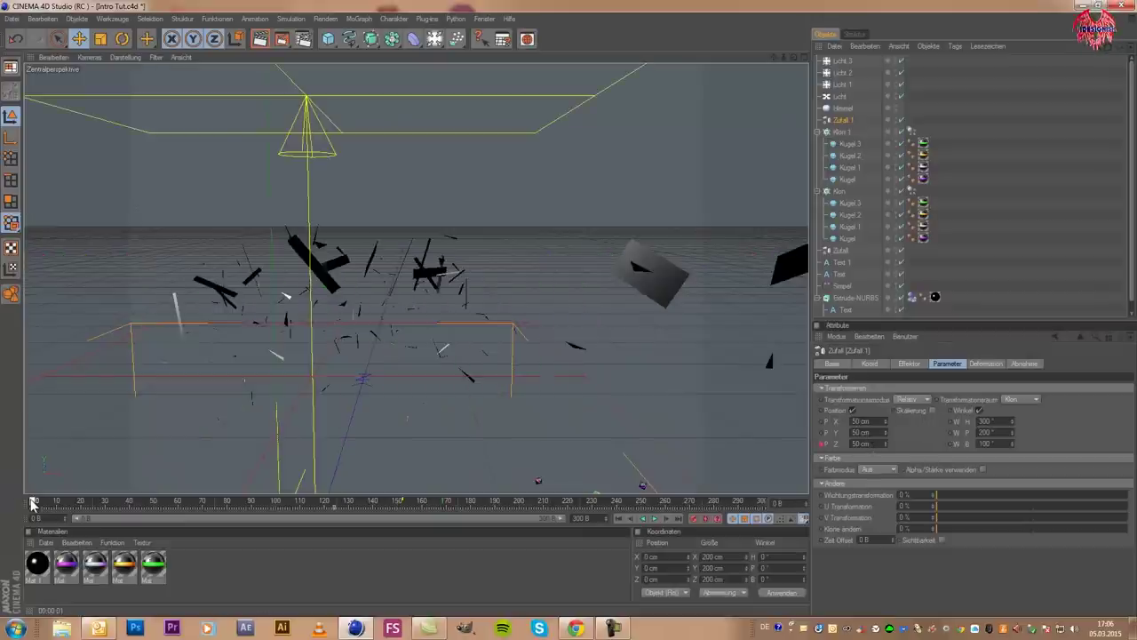
Scrub the timeline from frame 0 forward as the clones reassemble the iDESIGNISH letters
{"action": "mouse_move", "coordinate": [31, 503]}
{"action": "left_mouse_down"}
{"action": "mouse_move", "coordinate": [318, 502]}
{"action": "mouse_move", "coordinate": [223, 504]}
{"action": "left_mouse_up"}
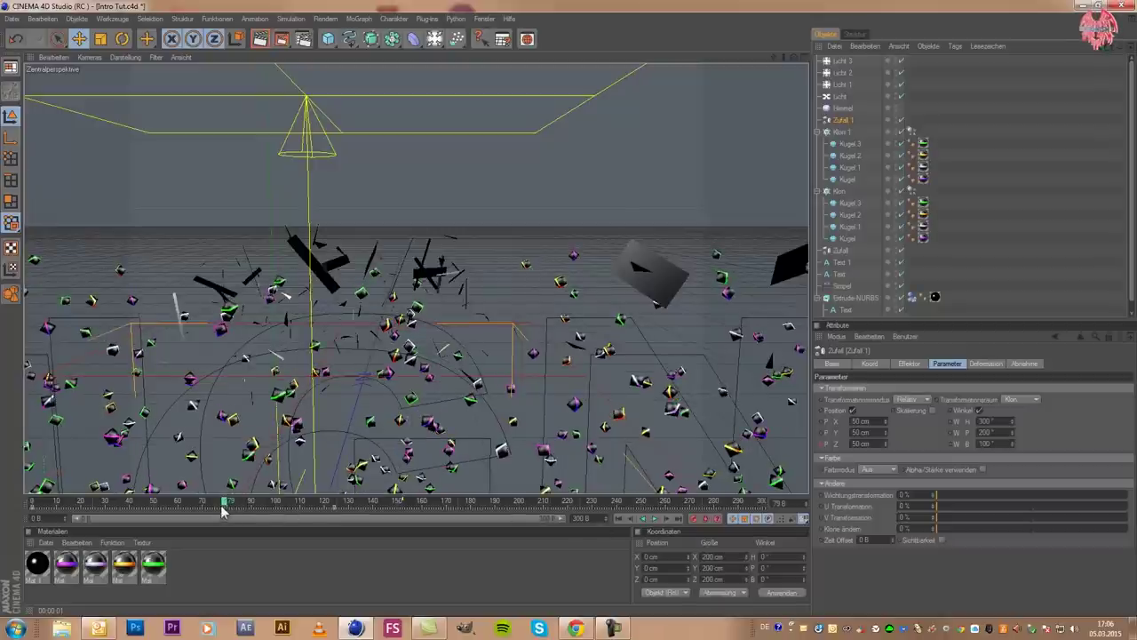
{"action": "left_click_drag", "start_coordinate": [223, 504], "coordinate": [417, 503]}
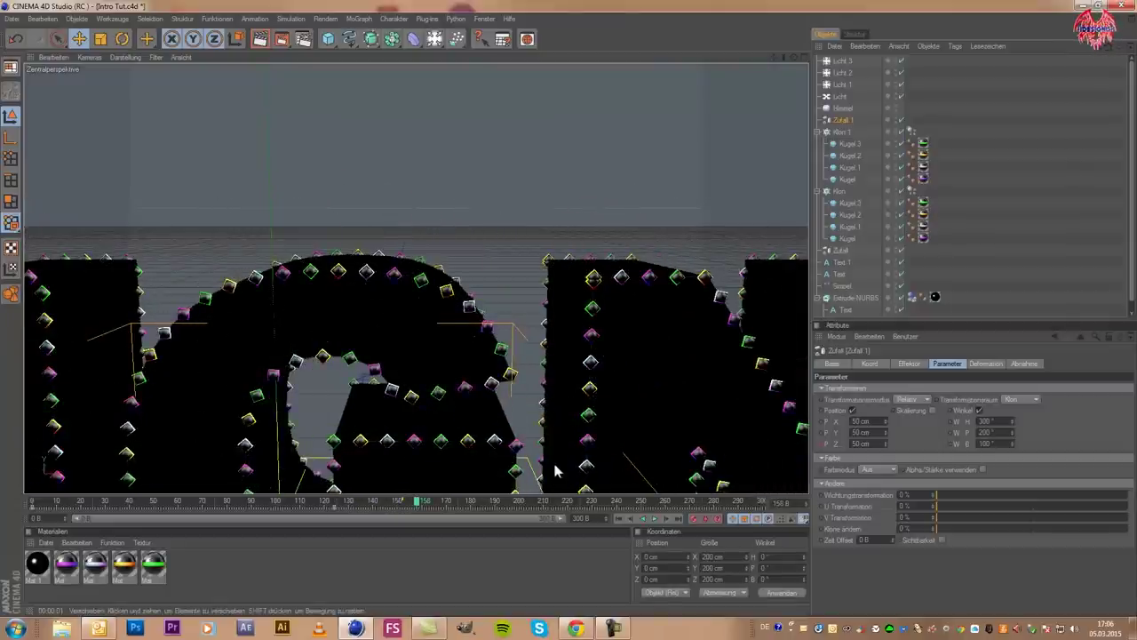
Select the Zufall effector, move to about frame 95, try B rotation 0°, then undo
{"action": "left_click", "coordinate": [835, 252]}
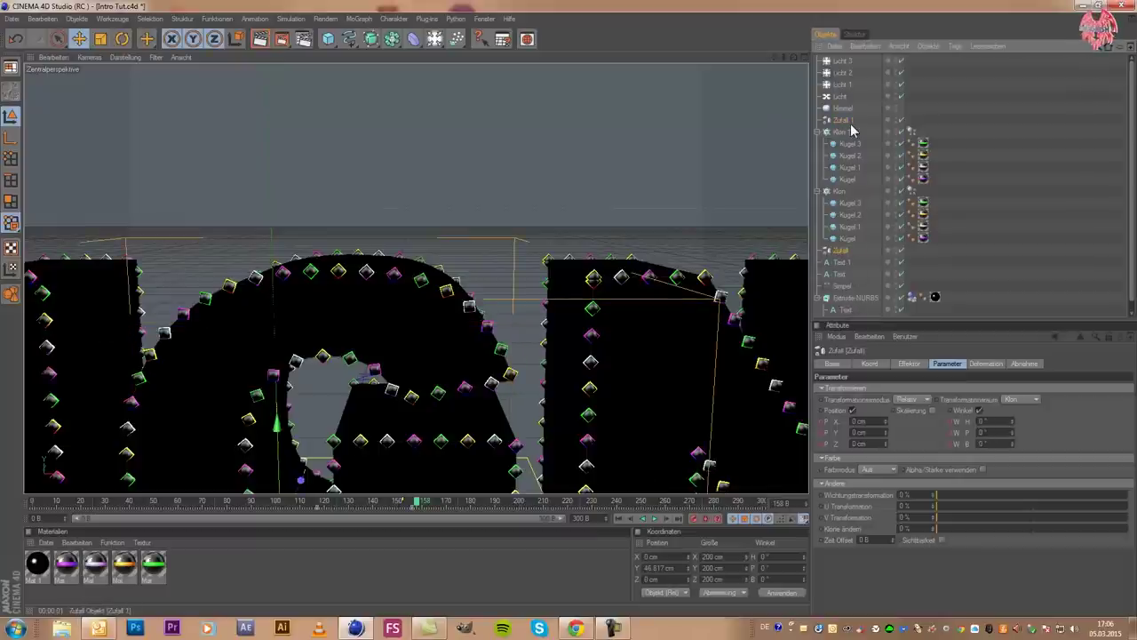
{"action": "mouse_move", "coordinate": [315, 504]}
{"action": "left_mouse_down"}
{"action": "mouse_move", "coordinate": [282, 504]}
{"action": "mouse_move", "coordinate": [345, 502]}
{"action": "mouse_move", "coordinate": [295, 500]}
{"action": "mouse_move", "coordinate": [330, 506]}
{"action": "left_mouse_up"}
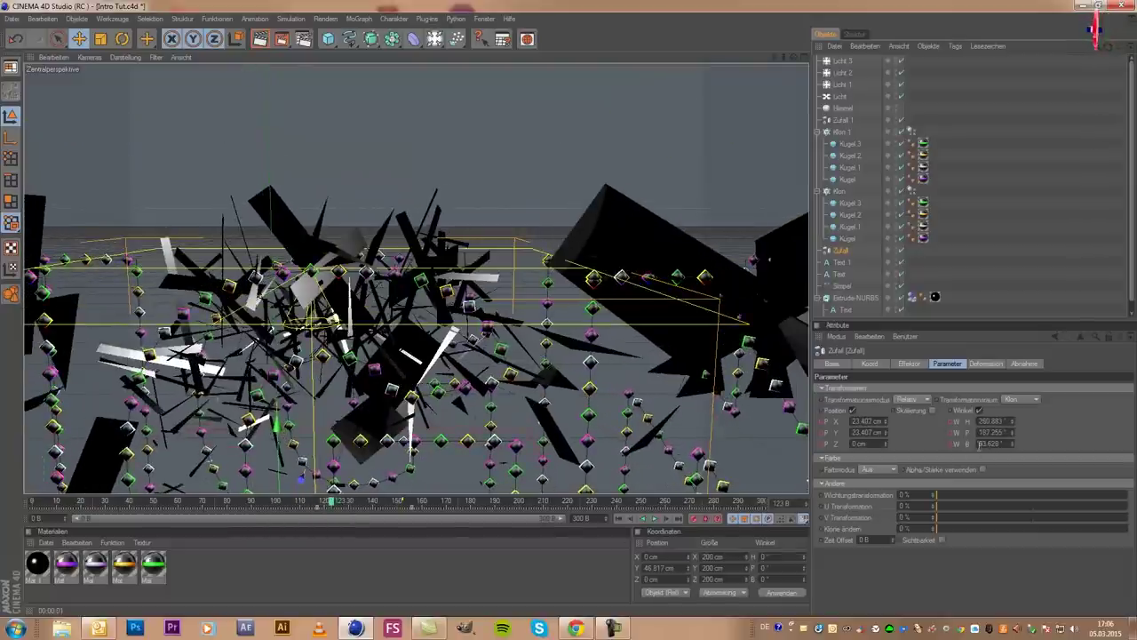
{"action": "left_click", "coordinate": [265, 505]}
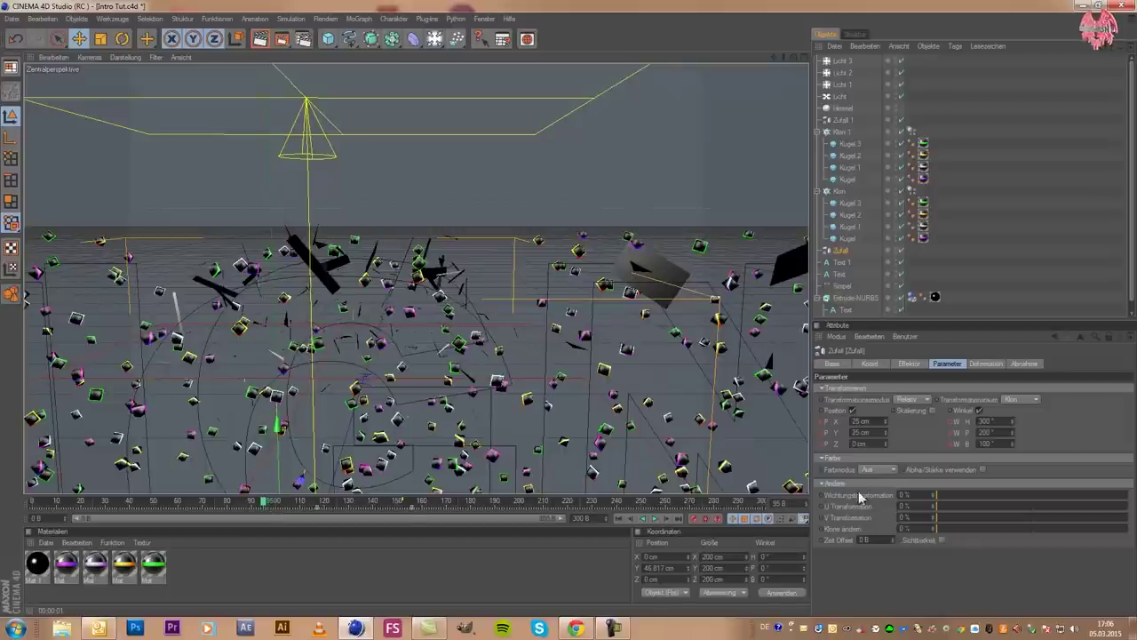
{"action": "left_click", "coordinate": [1001, 445]}
{"action": "type", "text": "0"}
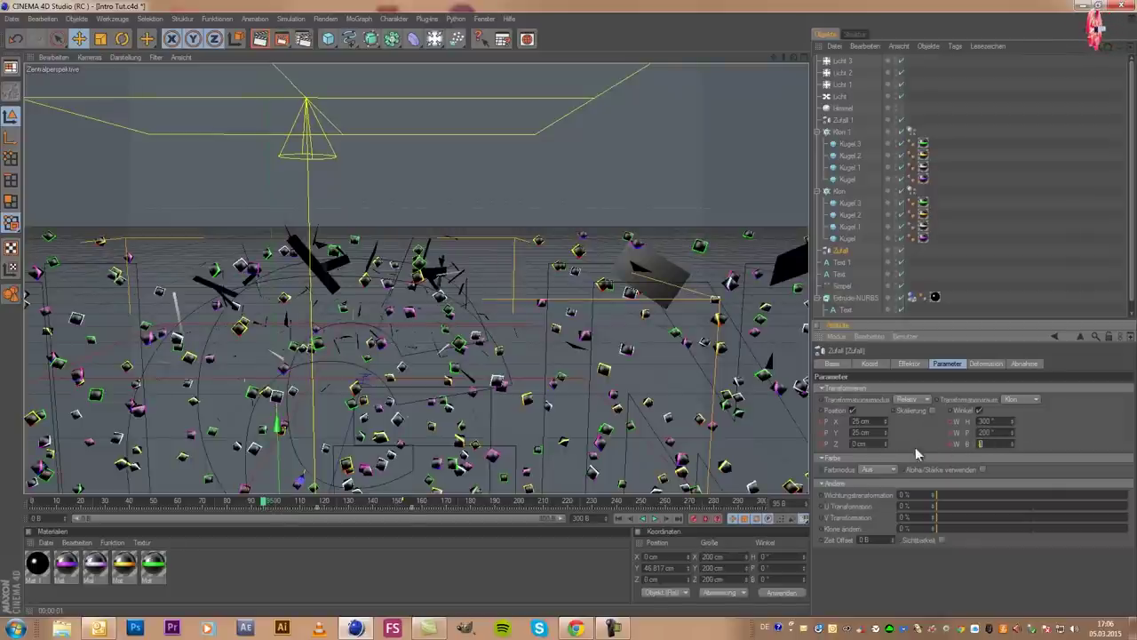
{"action": "key", "text": "Return"}
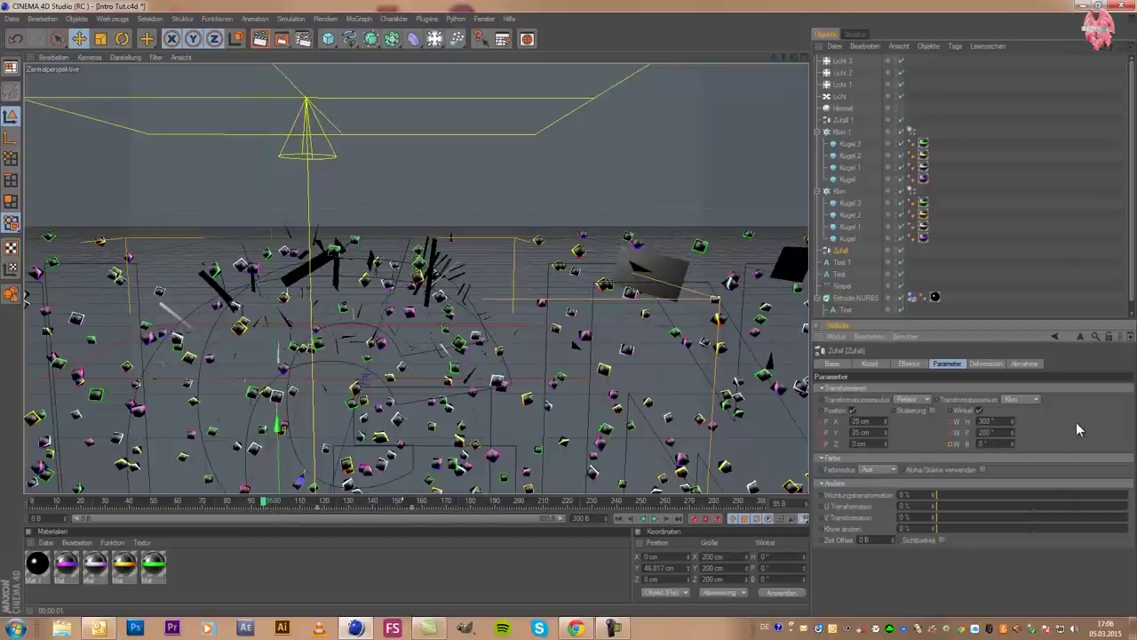
{"action": "key", "text": "ctrl+z"}
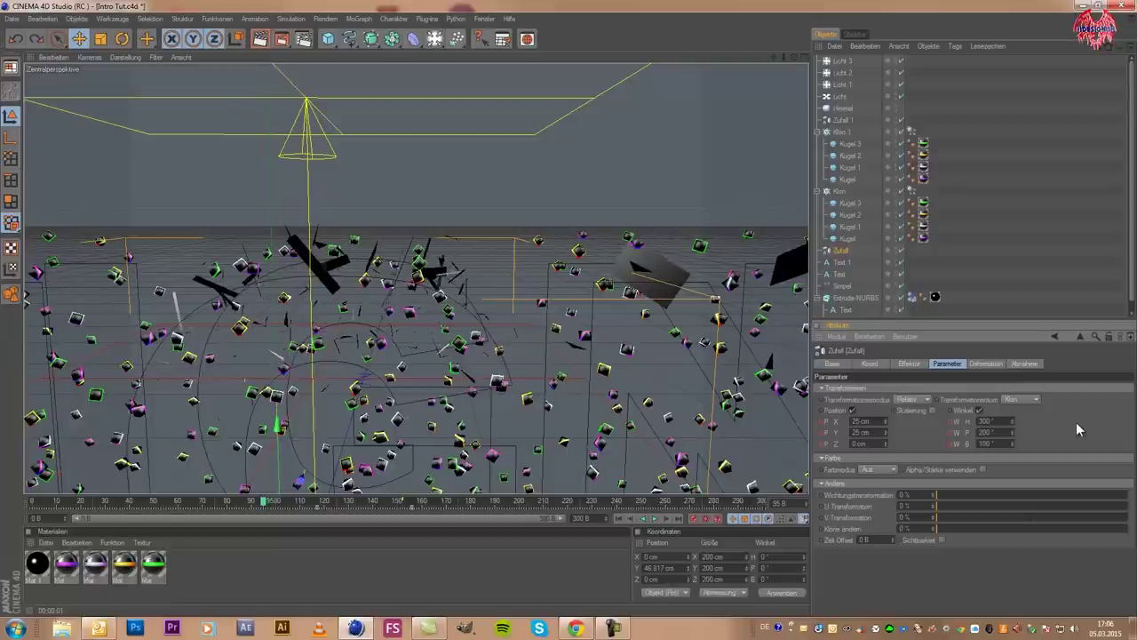
Select the second random effector Zufall 1 and scrub the timeline to preview the clones
{"action": "left_click", "coordinate": [841, 120]}
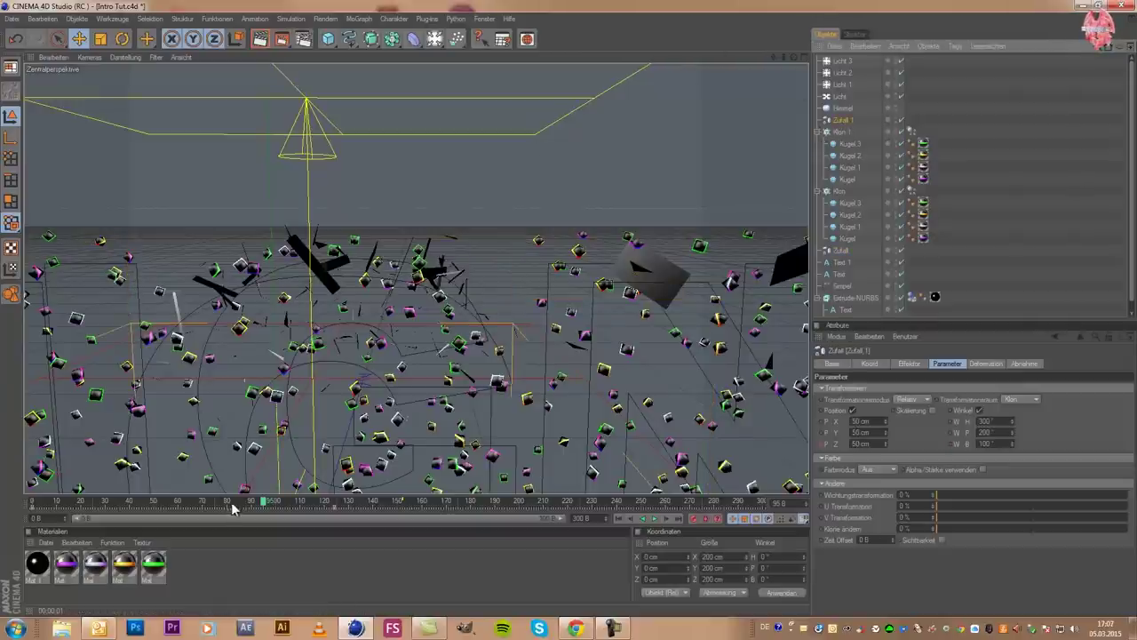
{"action": "left_click_drag", "start_coordinate": [264, 502], "coordinate": [269, 502]}
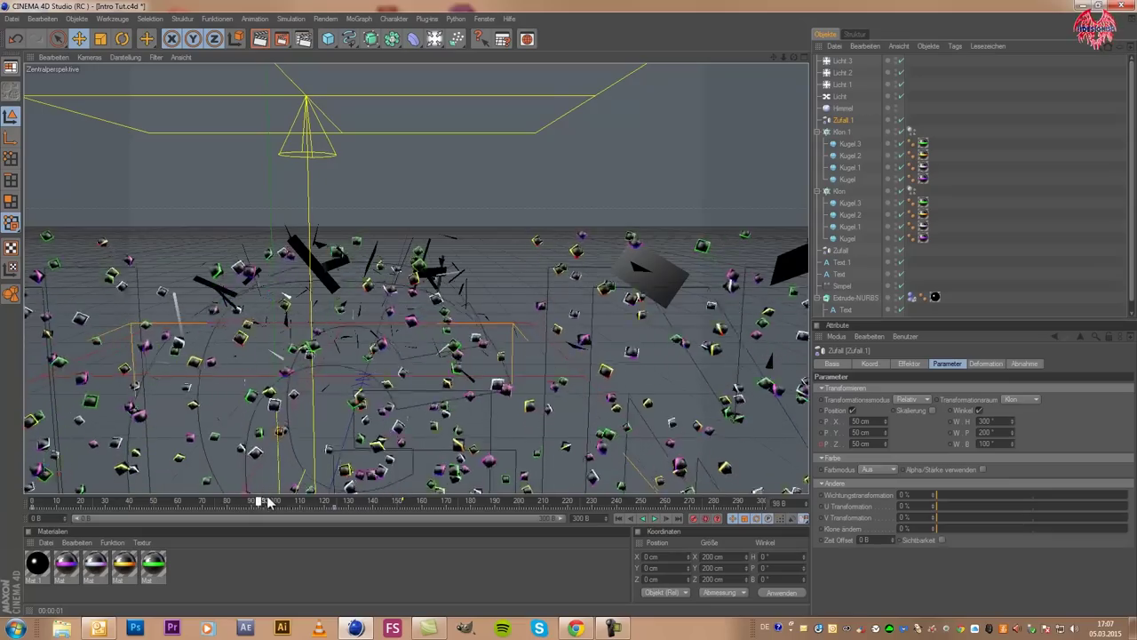
{"action": "mouse_move", "coordinate": [269, 502]}
{"action": "left_mouse_down"}
{"action": "mouse_move", "coordinate": [359, 515]}
{"action": "mouse_move", "coordinate": [249, 502]}
{"action": "left_mouse_up"}
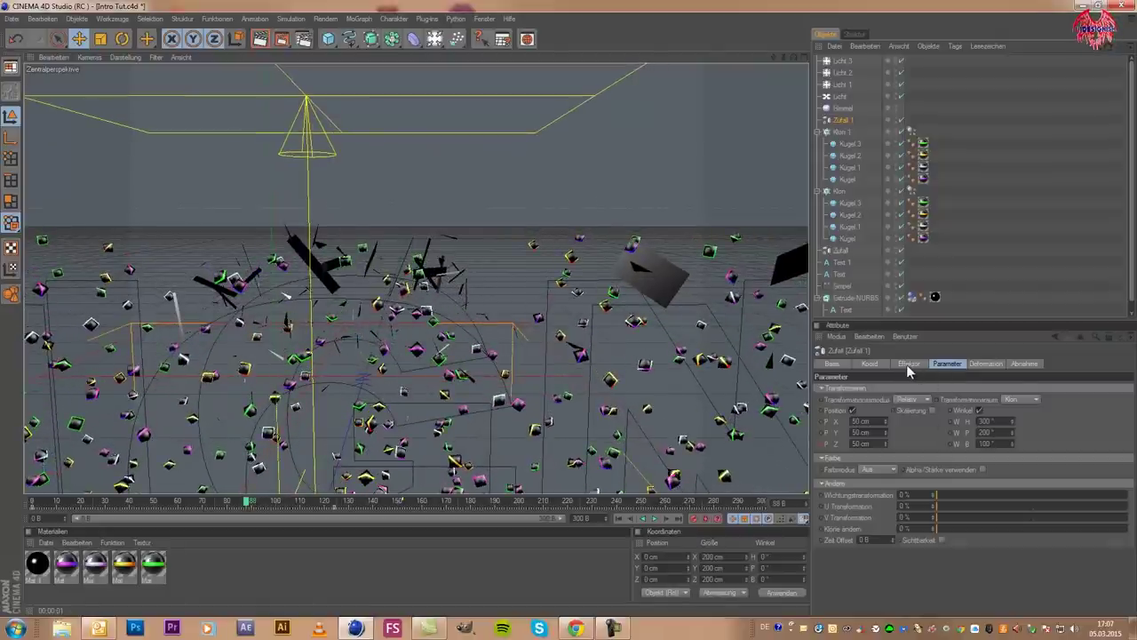
Check Klon 1 and Klon's Objekt, Effektoren, Dynamics Body, Koord and Basis tabs, then open Zufall 1's Effektor tab
{"action": "left_click", "coordinate": [836, 134]}
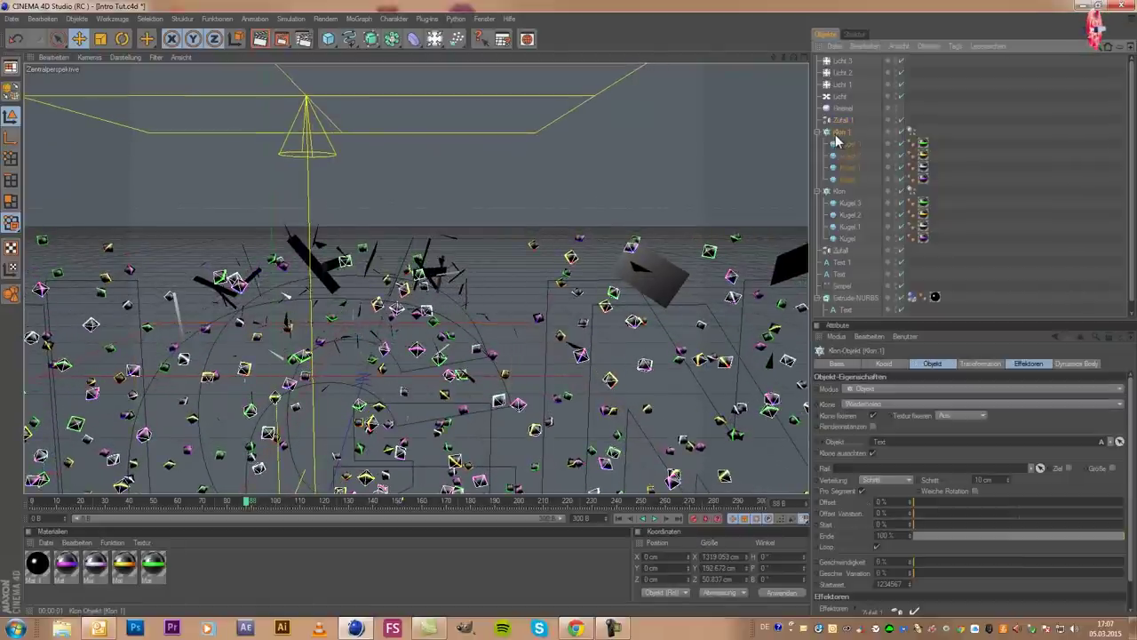
{"action": "left_click", "coordinate": [838, 191], "text": "ctrl"}
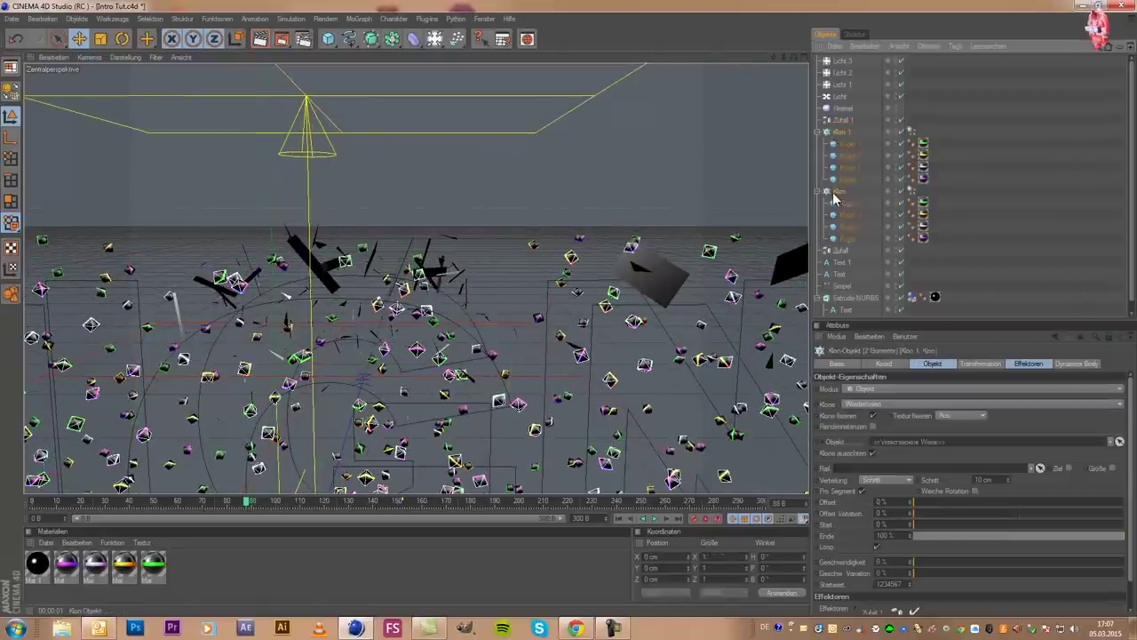
{"action": "left_click", "coordinate": [930, 365]}
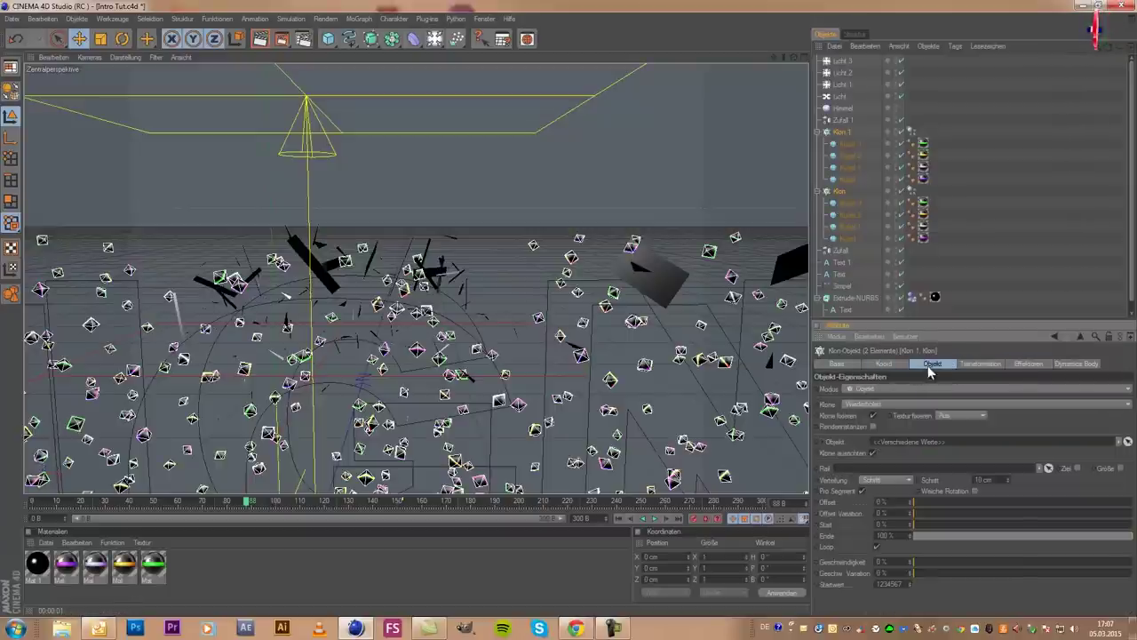
{"action": "left_click", "coordinate": [1022, 363]}
{"action": "left_click", "coordinate": [1073, 363]}
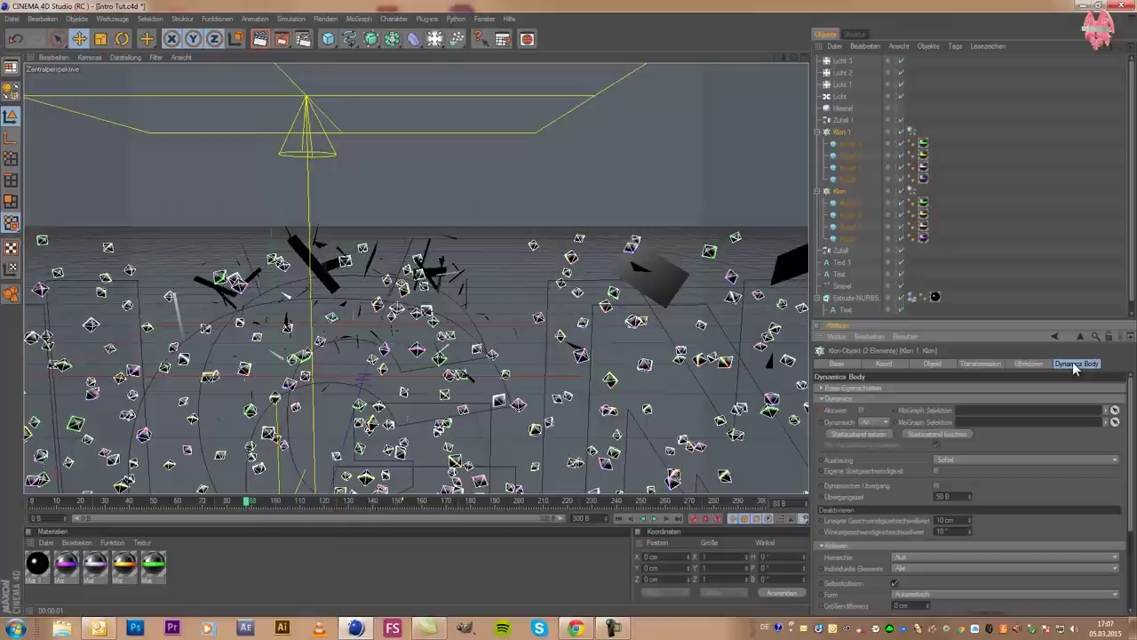
{"action": "left_click", "coordinate": [932, 366]}
{"action": "left_click", "coordinate": [890, 363]}
{"action": "left_click", "coordinate": [835, 364]}
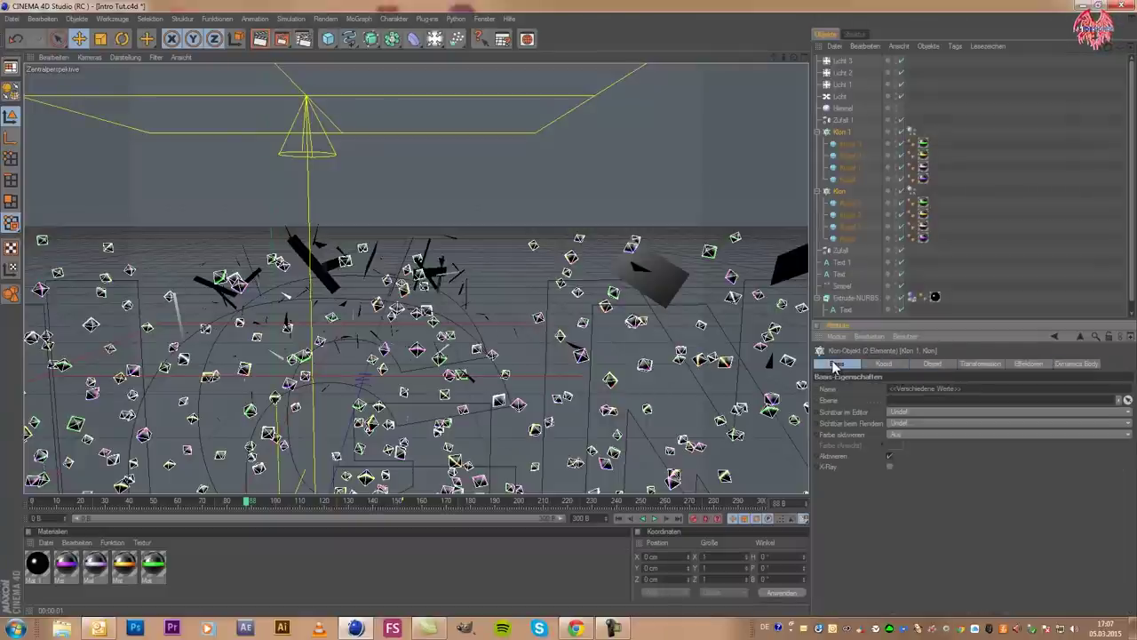
{"action": "left_click", "coordinate": [843, 121]}
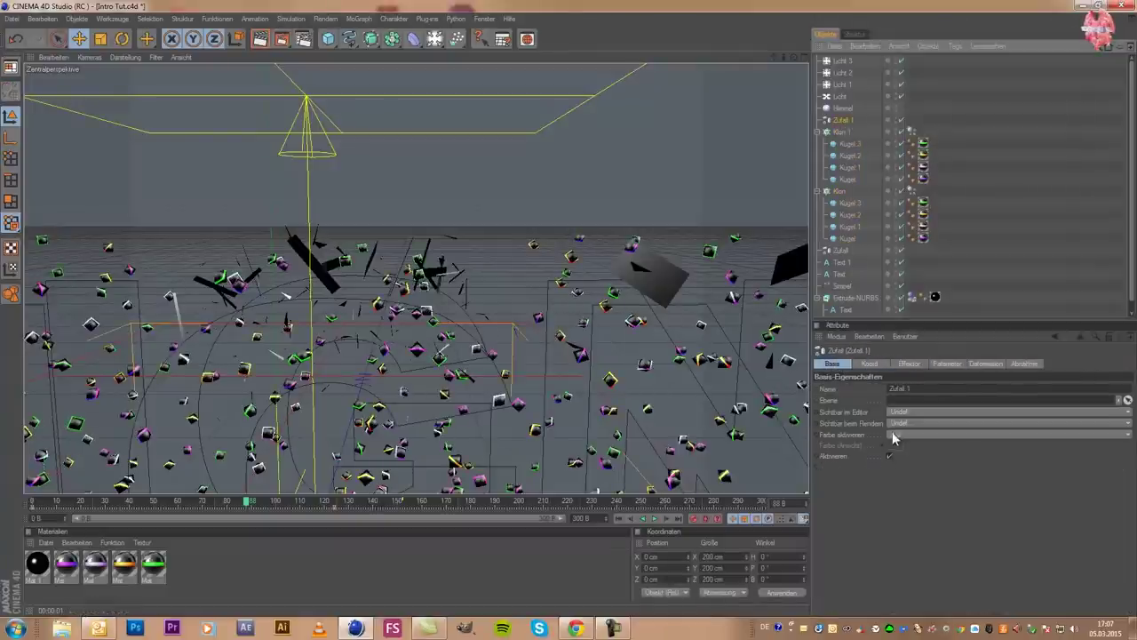
{"action": "left_click", "coordinate": [908, 365]}
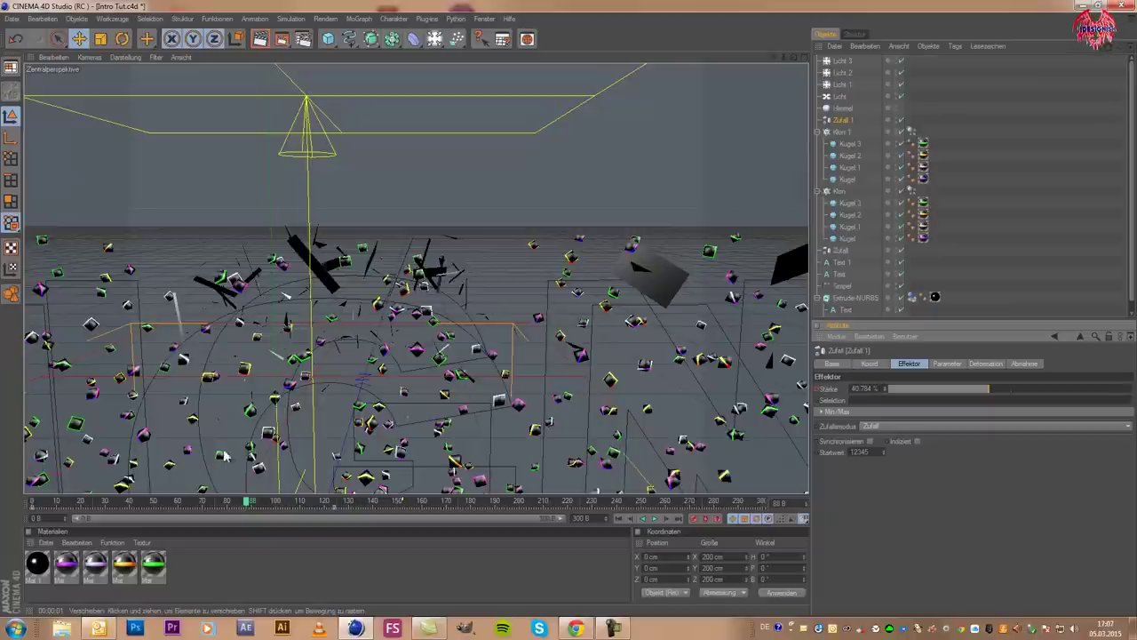
Scrub the timeline between frames 68 and 153 to watch clones scatter and regather, then frame the text
{"action": "left_click", "coordinate": [199, 503]}
{"action": "mouse_move", "coordinate": [199, 503]}
{"action": "left_mouse_down"}
{"action": "mouse_move", "coordinate": [336, 514]}
{"action": "mouse_move", "coordinate": [226, 504]}
{"action": "mouse_move", "coordinate": [262, 507]}
{"action": "left_mouse_up"}
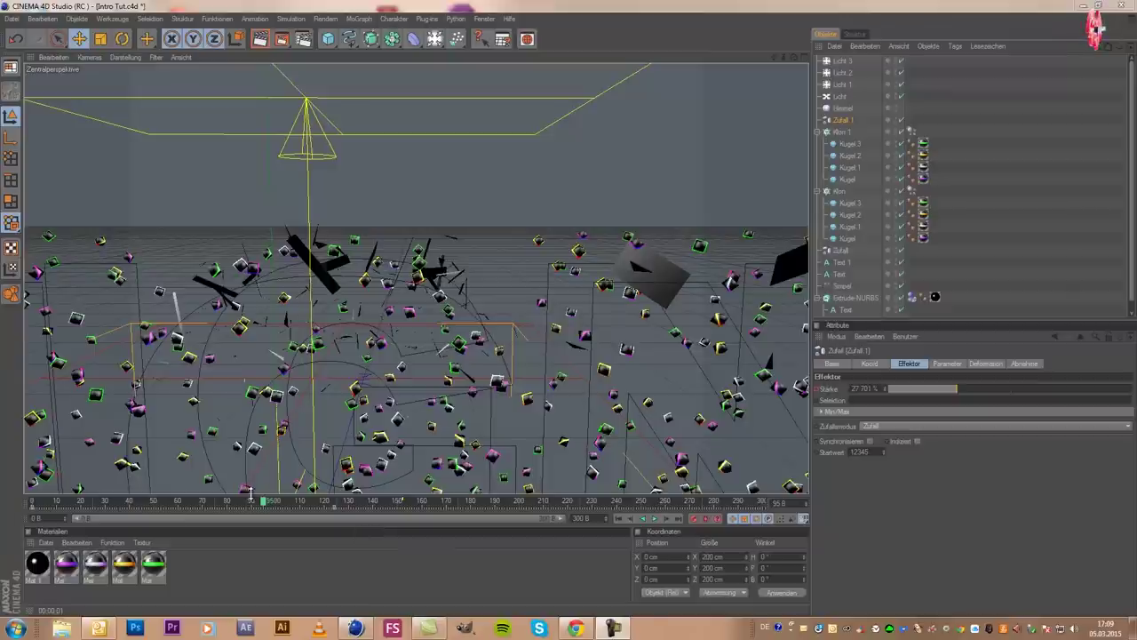
{"action": "left_click_drag", "start_coordinate": [318, 504], "coordinate": [405, 520]}
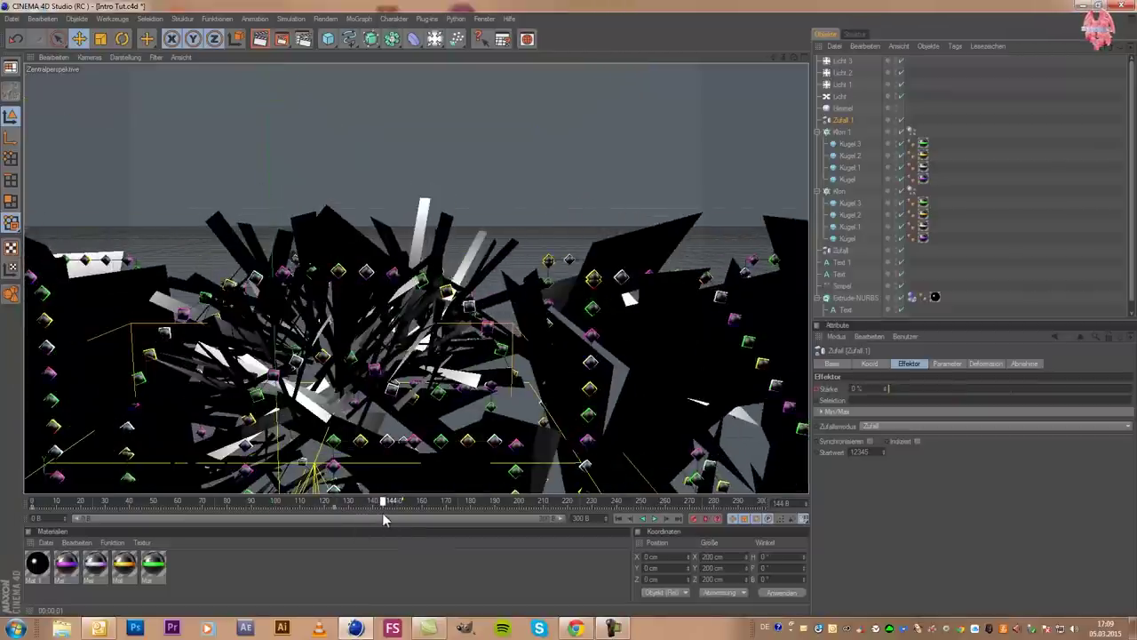
{"action": "mouse_move", "coordinate": [405, 513]}
{"action": "left_mouse_down"}
{"action": "mouse_move", "coordinate": [285, 489]}
{"action": "mouse_move", "coordinate": [223, 502]}
{"action": "left_mouse_up"}
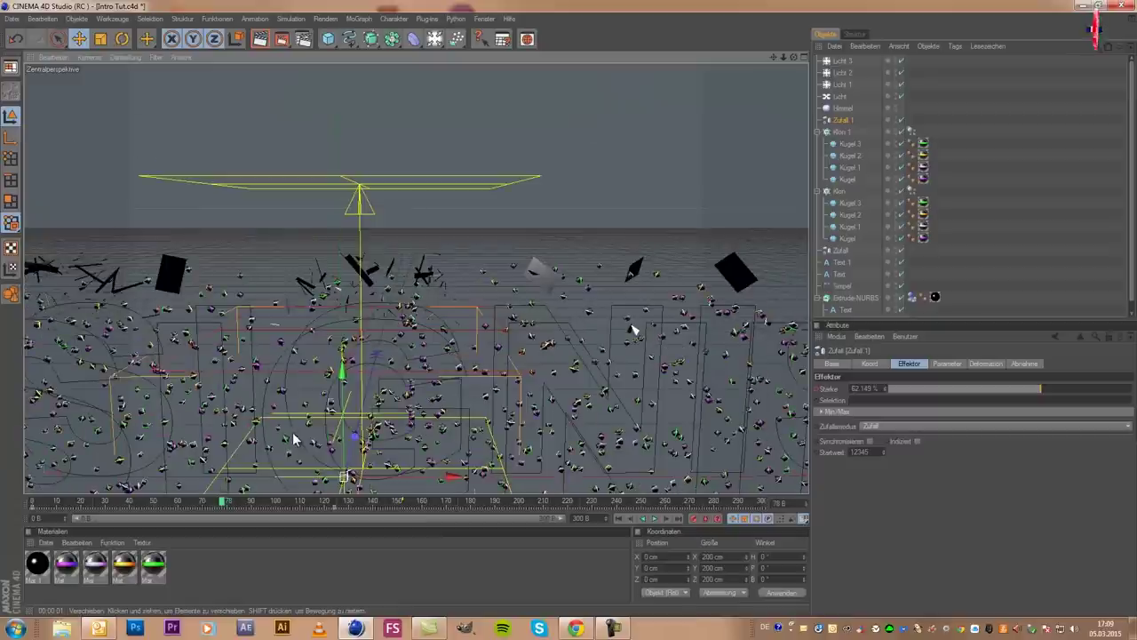
{"action": "left_click_drag", "start_coordinate": [776, 56], "coordinate": [10, 69]}
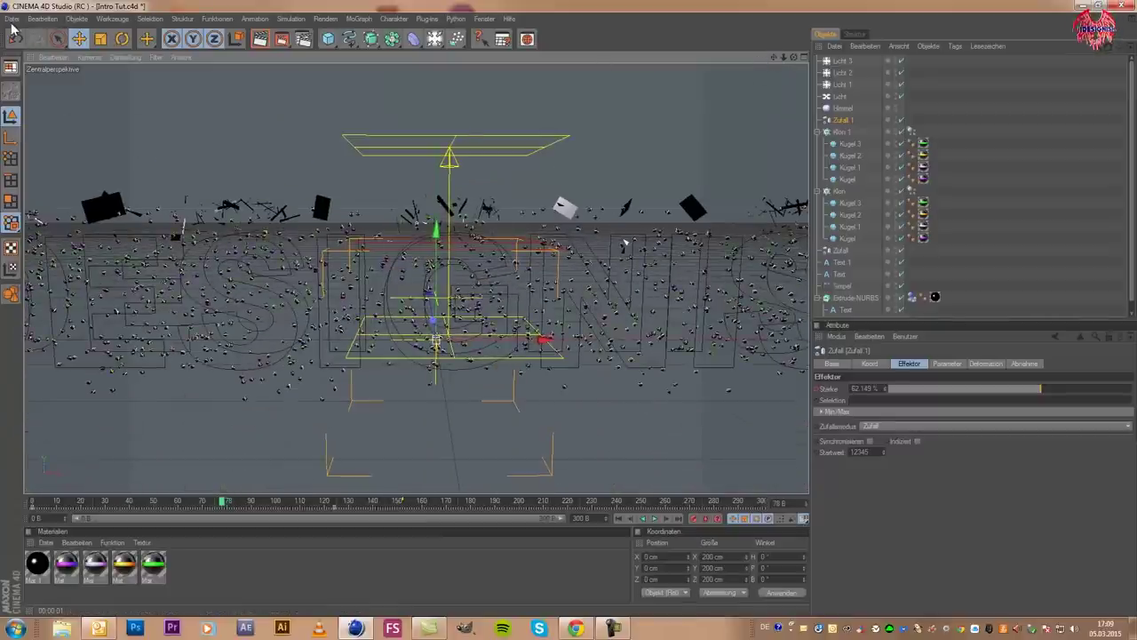
Orbit the view side-on, return to frame 0, and pan into the clones scattered at 200 % strength
{"action": "left_click", "coordinate": [10, 68]}
{"action": "left_click", "coordinate": [42, 115]}
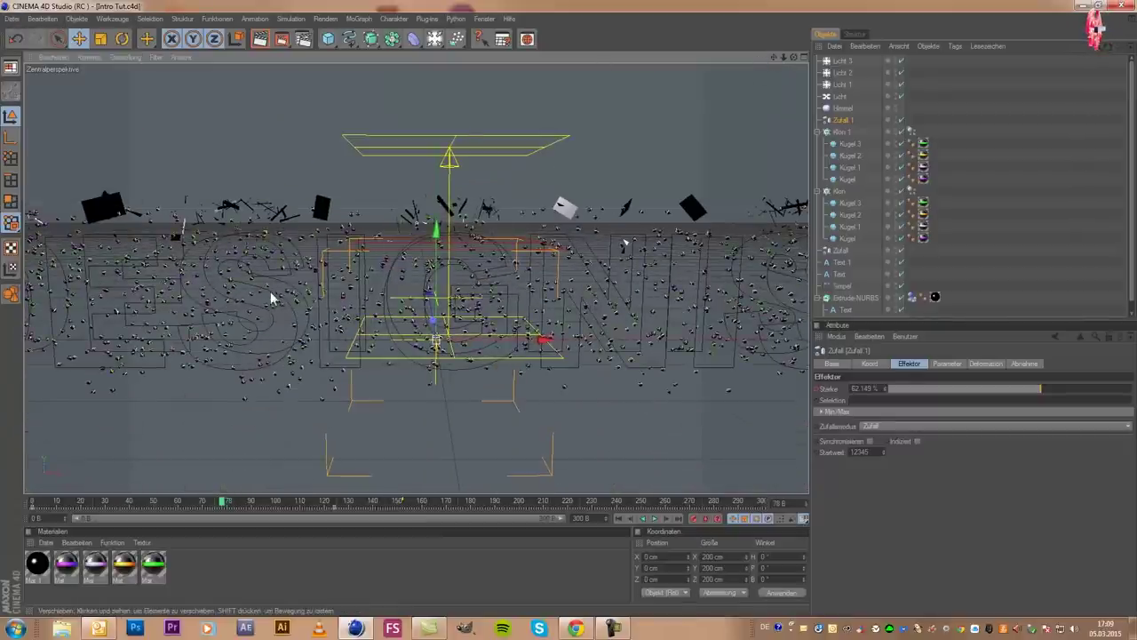
{"action": "scroll", "coordinate": [564, 391], "scroll_direction": "down", "scroll_amount": 3}
{"action": "scroll", "coordinate": [545, 350], "scroll_direction": "down", "scroll_amount": 2}
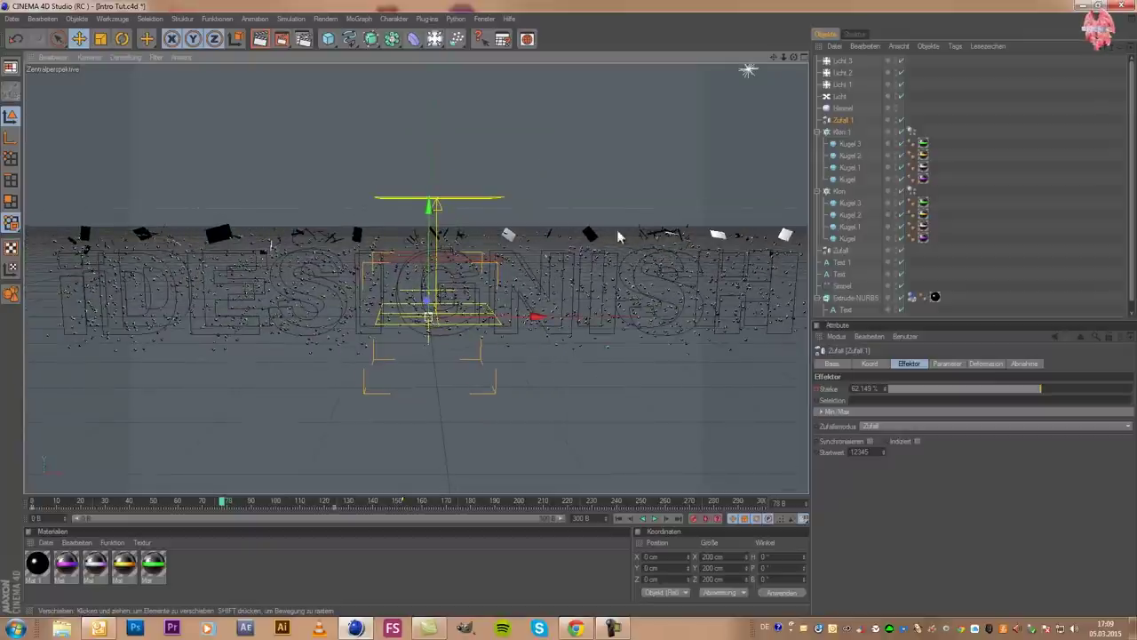
{"action": "mouse_move", "coordinate": [796, 59]}
{"action": "left_mouse_down"}
{"action": "mouse_move", "coordinate": [570, 314]}
{"action": "mouse_move", "coordinate": [607, 191]}
{"action": "left_mouse_up"}
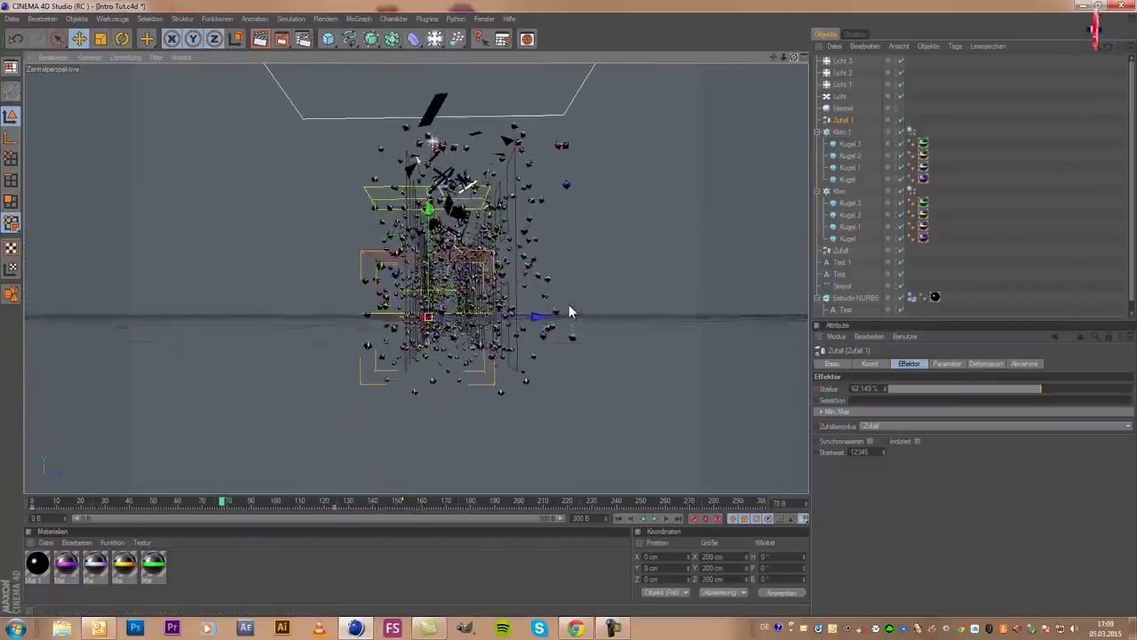
{"action": "scroll", "coordinate": [541, 259], "scroll_direction": "up", "scroll_amount": 4}
{"action": "scroll", "coordinate": [541, 262], "scroll_direction": "up", "scroll_amount": 2}
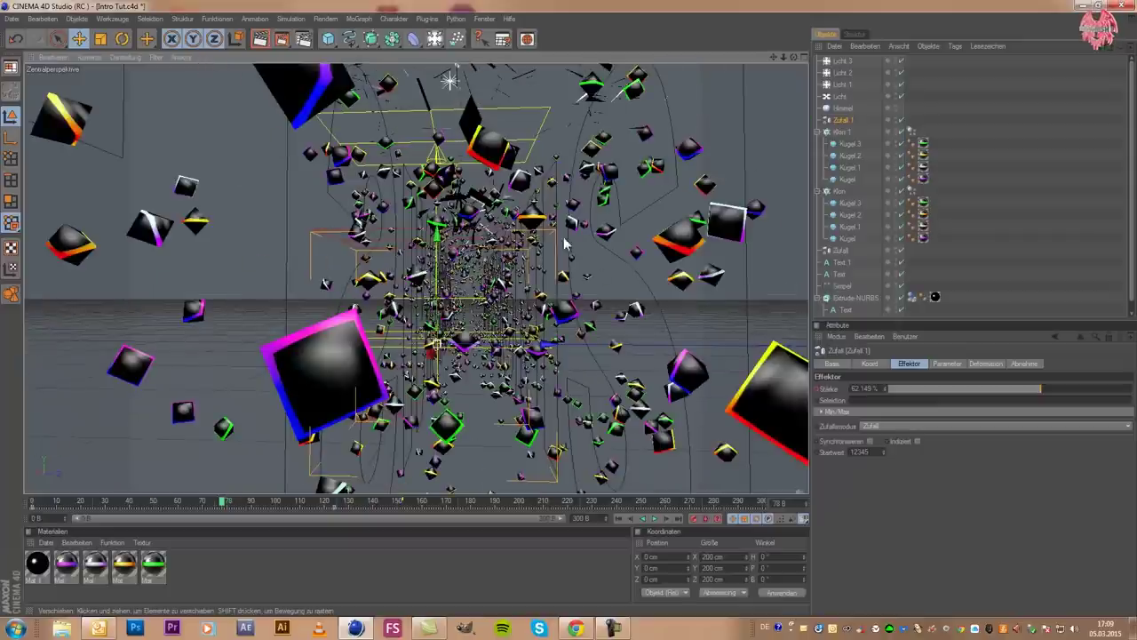
{"action": "left_click", "coordinate": [39, 502]}
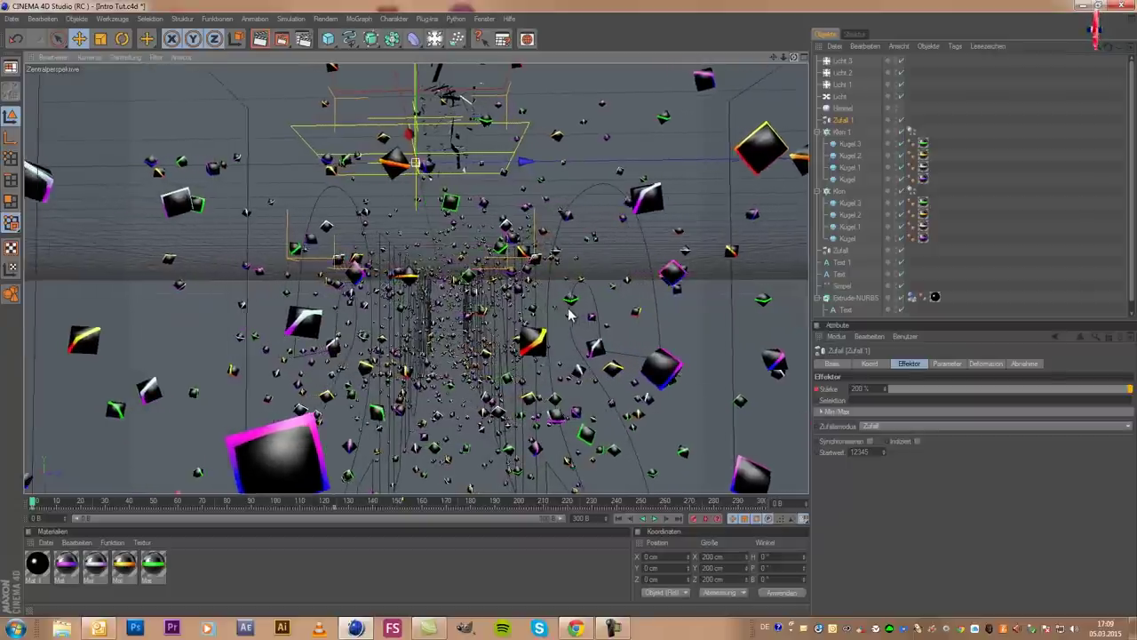
{"action": "left_click_drag", "start_coordinate": [781, 64], "coordinate": [615, 92]}
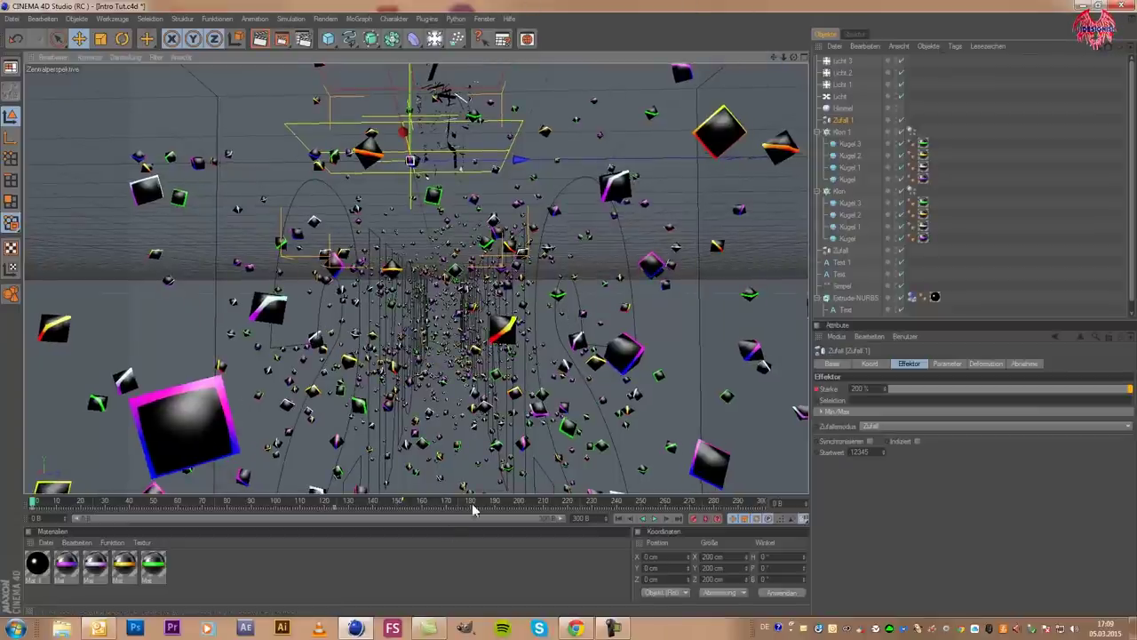
Add a Kamera object, view the scene through it, and scrub to about frame 31
{"action": "left_click", "coordinate": [434, 39]}
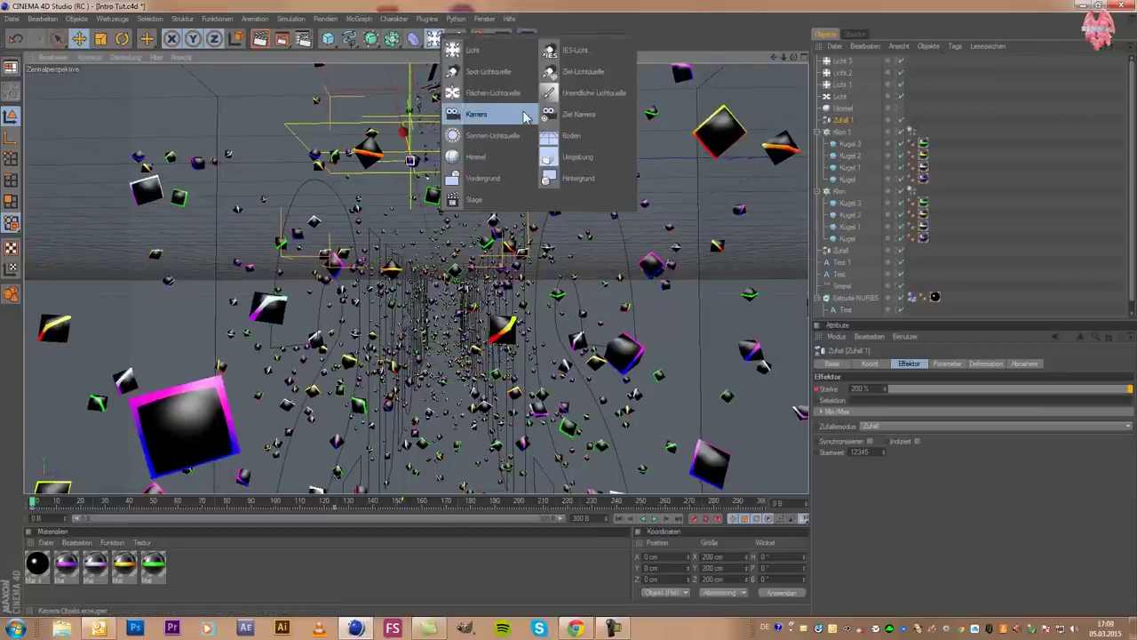
{"action": "left_click", "coordinate": [525, 117]}
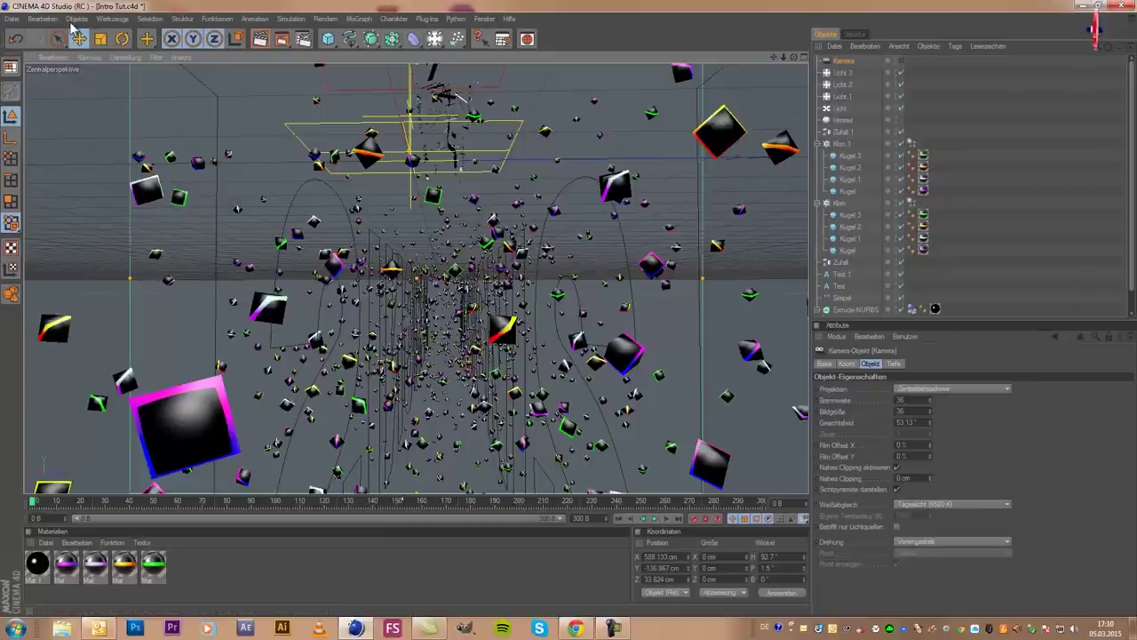
{"action": "mouse_move", "coordinate": [112, 75]}
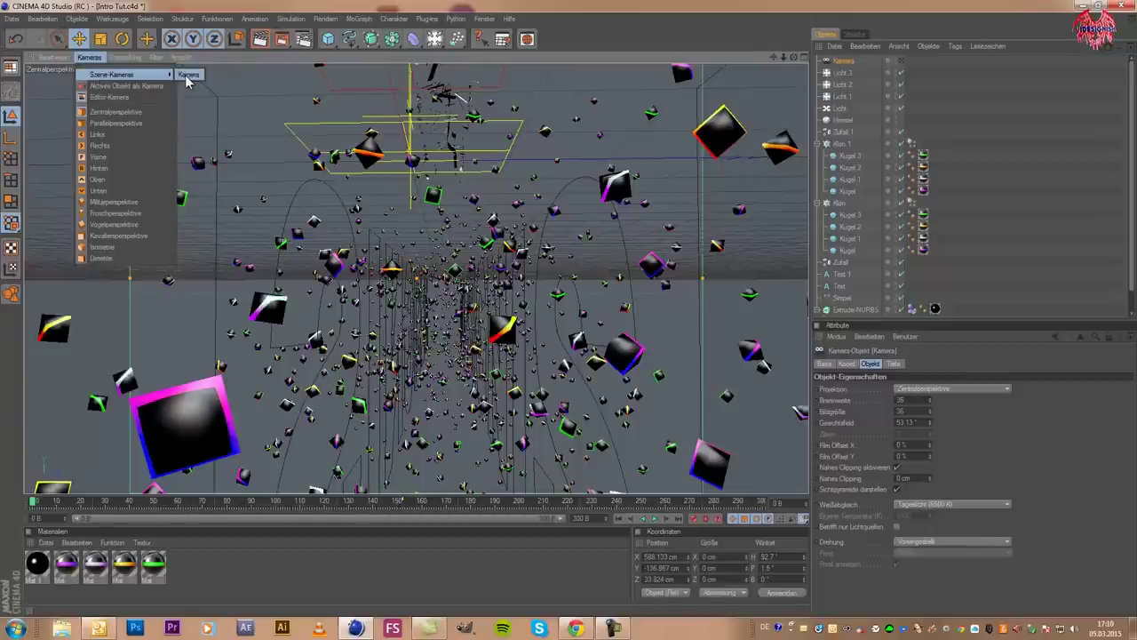
{"action": "left_click", "coordinate": [188, 74]}
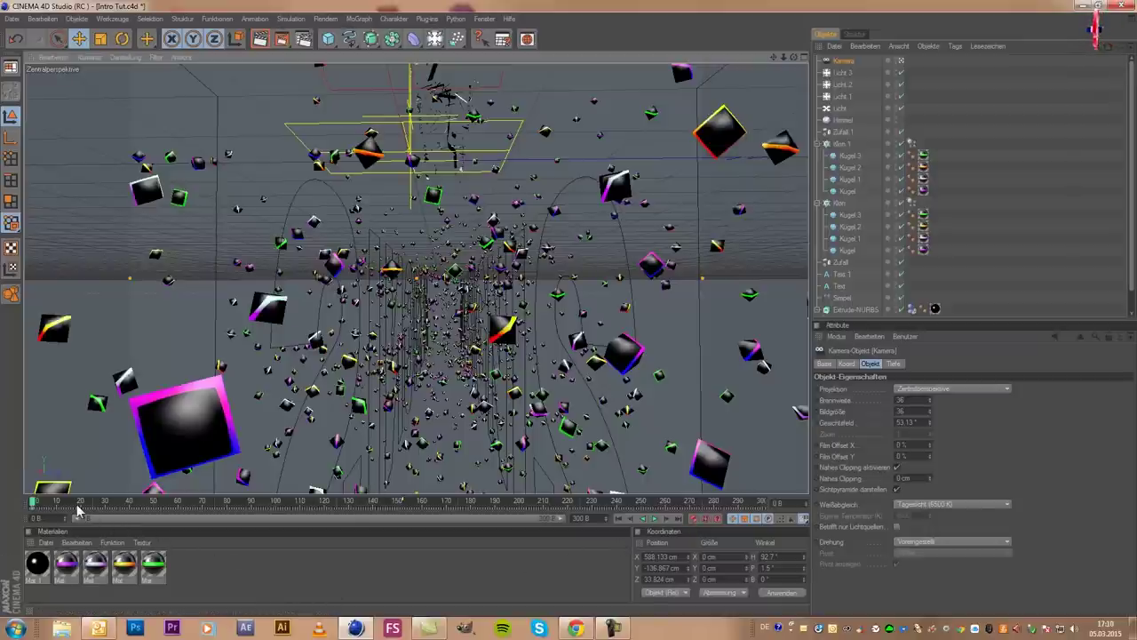
{"action": "left_click_drag", "start_coordinate": [68, 507], "coordinate": [107, 504]}
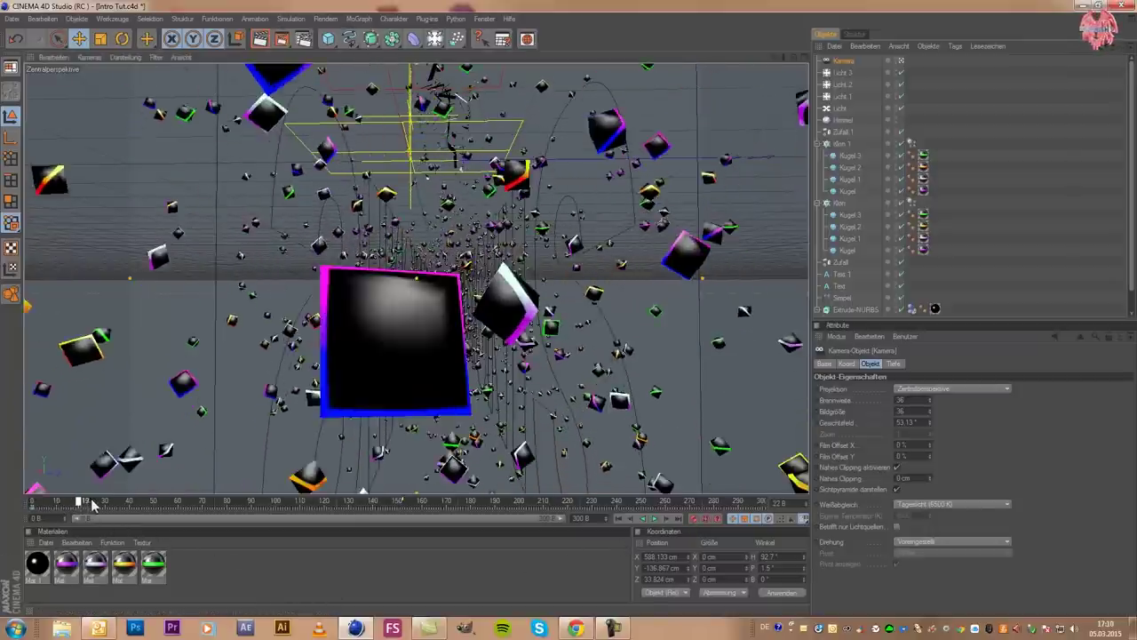
Move Kamera to X 520.002, Y -26.099, Z 20.797 cm near the clones, then play from frame 0
{"action": "left_click_drag", "start_coordinate": [107, 503], "coordinate": [144, 503]}
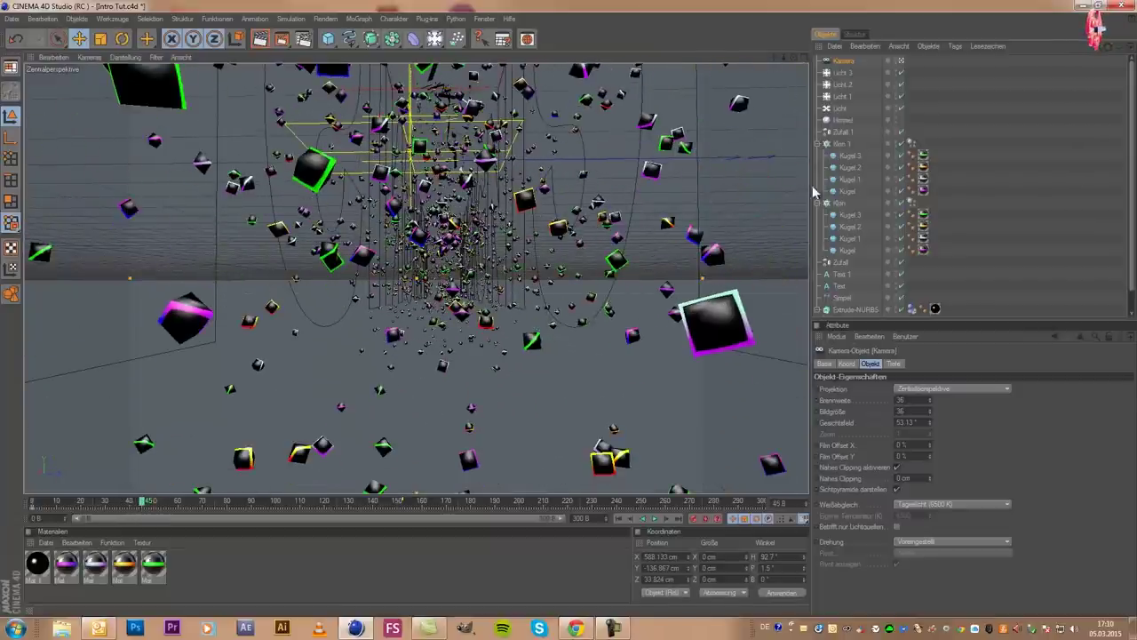
{"action": "mouse_move", "coordinate": [571, 317]}
{"action": "middle_click_drag", "start_coordinate": [571, 317], "coordinate": [570, 312], "text": "alt"}
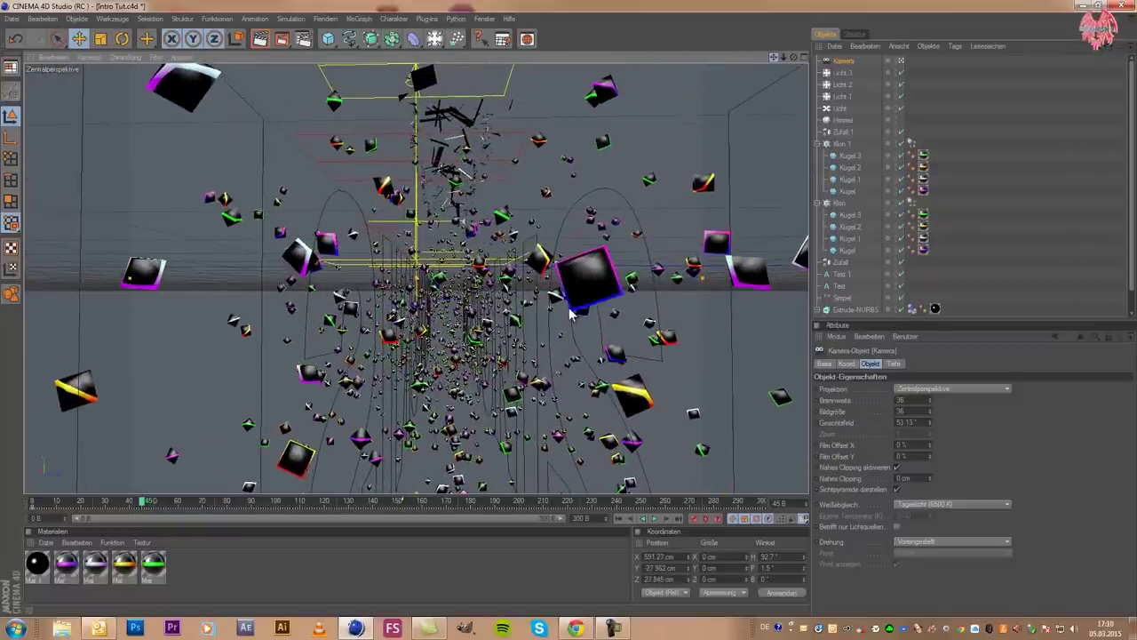
{"action": "middle_click_drag", "start_coordinate": [553, 255], "coordinate": [550, 259], "text": "alt"}
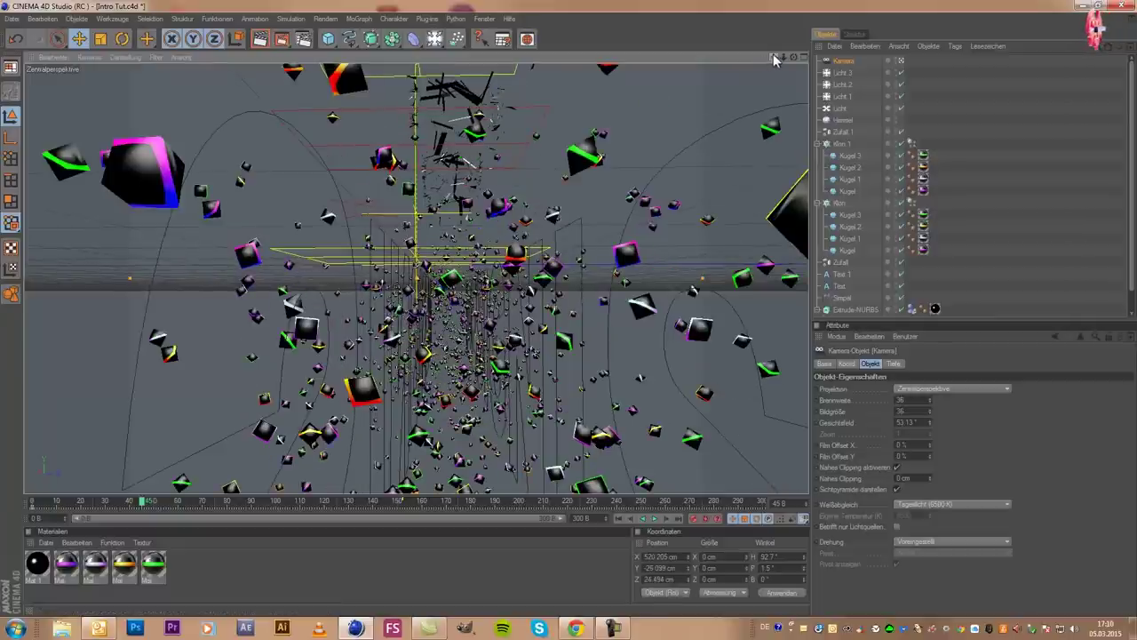
{"action": "left_click_drag", "start_coordinate": [775, 59], "coordinate": [782, 59]}
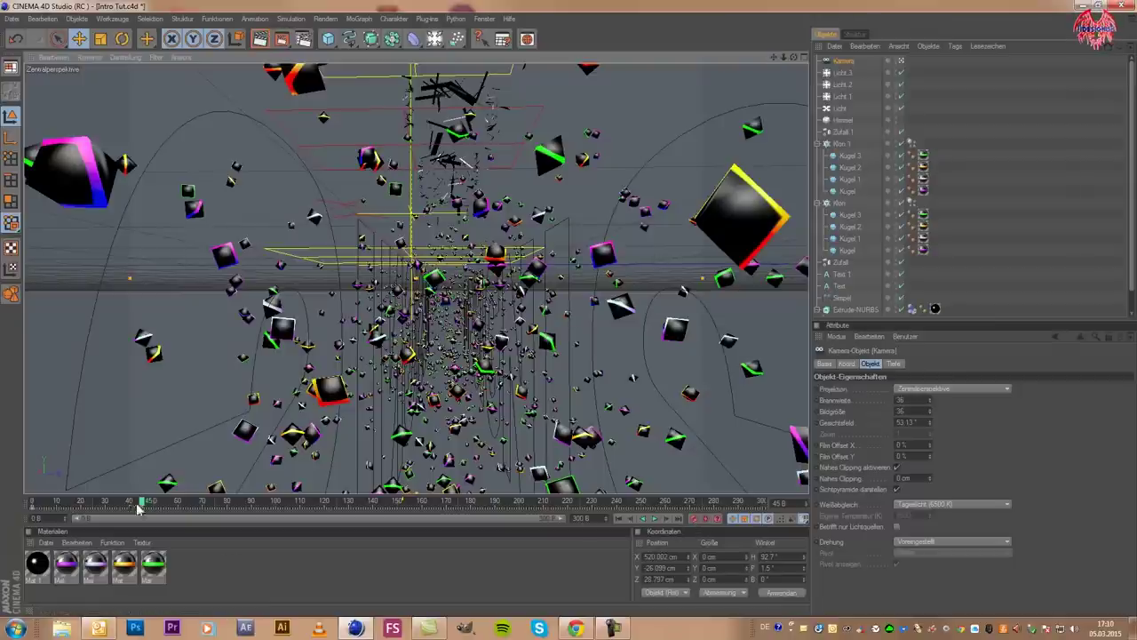
{"action": "left_click_drag", "start_coordinate": [125, 504], "coordinate": [33, 504]}
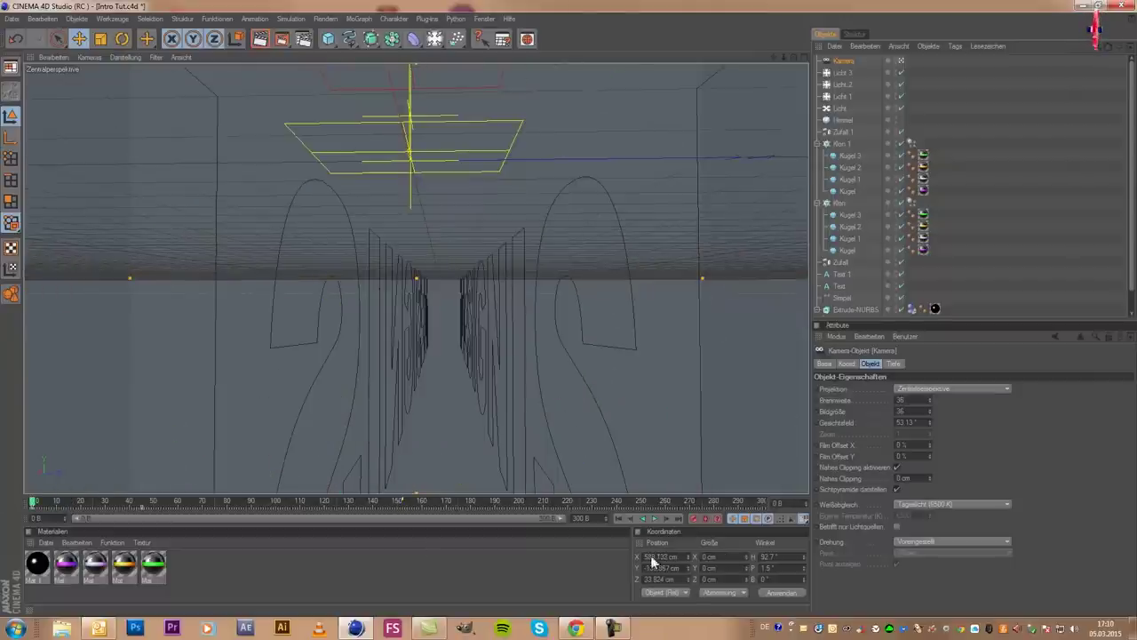
{"action": "left_click", "coordinate": [655, 519]}
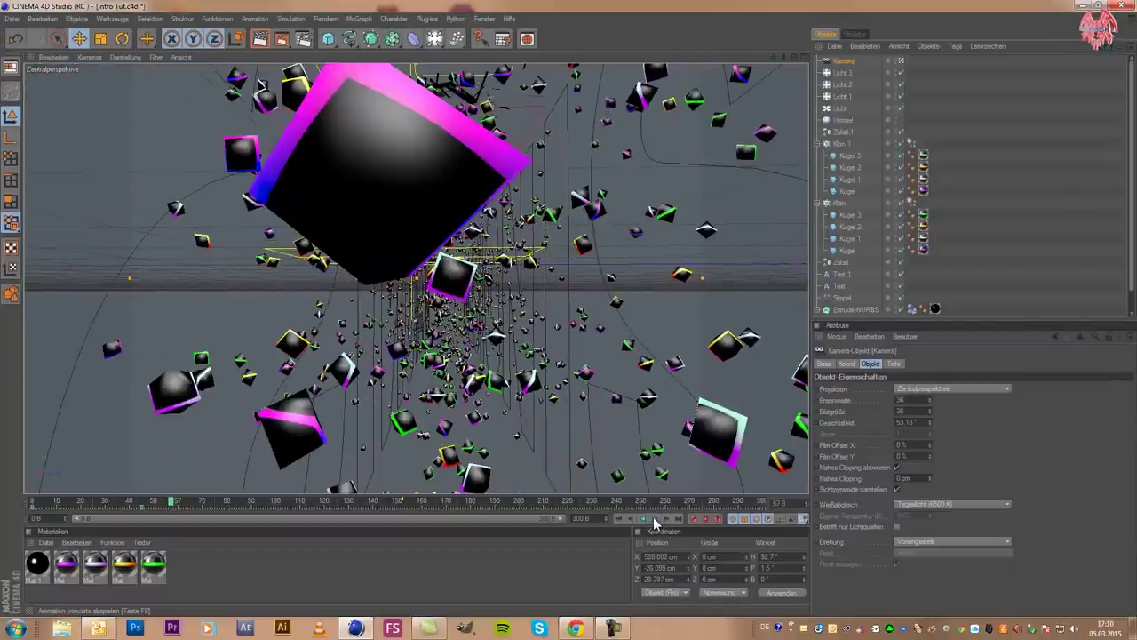
Stop playback at frame 59, render a preview of the active view, and switch to four views
{"action": "left_click", "coordinate": [653, 516]}
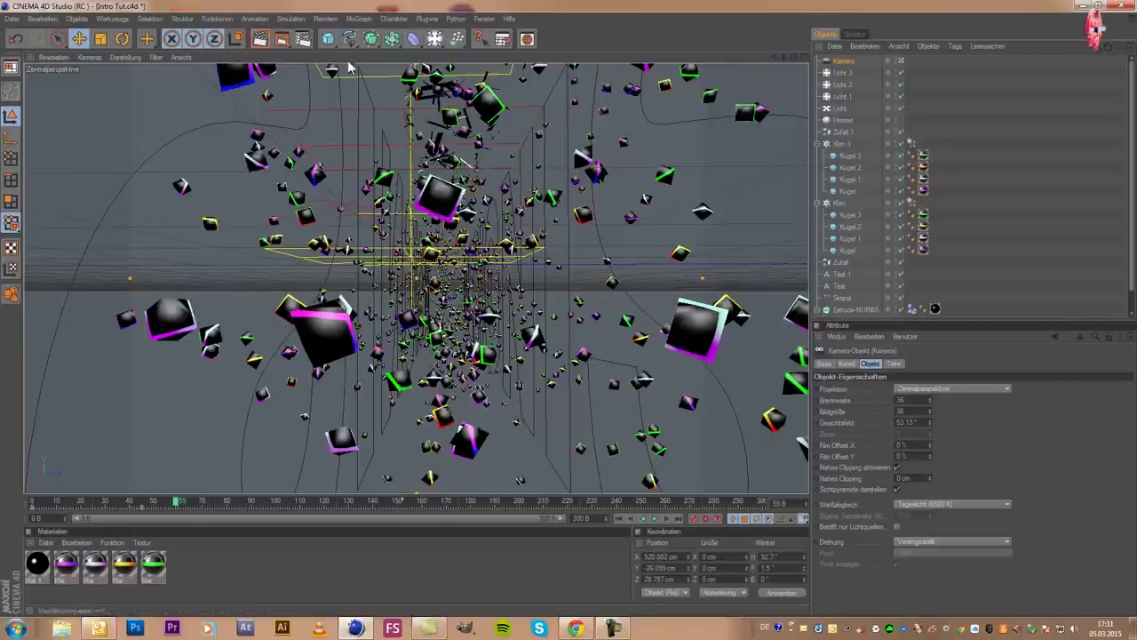
{"action": "left_click", "coordinate": [264, 44]}
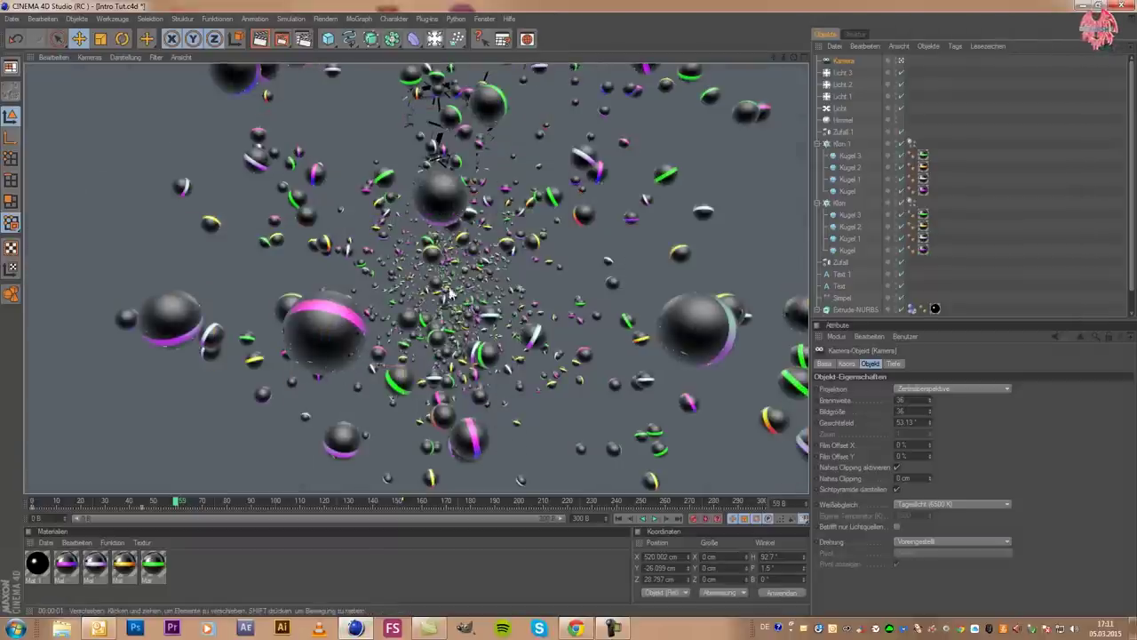
{"action": "middle_click", "coordinate": [435, 284]}
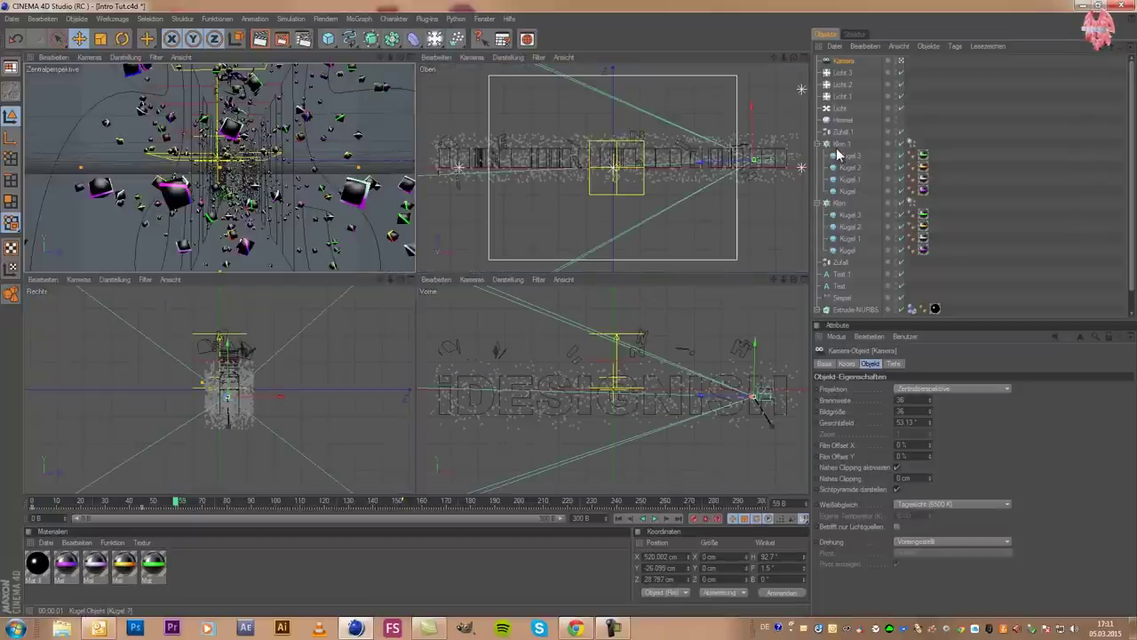
Add the Schärfentiefe (depth of field) effect in the Render Settings
{"action": "left_click", "coordinate": [302, 44]}
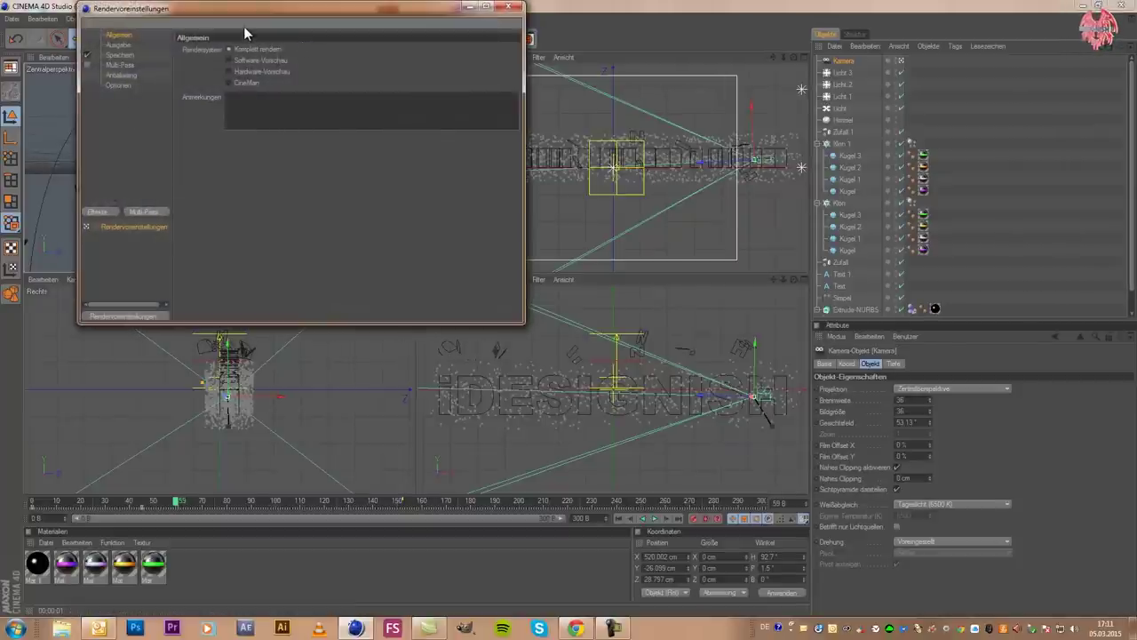
{"action": "left_click", "coordinate": [117, 85]}
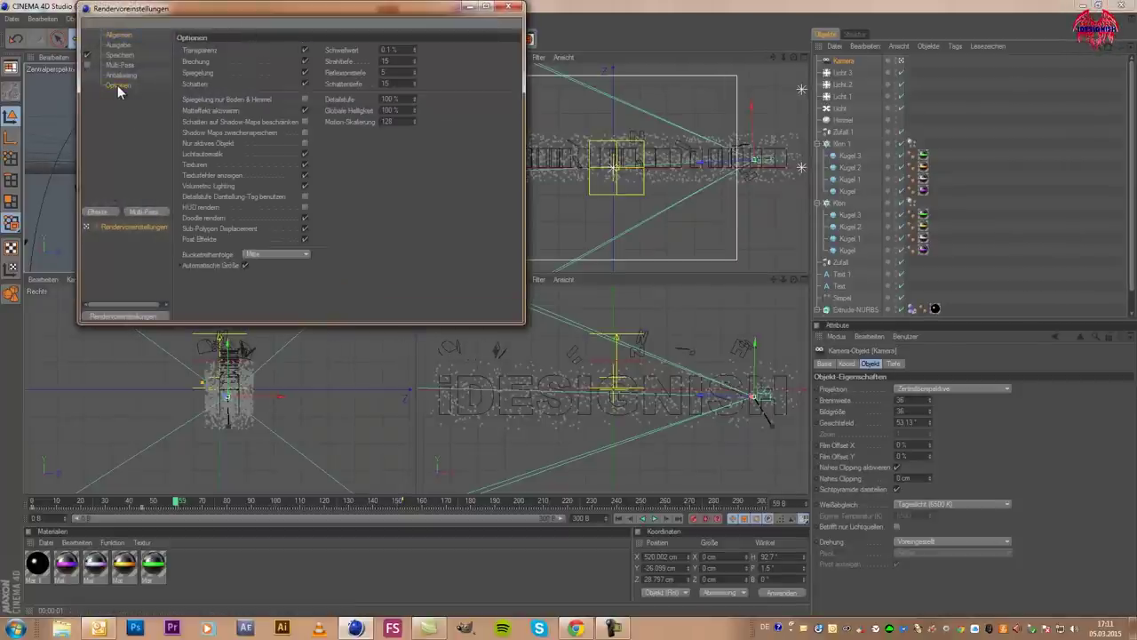
{"action": "left_click", "coordinate": [94, 212]}
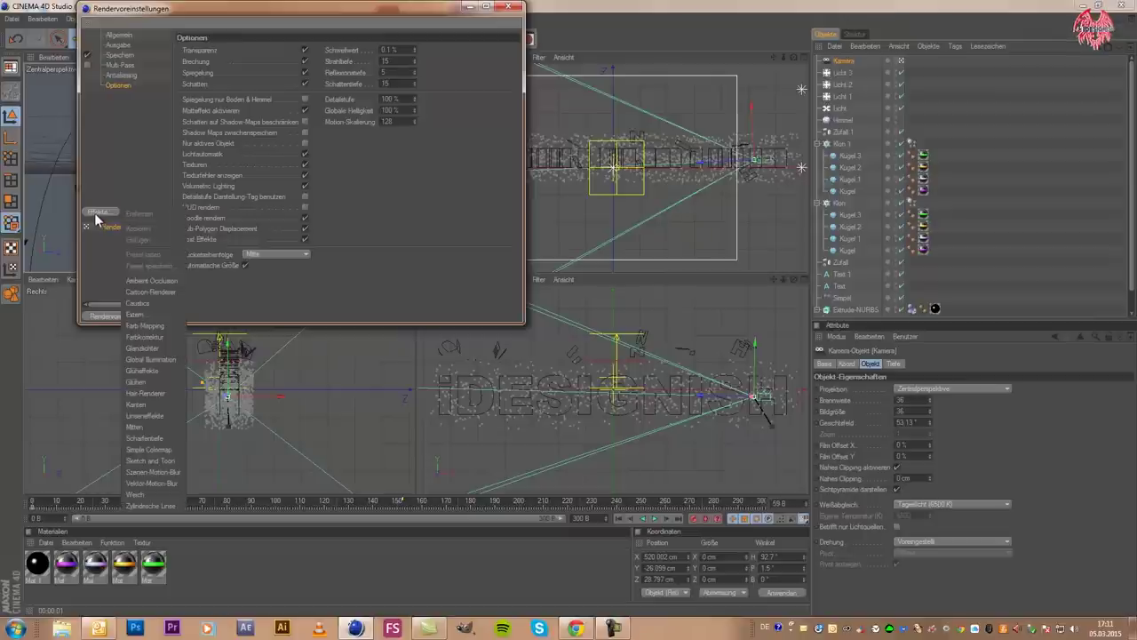
{"action": "left_click", "coordinate": [159, 437]}
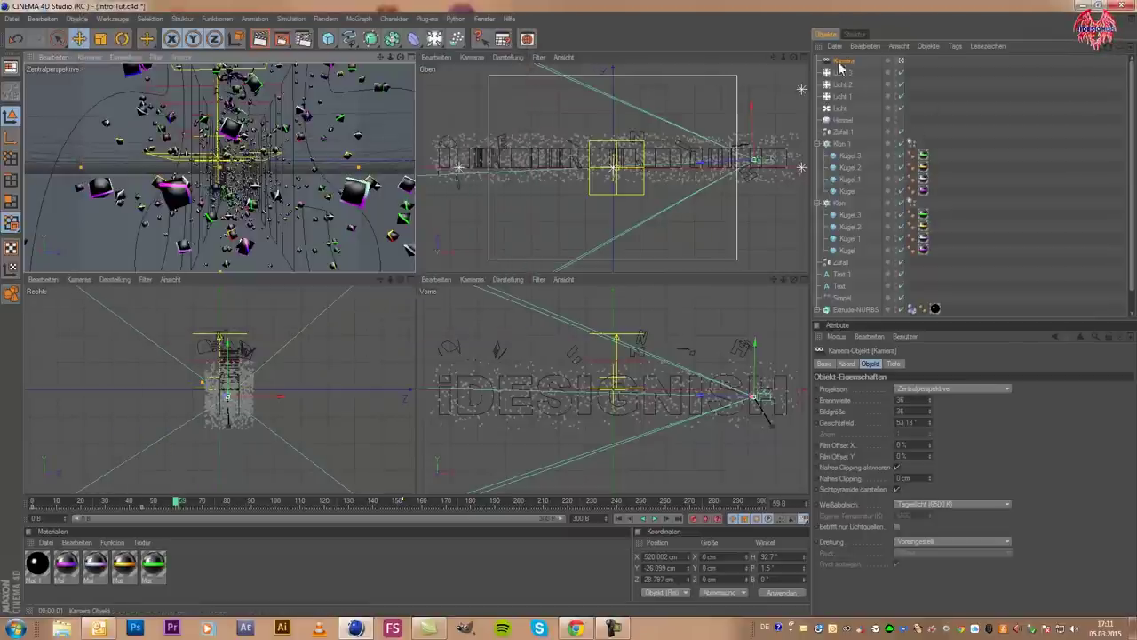
Turn on Unschärfe hinten (rear blur) on the camera's Tiefe tab
{"action": "left_click", "coordinate": [894, 364]}
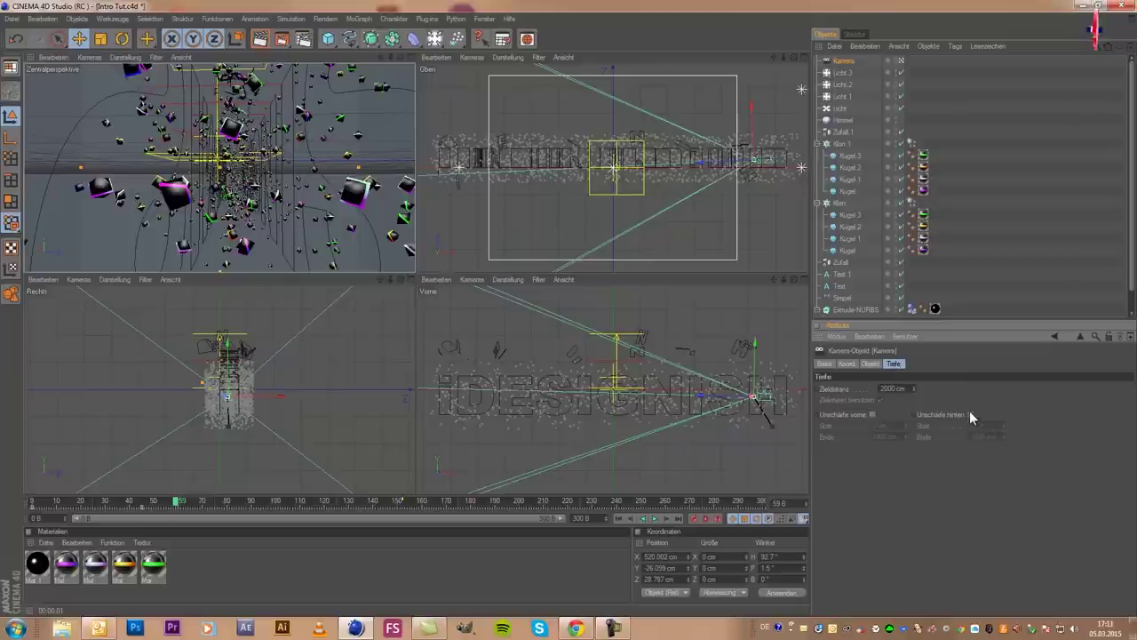
{"action": "left_click", "coordinate": [971, 414]}
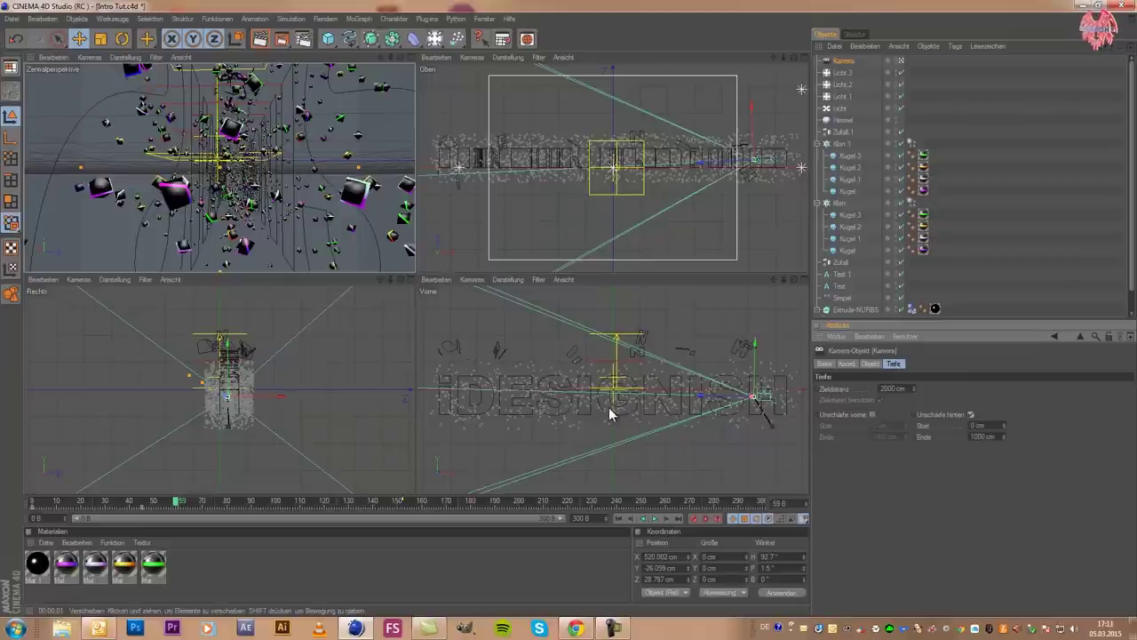
{"action": "scroll", "coordinate": [609, 407], "scroll_direction": "down", "scroll_amount": 2}
{"action": "scroll", "coordinate": [611, 386], "scroll_direction": "down", "scroll_amount": 2}
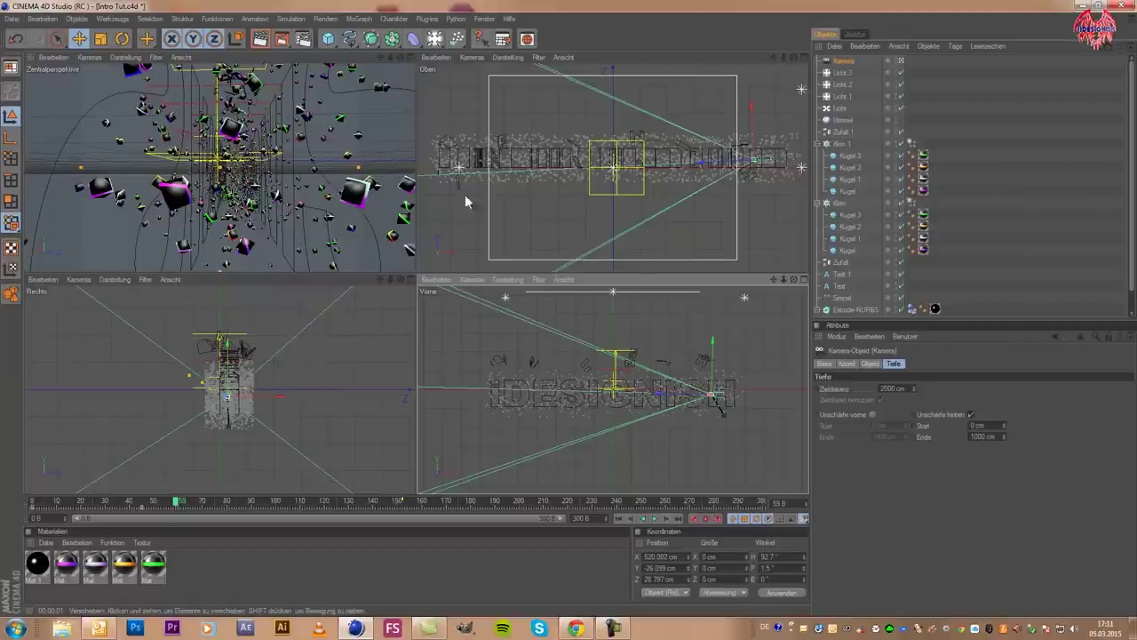
In the Vorne view, set the focus distance to 282.404 cm and rear blur end to 336.595 cm
{"action": "scroll", "coordinate": [739, 334], "scroll_direction": "down", "scroll_amount": 1}
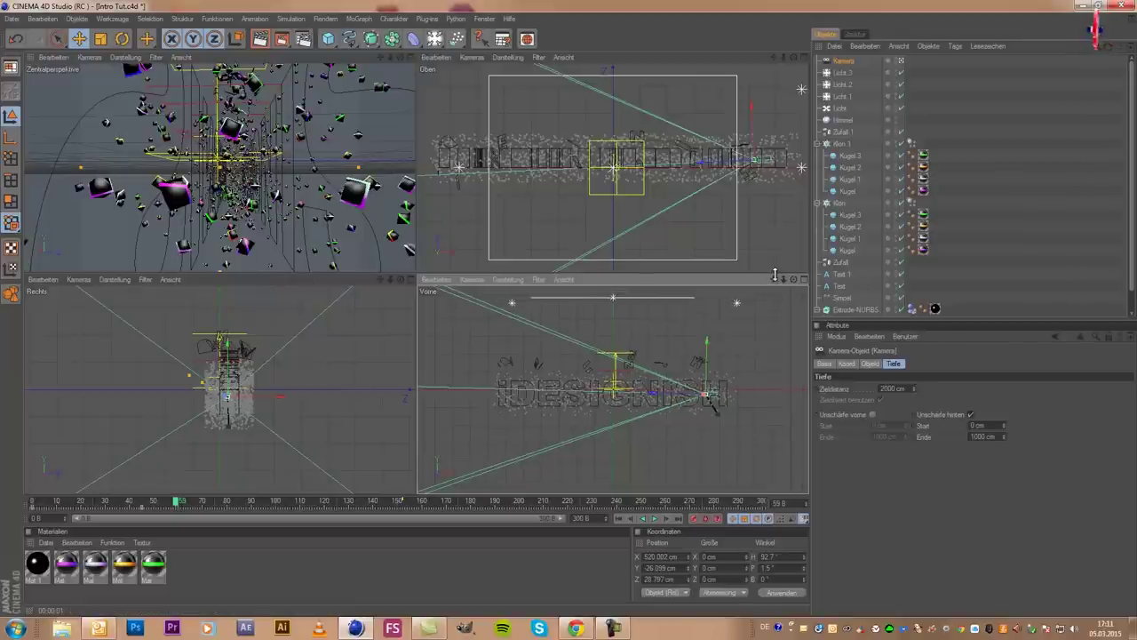
{"action": "left_click_drag", "start_coordinate": [775, 278], "coordinate": [608, 362]}
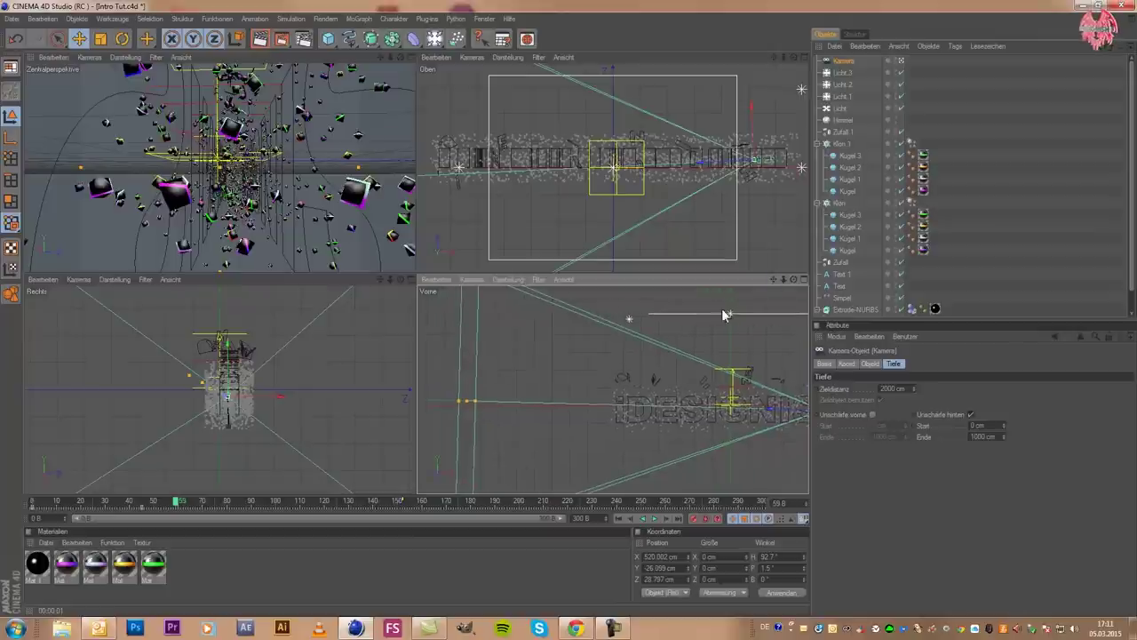
{"action": "scroll", "coordinate": [608, 362], "scroll_direction": "down", "scroll_amount": 1}
{"action": "scroll", "coordinate": [536, 388], "scroll_direction": "down", "scroll_amount": 1}
{"action": "scroll", "coordinate": [536, 394], "scroll_direction": "down", "scroll_amount": 1}
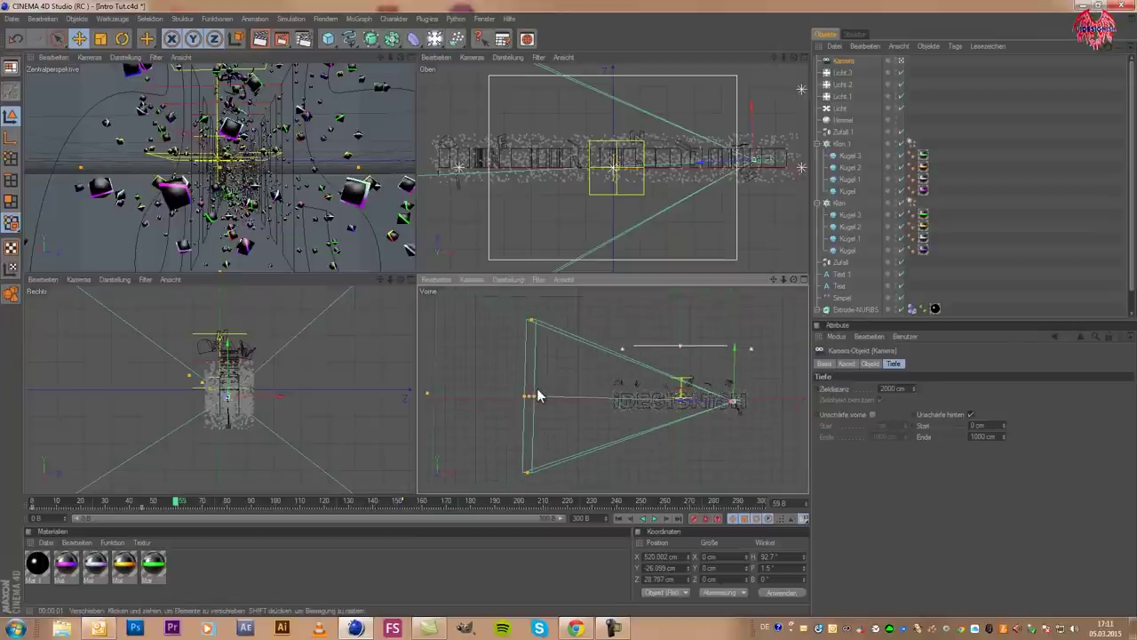
{"action": "left_click_drag", "start_coordinate": [535, 394], "coordinate": [573, 308]}
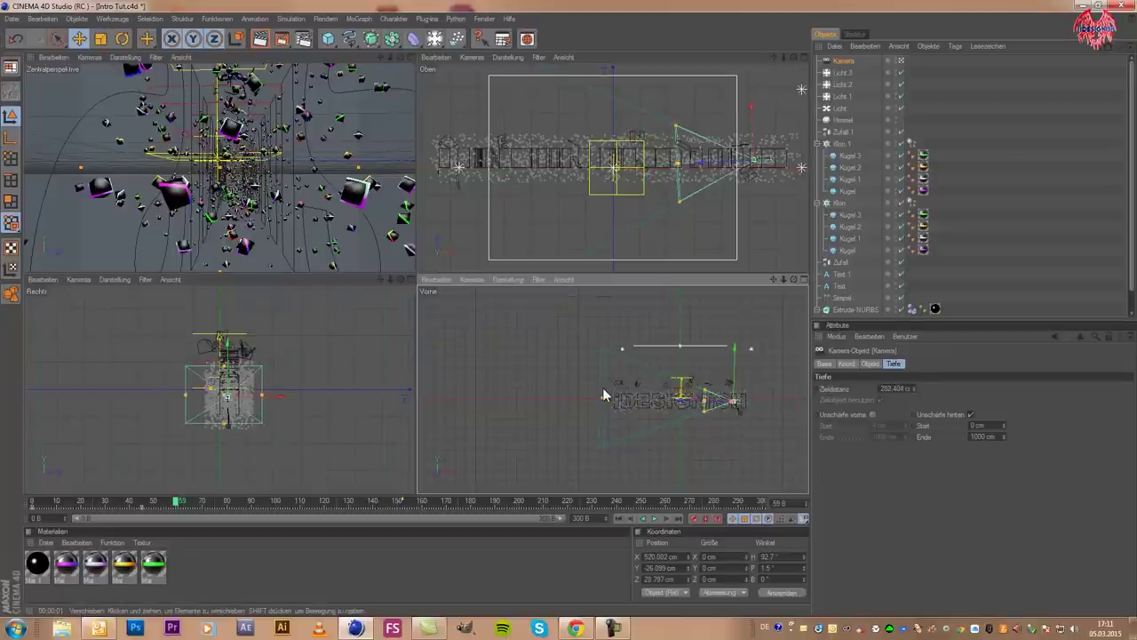
{"action": "left_click_drag", "start_coordinate": [603, 393], "coordinate": [638, 399]}
{"action": "left_click_drag", "start_coordinate": [581, 310], "coordinate": [566, 307]}
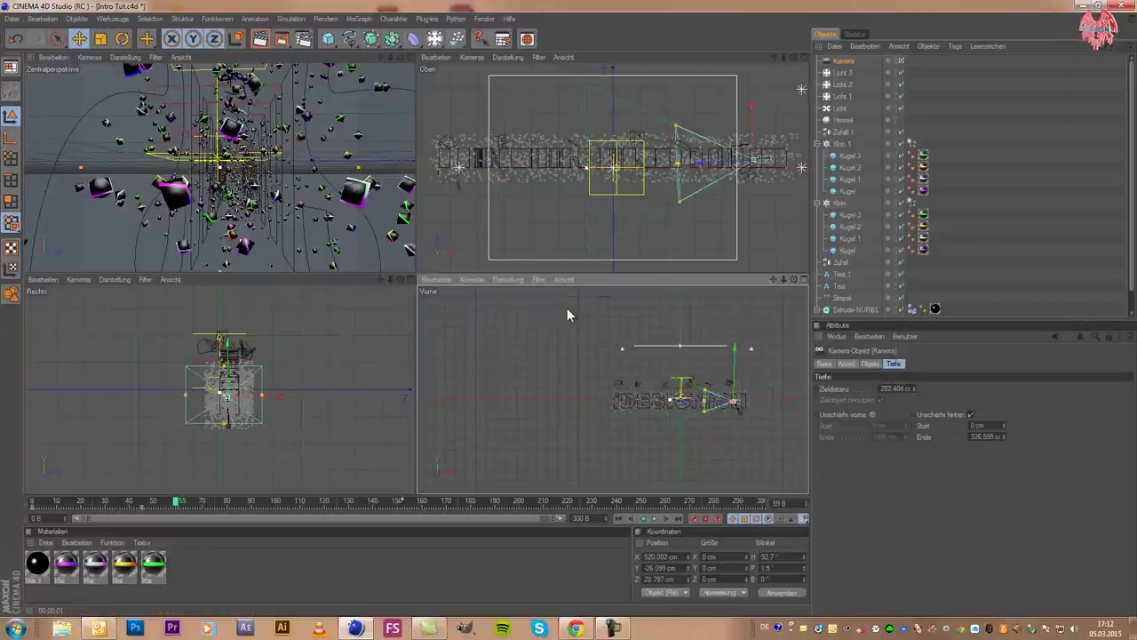
{"action": "middle_click", "coordinate": [285, 196]}
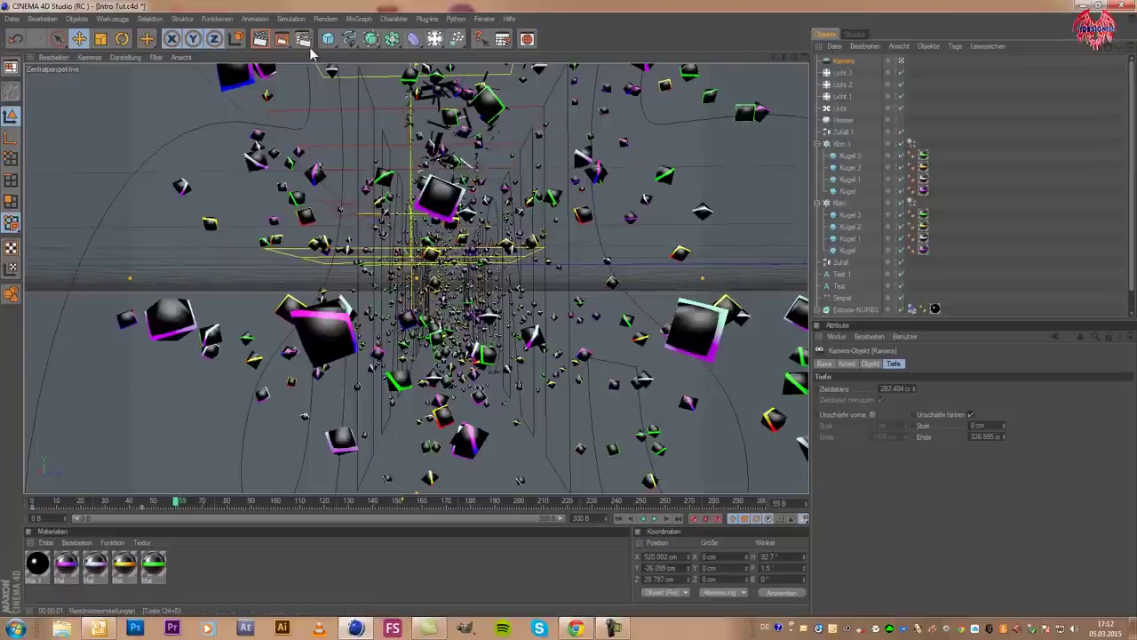
Render the active view to check the blur, save the Intro Tut project, and show four views
{"action": "left_click", "coordinate": [267, 40]}
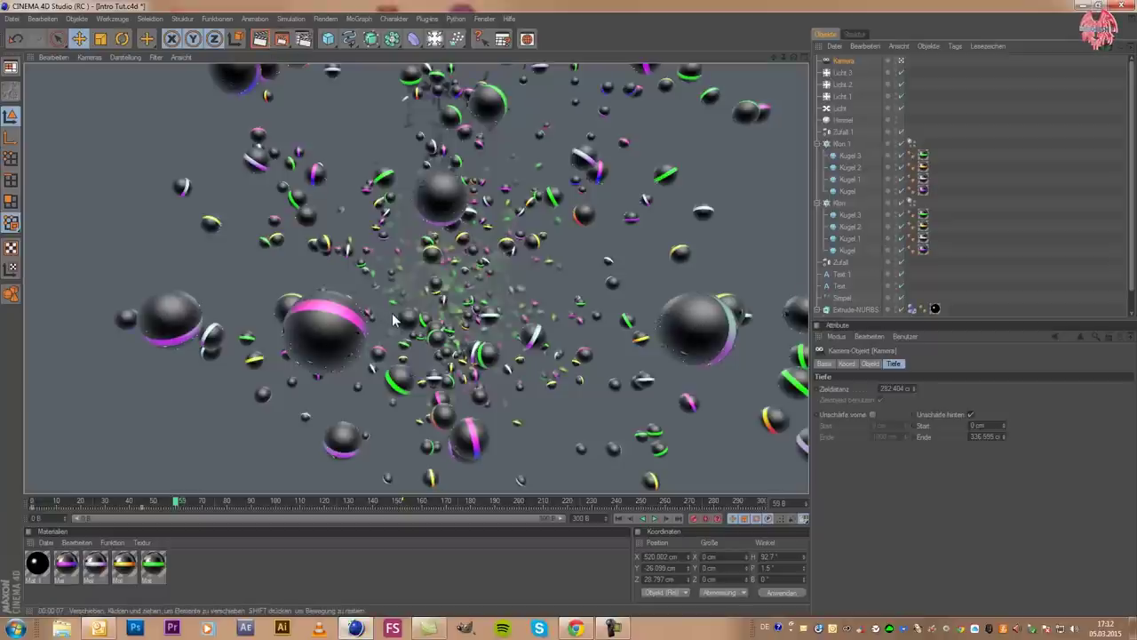
{"action": "left_click", "coordinate": [12, 18]}
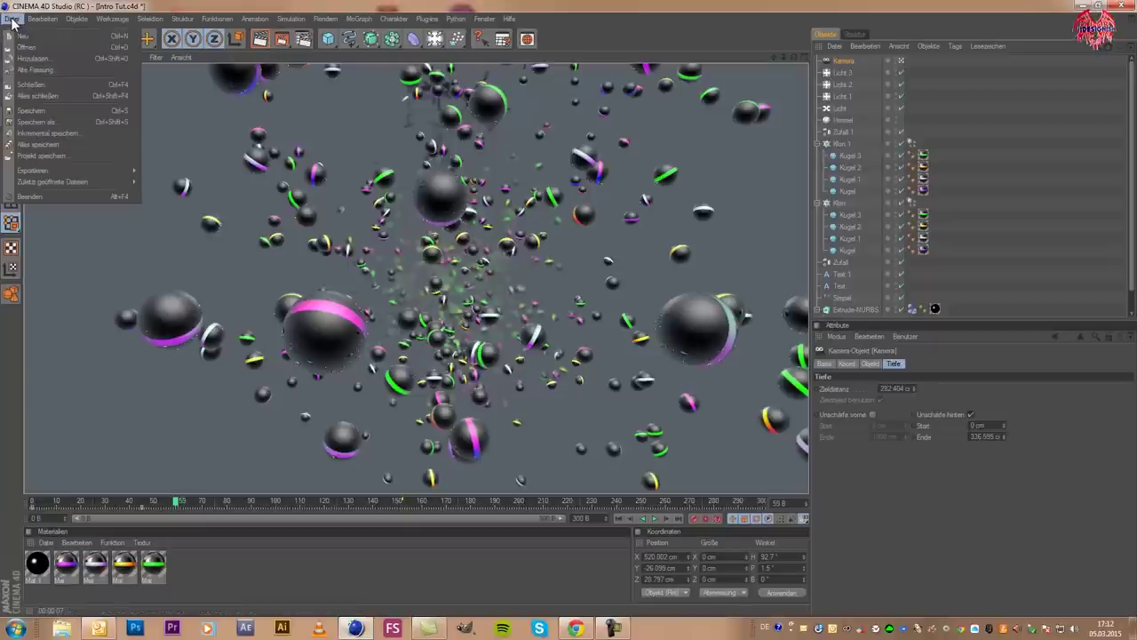
{"action": "left_click", "coordinate": [57, 109]}
{"action": "middle_click", "coordinate": [464, 324]}
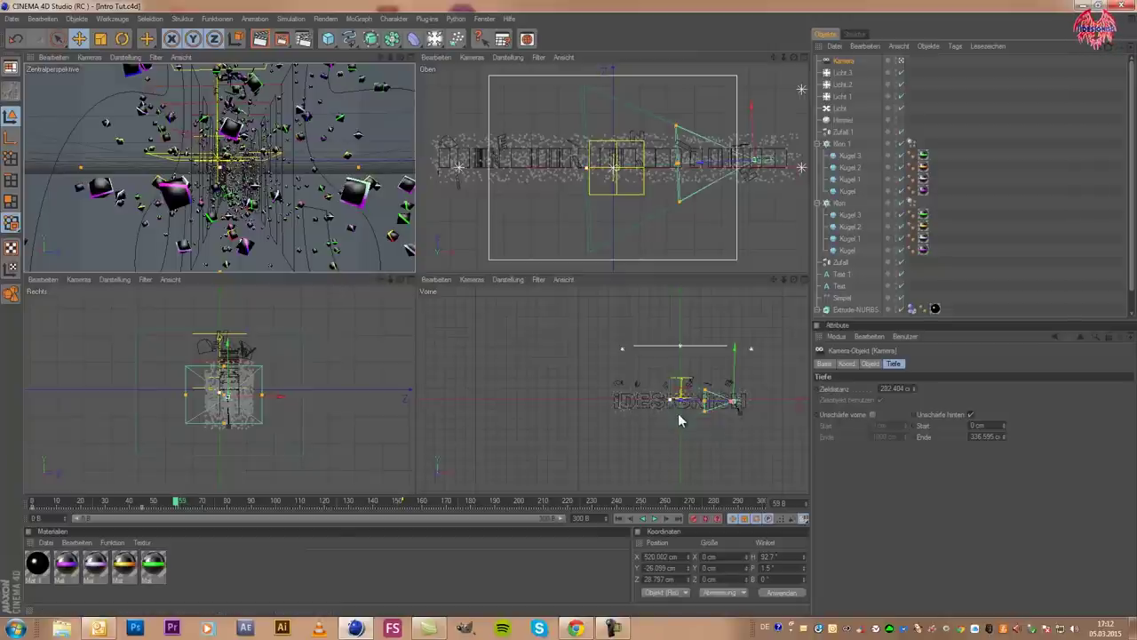
Maximize the perspective view and switch it to the Editor-Kamera
{"action": "middle_click", "coordinate": [297, 194]}
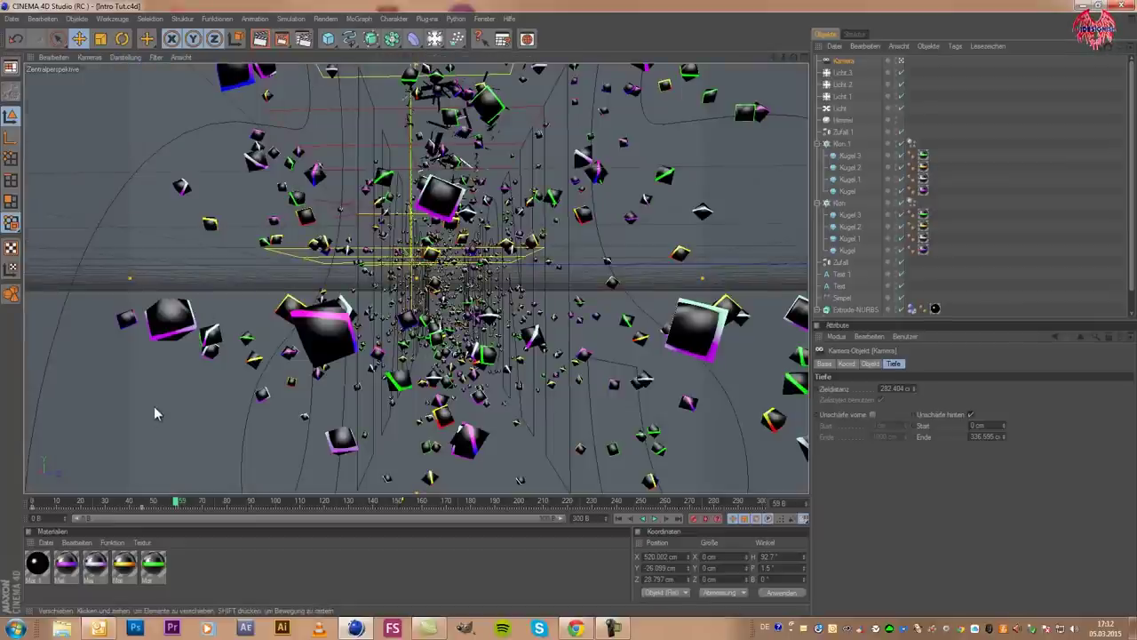
{"action": "left_click", "coordinate": [85, 58]}
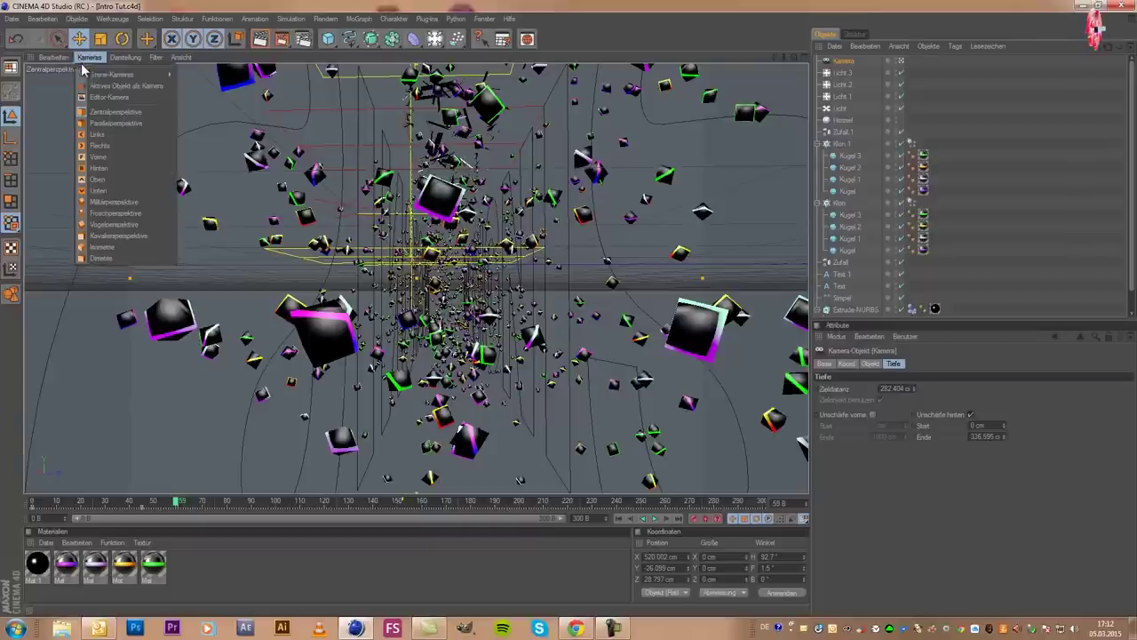
{"action": "left_click", "coordinate": [108, 95]}
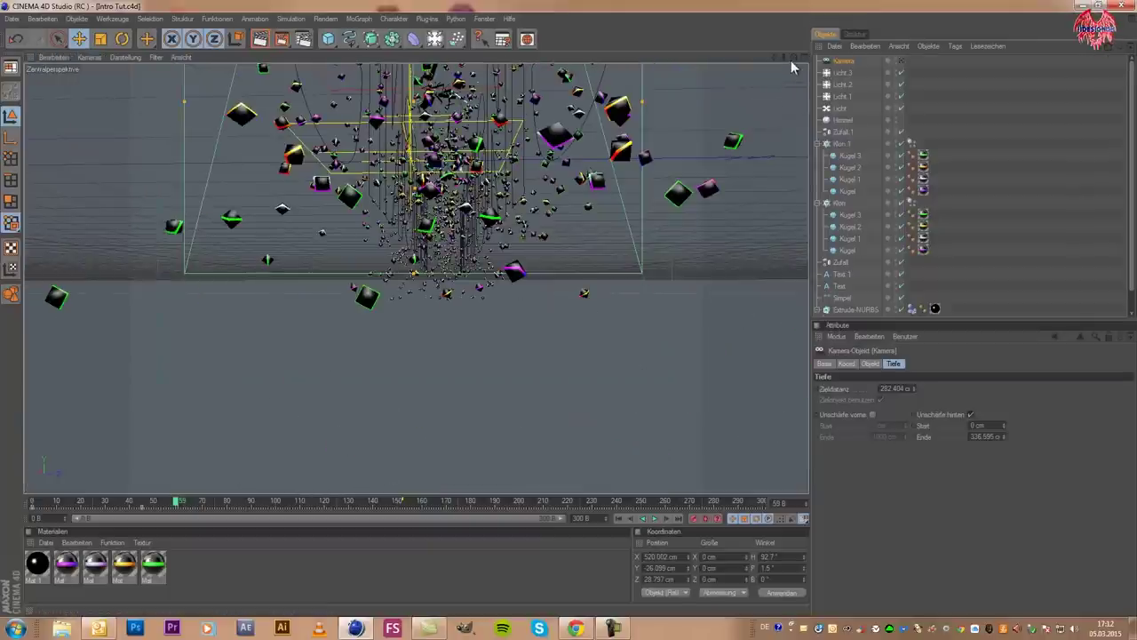
Deselect Kamera and orbit to look down at an angle on the scattered text and particles
{"action": "mouse_move", "coordinate": [795, 64]}
{"action": "left_mouse_down"}
{"action": "mouse_move", "coordinate": [560, 305]}
{"action": "mouse_move", "coordinate": [718, 373]}
{"action": "left_mouse_up"}
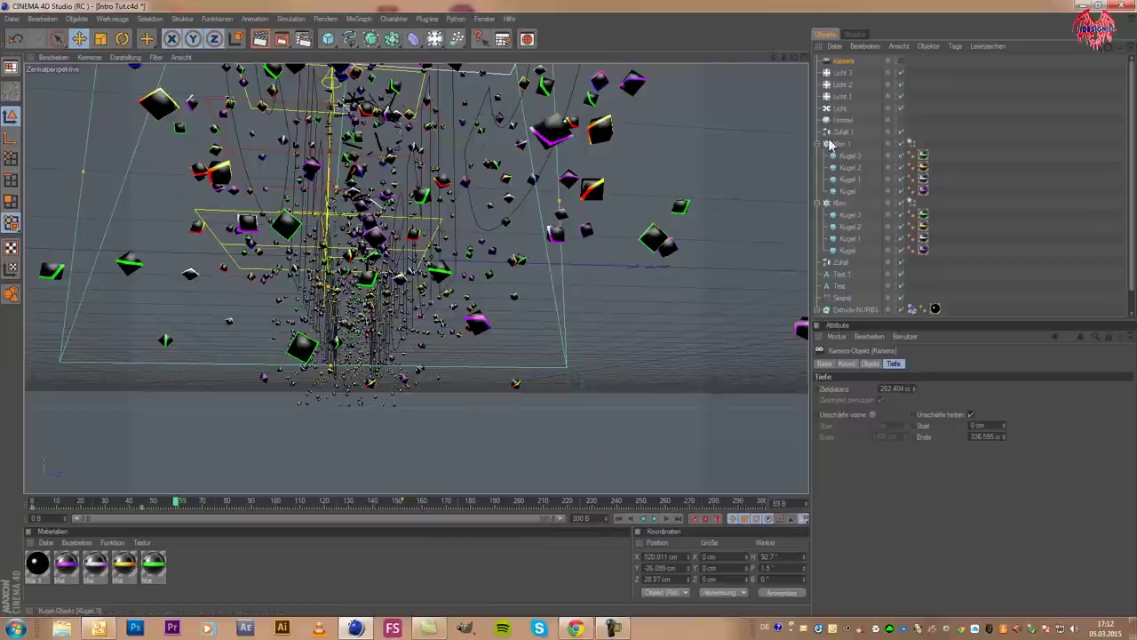
{"action": "left_click", "coordinate": [1042, 92]}
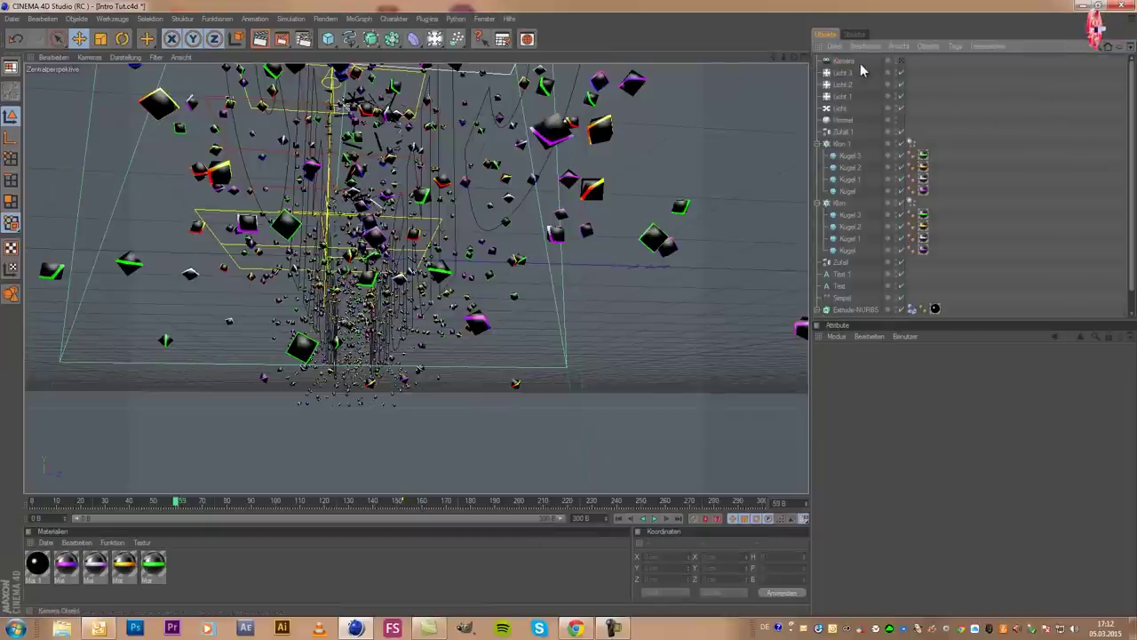
{"action": "mouse_move", "coordinate": [792, 56]}
{"action": "left_mouse_down"}
{"action": "mouse_move", "coordinate": [577, 322]}
{"action": "mouse_move", "coordinate": [555, 312]}
{"action": "mouse_move", "coordinate": [572, 288]}
{"action": "left_mouse_up"}
{"action": "mouse_move", "coordinate": [776, 59]}
{"action": "left_mouse_down"}
{"action": "mouse_move", "coordinate": [609, 305]}
{"action": "mouse_move", "coordinate": [563, 307]}
{"action": "mouse_move", "coordinate": [592, 317]}
{"action": "mouse_move", "coordinate": [571, 312]}
{"action": "mouse_move", "coordinate": [787, 59]}
{"action": "mouse_move", "coordinate": [566, 307]}
{"action": "mouse_move", "coordinate": [545, 303]}
{"action": "mouse_move", "coordinate": [579, 309]}
{"action": "mouse_move", "coordinate": [591, 281]}
{"action": "mouse_move", "coordinate": [554, 272]}
{"action": "mouse_move", "coordinate": [578, 312]}
{"action": "mouse_move", "coordinate": [556, 308]}
{"action": "mouse_move", "coordinate": [568, 307]}
{"action": "left_mouse_up"}
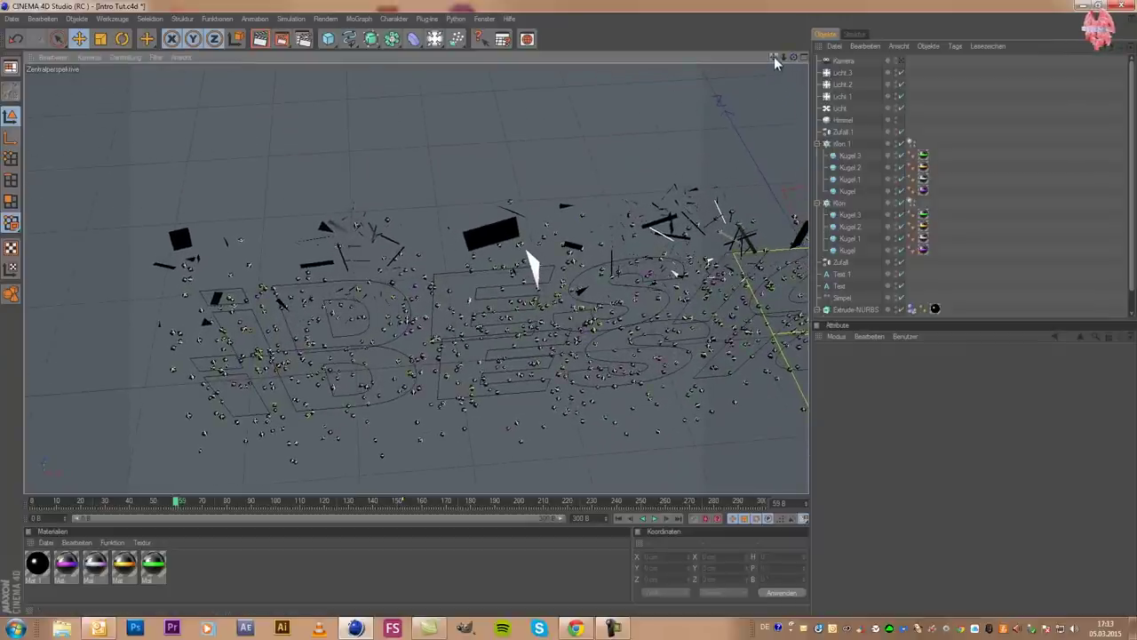
{"action": "left_click_drag", "start_coordinate": [774, 56], "coordinate": [568, 307]}
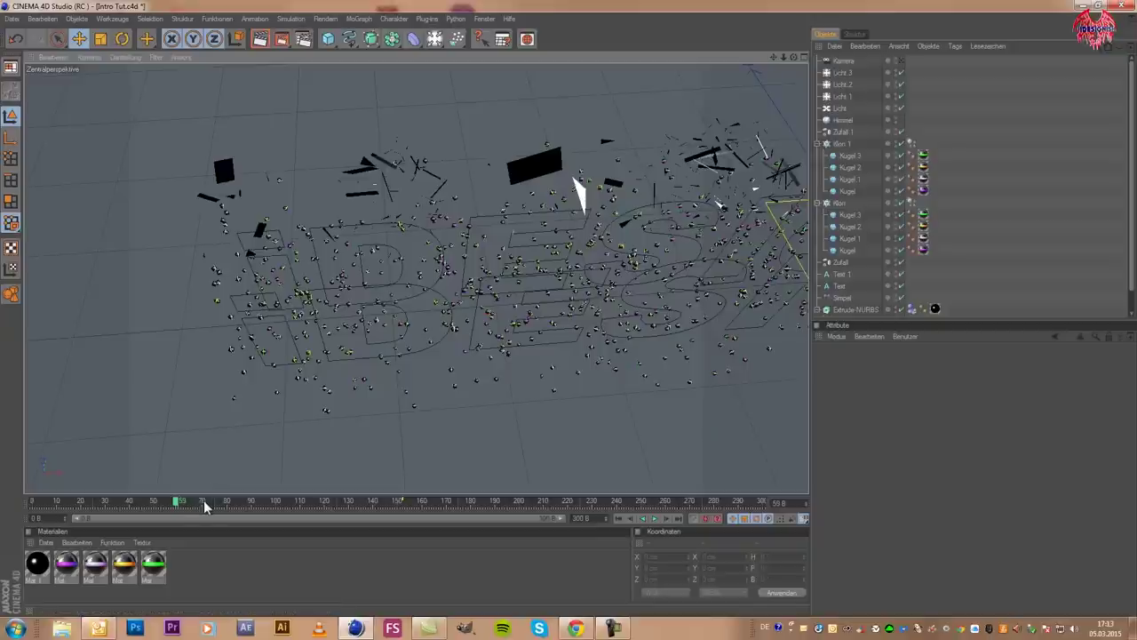
{"action": "left_click", "coordinate": [434, 39]}
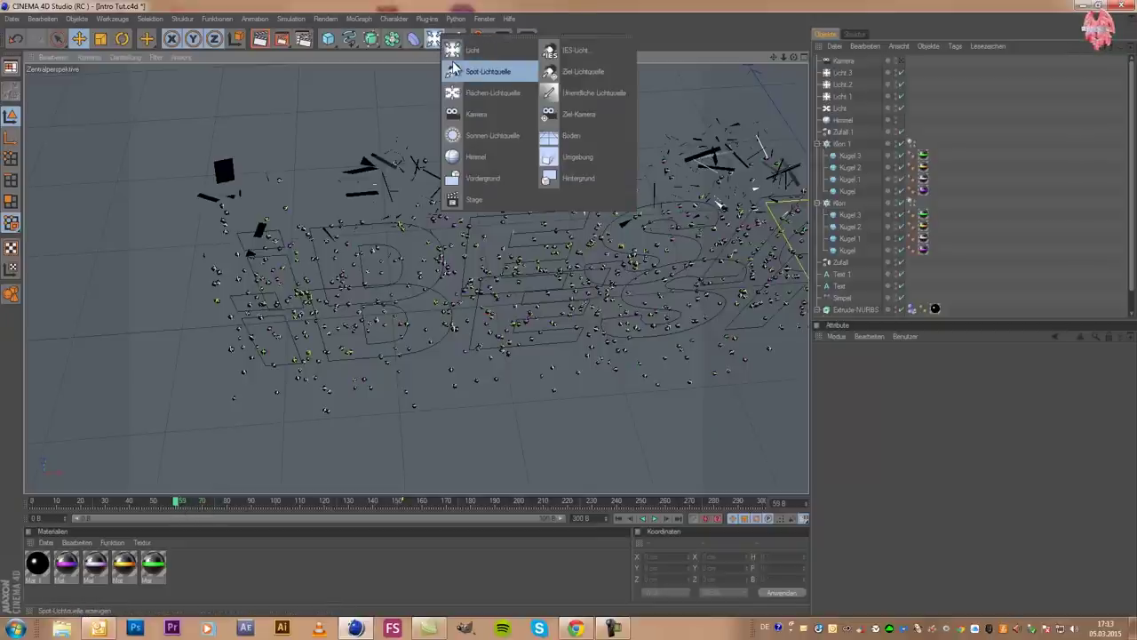
{"action": "left_click_drag", "start_coordinate": [792, 57], "coordinate": [515, 302]}
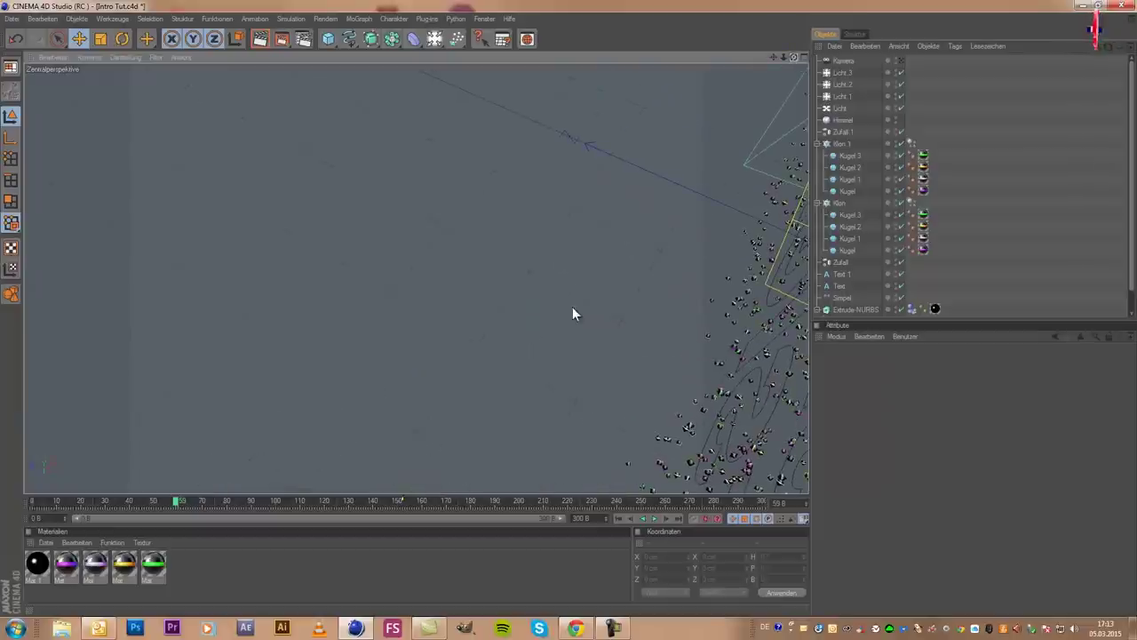
{"action": "mouse_move", "coordinate": [799, 58]}
{"action": "left_mouse_down"}
{"action": "mouse_move", "coordinate": [775, 57]}
{"action": "mouse_move", "coordinate": [553, 294]}
{"action": "left_mouse_up"}
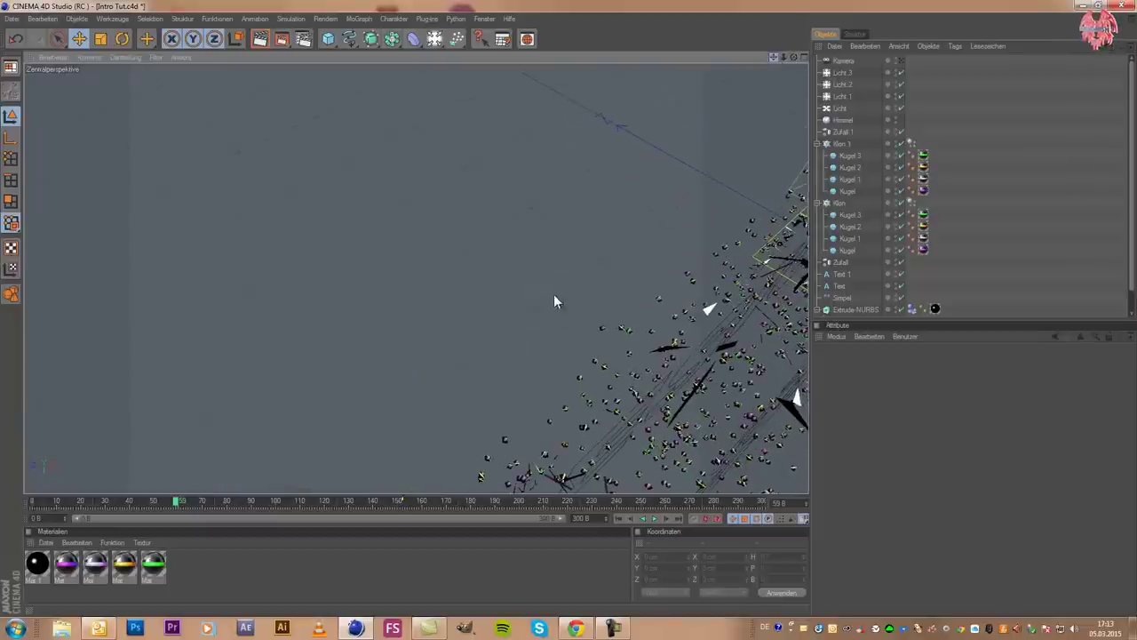
{"action": "scroll", "coordinate": [749, 156], "scroll_direction": "down", "scroll_amount": 2}
{"action": "scroll", "coordinate": [746, 153], "scroll_direction": "down", "scroll_amount": 1}
{"action": "scroll", "coordinate": [744, 146], "scroll_direction": "down", "scroll_amount": 2}
{"action": "scroll", "coordinate": [738, 131], "scroll_direction": "down", "scroll_amount": 1}
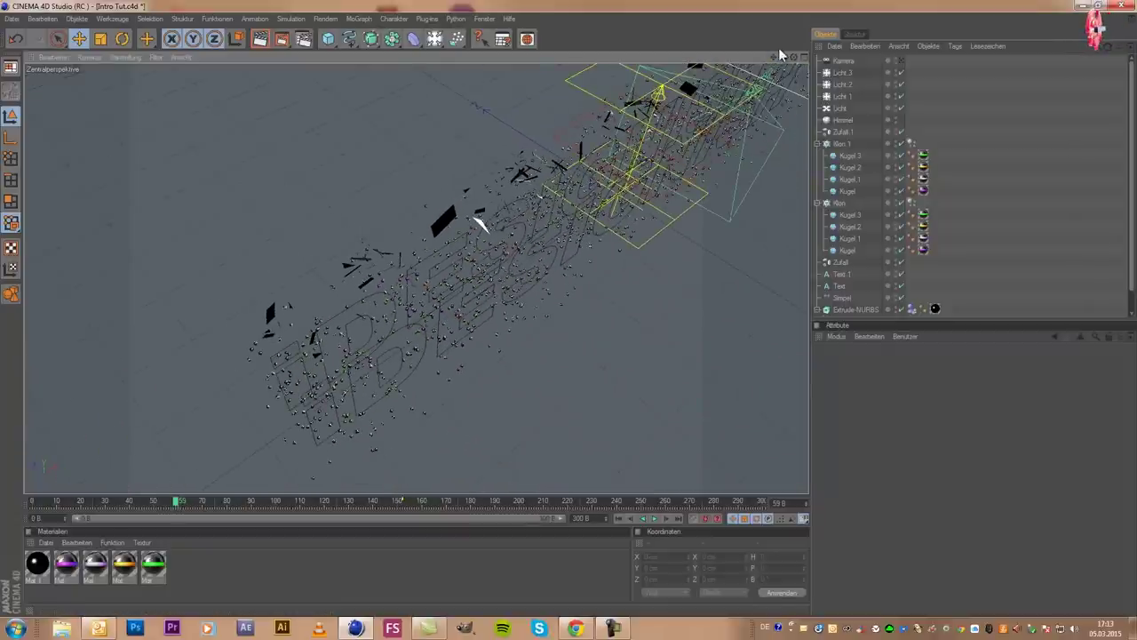
{"action": "left_click_drag", "start_coordinate": [777, 58], "coordinate": [746, 93]}
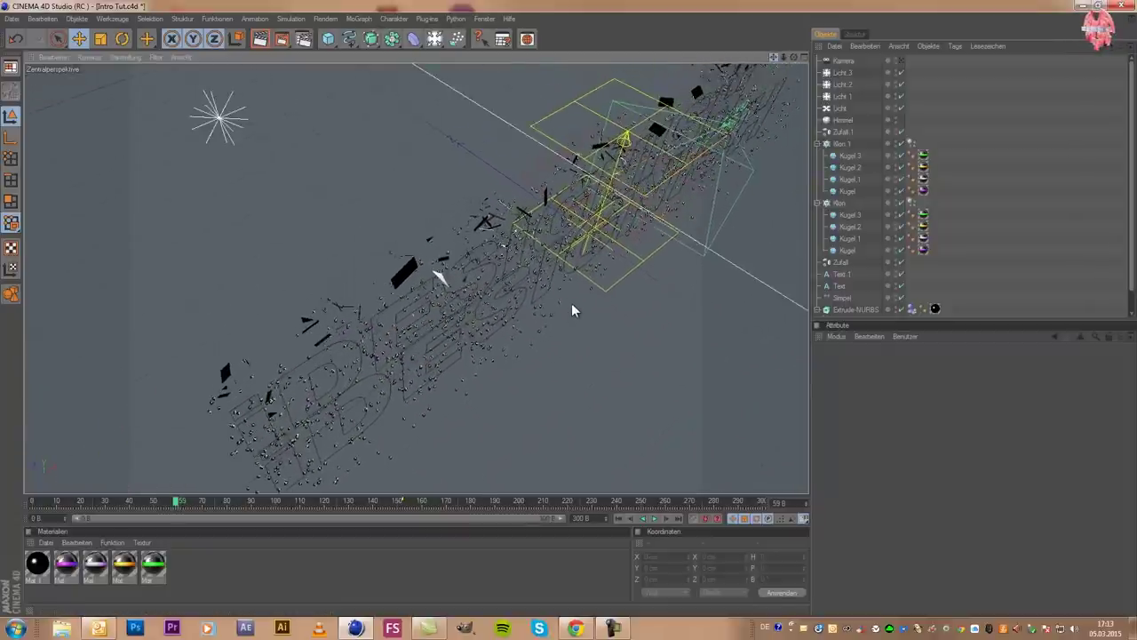
{"action": "scroll", "coordinate": [647, 166], "scroll_direction": "up", "scroll_amount": 2}
{"action": "scroll", "coordinate": [647, 167], "scroll_direction": "up", "scroll_amount": 2}
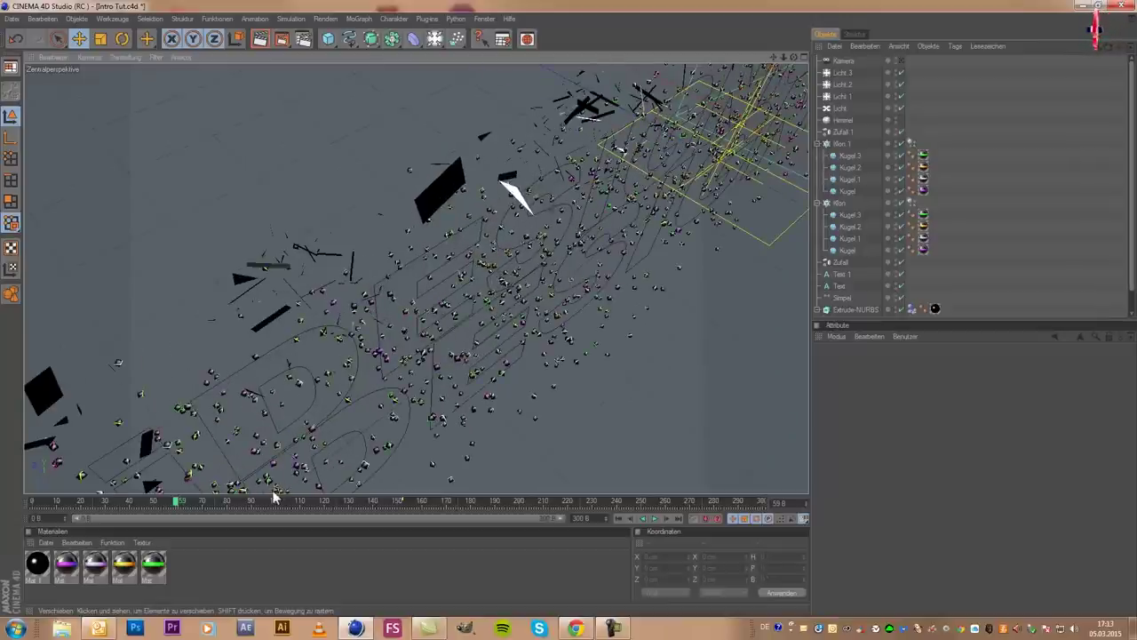
{"action": "left_click", "coordinate": [434, 39]}
Add a new camera, Kamera 1, and look through it in the viewport
{"action": "left_click", "coordinate": [472, 114]}
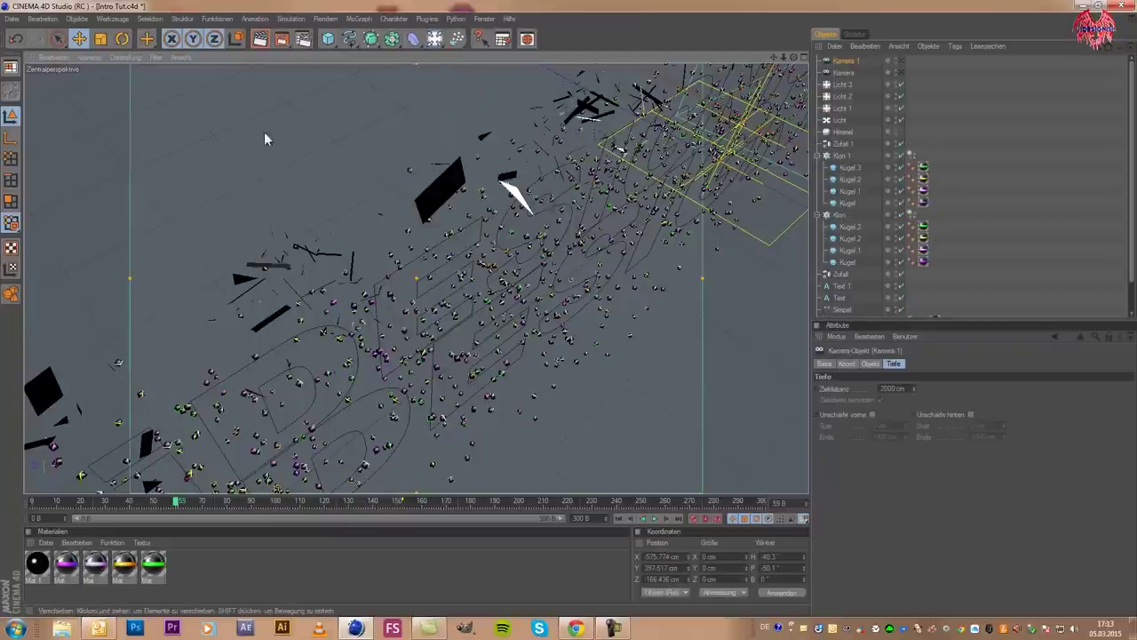
{"action": "left_click", "coordinate": [99, 58]}
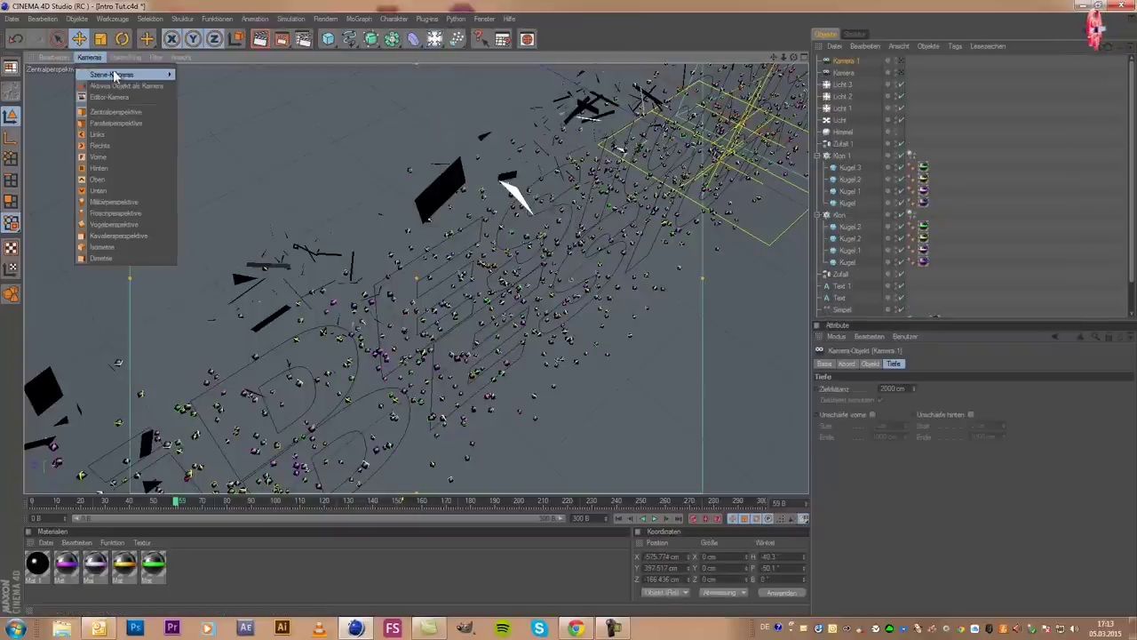
{"action": "left_click", "coordinate": [192, 72]}
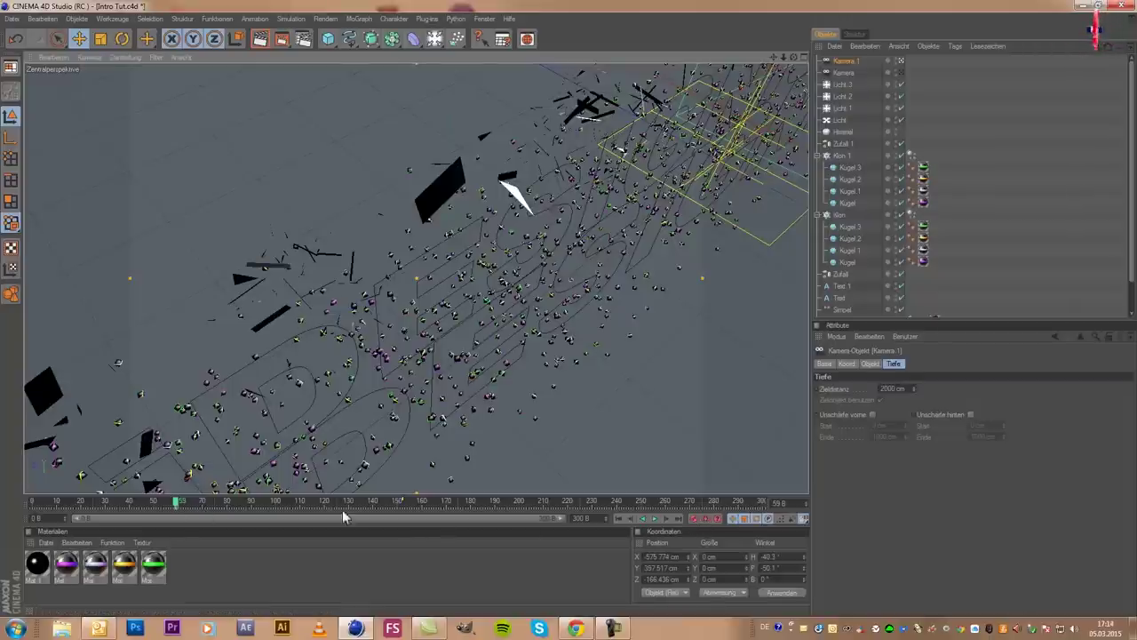
Scrub the timeline between frames 49 and 111 and play the animation through Kamera 1
{"action": "left_click_drag", "start_coordinate": [180, 504], "coordinate": [237, 503]}
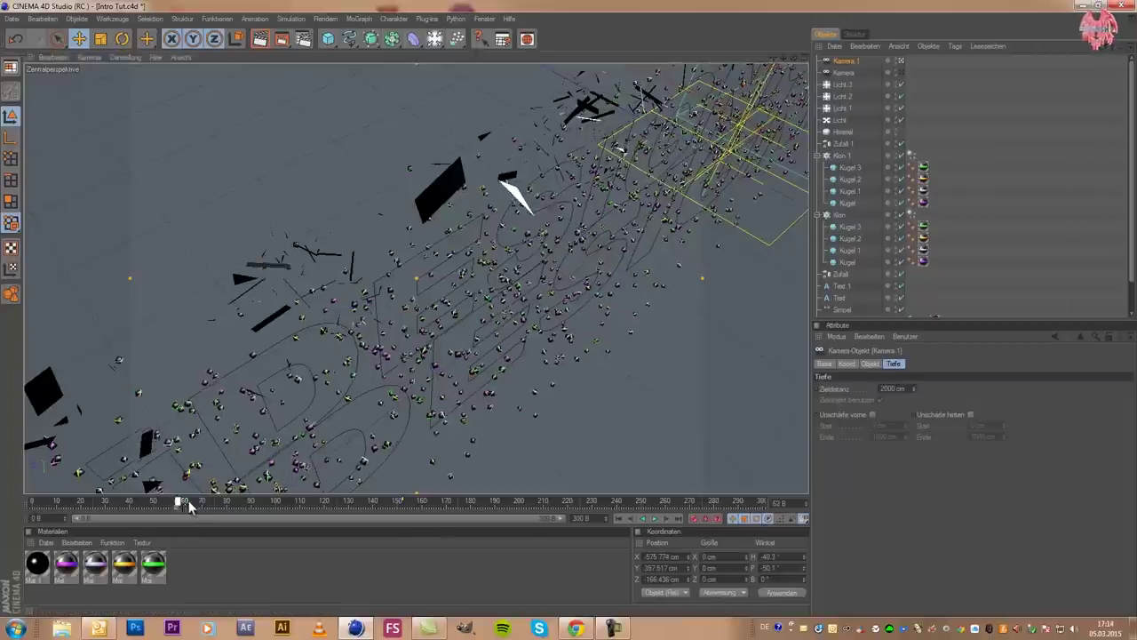
{"action": "left_click_drag", "start_coordinate": [238, 501], "coordinate": [305, 501]}
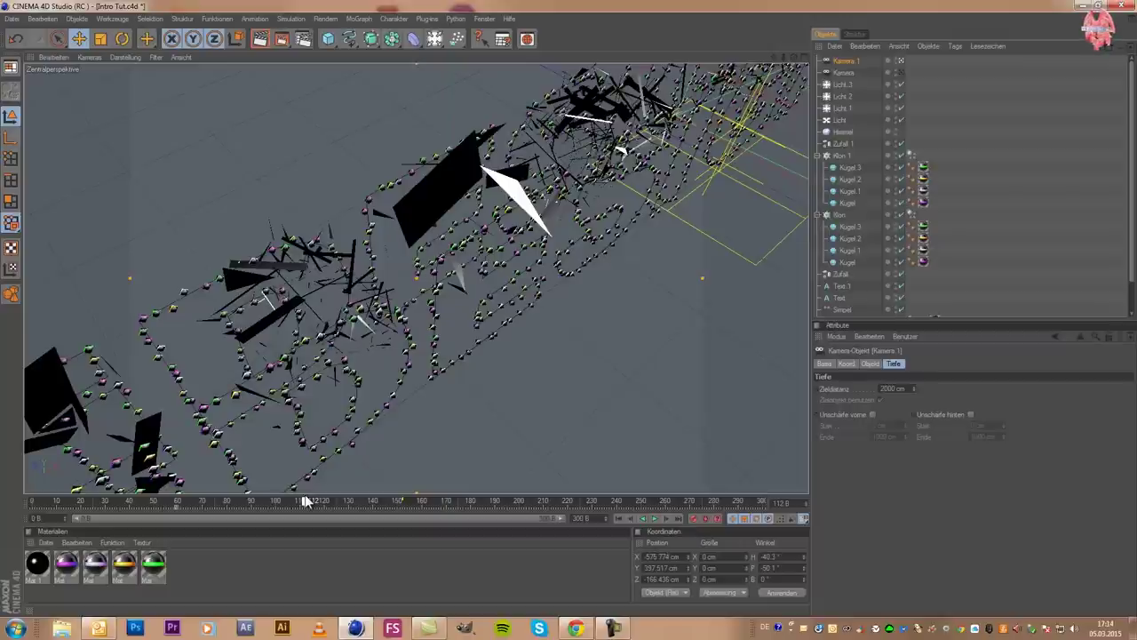
{"action": "left_click_drag", "start_coordinate": [305, 501], "coordinate": [300, 496]}
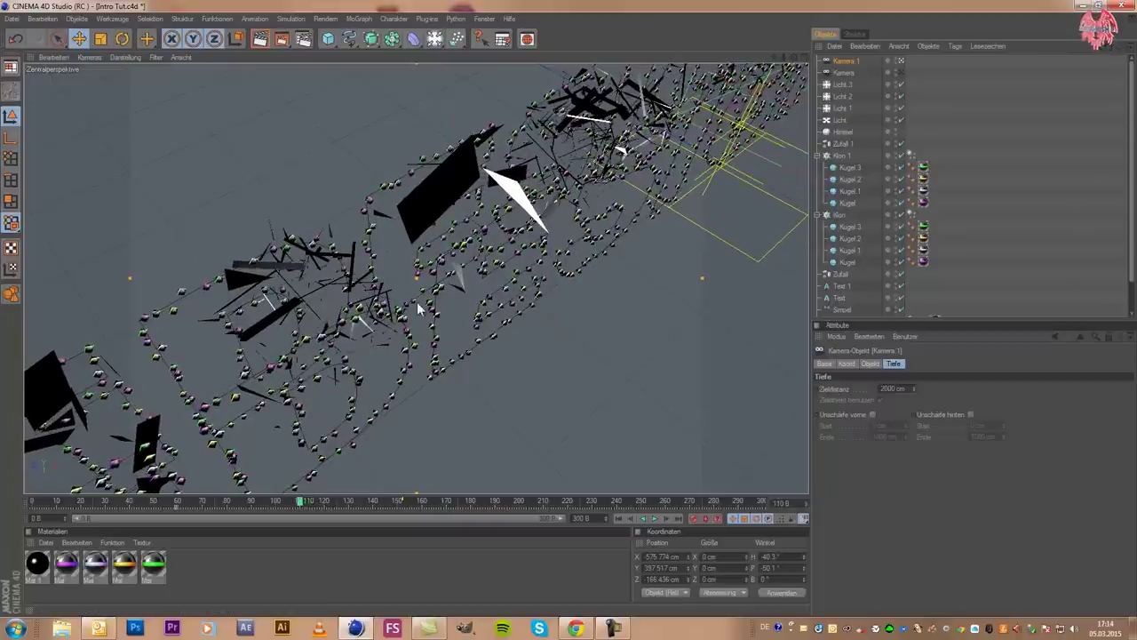
{"action": "scroll", "coordinate": [463, 343], "scroll_direction": "up", "scroll_amount": 2}
{"action": "scroll", "coordinate": [464, 348], "scroll_direction": "up", "scroll_amount": 2}
{"action": "scroll", "coordinate": [465, 353], "scroll_direction": "up", "scroll_amount": 2}
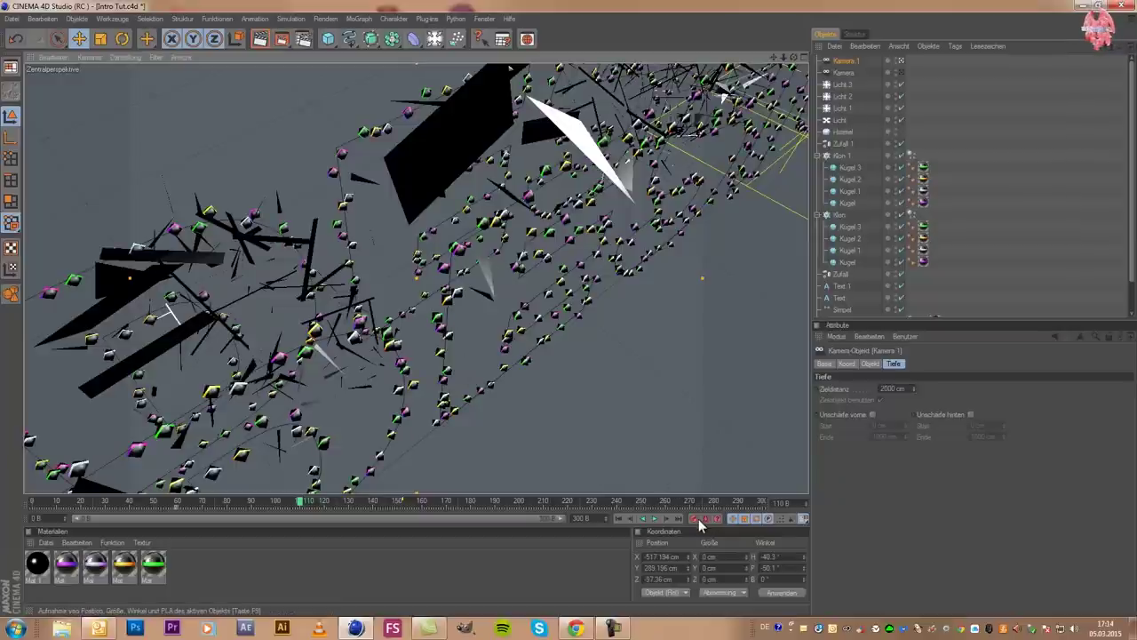
{"action": "left_click_drag", "start_coordinate": [238, 508], "coordinate": [153, 502]}
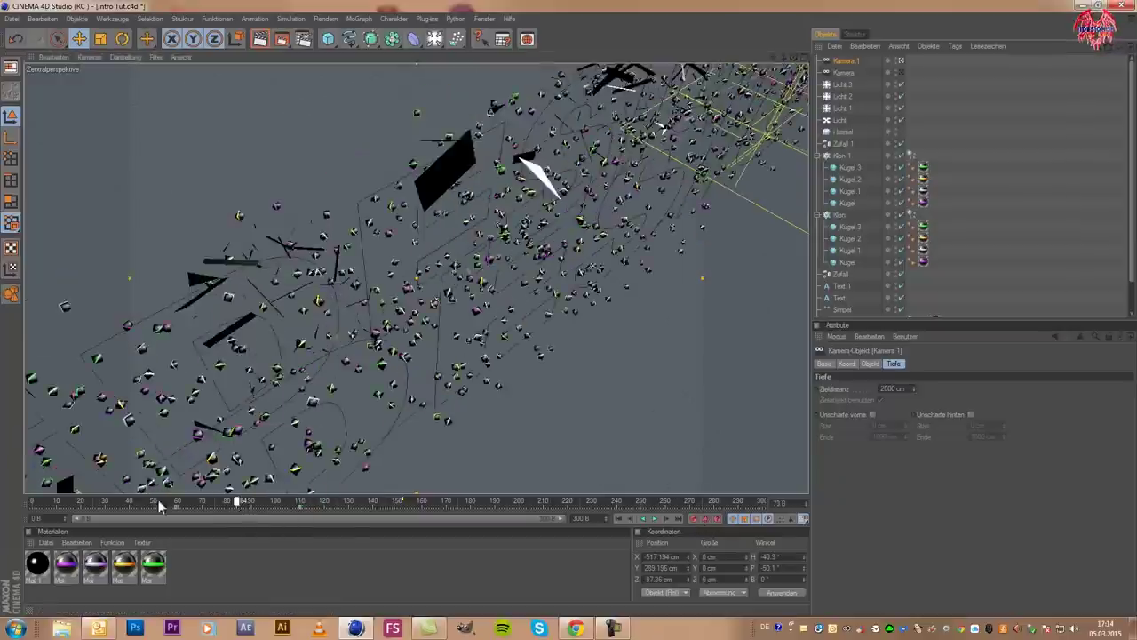
{"action": "left_click", "coordinate": [652, 518]}
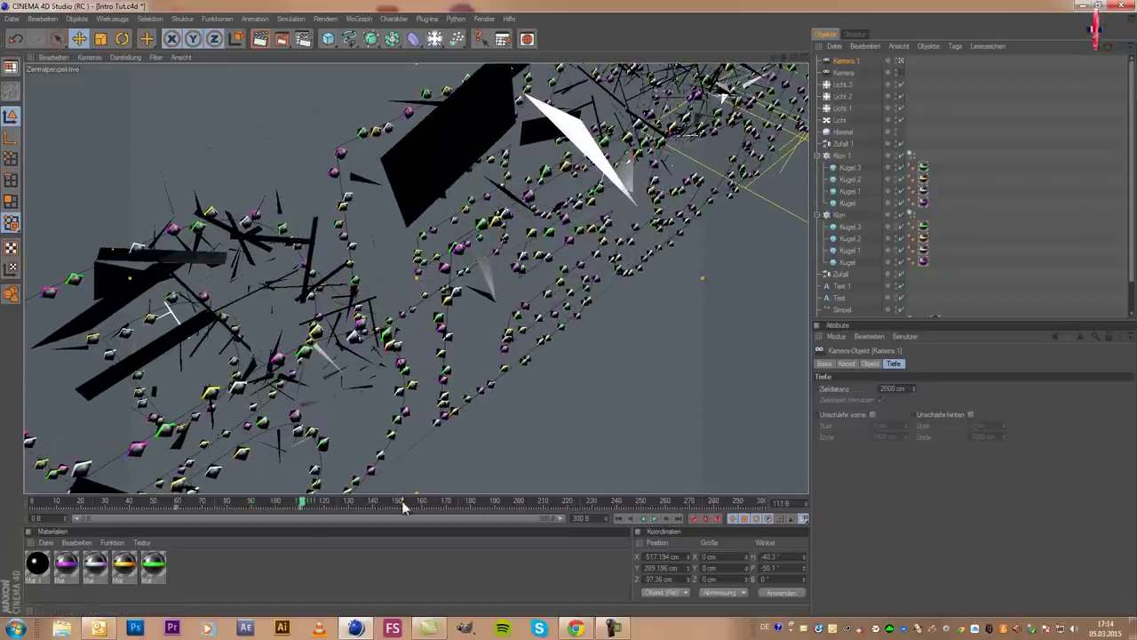
{"action": "left_click", "coordinate": [302, 502]}
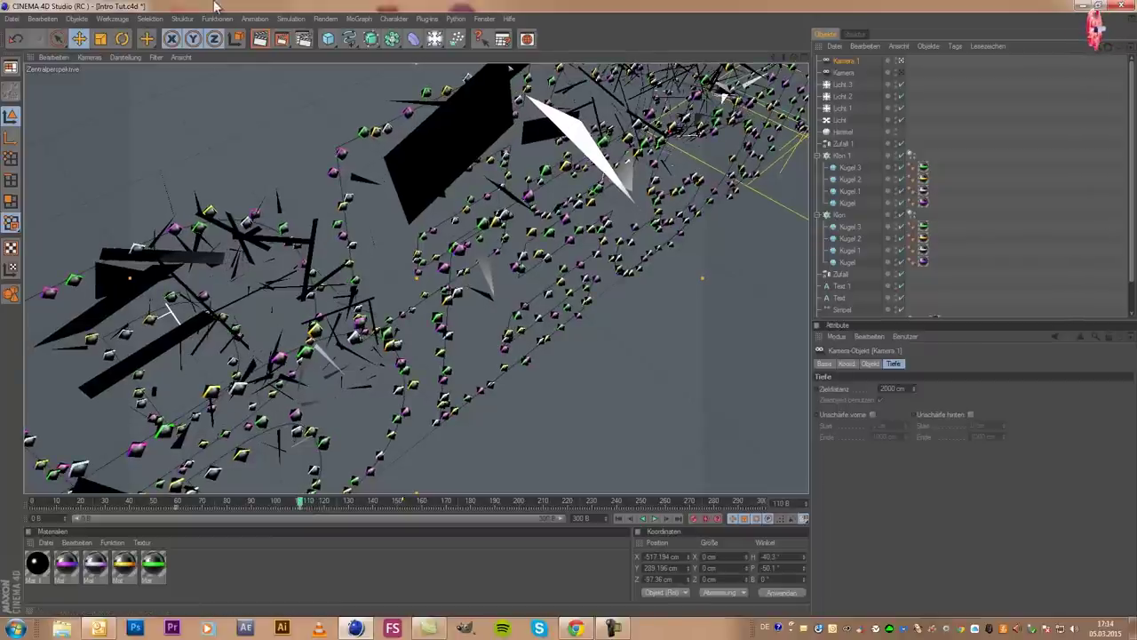
Return to the Editor-Kamera, deselect the camera, and orbit to view the letters from the front-left
{"action": "left_click", "coordinate": [96, 61]}
{"action": "mouse_move", "coordinate": [112, 75]}
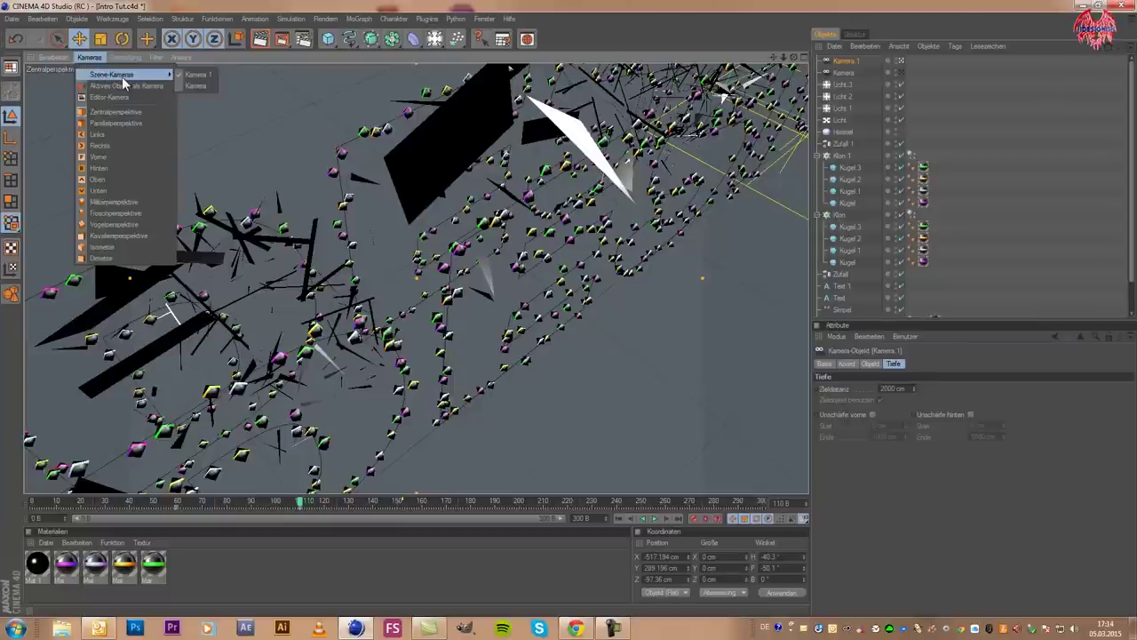
{"action": "left_click", "coordinate": [153, 100]}
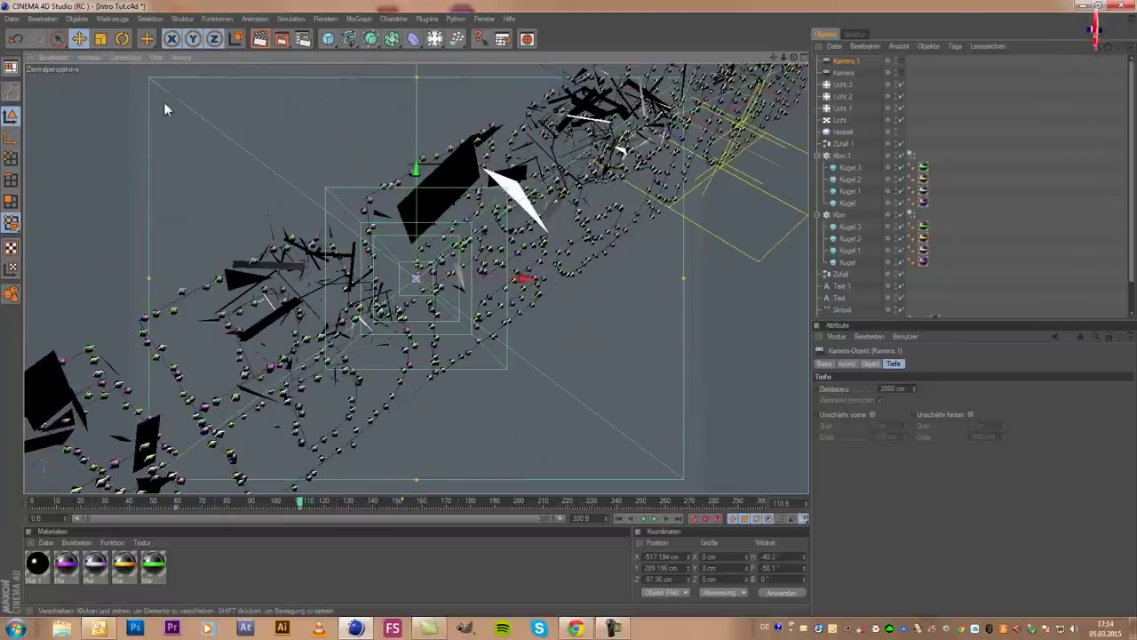
{"action": "mouse_move", "coordinate": [793, 56]}
{"action": "left_mouse_down"}
{"action": "mouse_move", "coordinate": [573, 316]}
{"action": "mouse_move", "coordinate": [778, 58]}
{"action": "mouse_move", "coordinate": [566, 309]}
{"action": "left_mouse_up"}
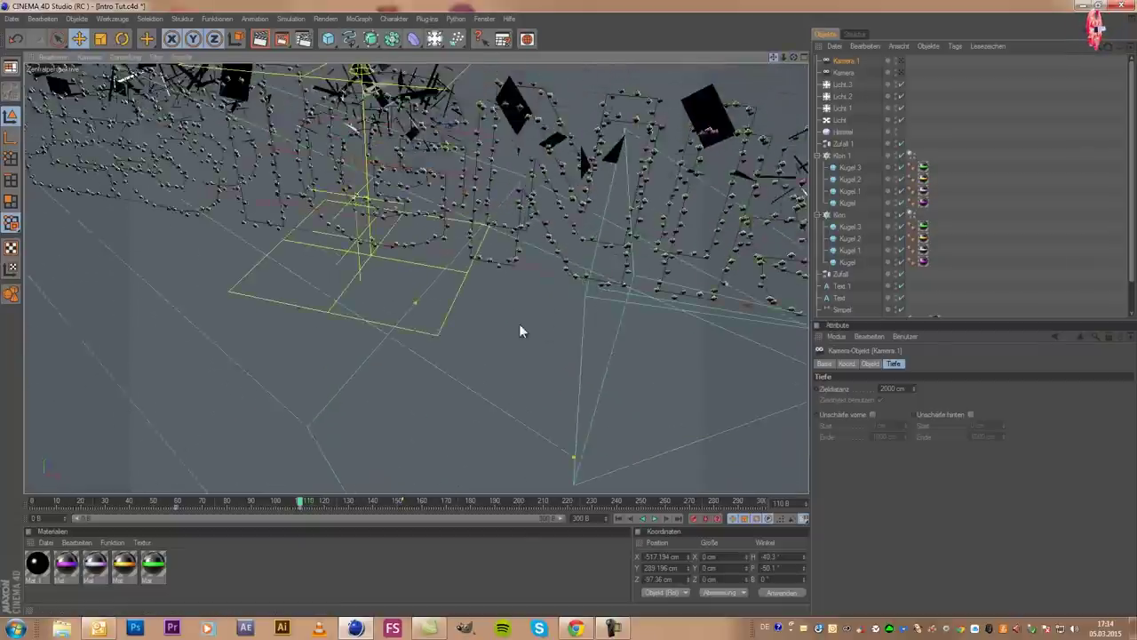
{"action": "left_click_drag", "start_coordinate": [567, 308], "coordinate": [573, 310]}
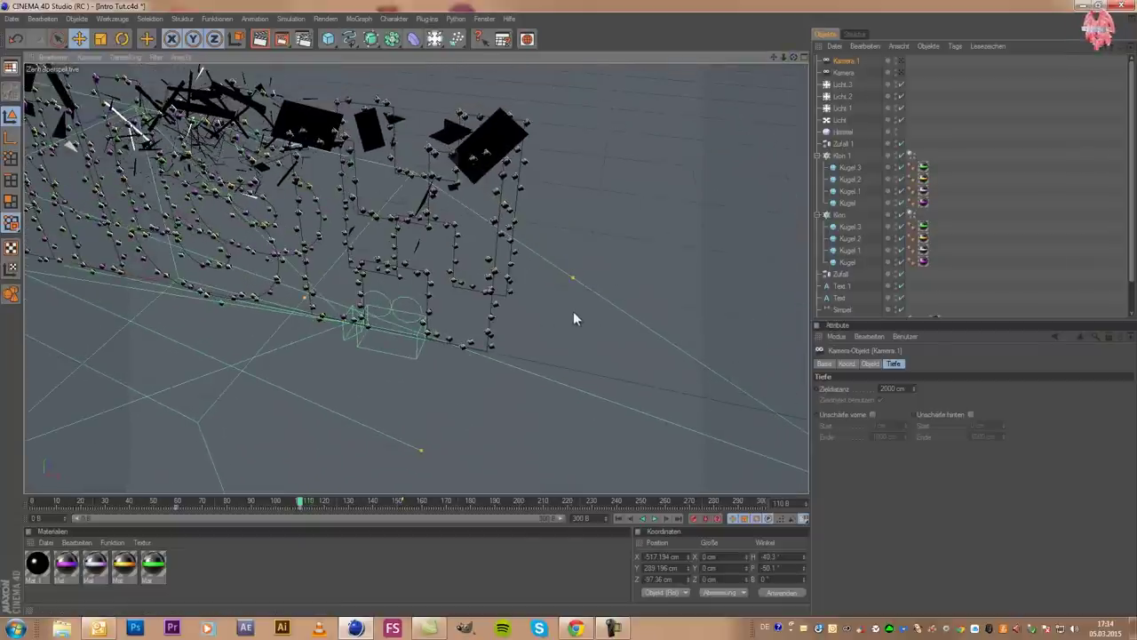
{"action": "left_click_drag", "start_coordinate": [794, 56], "coordinate": [617, 203]}
{"action": "left_click", "coordinate": [1016, 172]}
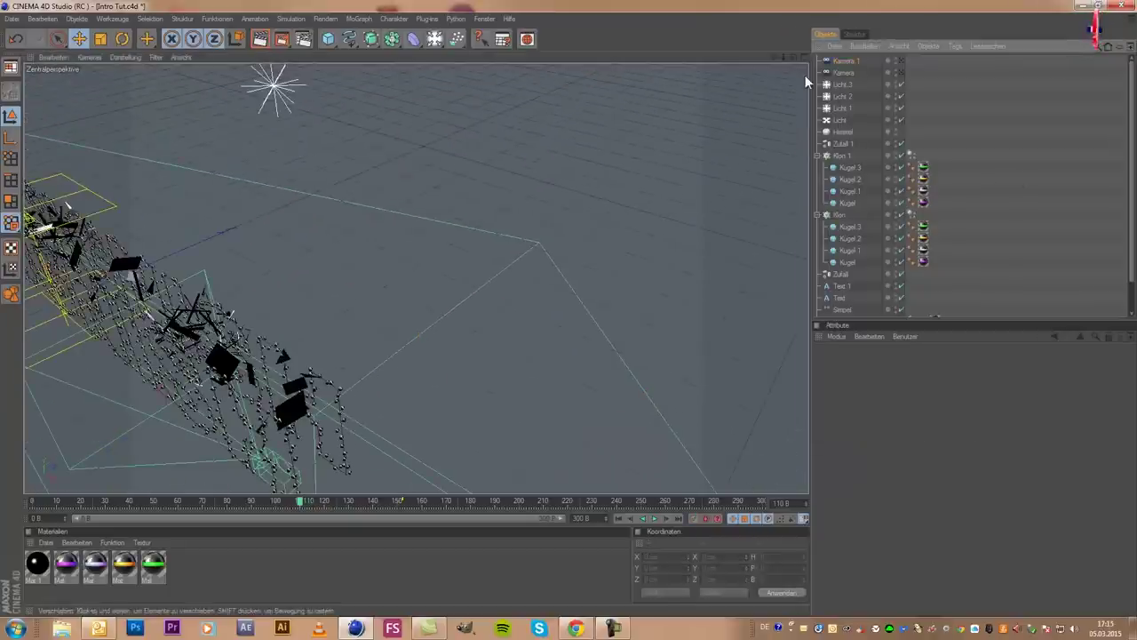
{"action": "left_click_drag", "start_coordinate": [782, 59], "coordinate": [569, 311]}
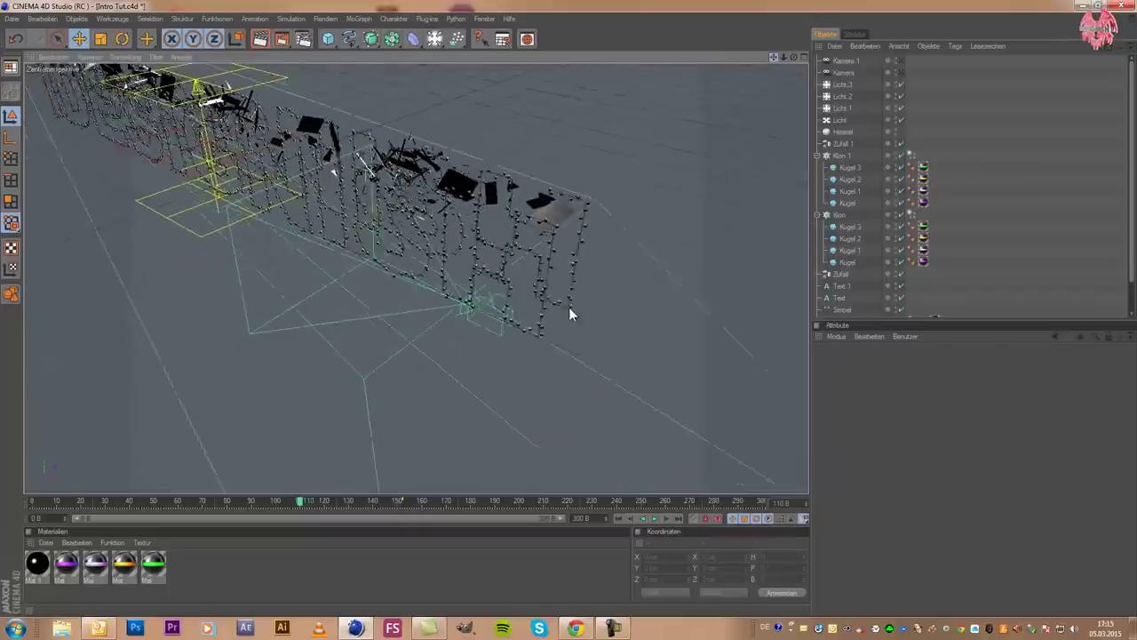
{"action": "left_click", "coordinate": [12, 18]}
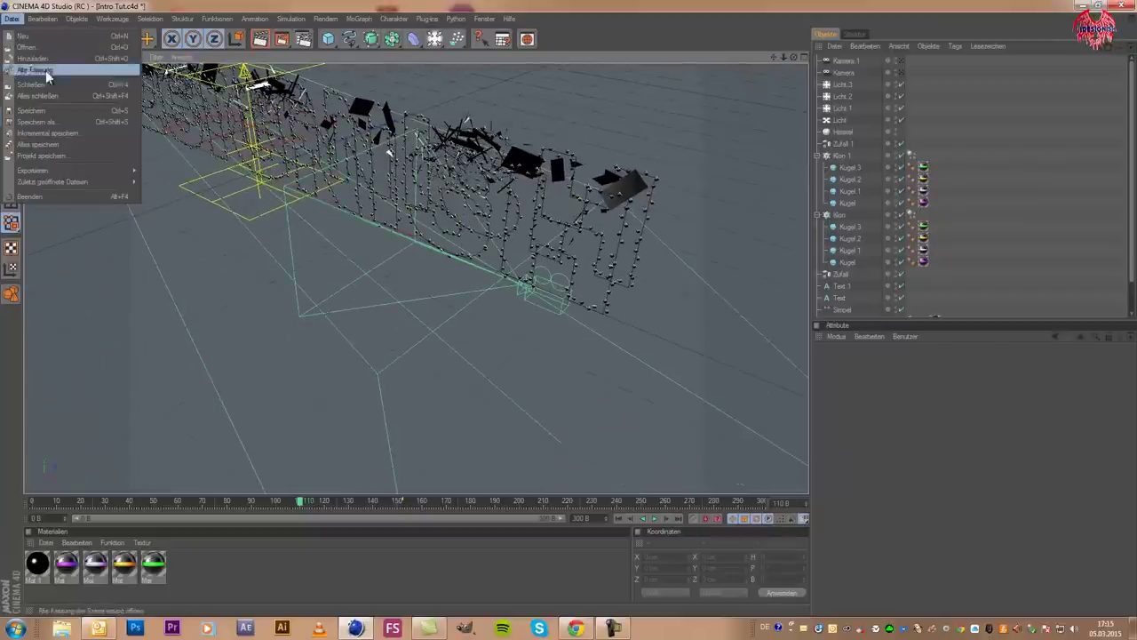
Orbit the editor view to a low side angle on the sphere letters and create Kamera 2 there
{"action": "left_click", "coordinate": [35, 111]}
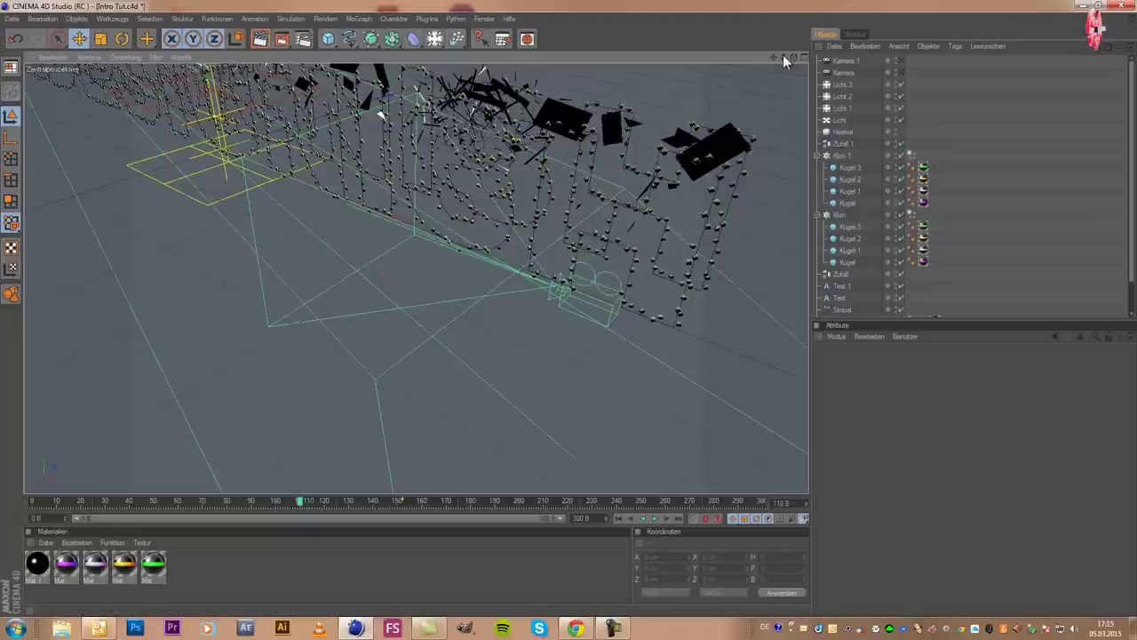
{"action": "mouse_move", "coordinate": [771, 56]}
{"action": "left_mouse_down"}
{"action": "mouse_move", "coordinate": [568, 308]}
{"action": "mouse_move", "coordinate": [688, 110]}
{"action": "mouse_move", "coordinate": [669, 135]}
{"action": "mouse_move", "coordinate": [789, 62]}
{"action": "mouse_move", "coordinate": [569, 308]}
{"action": "mouse_move", "coordinate": [792, 56]}
{"action": "mouse_move", "coordinate": [571, 315]}
{"action": "mouse_move", "coordinate": [743, 86]}
{"action": "mouse_move", "coordinate": [802, 64]}
{"action": "mouse_move", "coordinate": [576, 313]}
{"action": "left_mouse_up"}
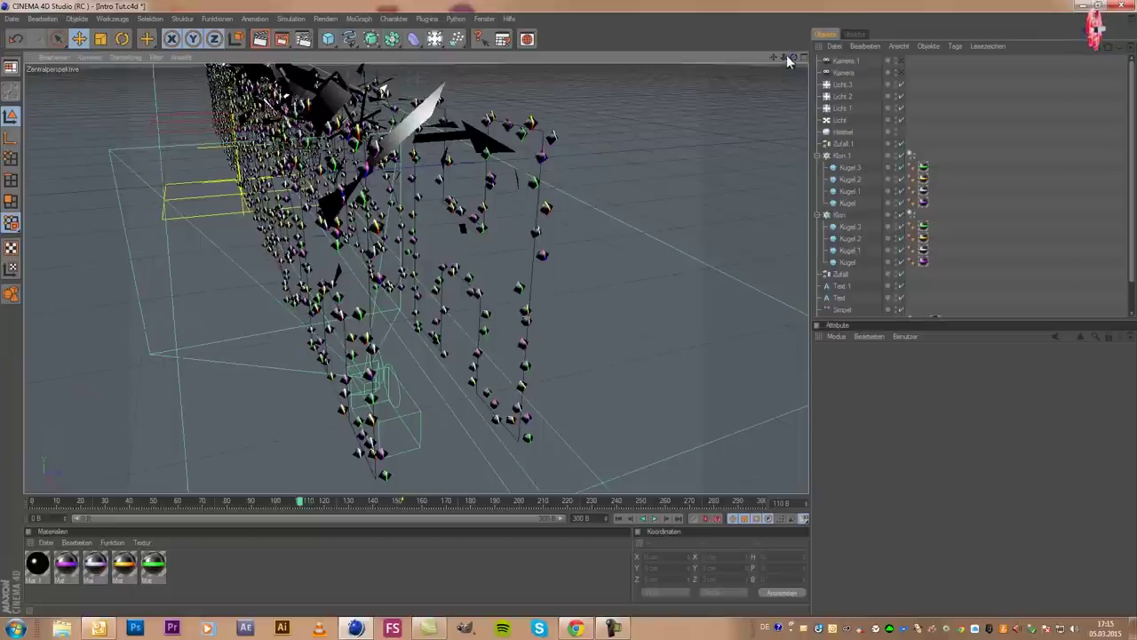
{"action": "left_click_drag", "start_coordinate": [775, 56], "coordinate": [571, 315]}
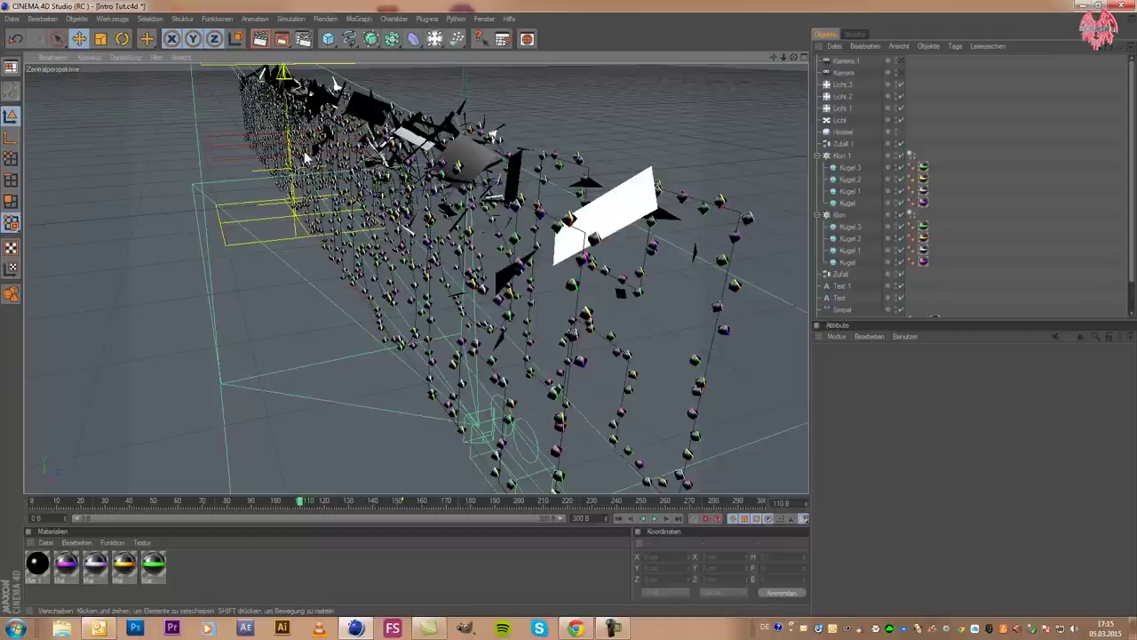
{"action": "mouse_move", "coordinate": [438, 41]}
{"action": "left_mouse_down"}
{"action": "mouse_move", "coordinate": [511, 104]}
{"action": "mouse_move", "coordinate": [479, 114]}
{"action": "left_mouse_up"}
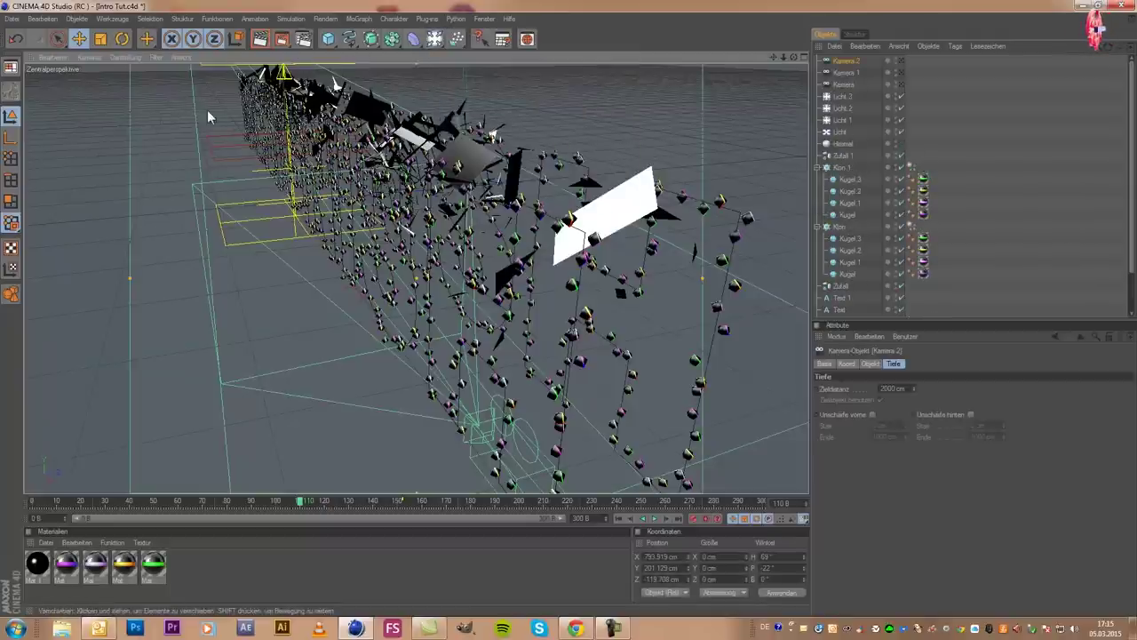
Split the viewport into four views, leaving the scene camera unchanged
{"action": "left_click", "coordinate": [88, 57]}
{"action": "mouse_move", "coordinate": [112, 74]}
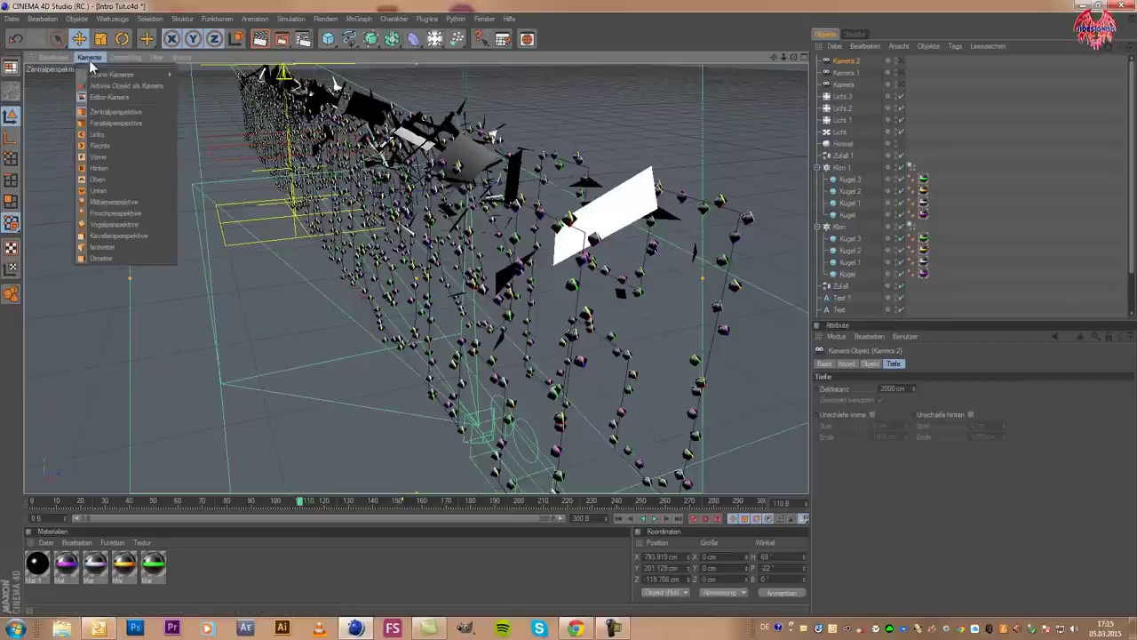
{"action": "left_click", "coordinate": [195, 75]}
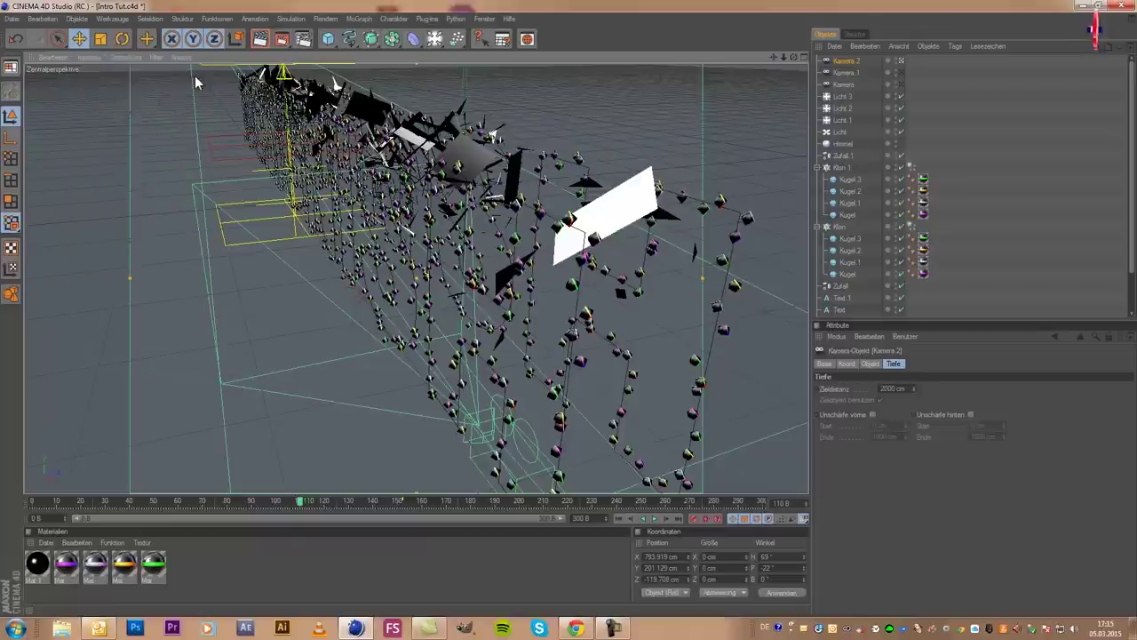
{"action": "middle_click", "coordinate": [667, 119]}
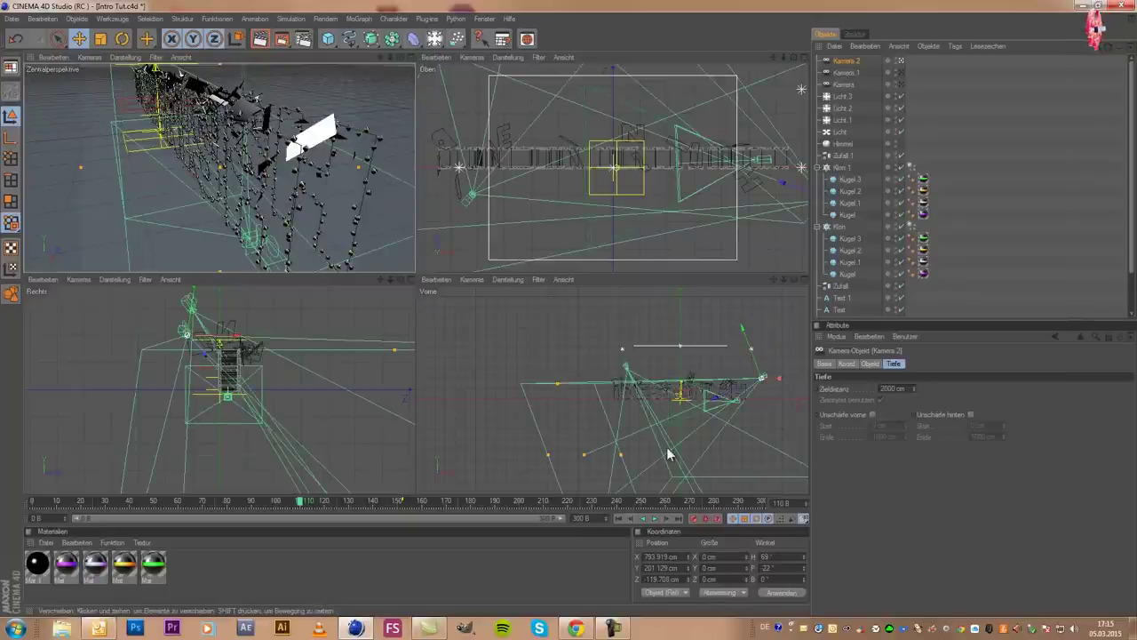
Bank and turn Kamera 2 to about H 71.7°, P -15.9°, B -25.3°, then maximise the perspective view
{"action": "left_click", "coordinate": [123, 38]}
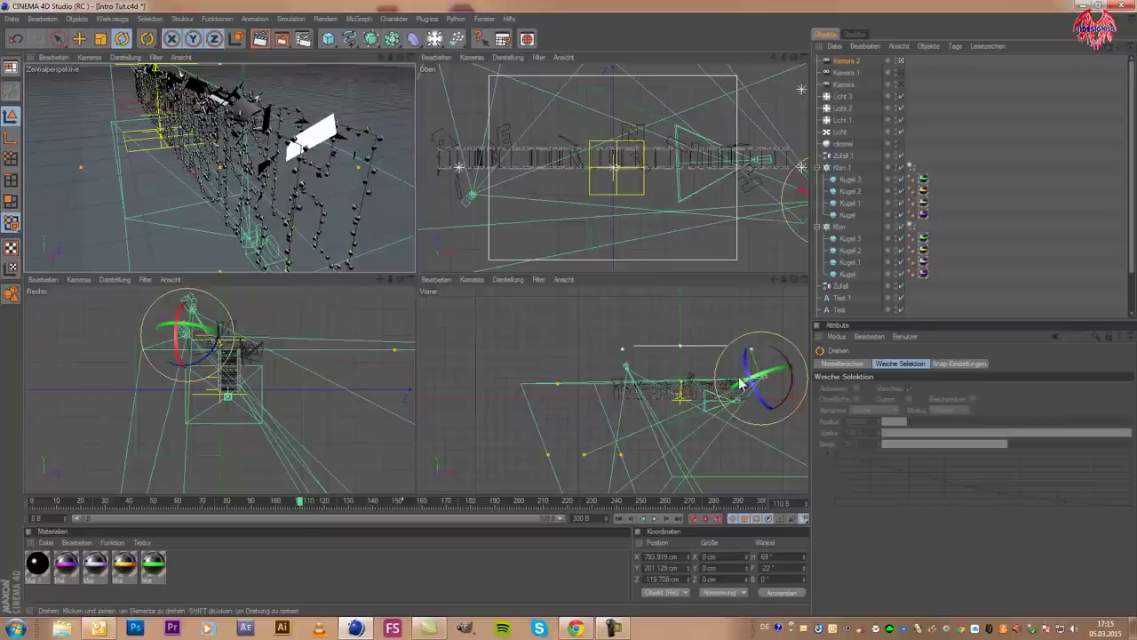
{"action": "left_click_drag", "start_coordinate": [758, 398], "coordinate": [765, 408]}
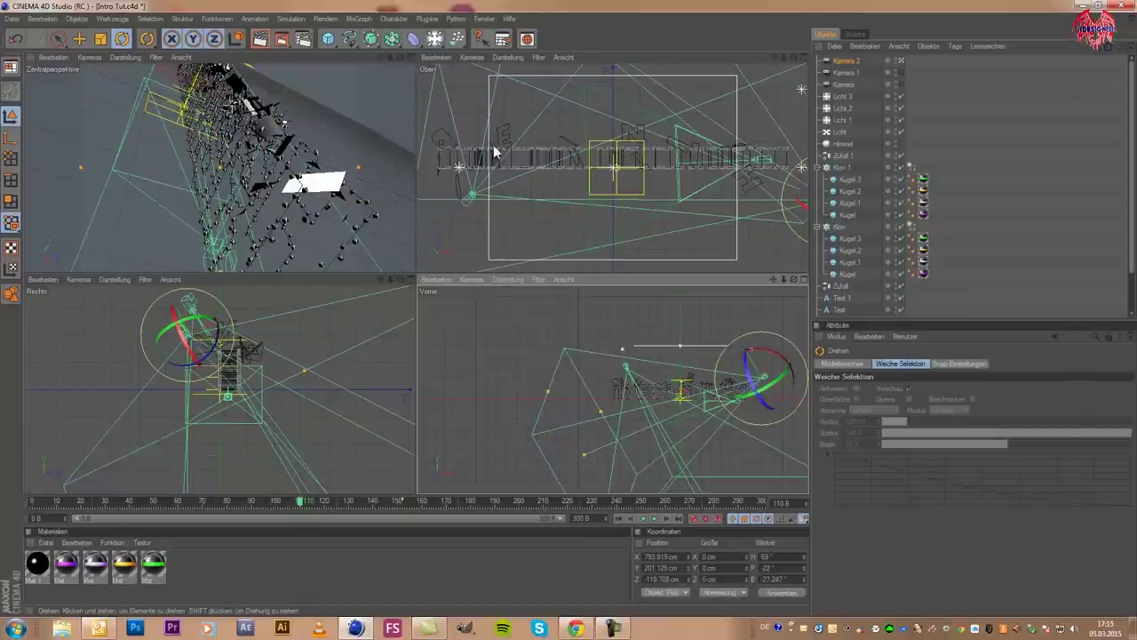
{"action": "left_click_drag", "start_coordinate": [785, 363], "coordinate": [793, 365]}
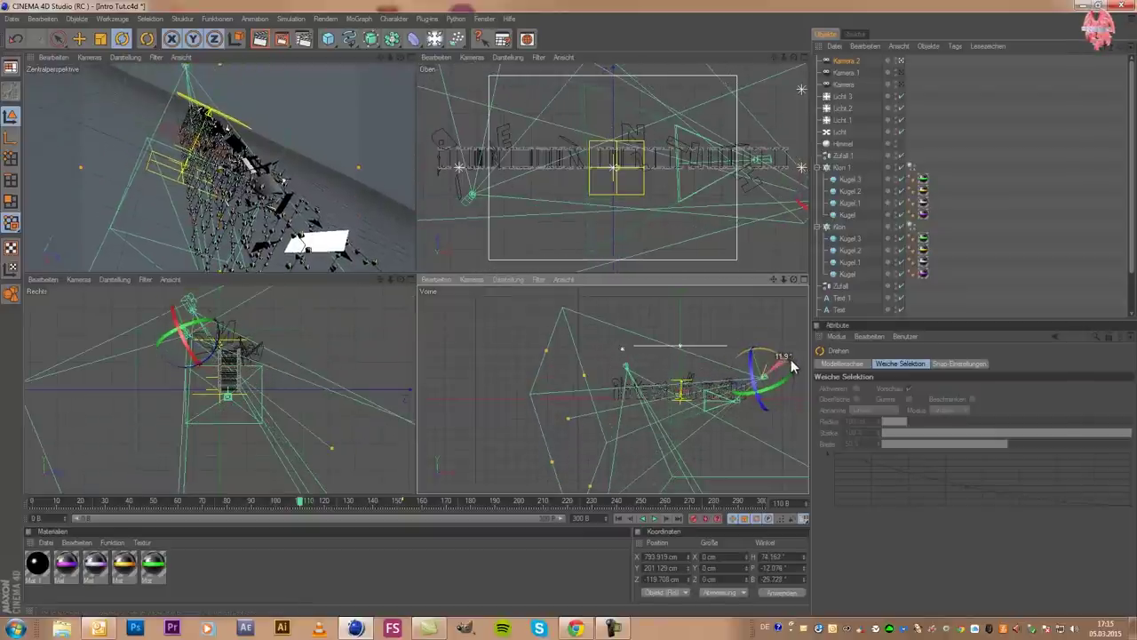
{"action": "left_click_drag", "start_coordinate": [793, 365], "coordinate": [787, 364]}
{"action": "middle_click", "coordinate": [378, 202]}
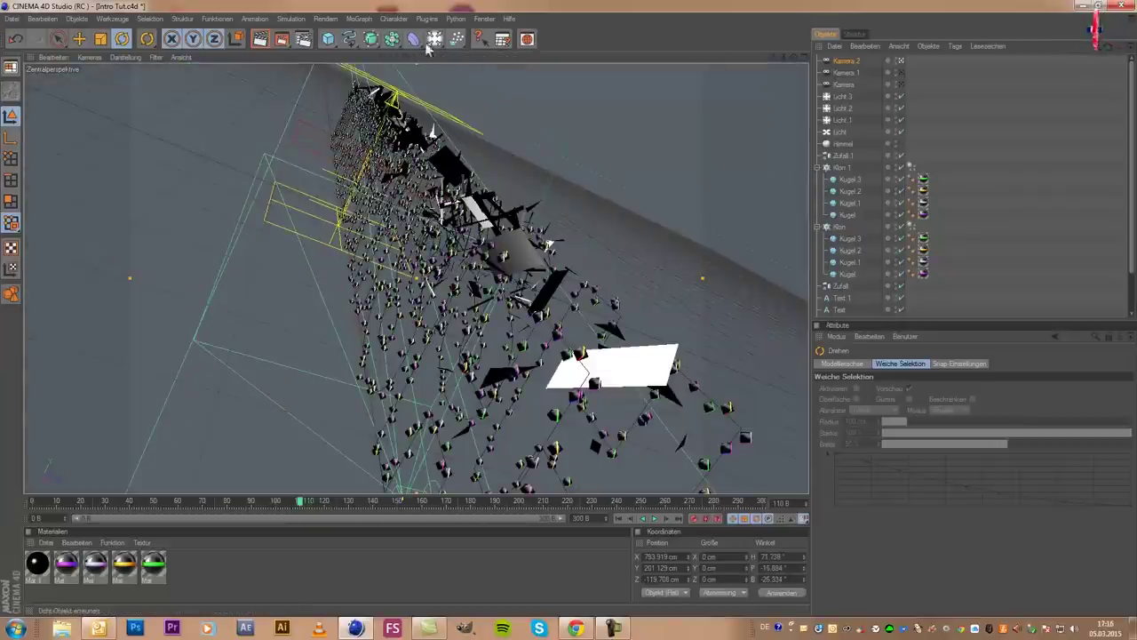
Dolly Kamera 2 closer to the text, render a preview, and scrub the timeline to frame 110
{"action": "mouse_move", "coordinate": [567, 310]}
{"action": "middle_mouse_down"}
{"action": "mouse_move", "coordinate": [578, 308]}
{"action": "mouse_move", "coordinate": [570, 313]}
{"action": "middle_mouse_up"}
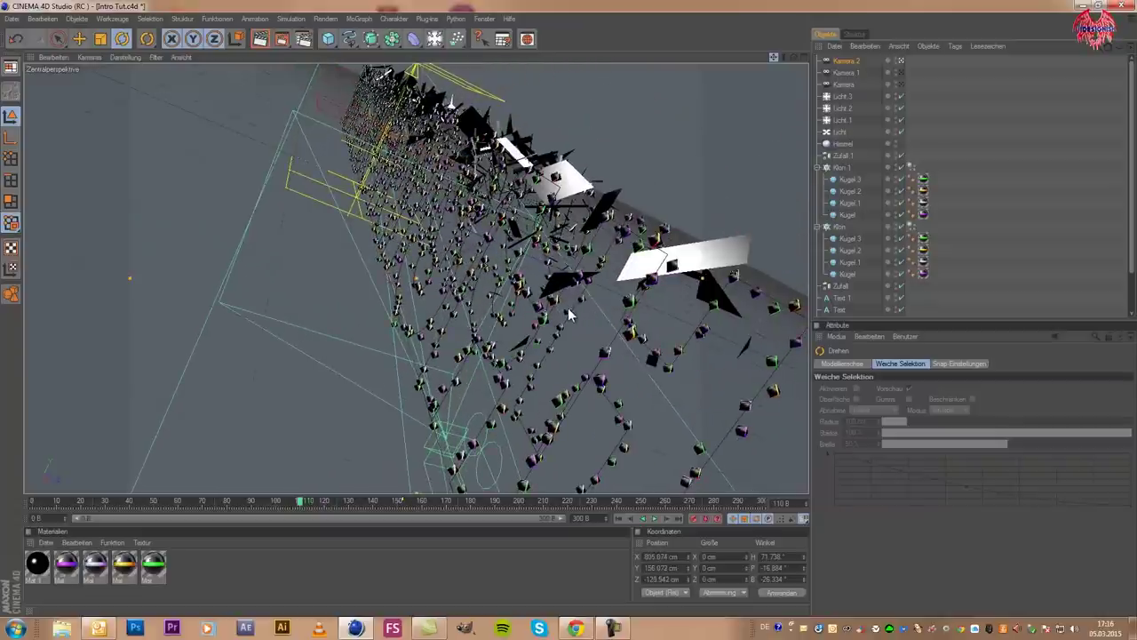
{"action": "middle_click_drag", "start_coordinate": [569, 312], "coordinate": [569, 308]}
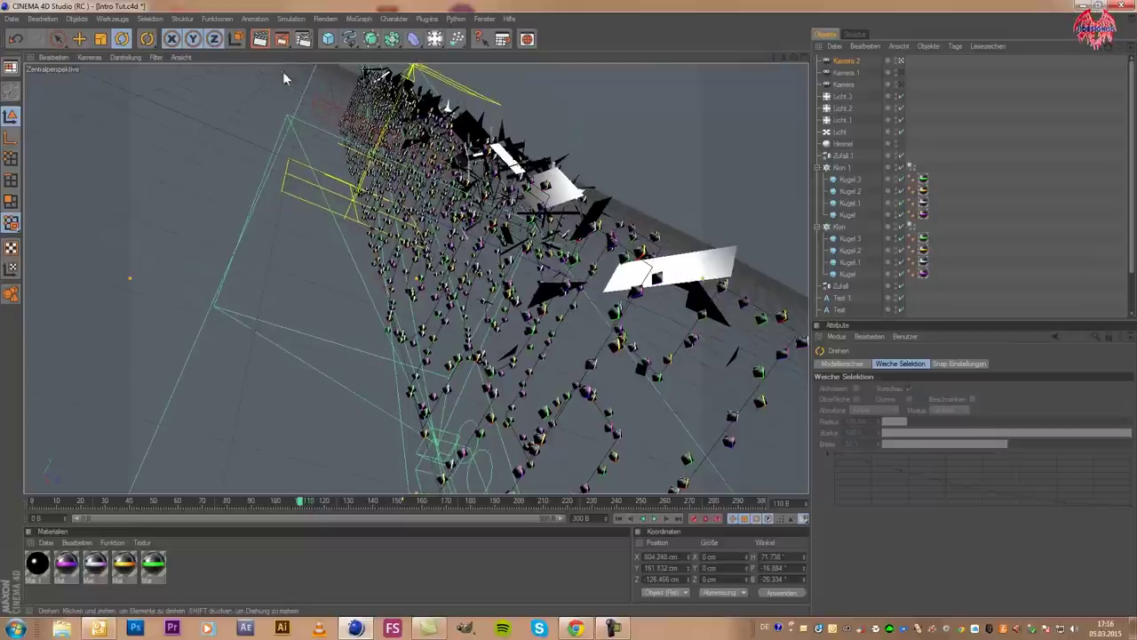
{"action": "left_click", "coordinate": [264, 43]}
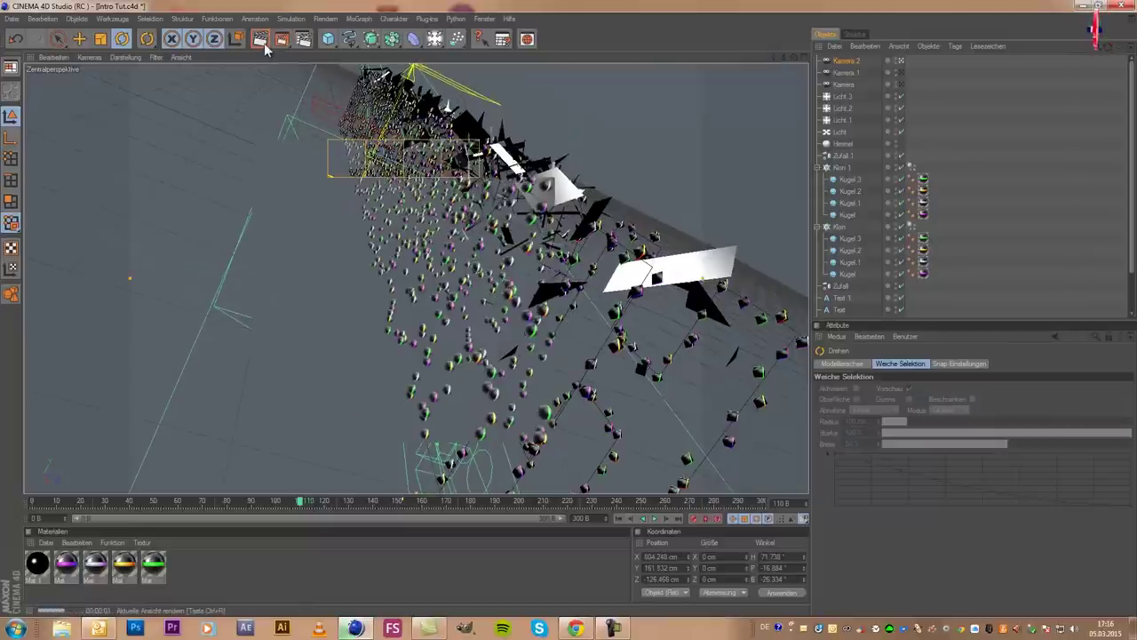
{"action": "left_click_drag", "start_coordinate": [313, 501], "coordinate": [433, 524]}
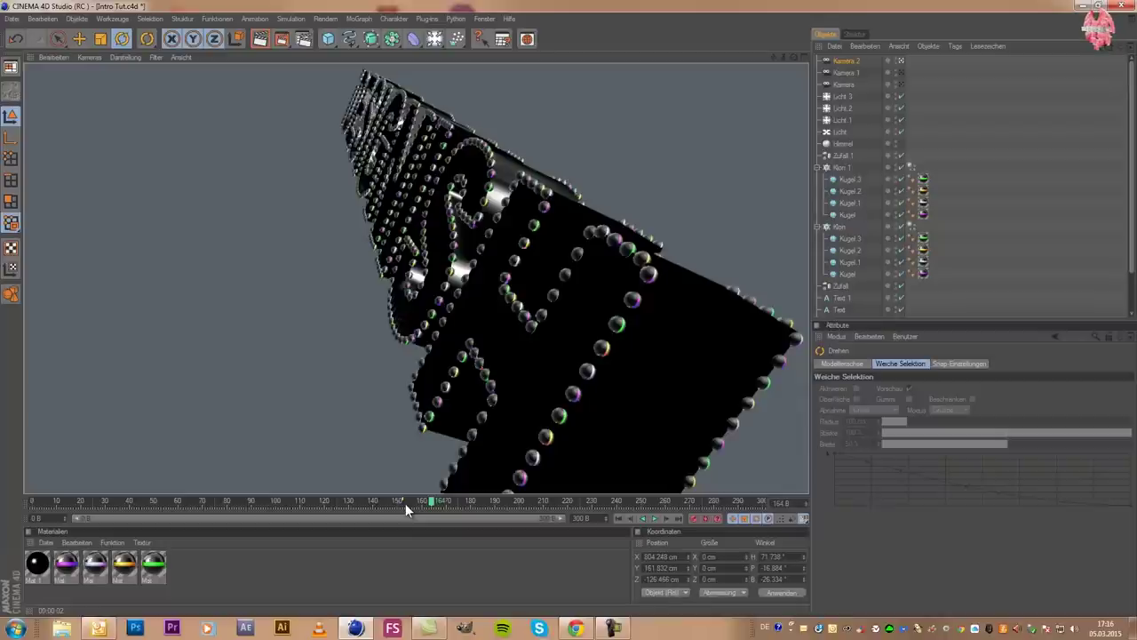
{"action": "left_click_drag", "start_coordinate": [406, 503], "coordinate": [300, 503]}
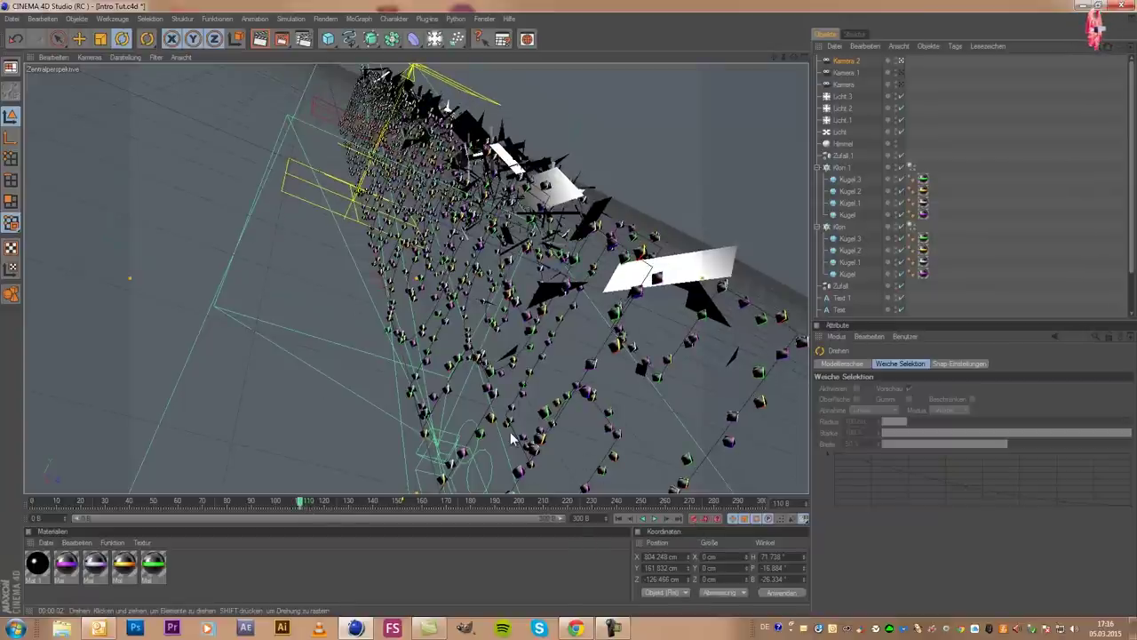
Zoom, pan and tilt Kamera 2 to frame the text tighter around frame 138
{"action": "scroll", "coordinate": [511, 435], "scroll_direction": "down", "scroll_amount": 2}
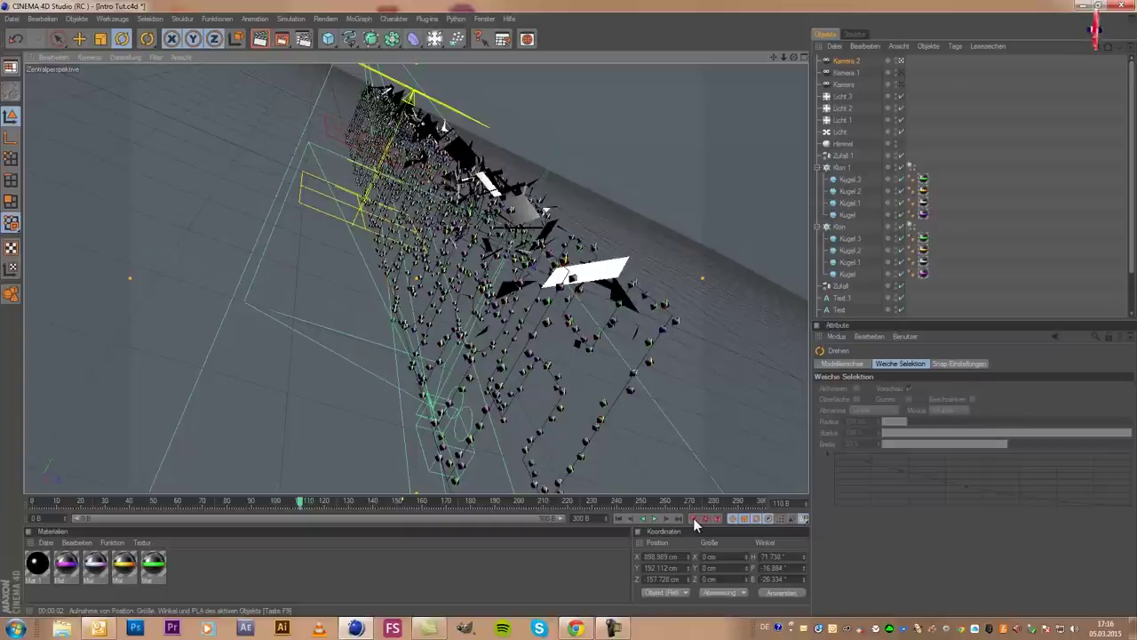
{"action": "scroll", "coordinate": [481, 343], "scroll_direction": "up", "scroll_amount": 2}
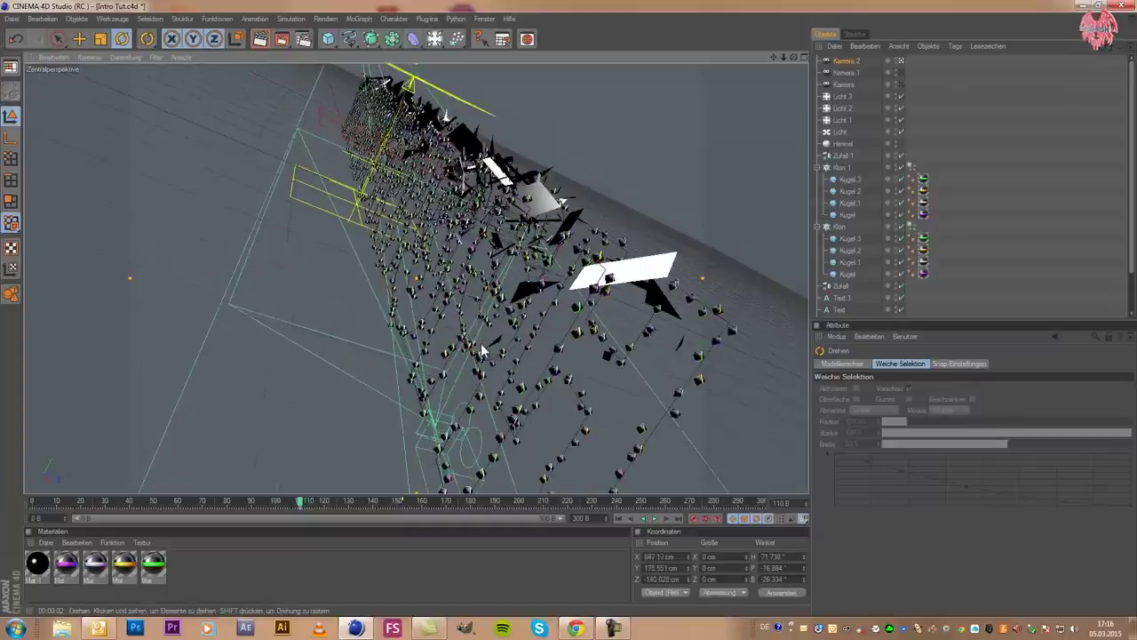
{"action": "scroll", "coordinate": [481, 343], "scroll_direction": "down", "scroll_amount": 2}
{"action": "mouse_move", "coordinate": [386, 505]}
{"action": "left_mouse_down"}
{"action": "mouse_move", "coordinate": [367, 507]}
{"action": "mouse_move", "coordinate": [446, 515]}
{"action": "left_mouse_up"}
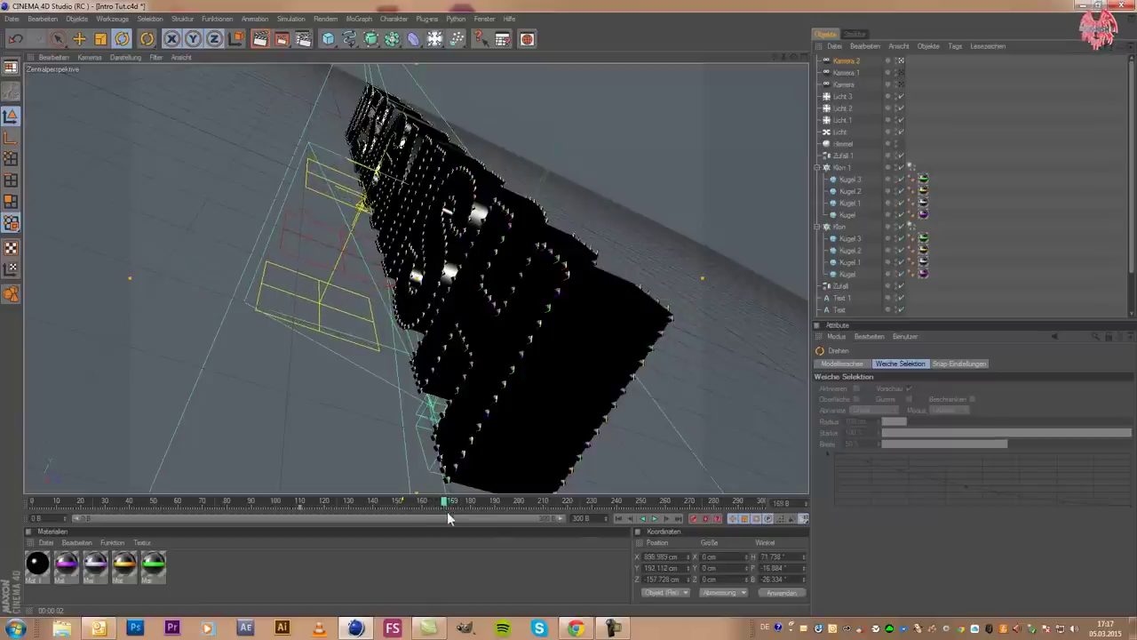
{"action": "scroll", "coordinate": [423, 362], "scroll_direction": "up", "scroll_amount": 1}
{"action": "scroll", "coordinate": [423, 363], "scroll_direction": "up", "scroll_amount": 1}
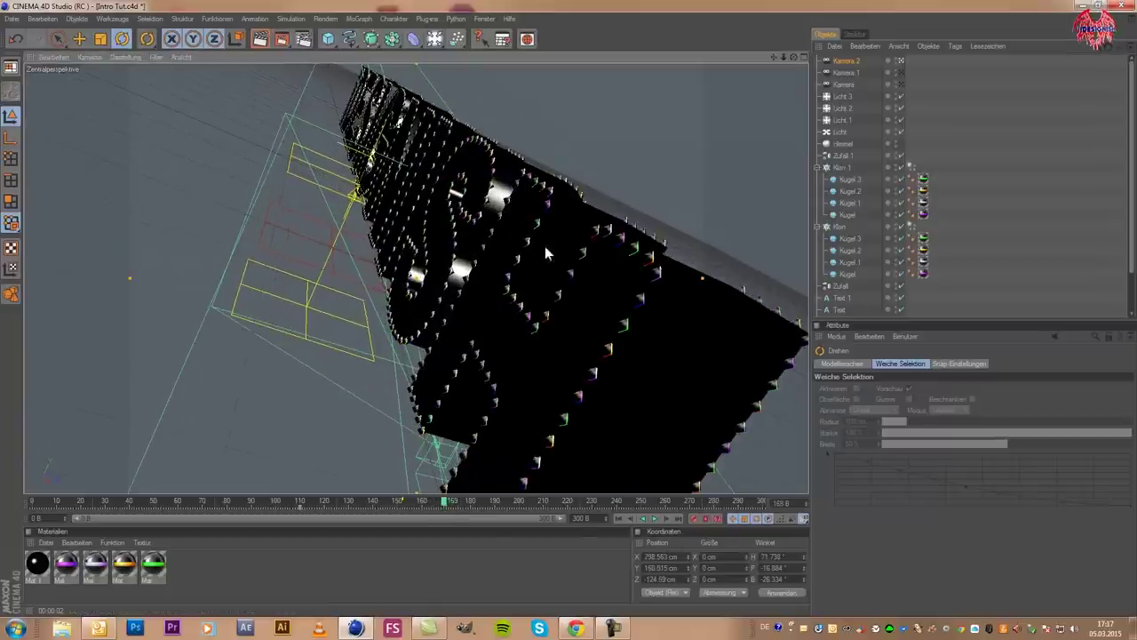
{"action": "left_click_drag", "start_coordinate": [773, 57], "coordinate": [569, 316]}
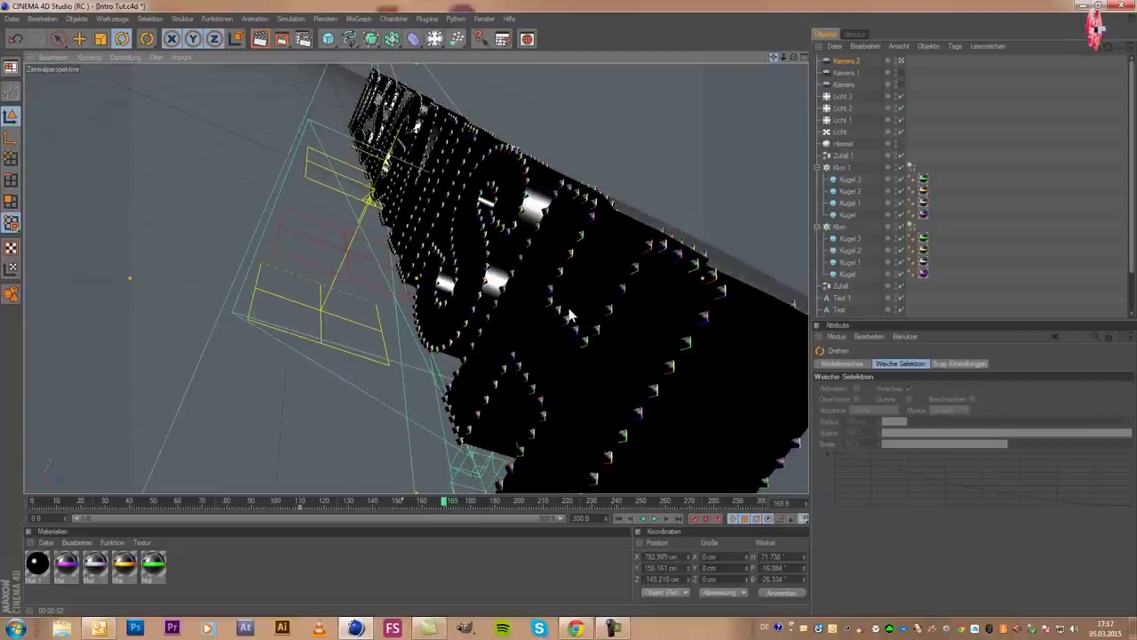
{"action": "left_click_drag", "start_coordinate": [773, 61], "coordinate": [750, 75]}
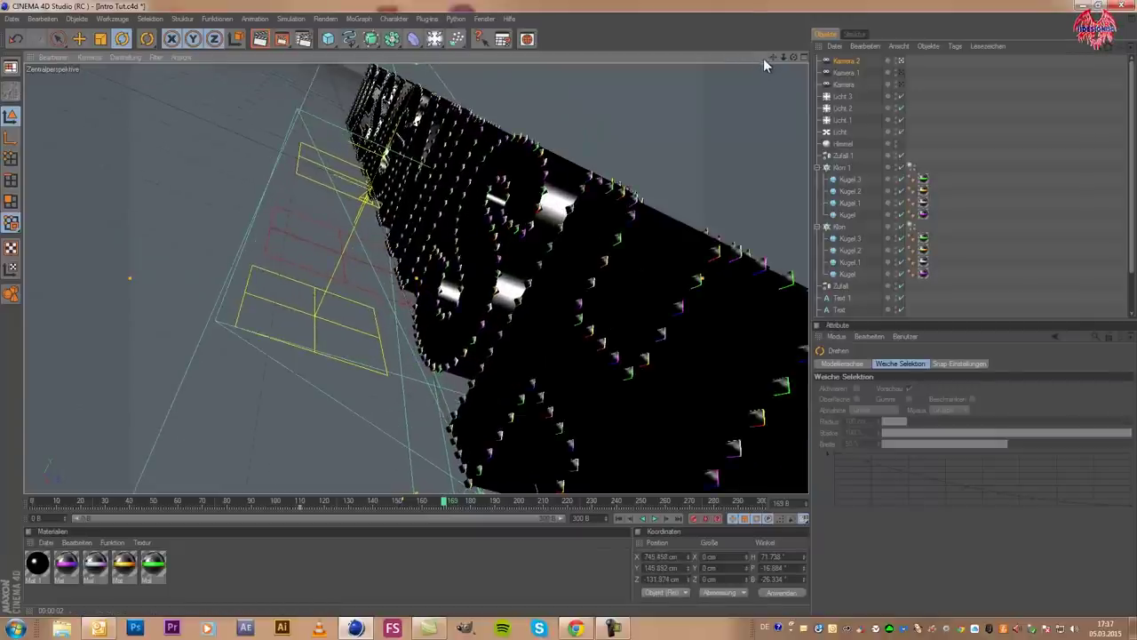
{"action": "left_click_drag", "start_coordinate": [789, 58], "coordinate": [568, 308]}
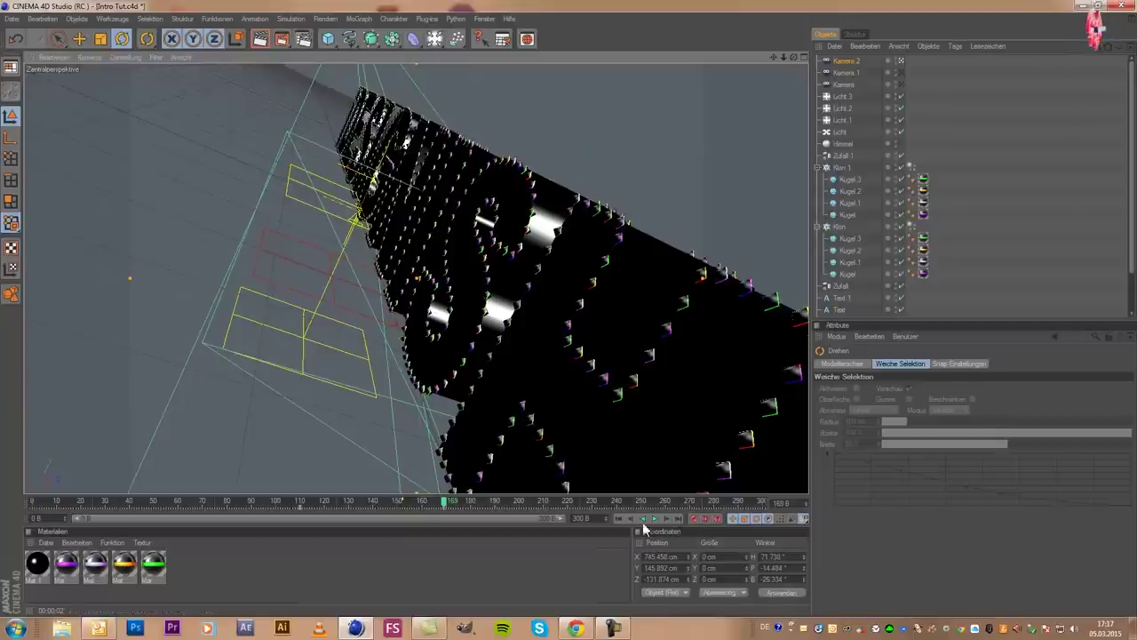
Play the animation from about frame 145, stop at frame 170, and select Kamera 1
{"action": "mouse_move", "coordinate": [415, 502]}
{"action": "left_mouse_down"}
{"action": "mouse_move", "coordinate": [256, 503]}
{"action": "mouse_move", "coordinate": [291, 504]}
{"action": "left_mouse_up"}
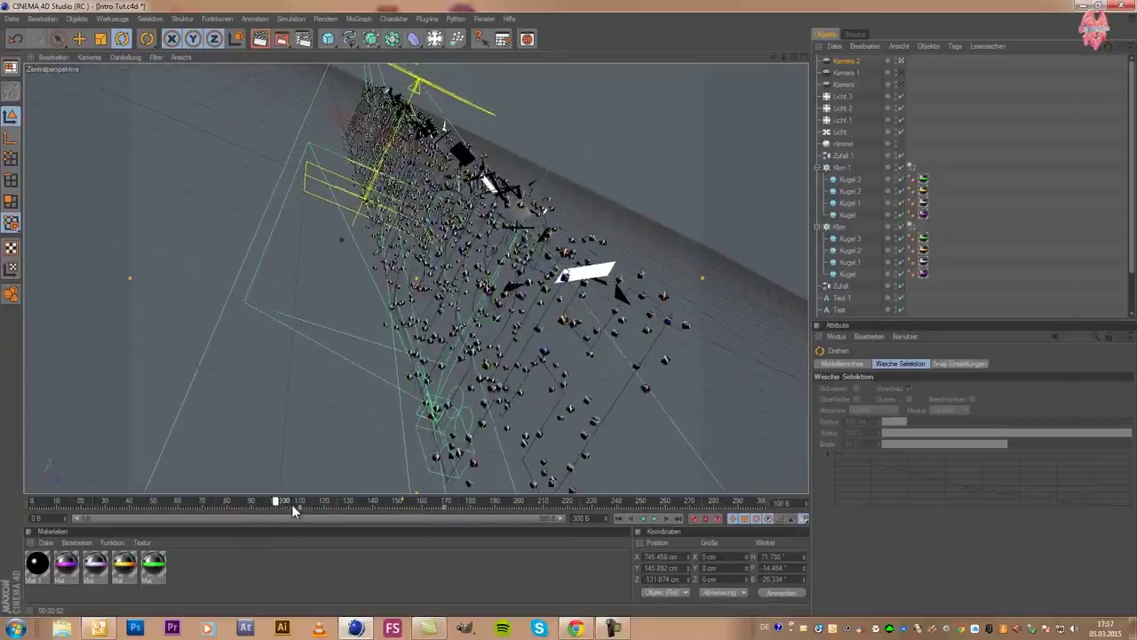
{"action": "left_click", "coordinate": [653, 517]}
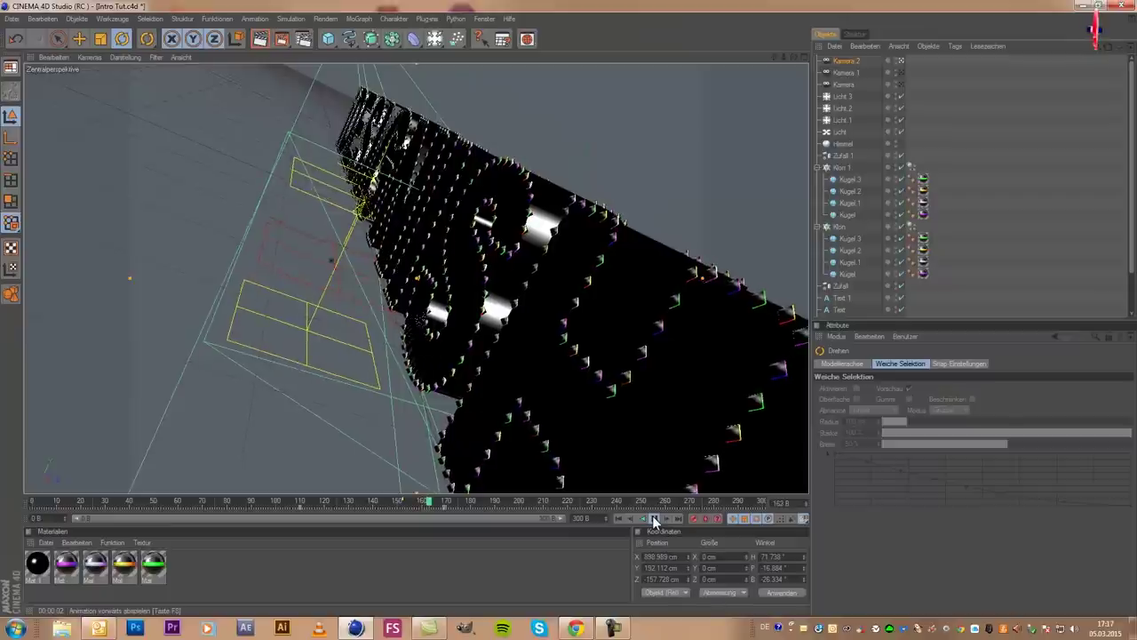
{"action": "left_click", "coordinate": [652, 517]}
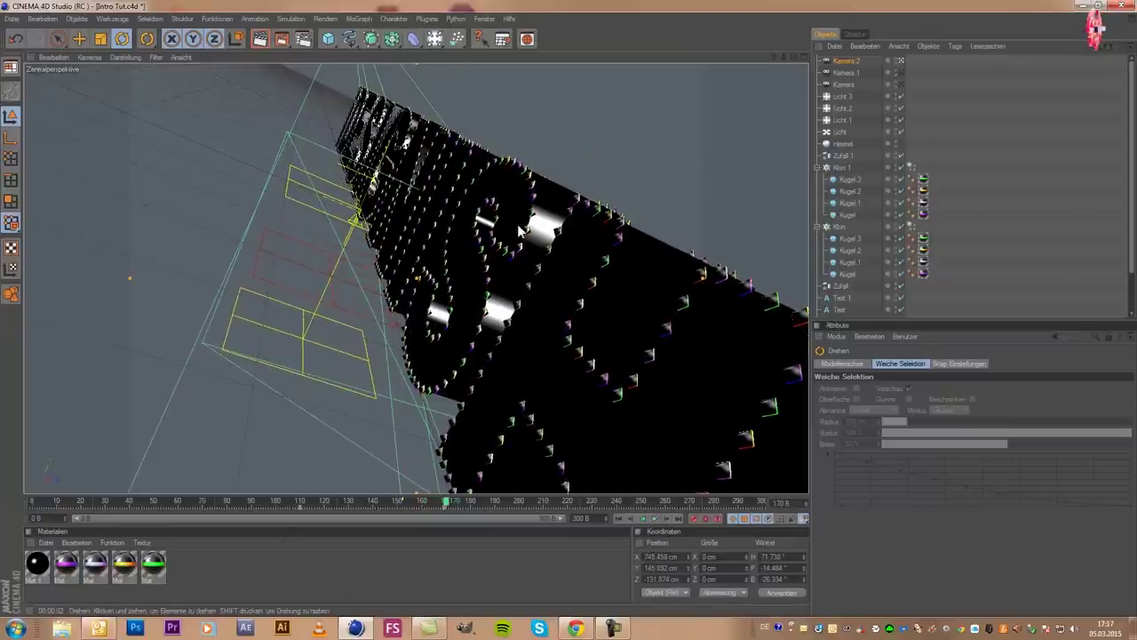
{"action": "left_click", "coordinate": [844, 71]}
Select Kamera 2 with its depth settings, return to four views, and save the project
{"action": "left_click", "coordinate": [844, 61]}
{"action": "left_click", "coordinate": [971, 414]}
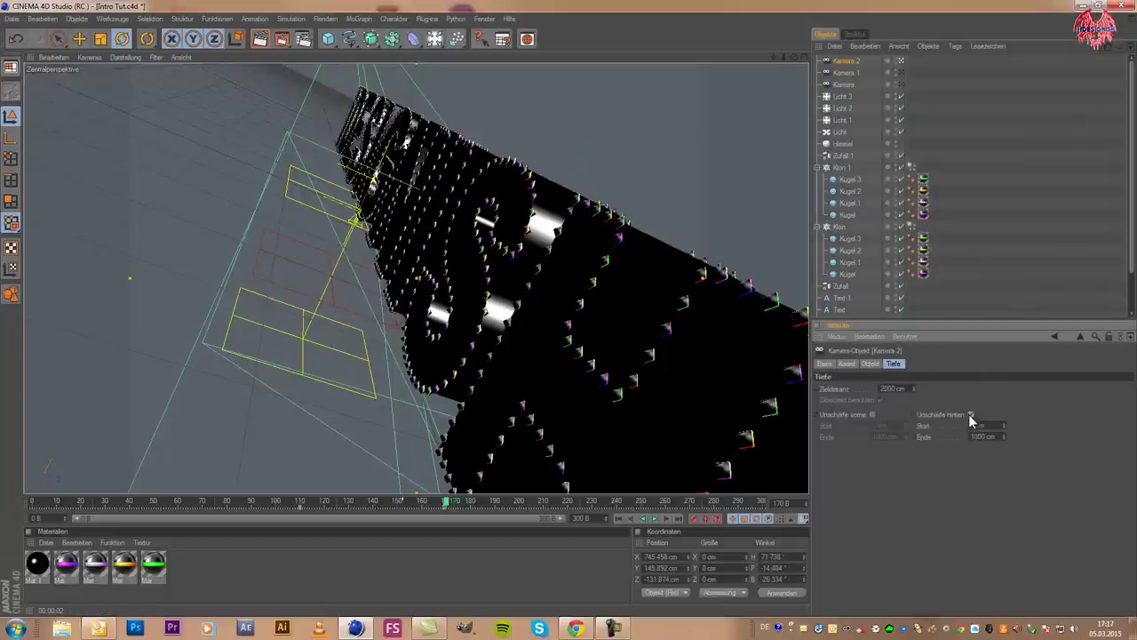
{"action": "middle_click", "coordinate": [575, 294]}
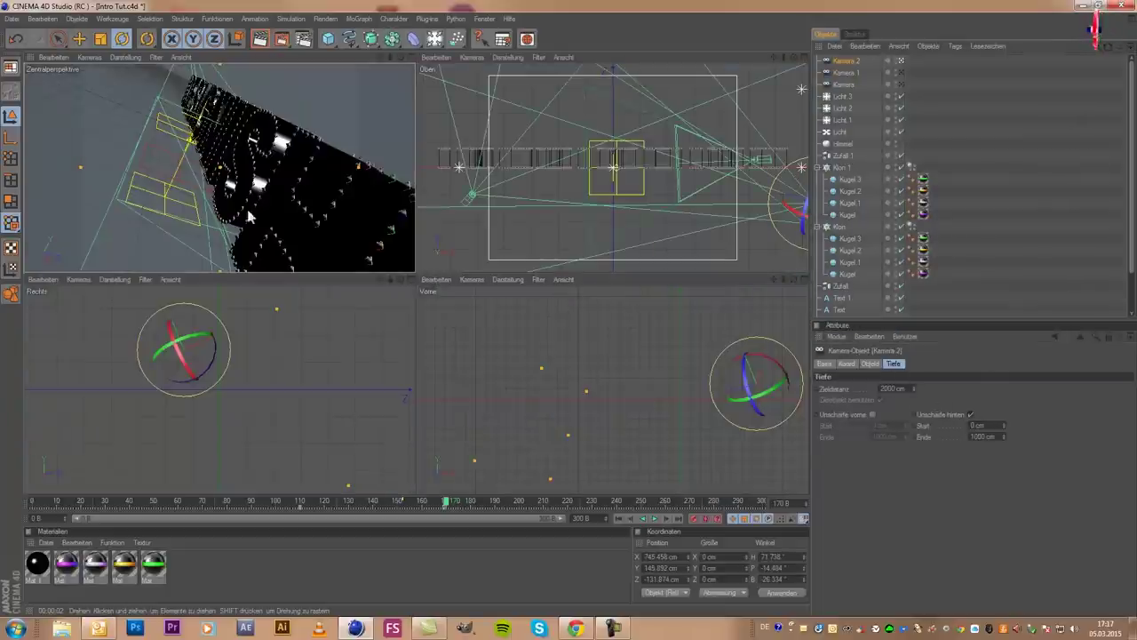
{"action": "left_click", "coordinate": [12, 18]}
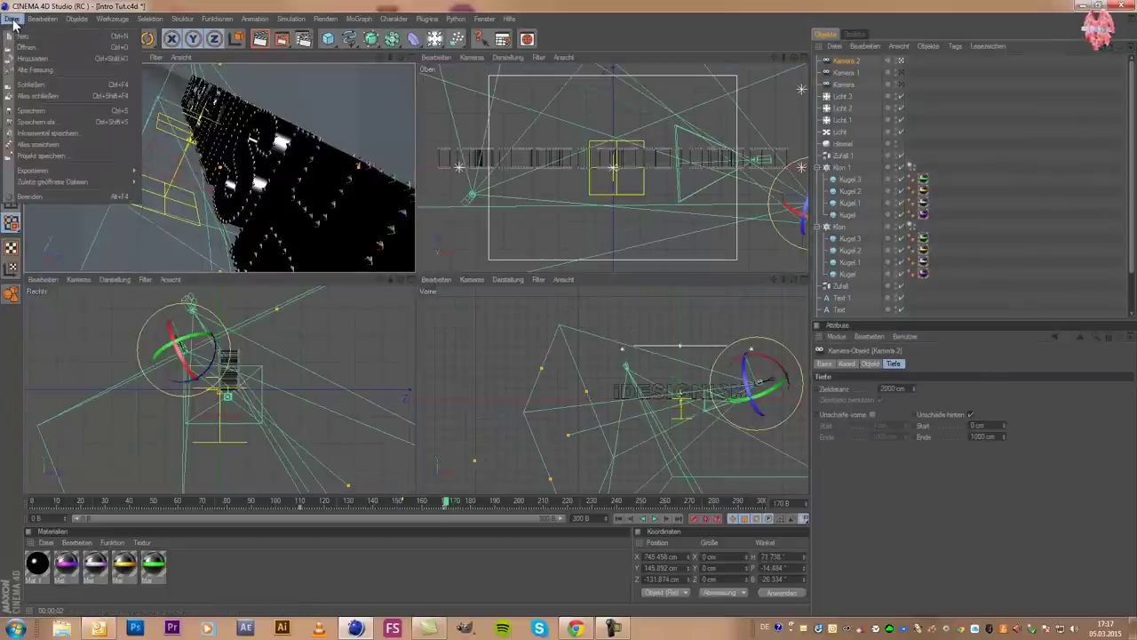
{"action": "left_click", "coordinate": [60, 113]}
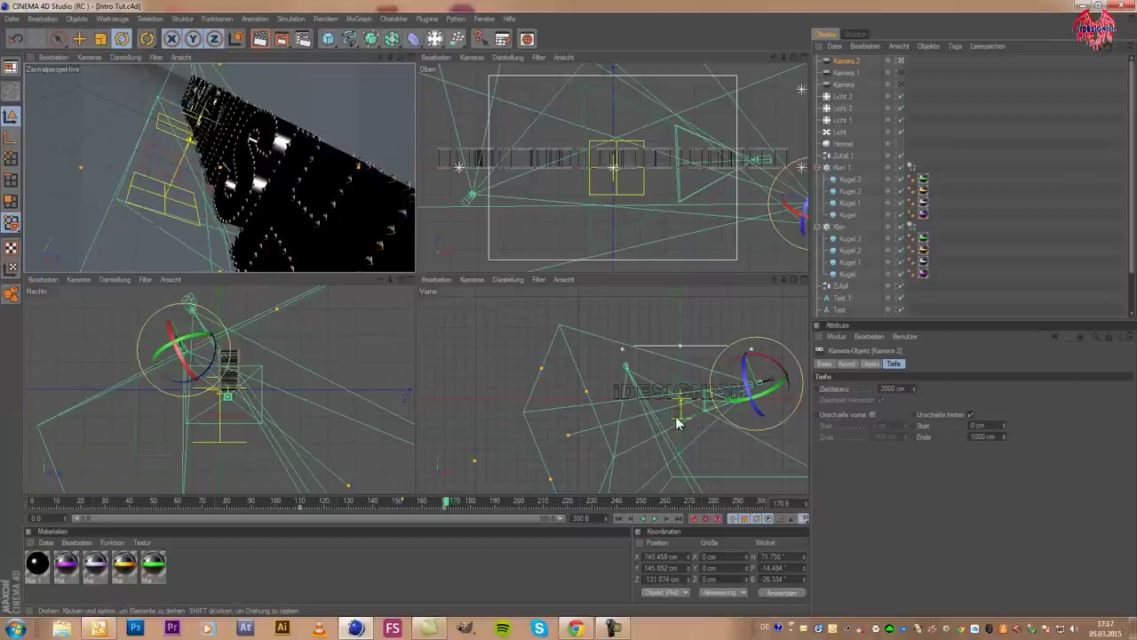
Lower Kamera 2's focus distance to about 592 cm and set the rear blur end near 356 cm
{"action": "left_click_drag", "start_coordinate": [571, 434], "coordinate": [572, 314]}
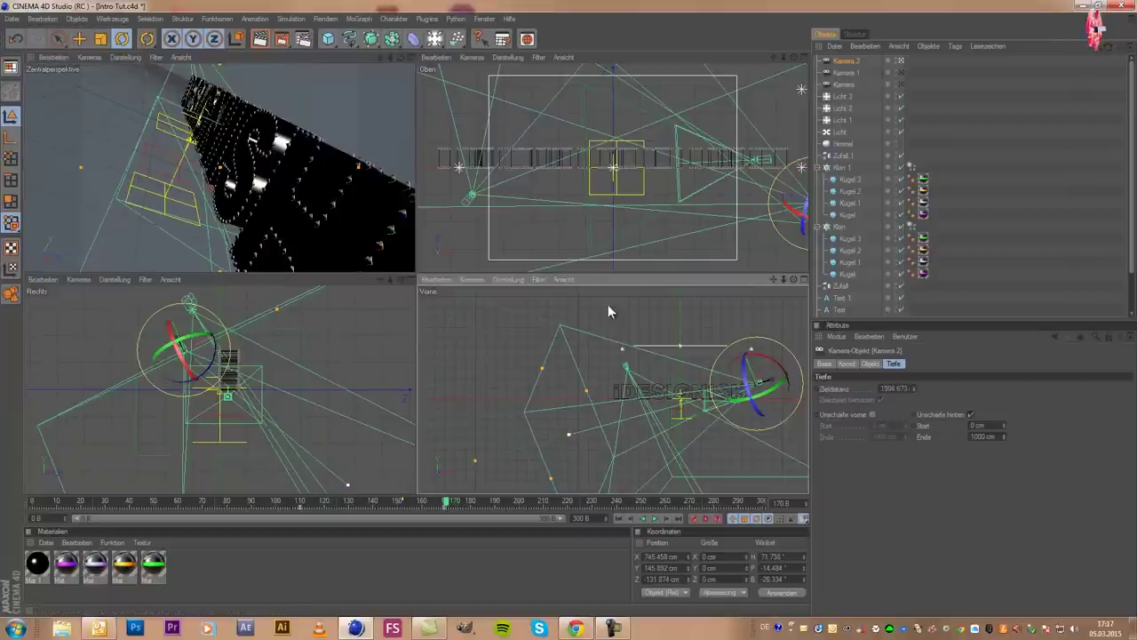
{"action": "left_click_drag", "start_coordinate": [572, 308], "coordinate": [577, 311]}
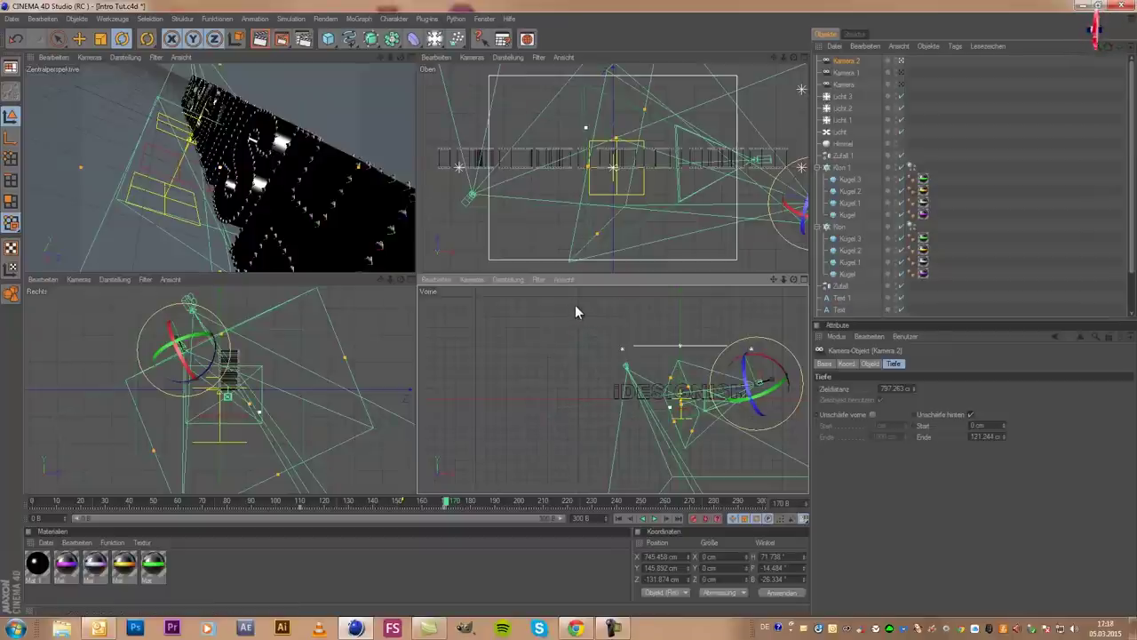
{"action": "left_click_drag", "start_coordinate": [678, 418], "coordinate": [685, 402]}
{"action": "left_click_drag", "start_coordinate": [583, 304], "coordinate": [574, 307]}
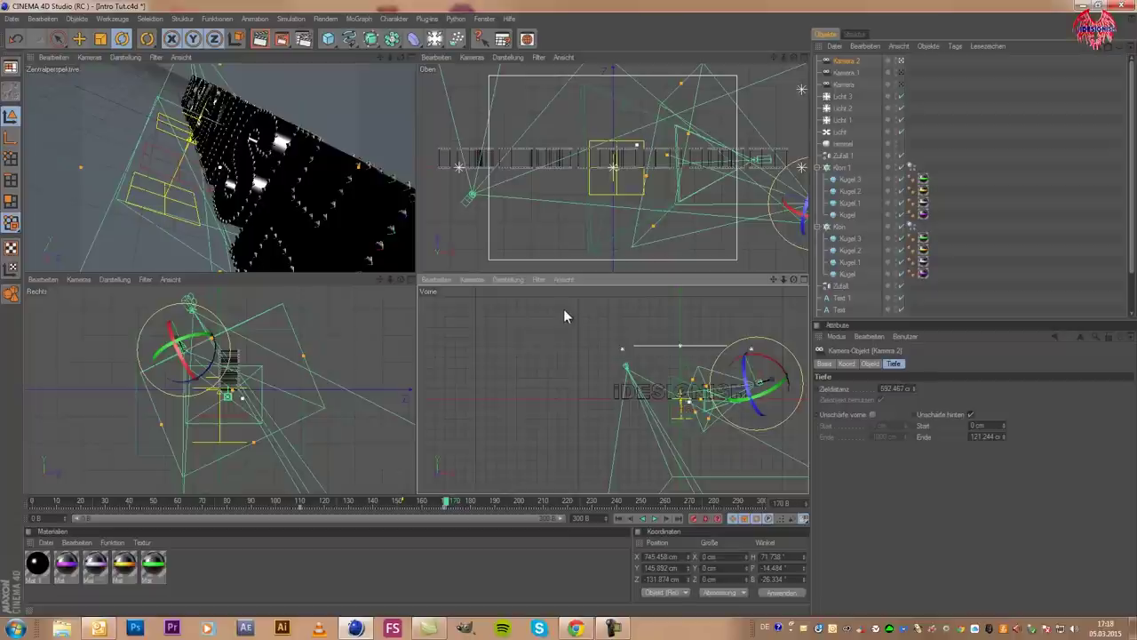
{"action": "left_click_drag", "start_coordinate": [567, 307], "coordinate": [562, 308]}
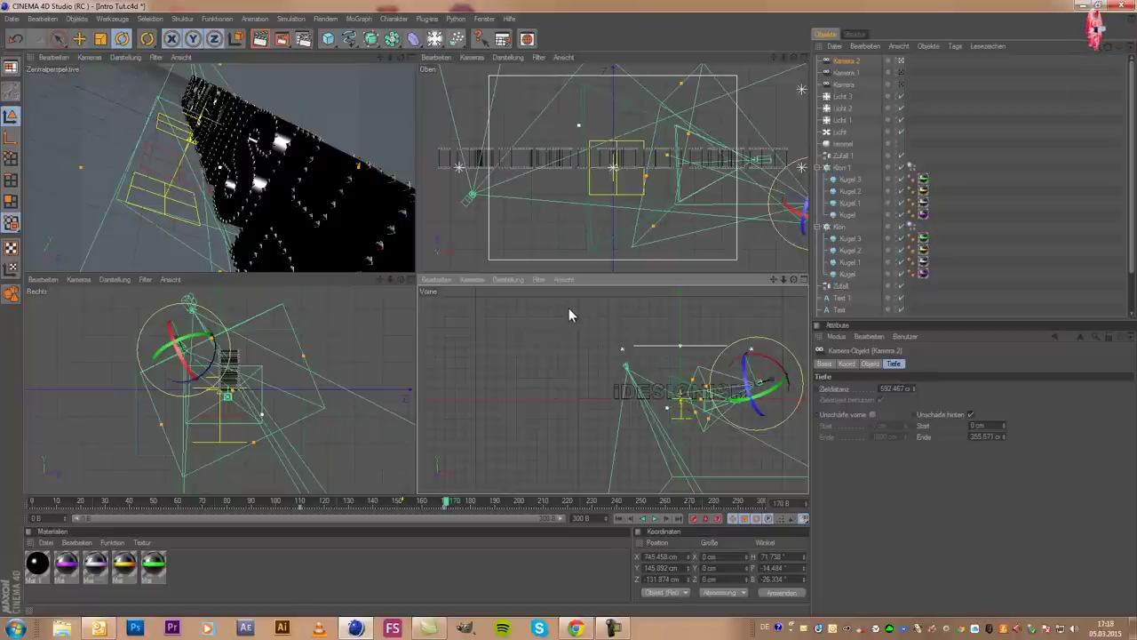
Render a depth-of-field preview, pull in the rear blur distance, and render again
{"action": "middle_click", "coordinate": [267, 160]}
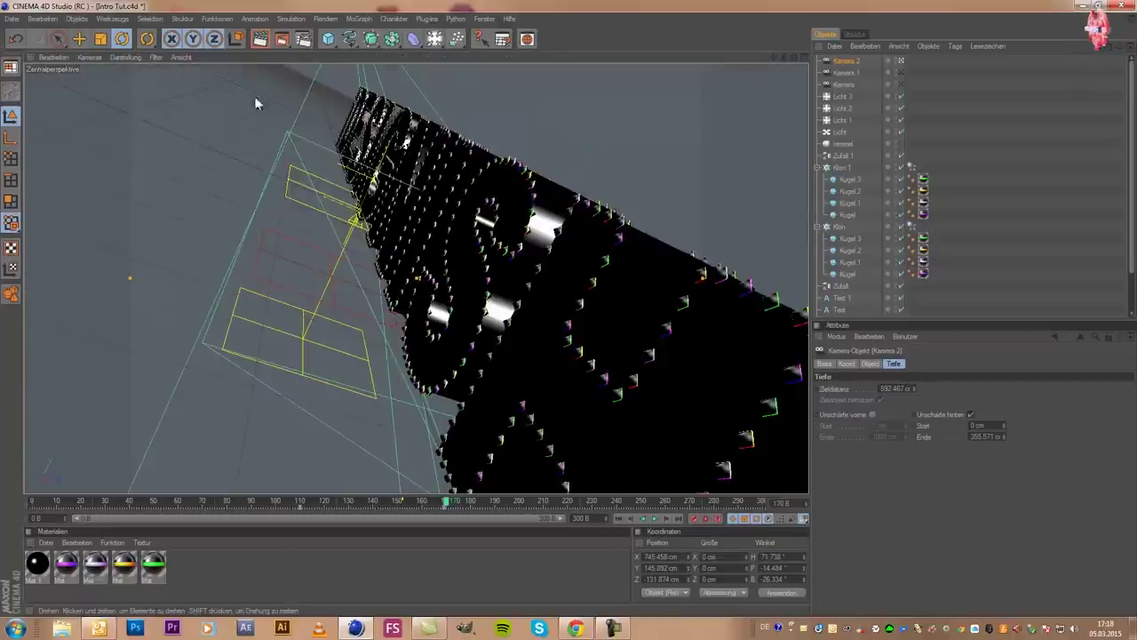
{"action": "left_click", "coordinate": [260, 40]}
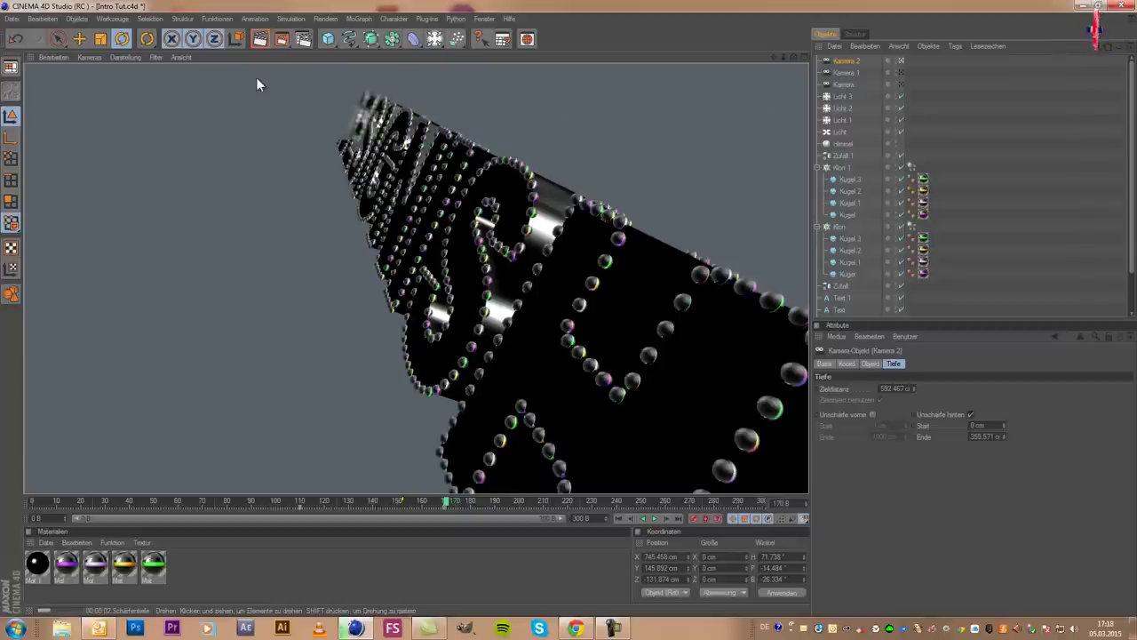
{"action": "middle_click", "coordinate": [345, 179]}
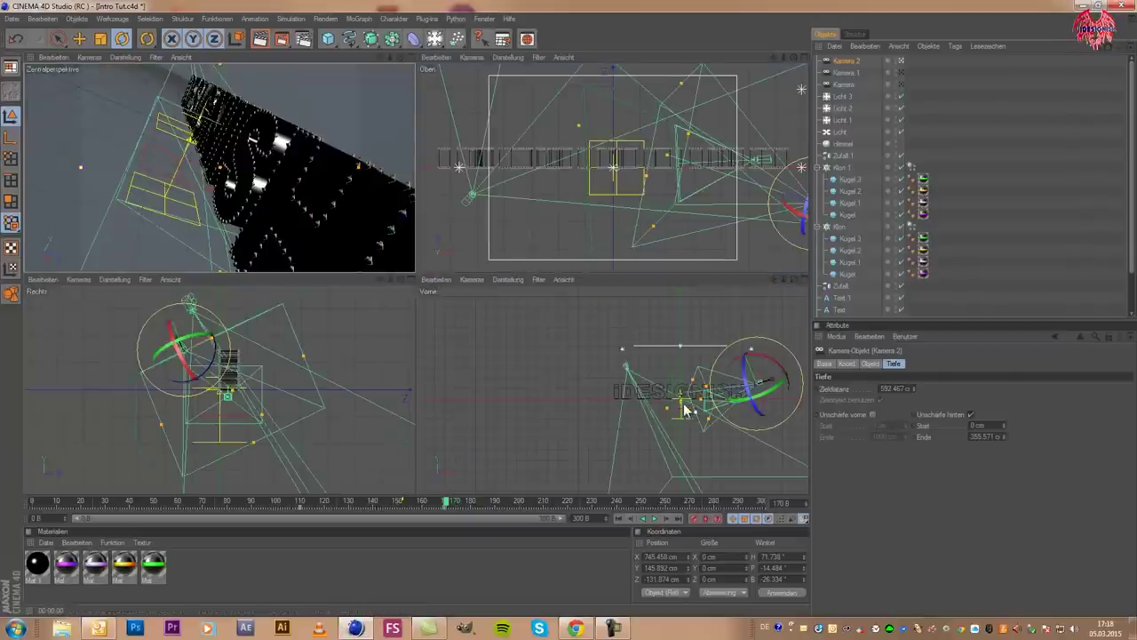
{"action": "left_click_drag", "start_coordinate": [671, 411], "coordinate": [572, 307]}
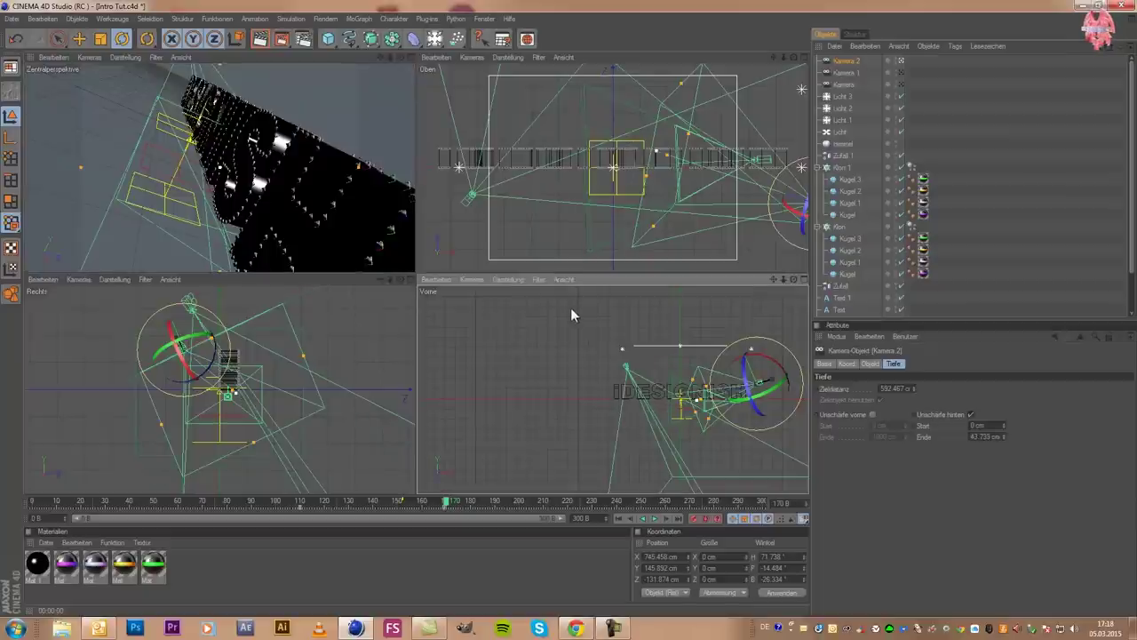
{"action": "middle_click", "coordinate": [373, 133]}
{"action": "left_click", "coordinate": [262, 38]}
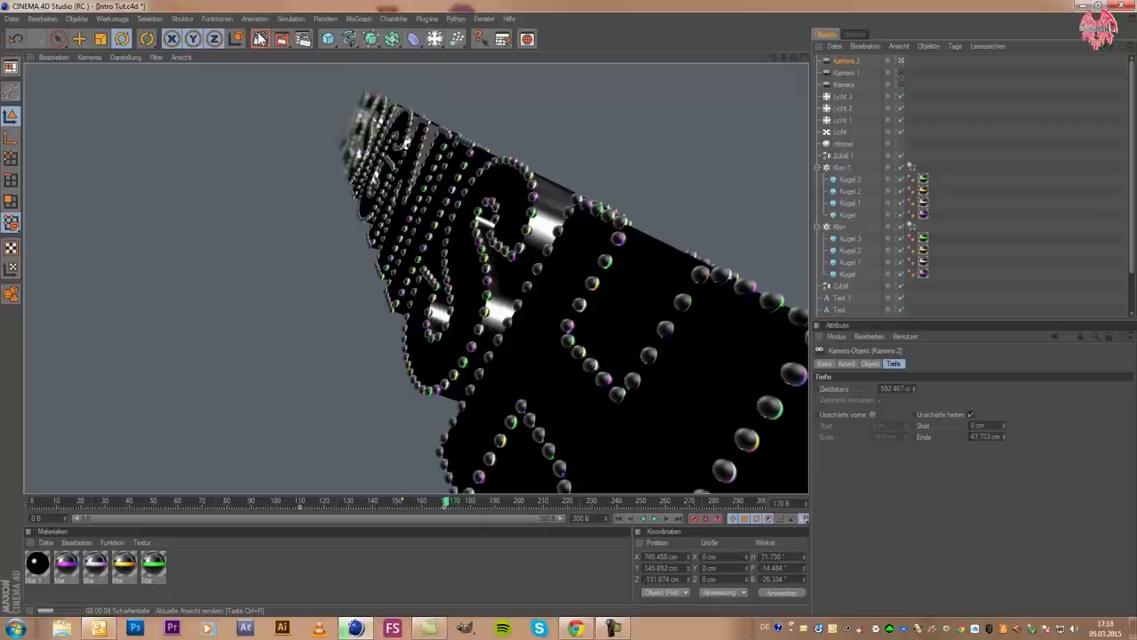
{"action": "middle_click", "coordinate": [362, 190]}
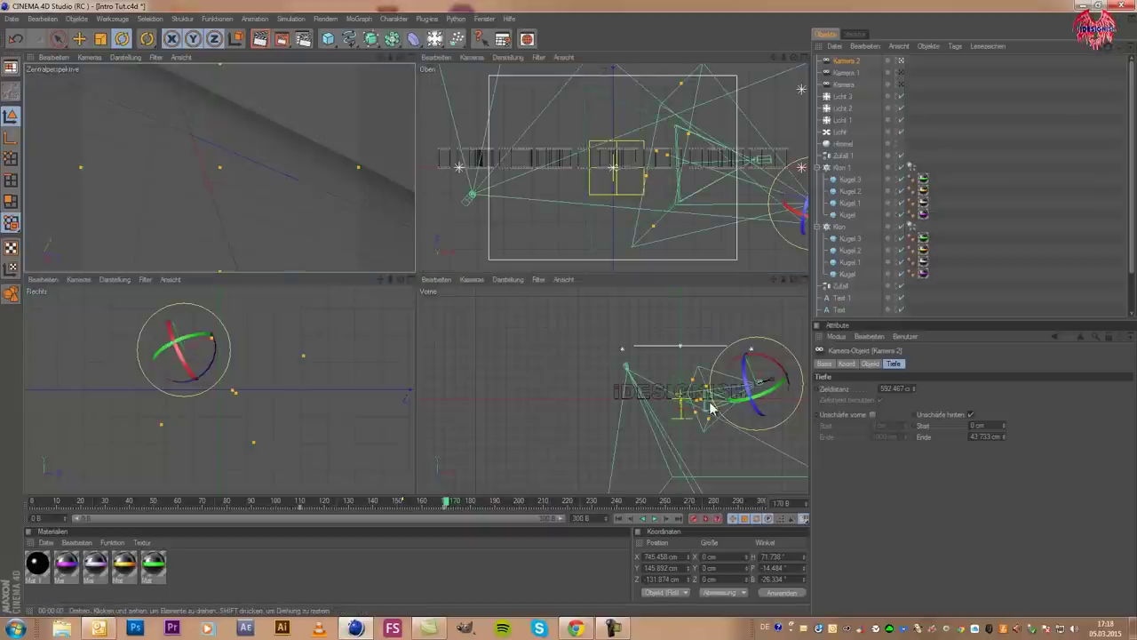
Shorten the focus distance with test renders, finally setting it to 412.344 cm
{"action": "left_click_drag", "start_coordinate": [704, 404], "coordinate": [569, 312]}
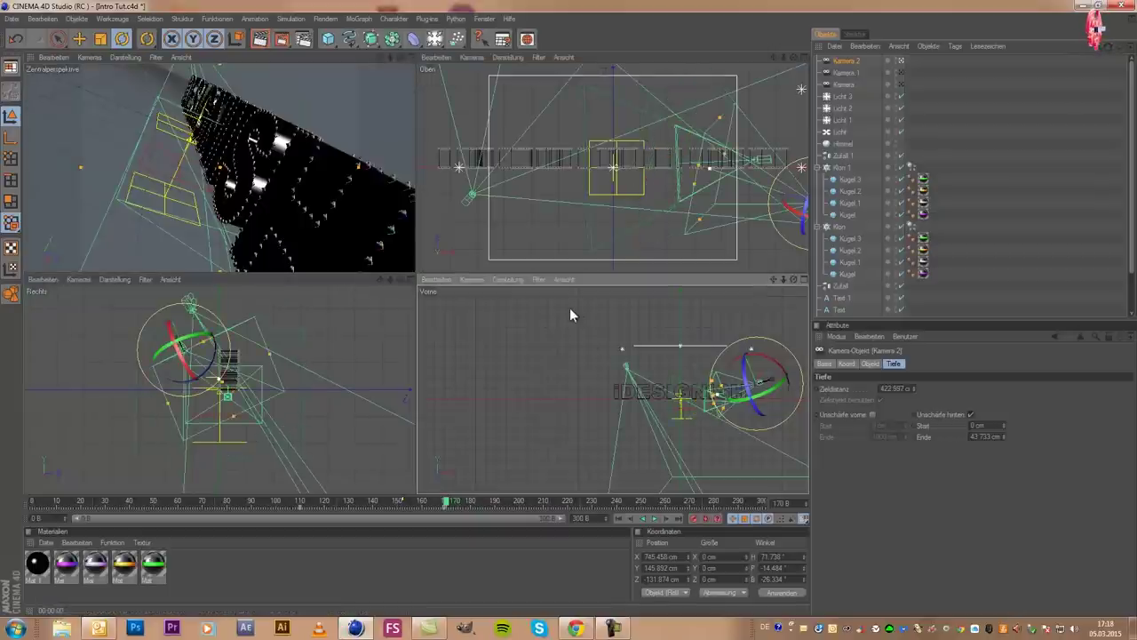
{"action": "middle_click", "coordinate": [271, 71]}
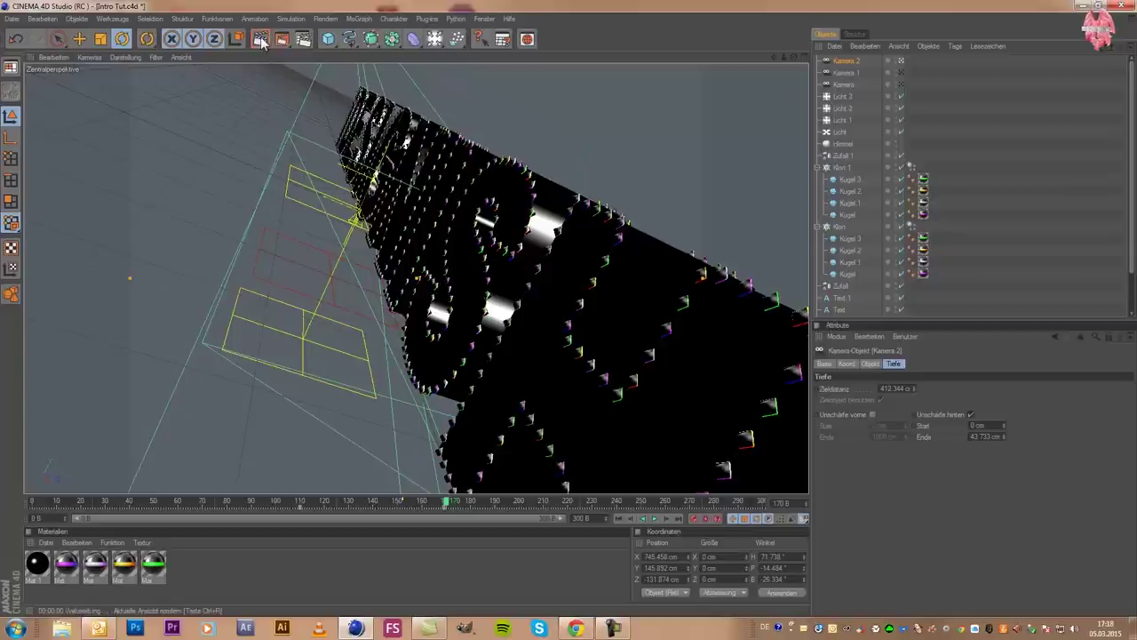
{"action": "left_click", "coordinate": [263, 43]}
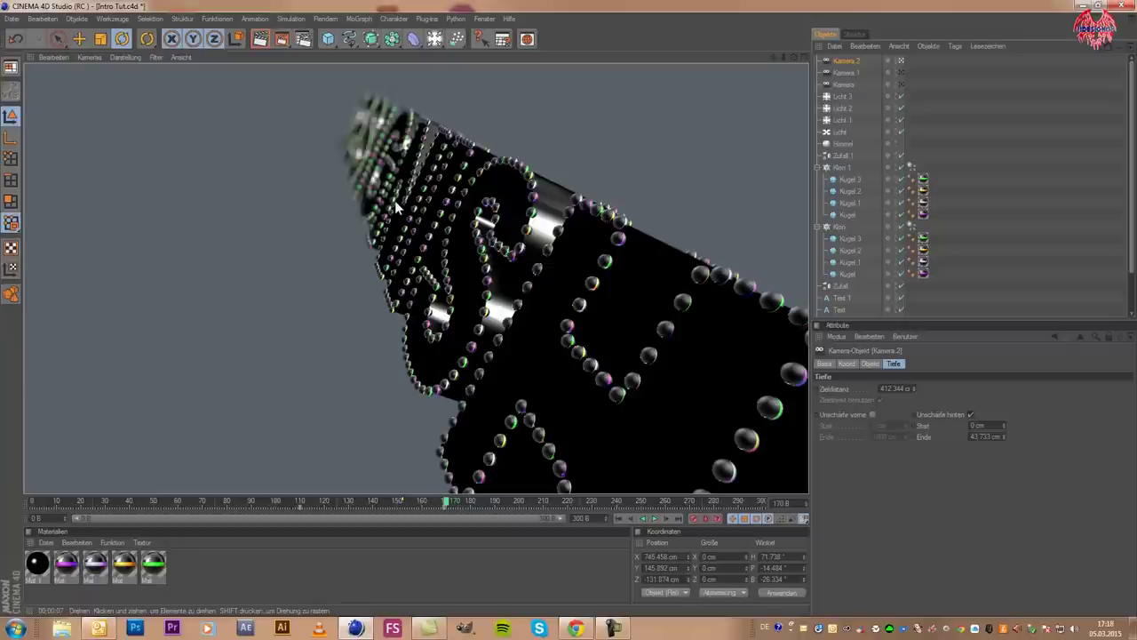
{"action": "middle_click", "coordinate": [395, 200]}
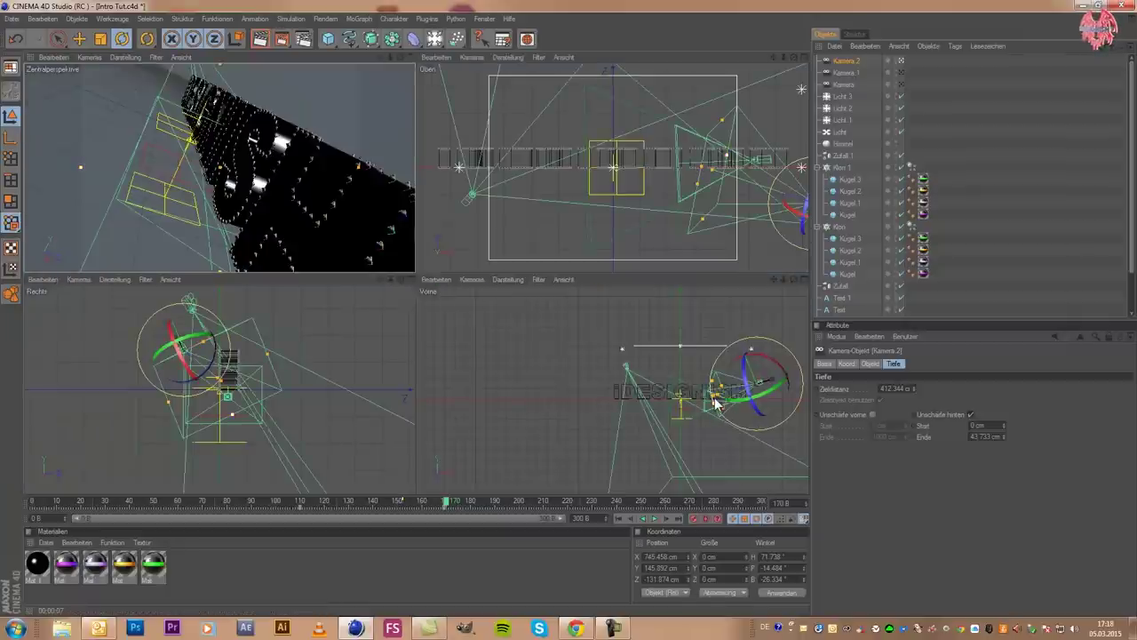
{"action": "left_click_drag", "start_coordinate": [716, 402], "coordinate": [570, 307]}
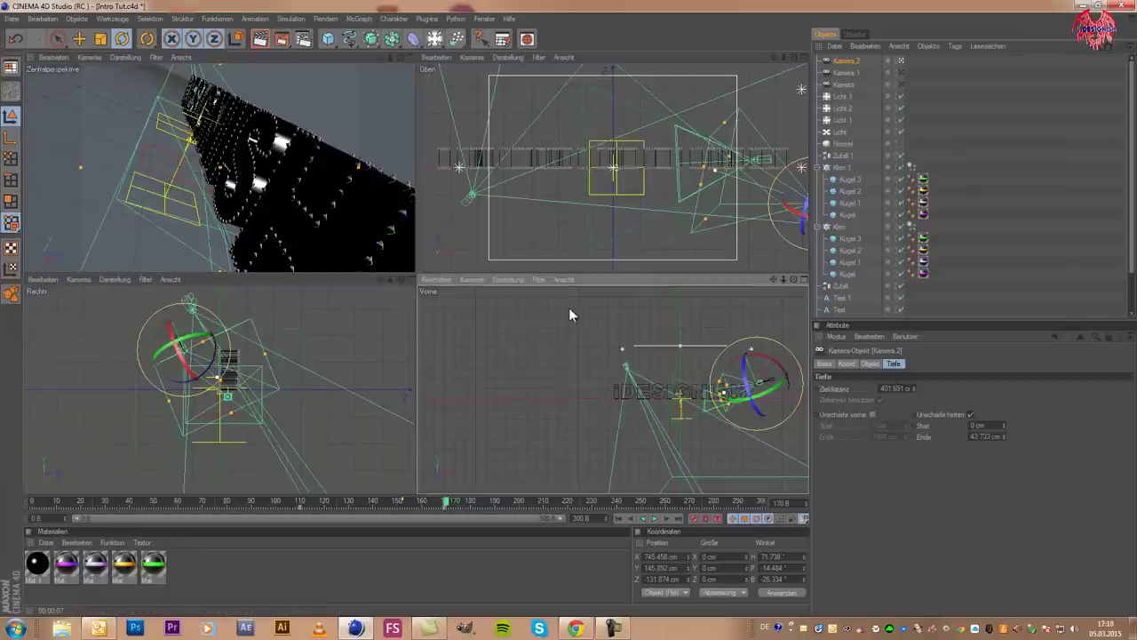
{"action": "middle_click", "coordinate": [356, 133]}
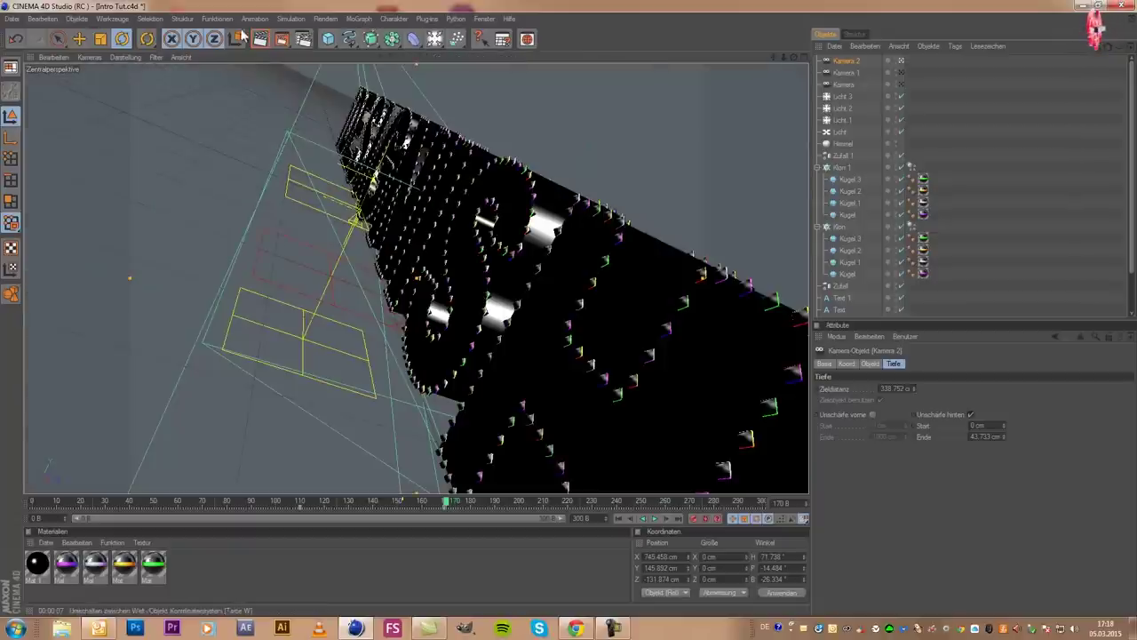
{"action": "left_click", "coordinate": [260, 46]}
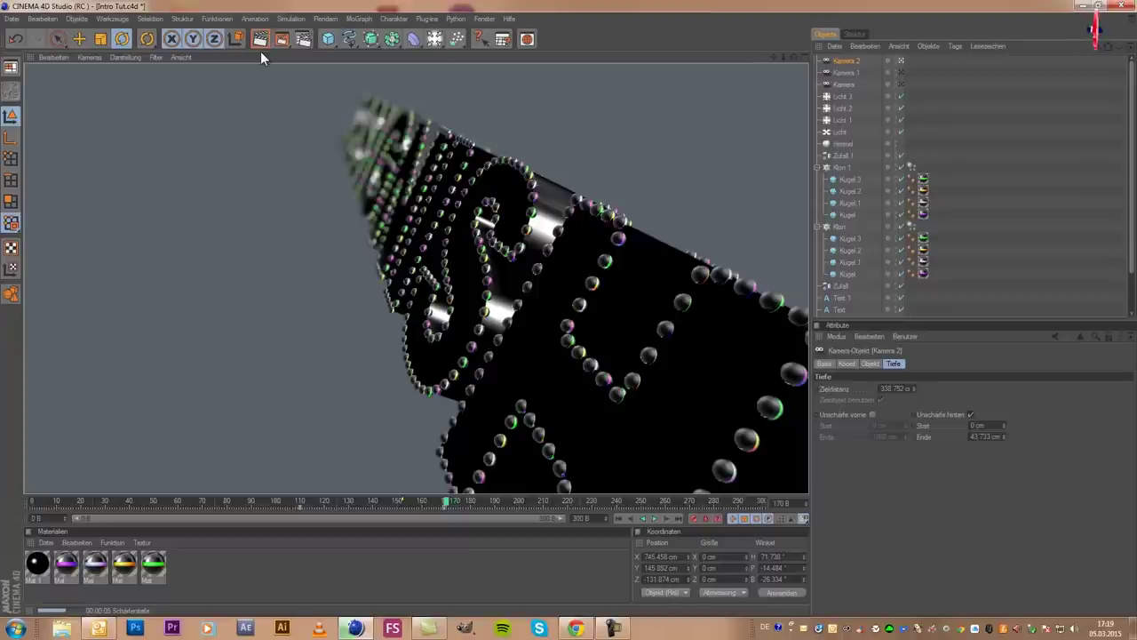
{"action": "middle_click", "coordinate": [275, 177]}
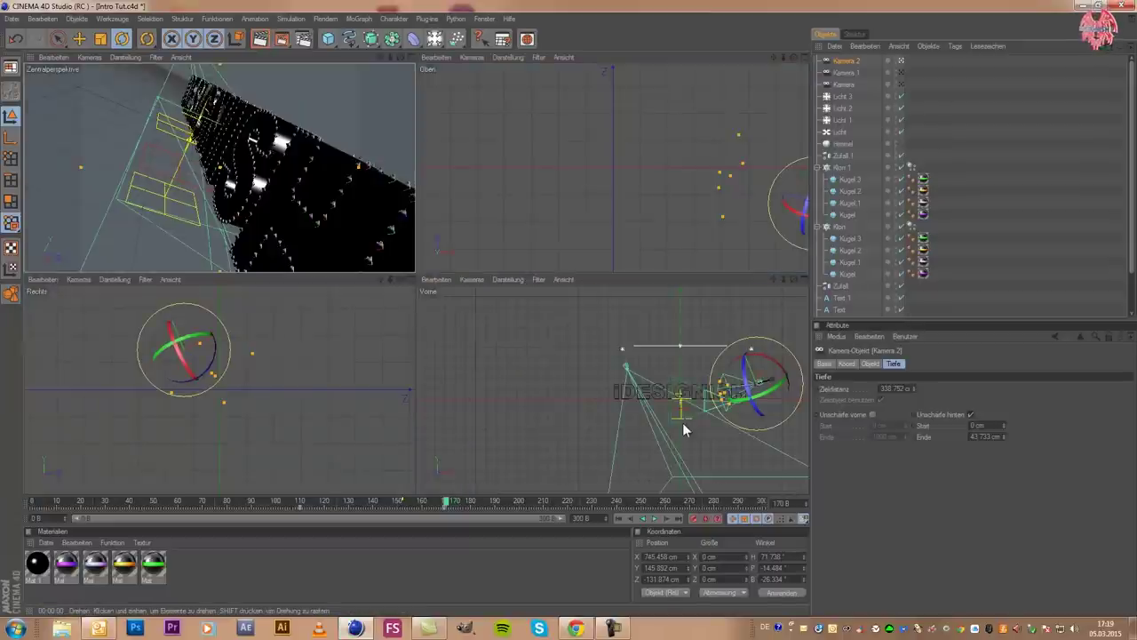
{"action": "left_click", "coordinate": [683, 413]}
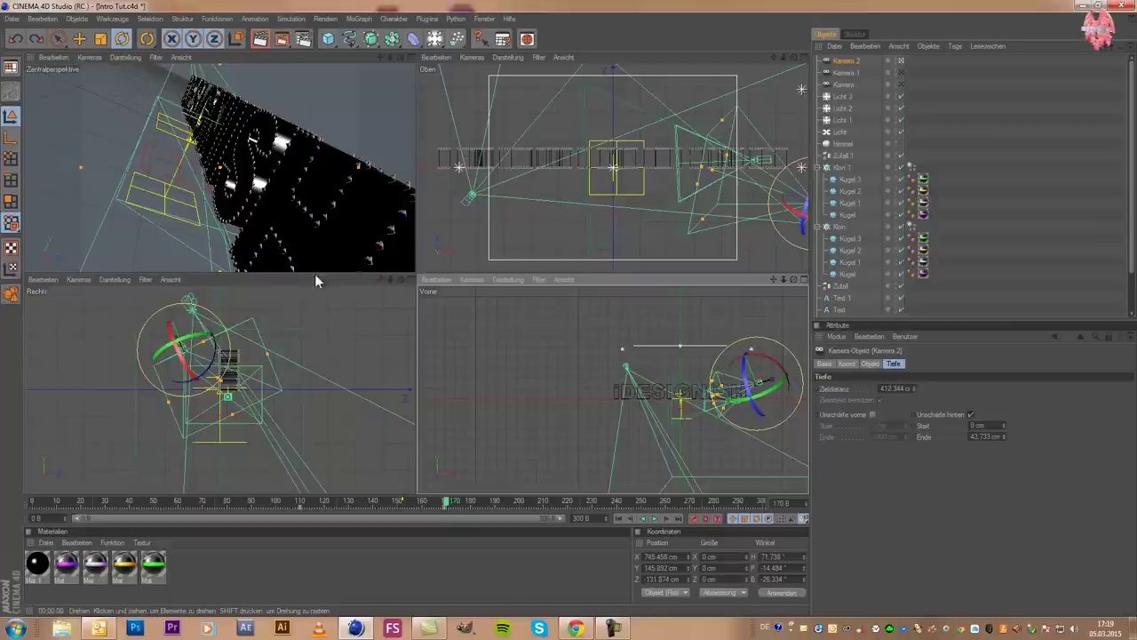
{"action": "middle_click", "coordinate": [317, 181]}
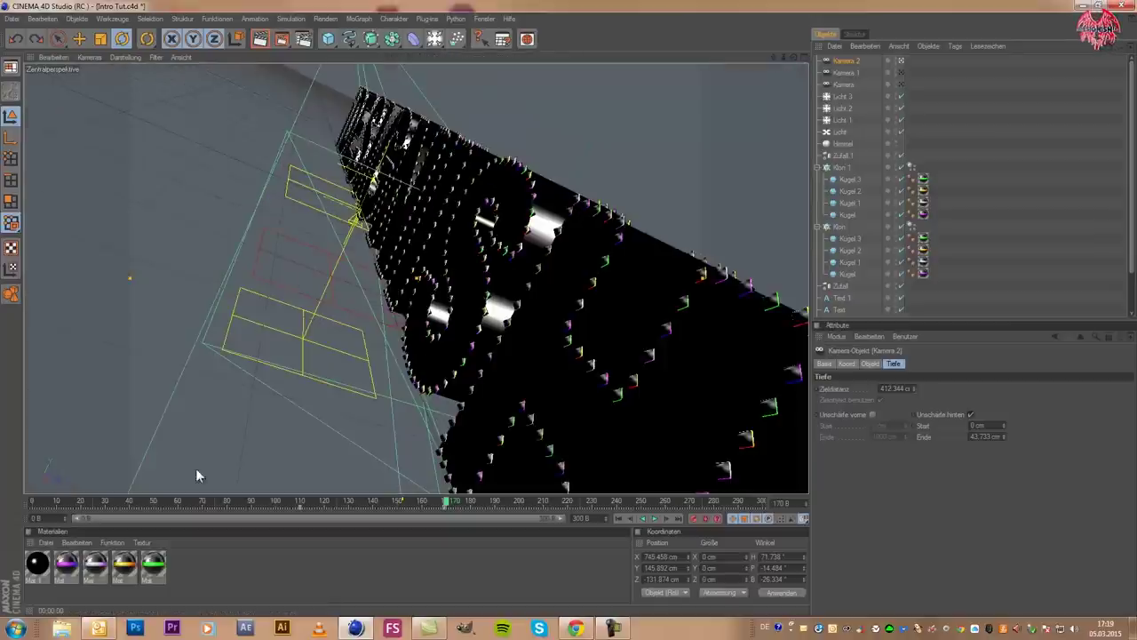
Enable Spiegelung on Mat 1 with a Fresnel texture and render a preview of the shiny text
{"action": "double_click", "coordinate": [37, 562]}
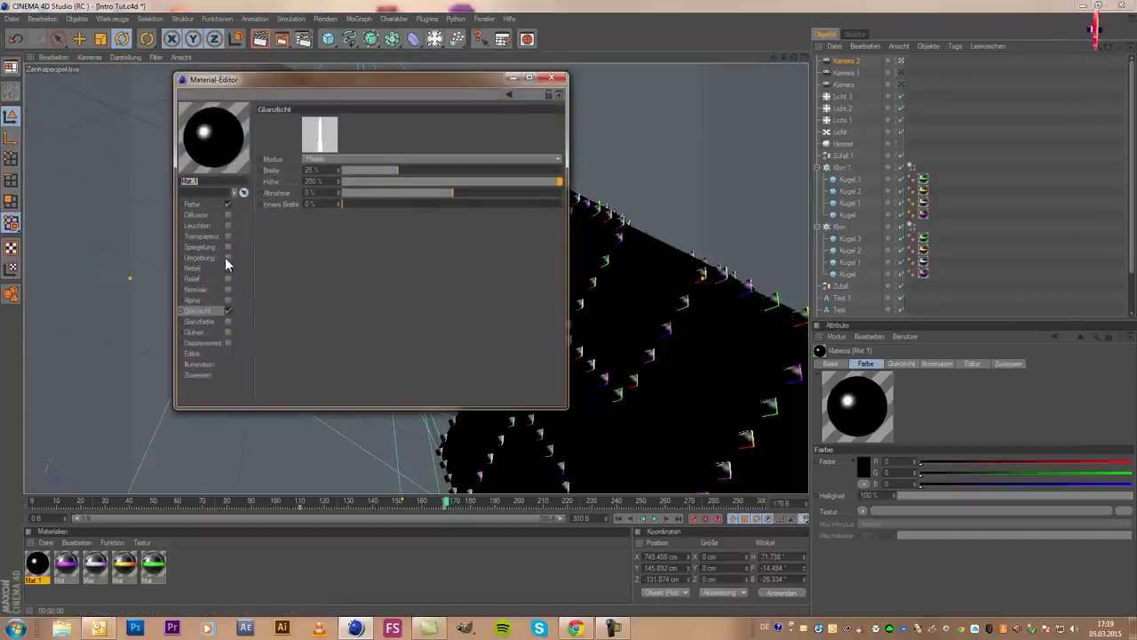
{"action": "left_click", "coordinate": [227, 246]}
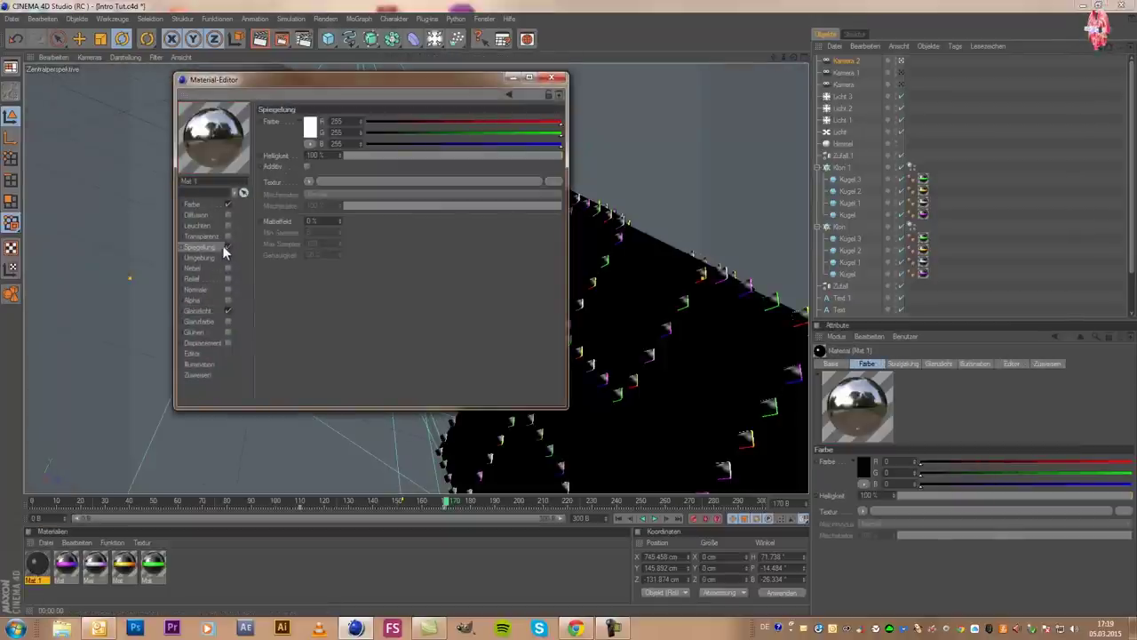
{"action": "left_click", "coordinate": [308, 181]}
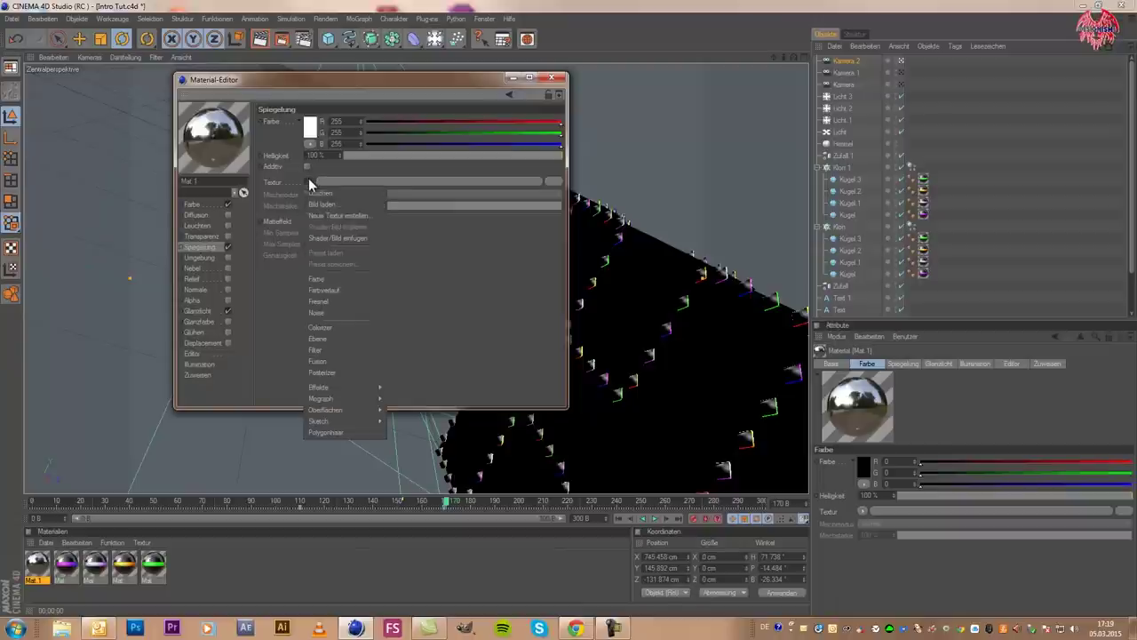
{"action": "left_click", "coordinate": [347, 301]}
{"action": "left_click", "coordinate": [551, 77]}
{"action": "left_click", "coordinate": [259, 40]}
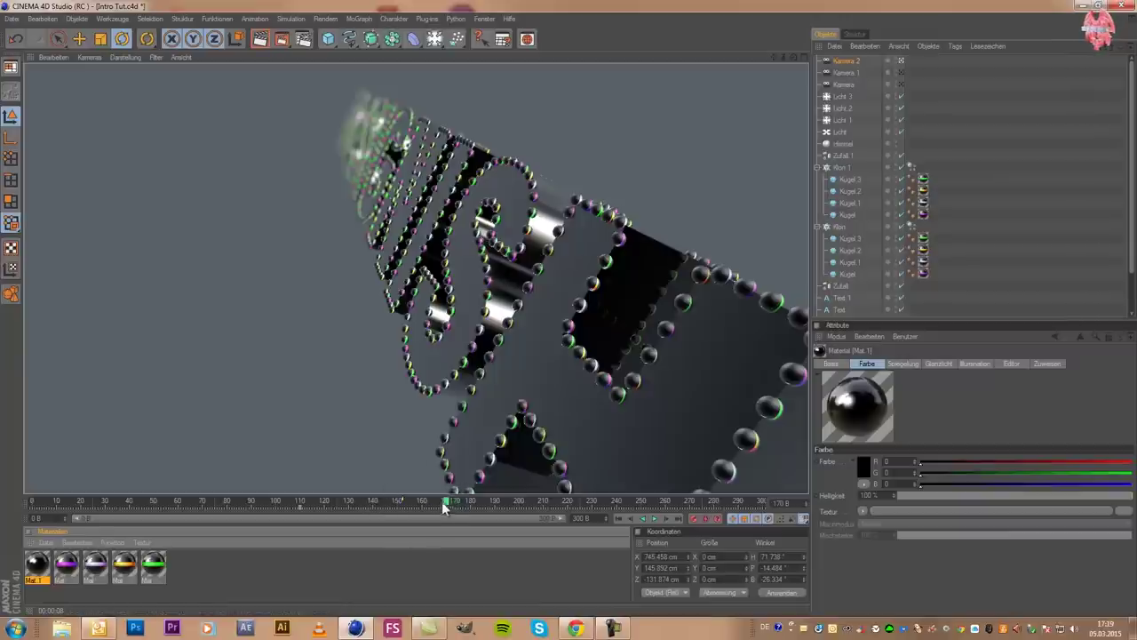
{"action": "left_click", "coordinate": [169, 134]}
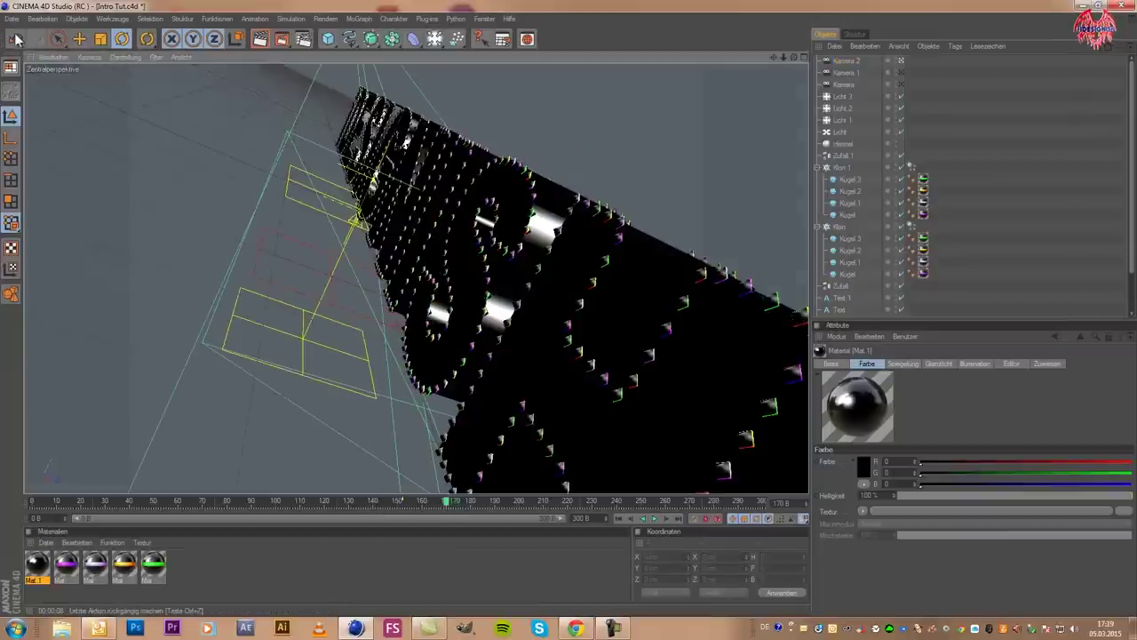
Save the project and switch the viewport to the editor camera
{"action": "left_click", "coordinate": [12, 19]}
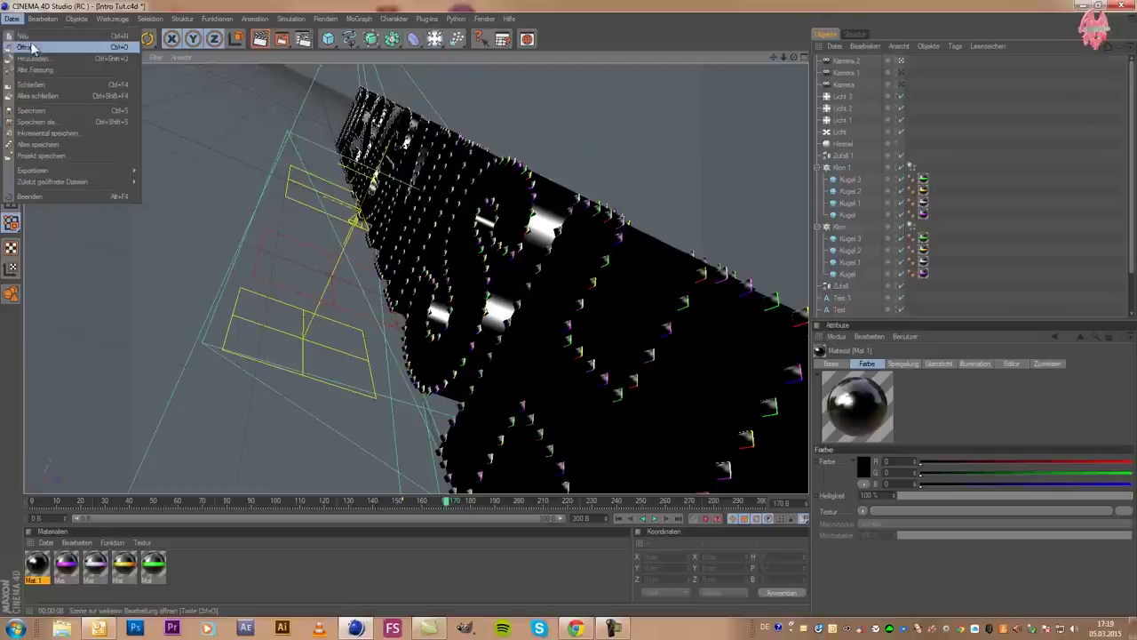
{"action": "left_click", "coordinate": [58, 111]}
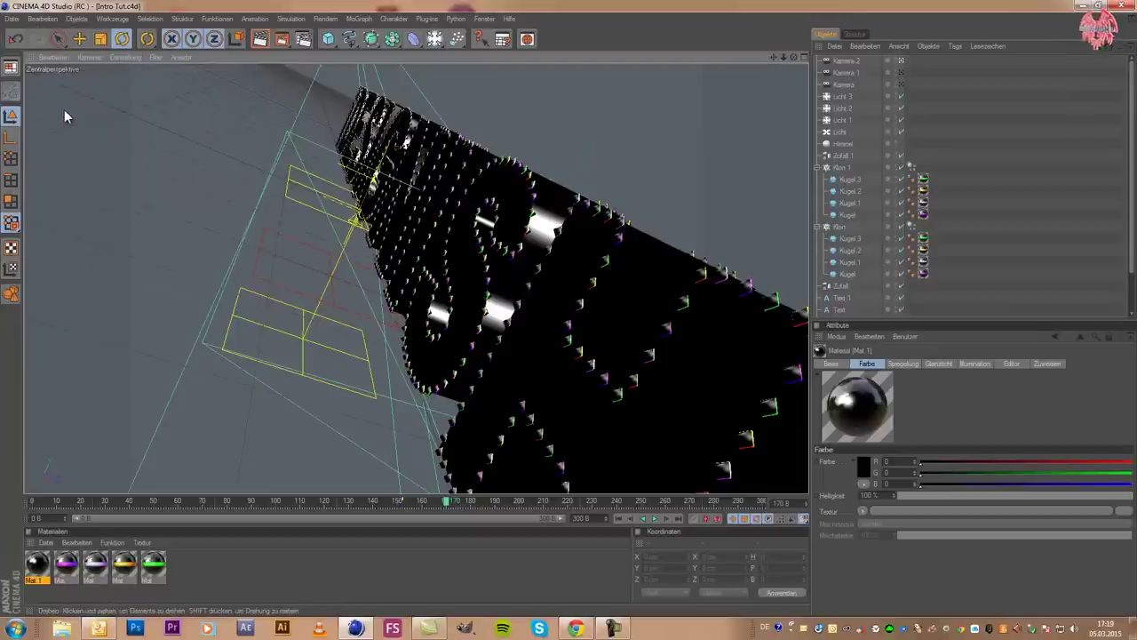
{"action": "left_click", "coordinate": [129, 57]}
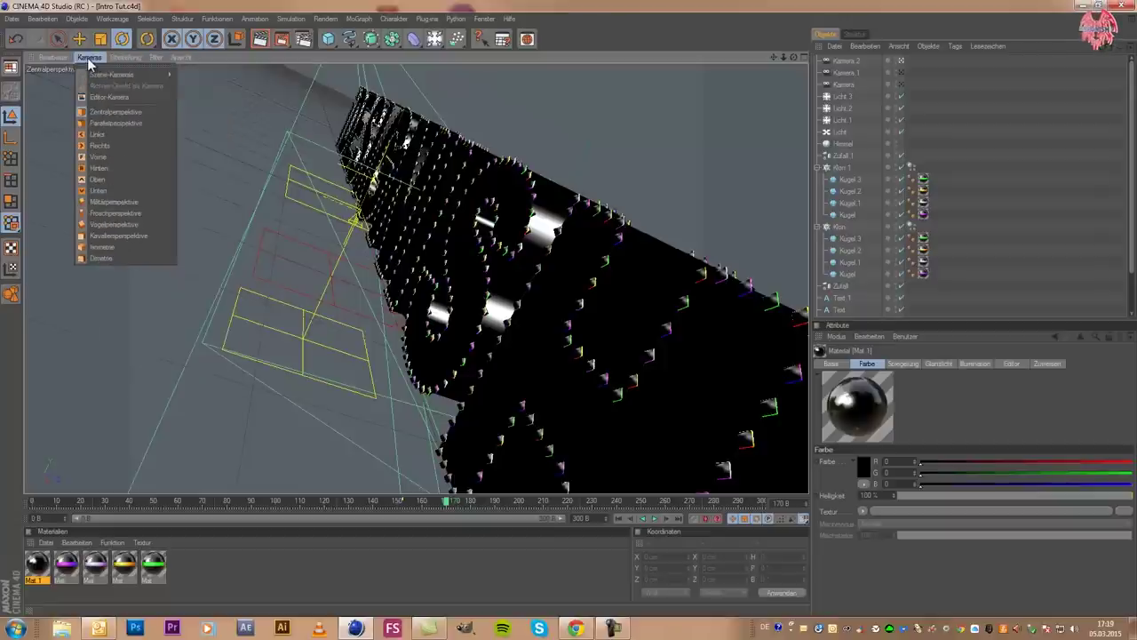
{"action": "left_click", "coordinate": [108, 97]}
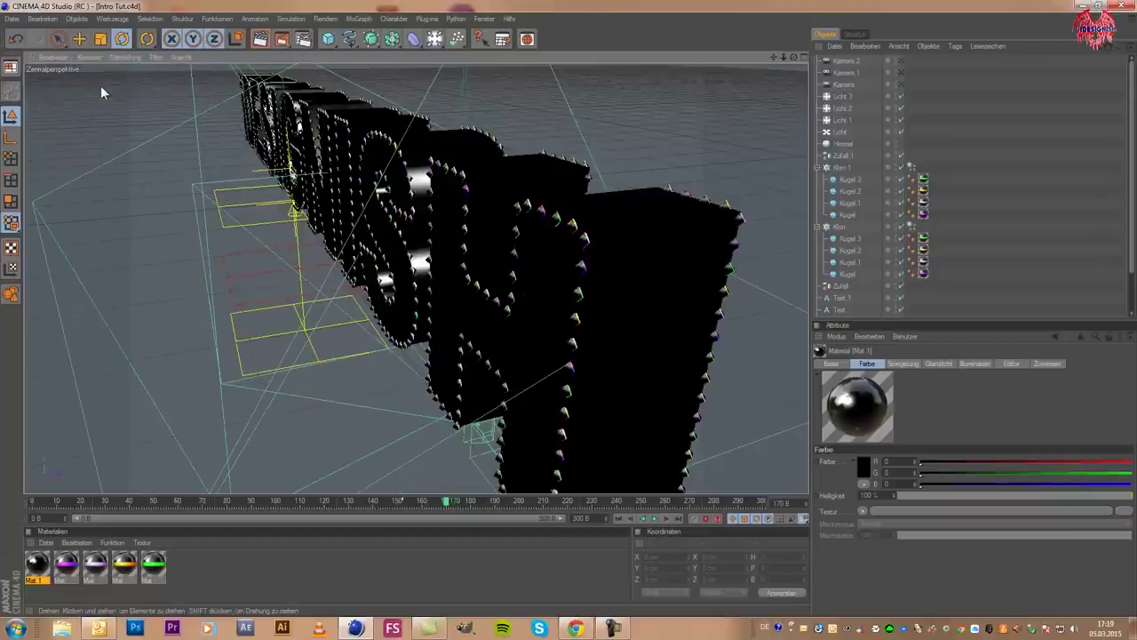
Frame the text from the front at about frame 159 and add Kamera 3 there
{"action": "left_click_drag", "start_coordinate": [796, 56], "coordinate": [568, 308]}
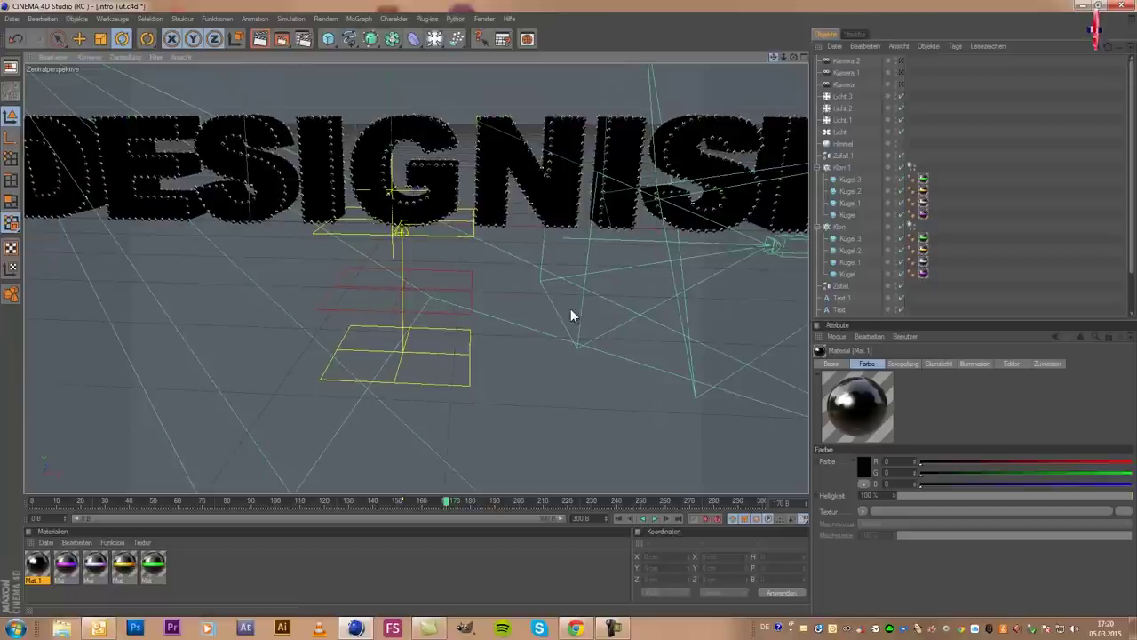
{"action": "left_click_drag", "start_coordinate": [770, 56], "coordinate": [716, 108]}
{"action": "left_click_drag", "start_coordinate": [771, 57], "coordinate": [566, 309]}
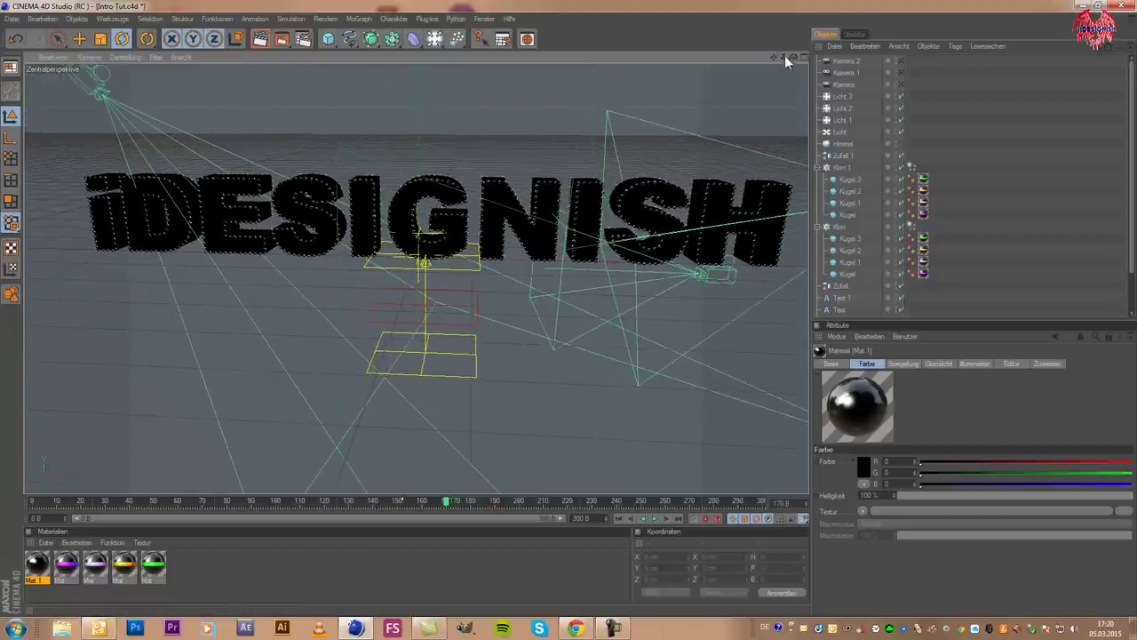
{"action": "left_click_drag", "start_coordinate": [794, 57], "coordinate": [567, 307]}
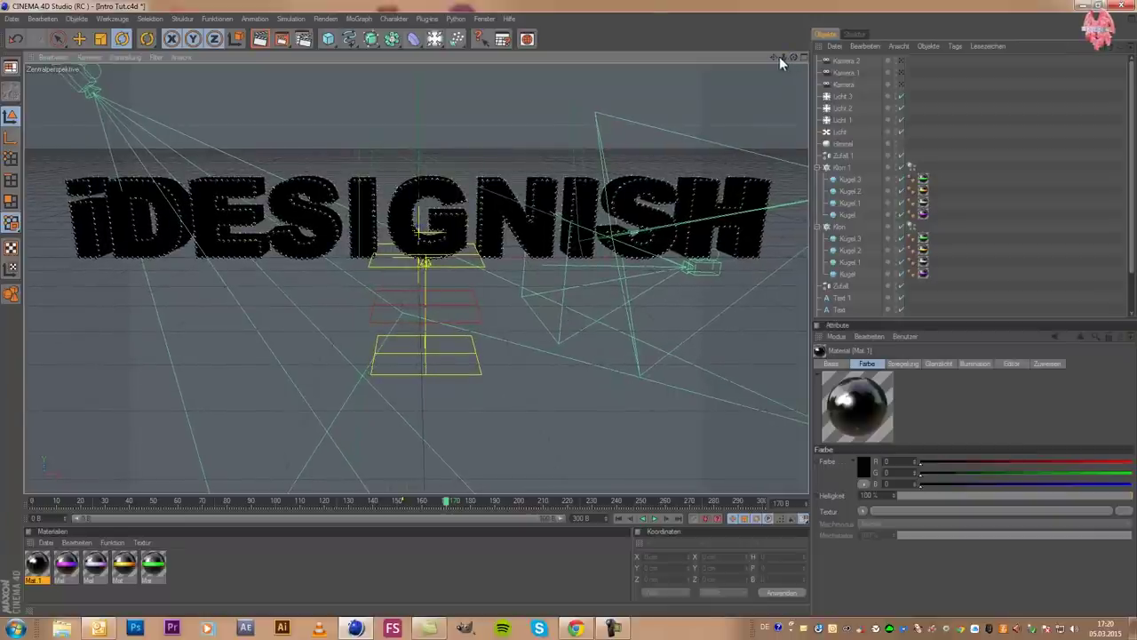
{"action": "left_click_drag", "start_coordinate": [569, 310], "coordinate": [684, 208]}
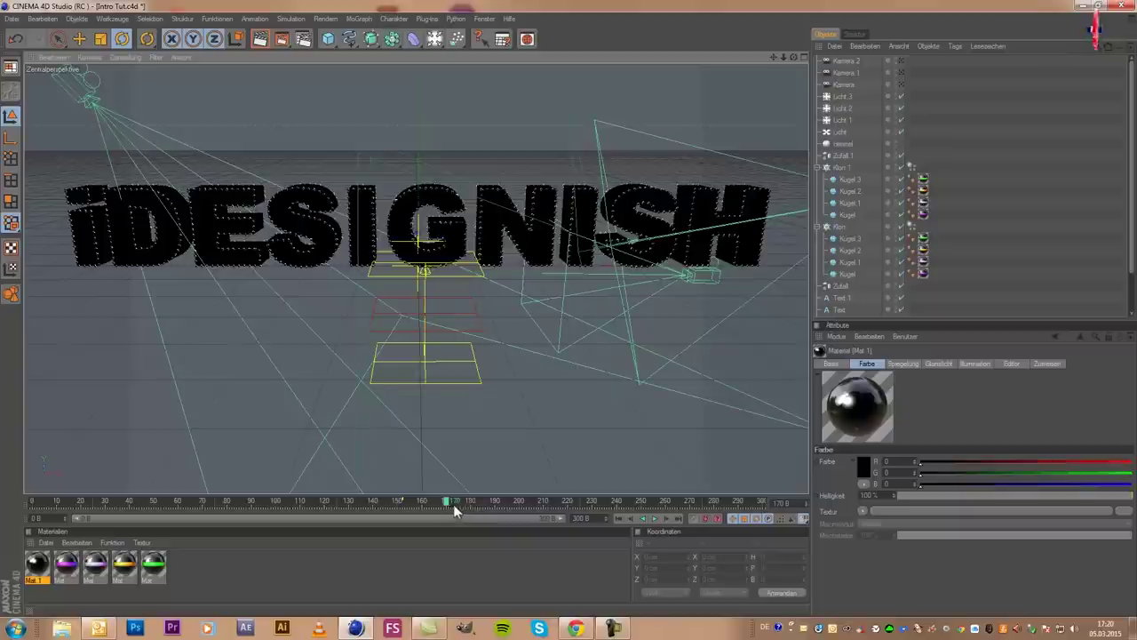
{"action": "mouse_move", "coordinate": [447, 505]}
{"action": "left_mouse_down"}
{"action": "mouse_move", "coordinate": [379, 503]}
{"action": "mouse_move", "coordinate": [437, 512]}
{"action": "mouse_move", "coordinate": [427, 515]}
{"action": "left_mouse_up"}
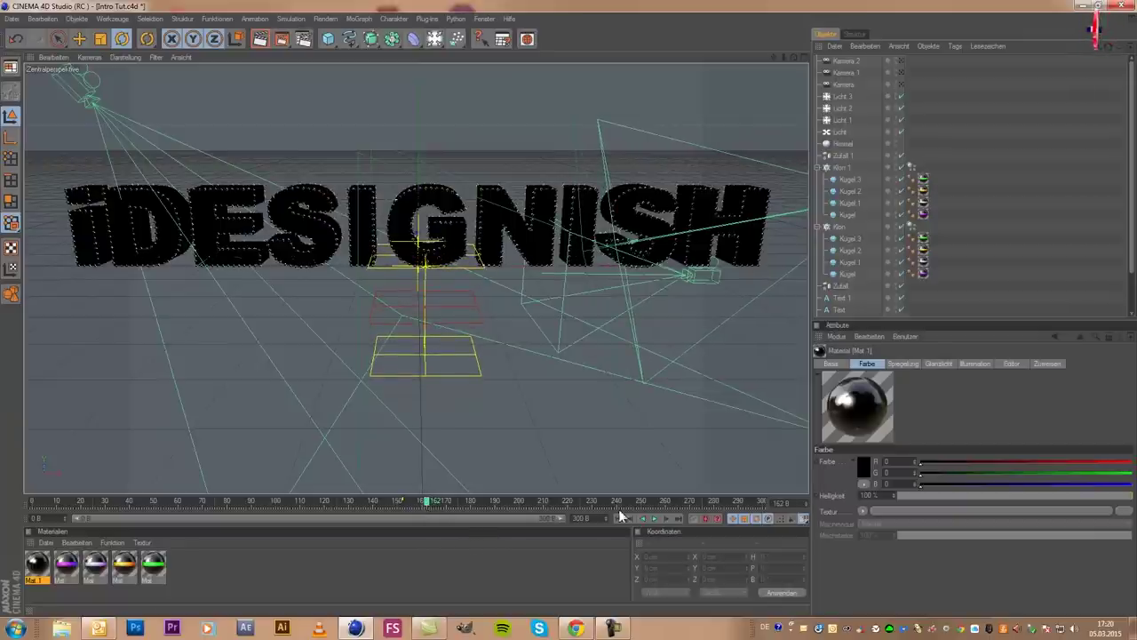
{"action": "left_click_drag", "start_coordinate": [435, 39], "coordinate": [475, 112]}
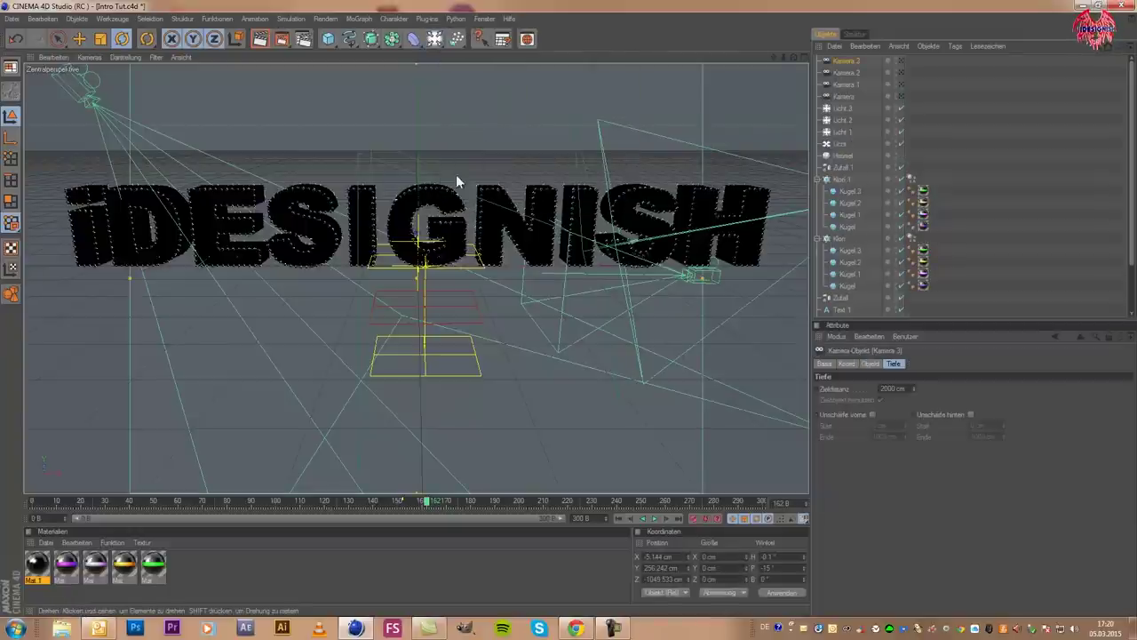
Look through Kamera 3 and play the animation from frame 177 to 184
{"action": "left_click", "coordinate": [85, 57]}
{"action": "mouse_move", "coordinate": [114, 75]}
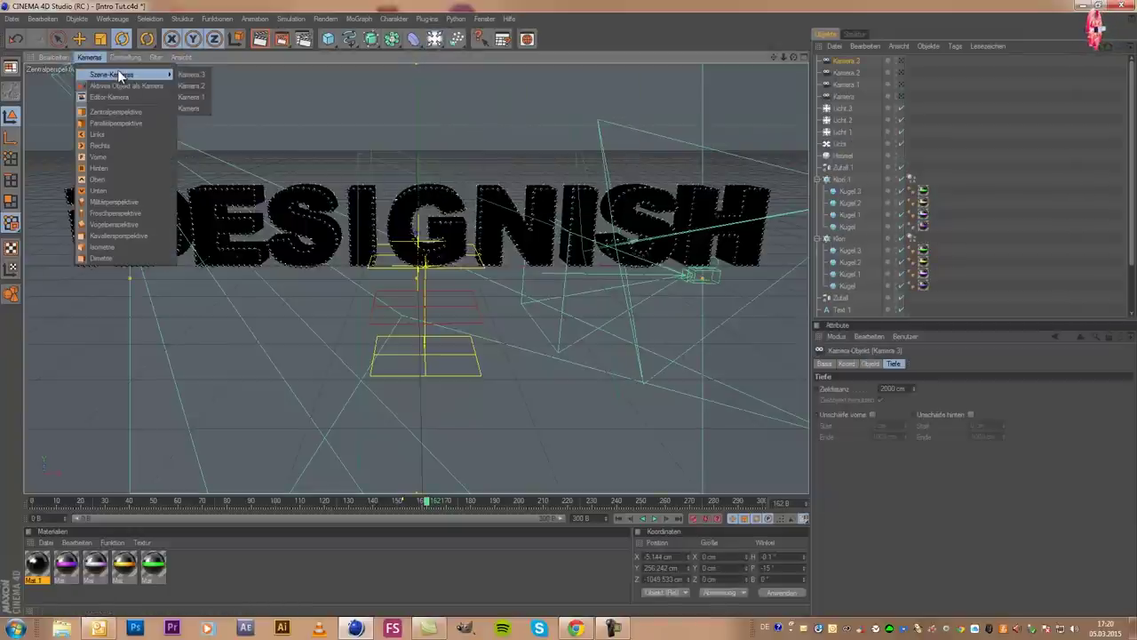
{"action": "left_click", "coordinate": [183, 76]}
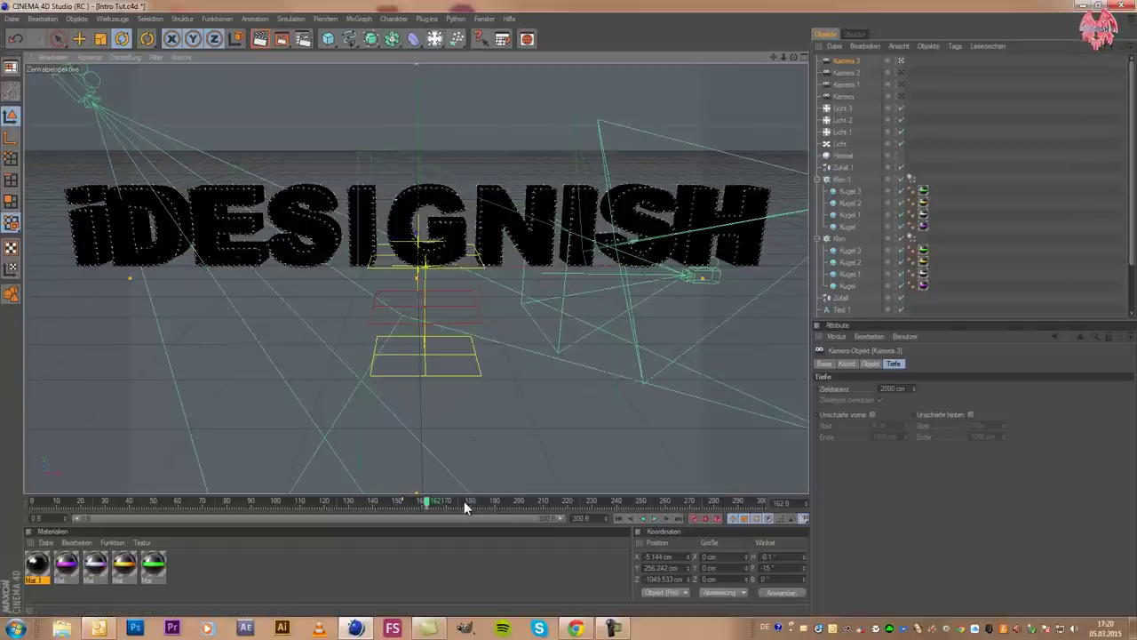
{"action": "left_click_drag", "start_coordinate": [457, 500], "coordinate": [462, 501]}
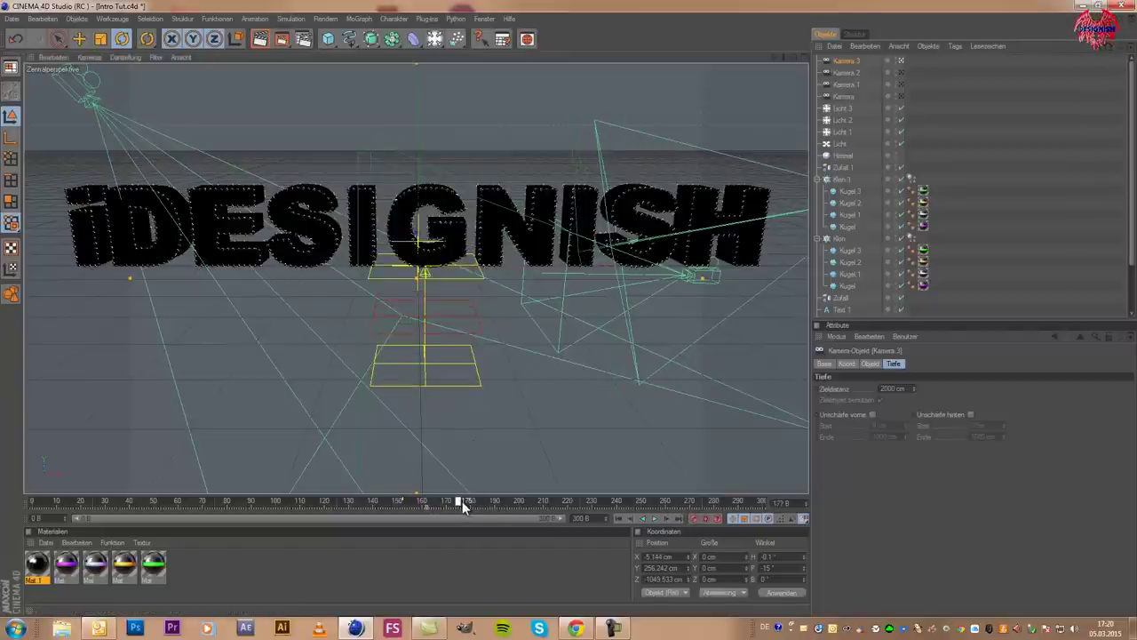
{"action": "left_click", "coordinate": [652, 518]}
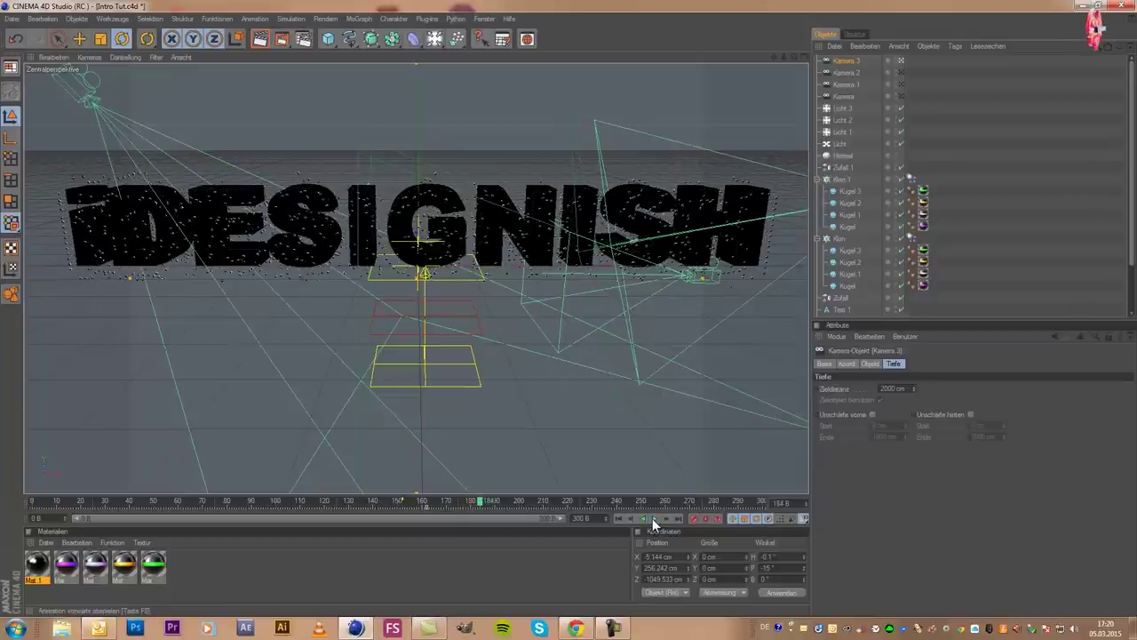
{"action": "left_click", "coordinate": [652, 518]}
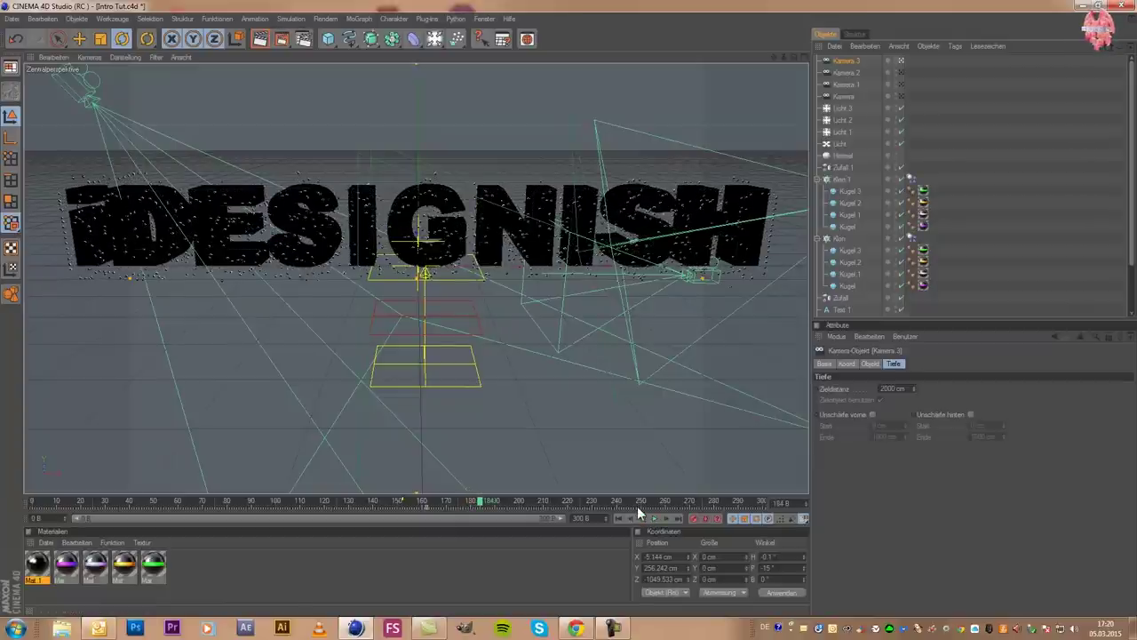
{"action": "left_click", "coordinate": [911, 178]}
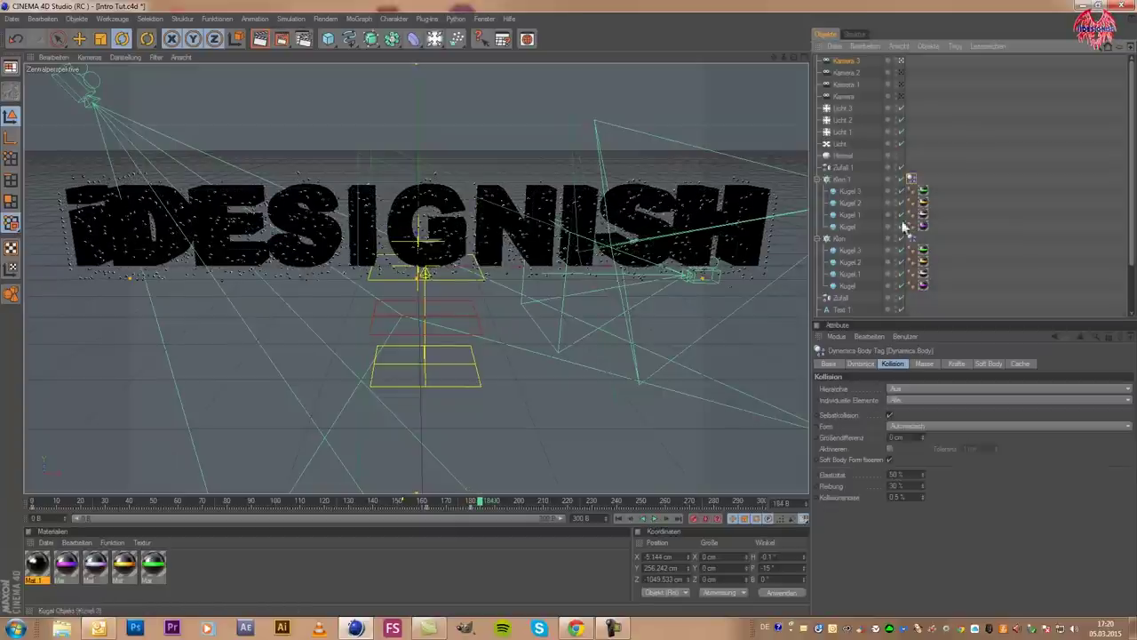
{"action": "left_click", "coordinate": [911, 238], "text": "ctrl"}
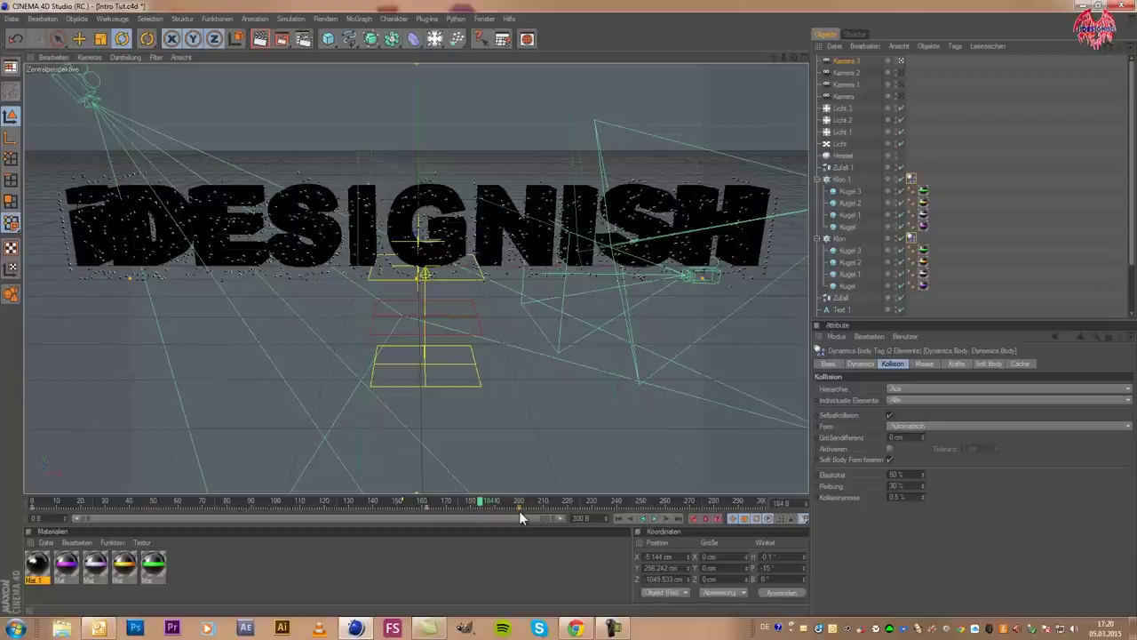
{"action": "left_click_drag", "start_coordinate": [456, 504], "coordinate": [326, 500]}
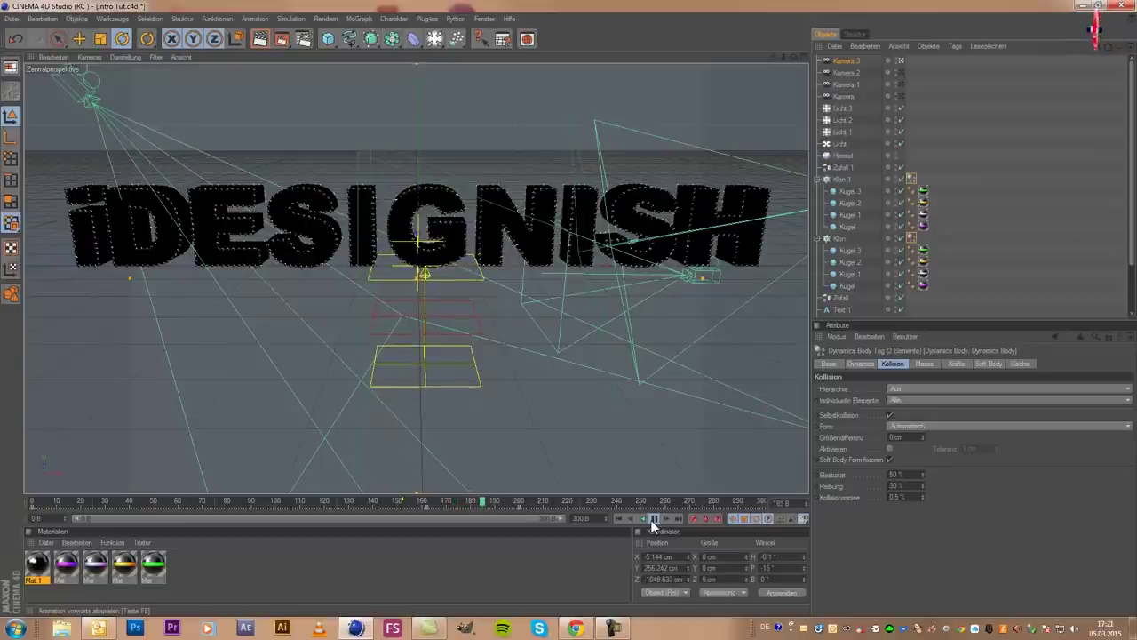
{"action": "left_click", "coordinate": [654, 520]}
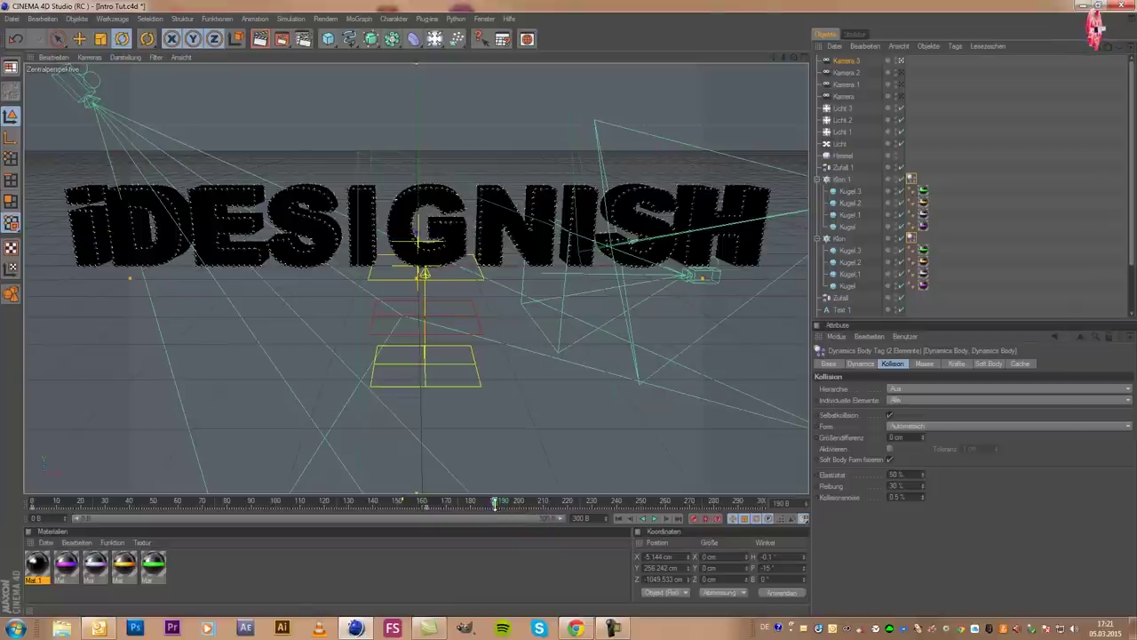
{"action": "left_click", "coordinate": [842, 61]}
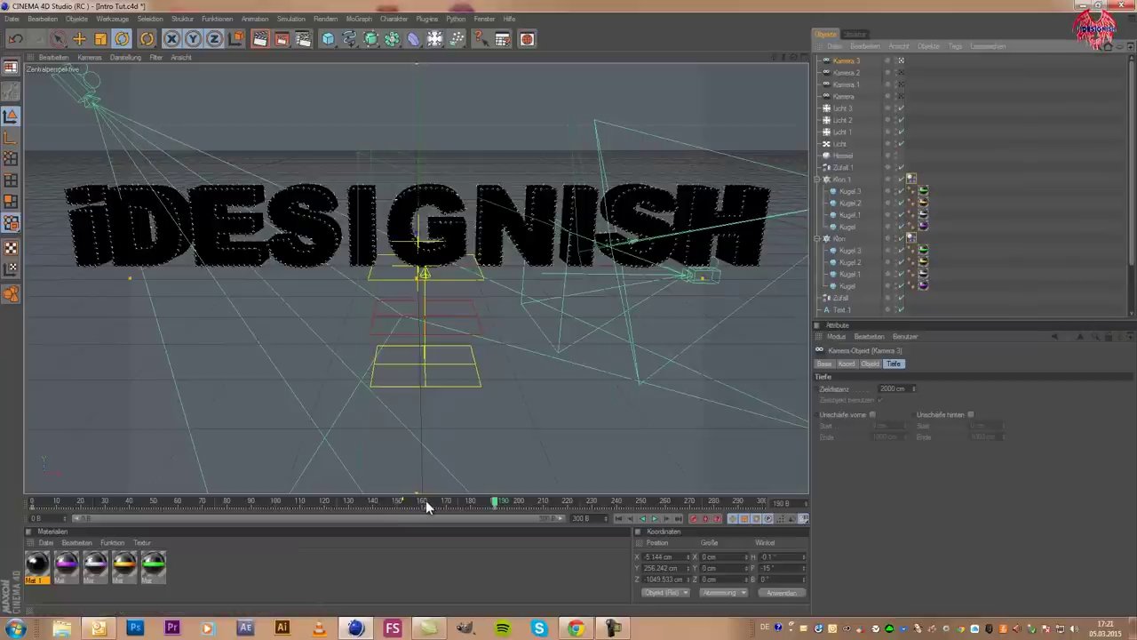
{"action": "left_click_drag", "start_coordinate": [425, 501], "coordinate": [473, 507]}
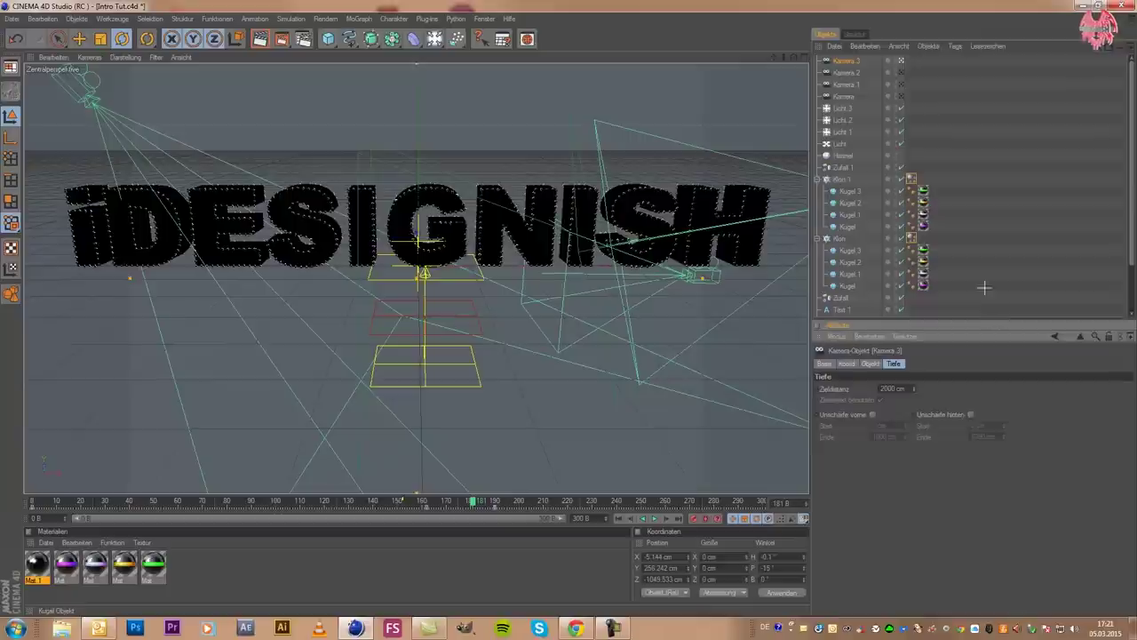
Reselect Kamera 3 and dolly it back so the whole iDESIGNISH text fits
{"action": "left_click", "coordinate": [978, 268]}
{"action": "left_click", "coordinate": [858, 60]}
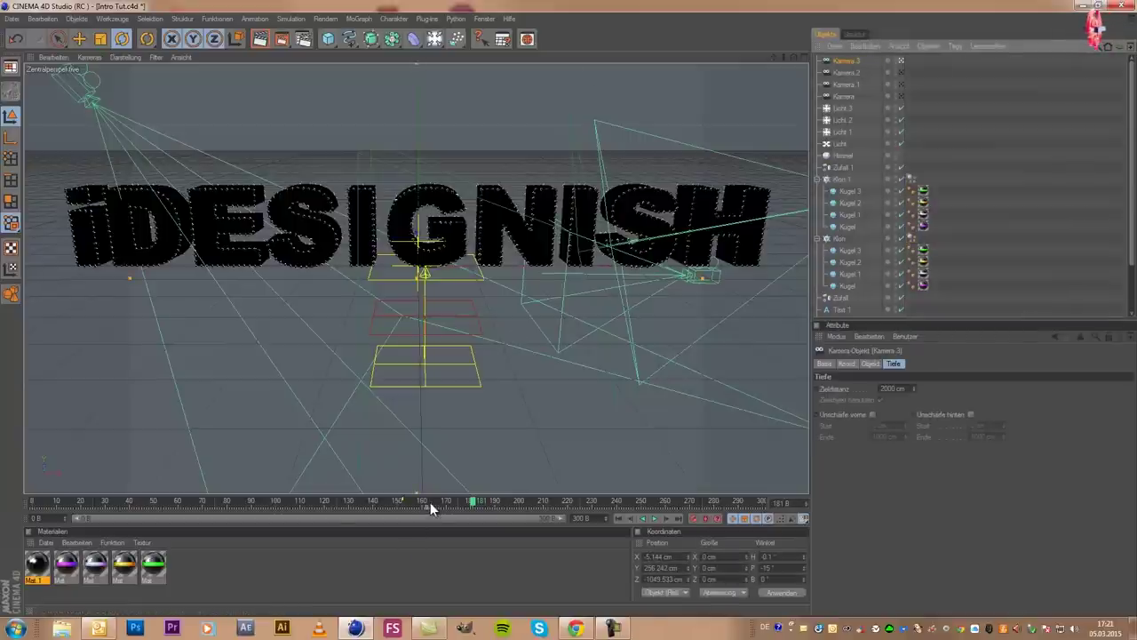
{"action": "scroll", "coordinate": [484, 372], "scroll_direction": "down", "scroll_amount": 2}
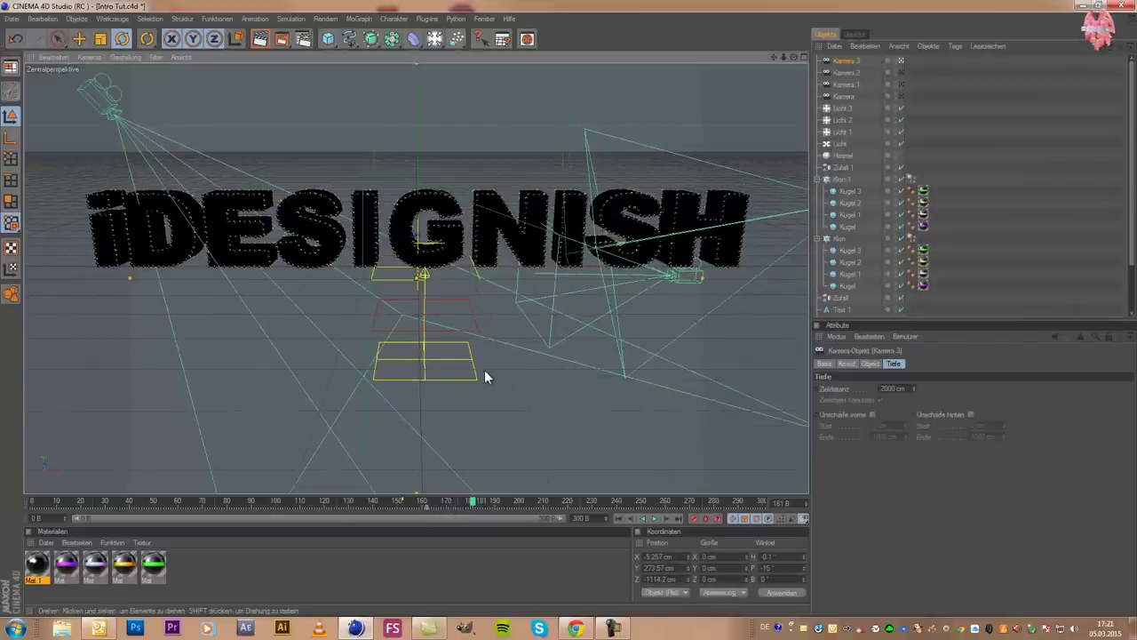
{"action": "scroll", "coordinate": [484, 370], "scroll_direction": "down", "scroll_amount": 1}
{"action": "scroll", "coordinate": [485, 369], "scroll_direction": "down", "scroll_amount": 1}
{"action": "scroll", "coordinate": [724, 88], "scroll_direction": "down", "scroll_amount": 1}
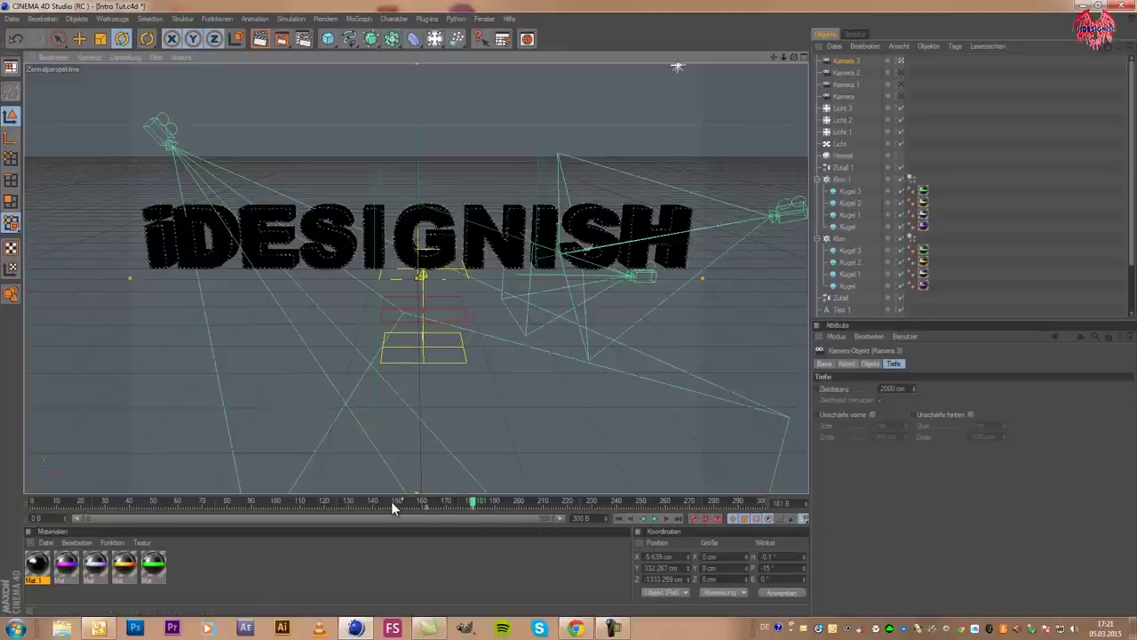
Replay the reassembly from frame 140 and stop at frame 234
{"action": "left_click_drag", "start_coordinate": [391, 501], "coordinate": [373, 501]}
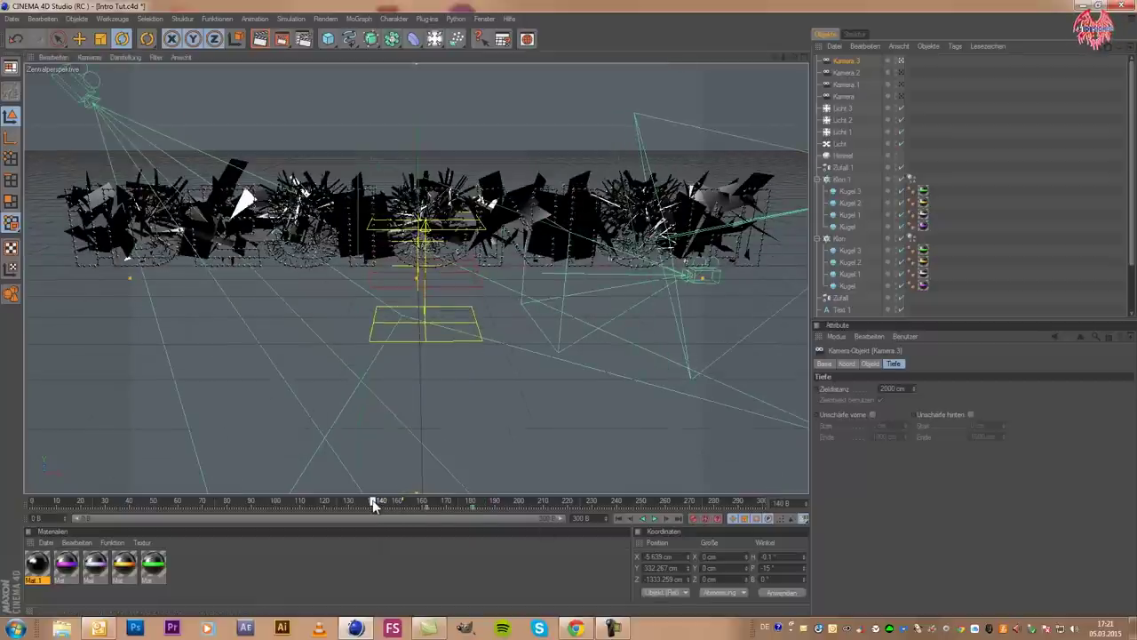
{"action": "left_click", "coordinate": [652, 517]}
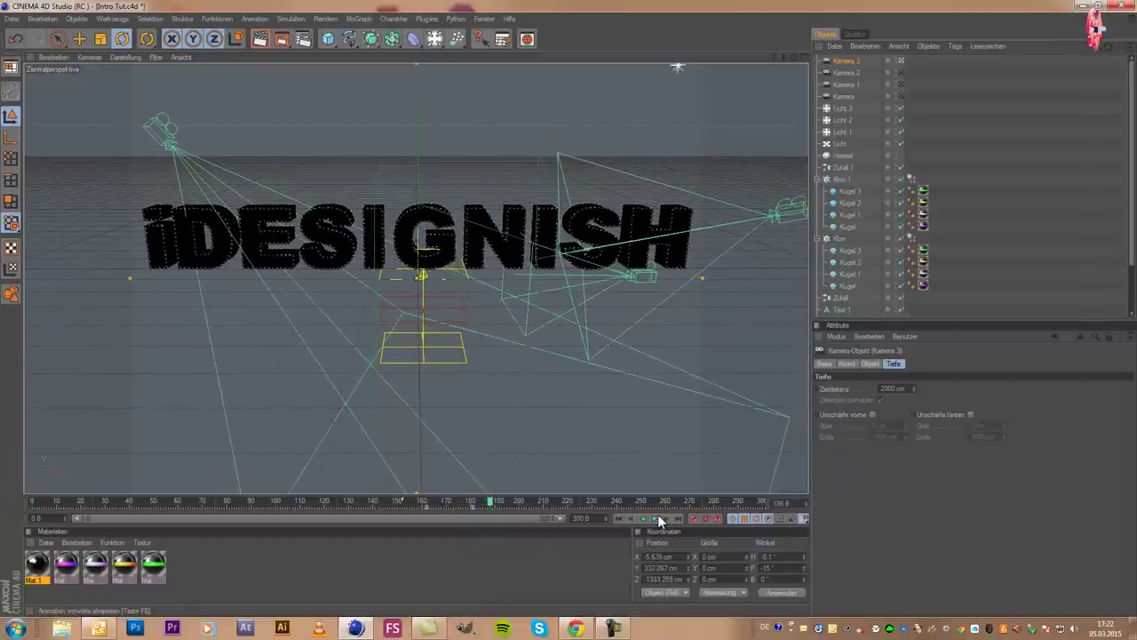
{"action": "left_click", "coordinate": [657, 517]}
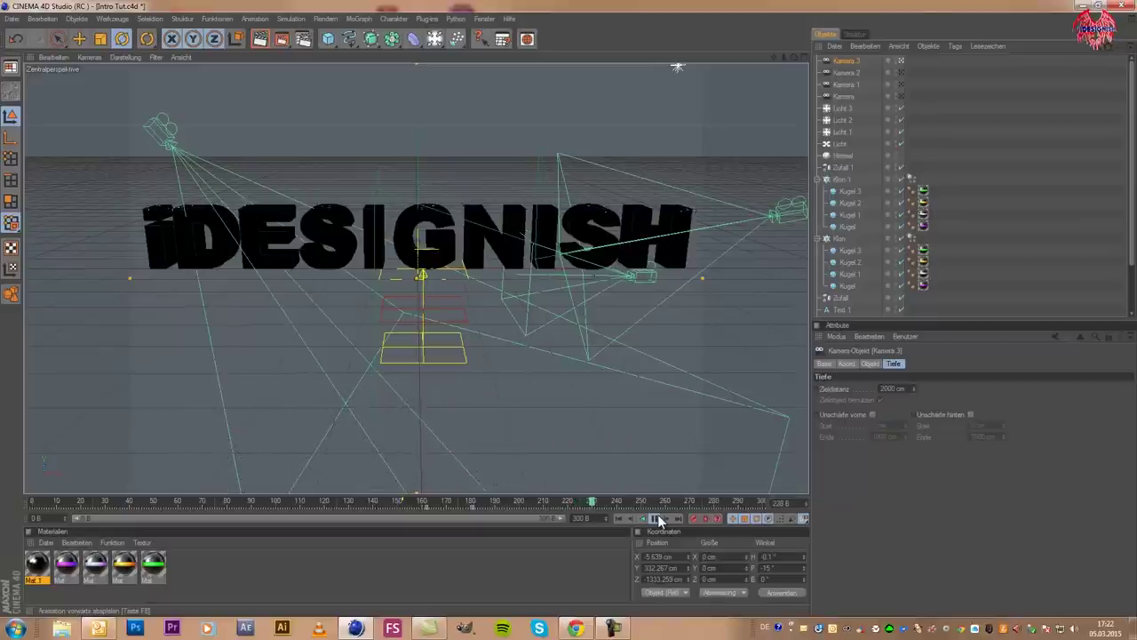
{"action": "left_click", "coordinate": [658, 517]}
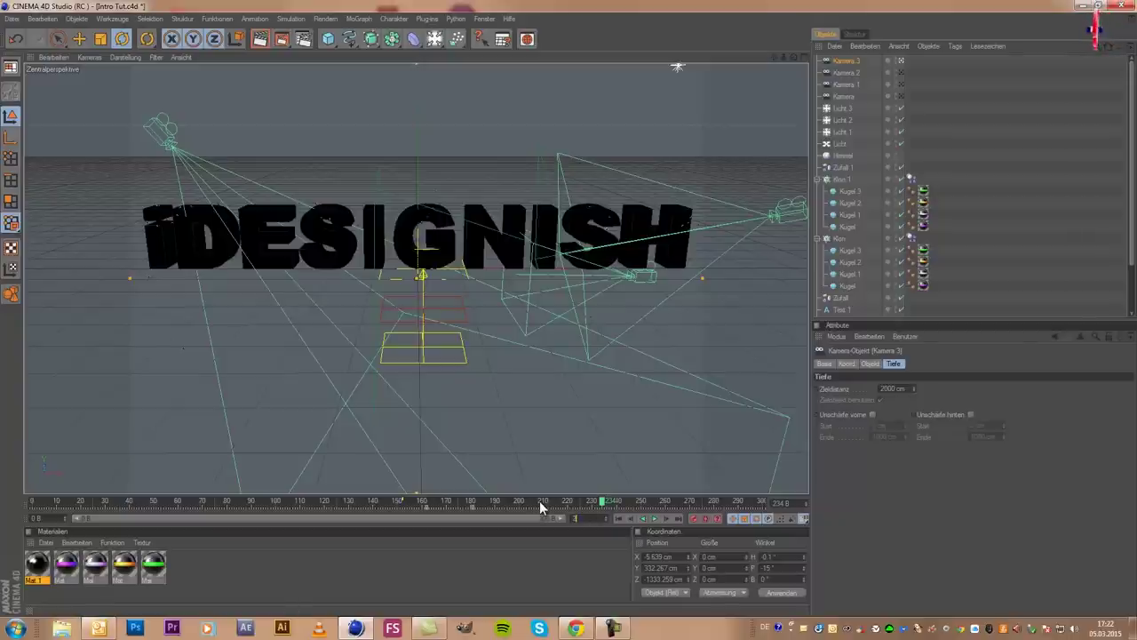
Enter 28 as the timeline's end frame and save the Intro Tut project
{"action": "type", "text": "28"}
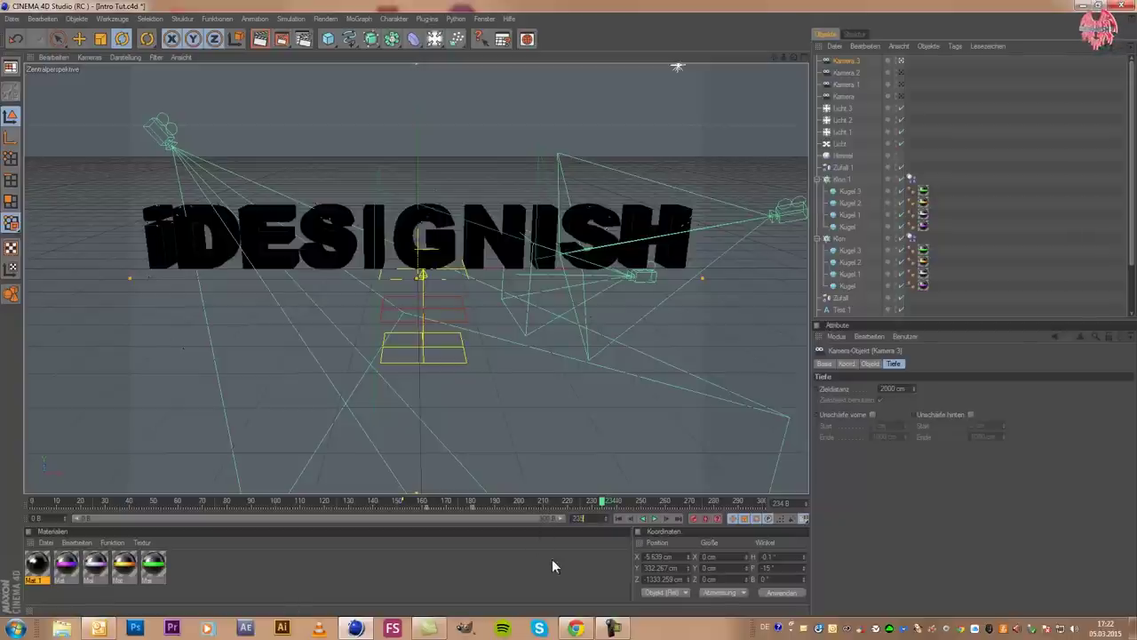
{"action": "left_click", "coordinate": [881, 511]}
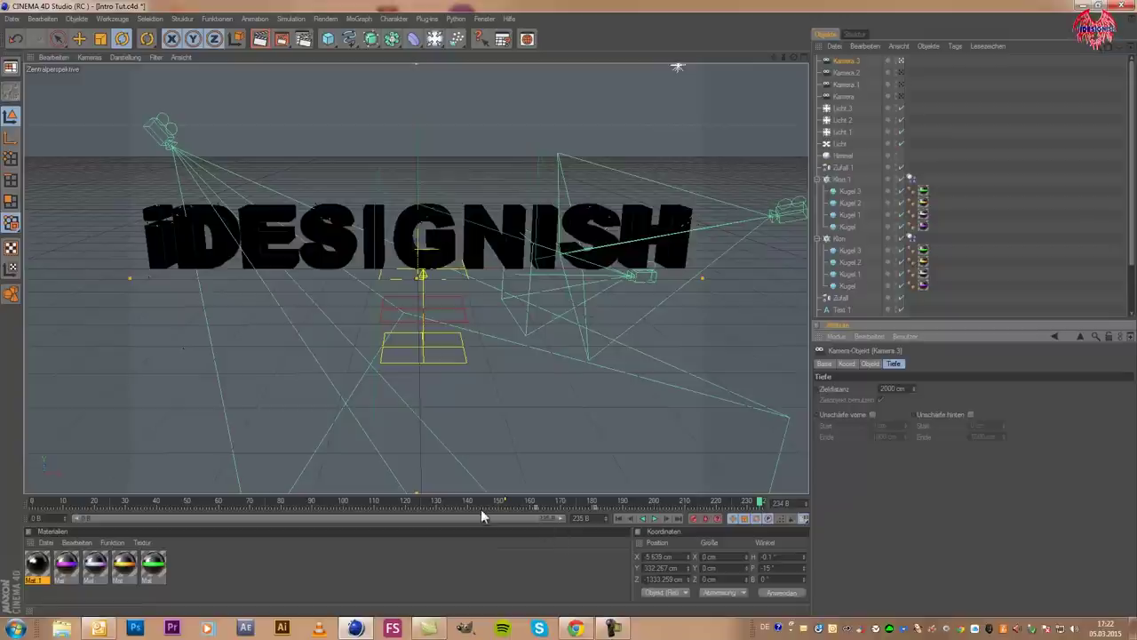
{"action": "left_click", "coordinate": [11, 19]}
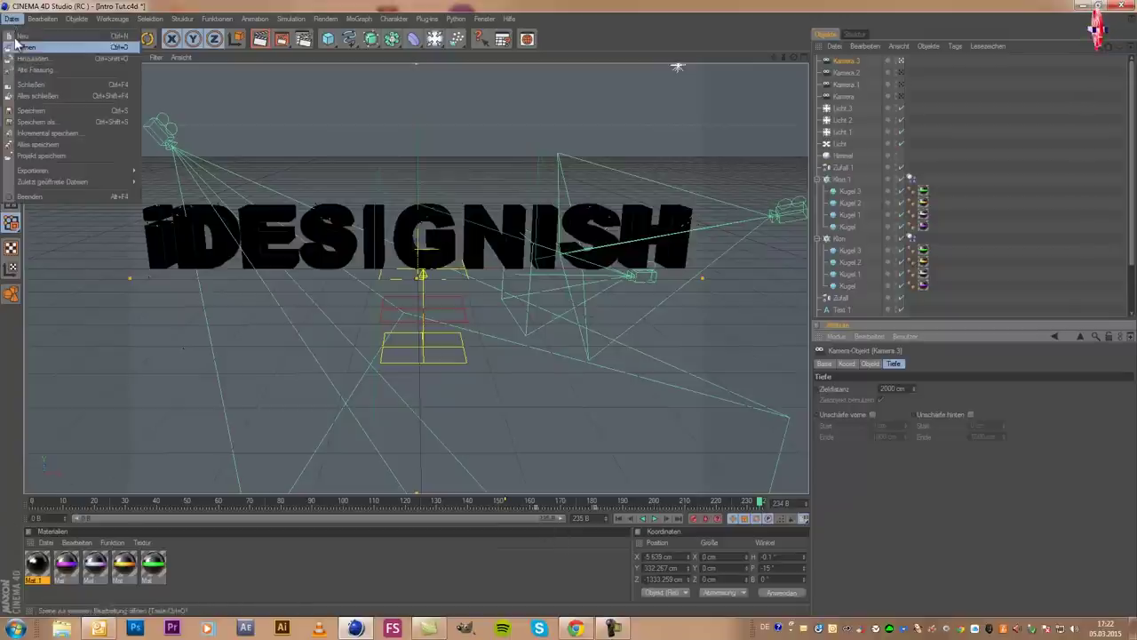
{"action": "left_click", "coordinate": [46, 111]}
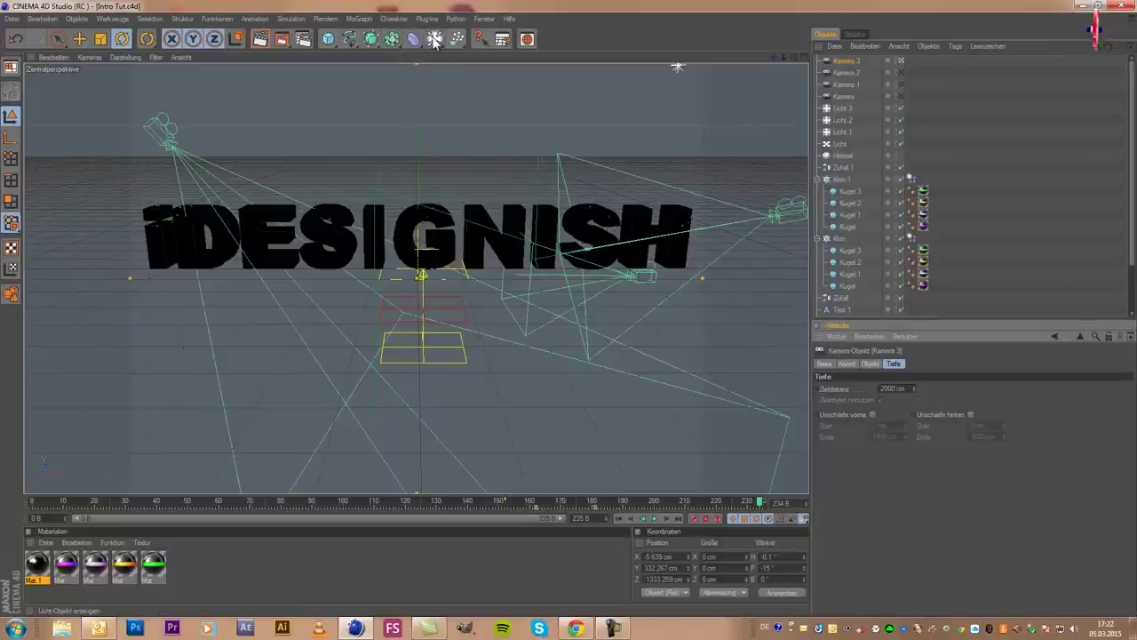
Add a Stage object to the scene and scrub to about frame 34
{"action": "left_click", "coordinate": [435, 39]}
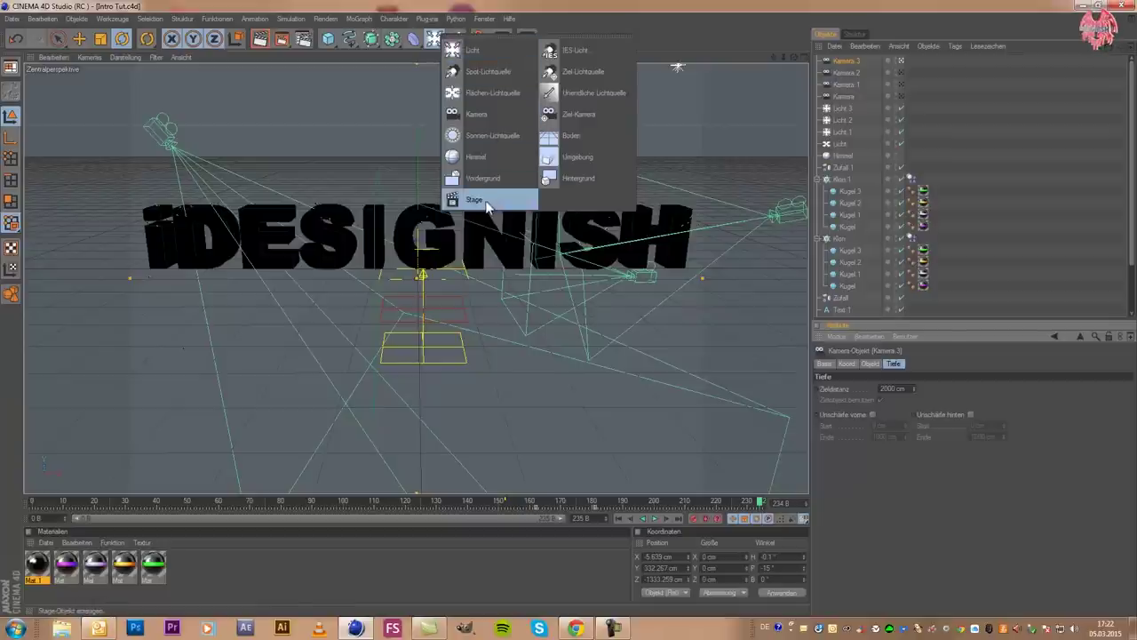
{"action": "left_click", "coordinate": [471, 199]}
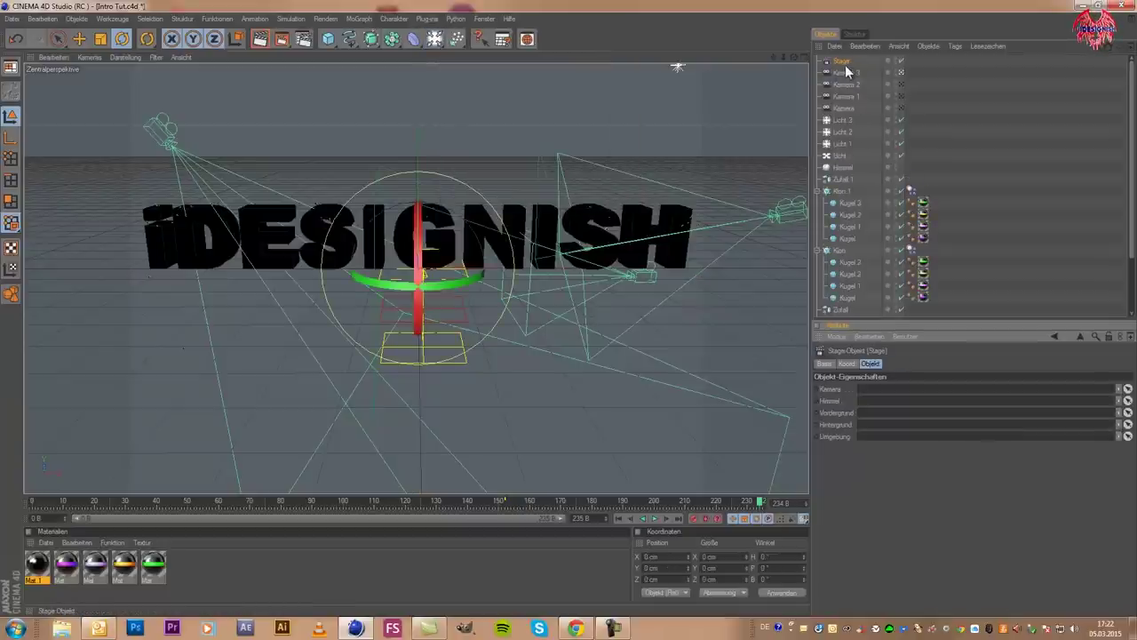
{"action": "left_click_drag", "start_coordinate": [848, 80], "coordinate": [853, 78]}
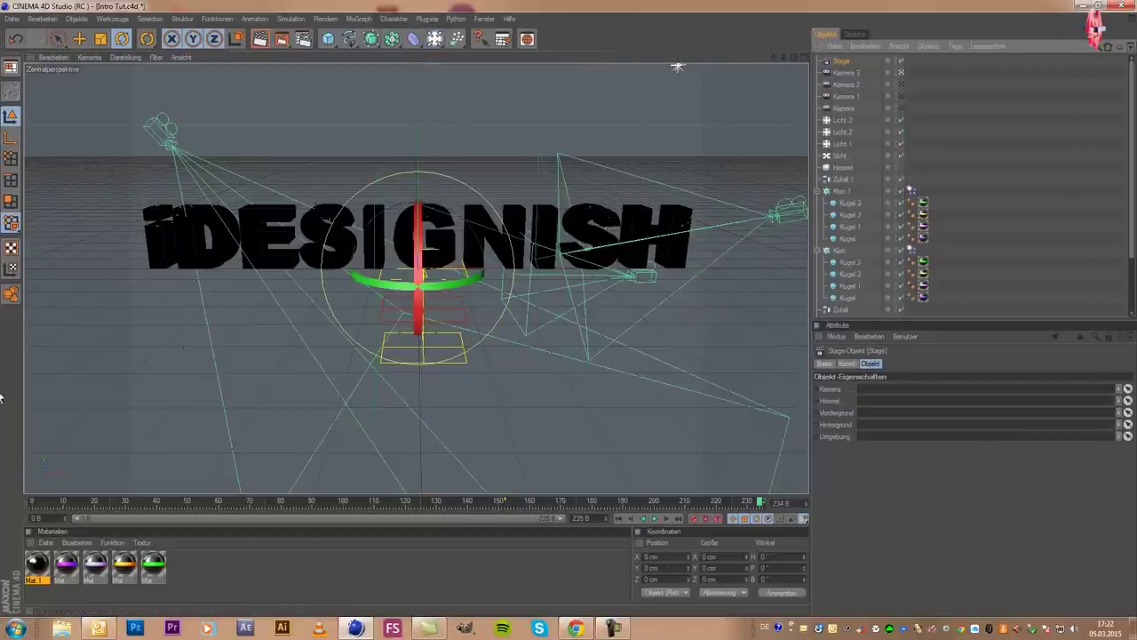
{"action": "left_click", "coordinate": [36, 506]}
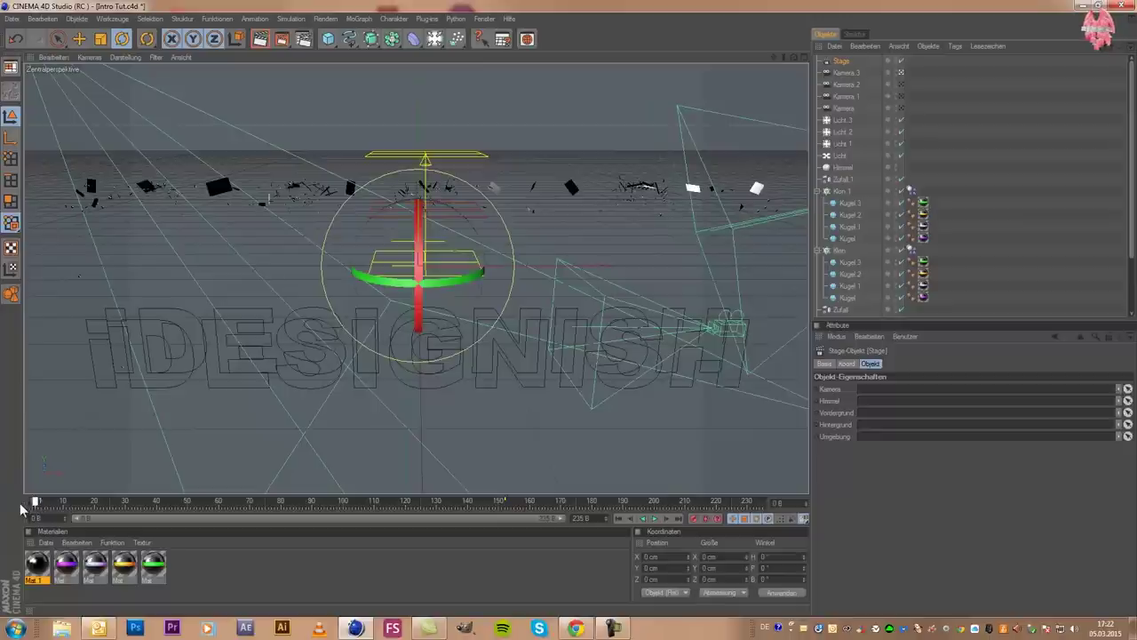
{"action": "mouse_move", "coordinate": [32, 502]}
{"action": "left_mouse_down"}
{"action": "mouse_move", "coordinate": [140, 502]}
{"action": "mouse_move", "coordinate": [33, 503]}
{"action": "left_mouse_up"}
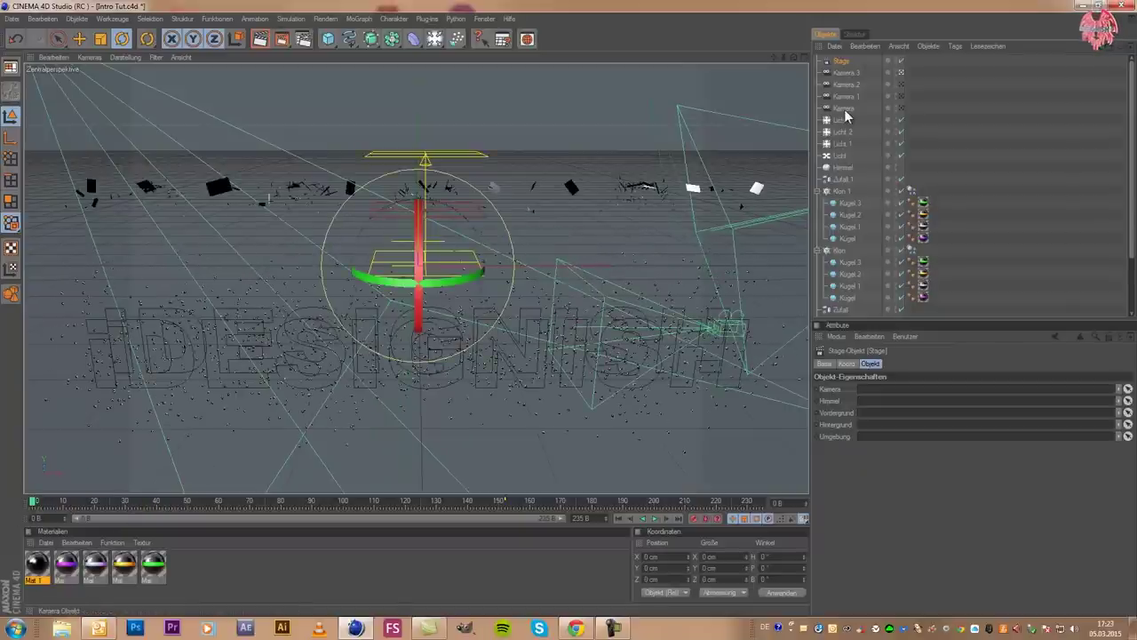
Assign Kamera to the Stage's camera field and step back to frame 68 in four views
{"action": "left_click_drag", "start_coordinate": [891, 284], "coordinate": [889, 389]}
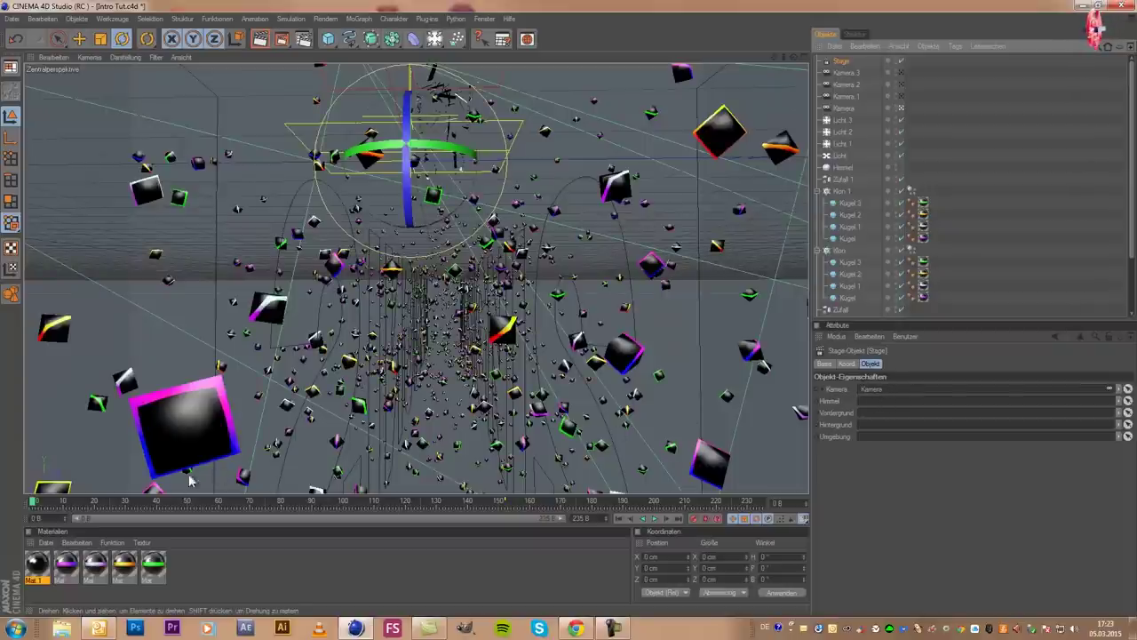
{"action": "left_click", "coordinate": [824, 390]}
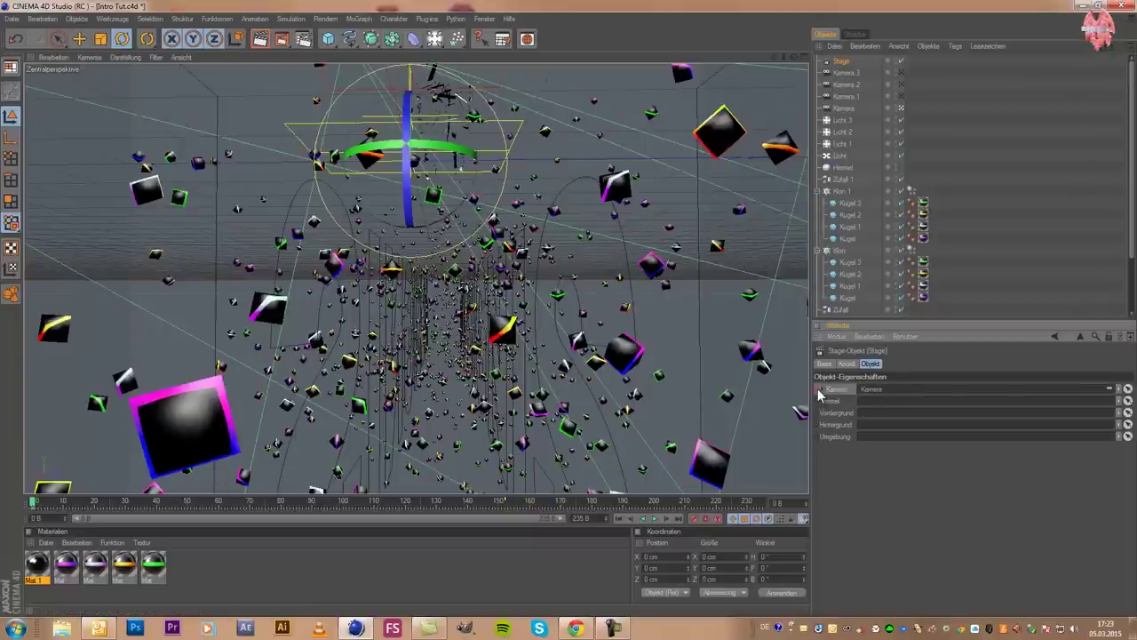
{"action": "left_click_drag", "start_coordinate": [35, 504], "coordinate": [270, 517]}
{"action": "left_click_drag", "start_coordinate": [275, 516], "coordinate": [244, 517]}
{"action": "middle_click", "coordinate": [334, 358]}
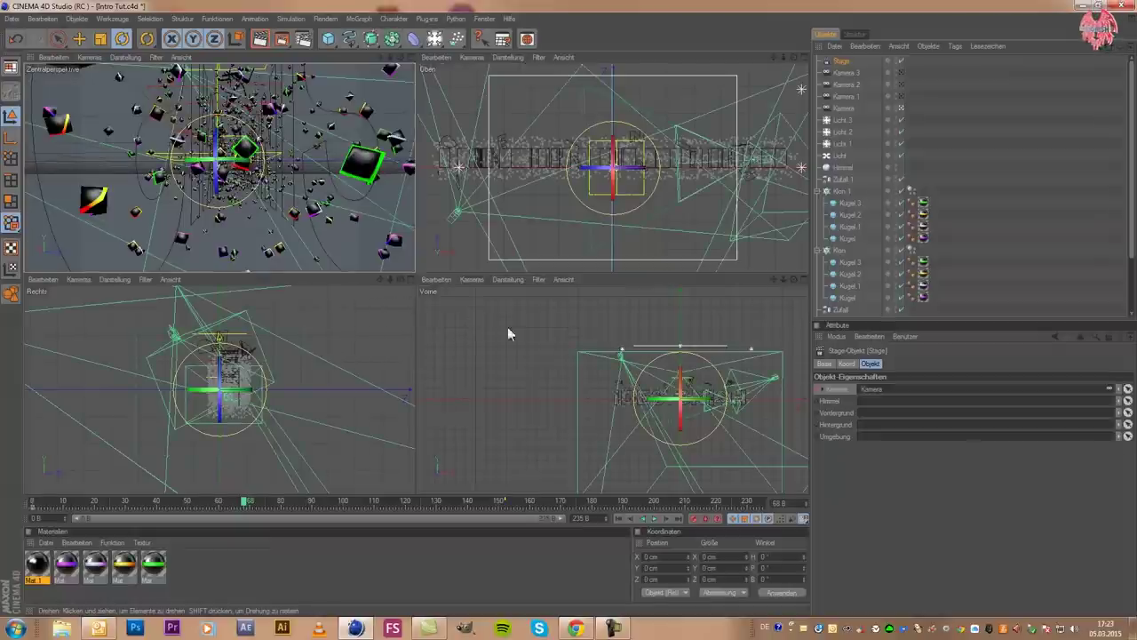
At about frame 61, assign Kamera 1 to the Stage object's Kamera field
{"action": "left_click", "coordinate": [851, 95]}
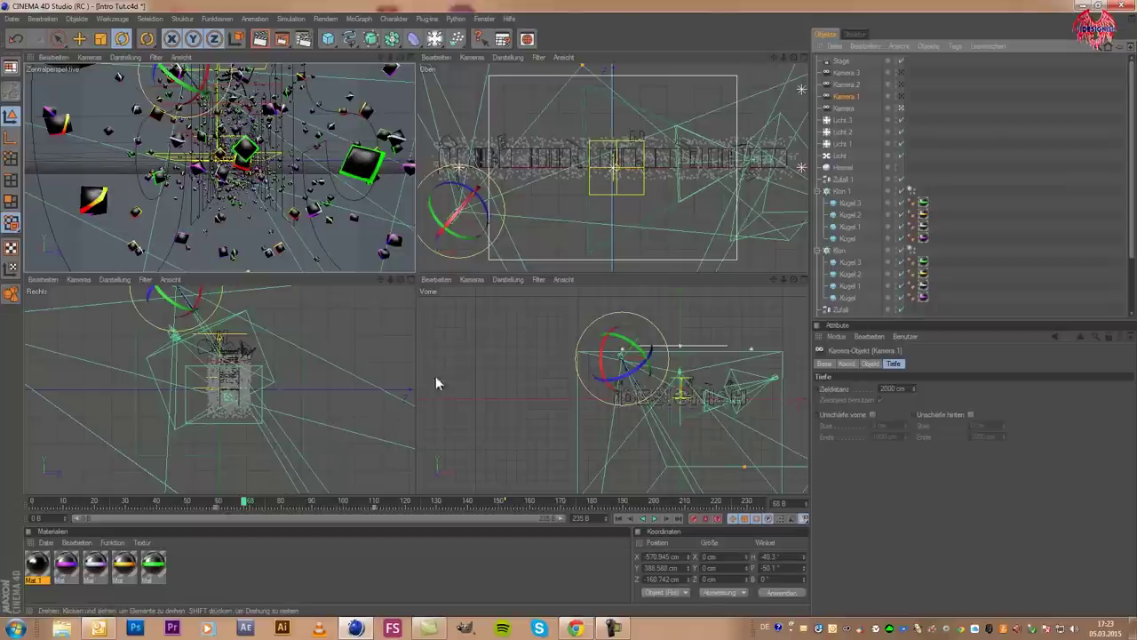
{"action": "left_click", "coordinate": [240, 500]}
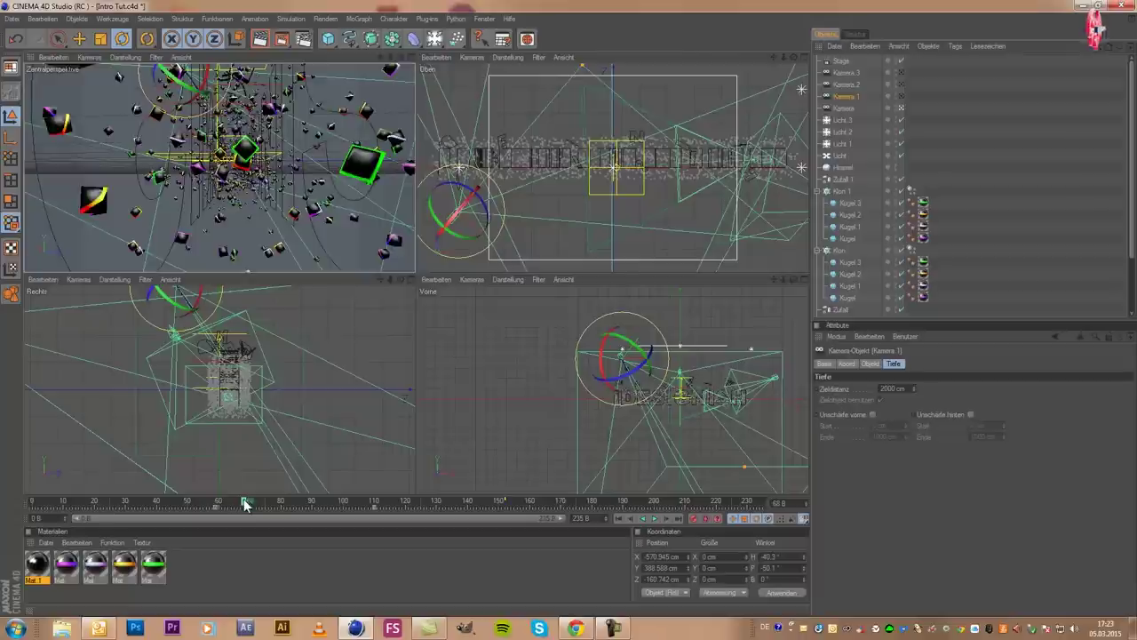
{"action": "left_click_drag", "start_coordinate": [224, 504], "coordinate": [224, 504]}
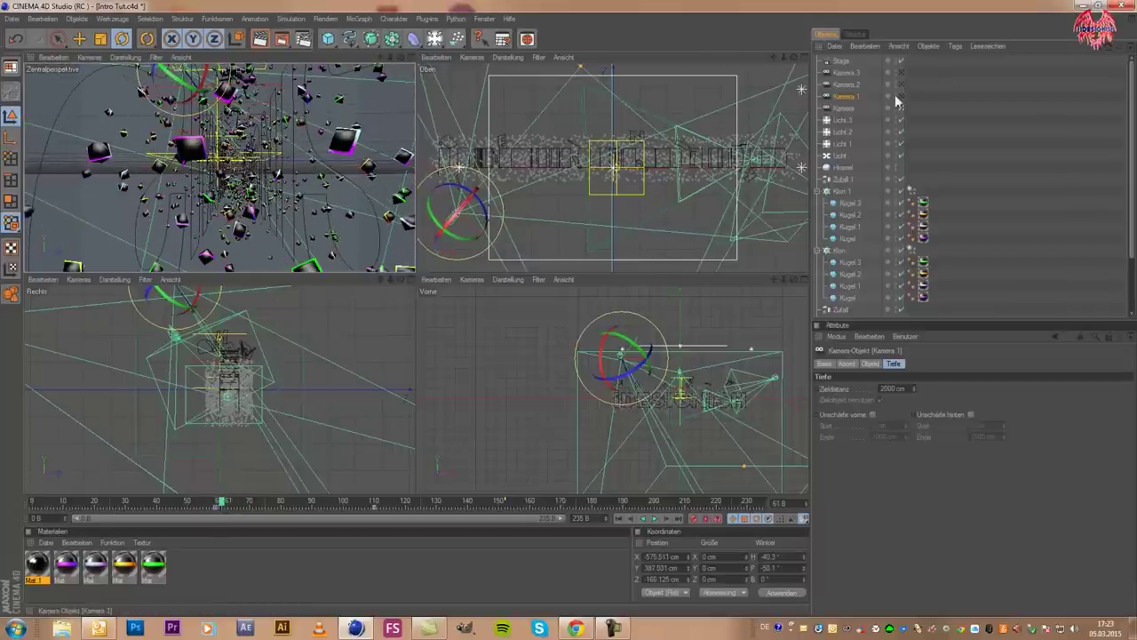
{"action": "left_click", "coordinate": [839, 60]}
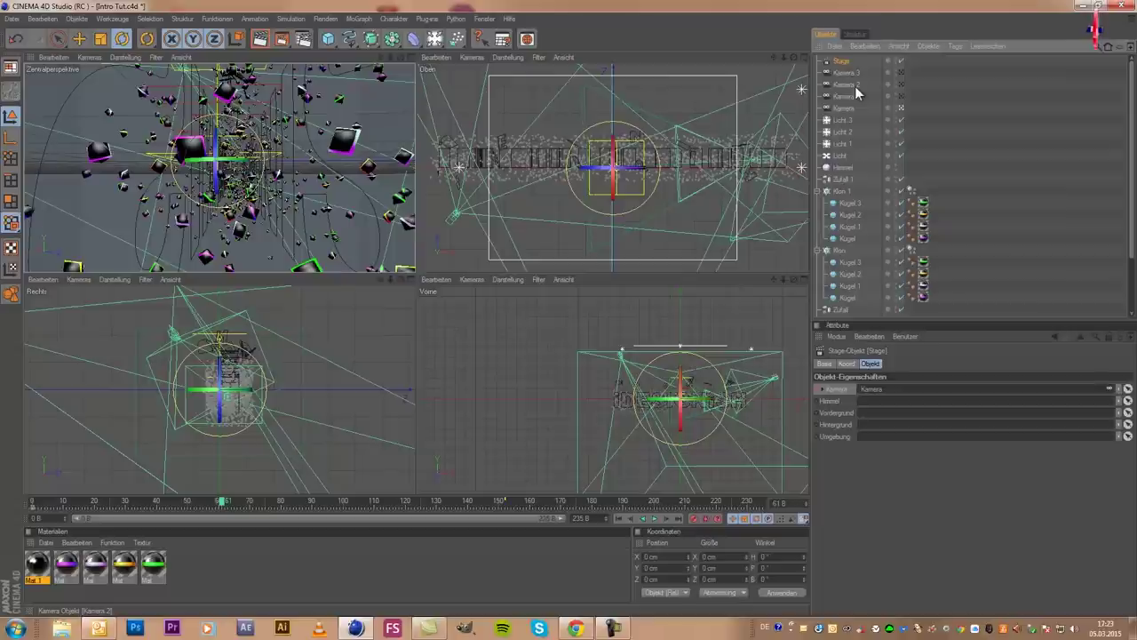
{"action": "left_click_drag", "start_coordinate": [854, 94], "coordinate": [899, 389]}
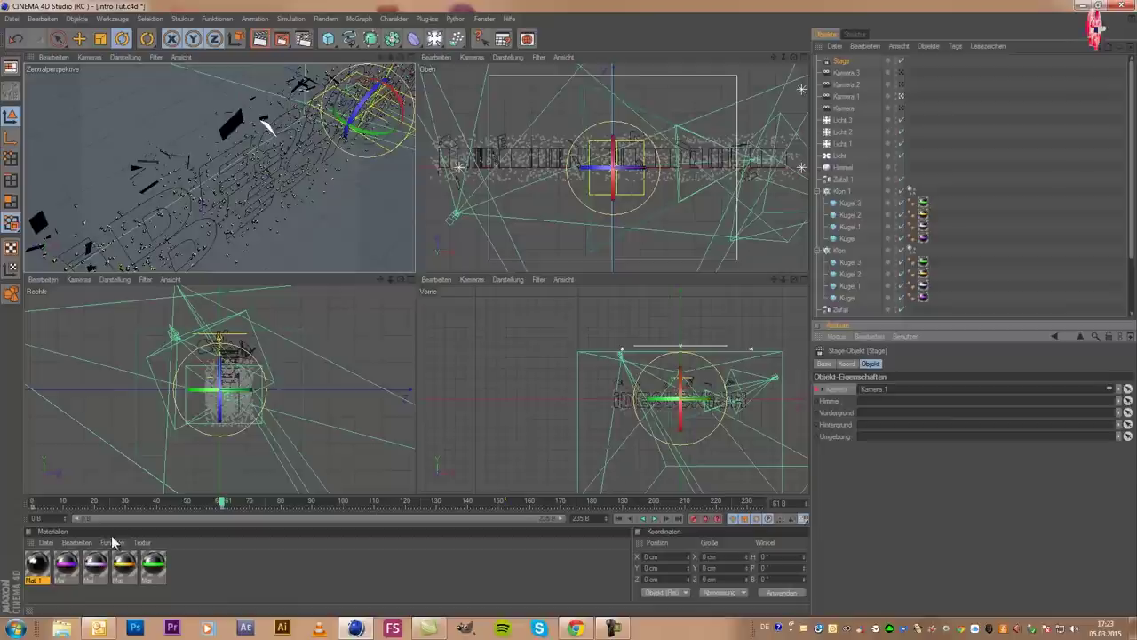
Scrub from frame 13 to around frame 68 to check the switch to Kamera 1
{"action": "left_click", "coordinate": [70, 503]}
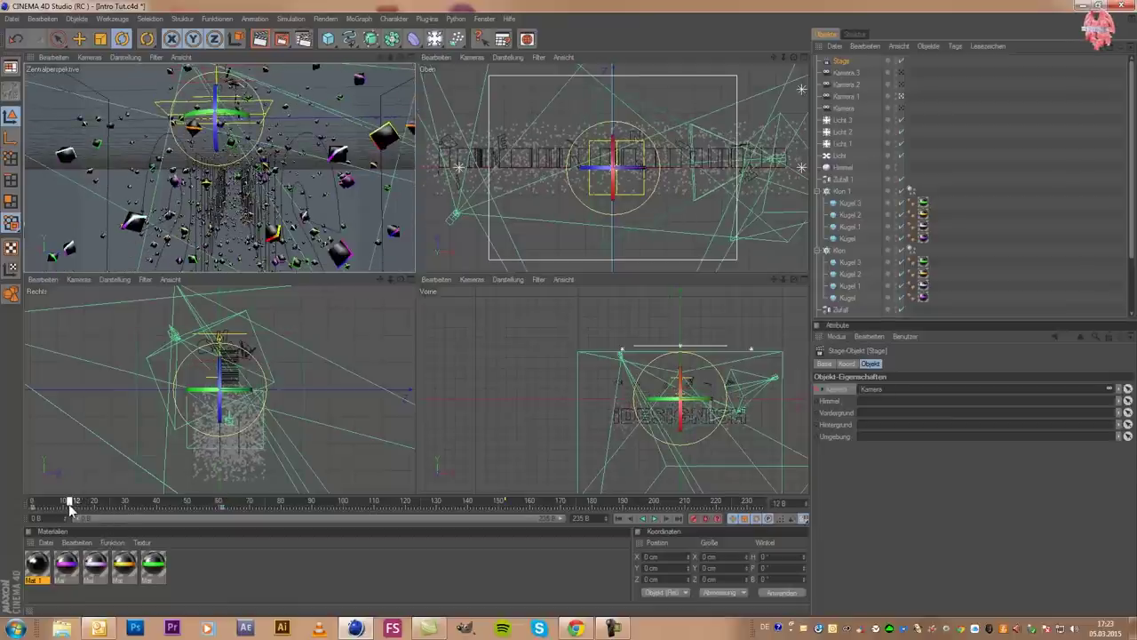
{"action": "left_click_drag", "start_coordinate": [124, 507], "coordinate": [252, 512]}
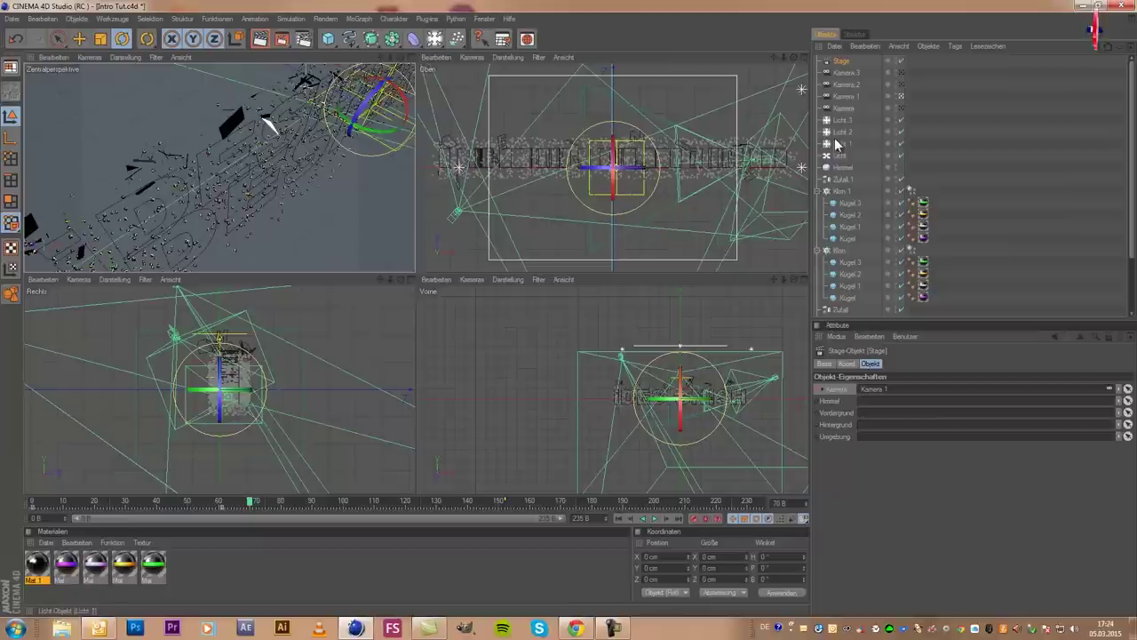
{"action": "left_click", "coordinate": [846, 84]}
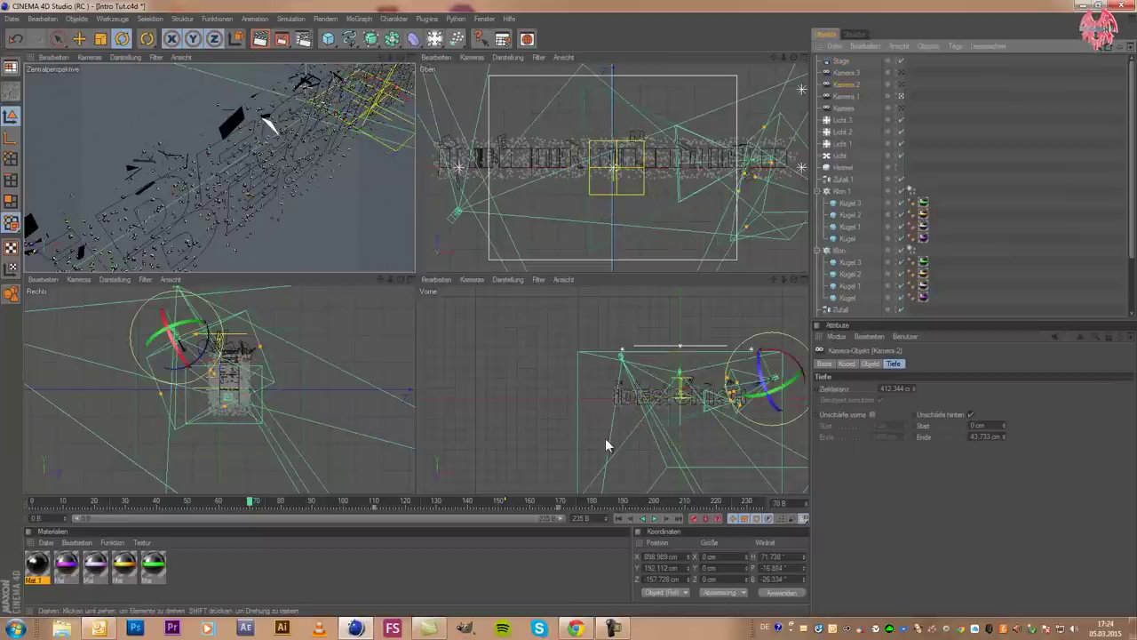
At frame 110, set Kamera 2 as the Stage's camera and pick its camera parameter
{"action": "left_click_drag", "start_coordinate": [356, 505], "coordinate": [374, 505]}
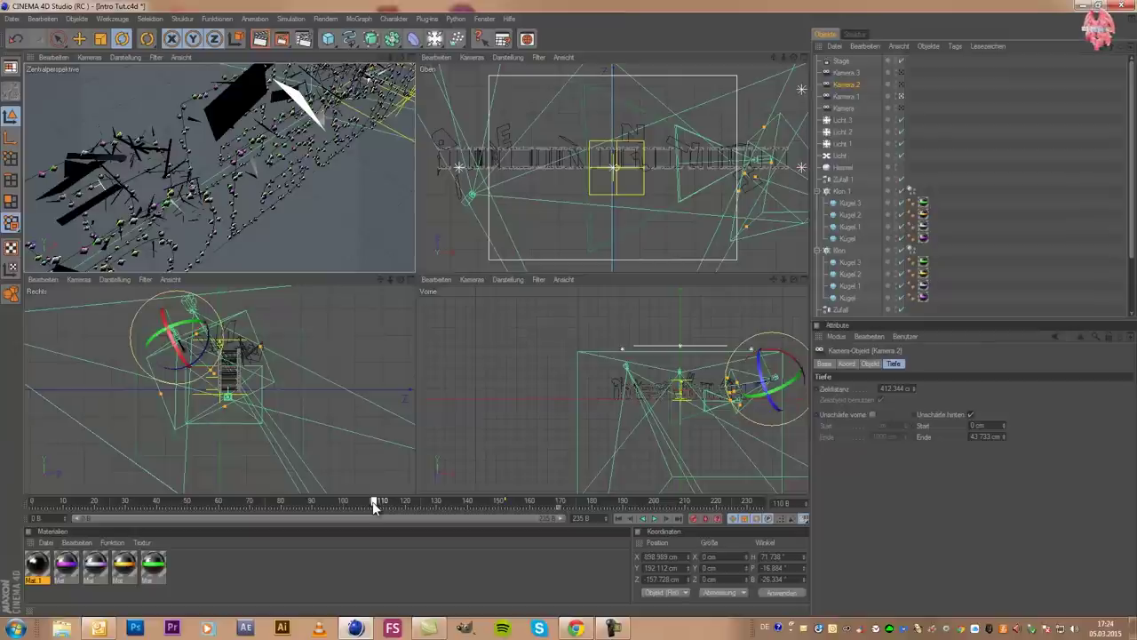
{"action": "left_click_drag", "start_coordinate": [374, 504], "coordinate": [371, 504]}
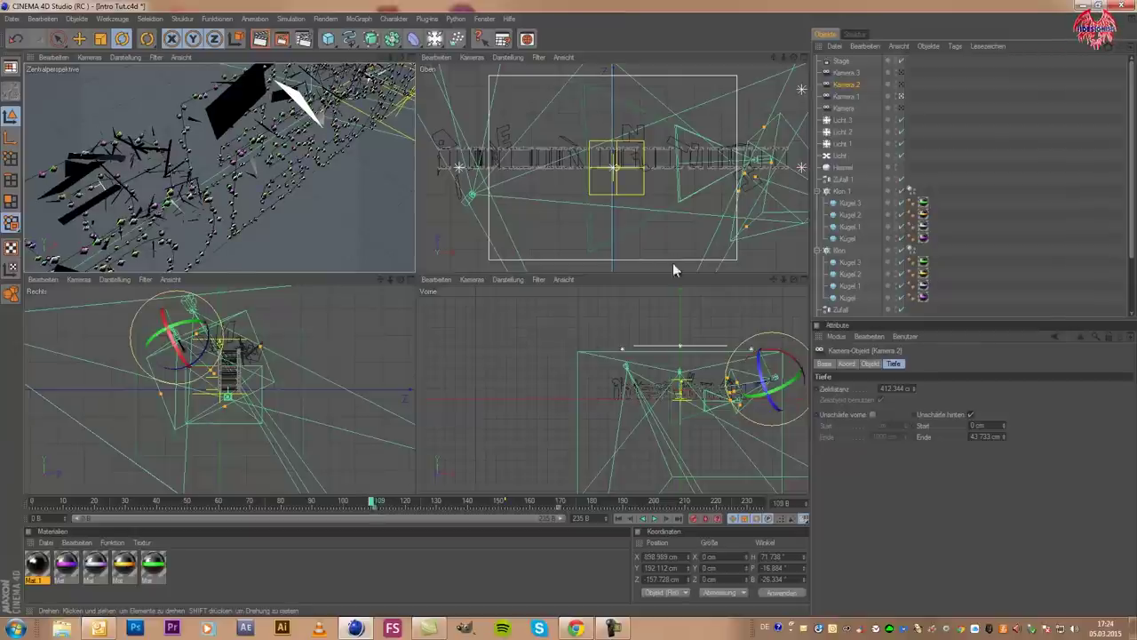
{"action": "left_click", "coordinate": [842, 75]}
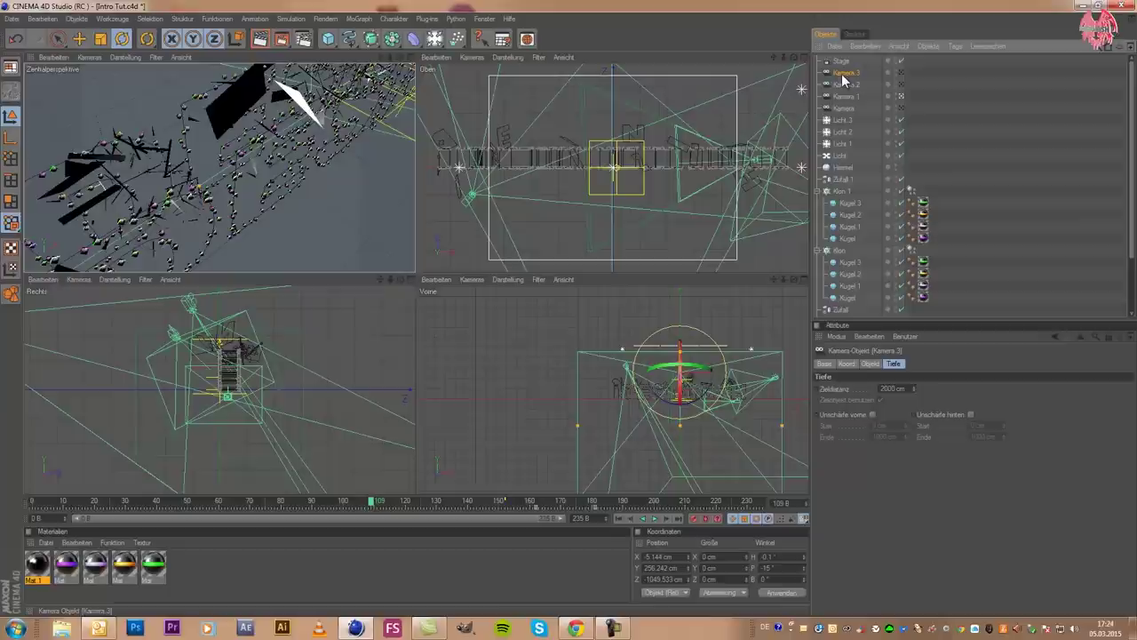
{"action": "left_click", "coordinate": [842, 62]}
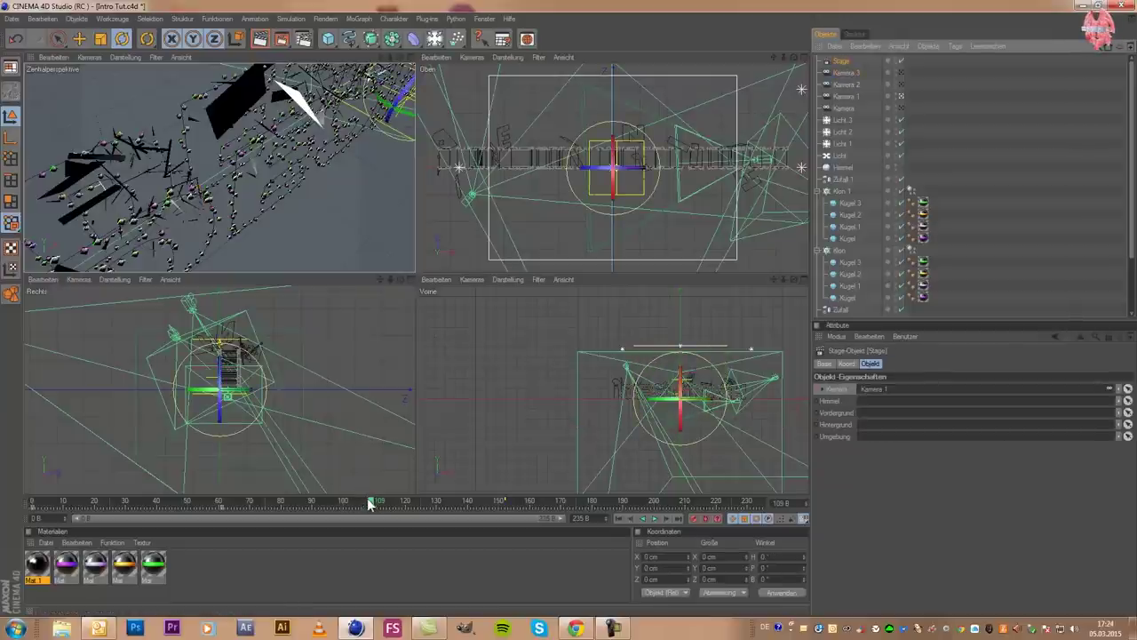
{"action": "left_click_drag", "start_coordinate": [373, 504], "coordinate": [374, 505]}
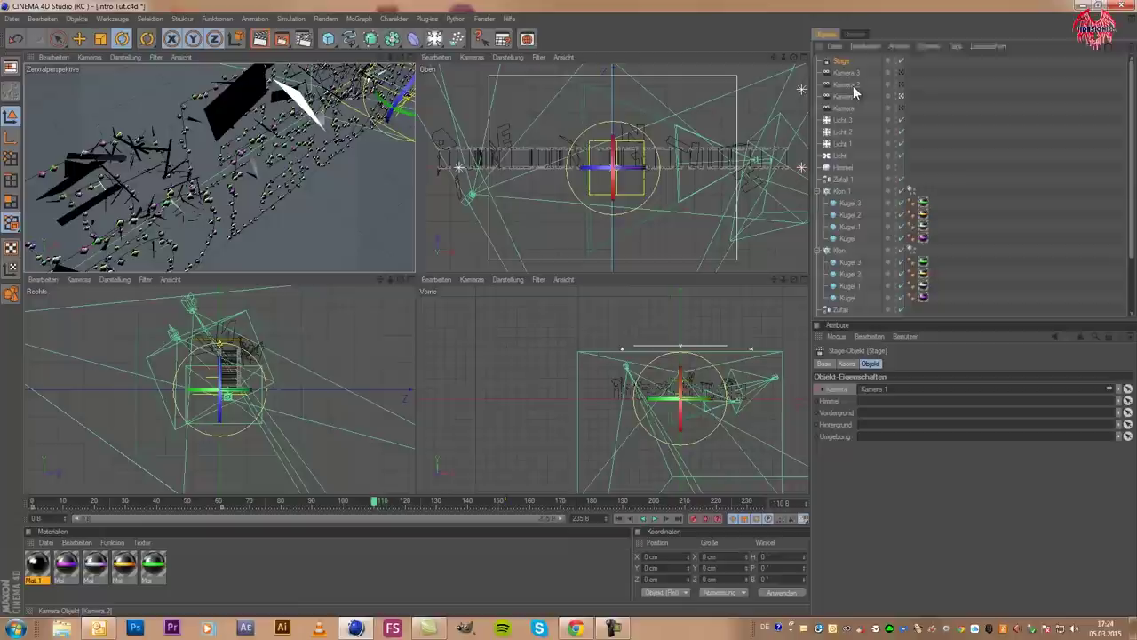
{"action": "left_click_drag", "start_coordinate": [853, 88], "coordinate": [894, 390]}
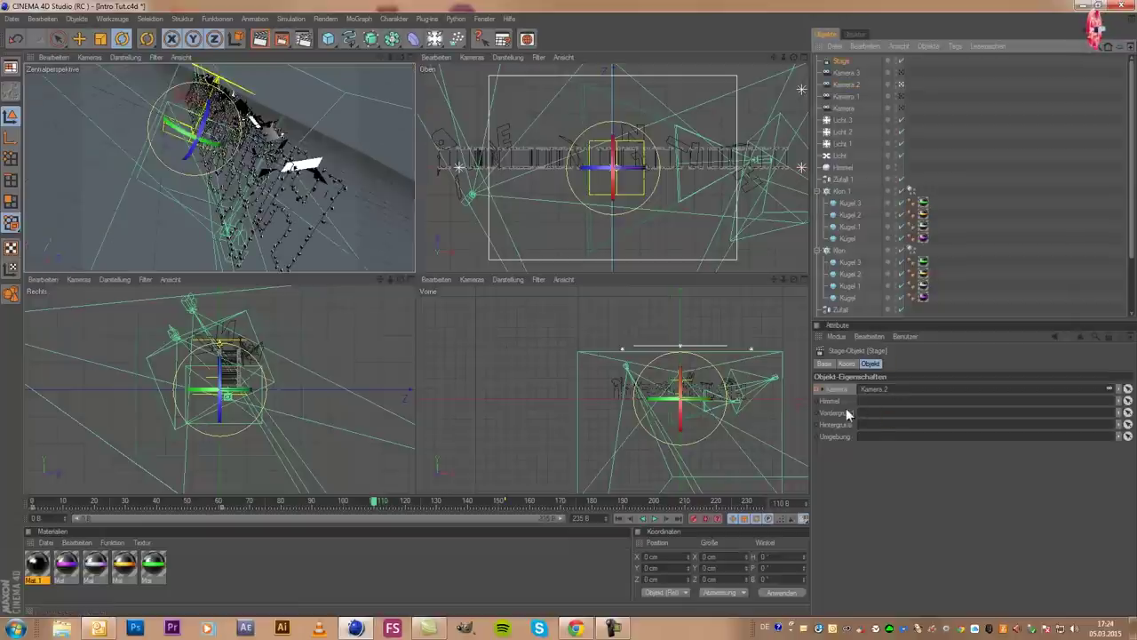
{"action": "left_click", "coordinate": [819, 392]}
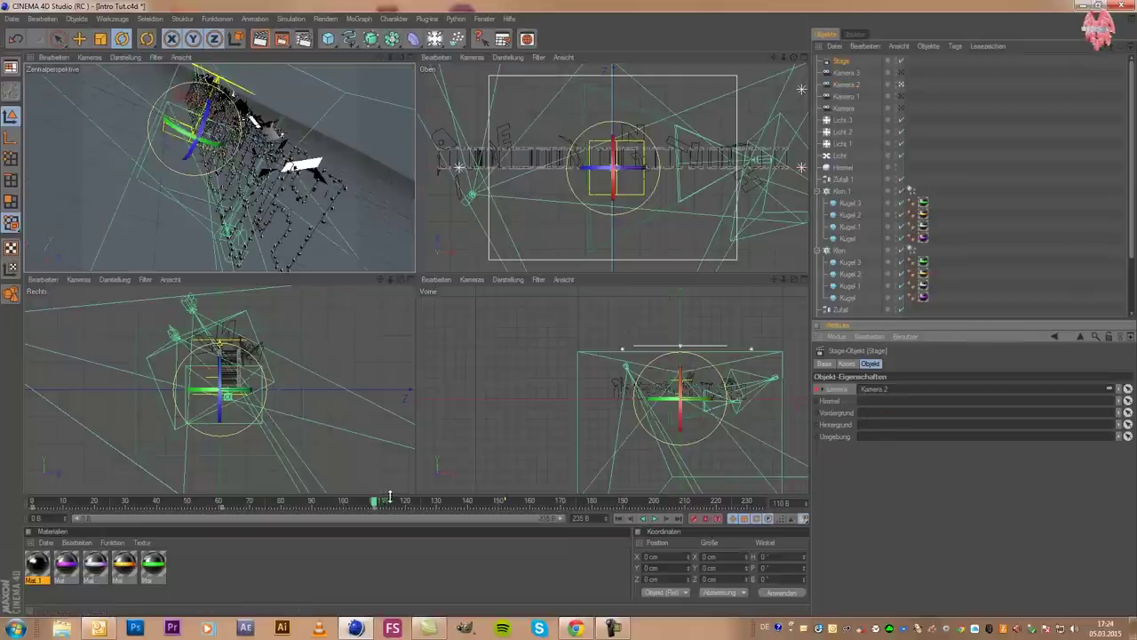
At frame 162, set Kamera 3 as the Stage's camera and keyframe the switch
{"action": "left_click", "coordinate": [848, 72]}
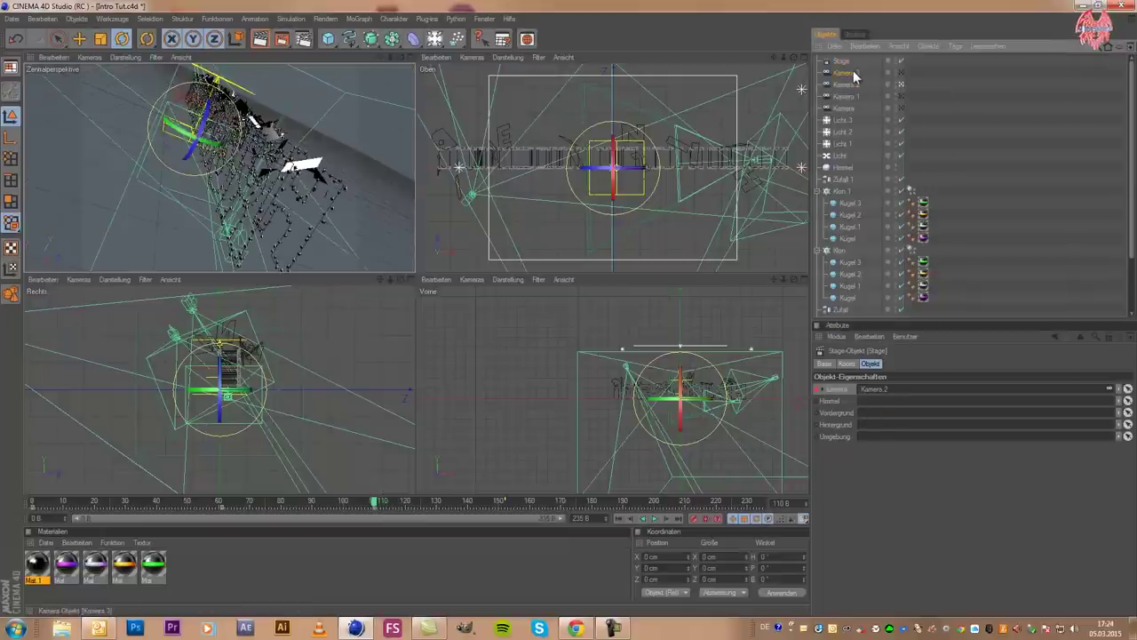
{"action": "left_click", "coordinate": [536, 502]}
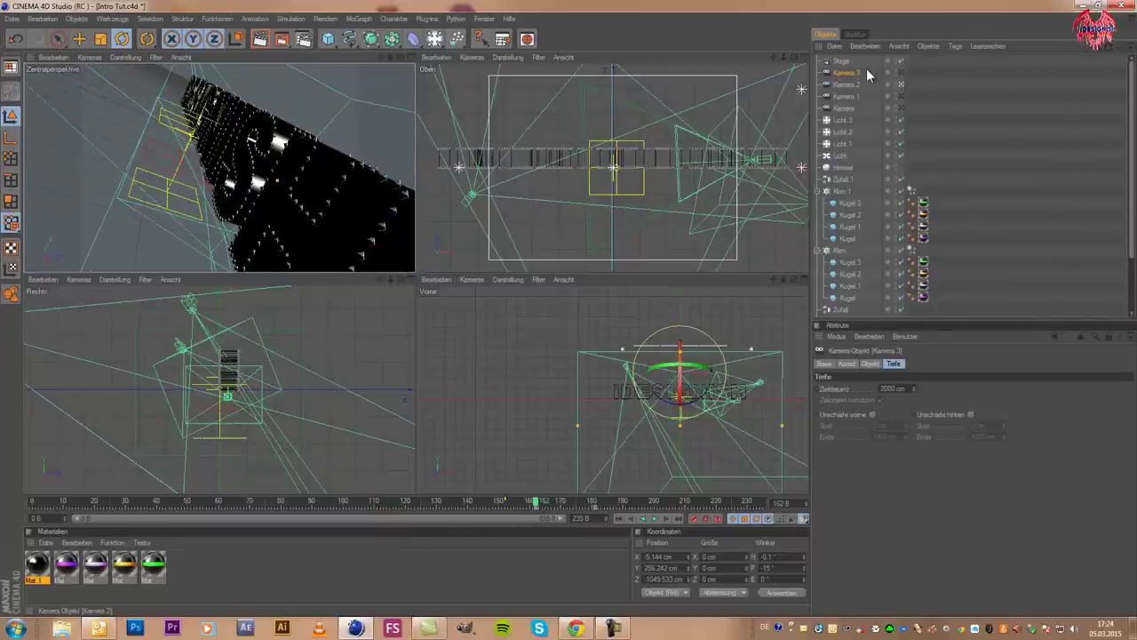
{"action": "left_click_drag", "start_coordinate": [848, 62], "coordinate": [860, 178]}
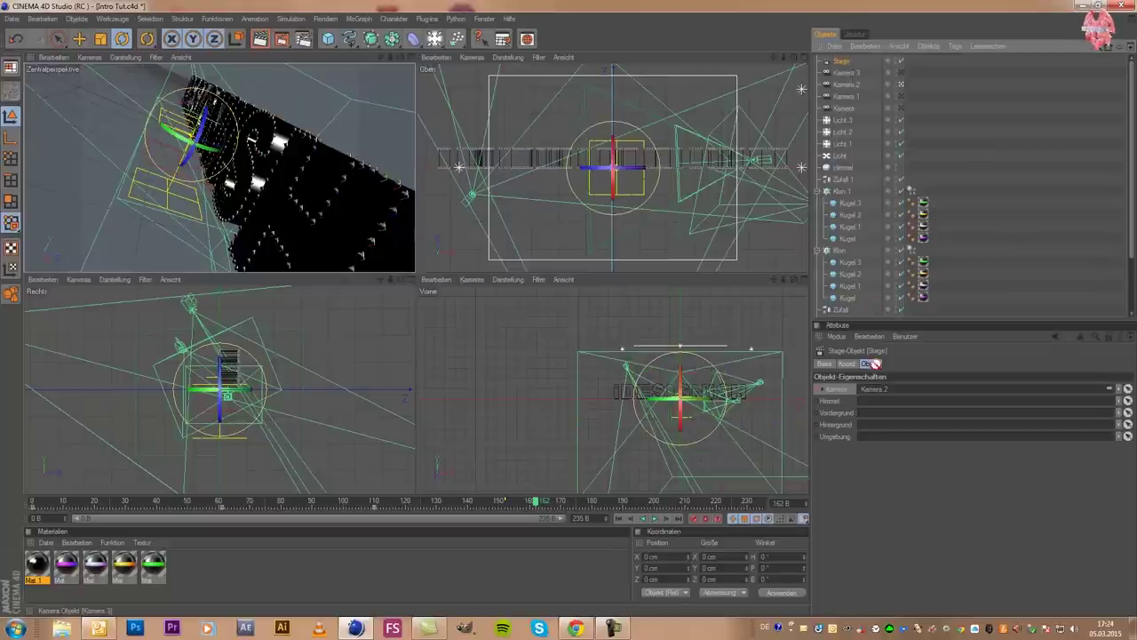
{"action": "left_click_drag", "start_coordinate": [859, 178], "coordinate": [890, 389]}
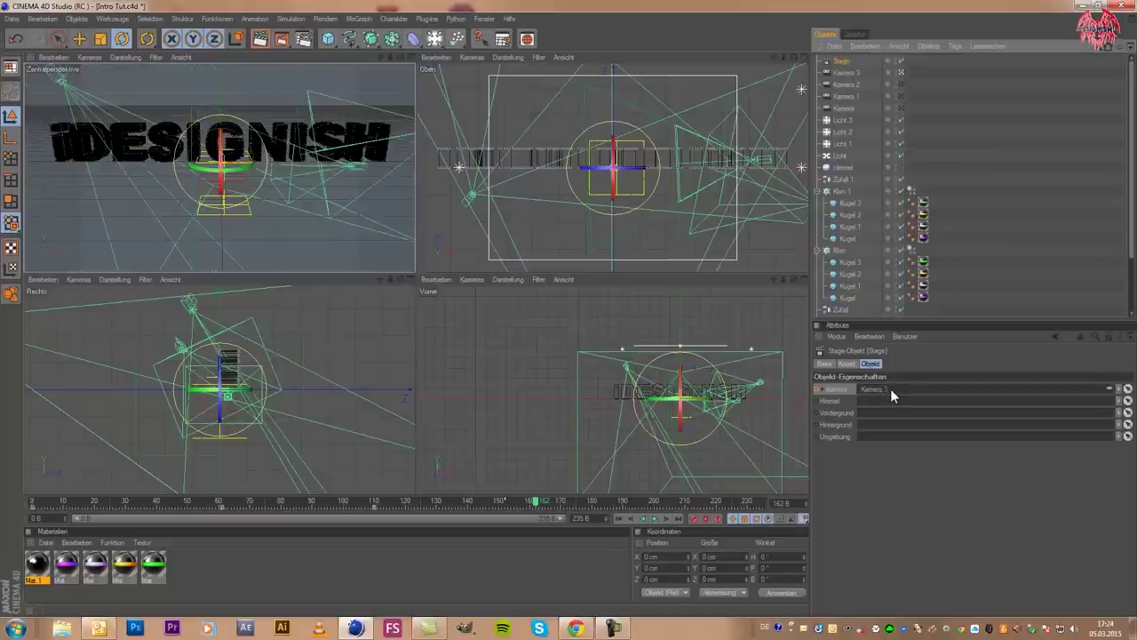
{"action": "left_click", "coordinate": [817, 389], "text": "ctrl"}
{"action": "middle_click", "coordinate": [235, 163]}
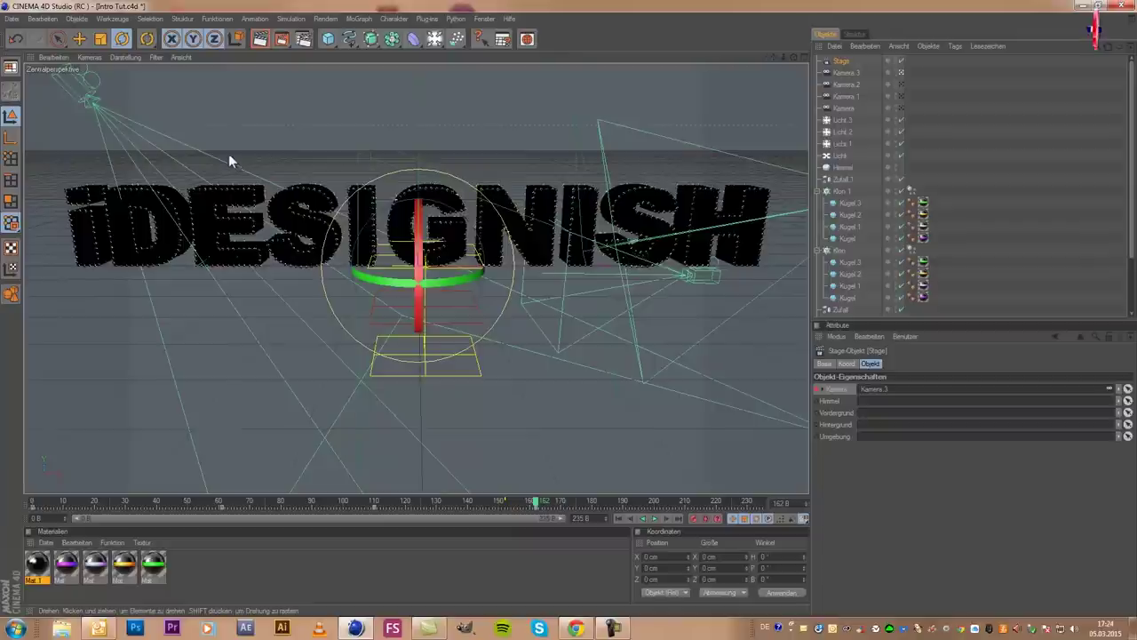
Save the project, then play the animation from frame 0
{"action": "left_click", "coordinate": [12, 19]}
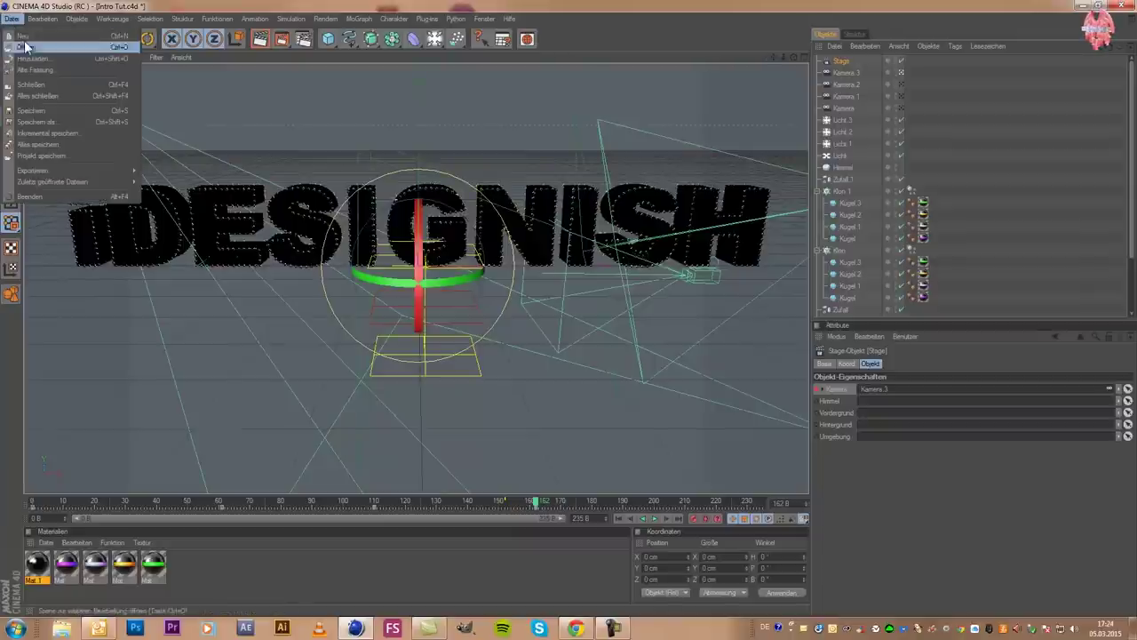
{"action": "left_click", "coordinate": [53, 109]}
{"action": "left_click", "coordinate": [35, 505]}
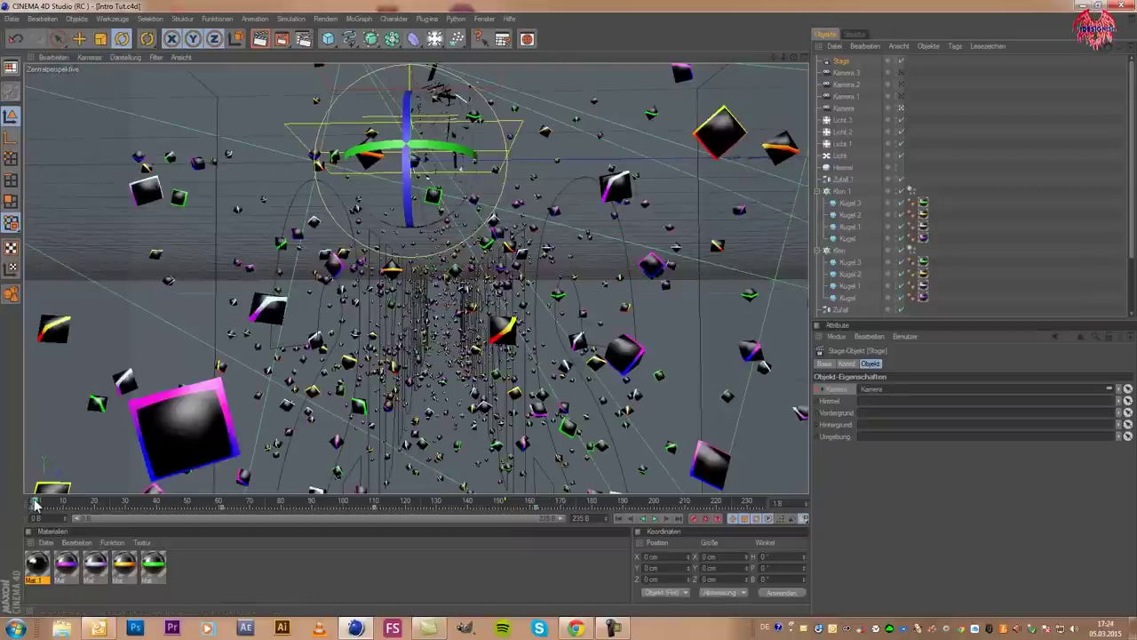
{"action": "left_click", "coordinate": [655, 522]}
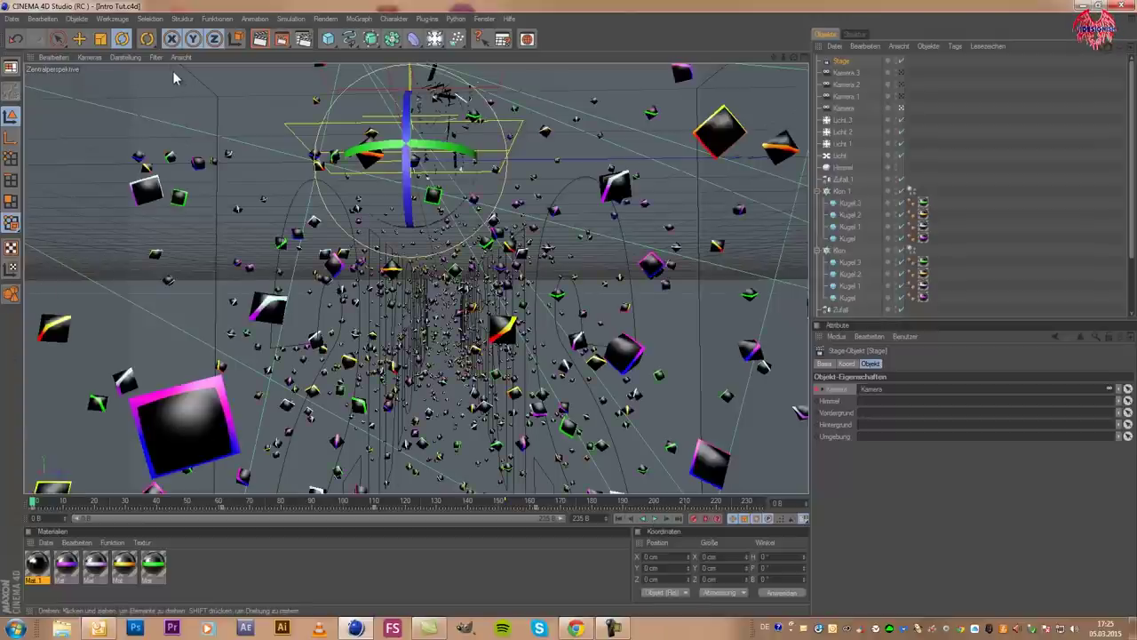
Change the perspective viewport's camera through its camera menu
{"action": "left_click", "coordinate": [136, 56]}
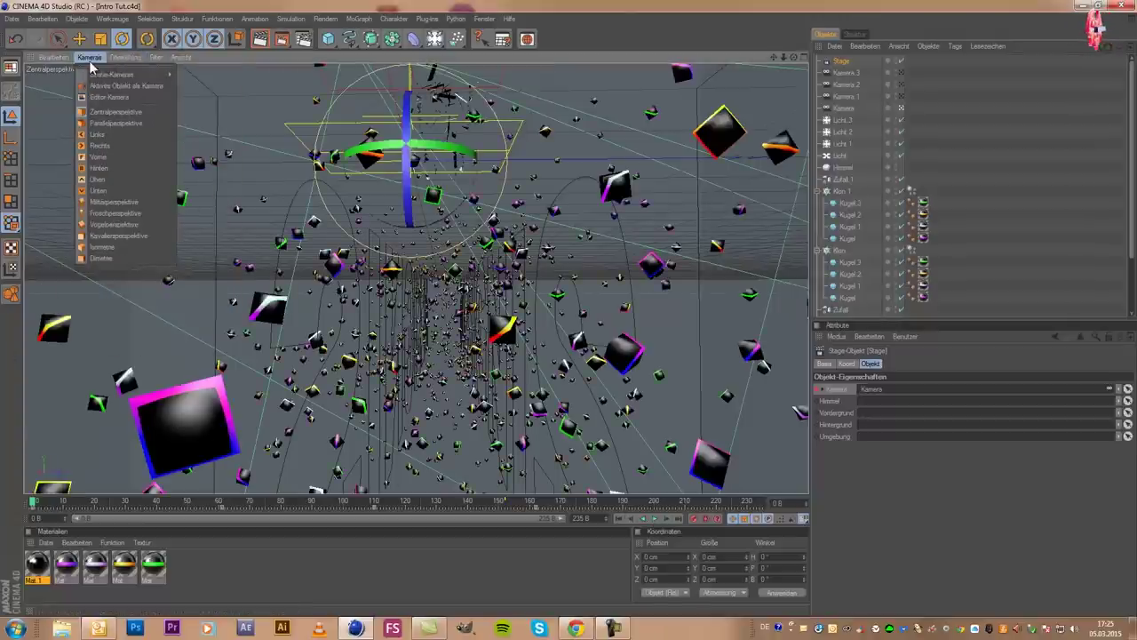
{"action": "left_click", "coordinate": [89, 57]}
{"action": "left_click", "coordinate": [89, 57]}
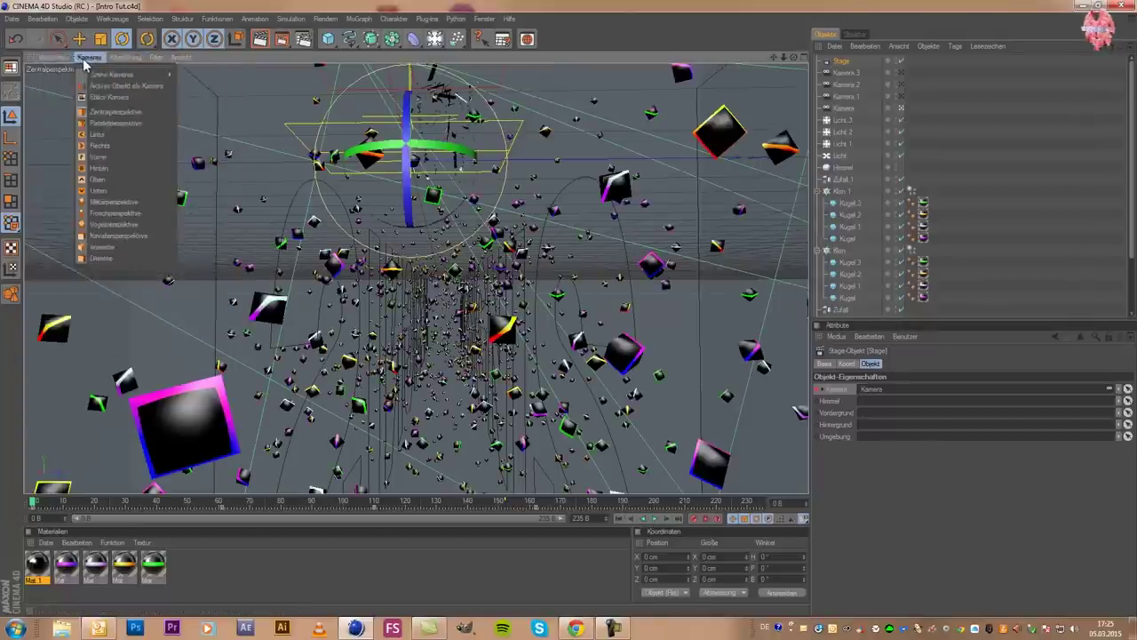
{"action": "left_click", "coordinate": [96, 105]}
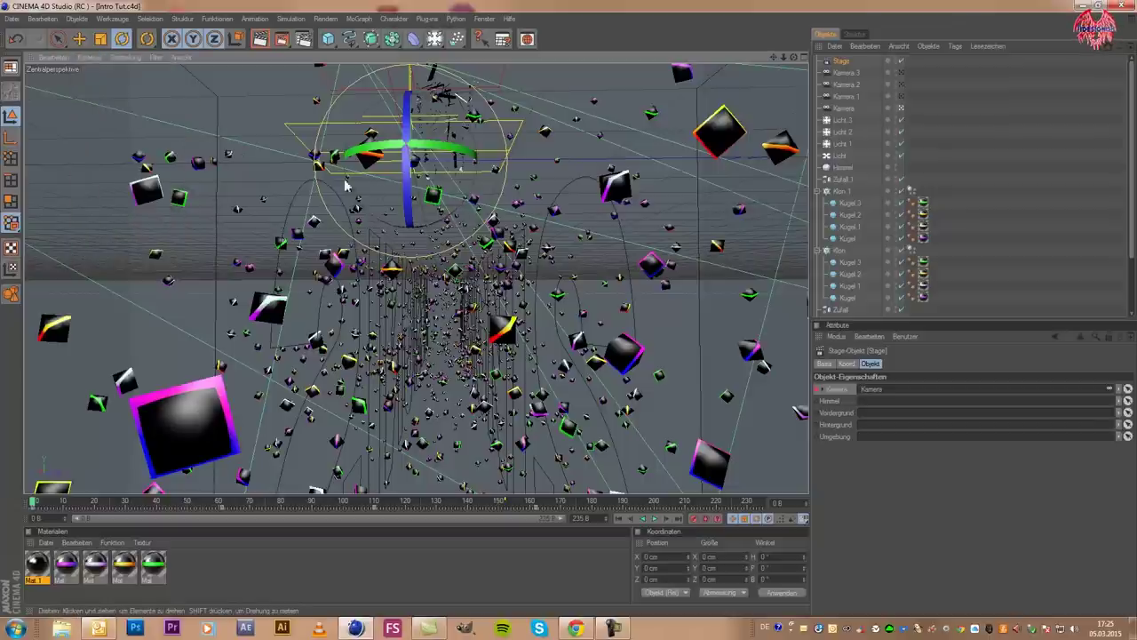
{"action": "left_click", "coordinate": [96, 56]}
{"action": "left_click", "coordinate": [101, 107]}
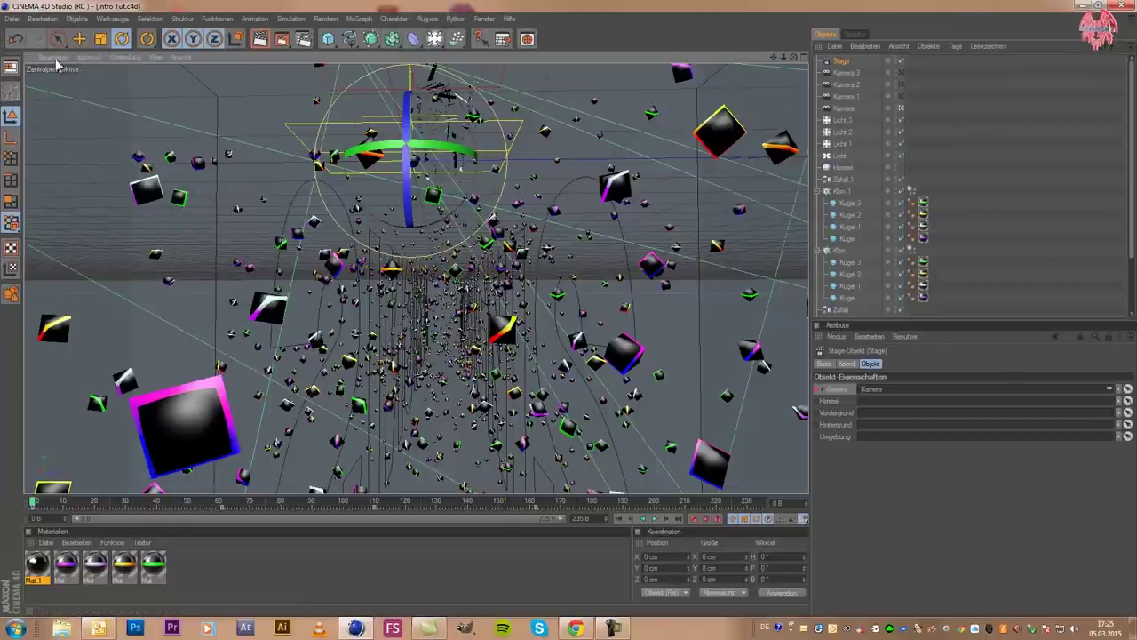